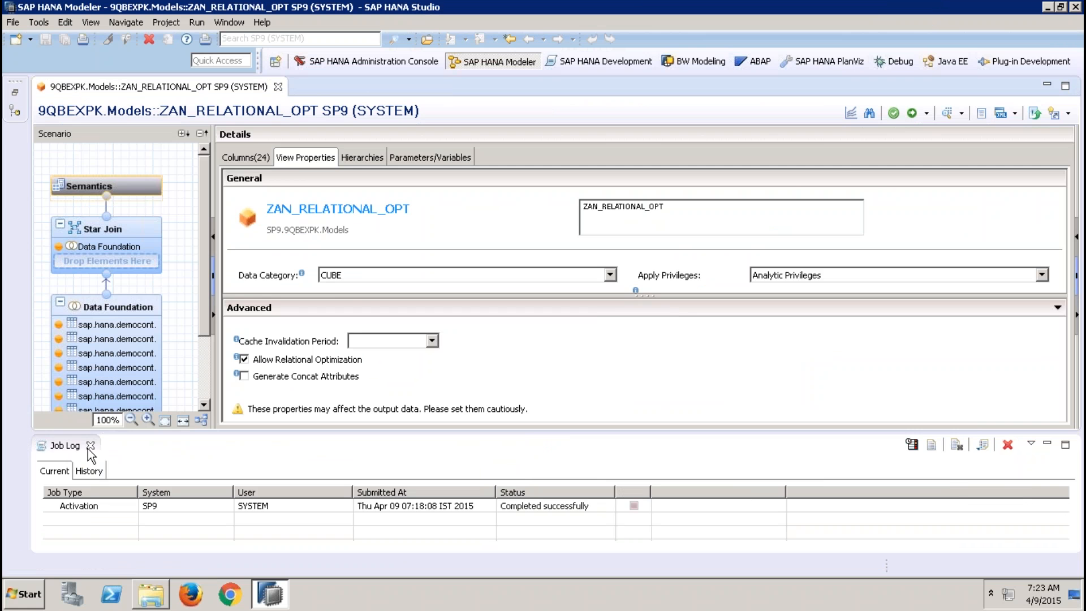
- Remove the calculated columns NOOFORDERS and AVG from the Star Join output
click(90, 446)
click(121, 232)
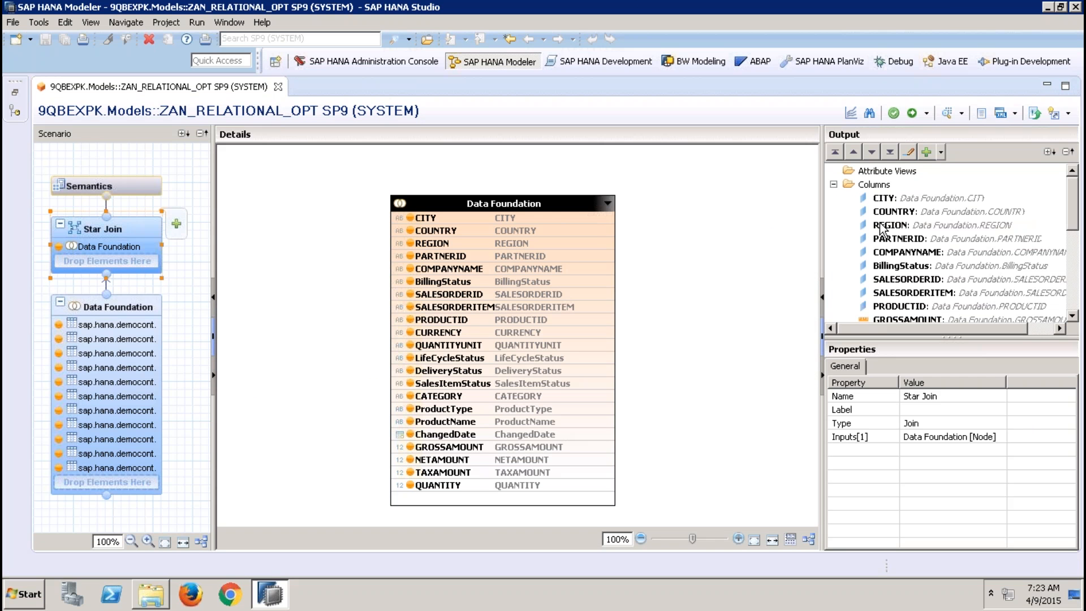
click(834, 184)
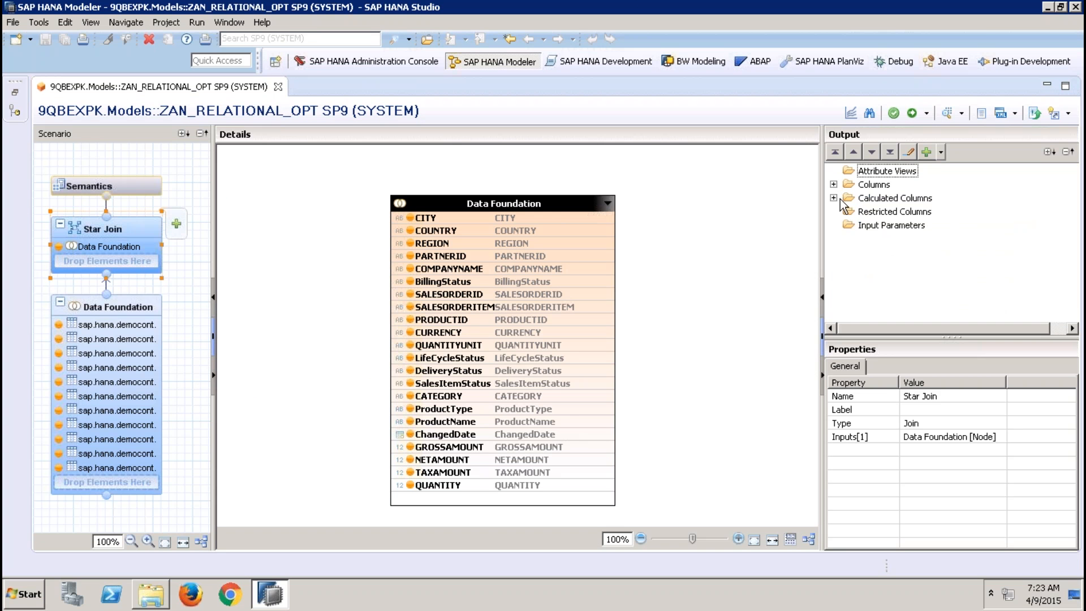
click(834, 198)
click(878, 215)
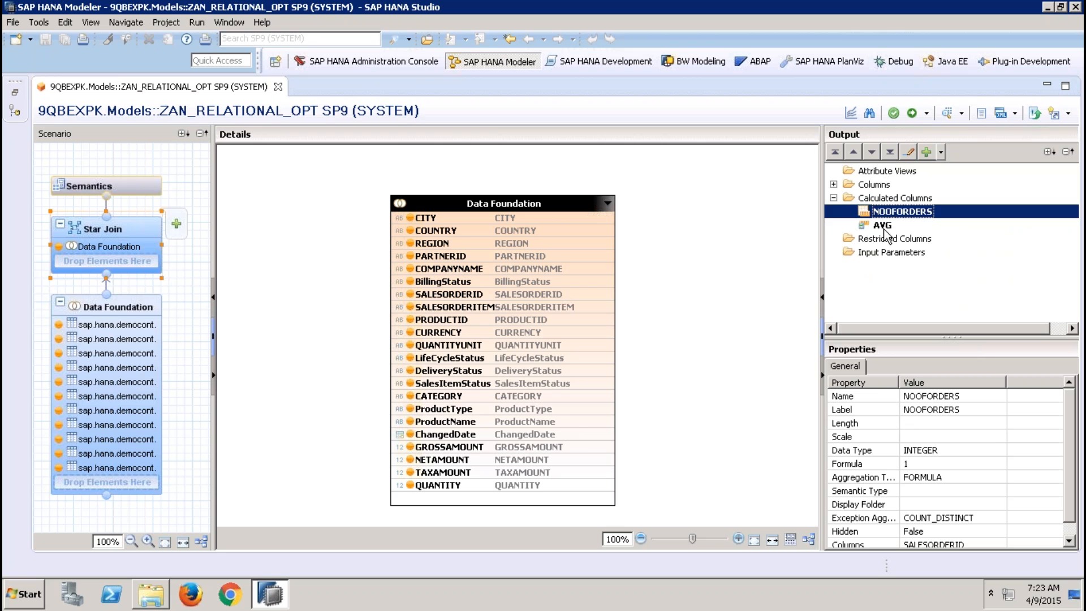
ctrl+click(882, 225)
right_click(886, 231)
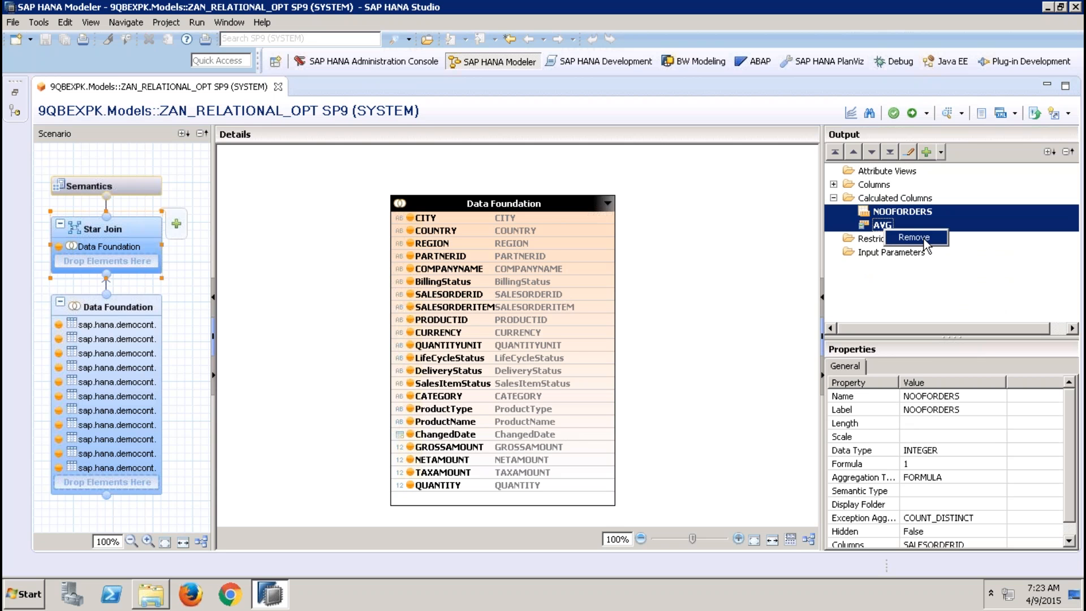
click(912, 237)
click(550, 302)
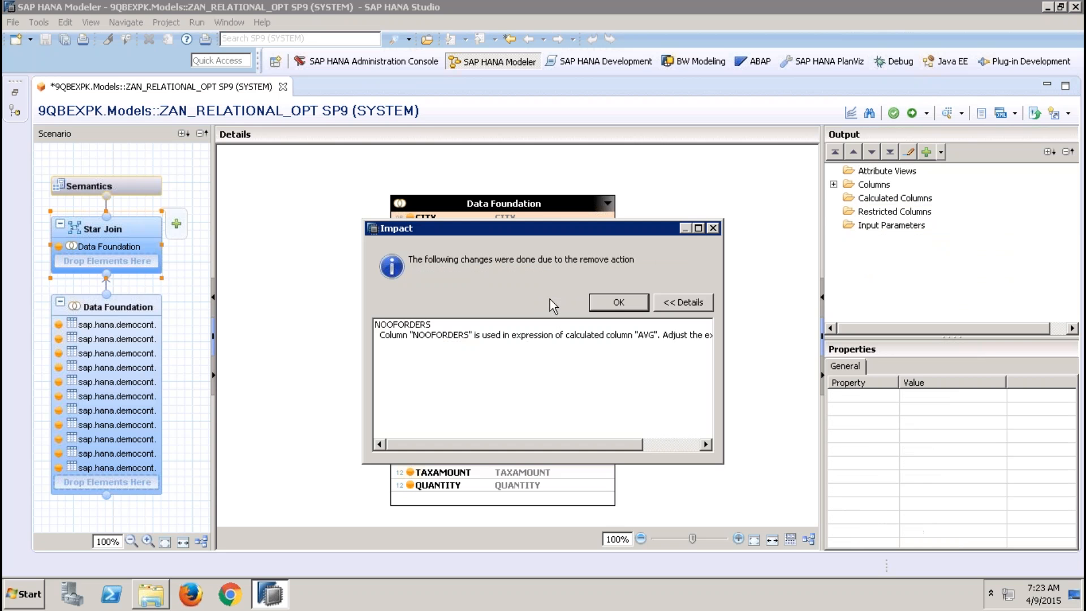
click(617, 302)
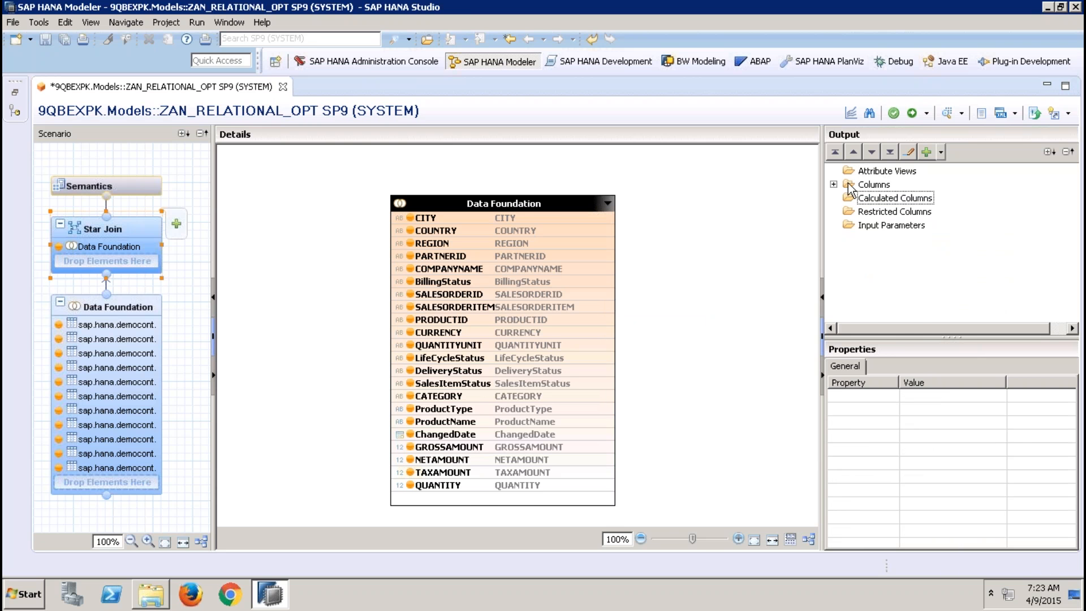
- Activate the ZAN_RELATIONAL_OPT view and review the measures among the Star Join's output columns
click(912, 113)
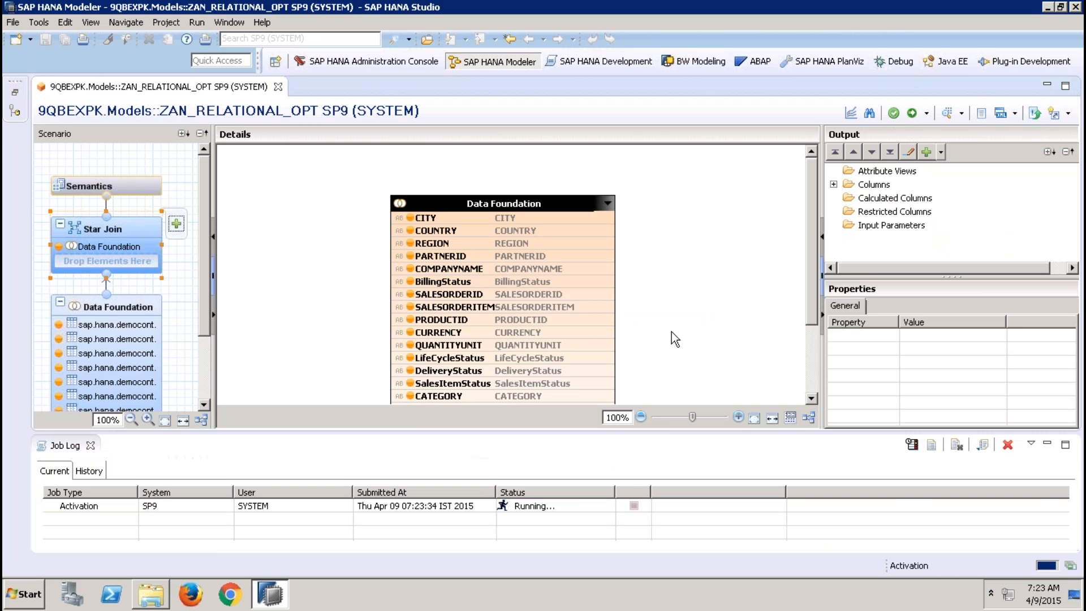
click(90, 446)
click(834, 185)
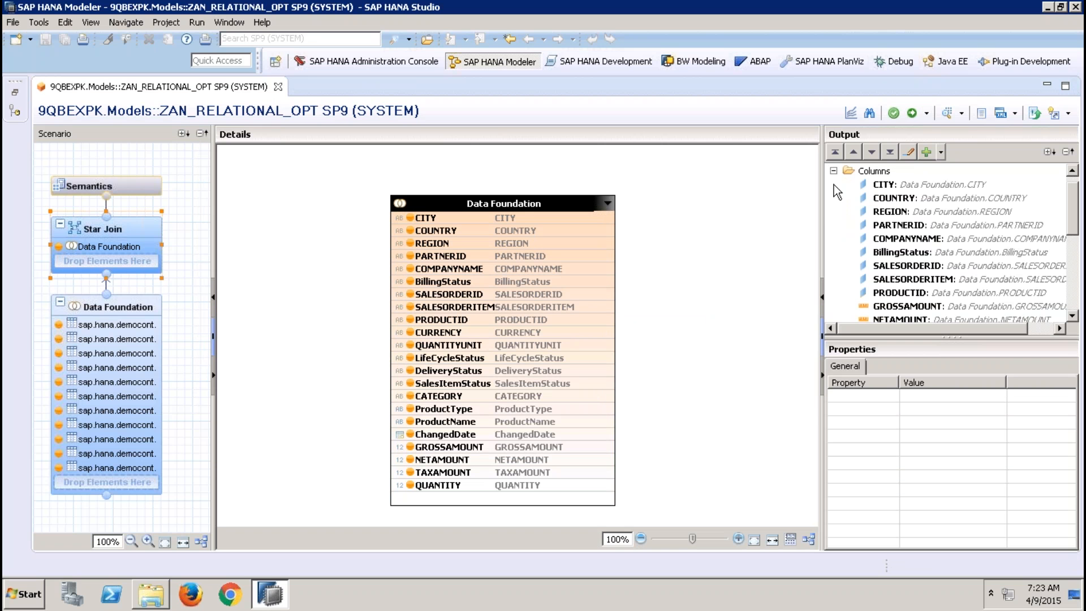
drag(1071, 214, 1072, 261)
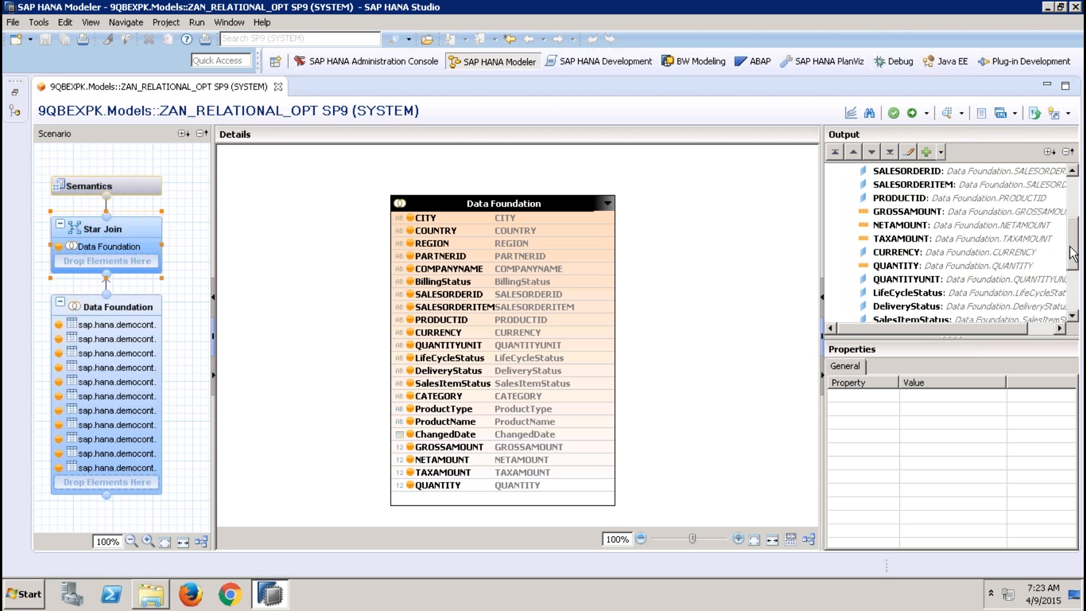
mouse_move(923, 218)
- Open the attribute view ZAT_BP_001 from the Models package of 9QBEXPK and give the editor the full width
click(14, 93)
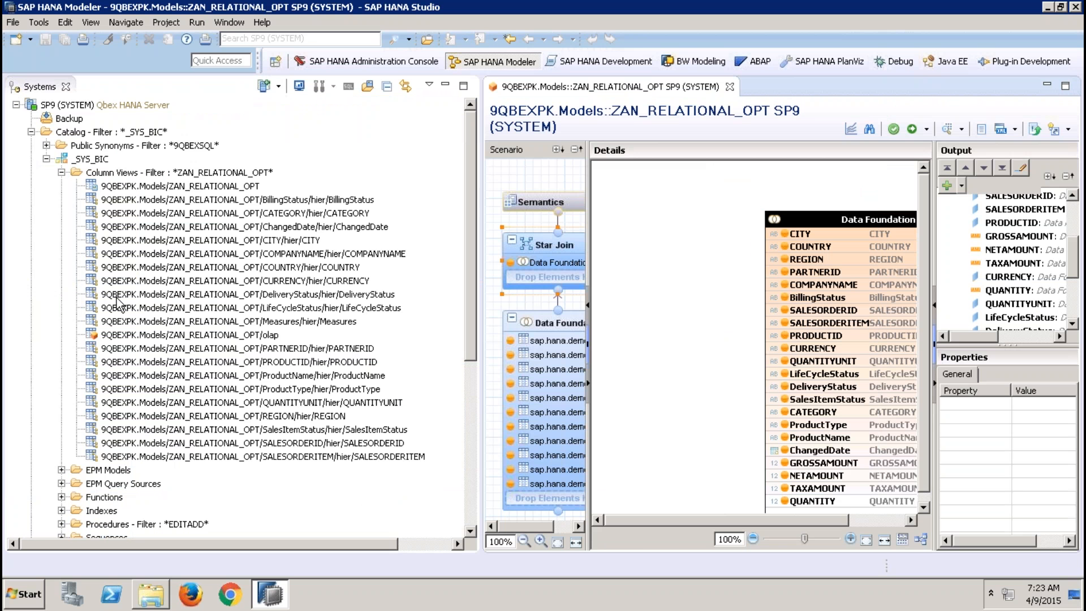
click(31, 131)
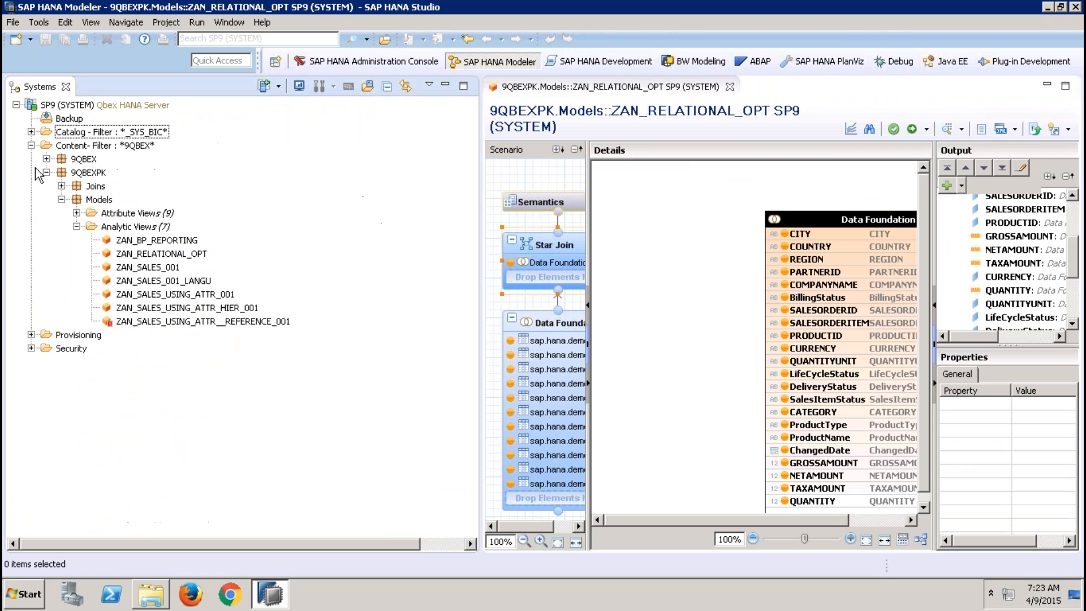
click(76, 214)
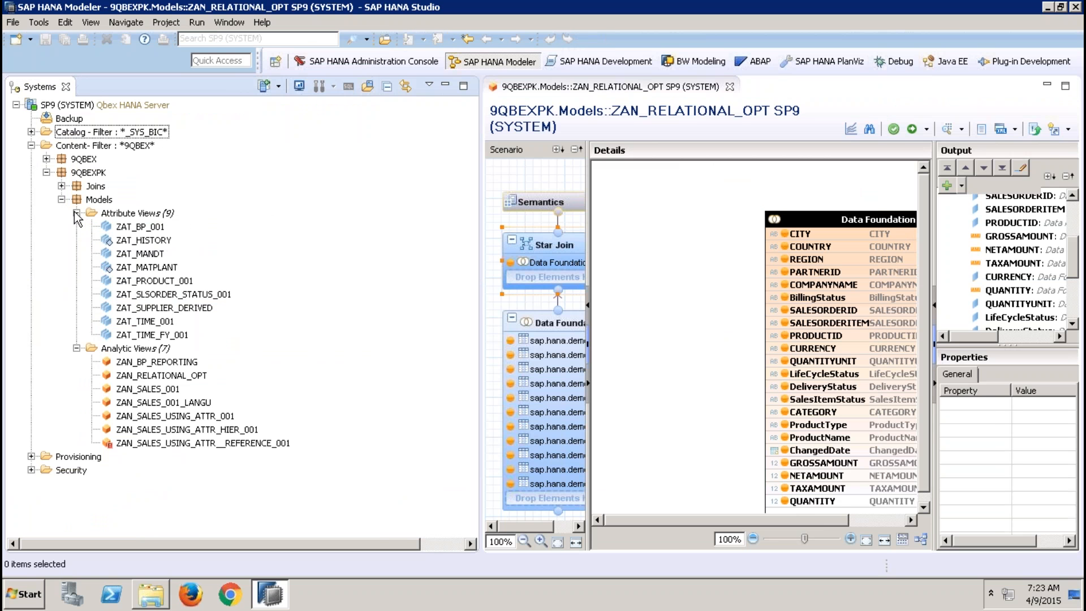
double_click(161, 227)
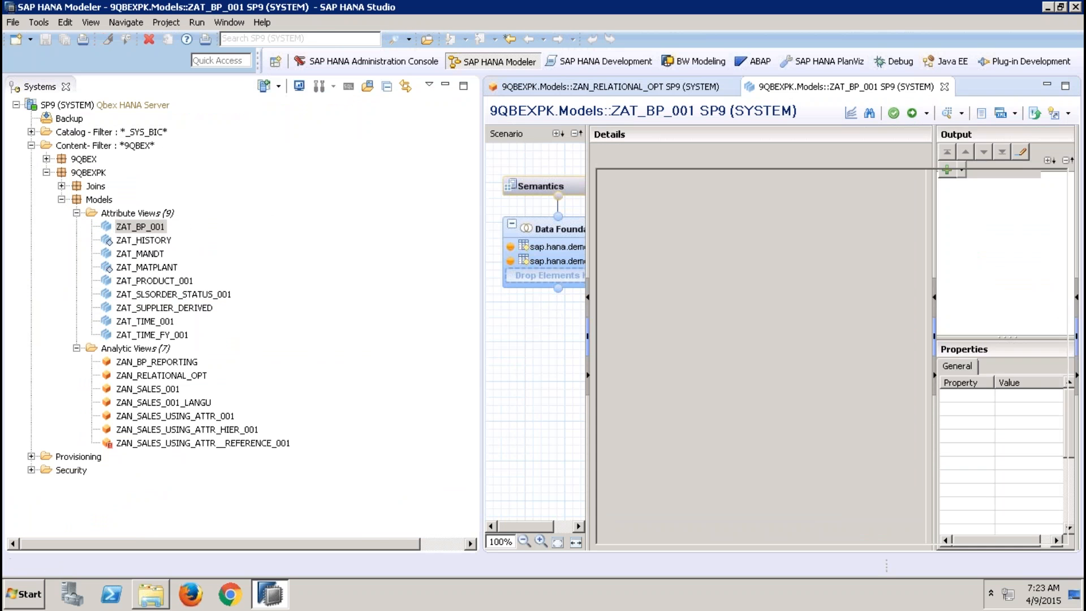
click(446, 85)
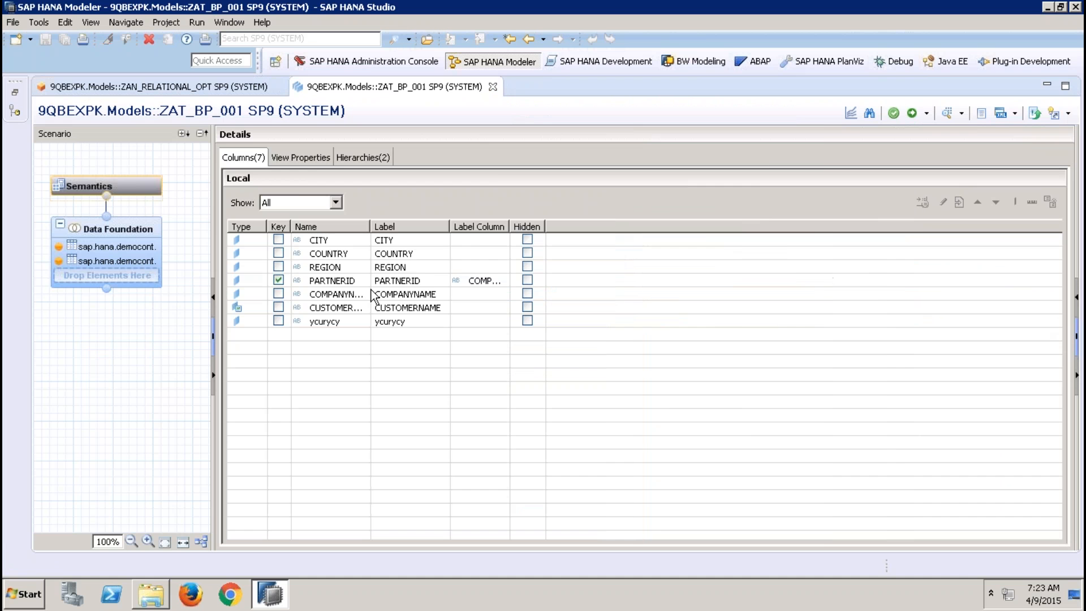
- Examine the new calculated column settings for ZAT_BP_001's Data Foundation, leaving without creating a column
click(159, 250)
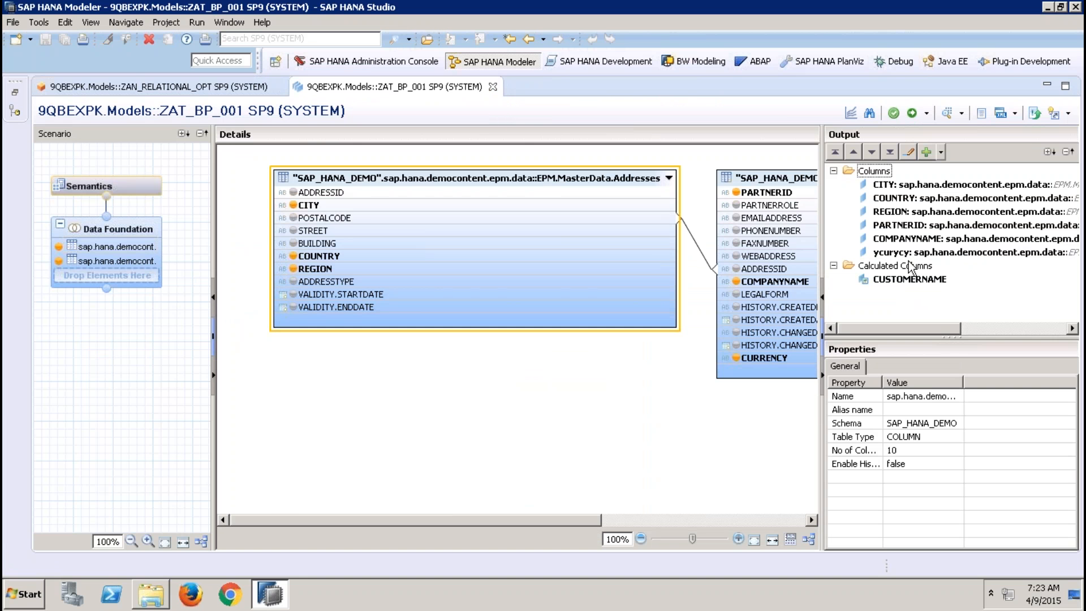
right_click(911, 265)
click(934, 273)
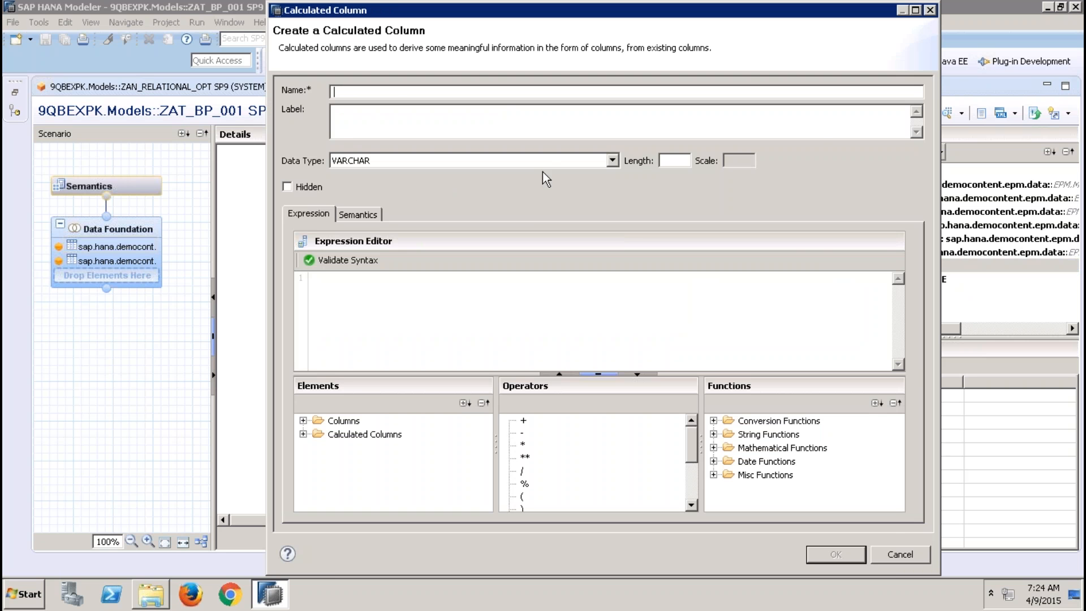
click(900, 554)
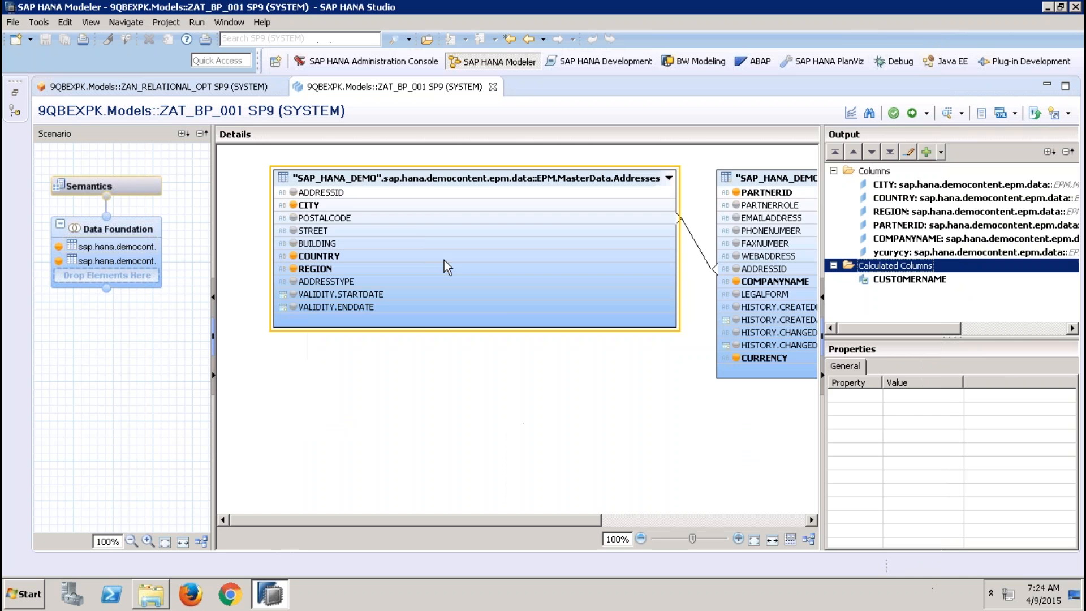
- Start a new calculated column in the Star Join of ZAN_RELATIONAL_OPT and name it ASP
click(143, 87)
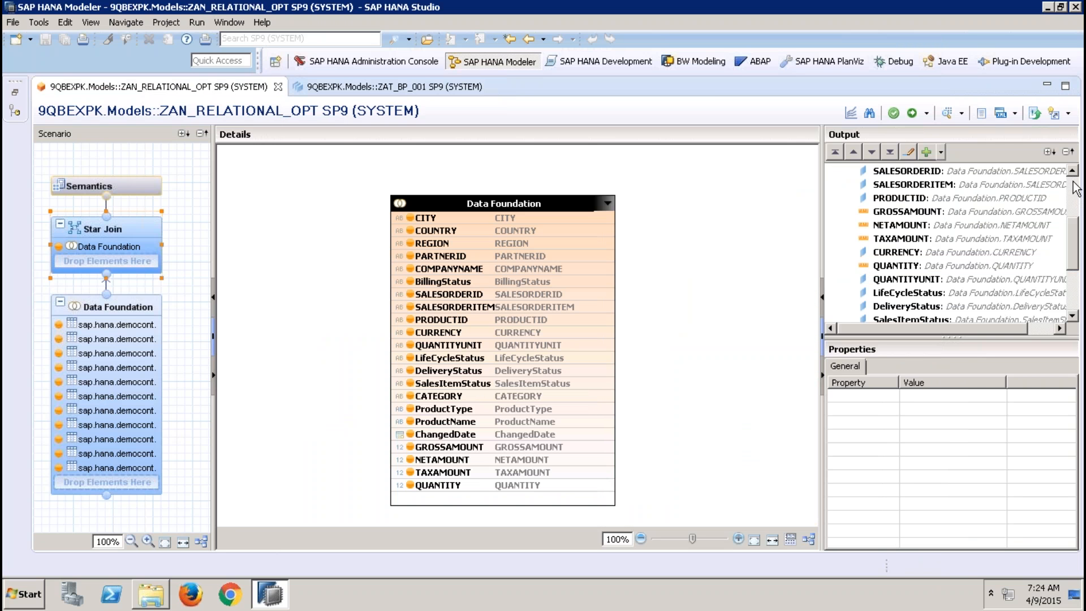
click(1074, 182)
click(834, 185)
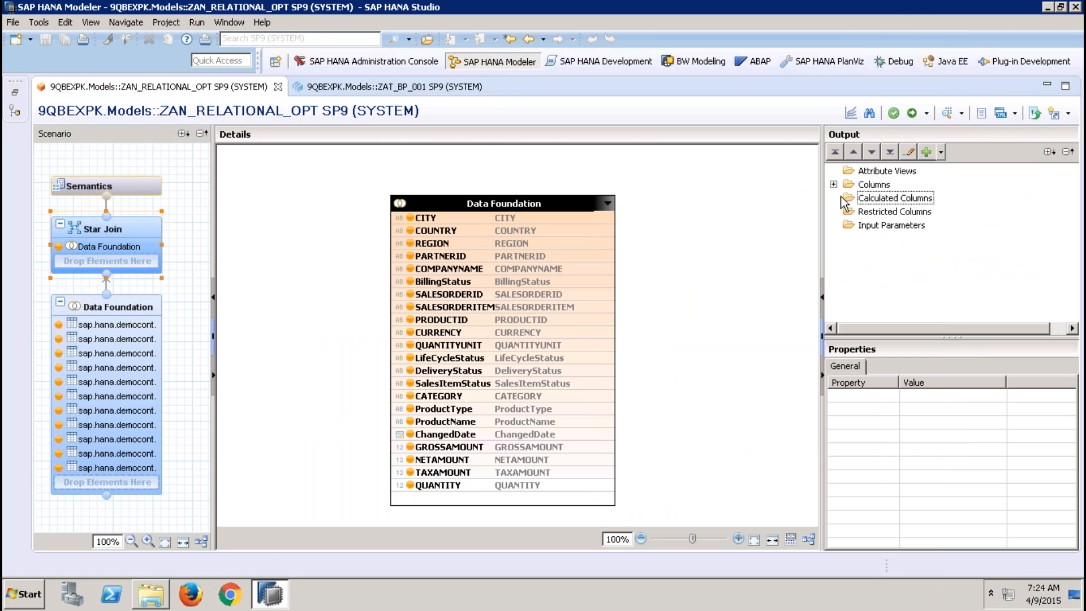
click(896, 199)
right_click(896, 199)
click(939, 208)
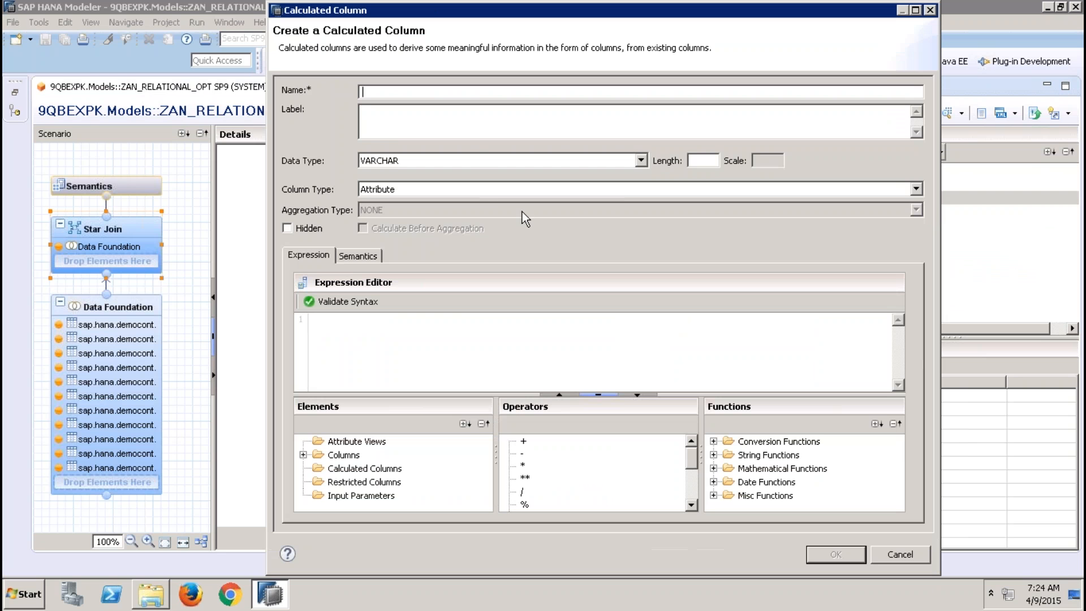
click(482, 189)
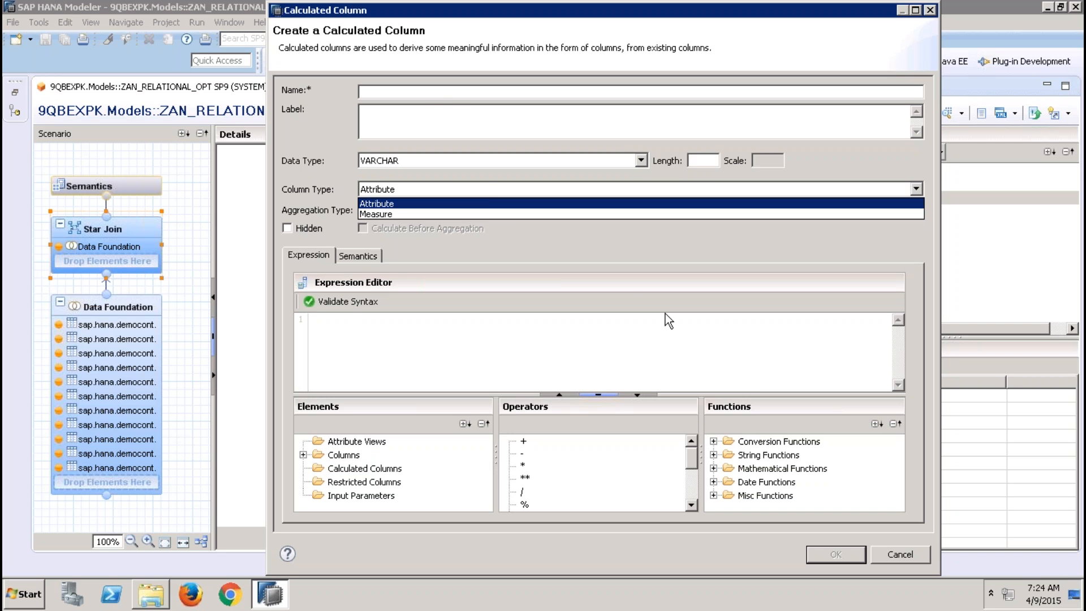
click(447, 92)
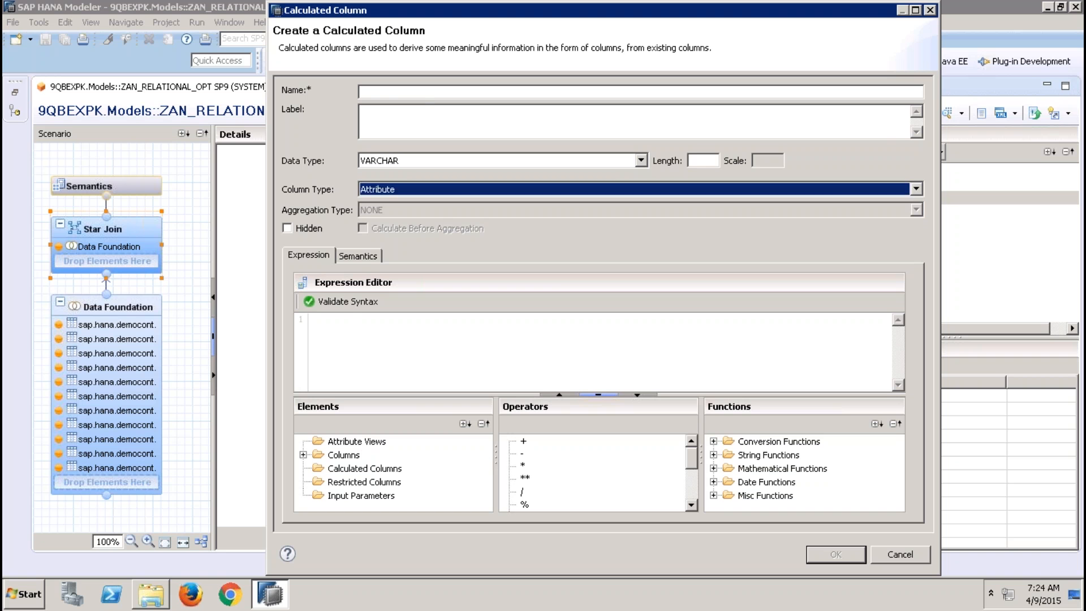
click(447, 93)
text(A)
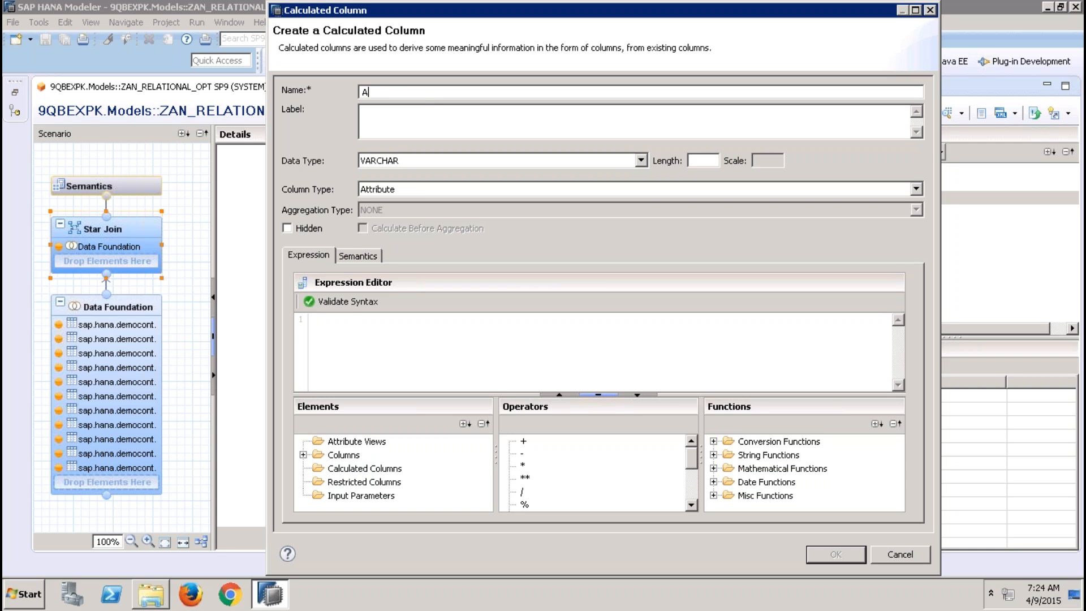
text(SP)
click(425, 117)
- Set ASP's data type to DECIMAL with length 10 and scale 2, and its column type to Measure
click(442, 162)
click(394, 198)
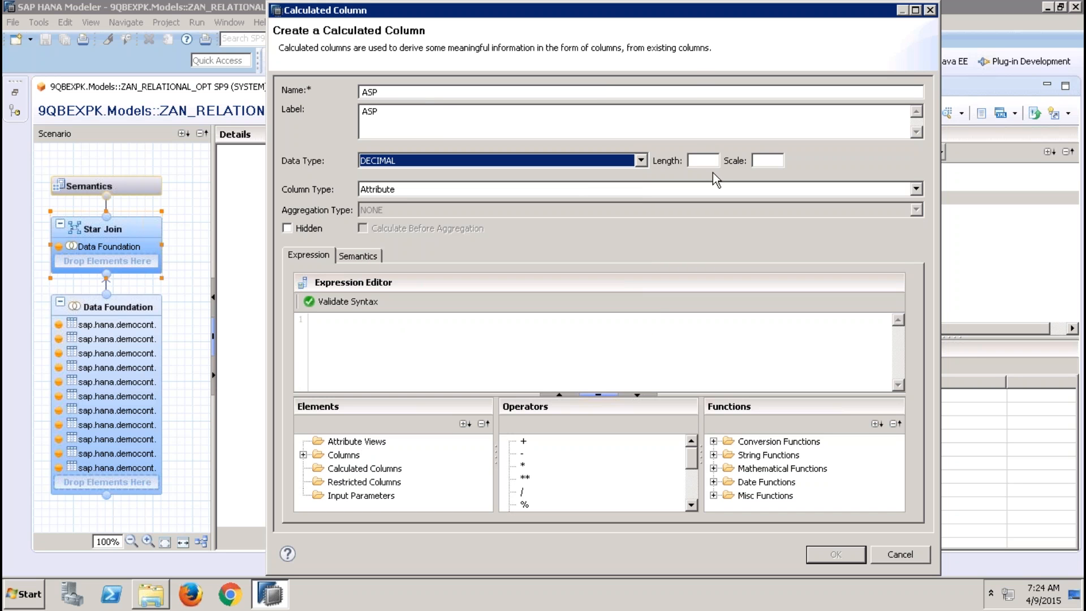
click(706, 161)
text(10)
key(Tab)
text(2)
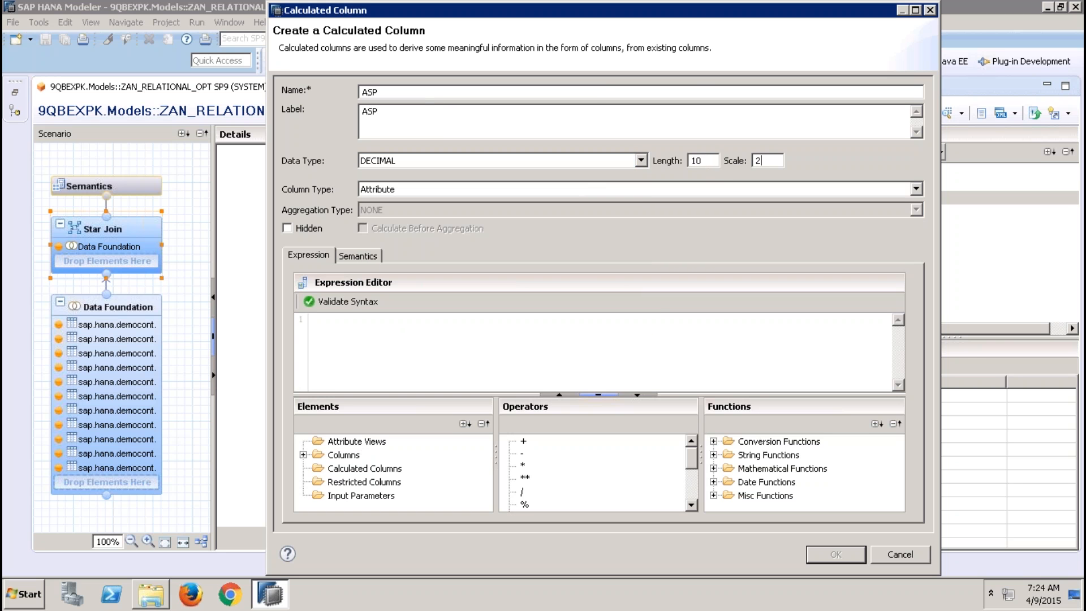
click(552, 191)
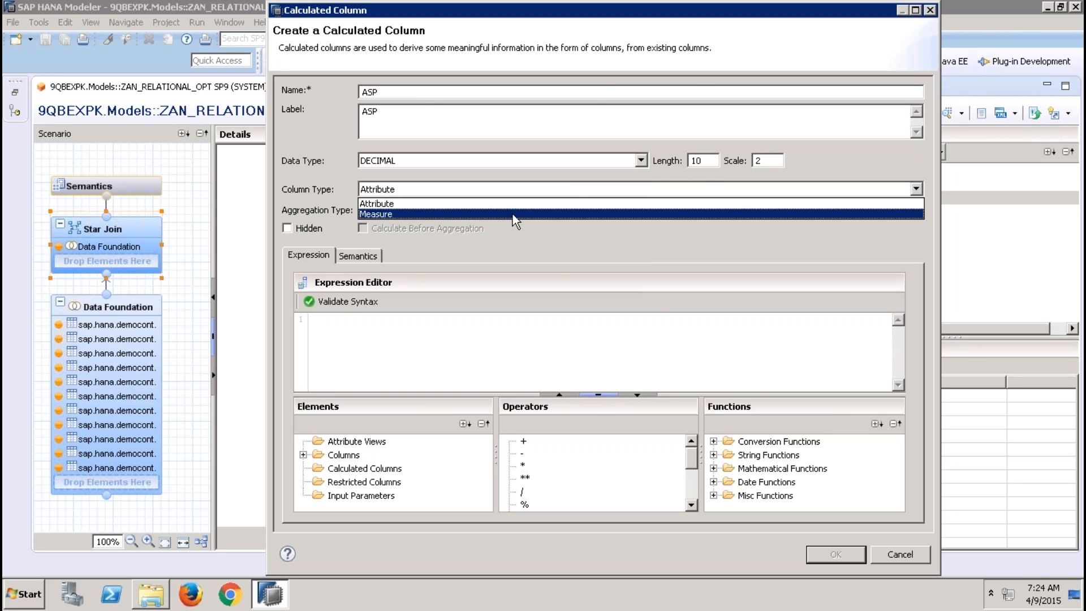
click(513, 214)
- Define the ASP expression as "GROSSAMOUNT" / "QUANTITY" and create the calculated column
click(374, 318)
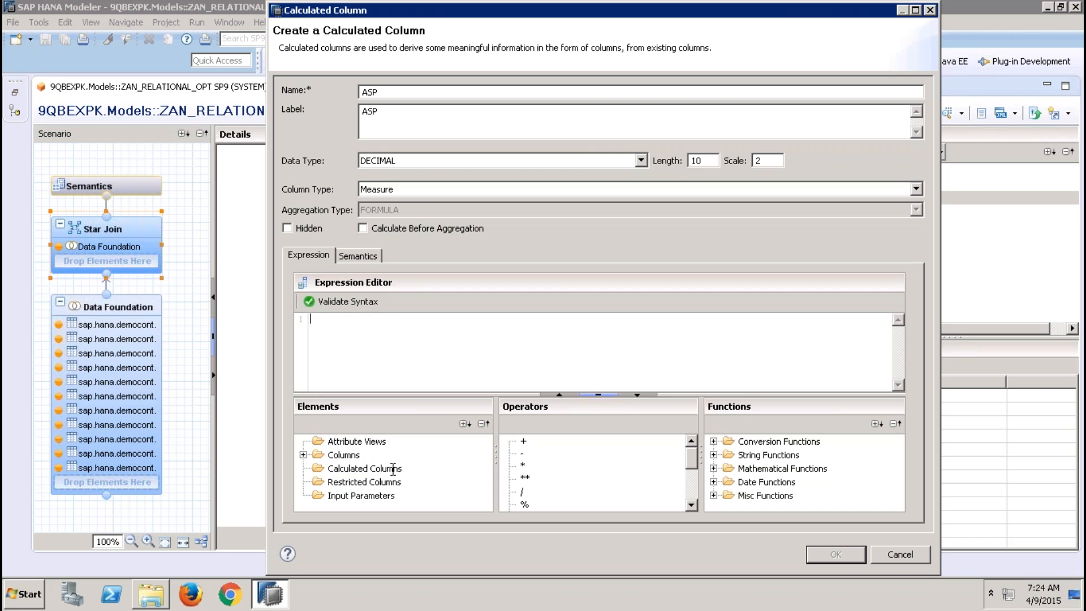
click(303, 454)
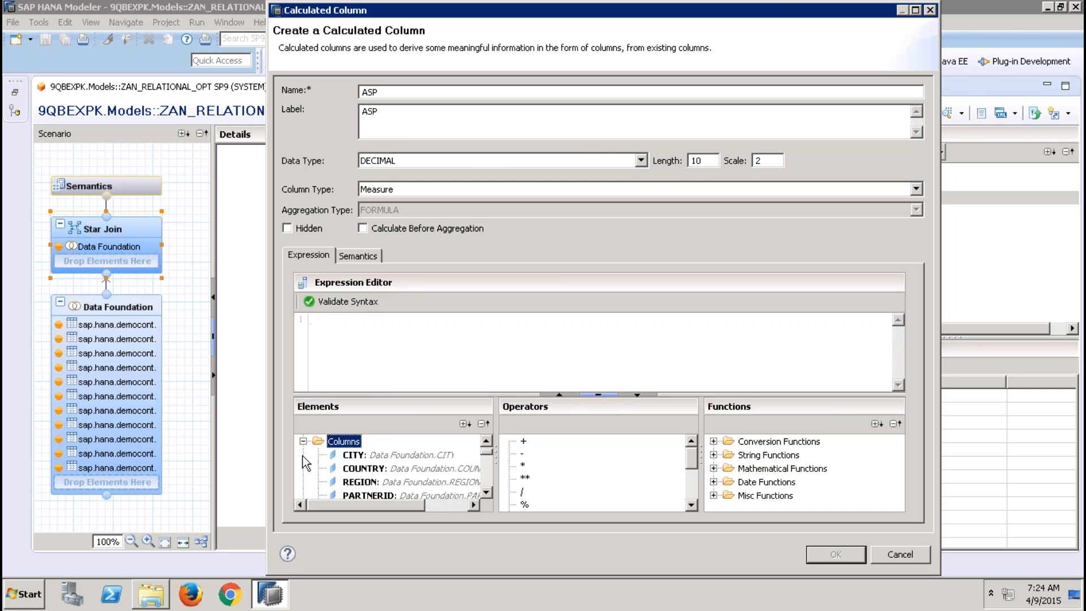
click(490, 473)
click(490, 473)
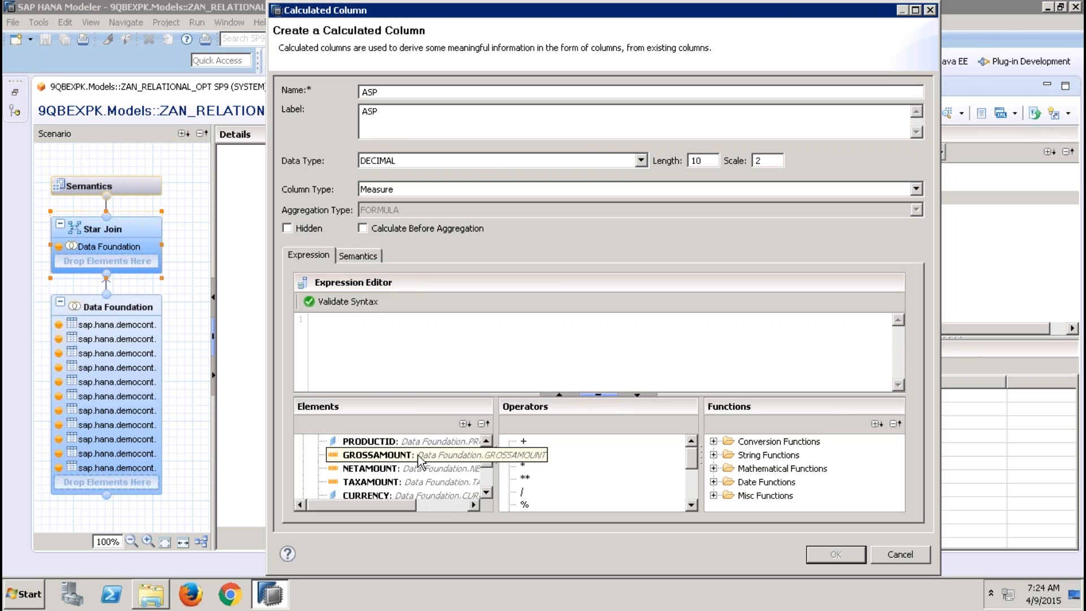
double_click(418, 454)
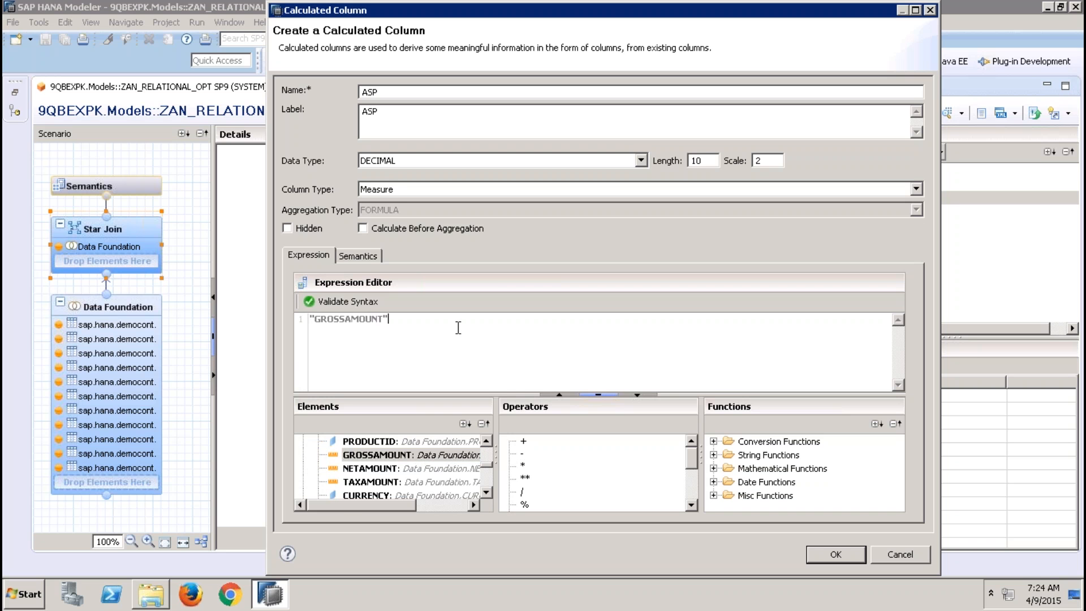
text(/)
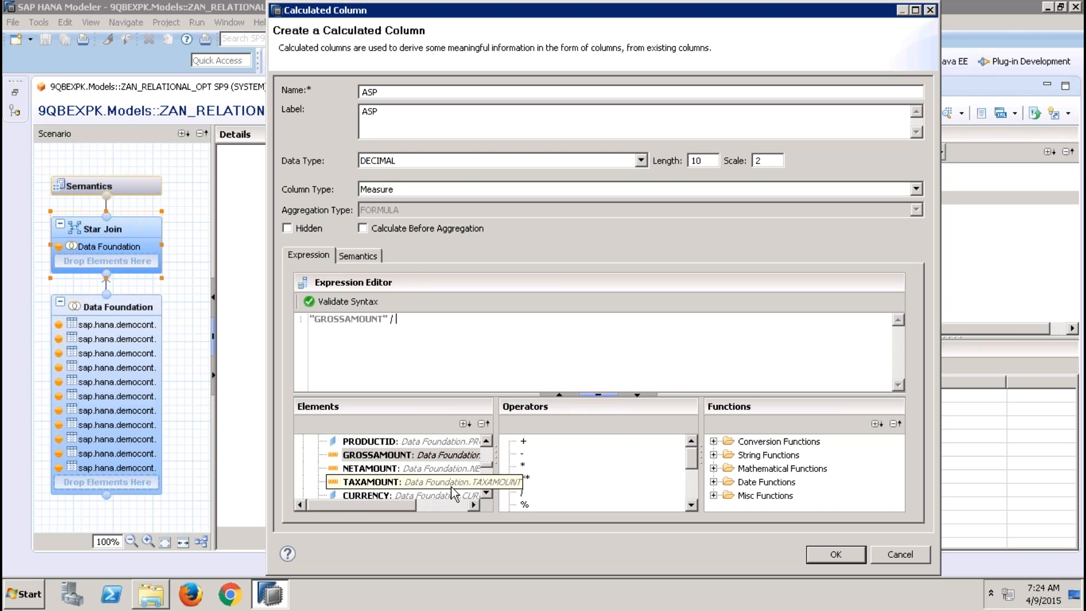
click(490, 493)
click(490, 493)
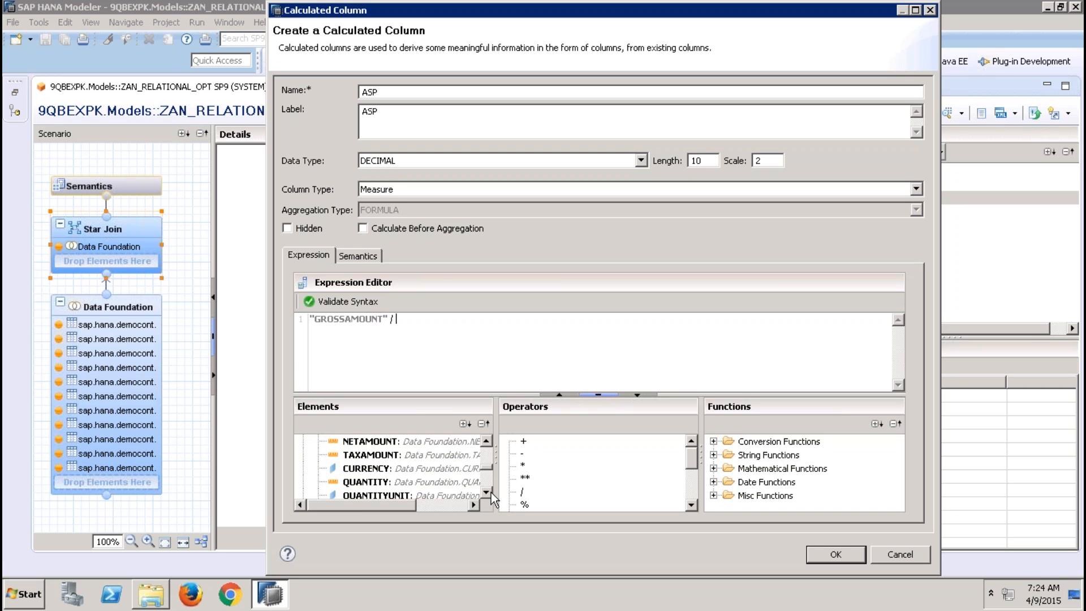
double_click(412, 481)
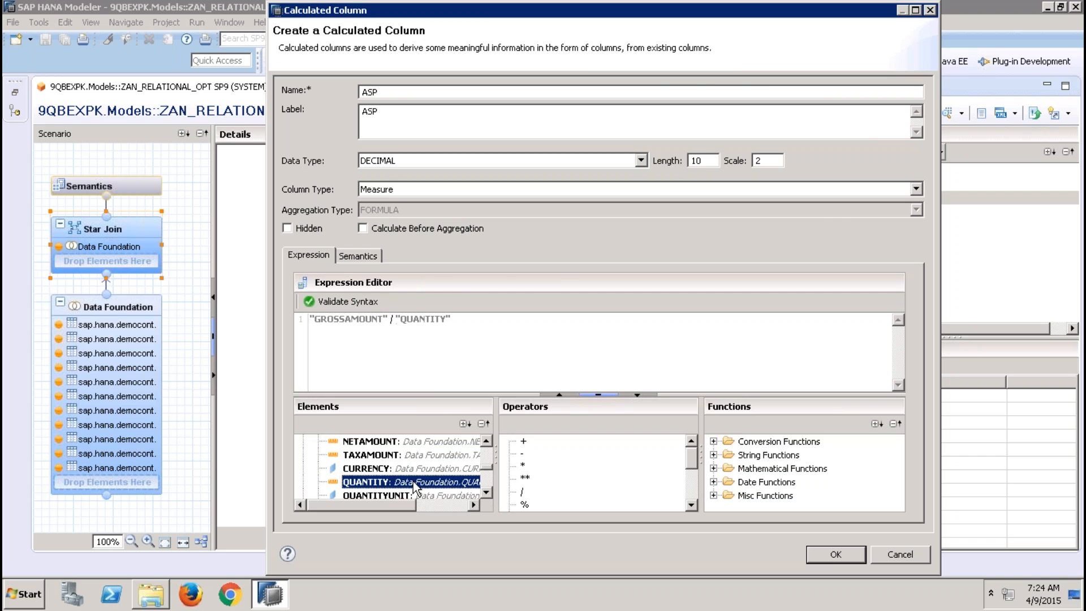
click(835, 555)
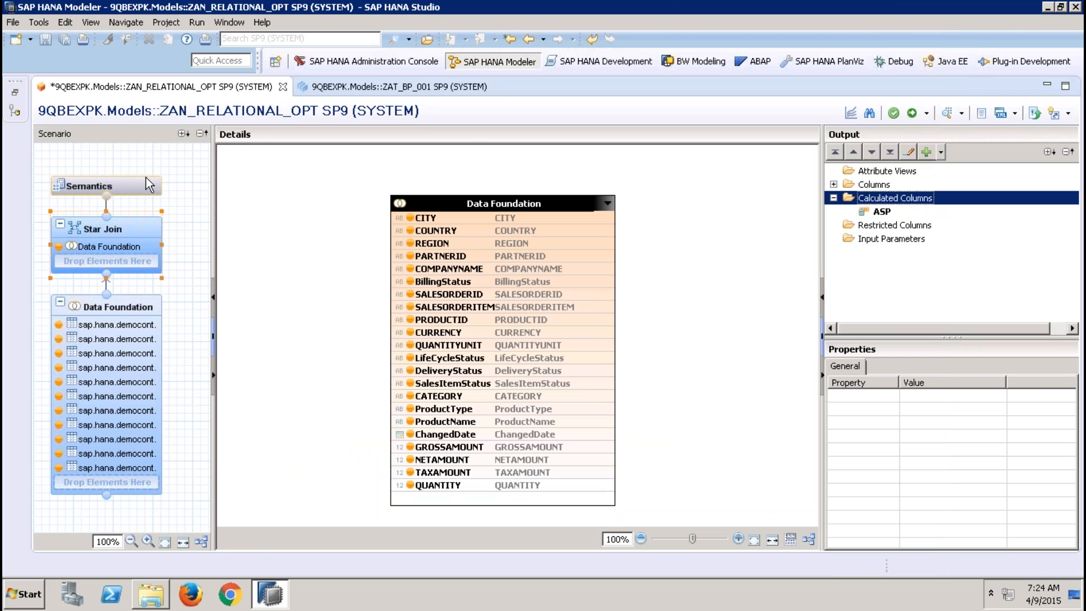
- Check ASP's aggregation among the Semantics columns and activate the ZAN_RELATIONAL_OPT view
click(146, 177)
click(256, 158)
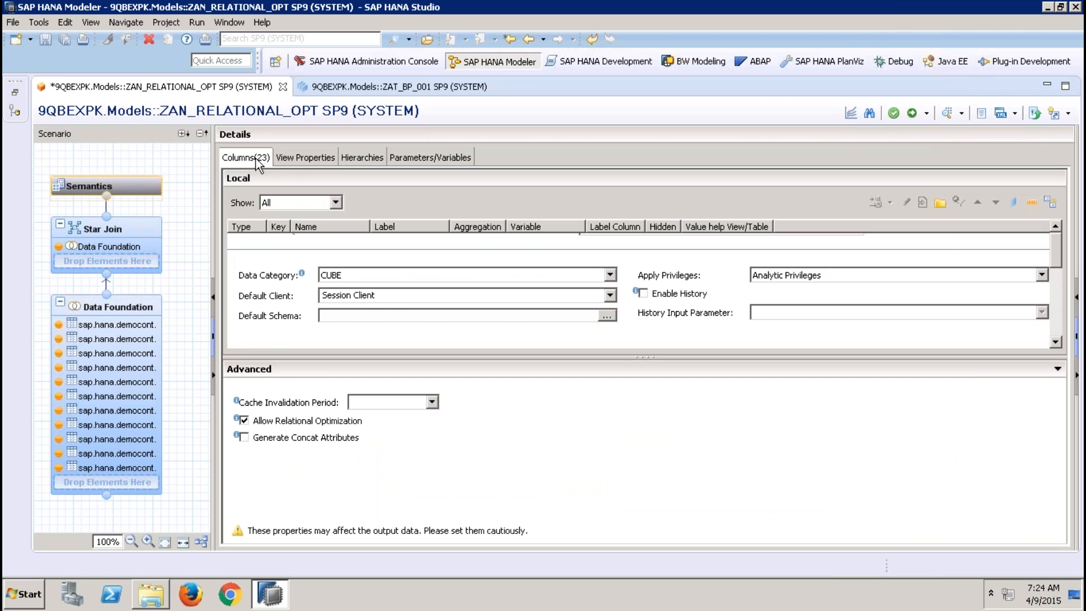
drag(406, 356, 407, 482)
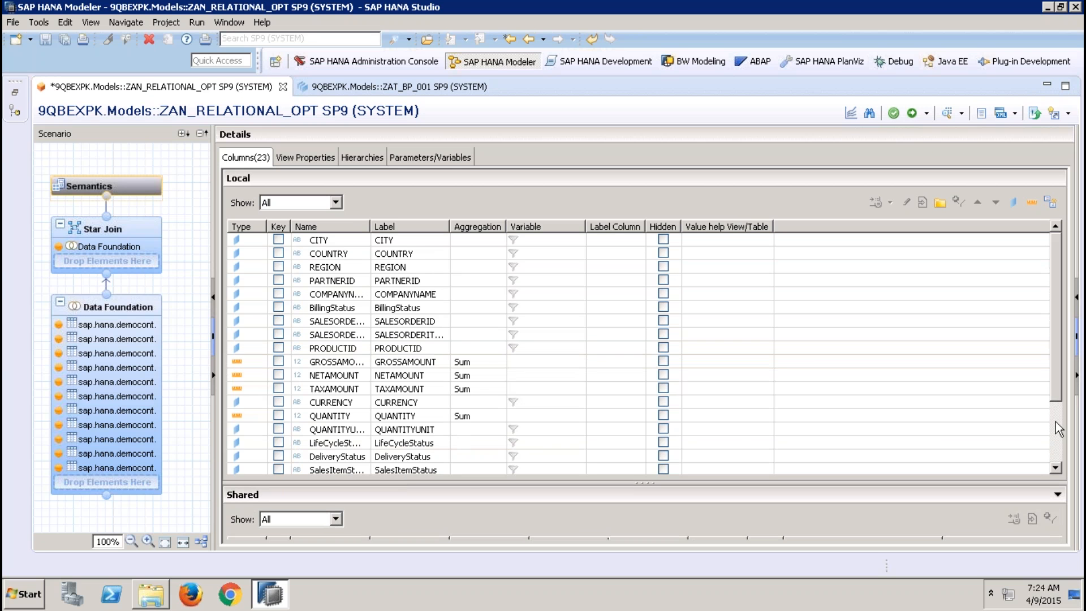
scroll(632, 436, down, 2)
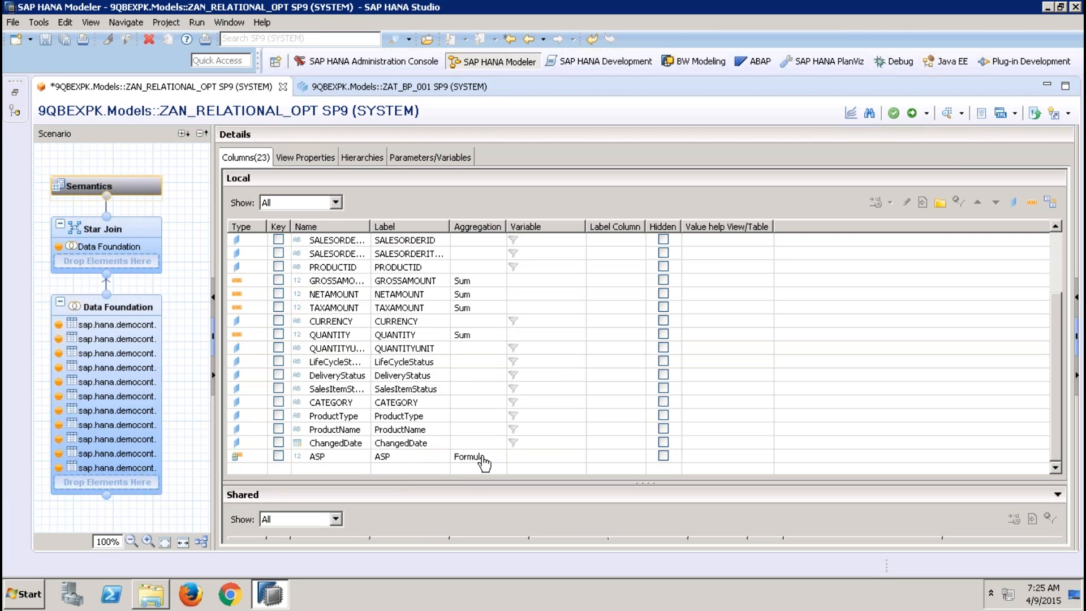
click(912, 113)
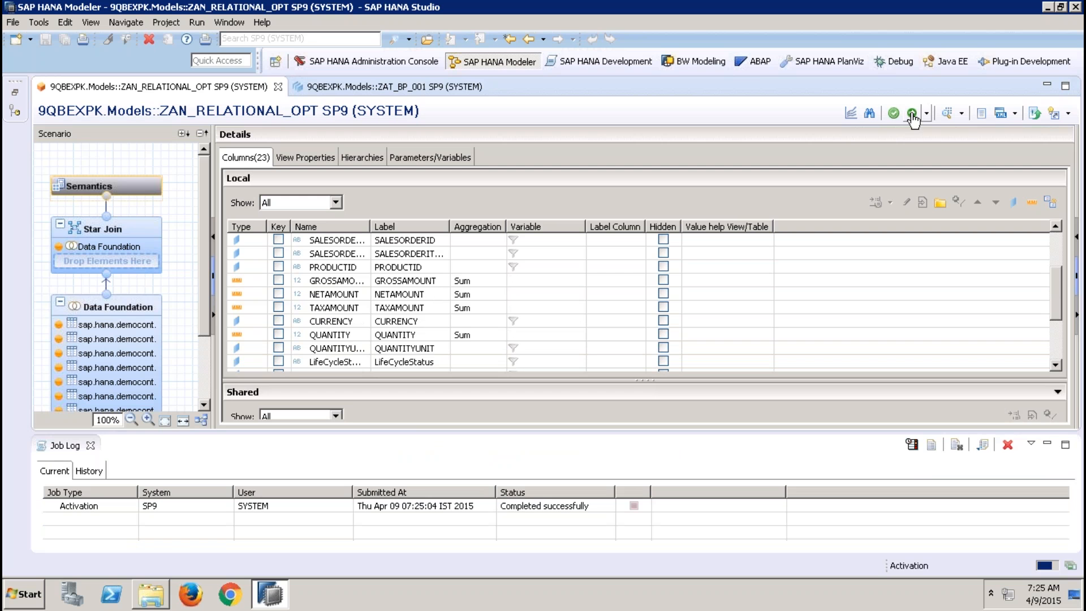
- Preview the raw data of ZAN_RELATIONAL_OPT and compare the ASP values with GROSSAMOUNT and QUANTITY
click(947, 115)
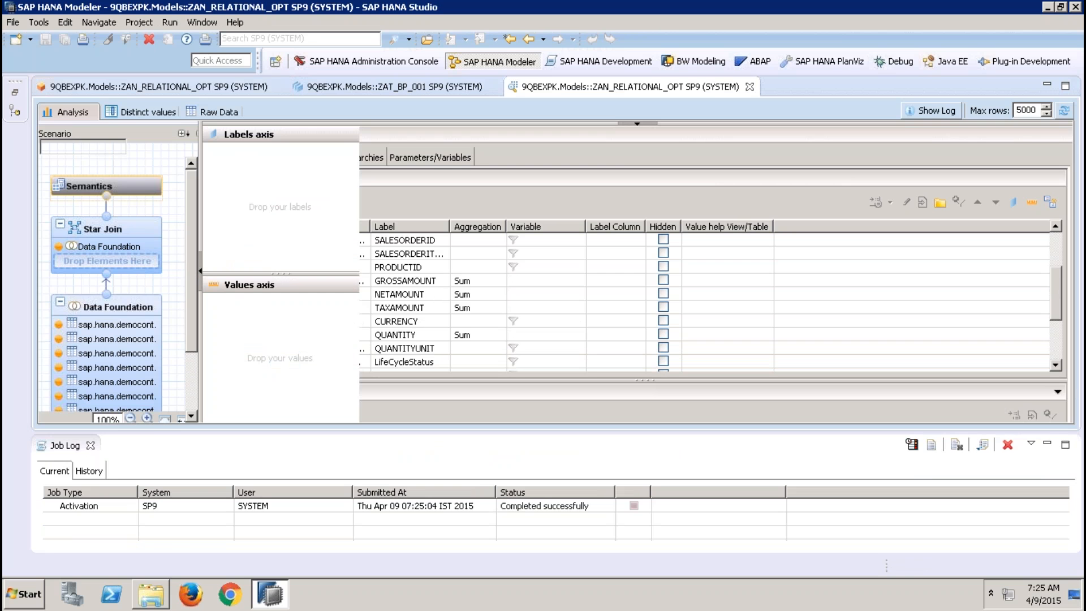
click(211, 112)
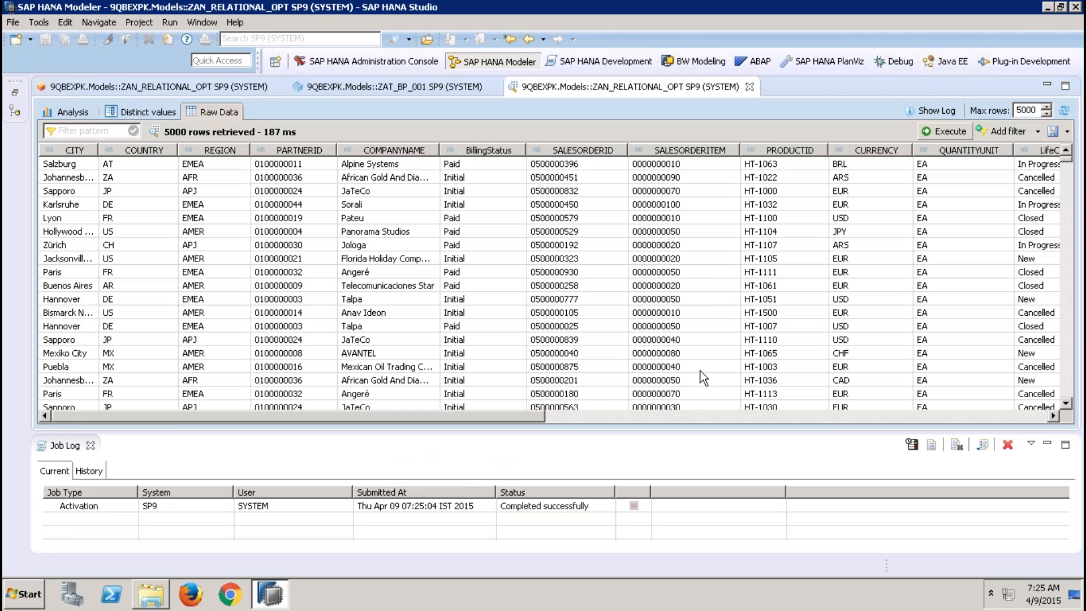
click(851, 419)
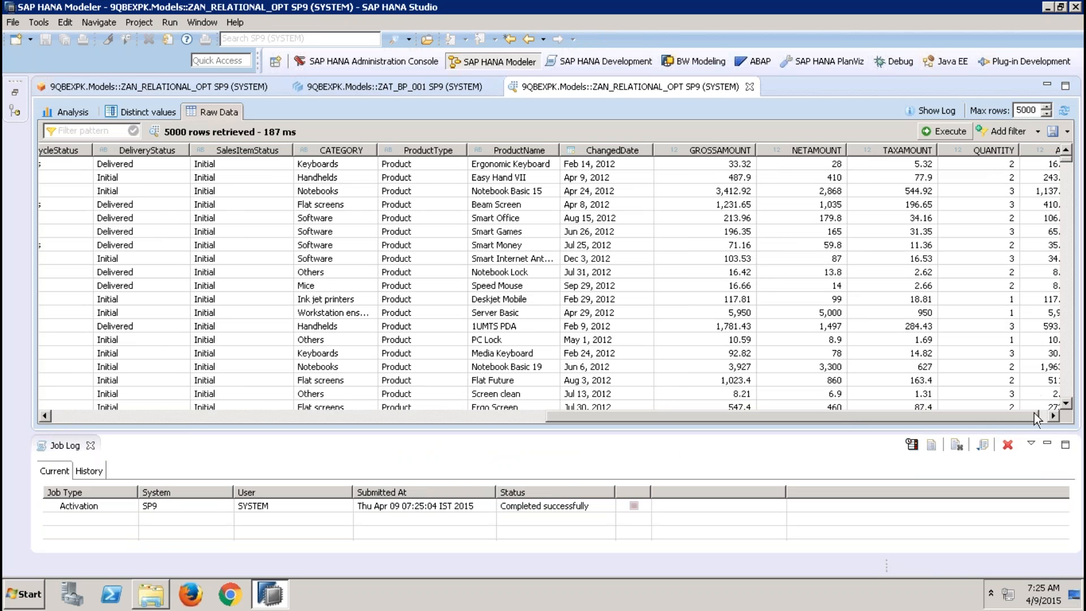
drag(1028, 414, 1055, 418)
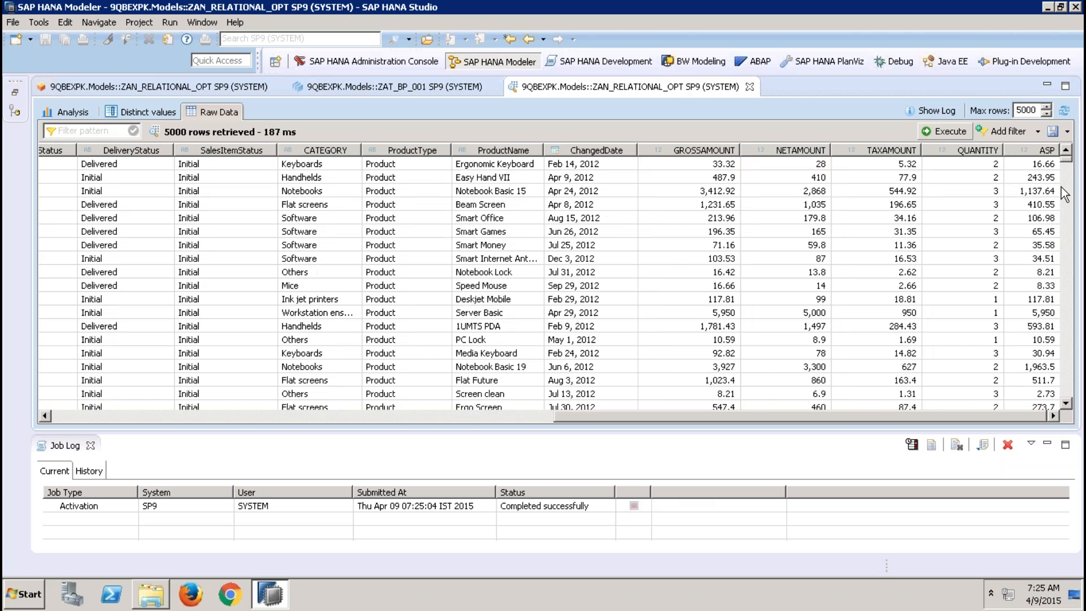
click(1045, 165)
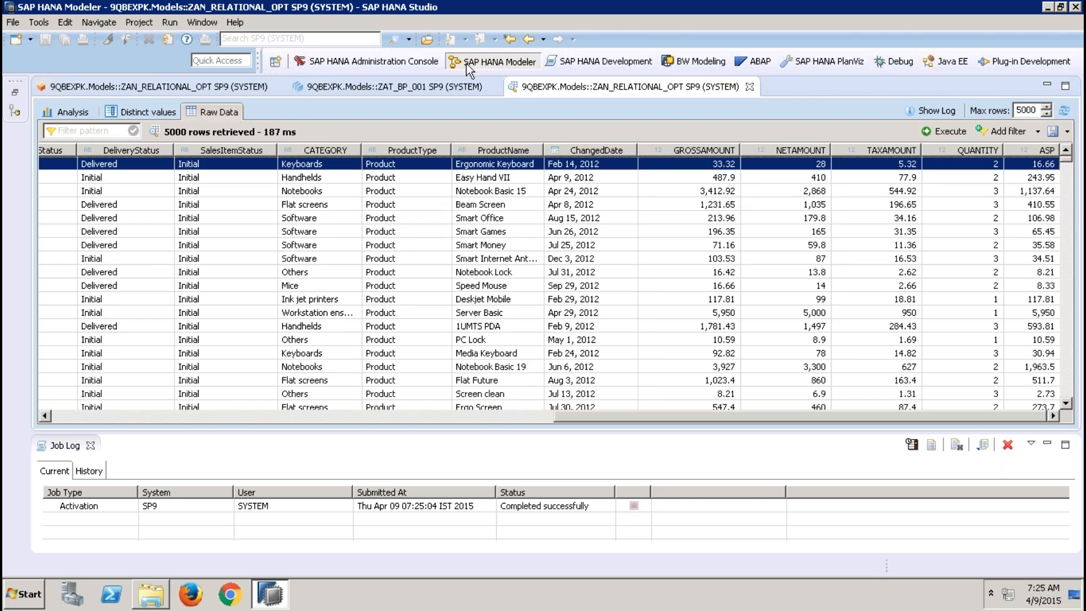
- Return to the ZAN_RELATIONAL_OPT model and review the ASP calculated column's settings in the Star Join, leaving them unedited
click(172, 87)
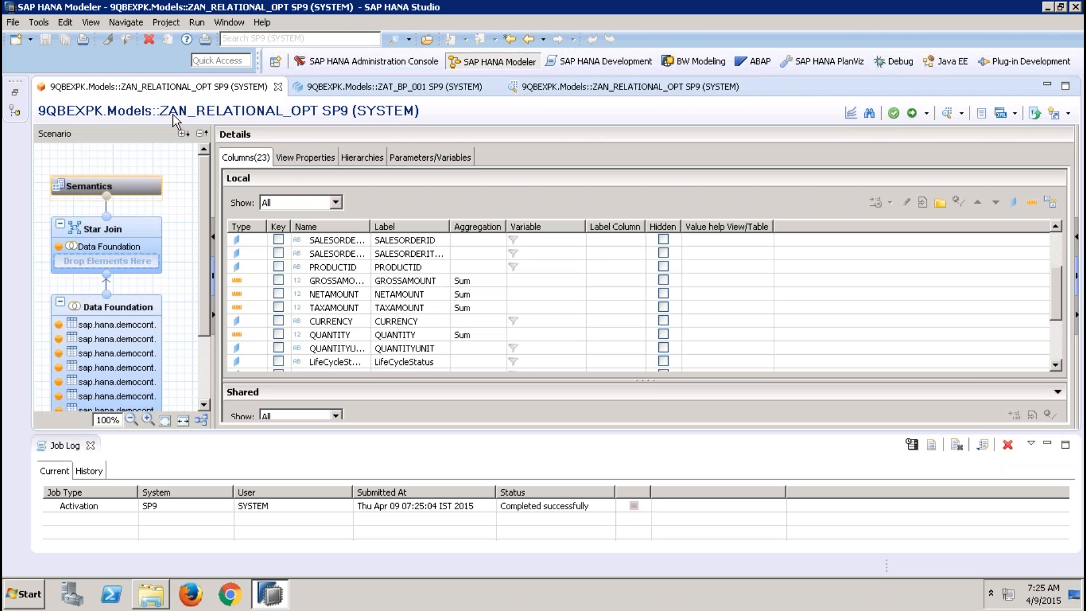
click(91, 446)
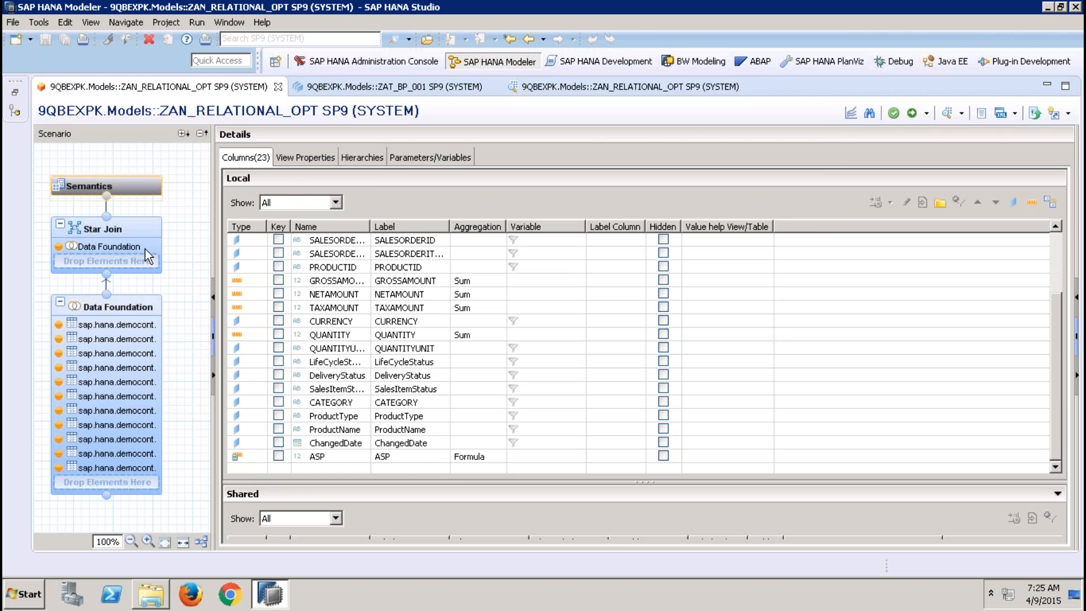
click(145, 249)
click(884, 214)
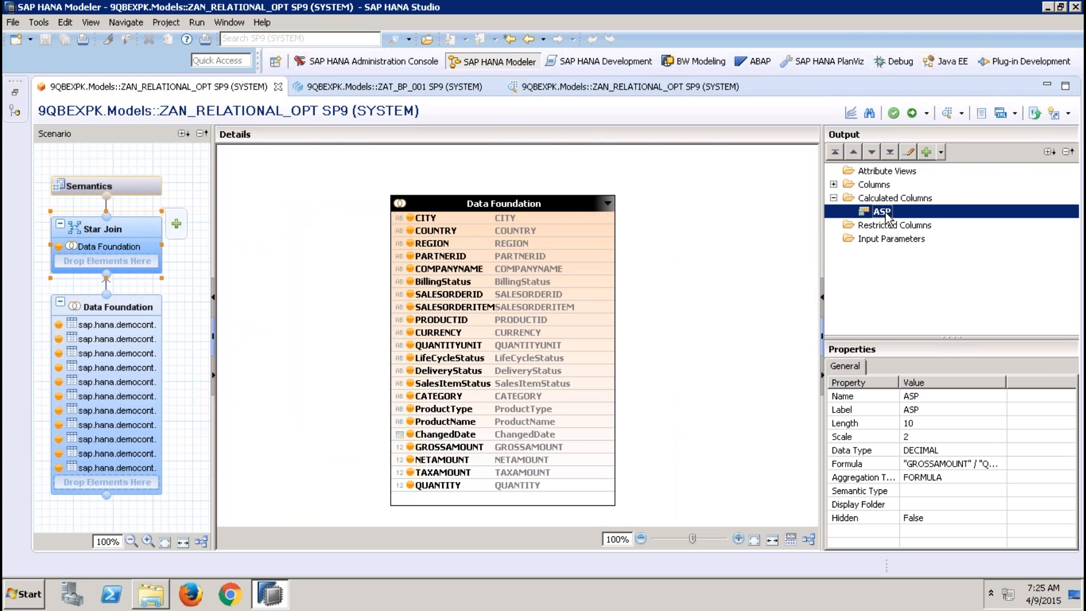
right_click(886, 215)
click(912, 220)
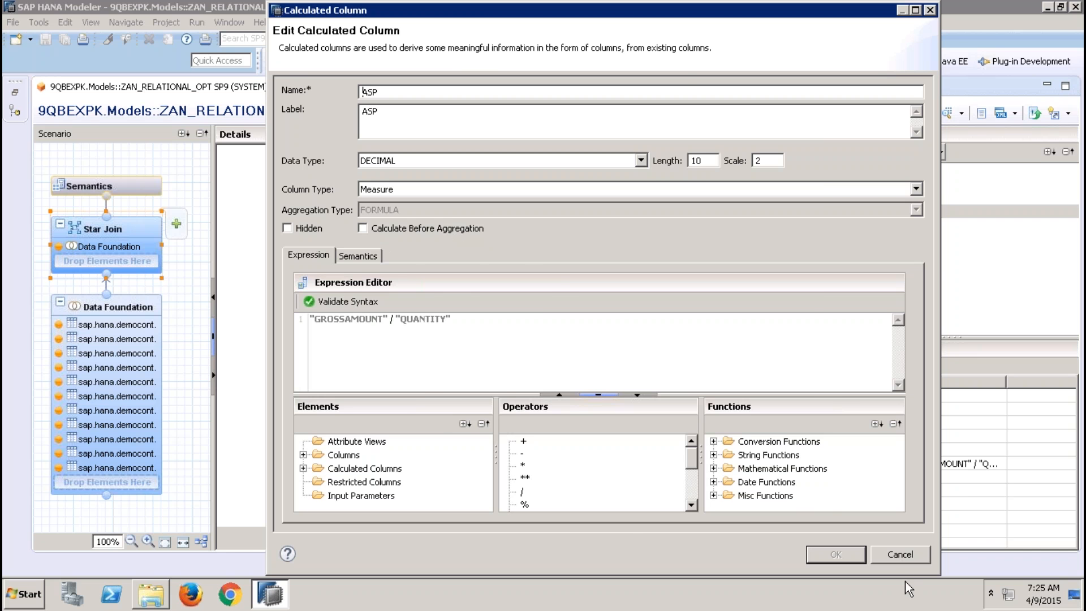
click(899, 554)
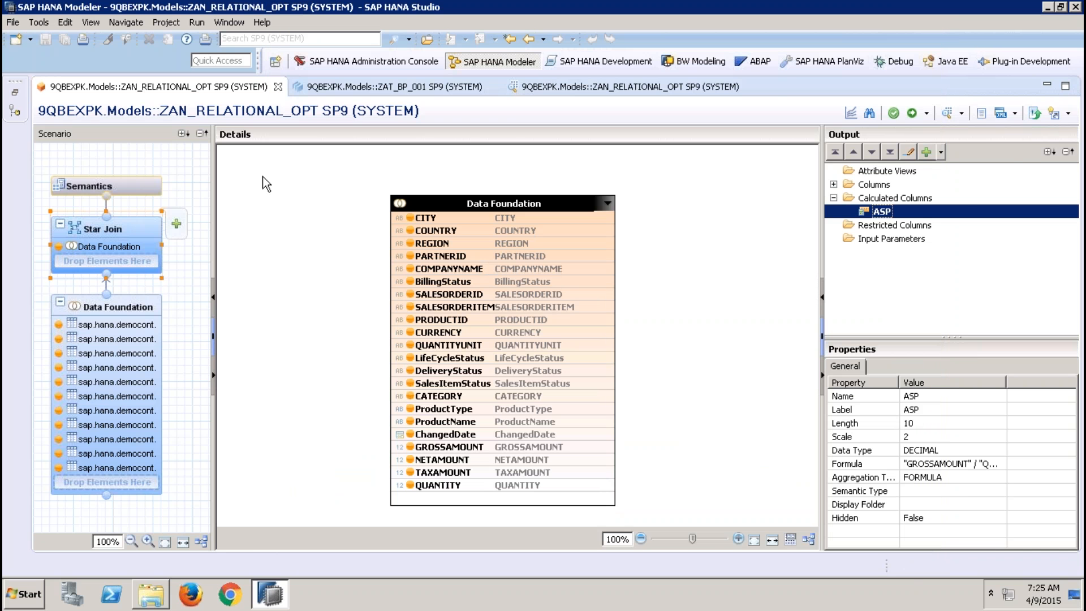
- Filter the catalog schemas of the SP9 system by the pattern QBEX
click(15, 92)
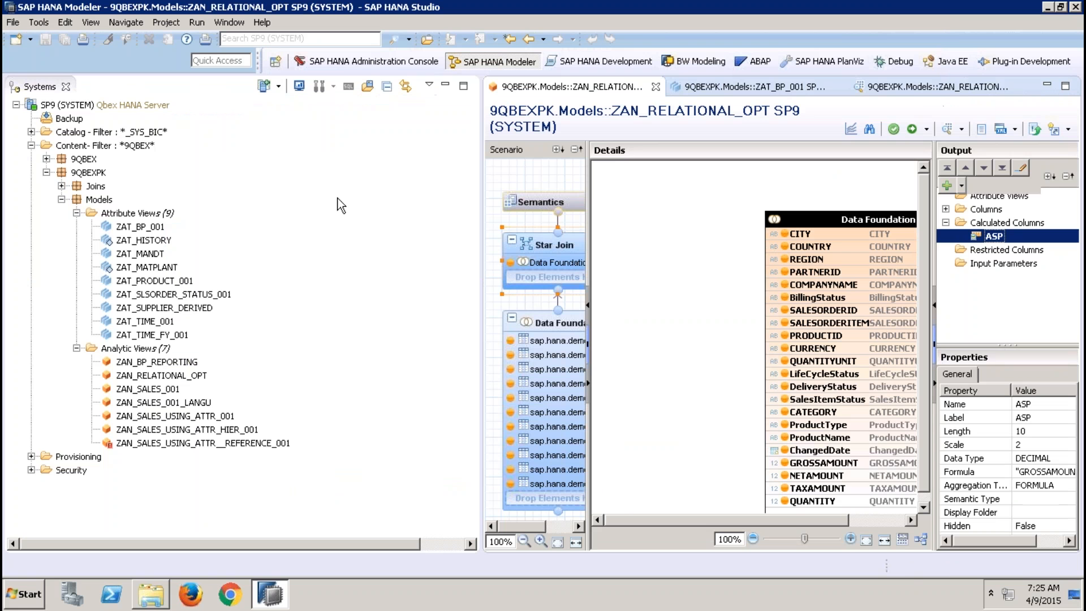
right_click(81, 137)
click(136, 266)
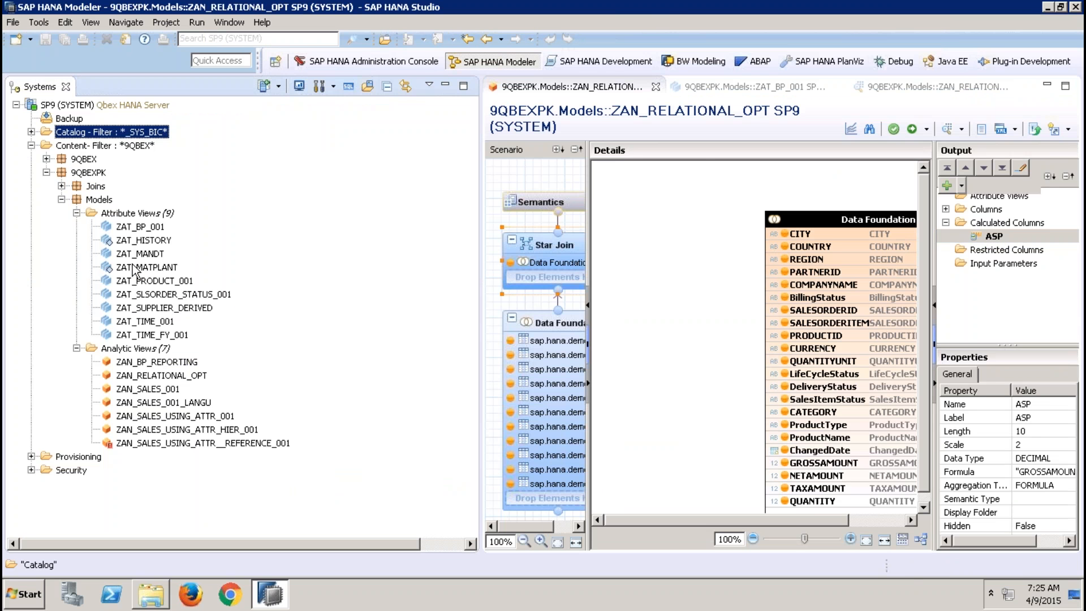
text(QBEX)
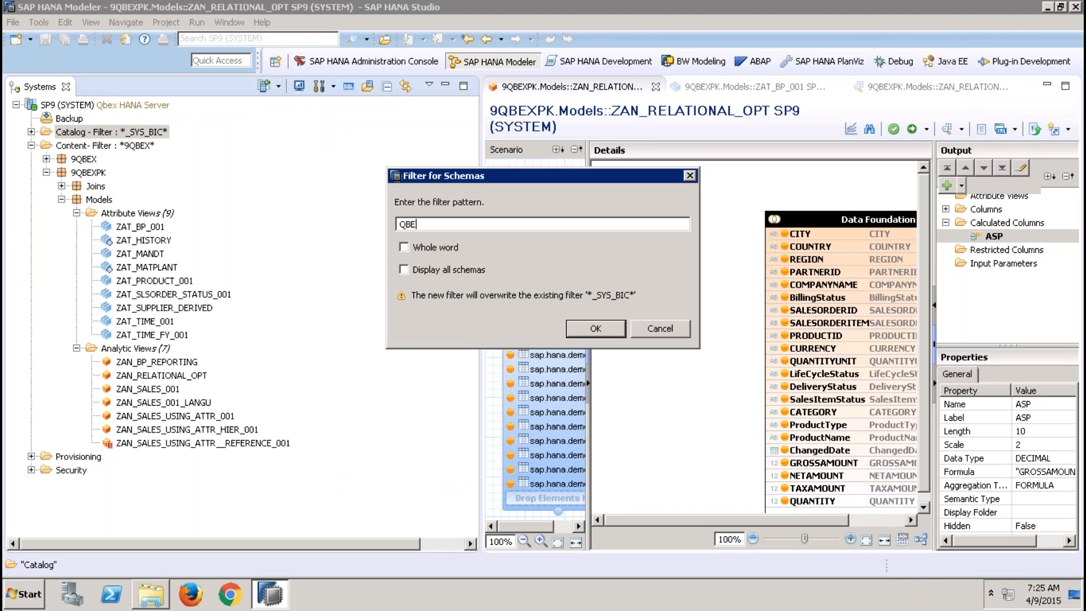
key(Return)
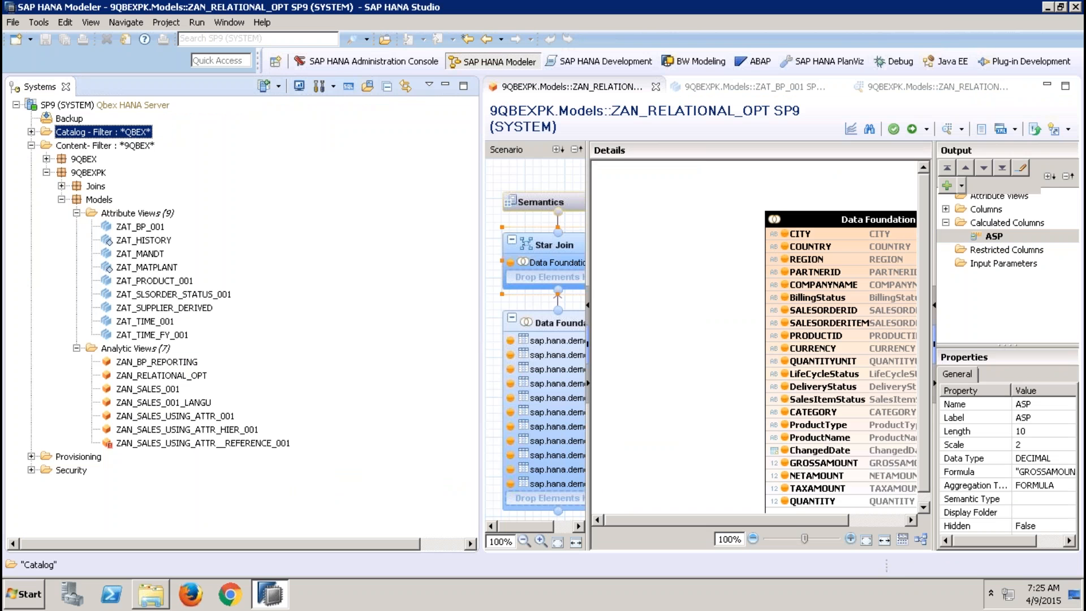
- Browse the tables of the QBEX schema in the catalog to locate TARGET_SALES
click(31, 131)
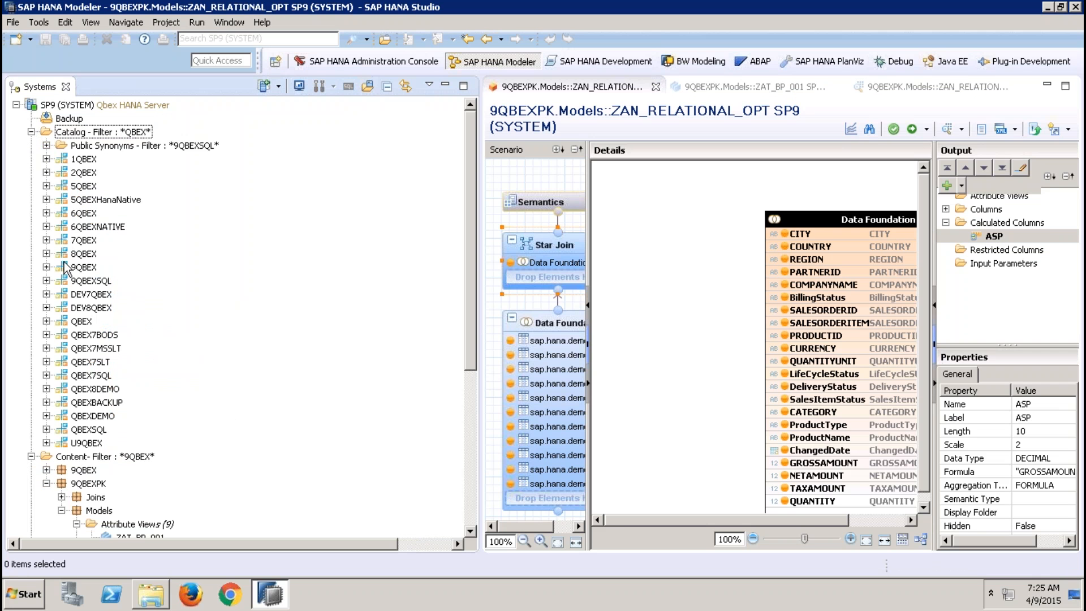
click(46, 322)
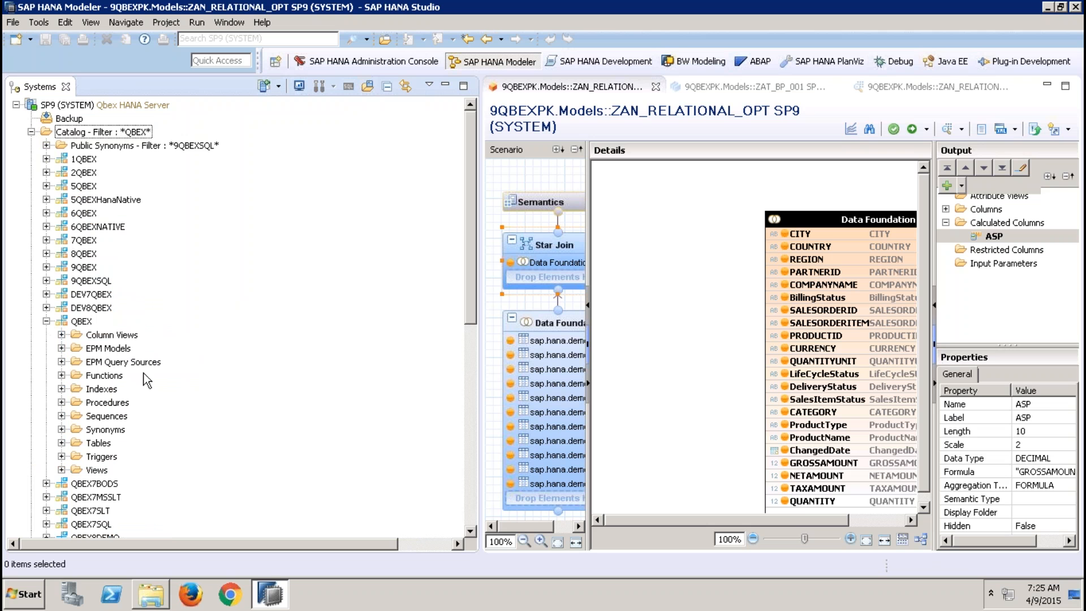
click(62, 443)
click(469, 417)
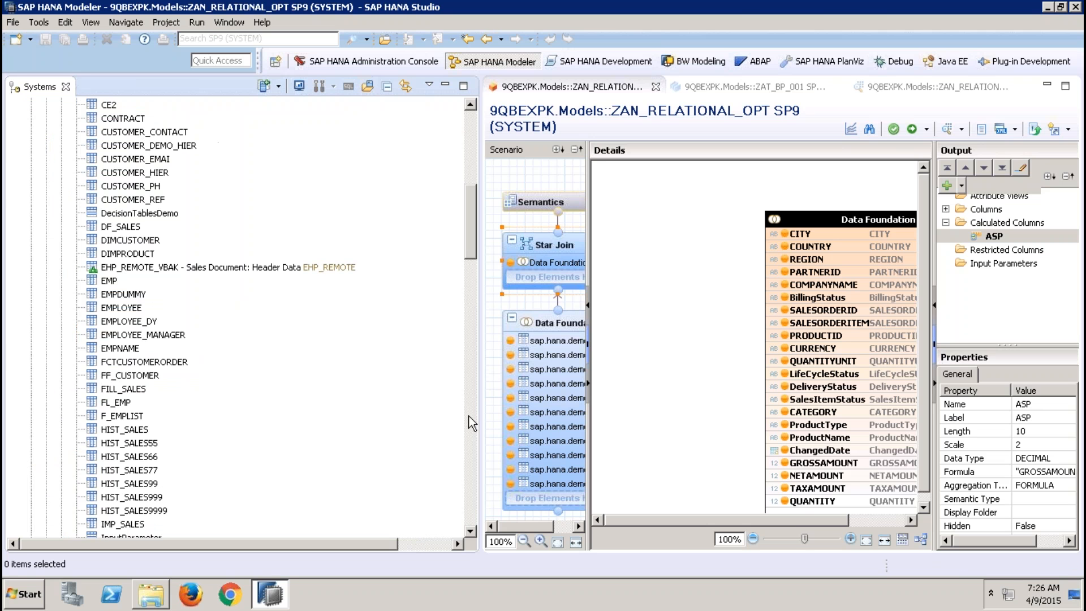
click(469, 423)
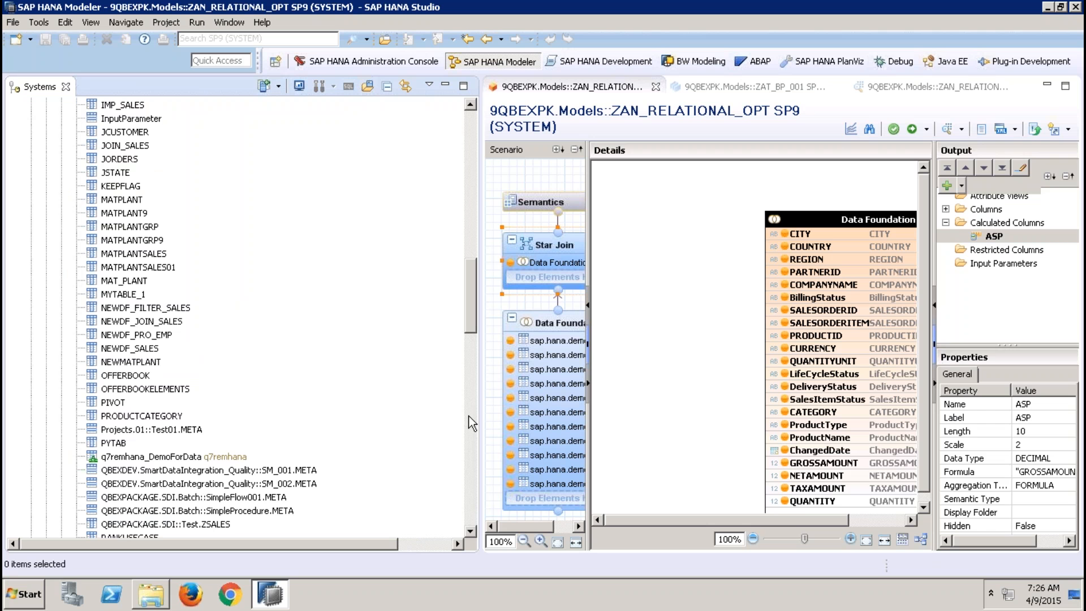
click(468, 417)
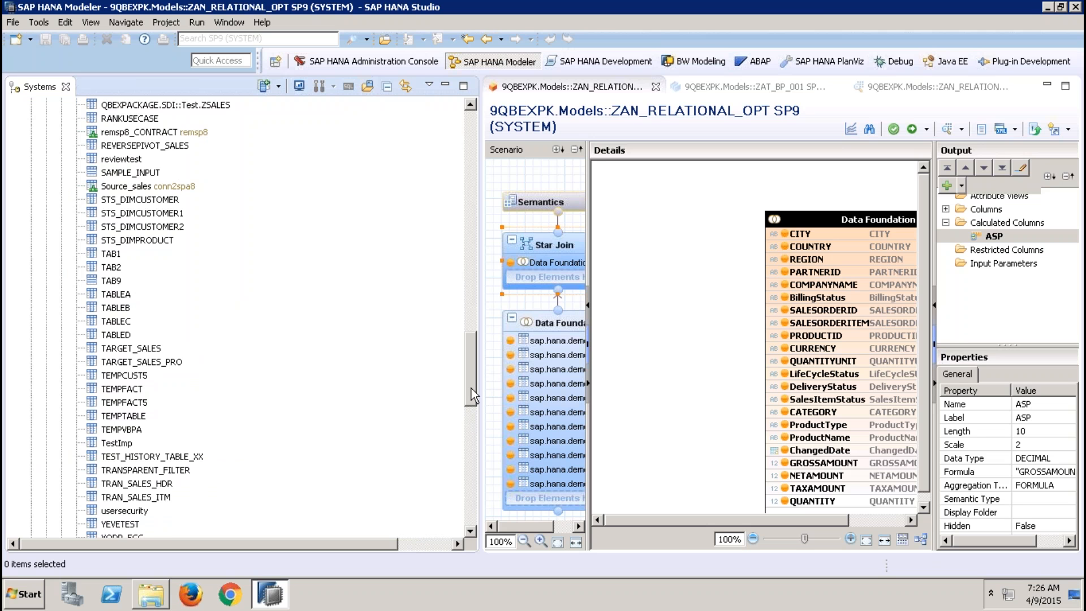
drag(471, 388, 444, 401)
- Preview the contents of the TARGET_SALES table and widen its PRICE column to examine prices and quantities
click(132, 267)
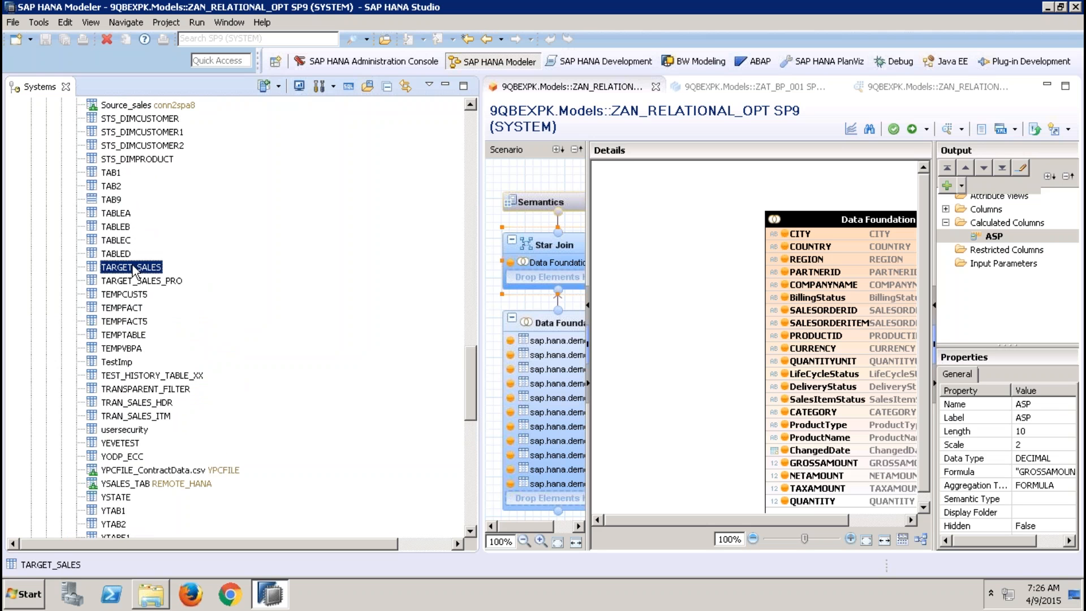
right_click(133, 266)
click(233, 359)
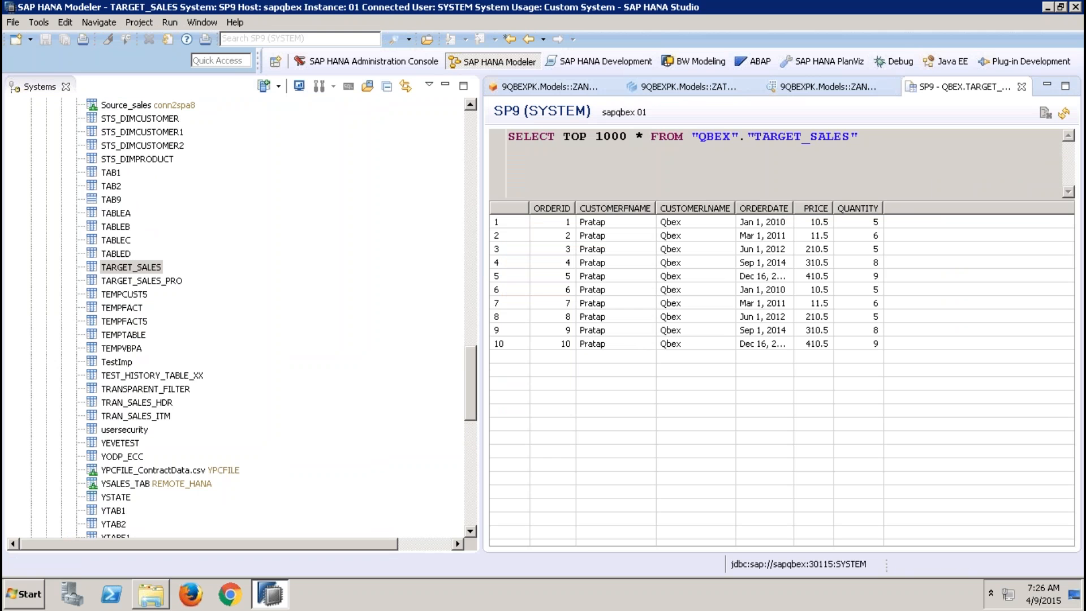
click(443, 84)
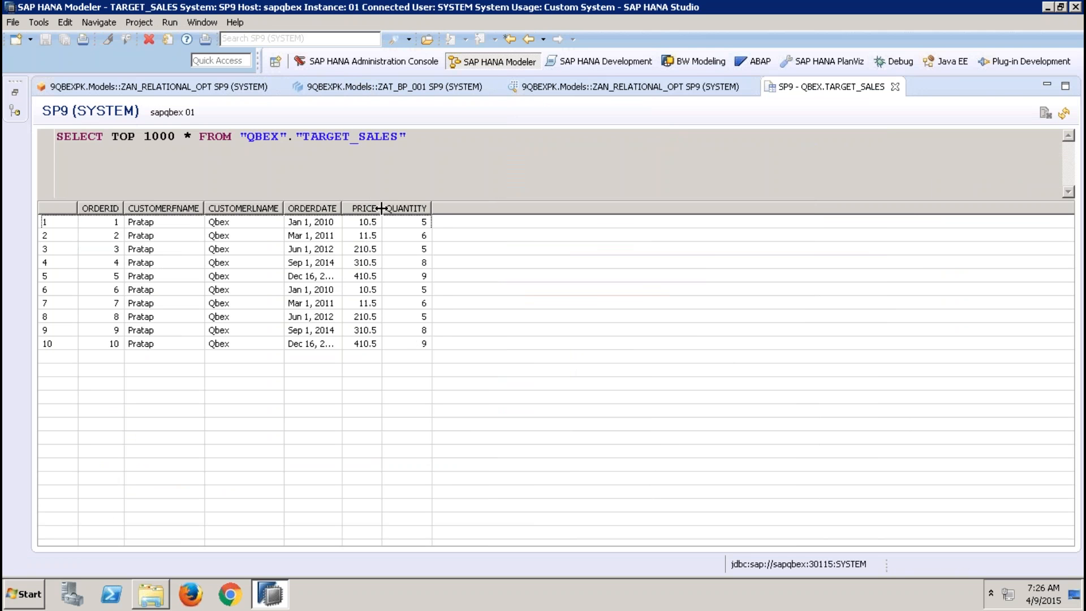
drag(388, 208, 442, 209)
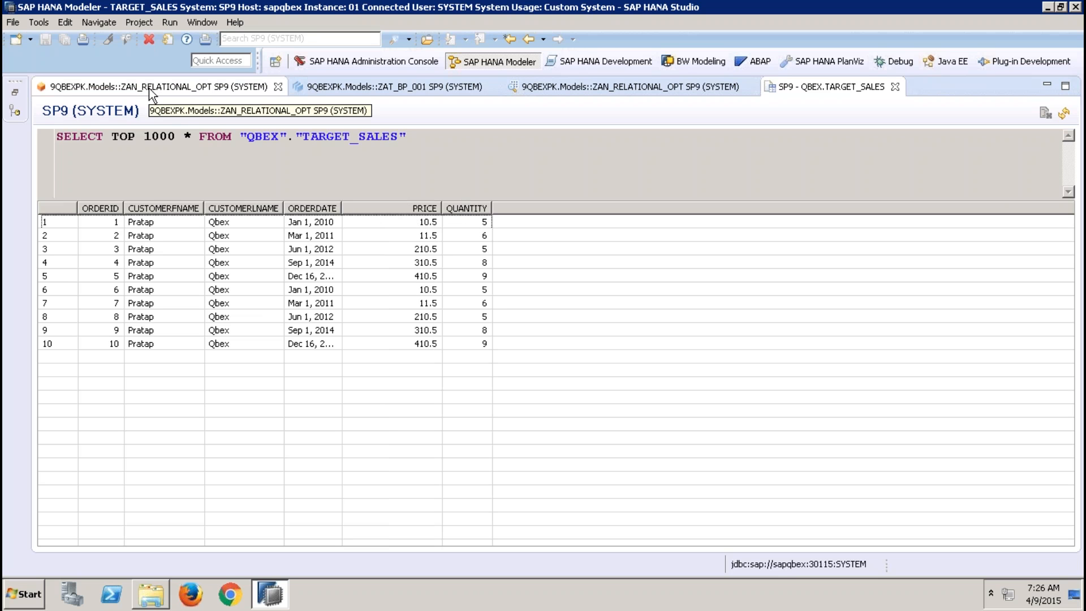
- Create a new analytic view named ZAV_CAL_AGGREAGTION in the 9QBEXPK.Models package
click(14, 92)
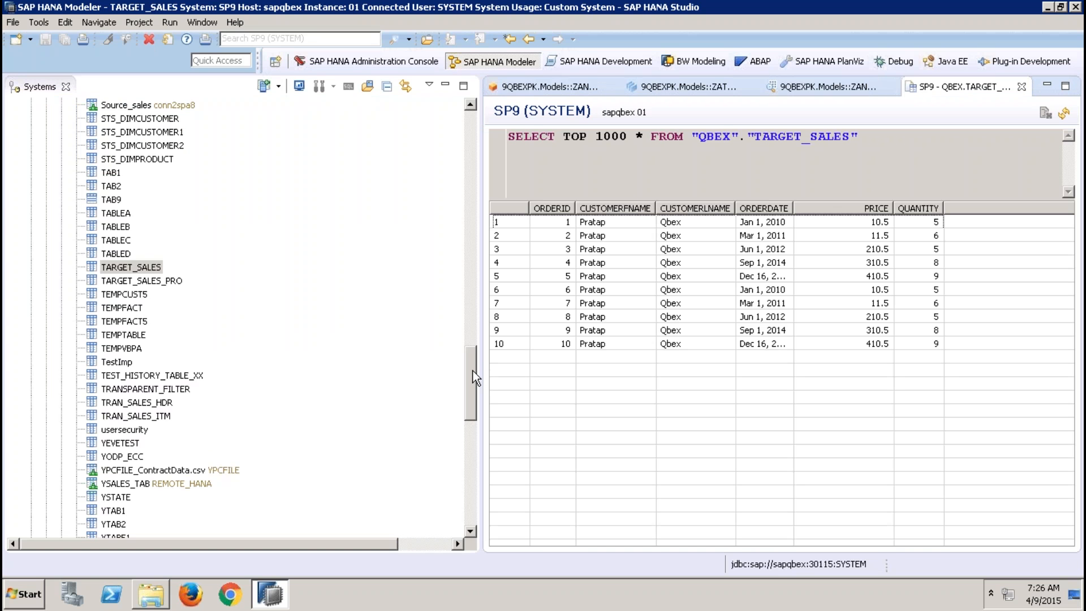
drag(474, 372, 474, 510)
right_click(145, 404)
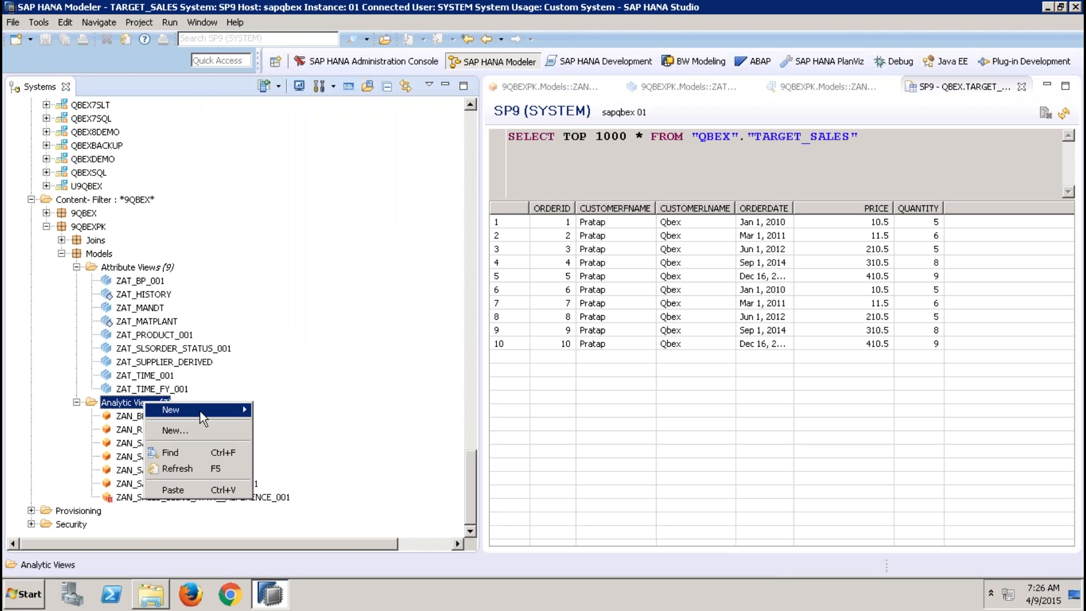
click(188, 429)
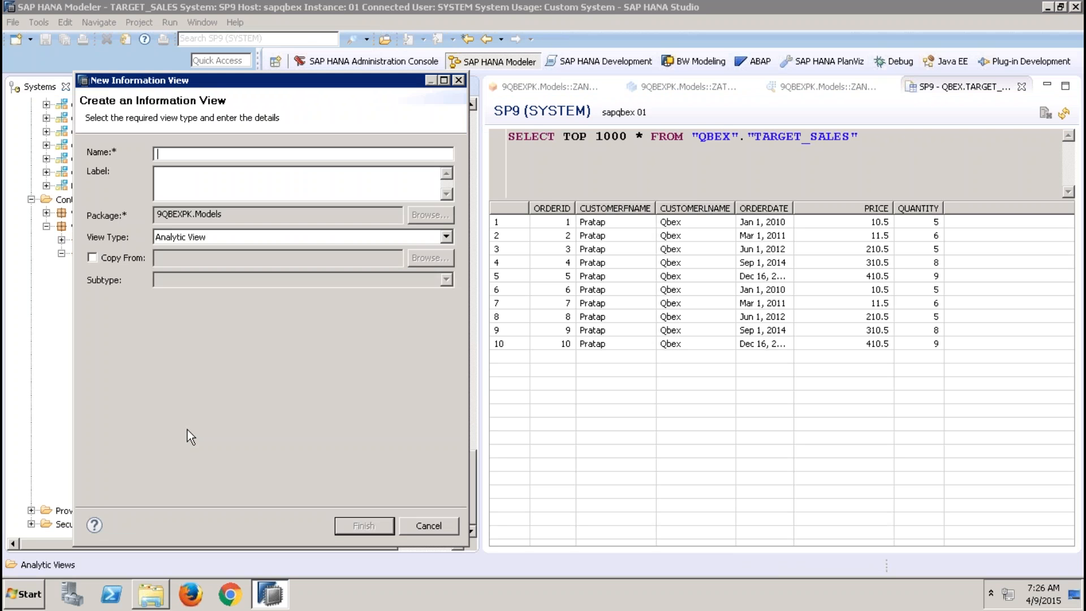
text(ZAV_CAL_AGGREAGTION)
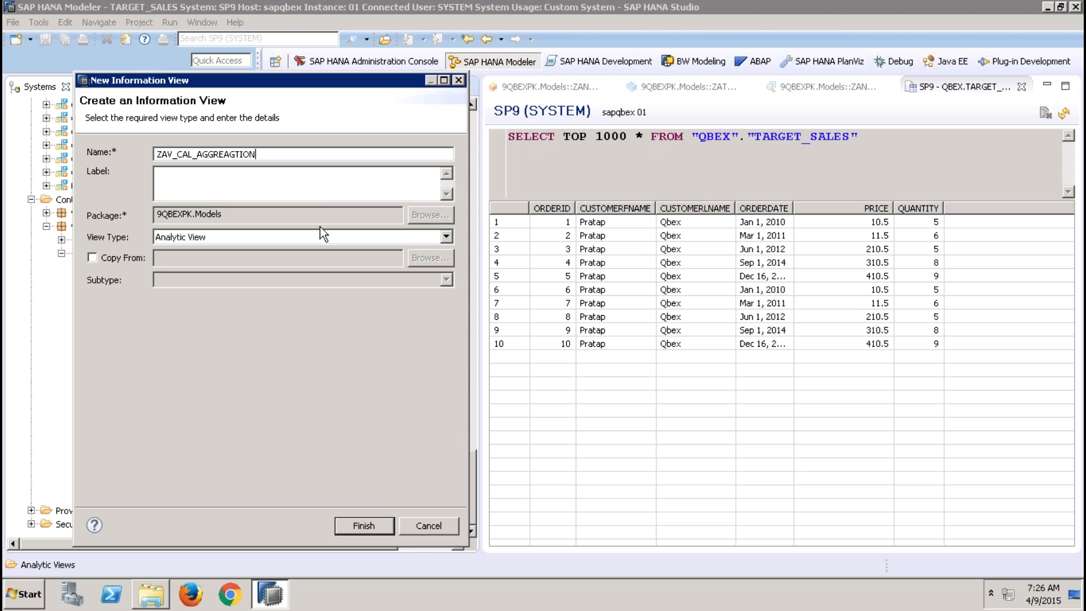
key(Tab)
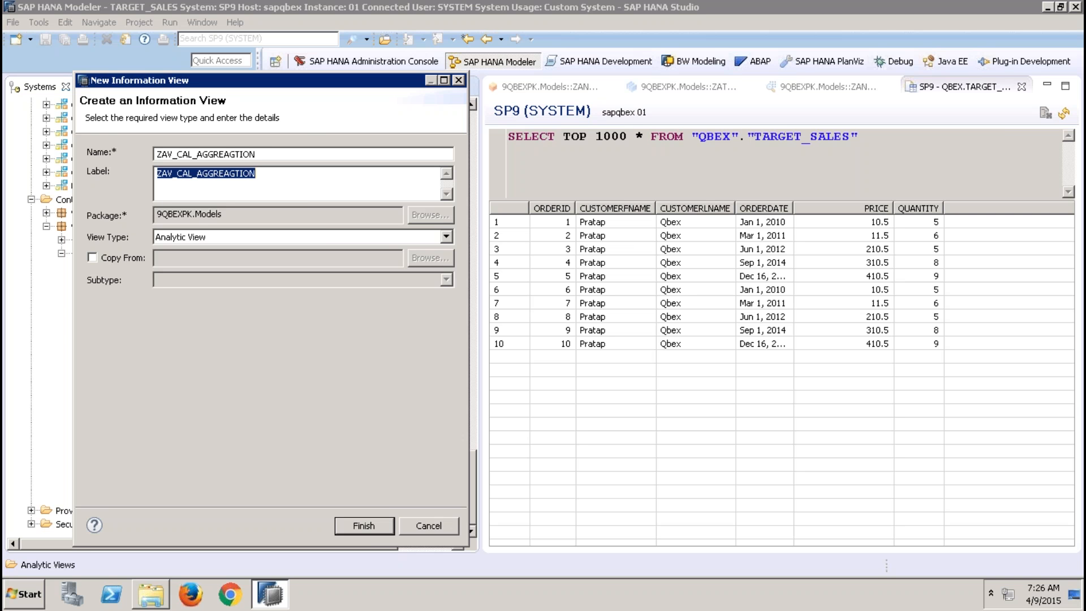
click(379, 523)
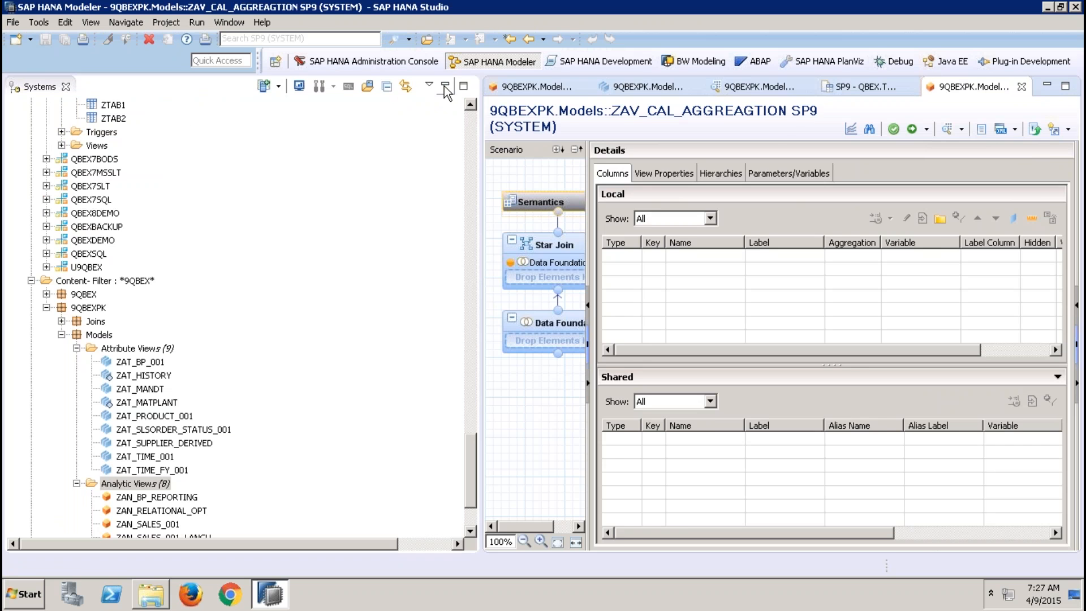
- Add the QBEX table TARGET_SALES to the Data Foundation of ZAV_CAL_AGGREAGTION
click(445, 86)
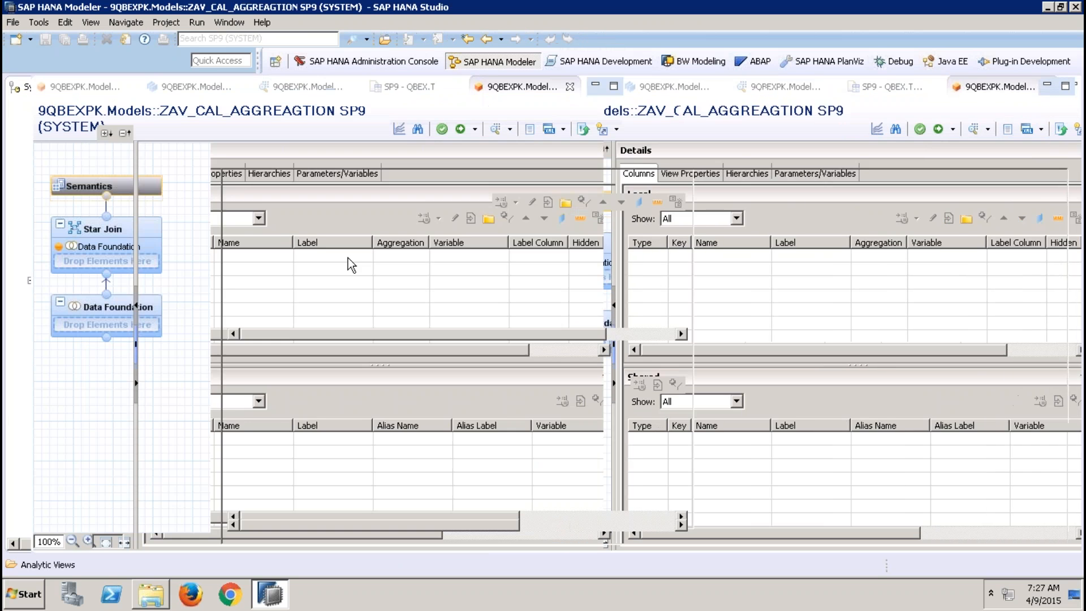
click(119, 325)
right_click(477, 282)
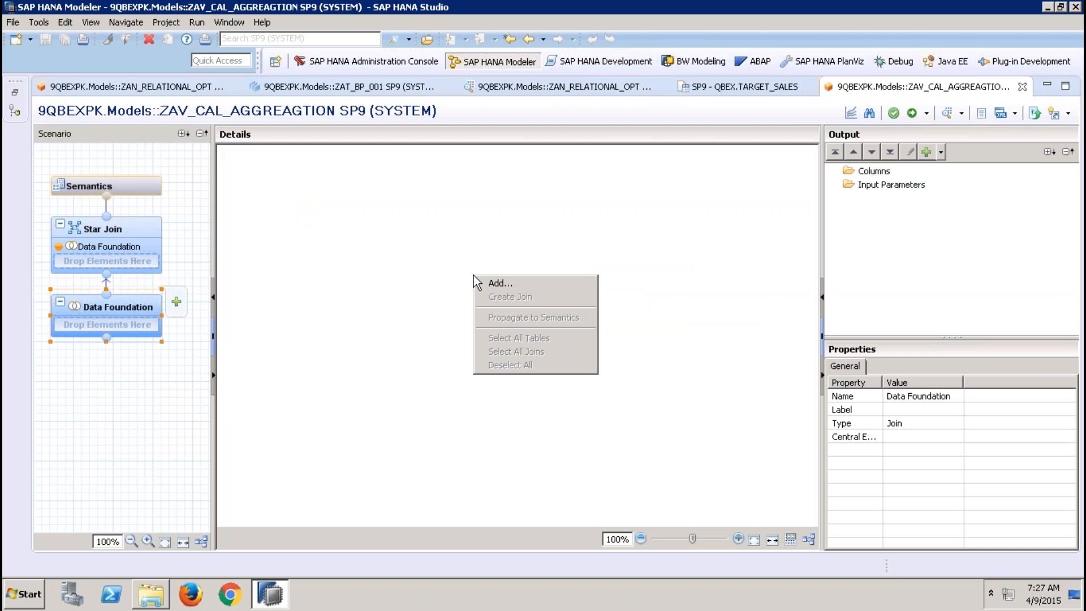
click(507, 286)
text(TARGET_SALES)
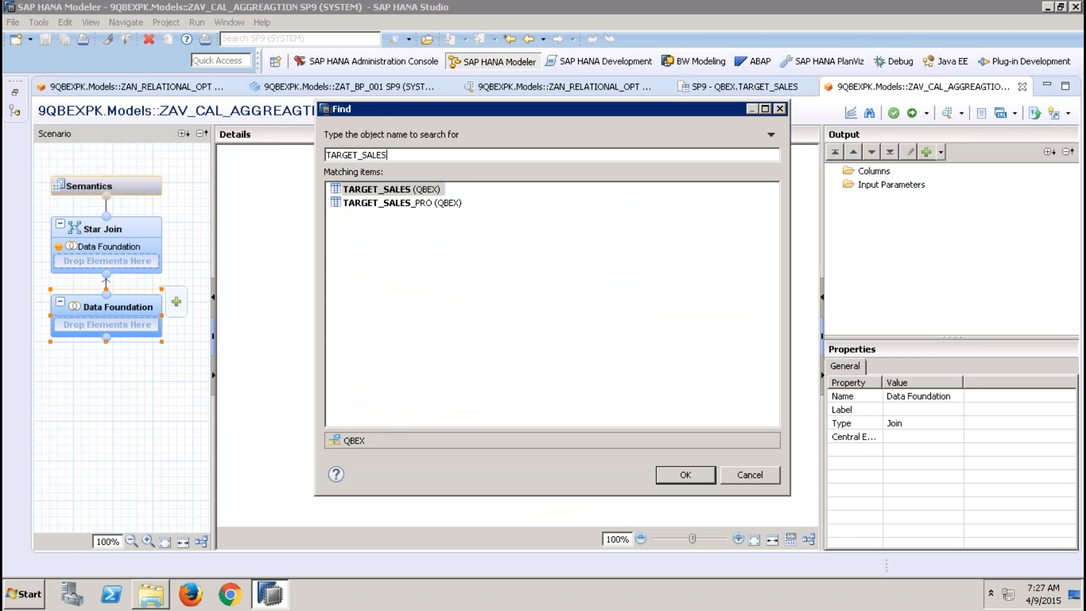
double_click(426, 194)
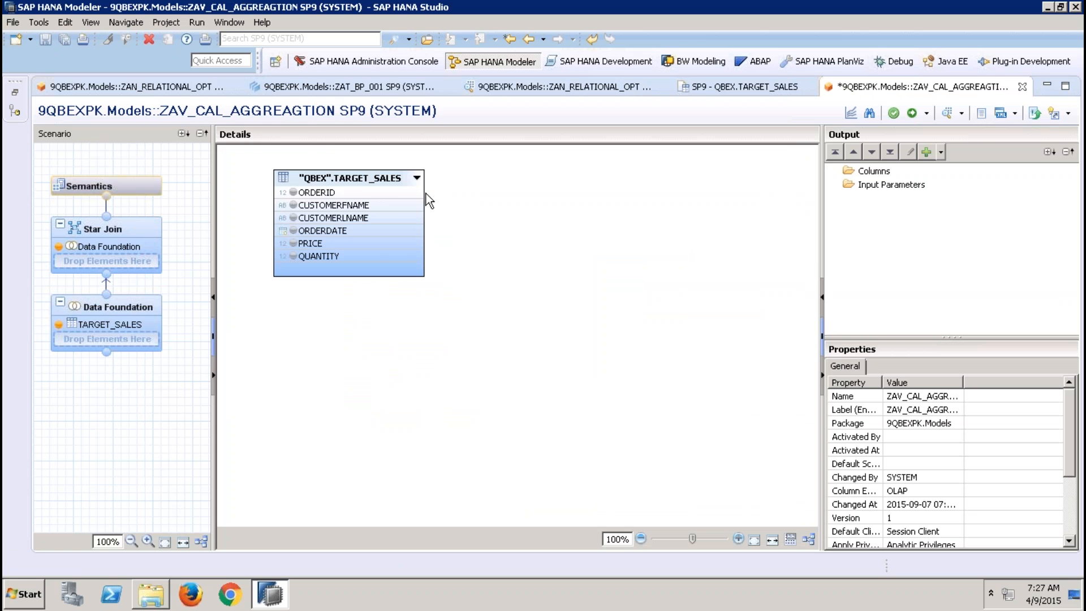
- Add ORDERID, ORDERDATE, CUSTOMERFNAME, CUSTOMERLNAME, PRICE and QUANTITY from TARGET_SALES to the Data Foundation output
click(293, 192)
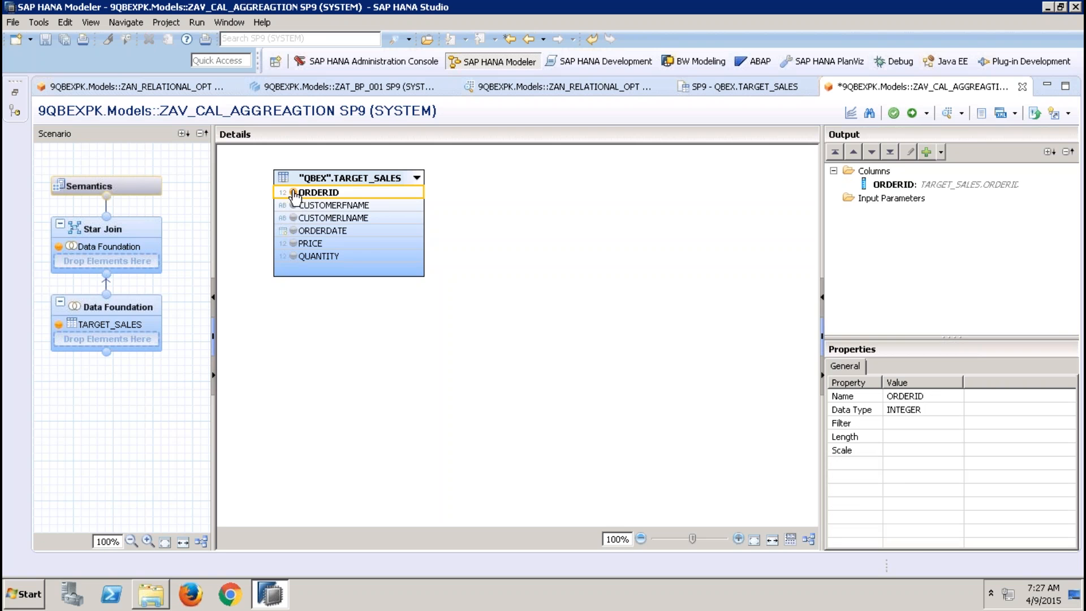
click(571, 236)
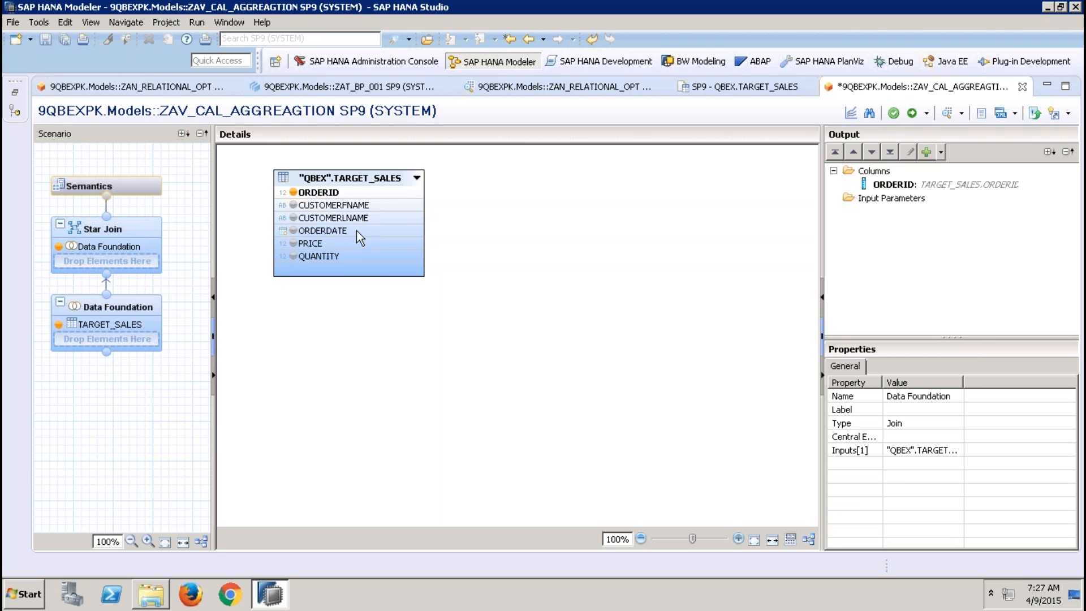
click(293, 230)
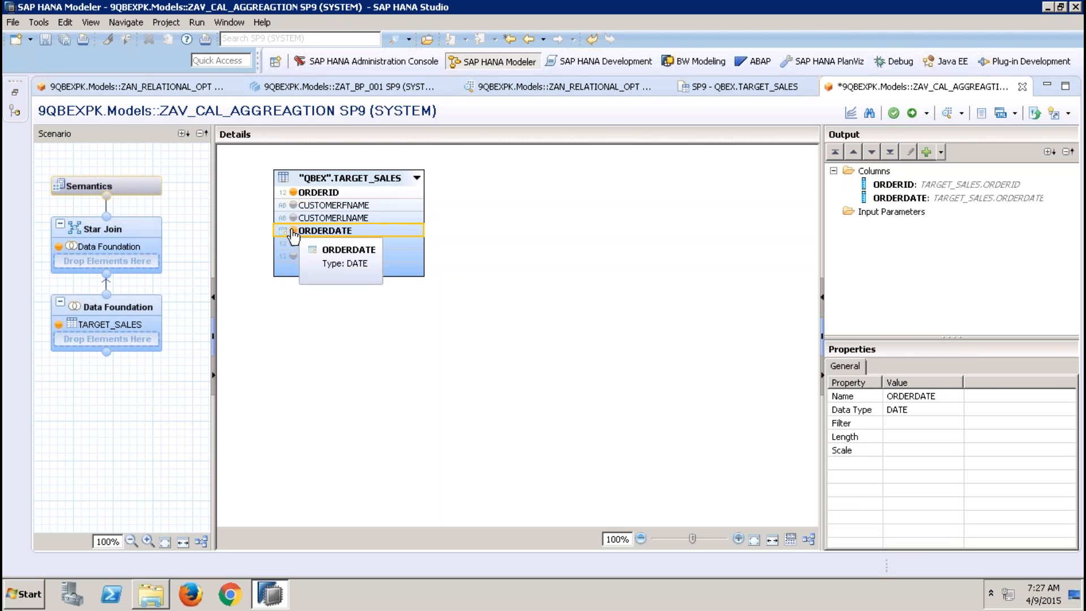
click(293, 204)
click(293, 217)
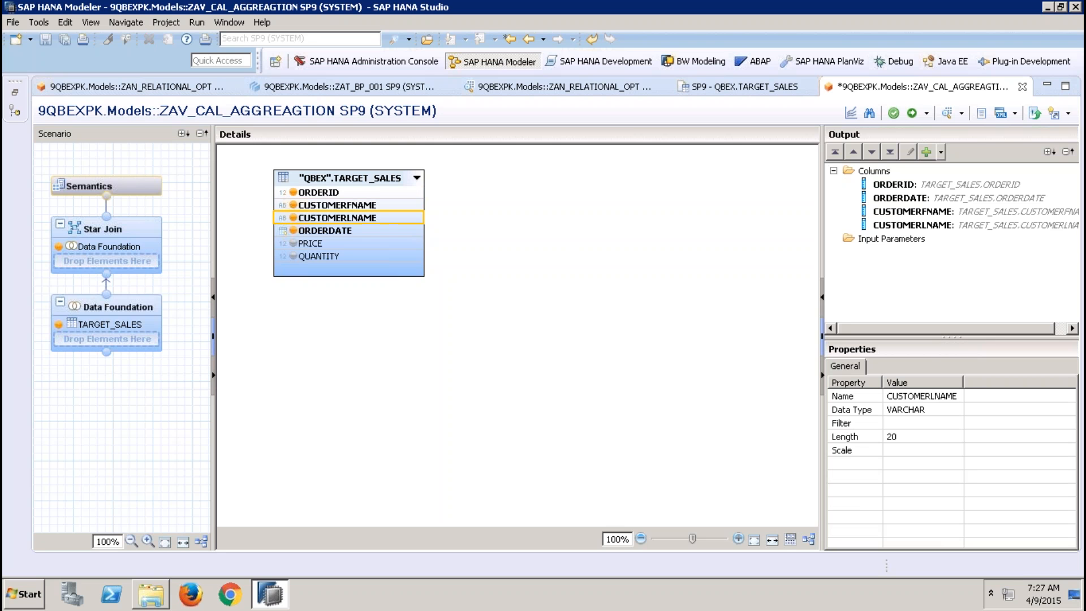
click(293, 243)
click(293, 256)
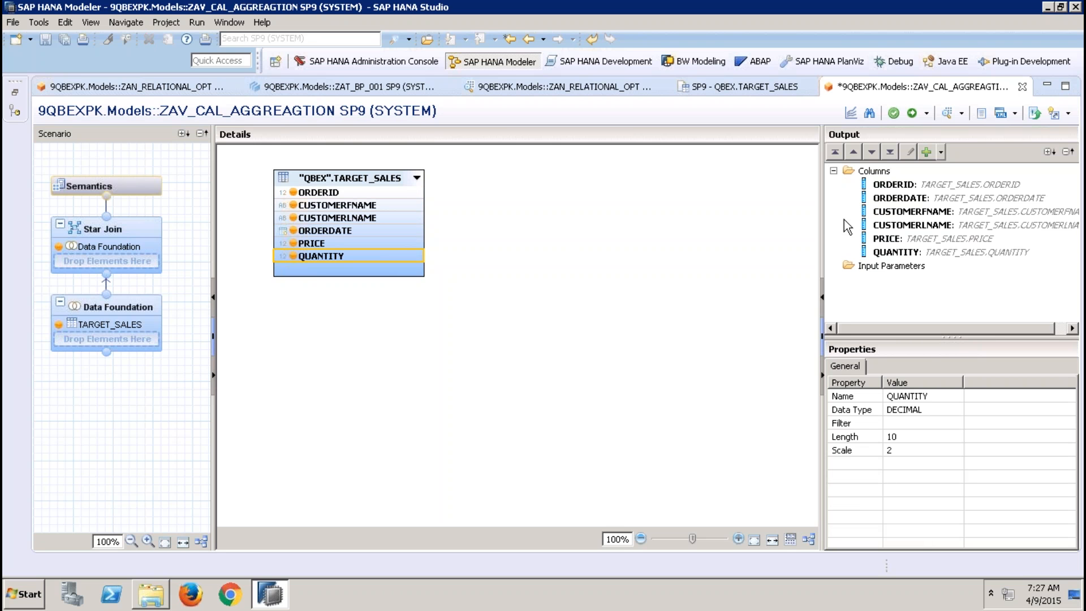
- Create a calculated column in the Star Join with name and label AMT, type DECIMAL, length 10, scale 2, as a Measure
click(146, 226)
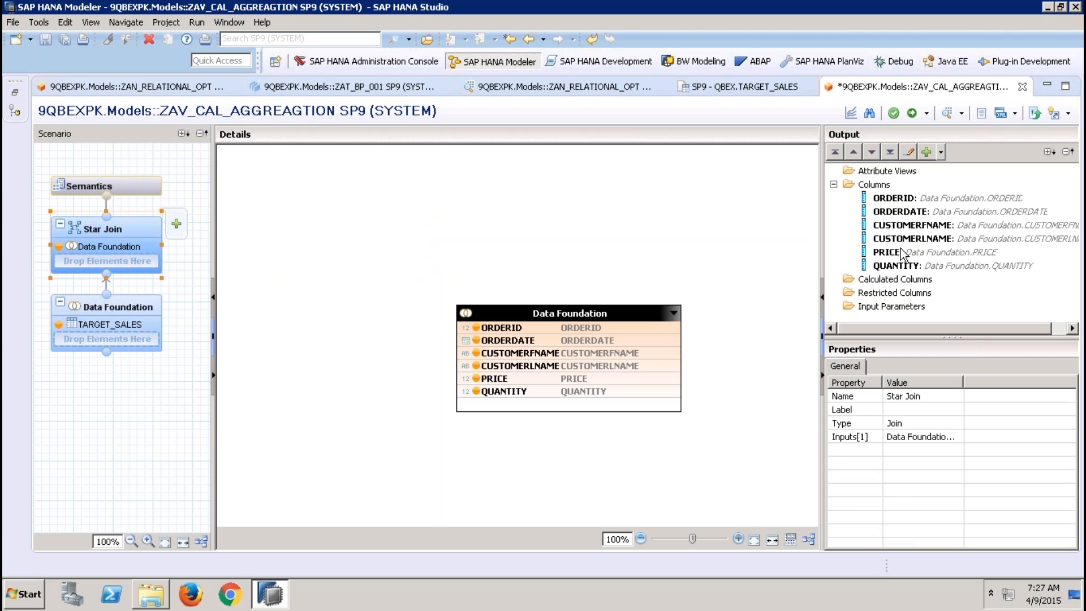
right_click(912, 281)
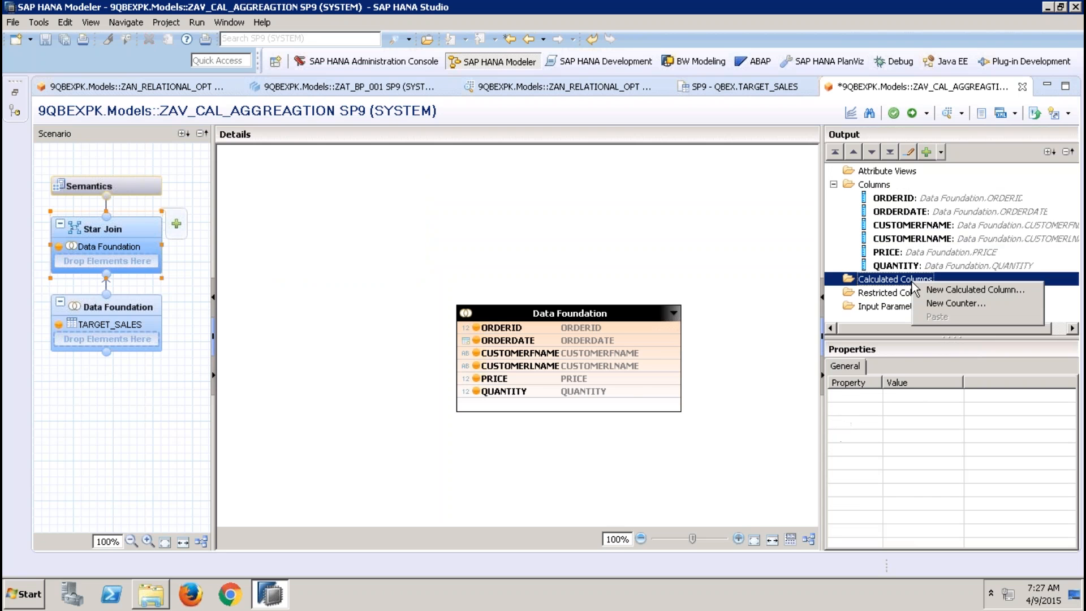
click(943, 291)
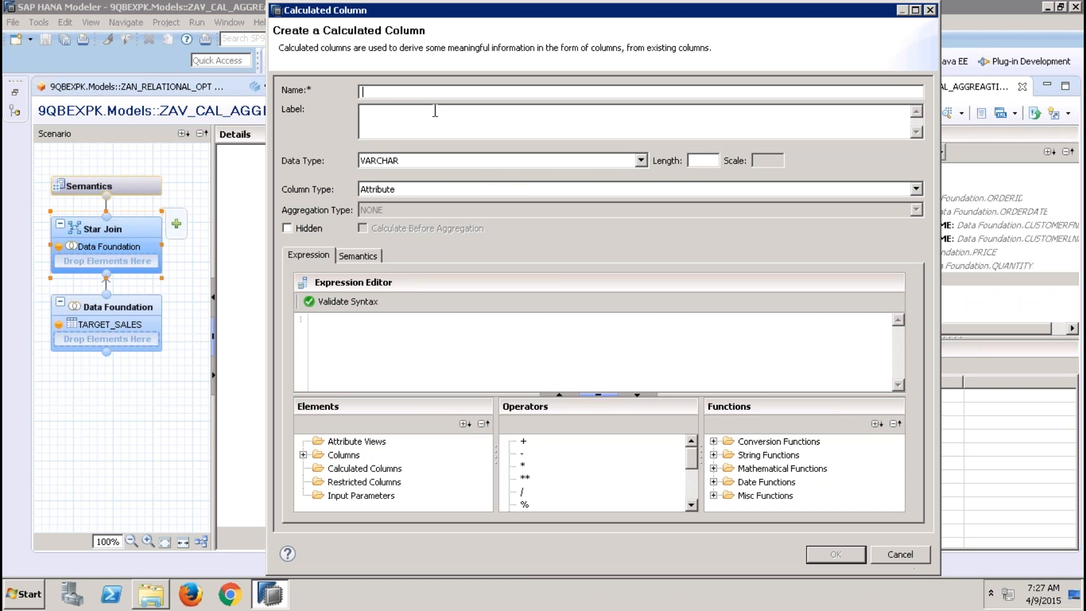
text(AMT)
click(433, 127)
click(430, 160)
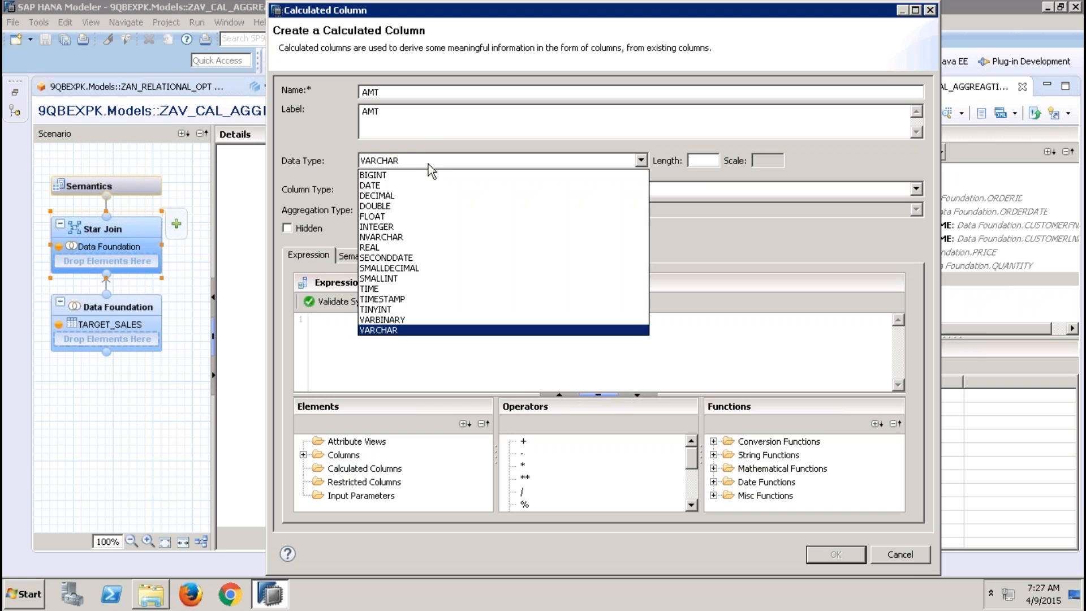
click(391, 198)
click(692, 160)
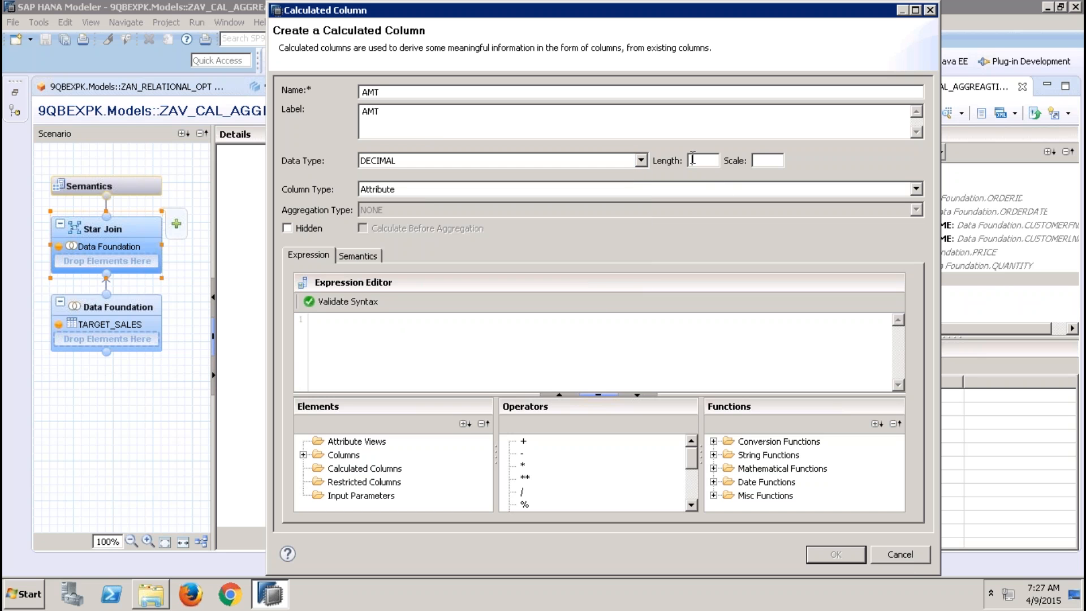
click(608, 184)
click(530, 210)
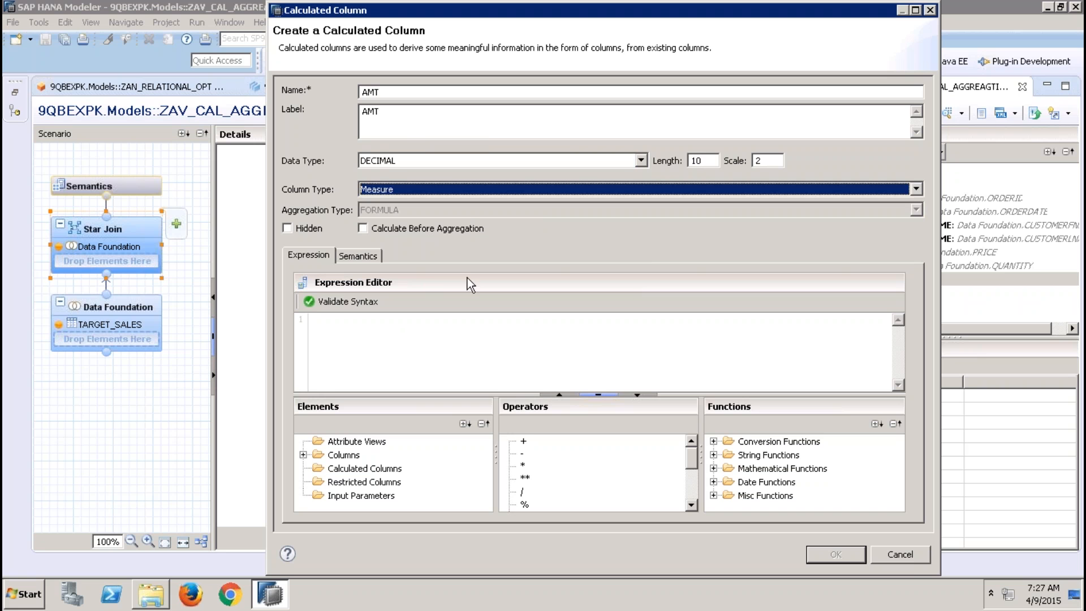
- Define the AMT expression as "PRICE"*"QUANTITY" and save the calculated column
click(424, 326)
double_click(314, 455)
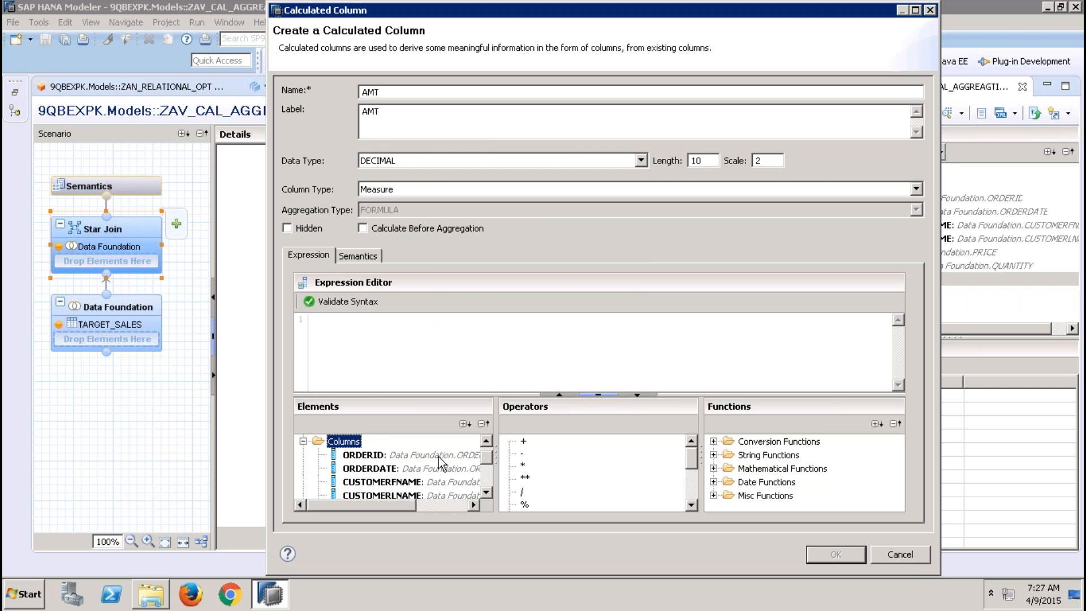
scroll(396, 470, down, 1)
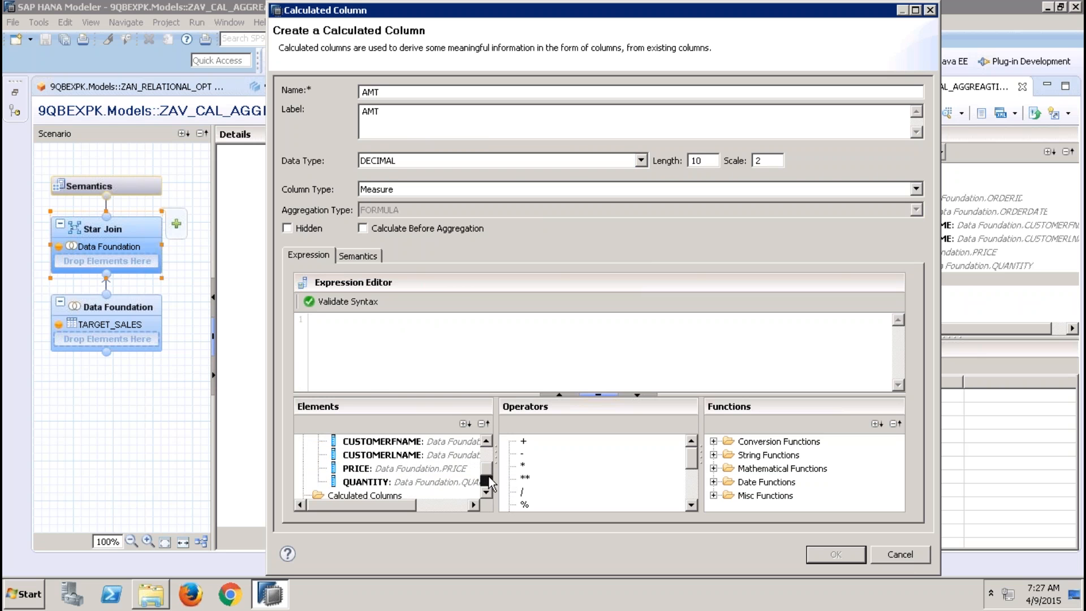
double_click(382, 467)
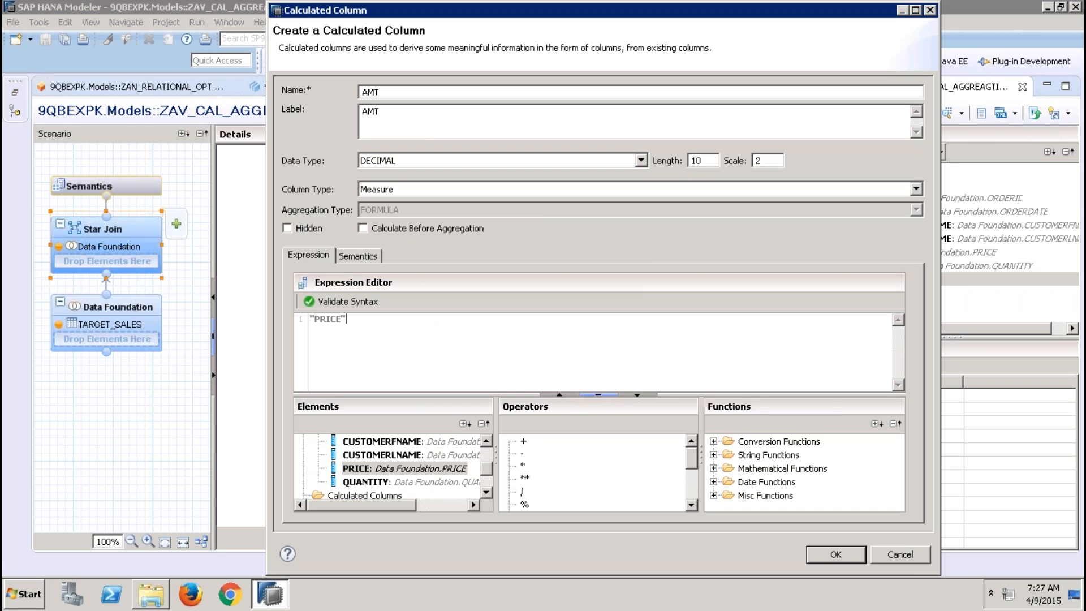
text(*)
double_click(405, 482)
click(836, 555)
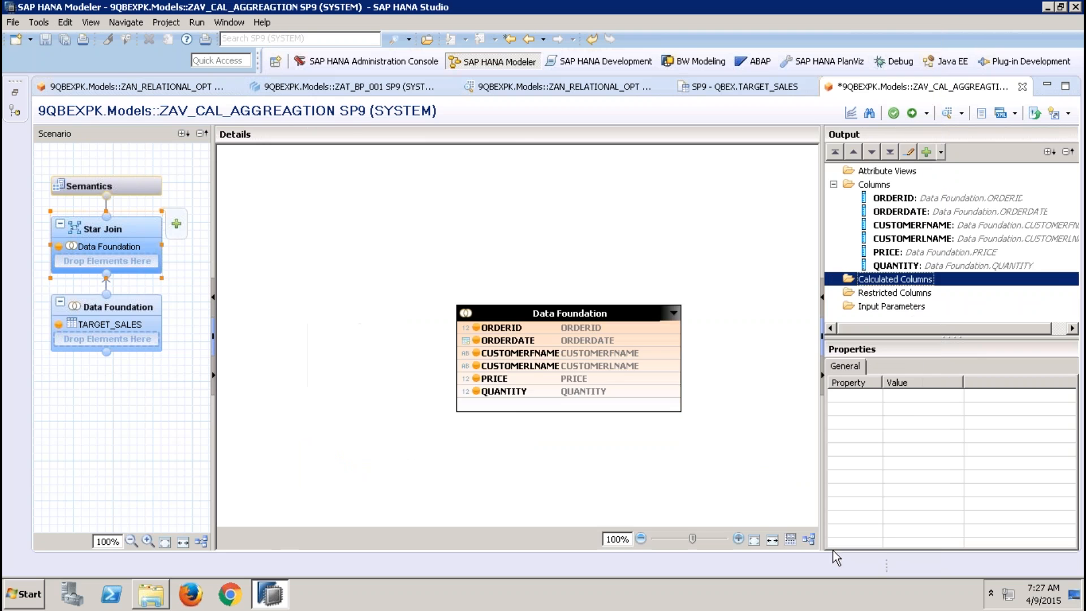
- Auto-assign the column types in the Semantics node, and change ORDERID and ORDERDATE to attributes
click(114, 188)
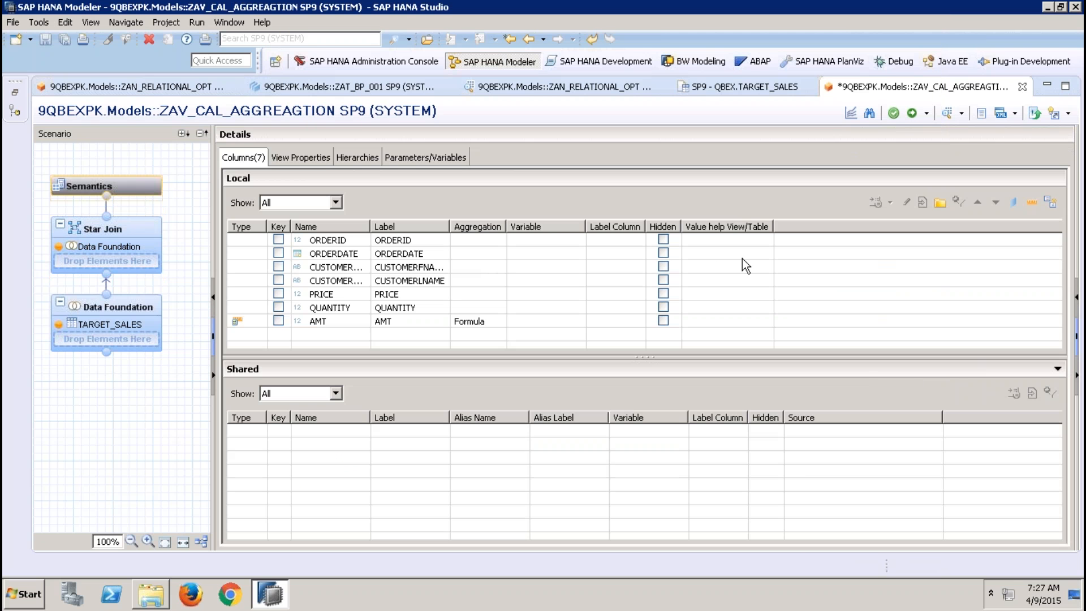
click(1053, 200)
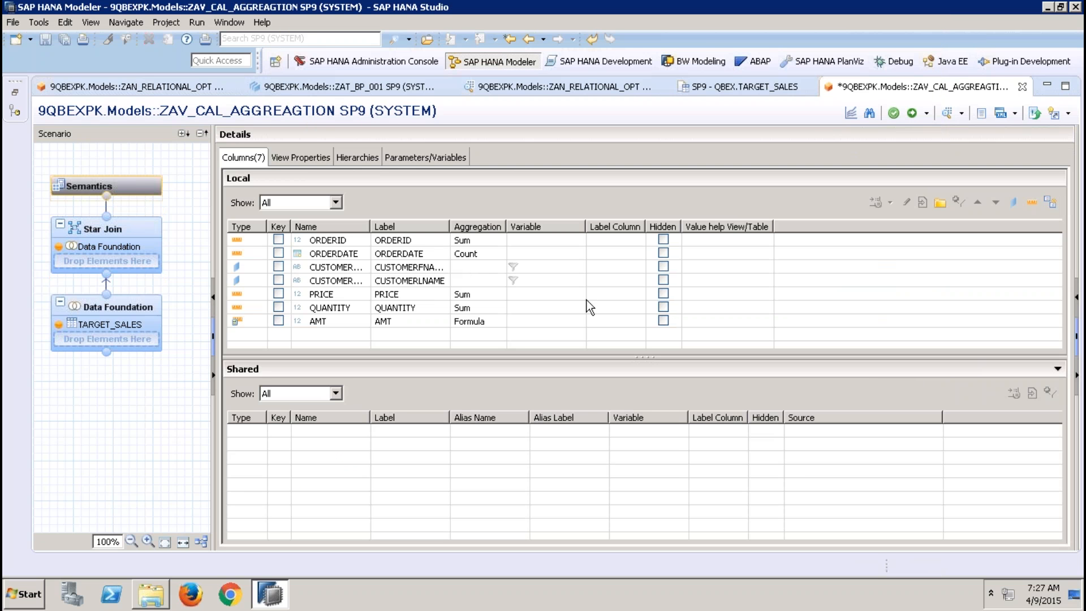
click(262, 242)
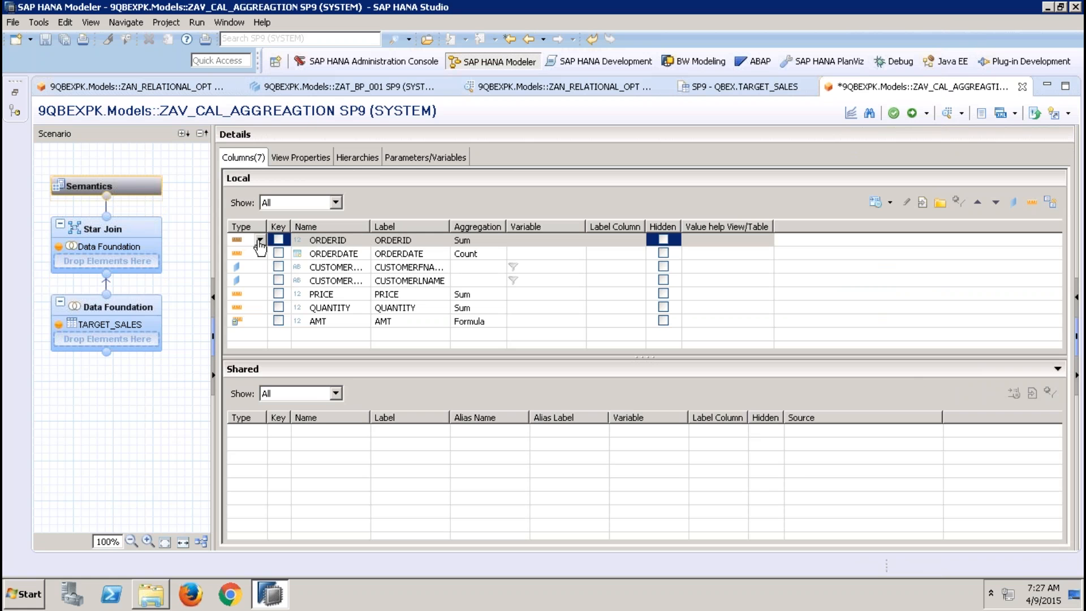
click(259, 239)
click(266, 264)
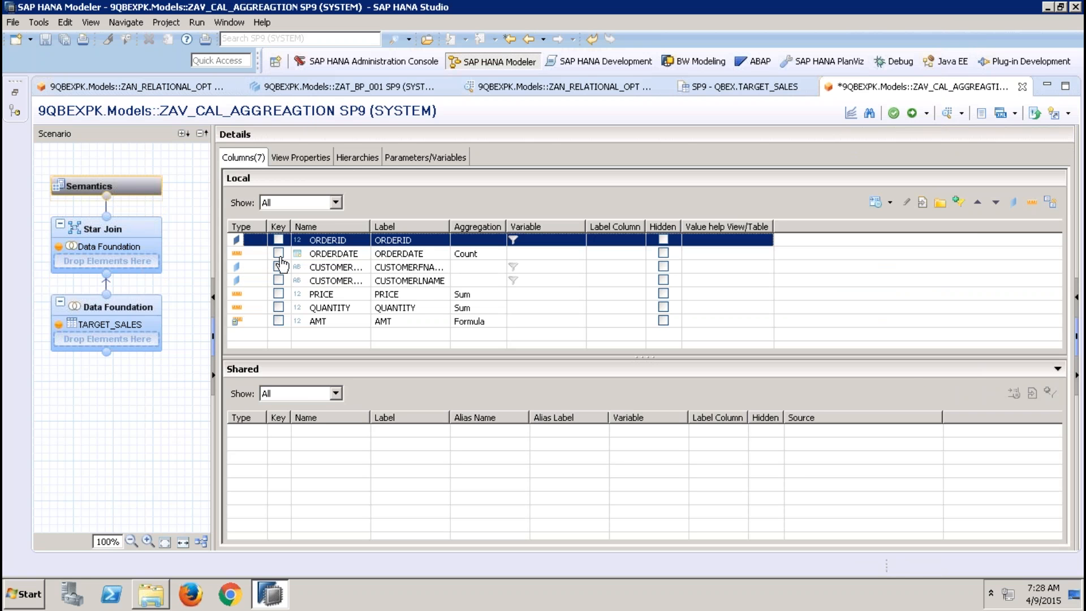
click(262, 253)
click(260, 253)
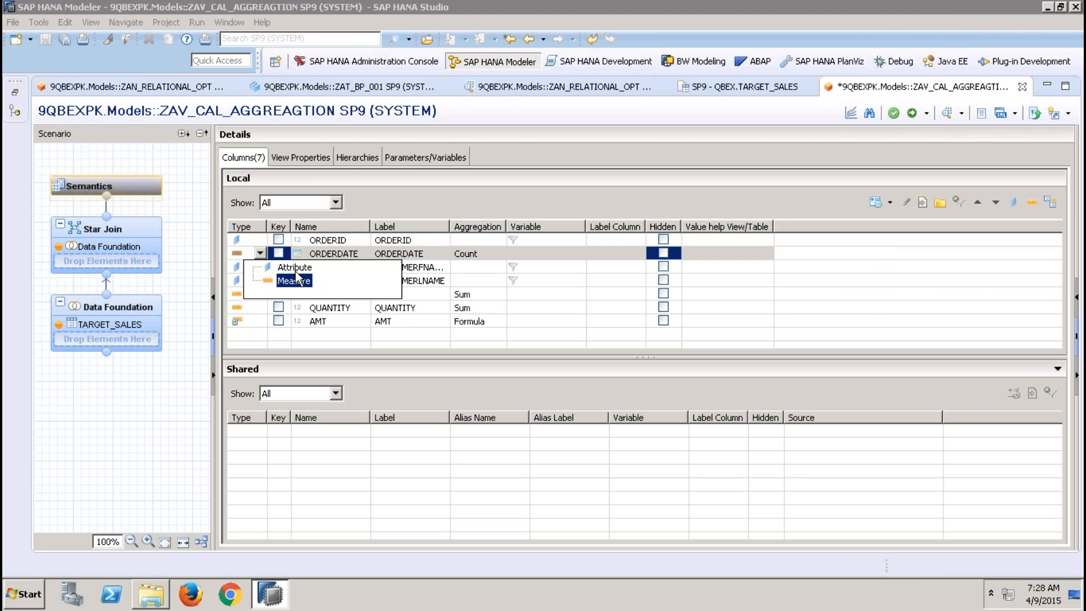
click(271, 267)
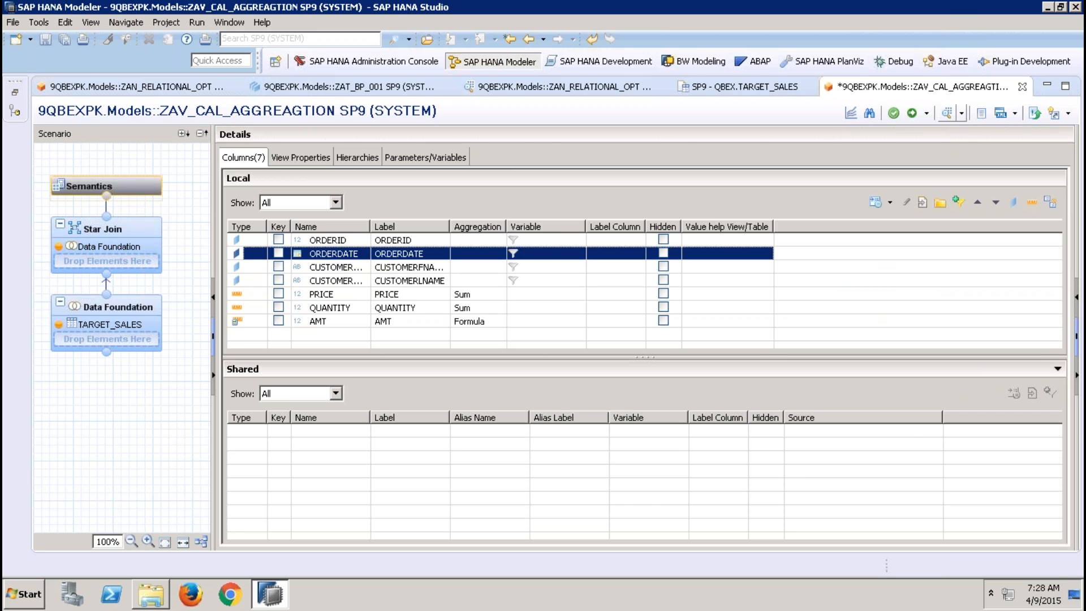
- Save and activate ZAV_CAL_AGGREAGTION and open its data preview, checking the TARGET_SALES source data
click(912, 113)
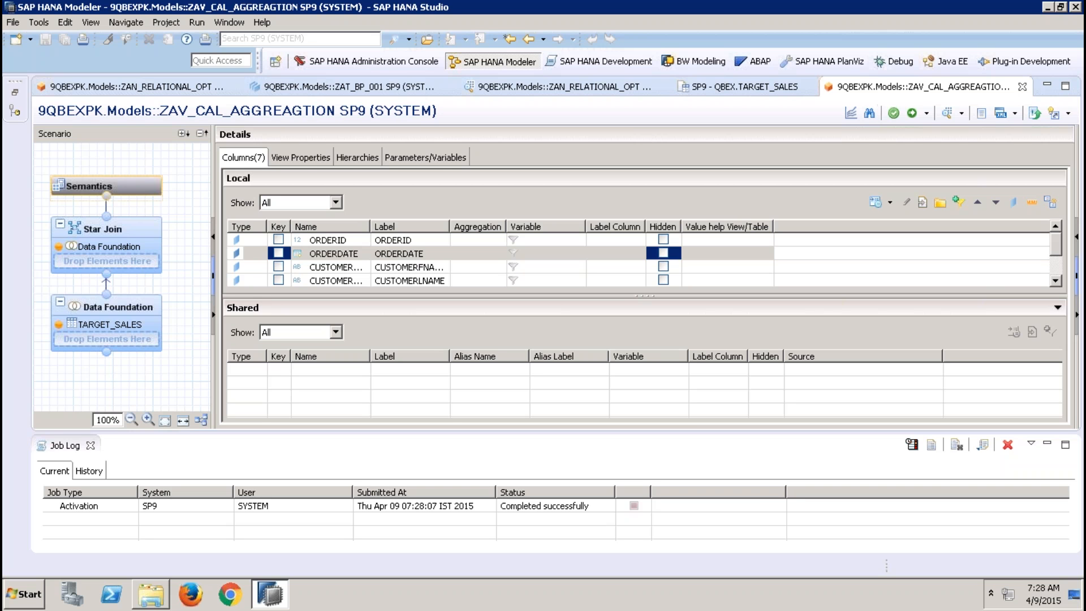
click(909, 117)
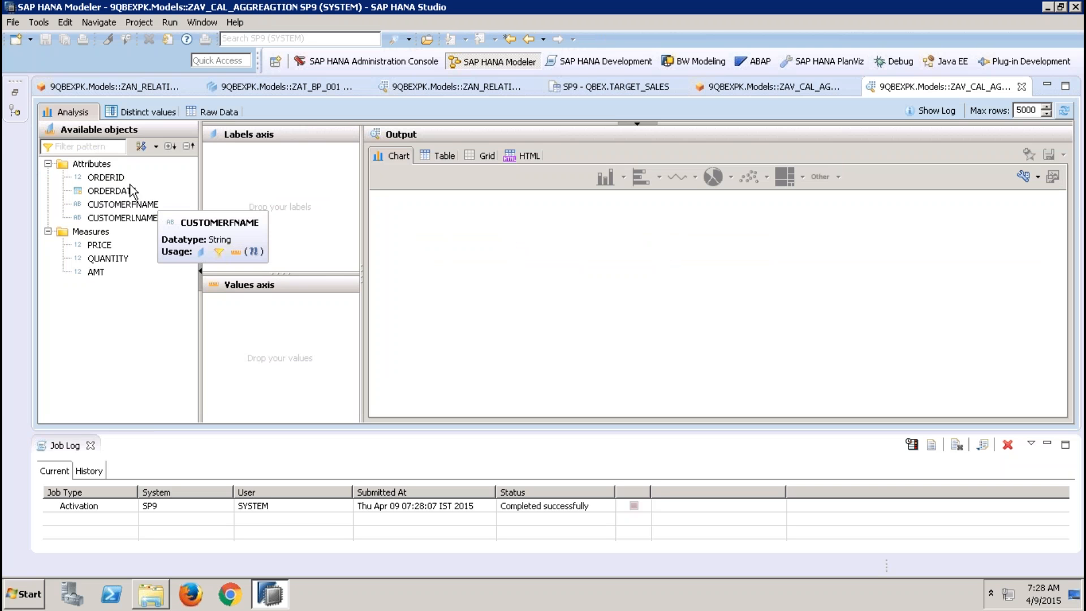
click(651, 88)
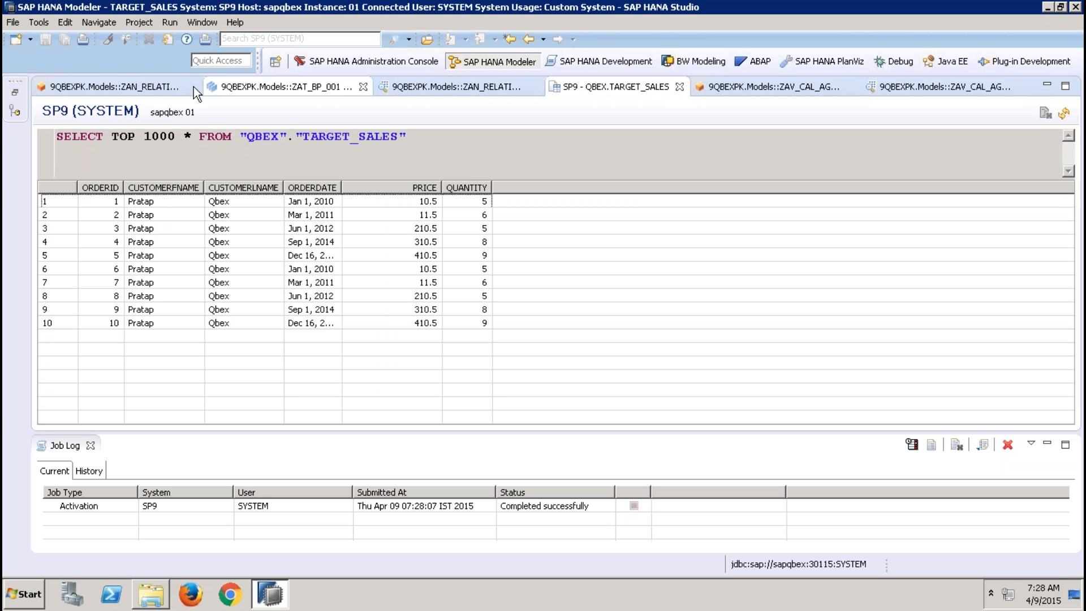
click(916, 87)
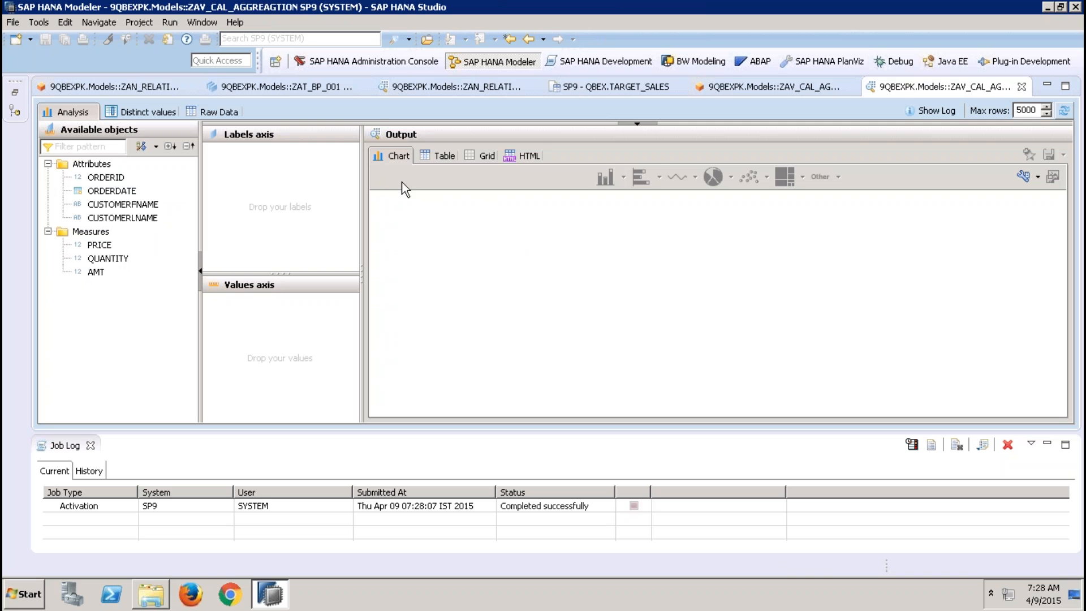
- Analyze the AMT measure by ORDERID in the data preview and show the output as a table
drag(107, 177, 227, 177)
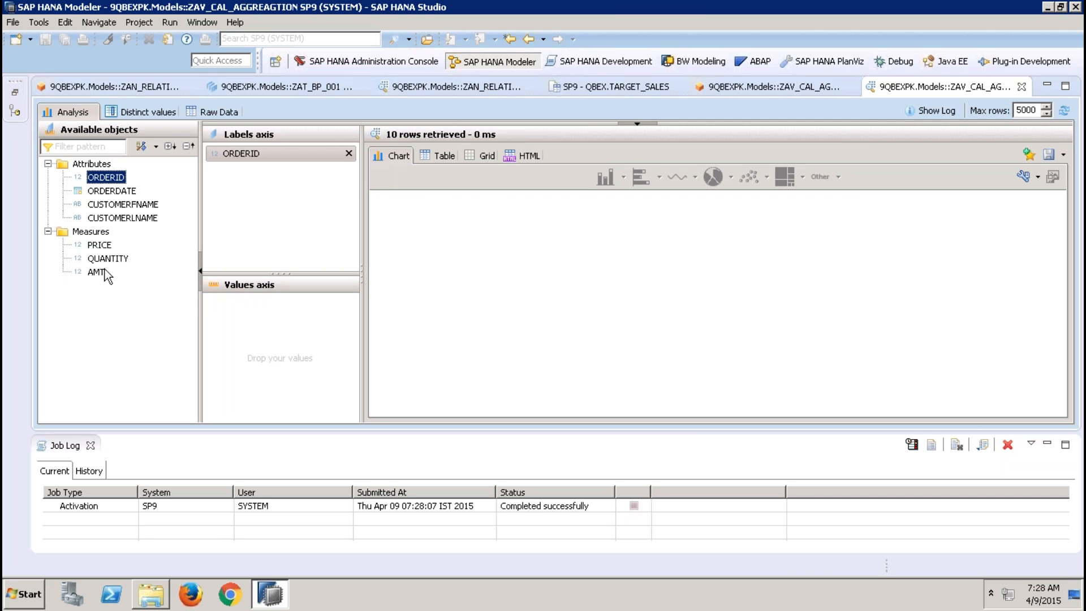
drag(97, 273, 237, 305)
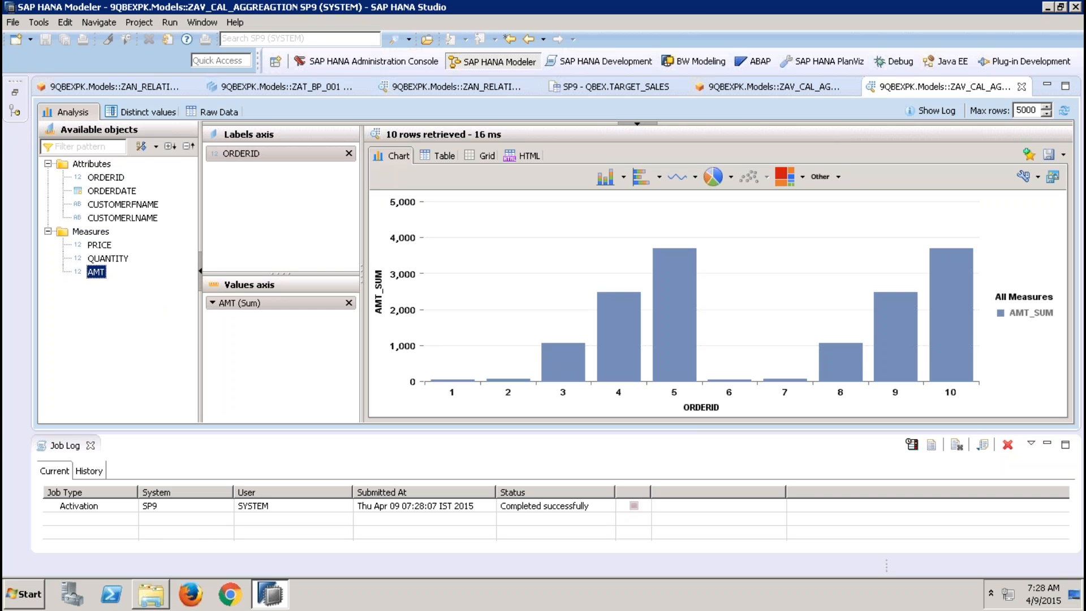
click(432, 157)
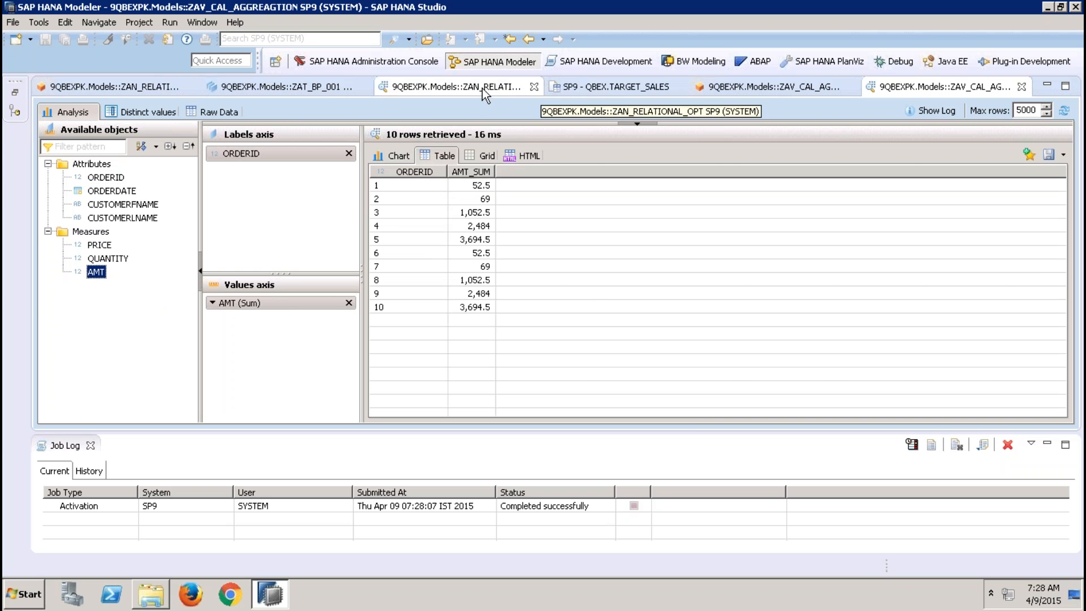
- Examine price and quantity of the first orders in the TARGET_SALES data to check the AMT values
click(501, 90)
click(588, 92)
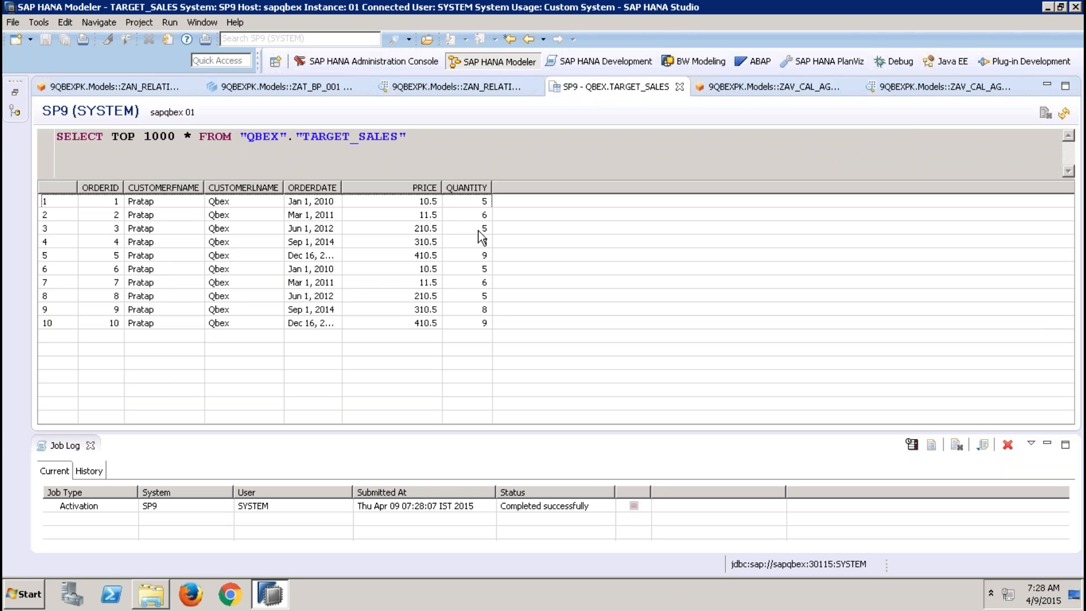
click(477, 203)
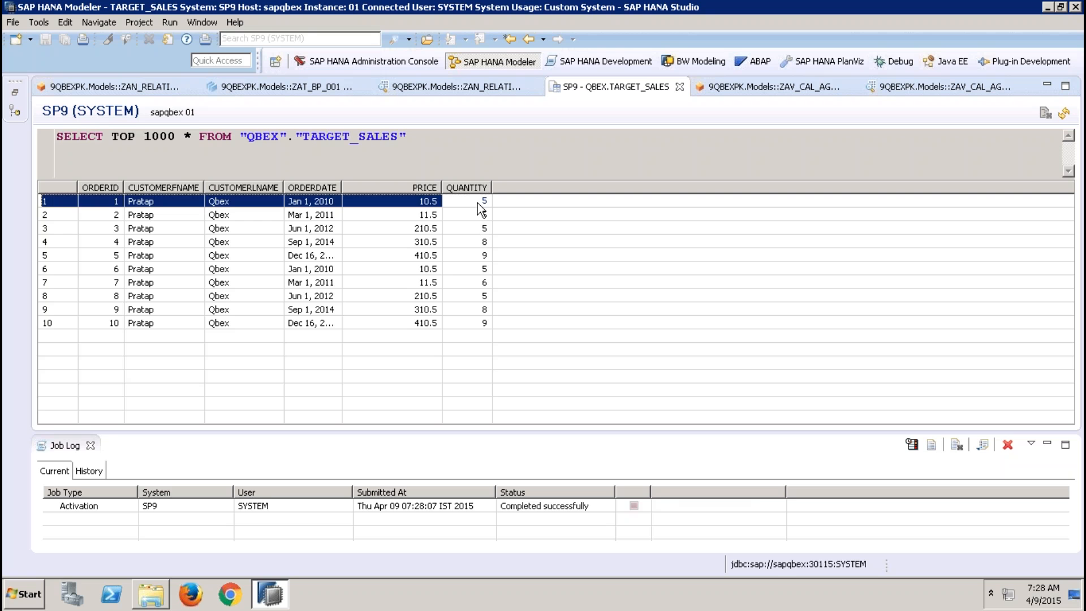
click(471, 211)
click(474, 228)
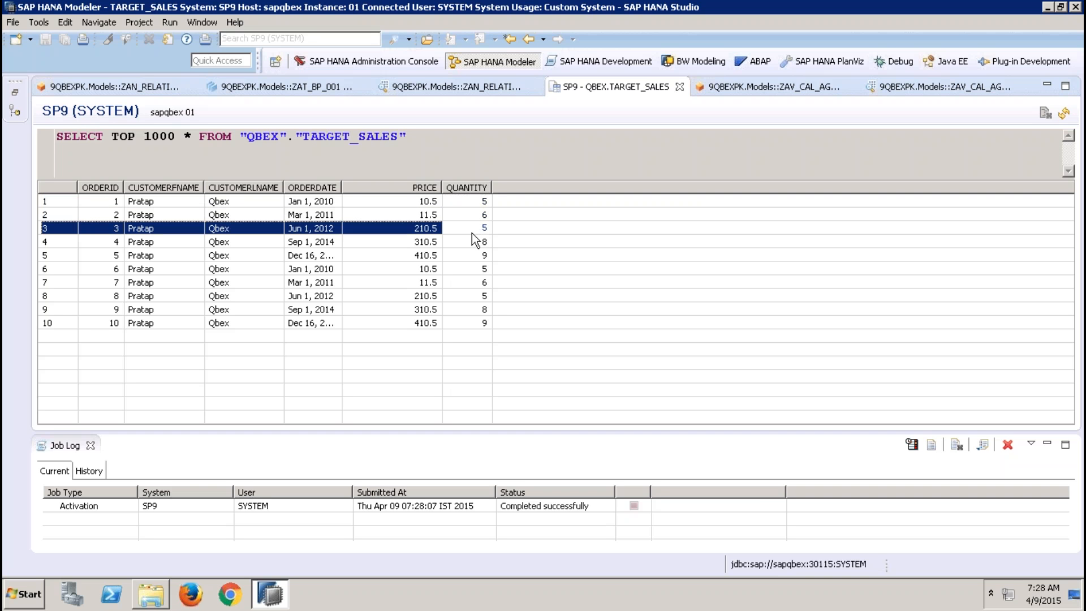
- Check the price and quantity of orders 4 and 5 in TARGET_SALES against their AMT sums in the data preview
click(463, 243)
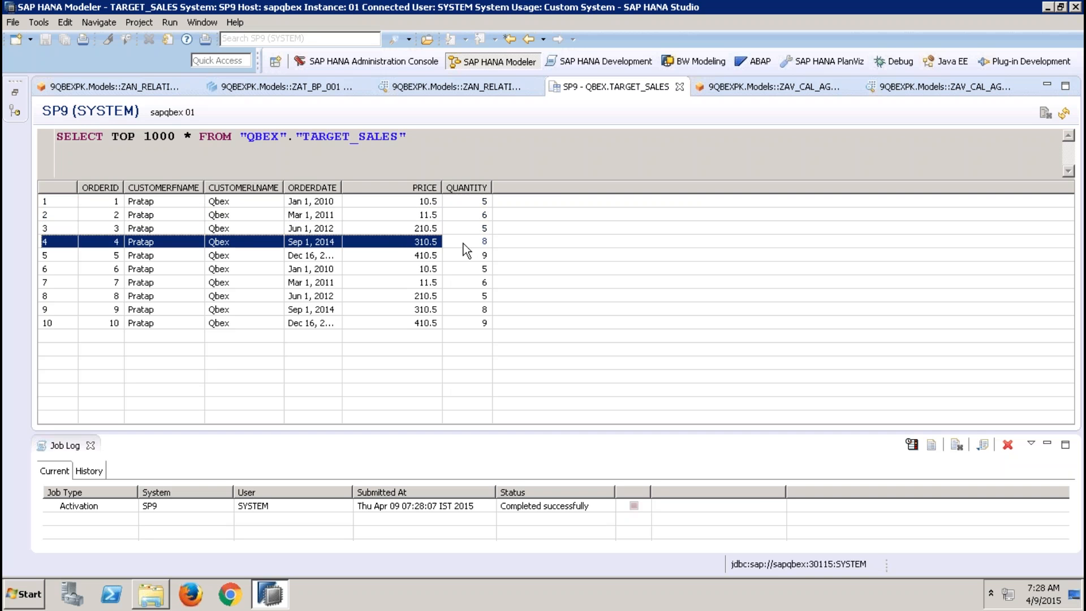
click(464, 255)
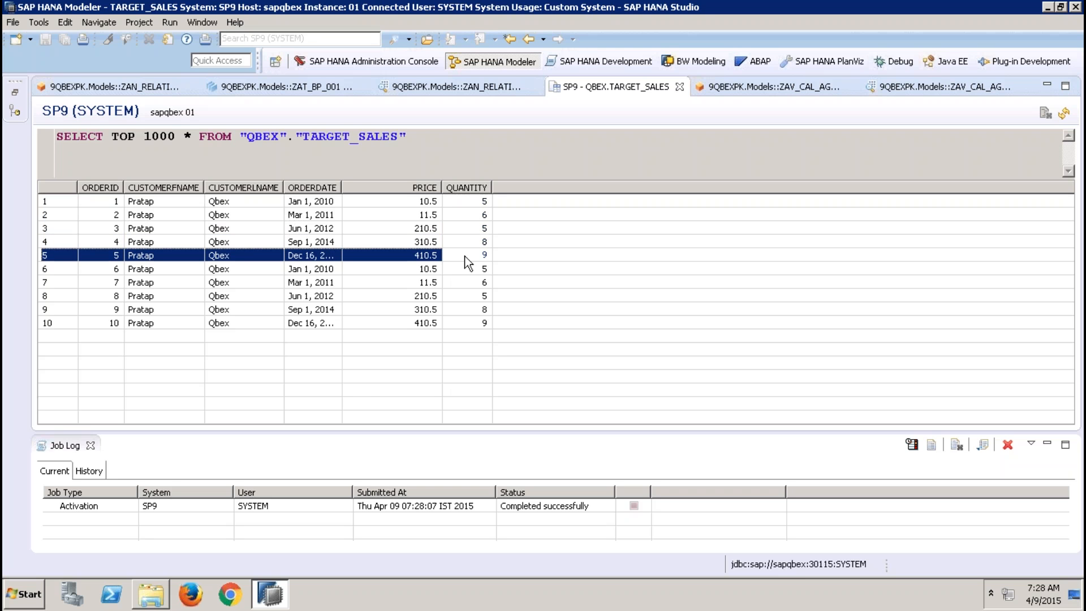
click(891, 86)
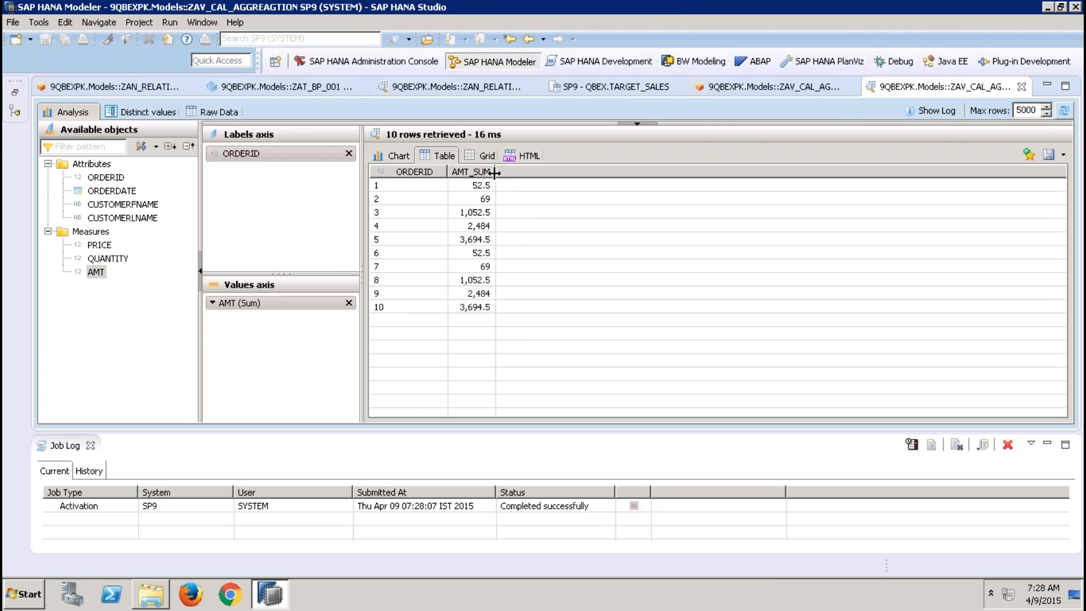
drag(495, 171, 545, 172)
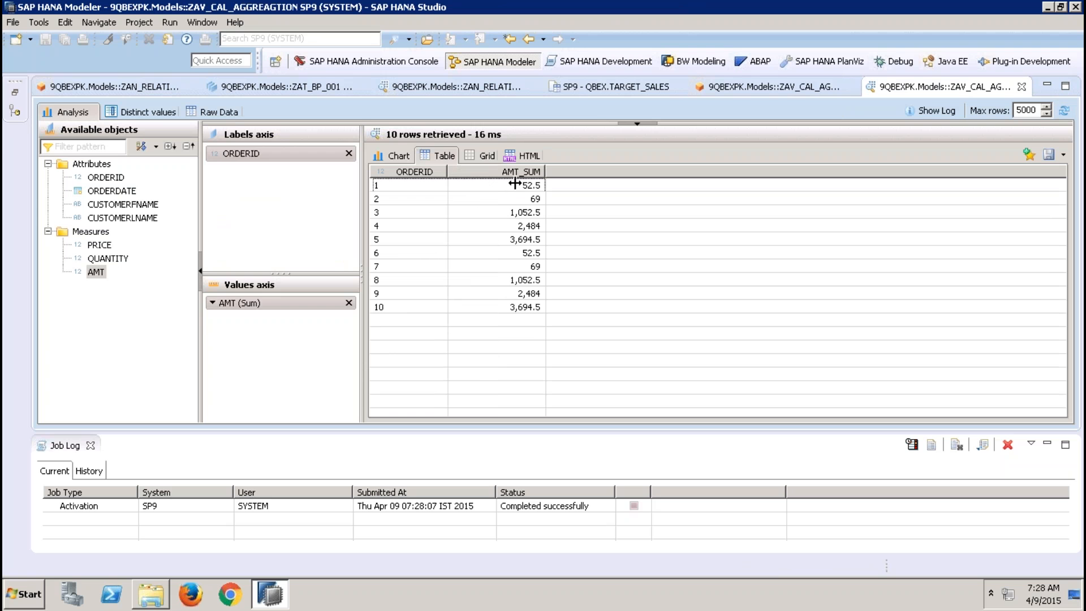
click(526, 239)
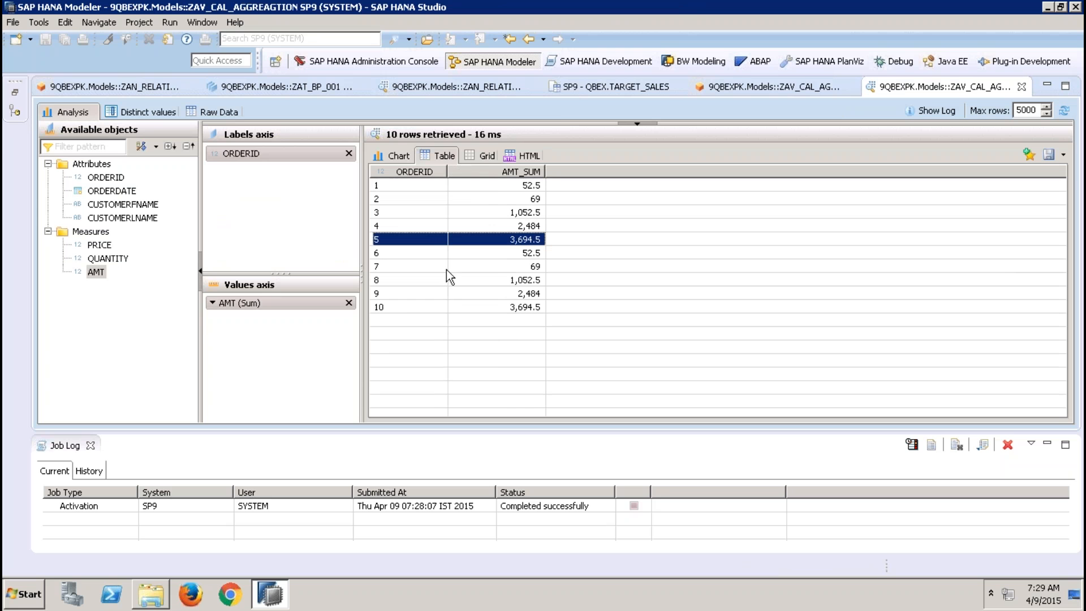
- Select all ten rows of the AMT-by-ORDERID result table and open a blank workbook in Microsoft Excel
click(534, 186)
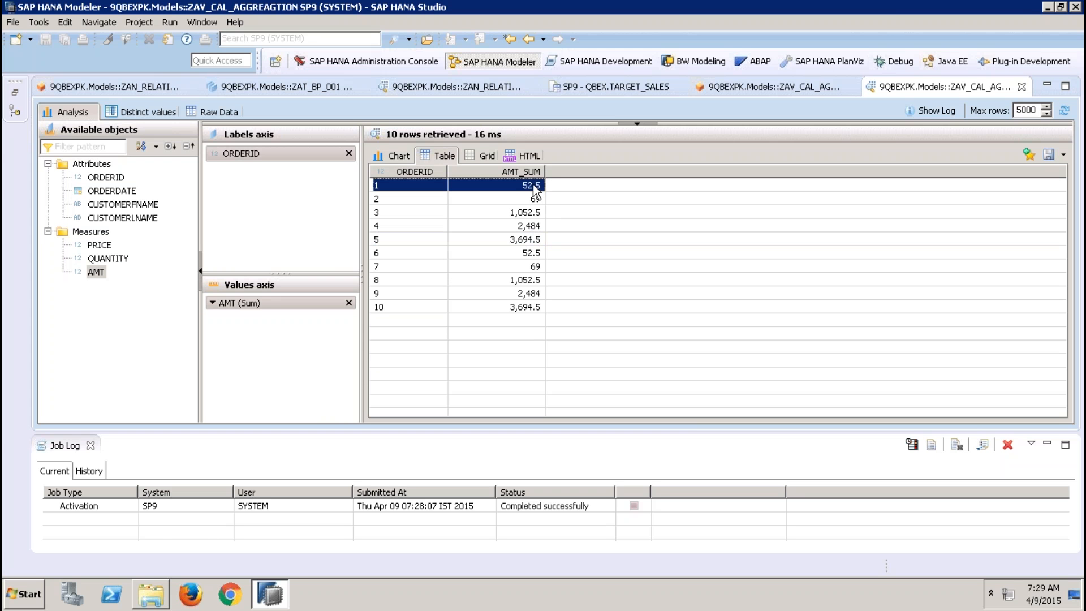
shift+click(511, 307)
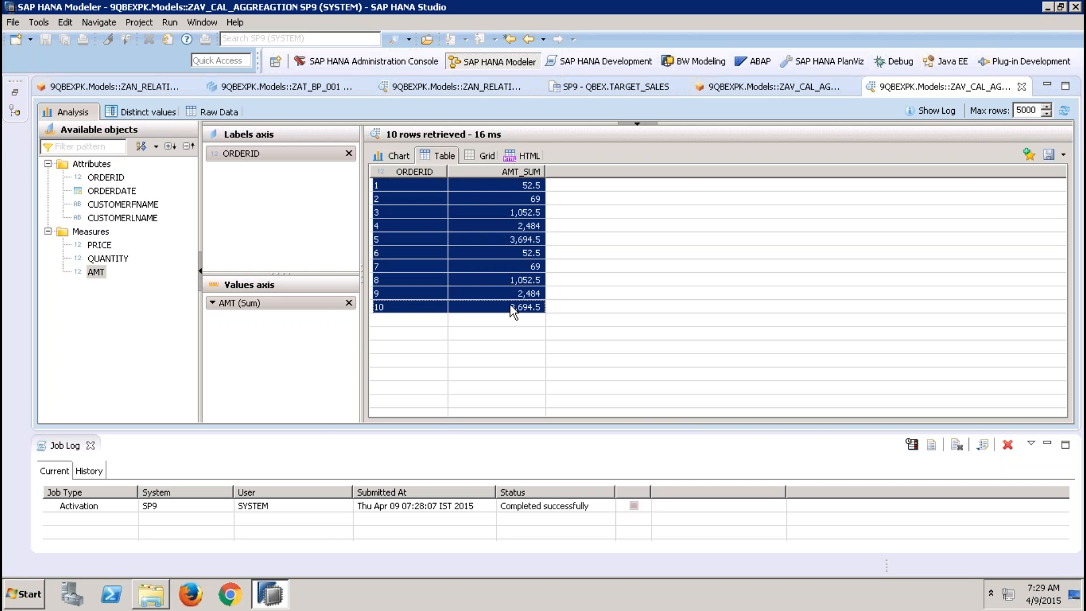
click(16, 589)
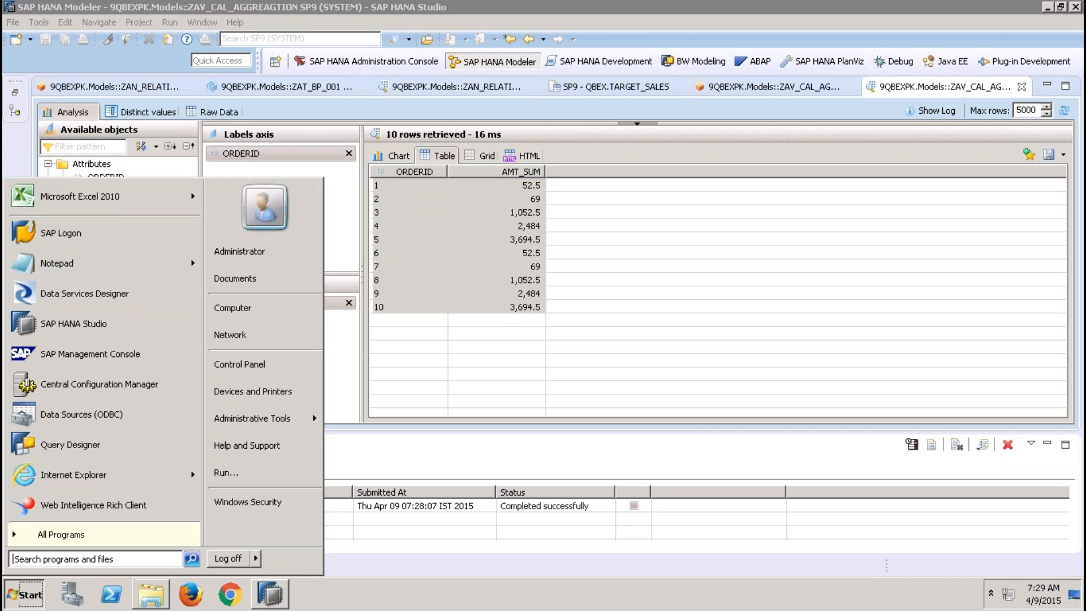
click(113, 199)
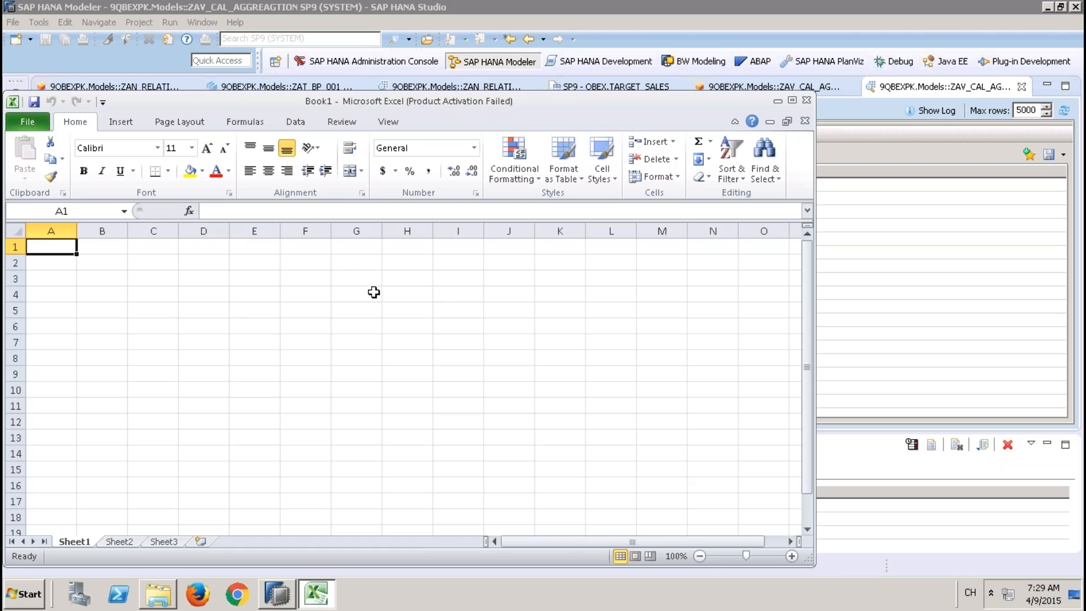
click(243, 313)
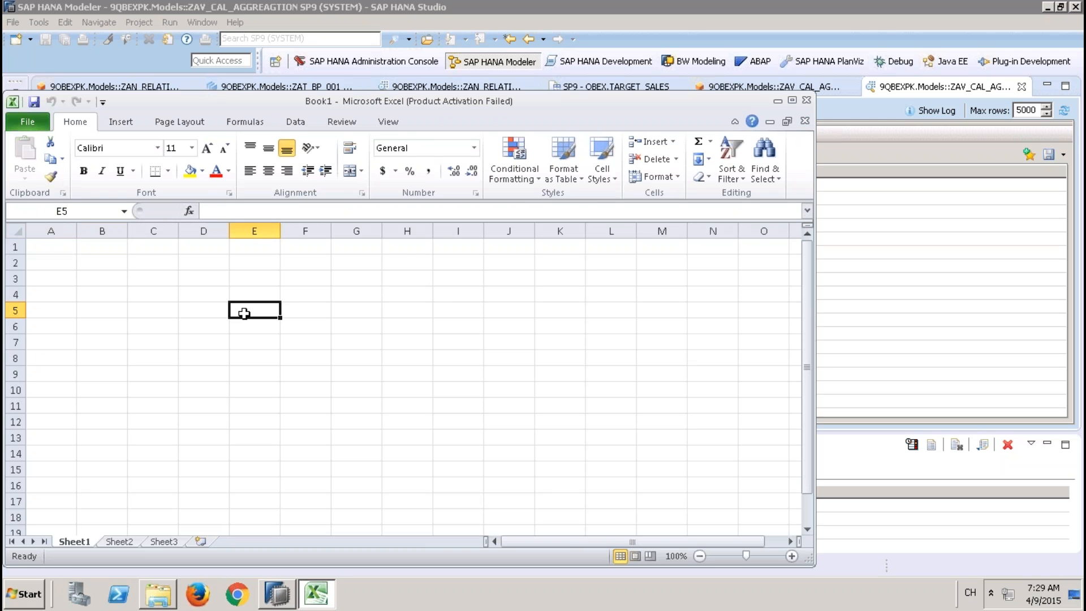
right_click(243, 313)
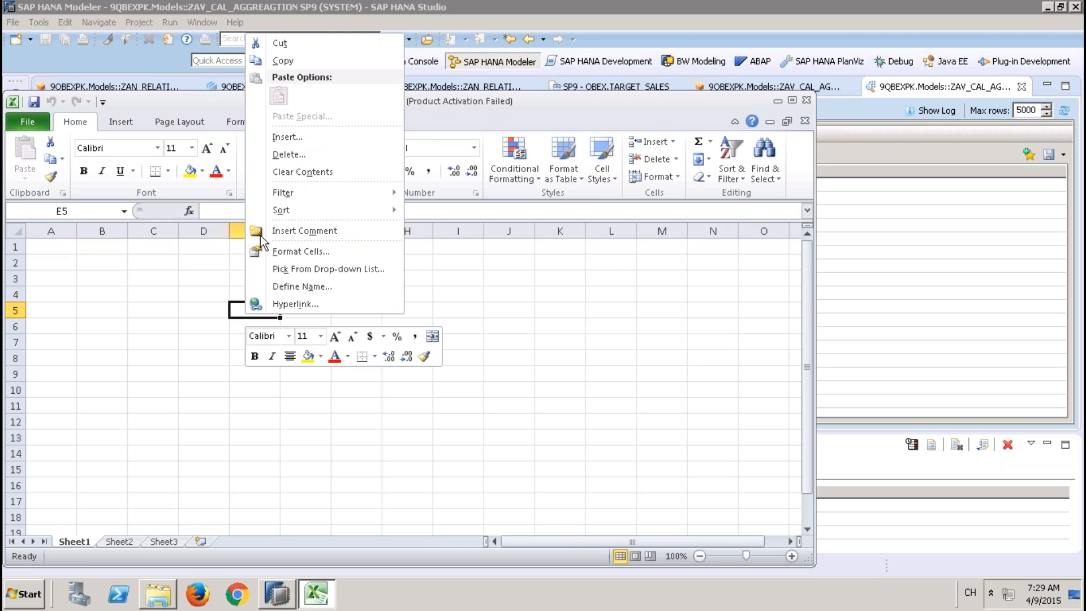
click(589, 488)
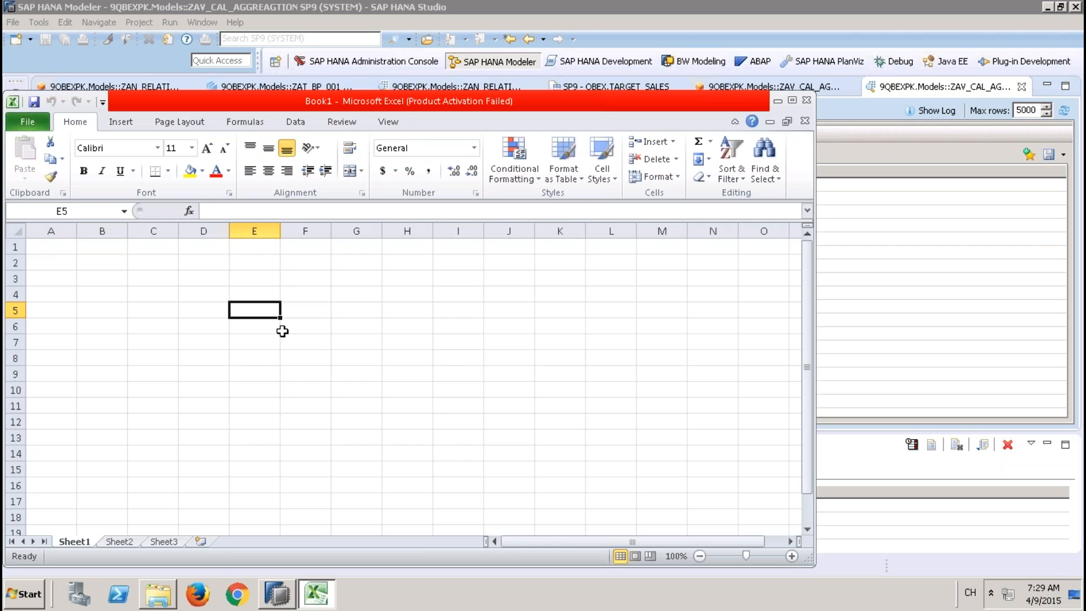
click(259, 323)
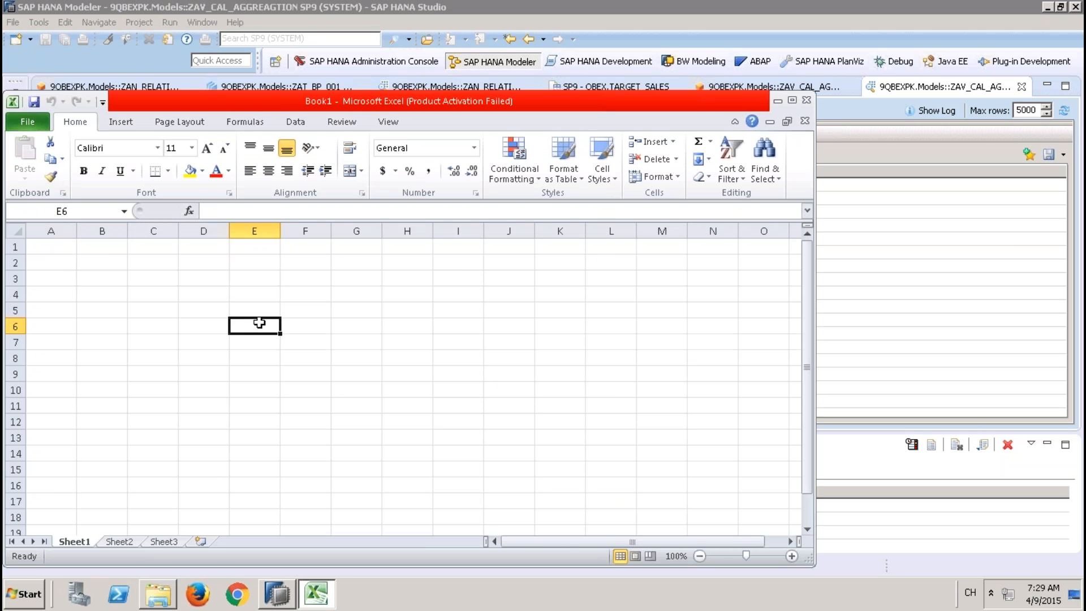
- Copy the selected result rows from SAP HANA Studio and paste them as plain text into Excel from cell H4
key(alt+Tab)
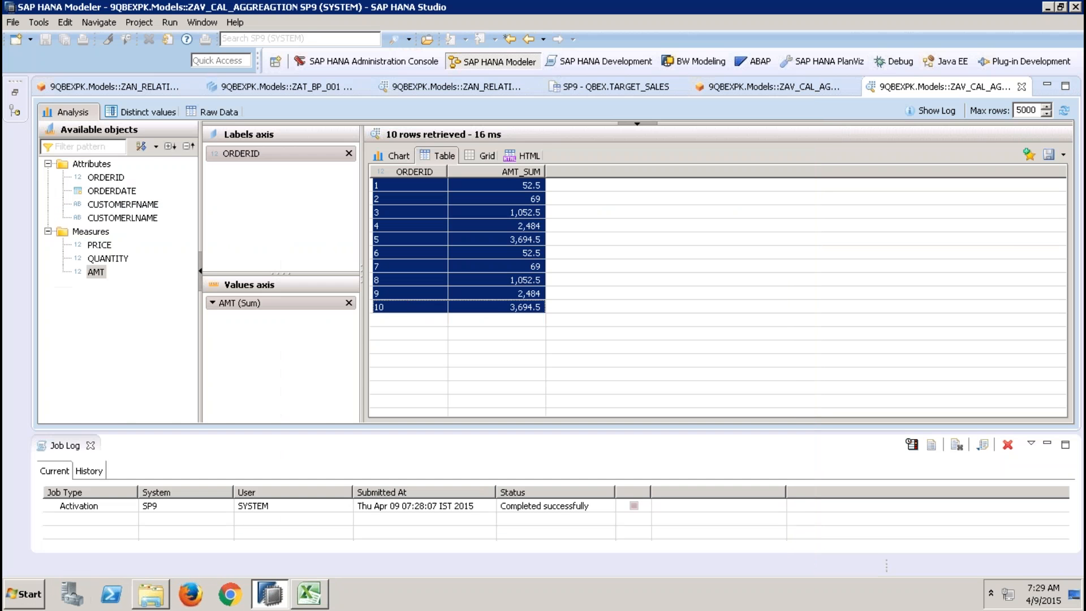
right_click(406, 291)
click(433, 301)
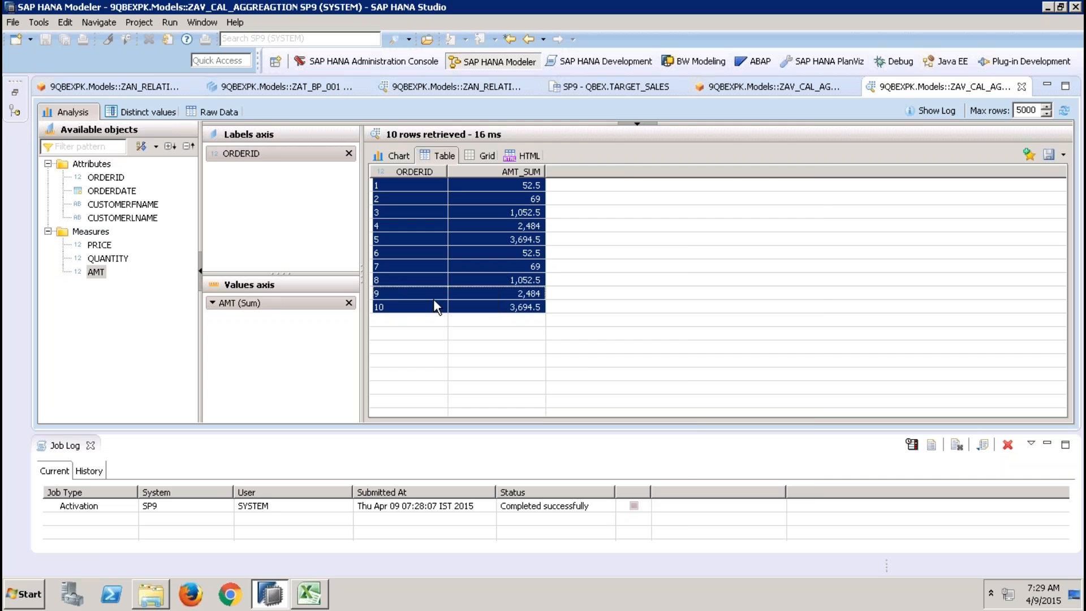
key(alt+Tab)
right_click(397, 288)
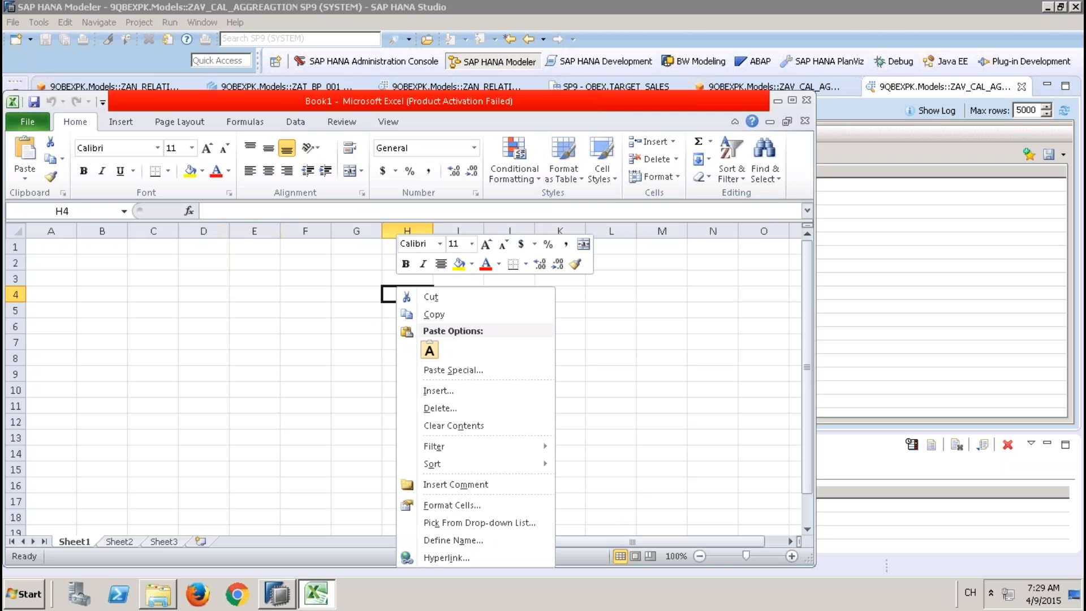
click(457, 369)
click(345, 276)
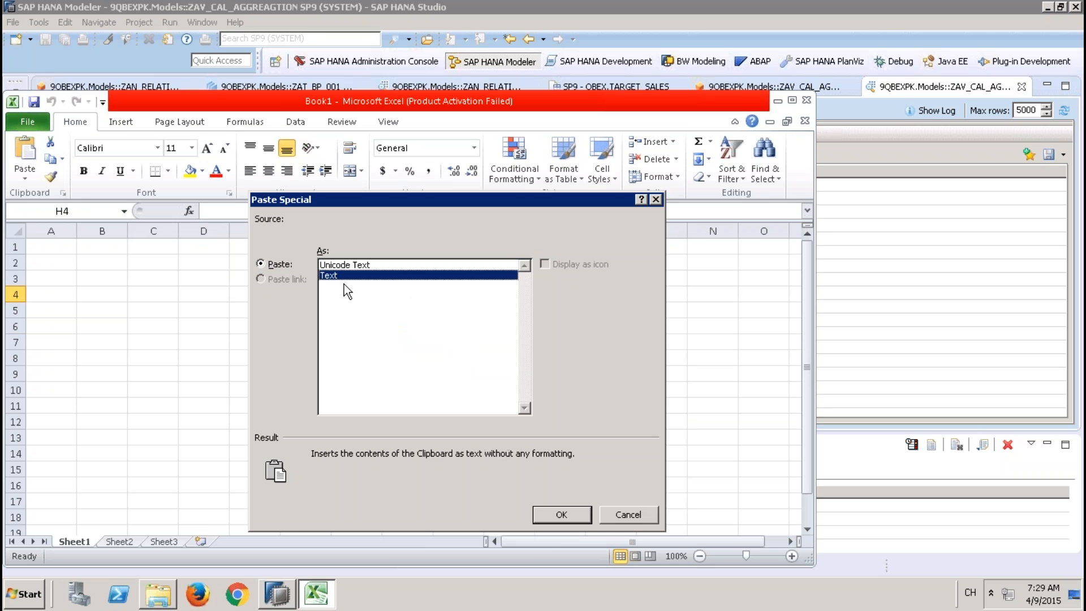
click(545, 512)
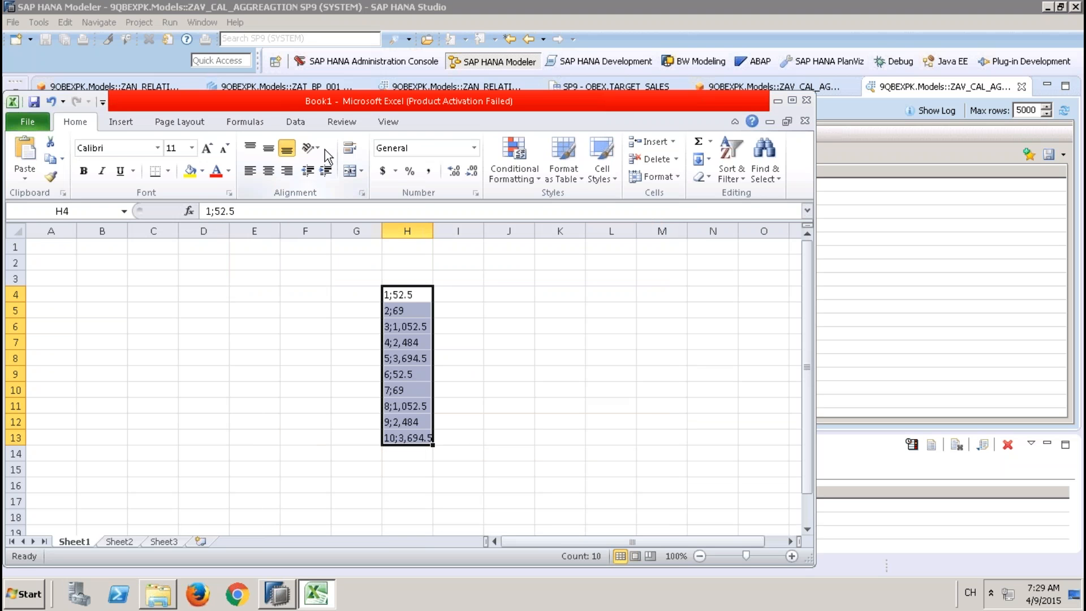
- Split the pasted values into two columns with Text to Columns, using only the semicolon as delimiter
click(297, 123)
click(357, 163)
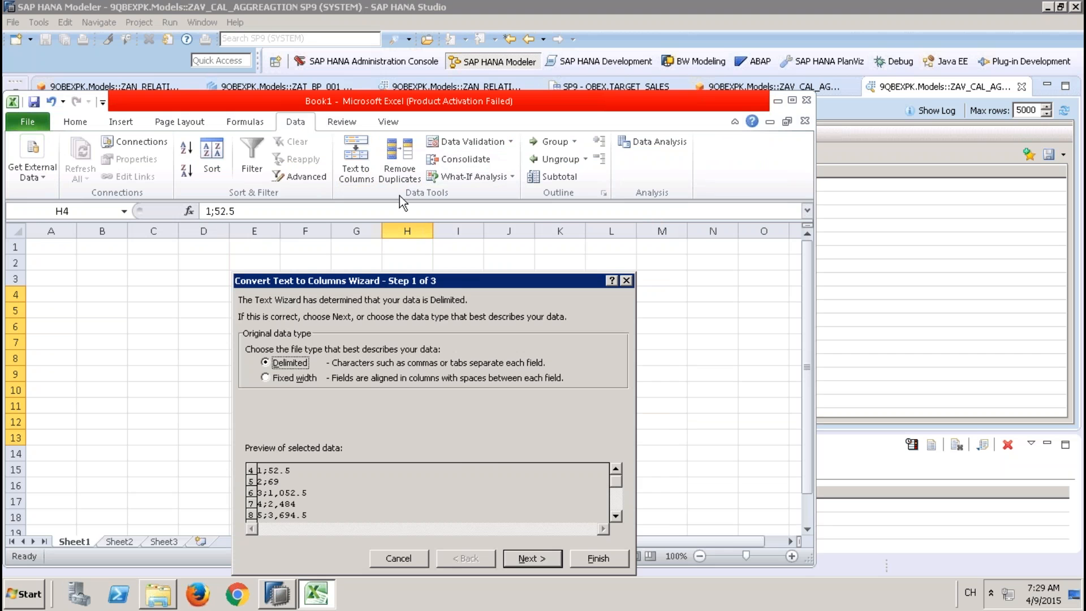
click(523, 560)
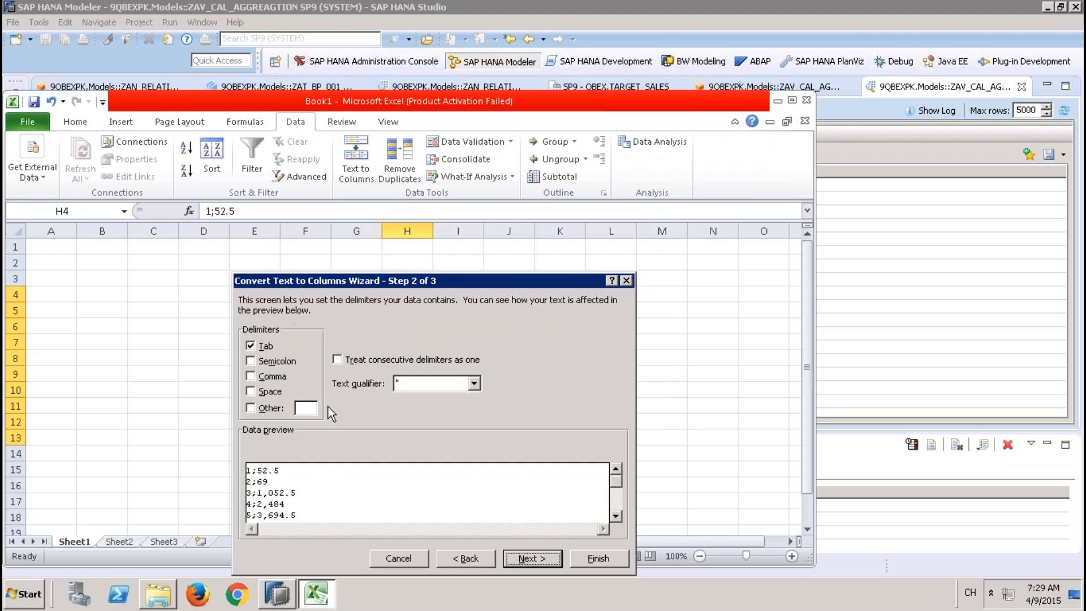
click(266, 346)
click(269, 361)
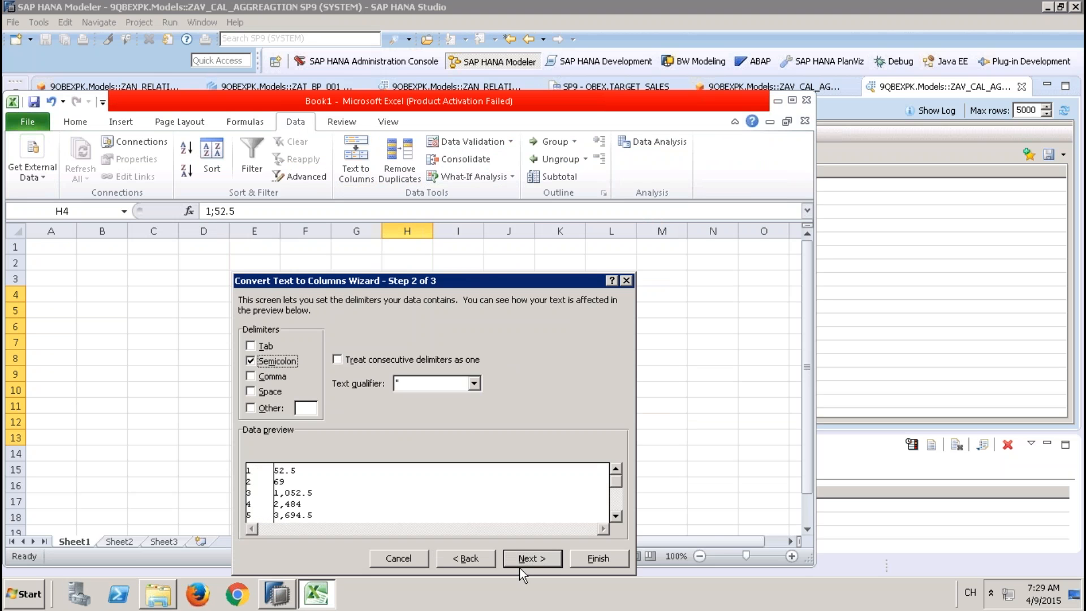
click(510, 559)
click(594, 559)
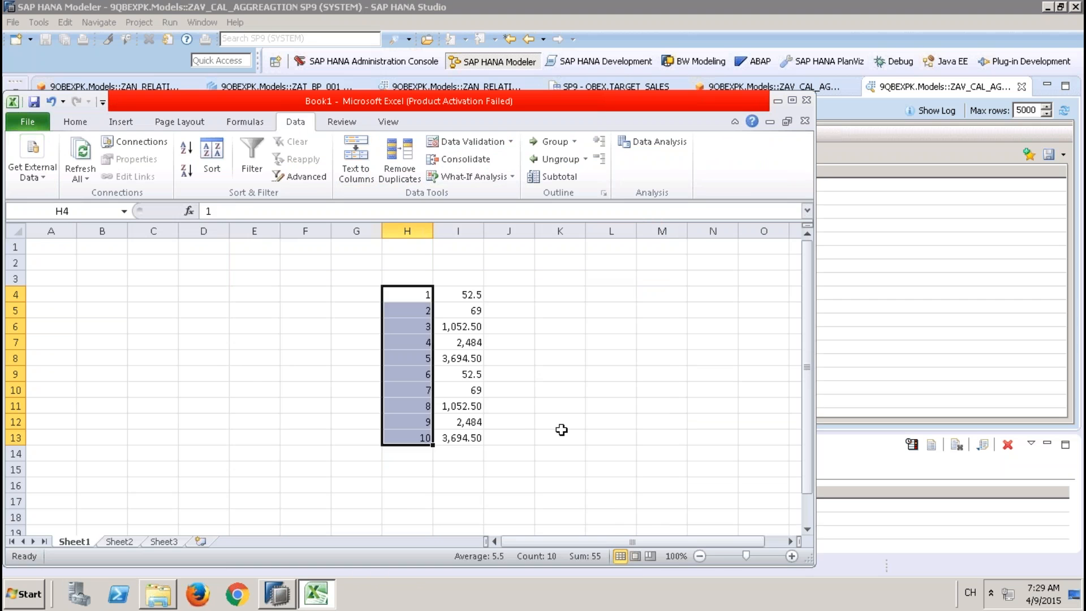
- Check the sum of the amounts in I4:I13, and remove ORDERID from the Labels axis of the HANA data preview
click(560, 435)
drag(468, 293, 465, 433)
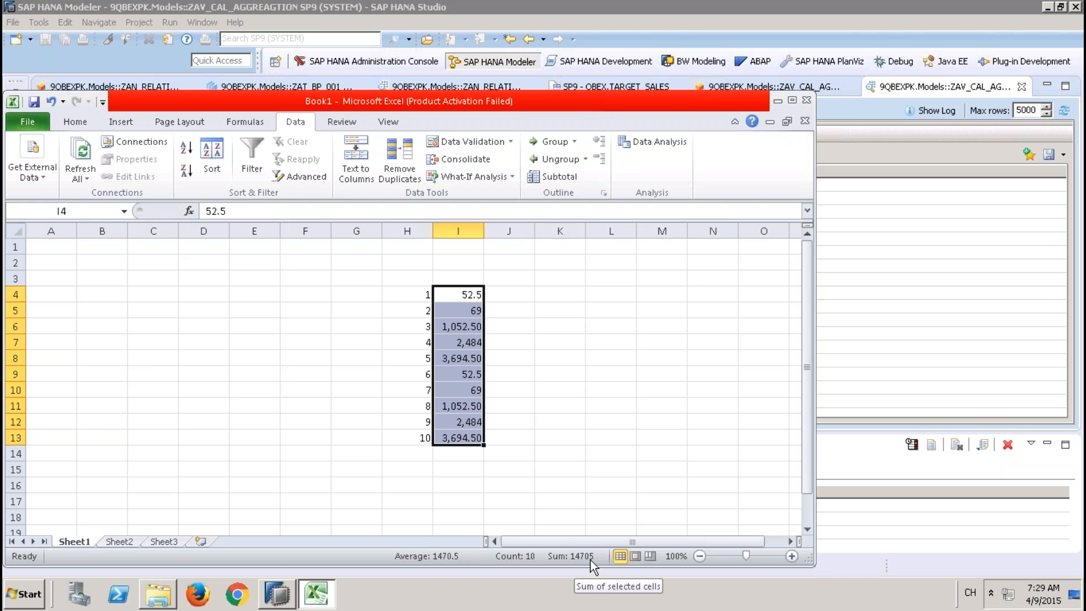
key(alt+Tab)
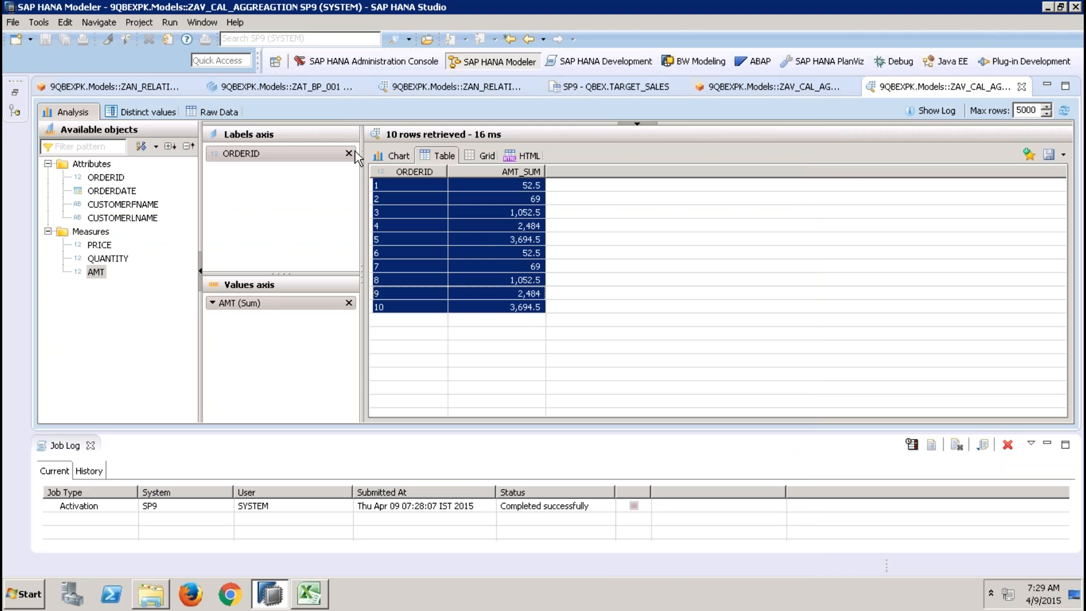
click(348, 153)
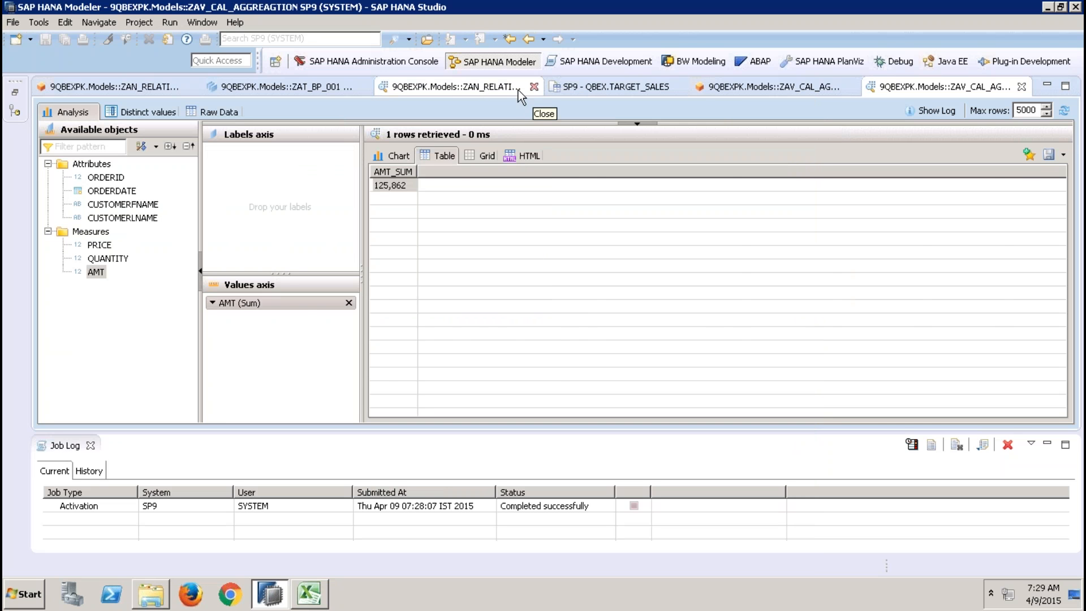
- Widen the ORDERDATE column in the TARGET_SALES data and examine which orders share the same date
click(457, 90)
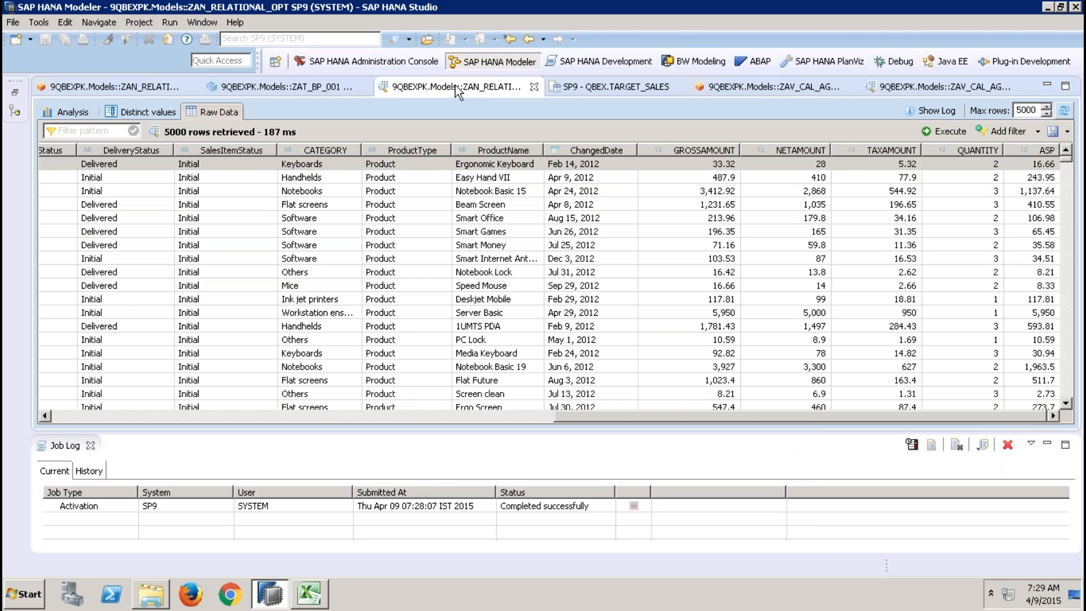
click(589, 86)
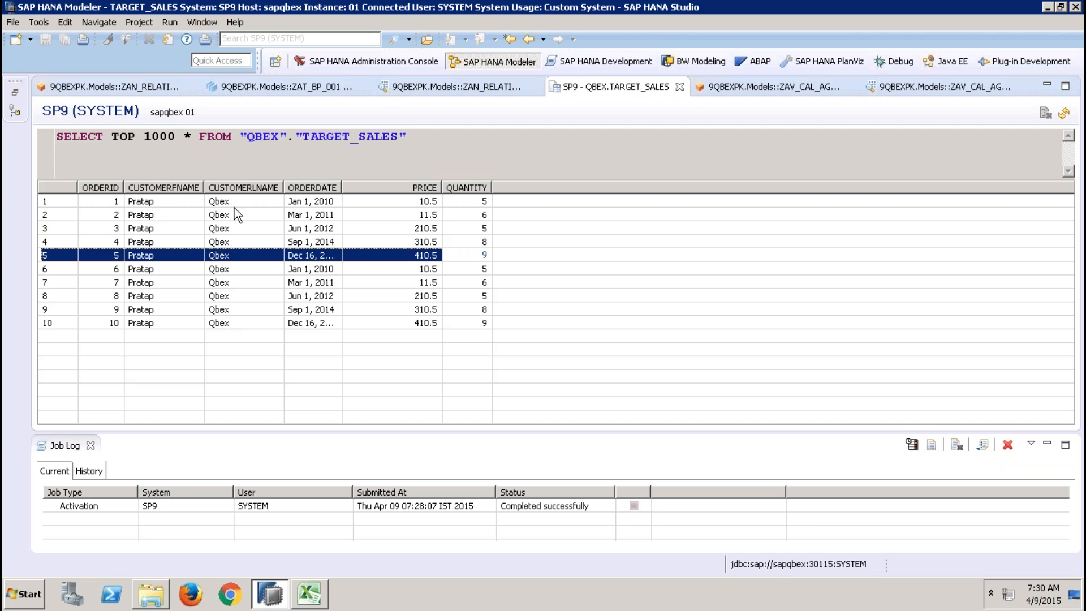
double_click(341, 192)
click(339, 201)
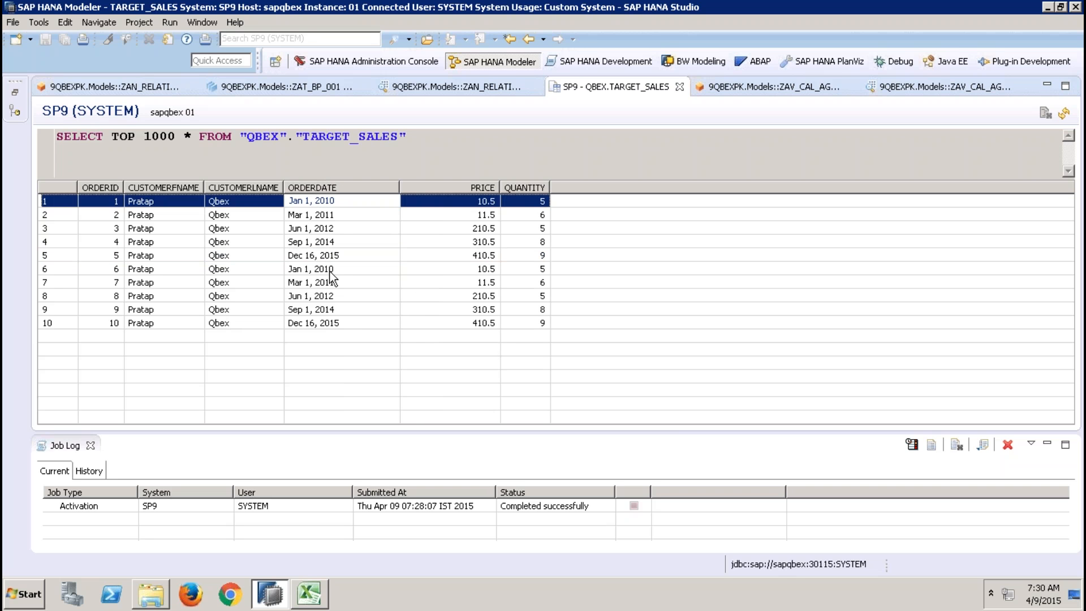
click(329, 269)
click(331, 213)
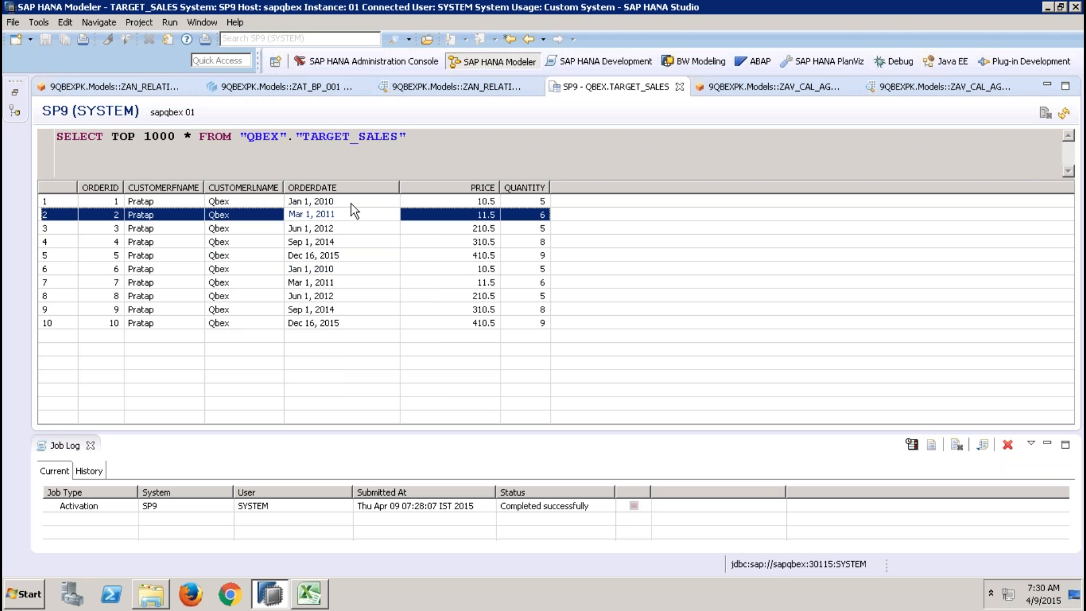
- Analyze AMT by ORDERDATE in the ZAV_CAL_AGGREAGTION data preview and widen the AMT_SUM column
click(871, 86)
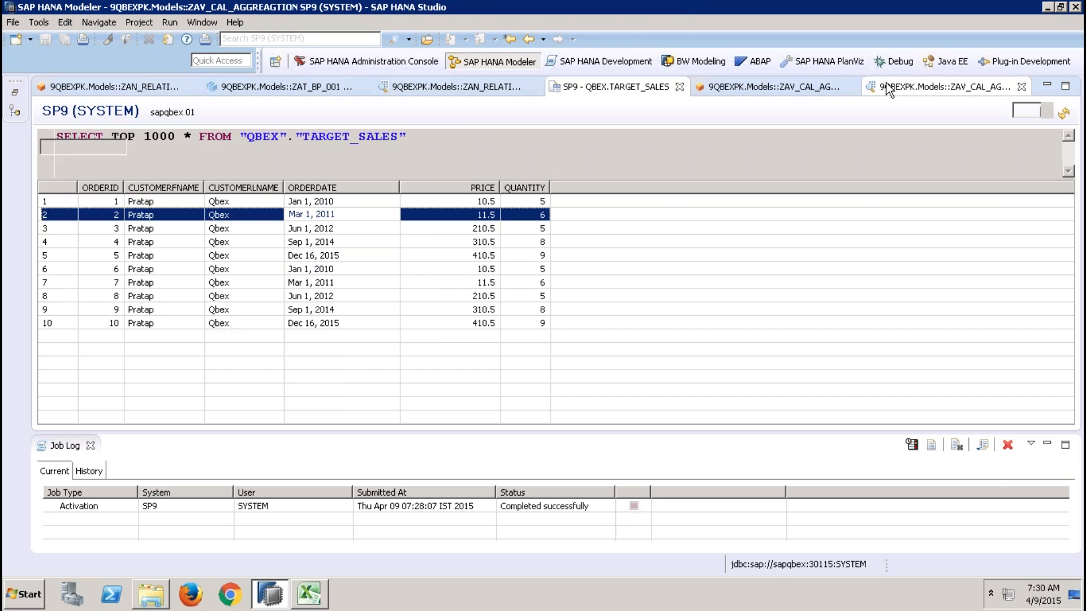
drag(112, 191, 226, 161)
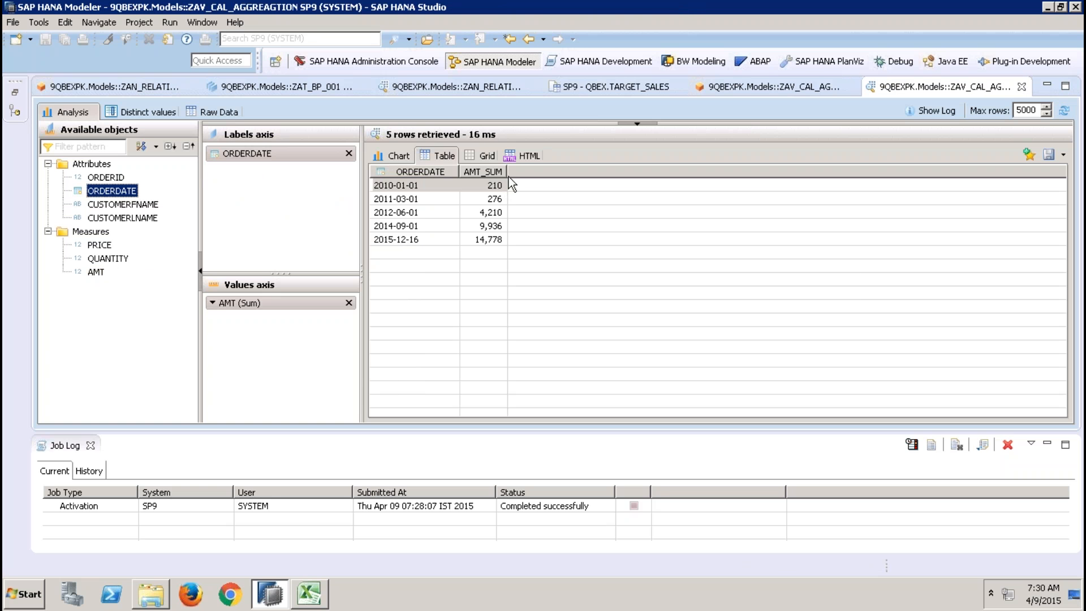
drag(508, 171, 550, 173)
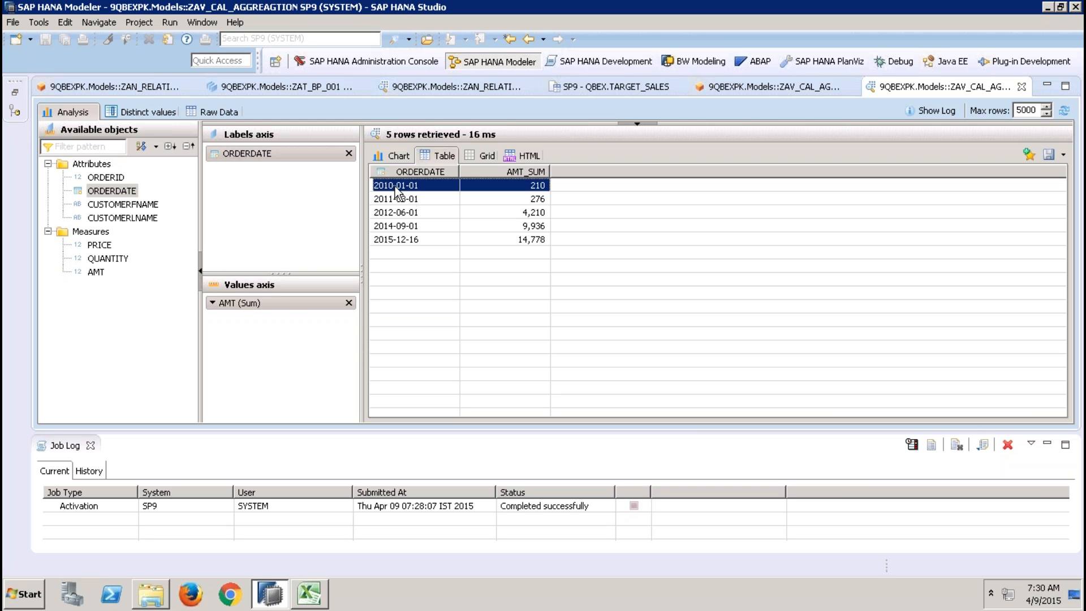
- Examine the price and quantity of the two Jan 1, 2010 orders in TARGET_SALES to check that date's AMT sum
click(639, 87)
click(351, 201)
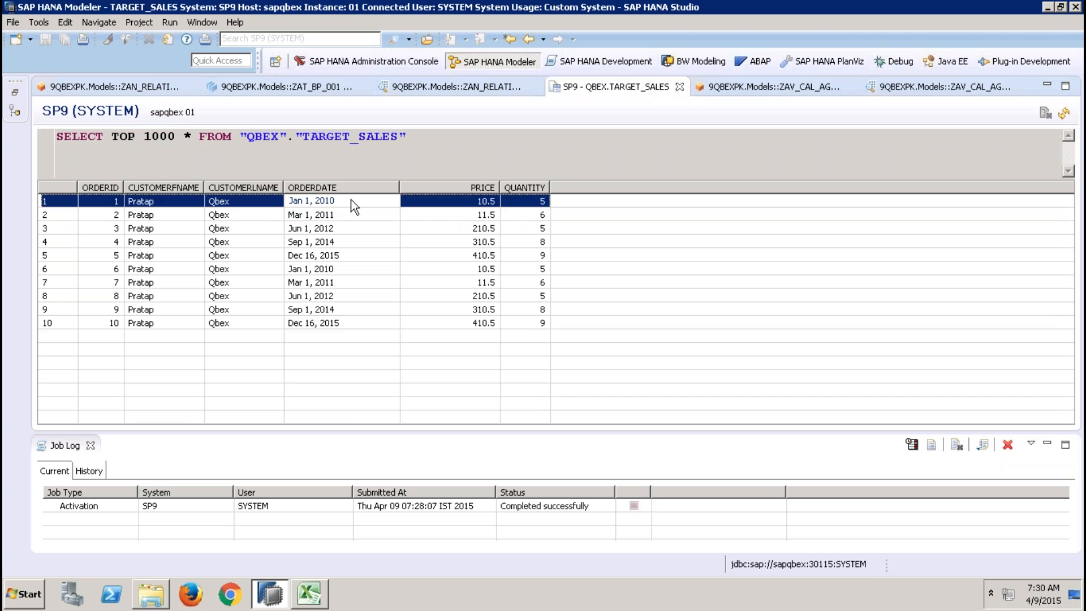
click(330, 271)
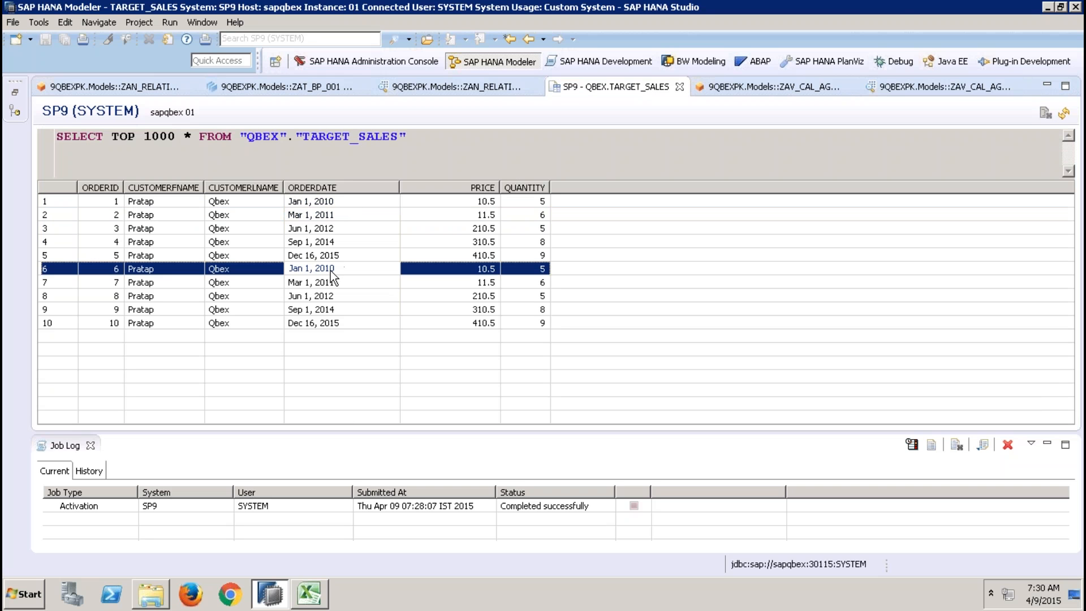
click(492, 202)
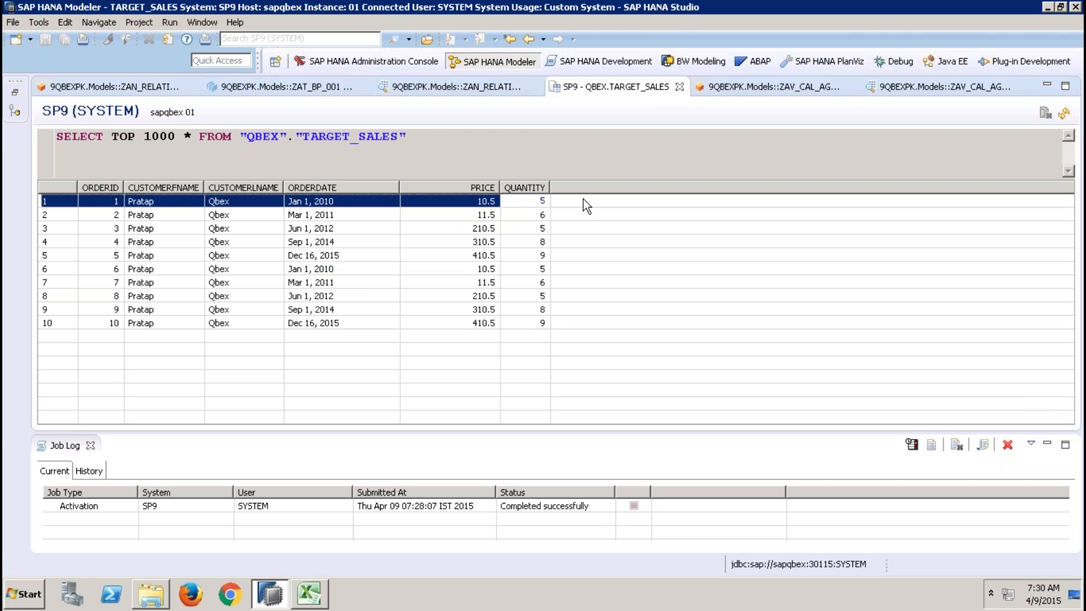
- Compare the 2010-01-01 AMT sum in the data preview with the price and quantity of orders 1 and 6 in TARGET_SALES
click(310, 270)
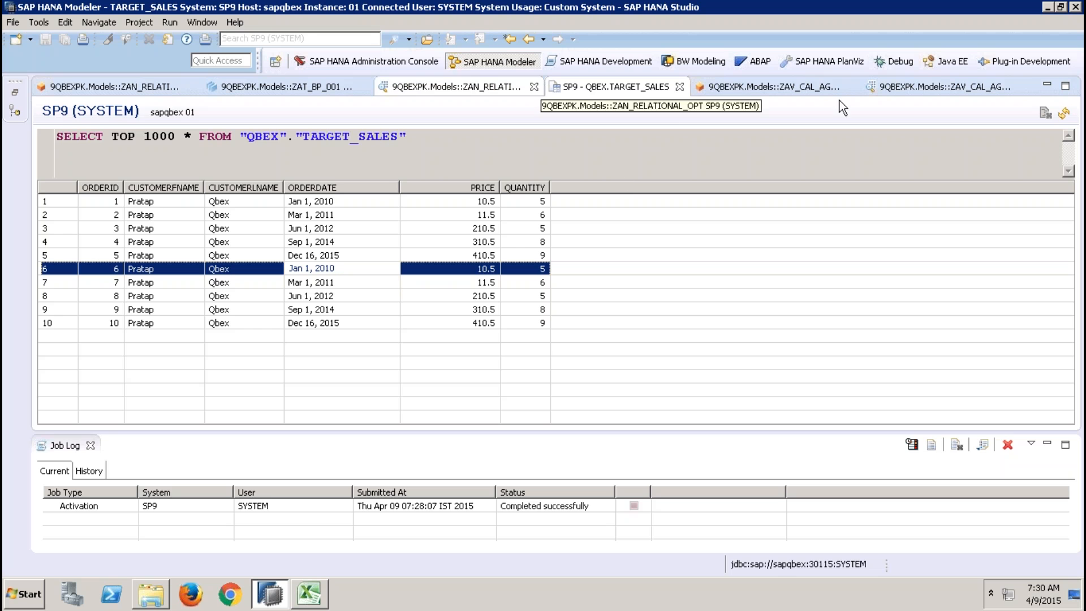
click(884, 86)
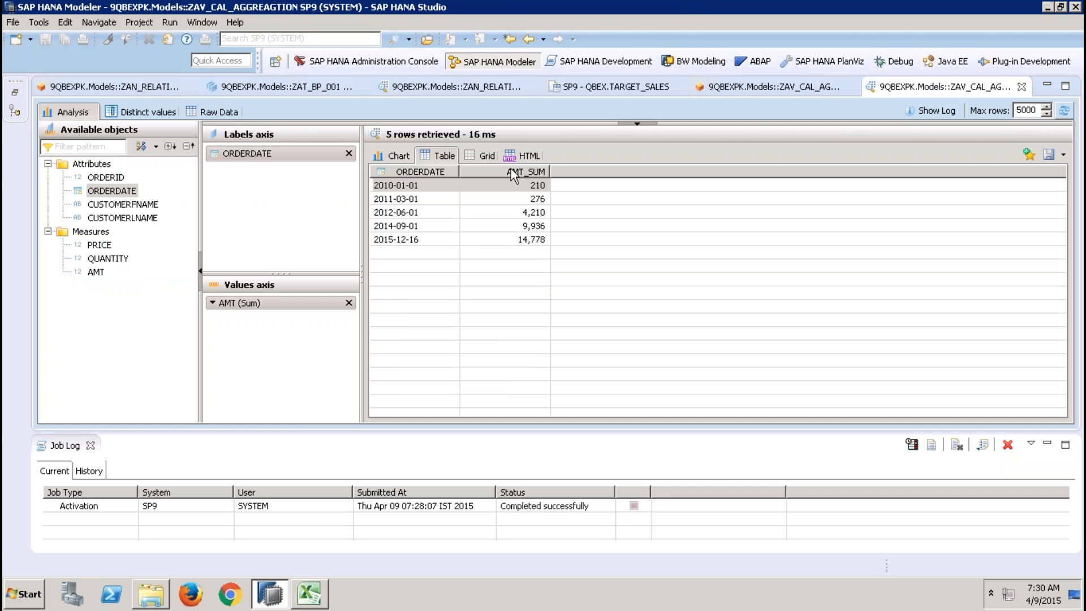
click(402, 187)
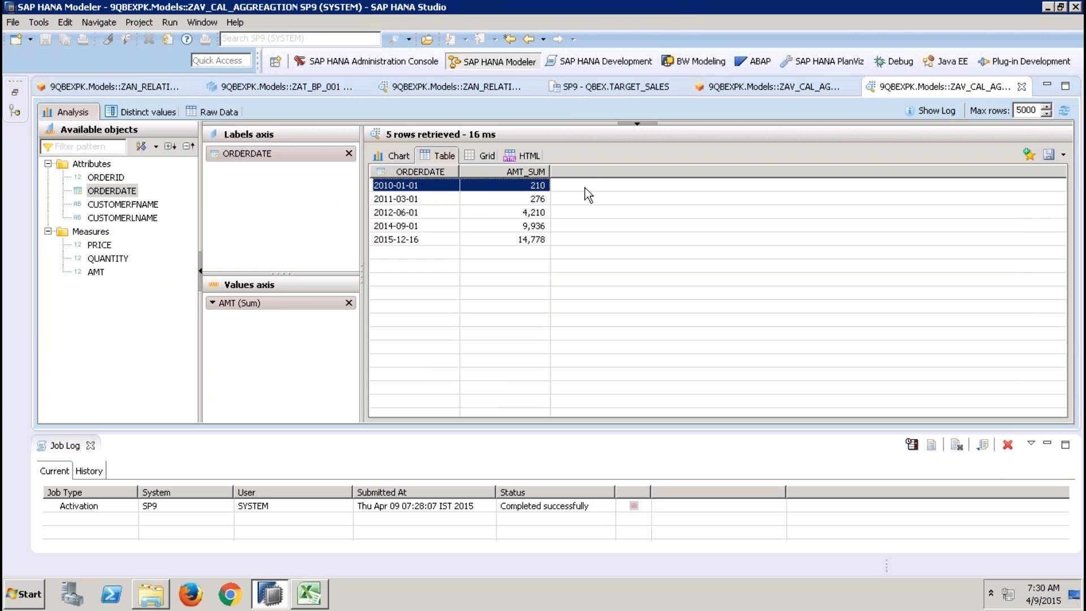
click(610, 87)
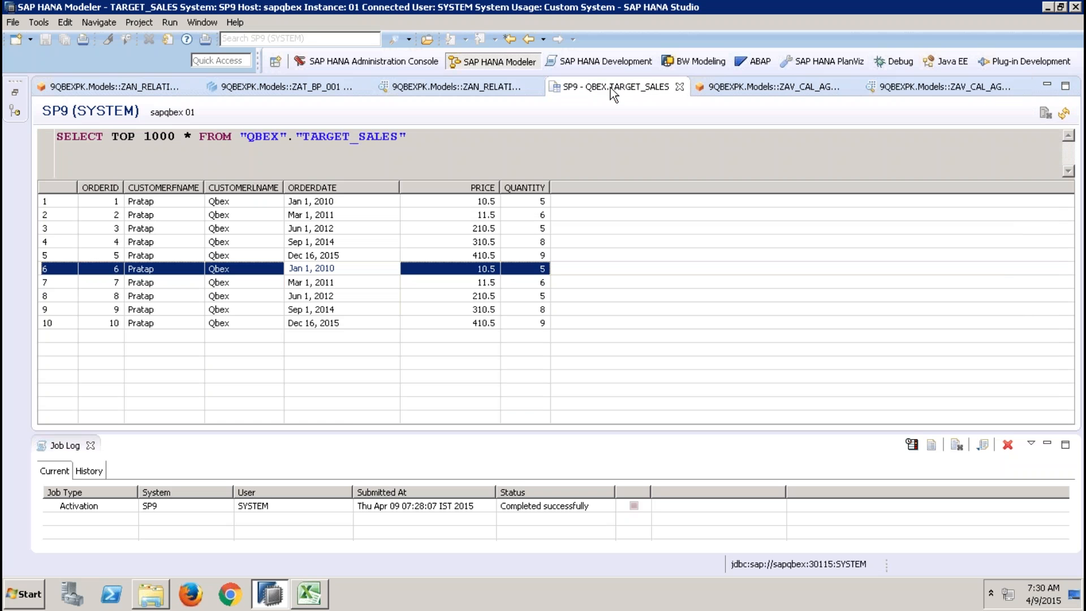
click(488, 202)
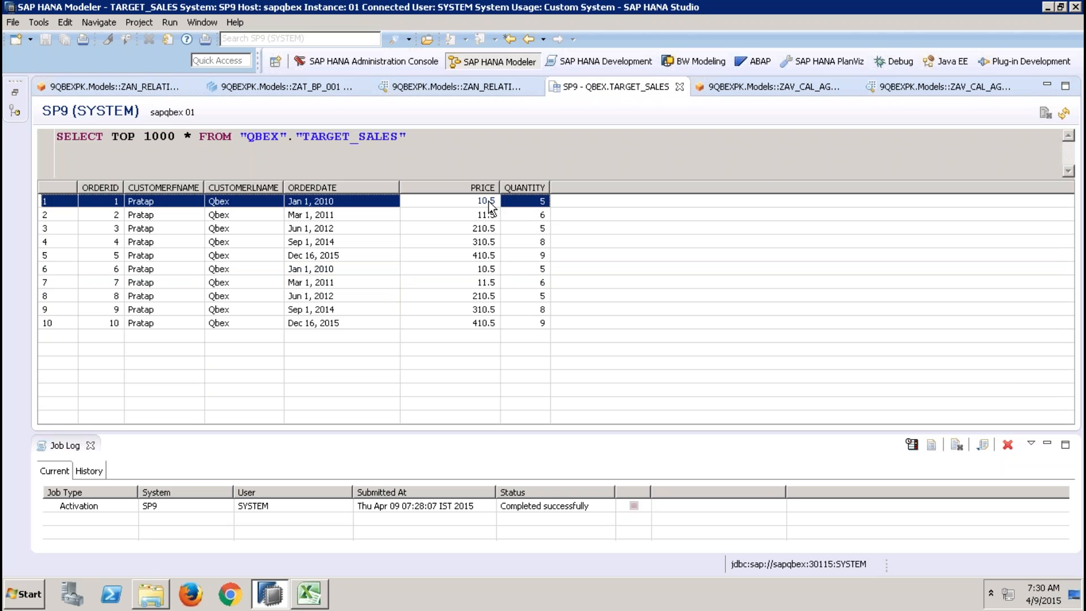
click(485, 268)
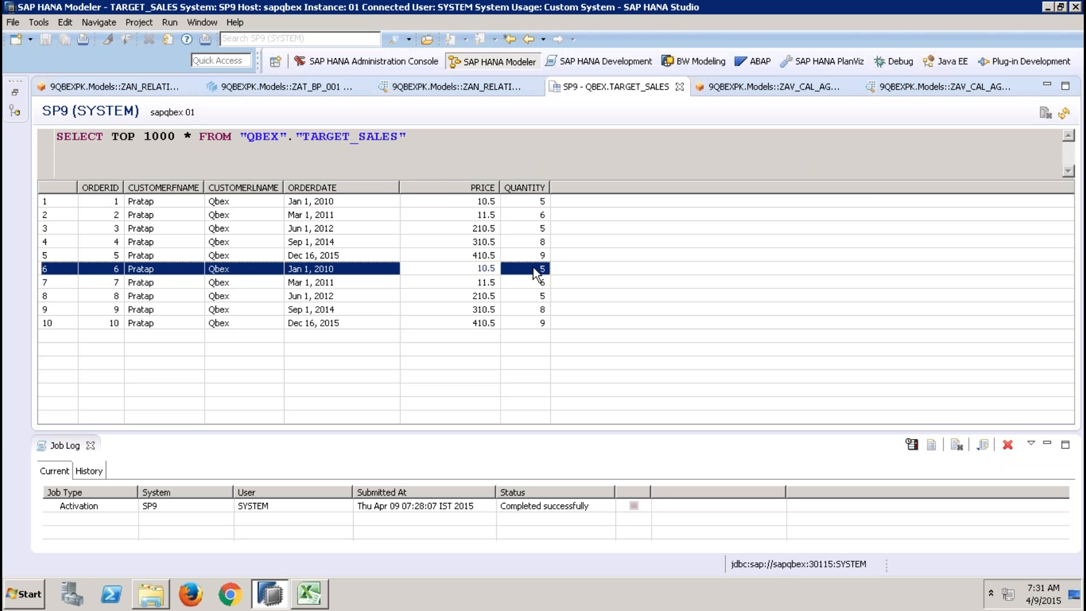
click(447, 200)
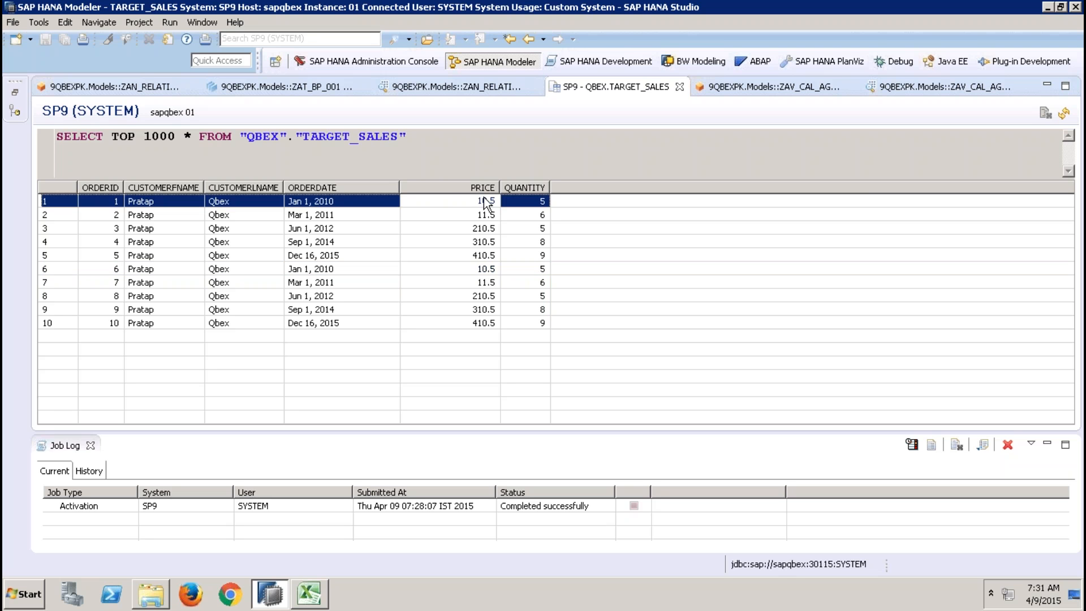
click(532, 201)
click(341, 200)
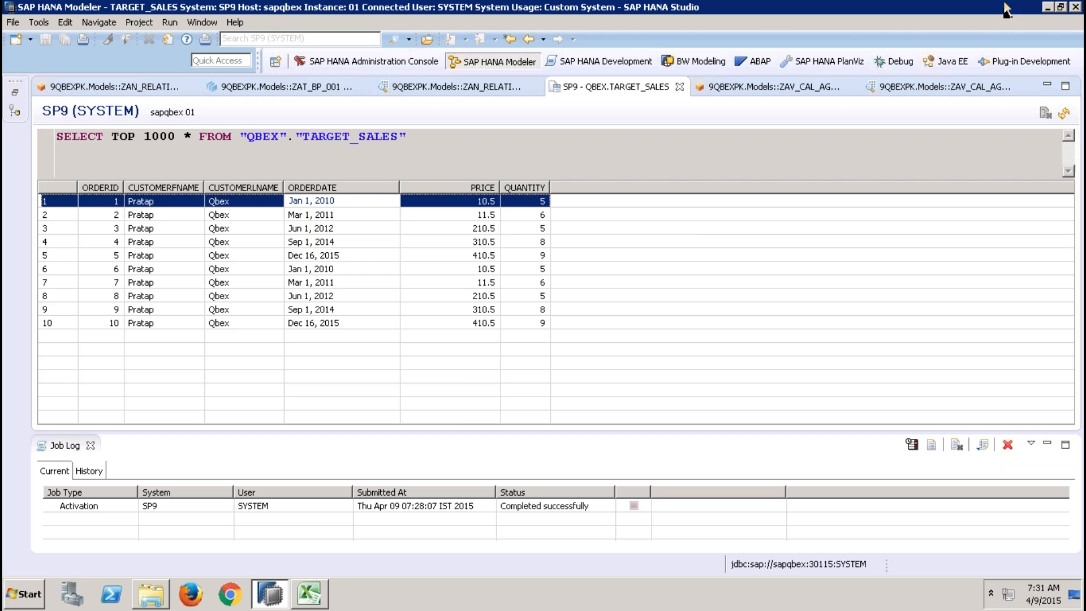
- Close the data preview and set the calculated column AMT in the ZAV_CAL_AGGREAGTION star join to calculate before aggregation
click(931, 81)
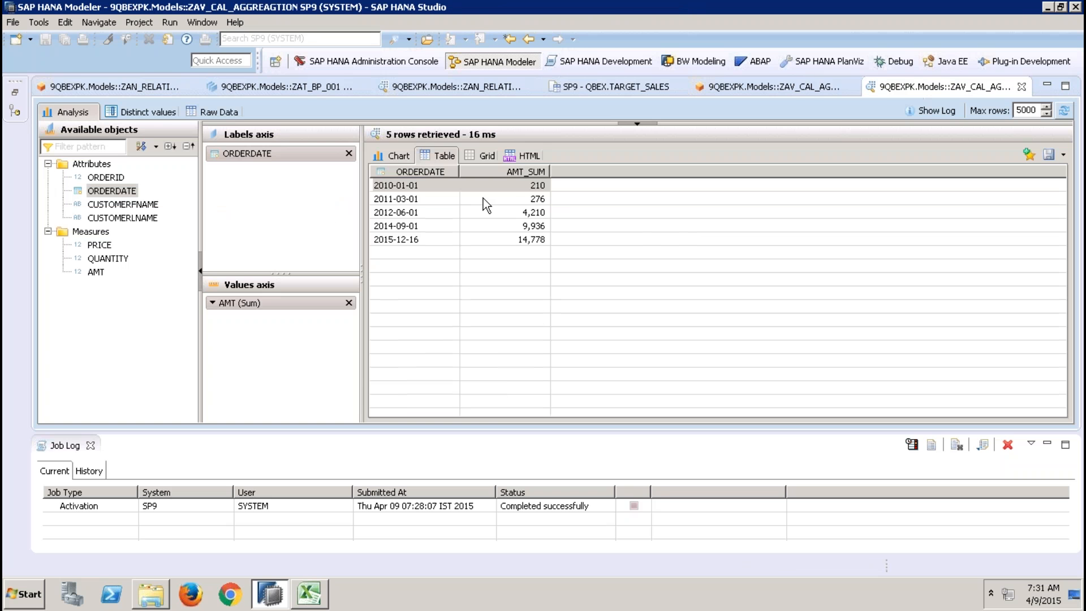
click(1022, 87)
click(897, 94)
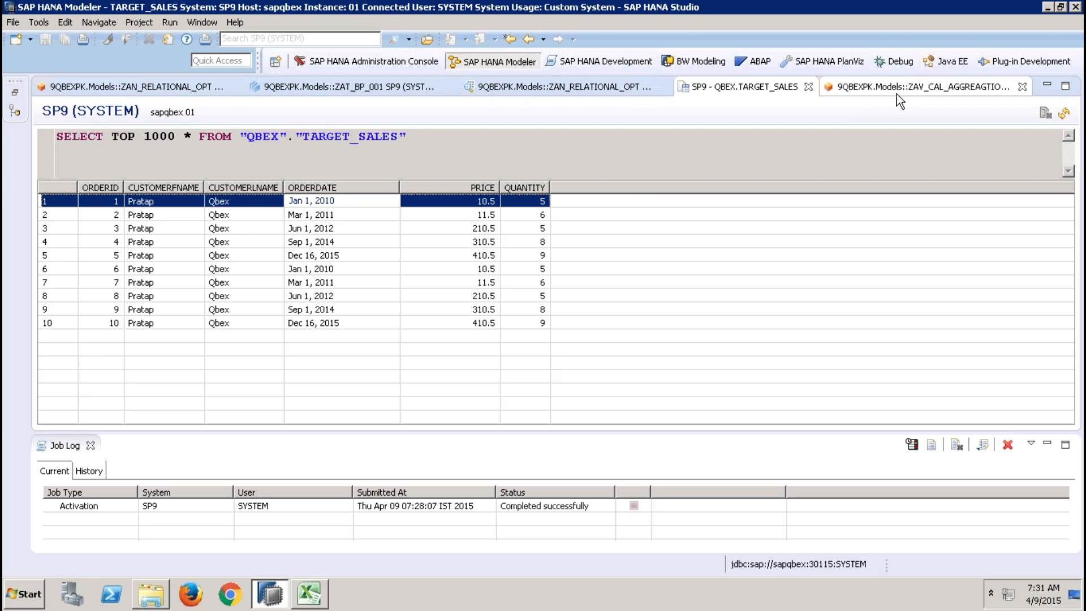
click(125, 250)
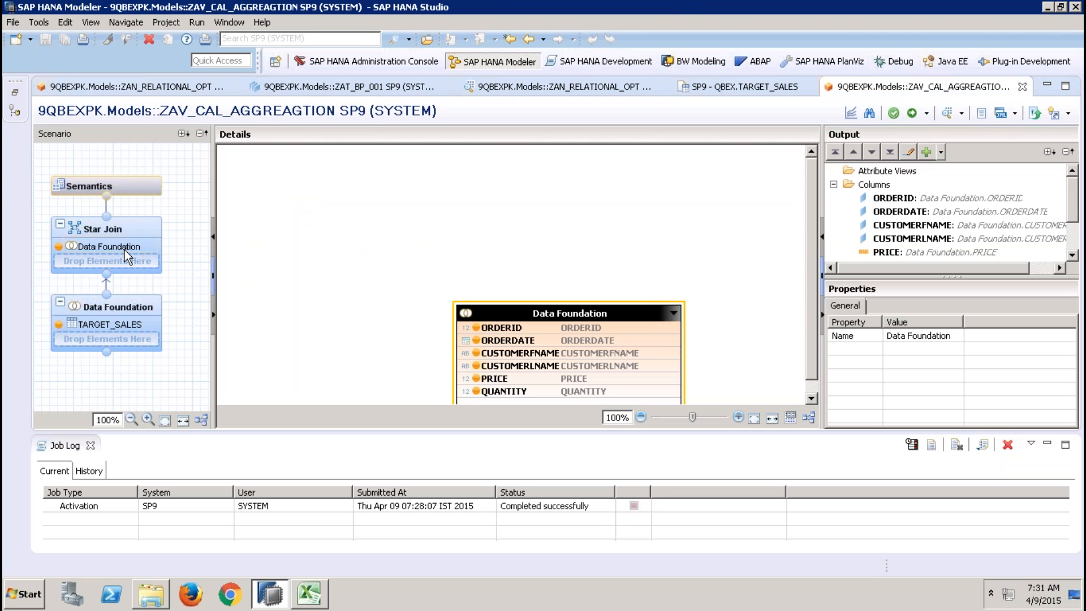
scroll(1077, 240, down, 1)
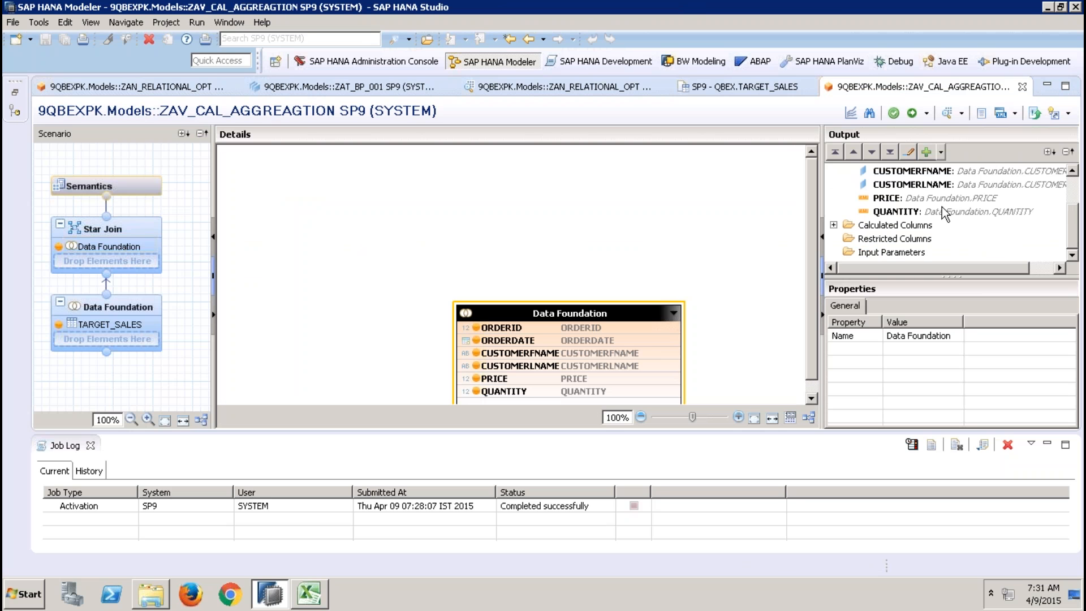
click(834, 225)
click(877, 238)
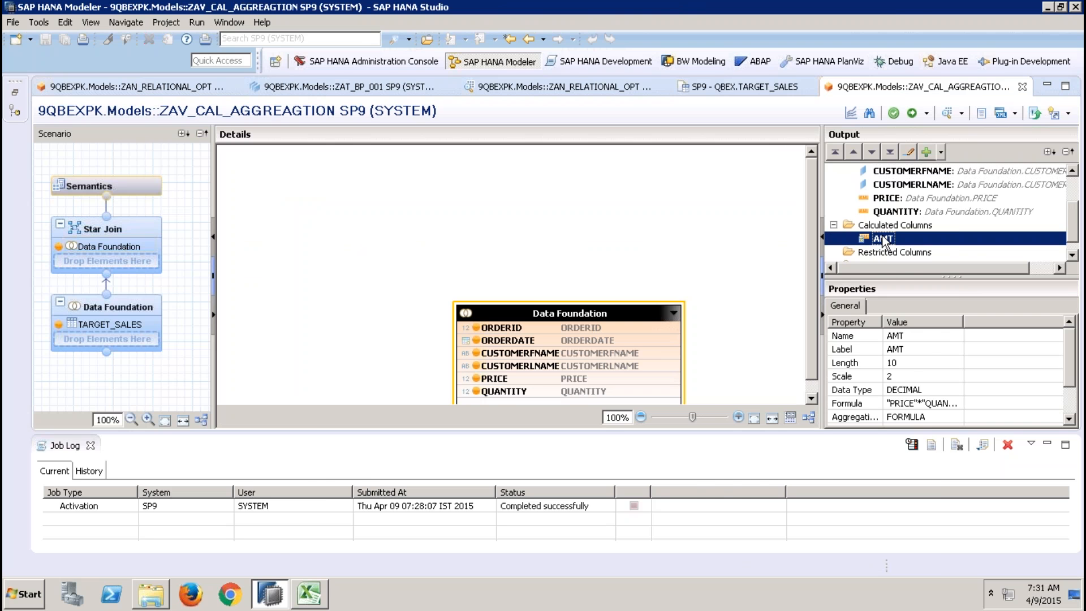
right_click(882, 237)
click(900, 240)
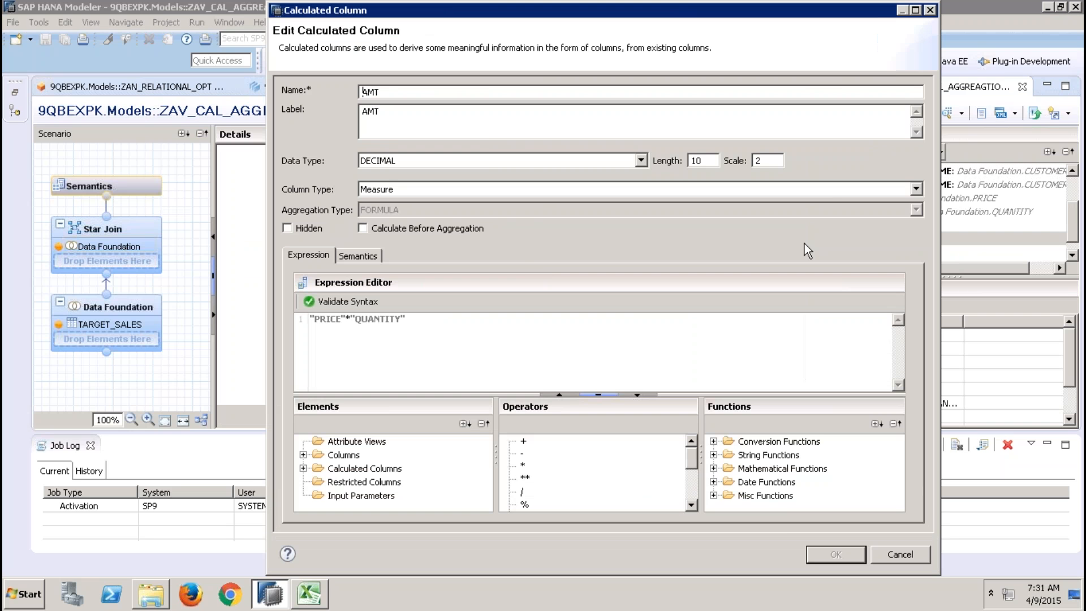
click(429, 228)
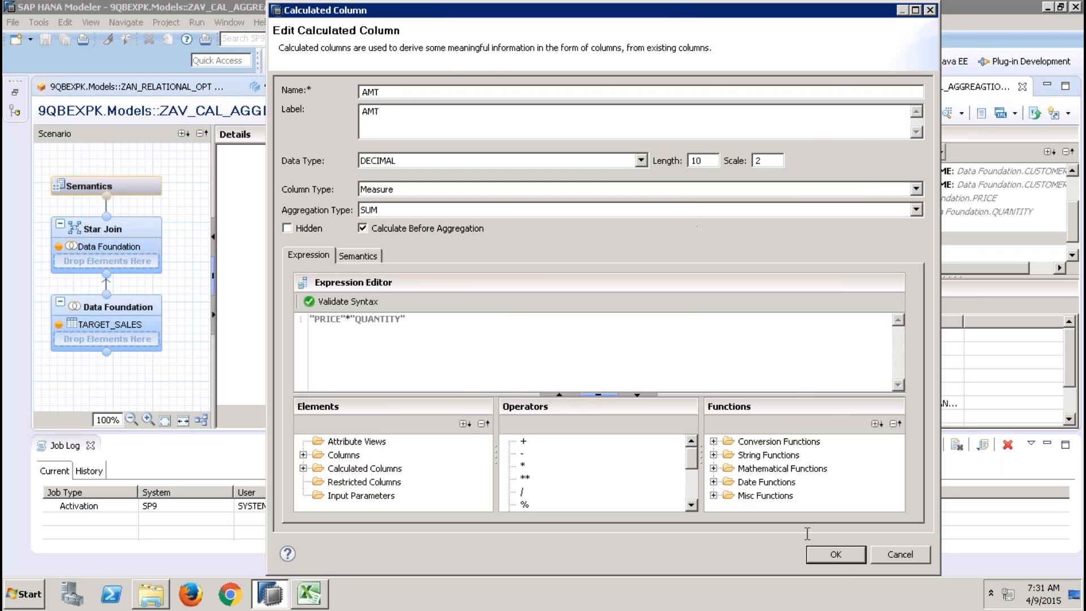
click(835, 556)
- Activate ZAV_CAL_AGGREAGTION and examine AMT by ORDERDATE as a table in a new data preview
click(912, 112)
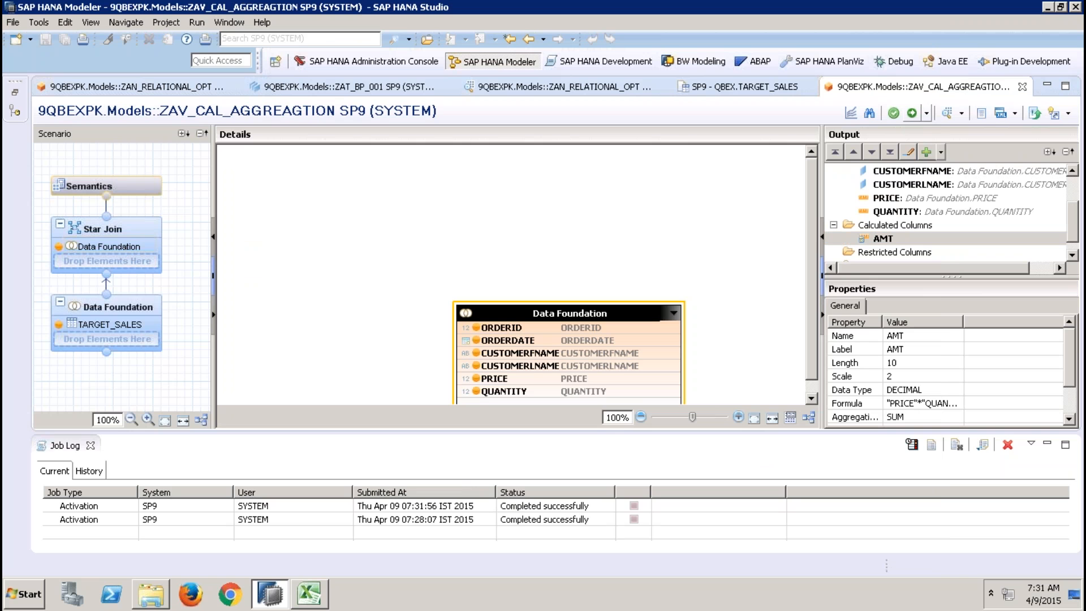
click(947, 112)
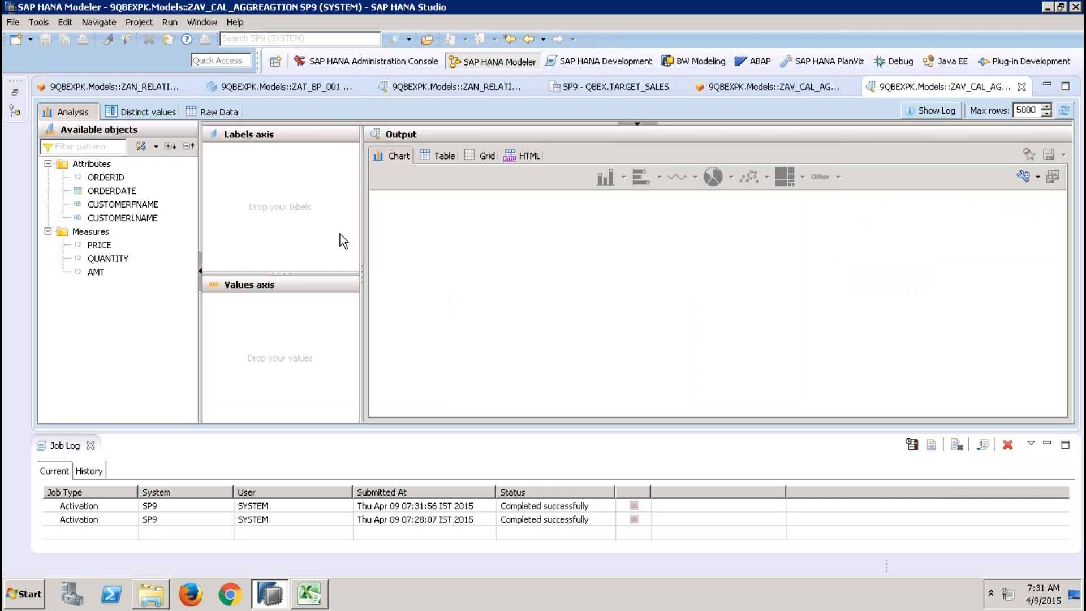
double_click(112, 192)
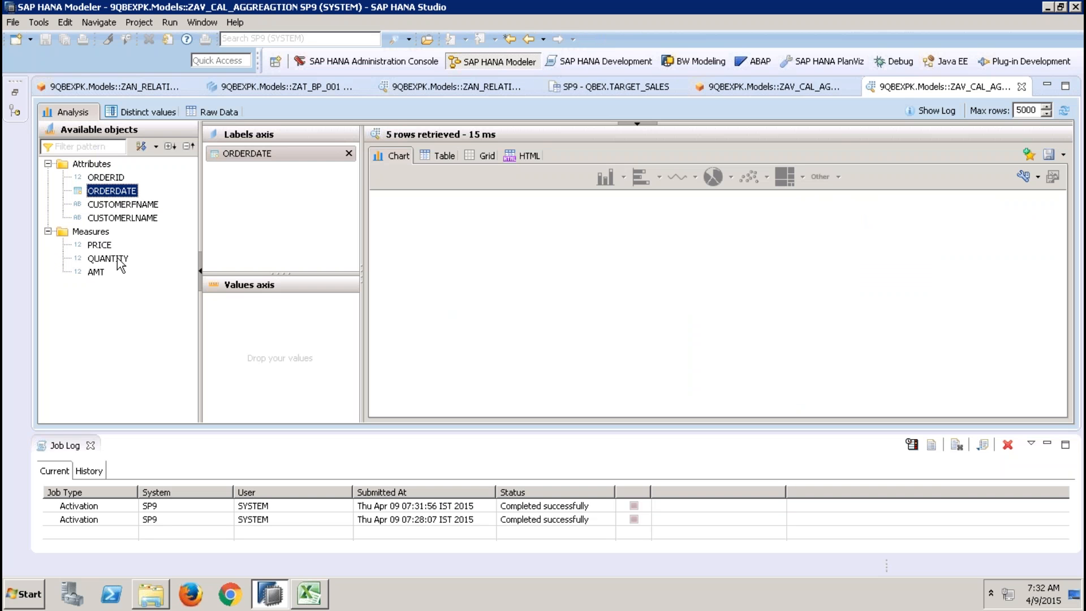
double_click(96, 272)
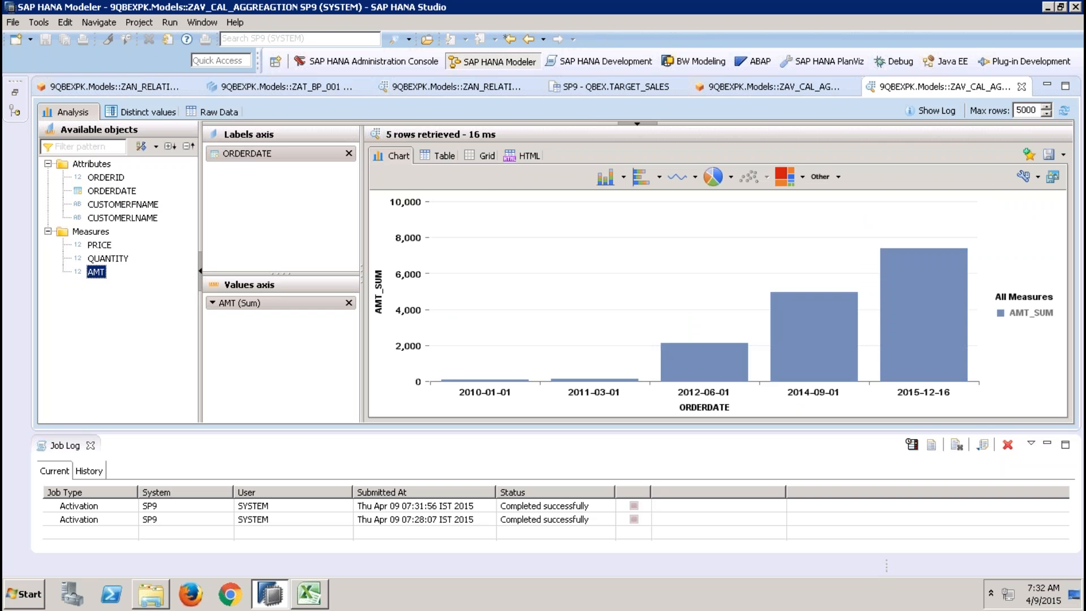
click(429, 158)
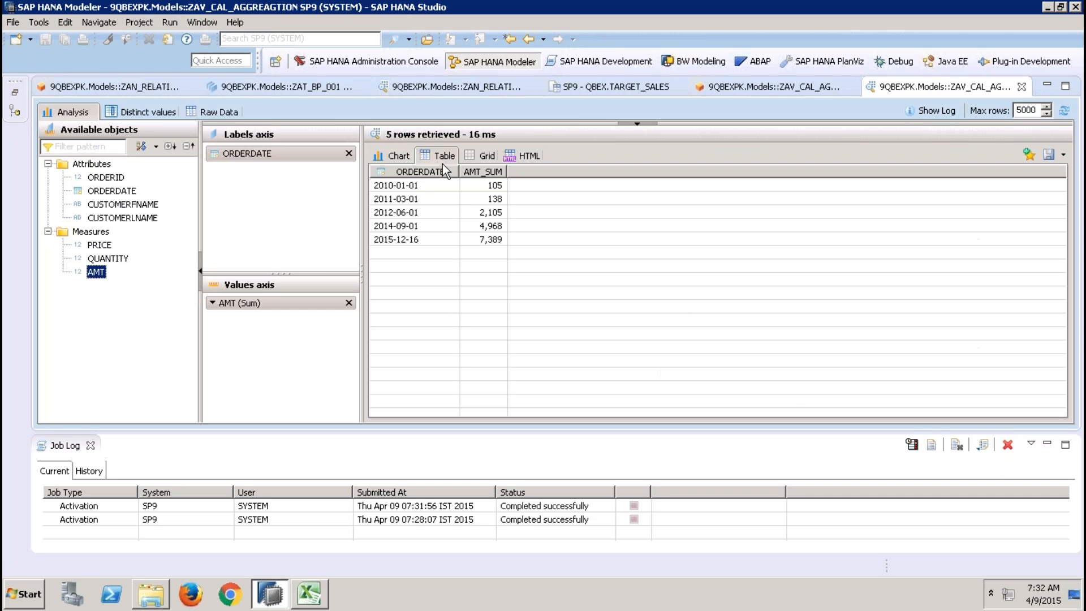
click(493, 185)
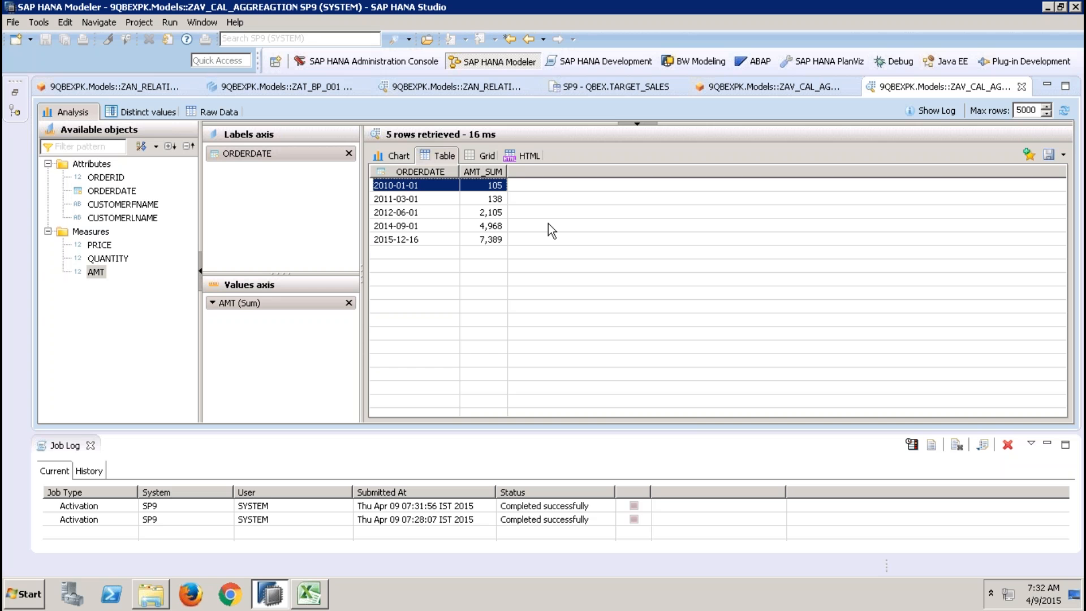
- Close the data preview and all other open editors, including ZAV_CAL_AGGREAGTION, TARGET_SALES, ZAN_RELATIONAL_OPT and ZAT_BP_001
click(1020, 88)
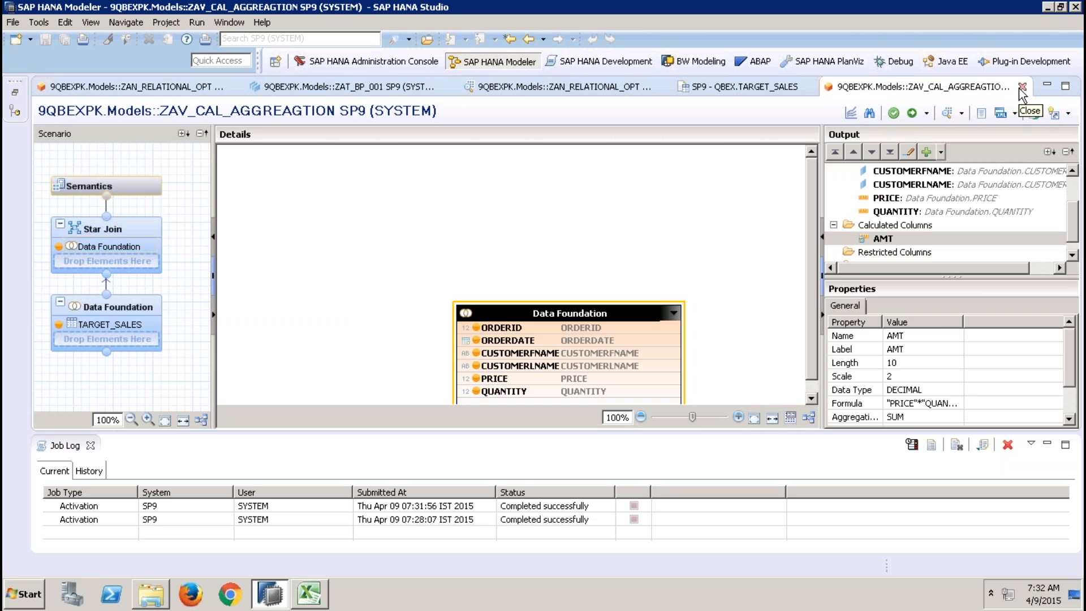
click(1022, 87)
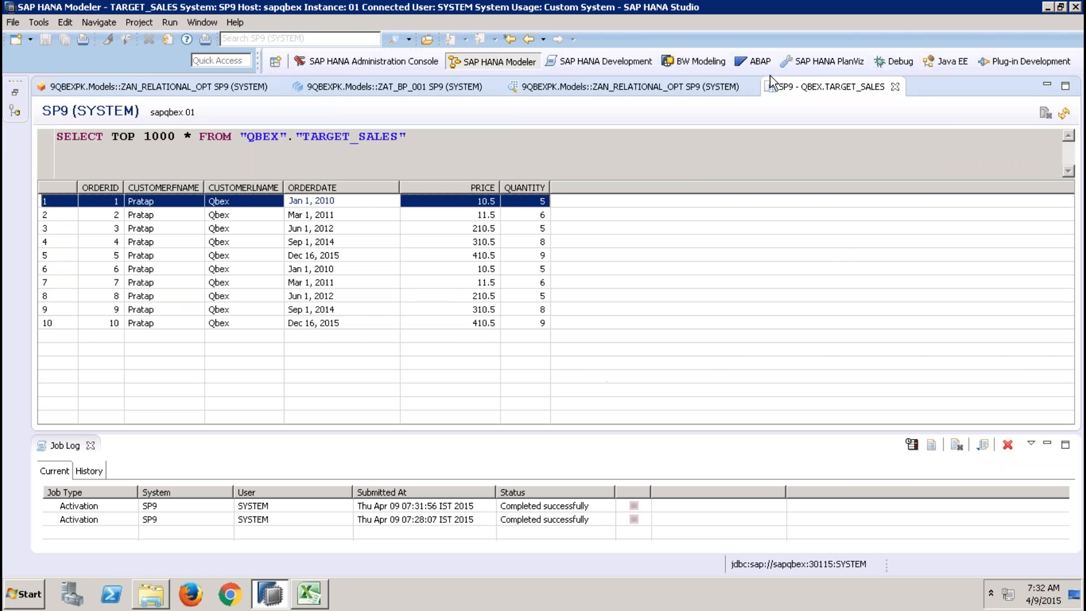
click(897, 88)
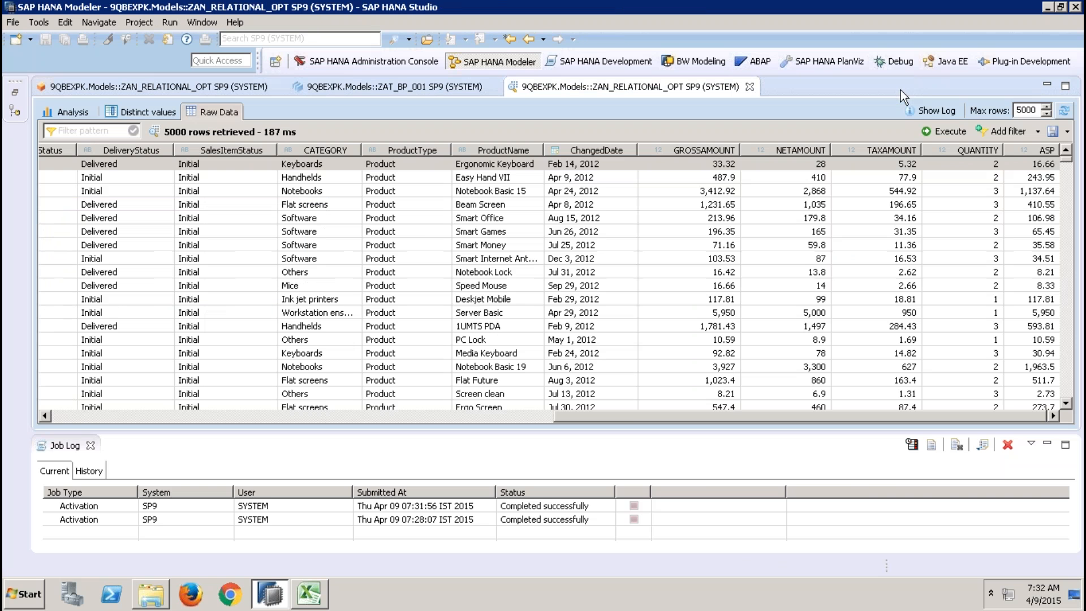
click(750, 86)
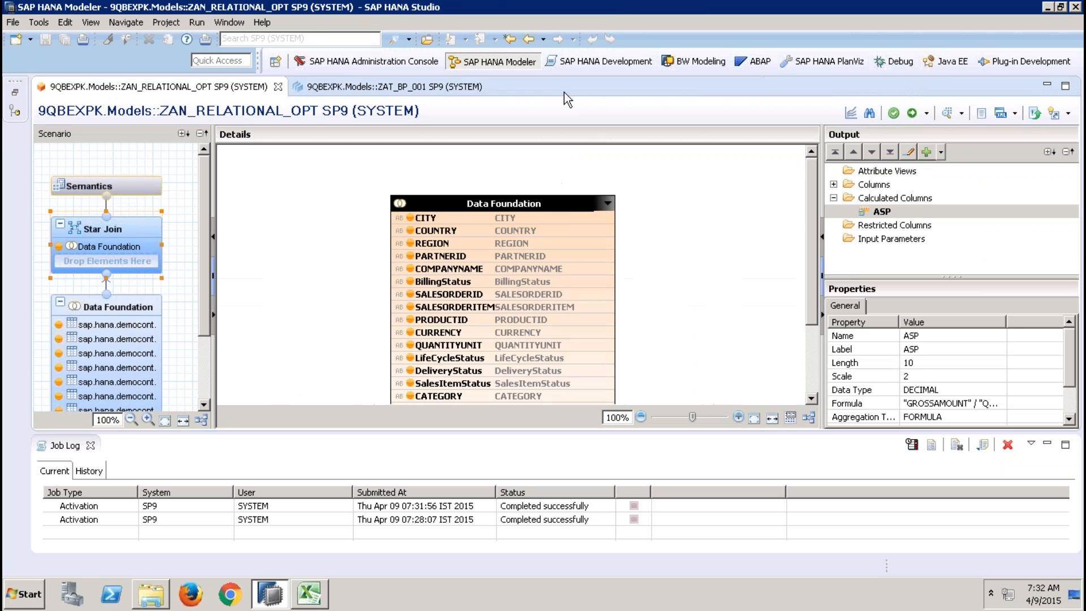
click(277, 86)
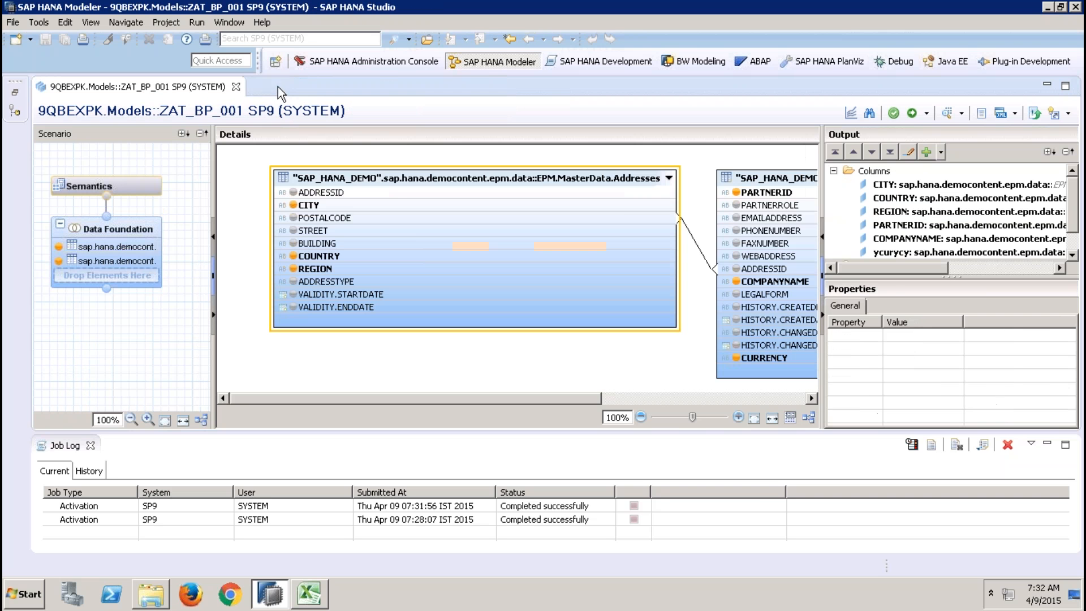
click(236, 87)
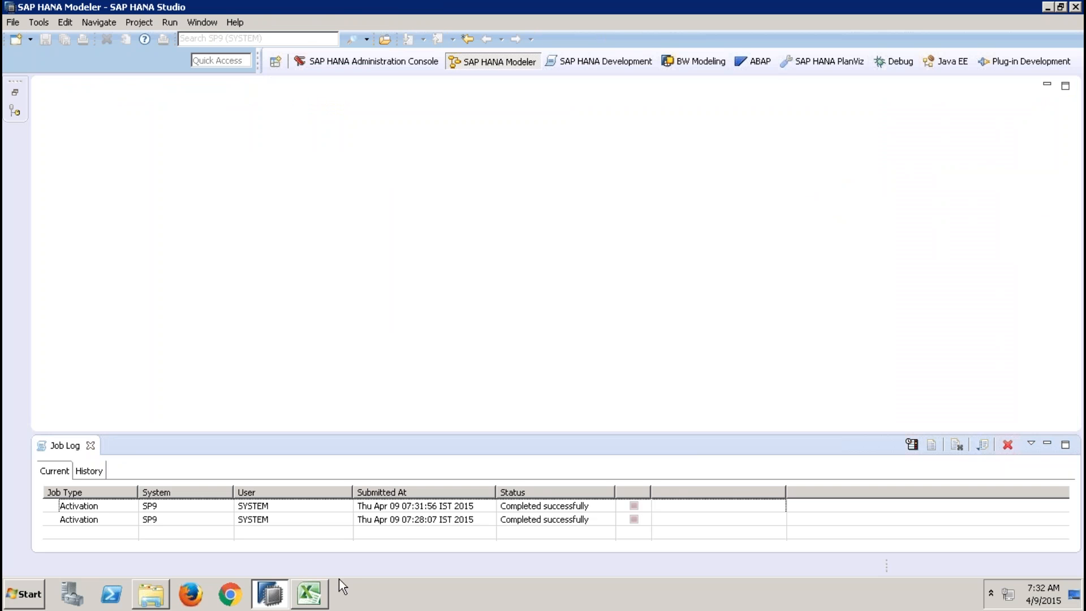
- Switch to the maximized Excel workbook, enter the headers GROSSAMOUNT in M5 and QUANTITY in N5, and widen column M
click(311, 594)
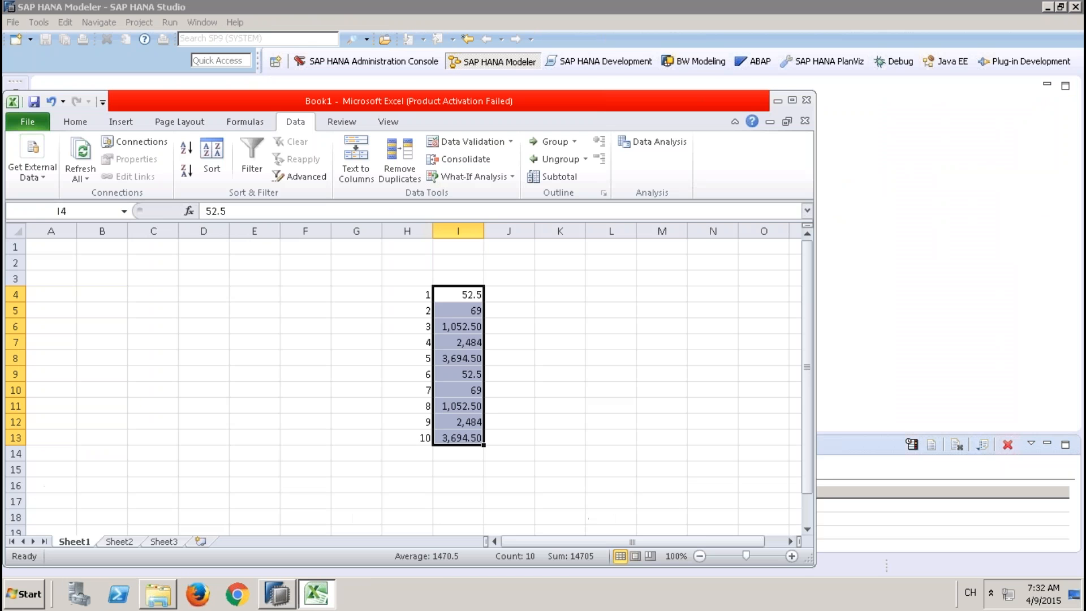
click(792, 101)
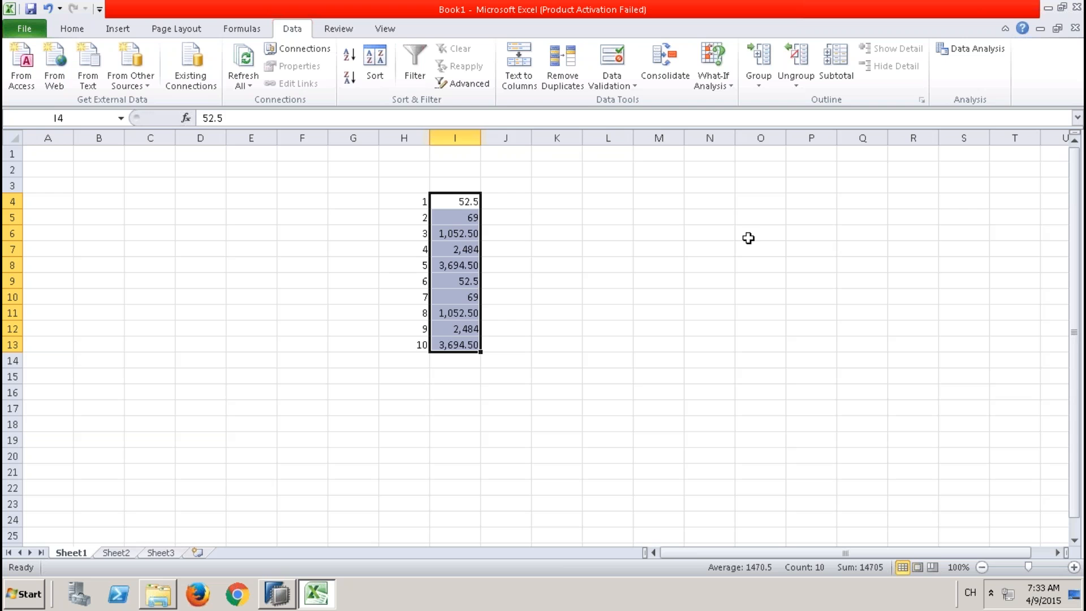
click(655, 218)
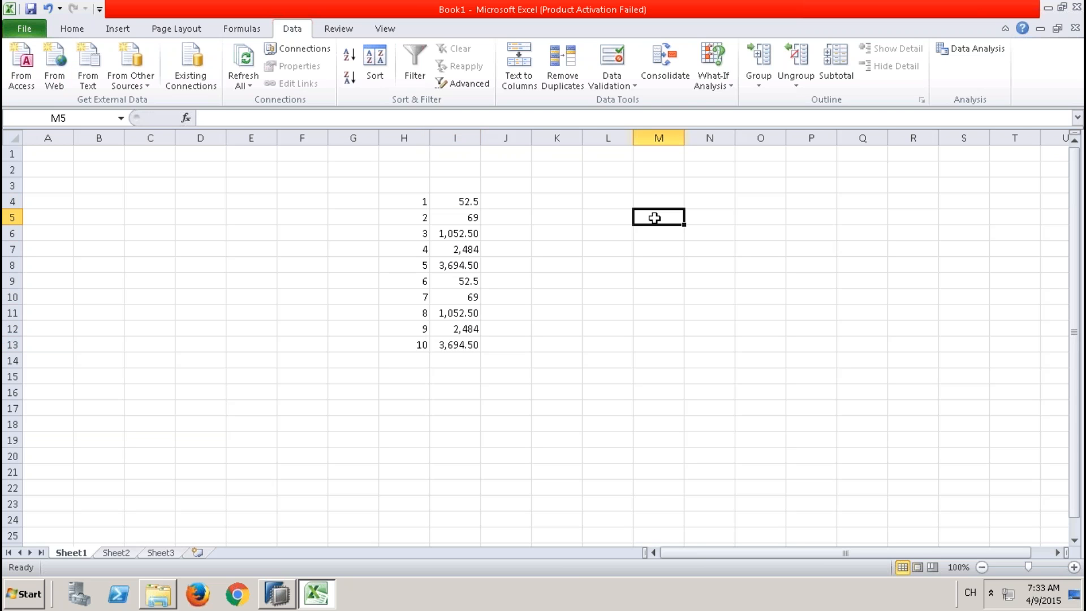
text(GRO)
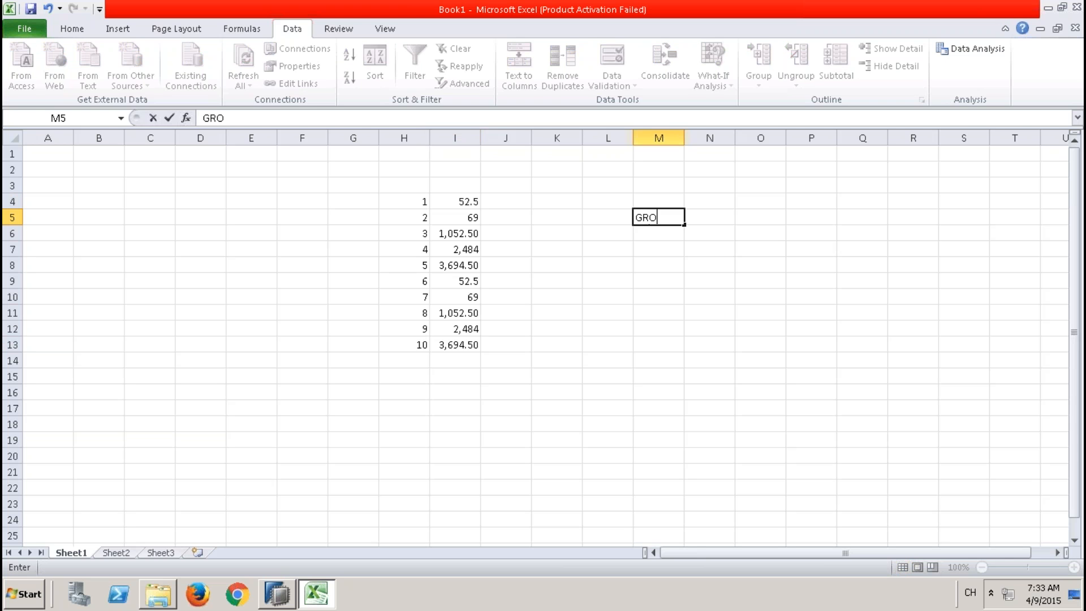
text(SSAMOUNT)
key(Tab)
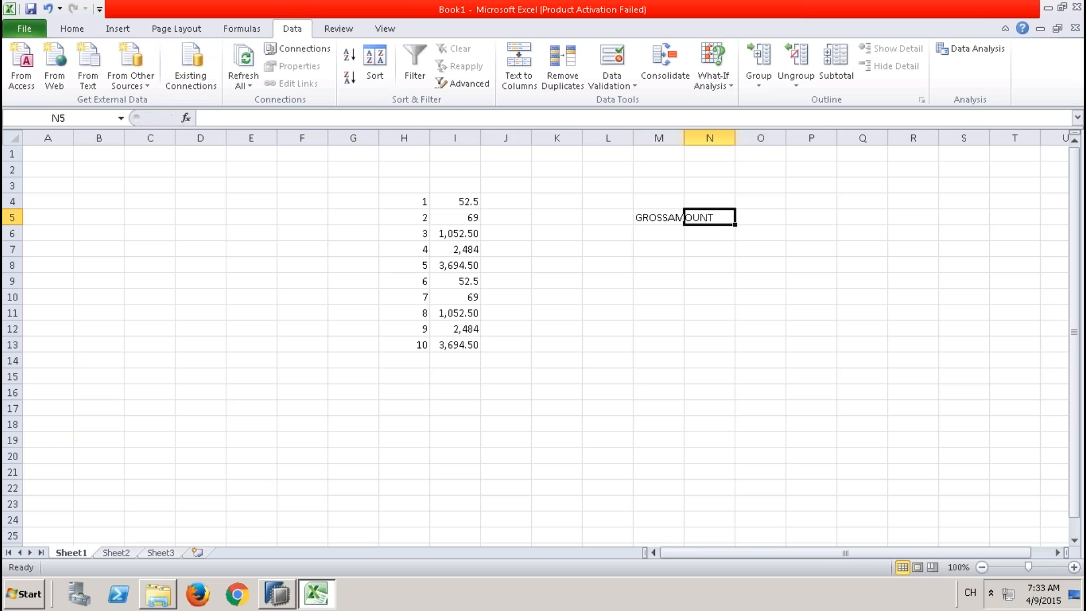
text(QUANTITY)
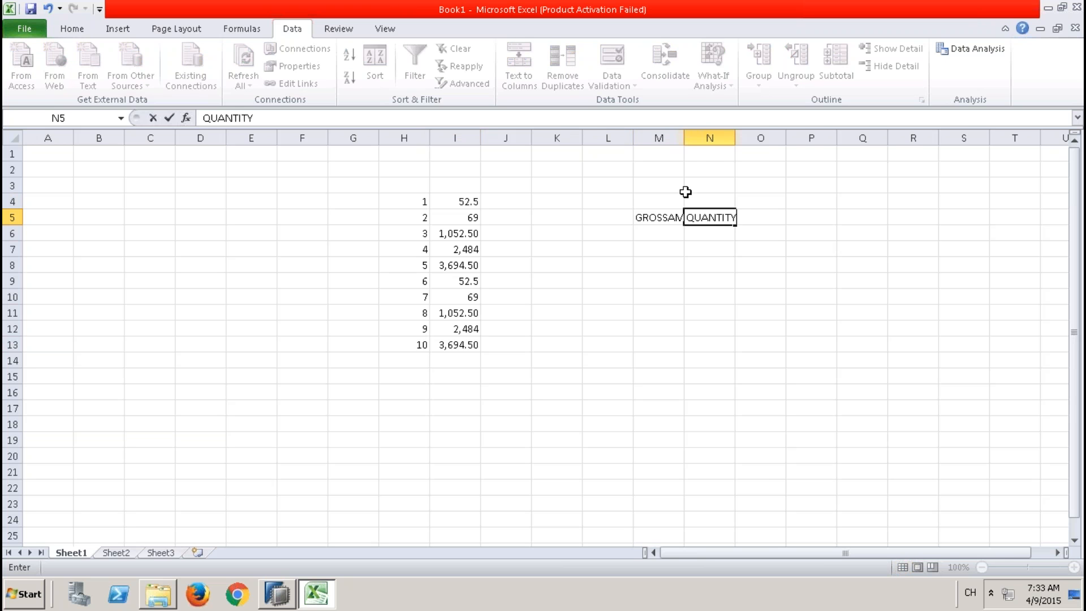
click(678, 138)
drag(683, 138, 717, 138)
- Enter the sample GROSSAMOUNT values 100, 200 and 300 in cells M6 to M8
drag(689, 249, 689, 239)
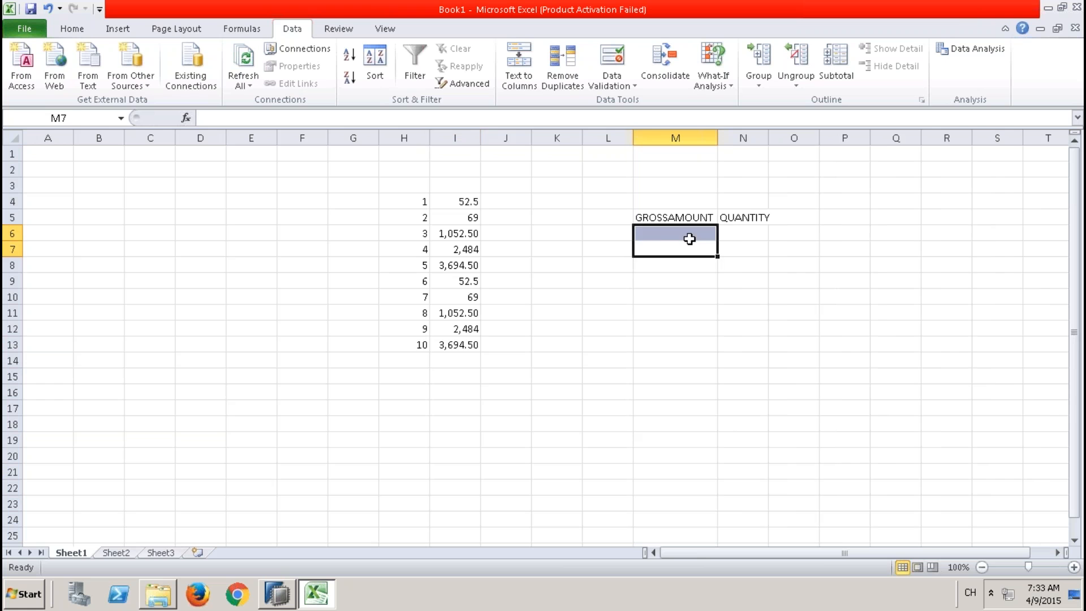
key(Down)
key(Up)
key(Up)
text(100)
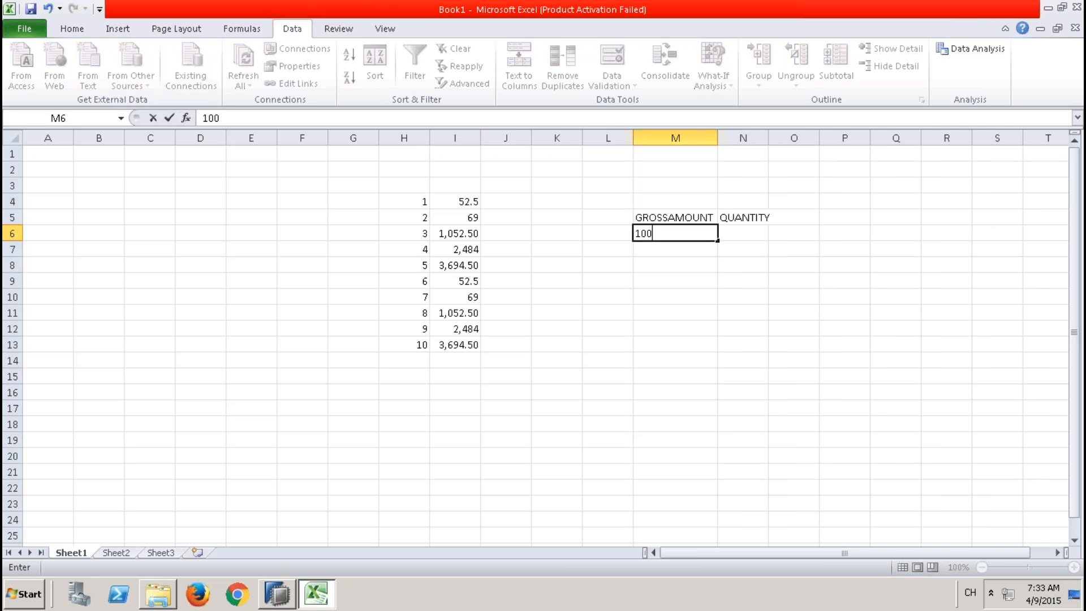
key(Return)
text(200)
key(Return)
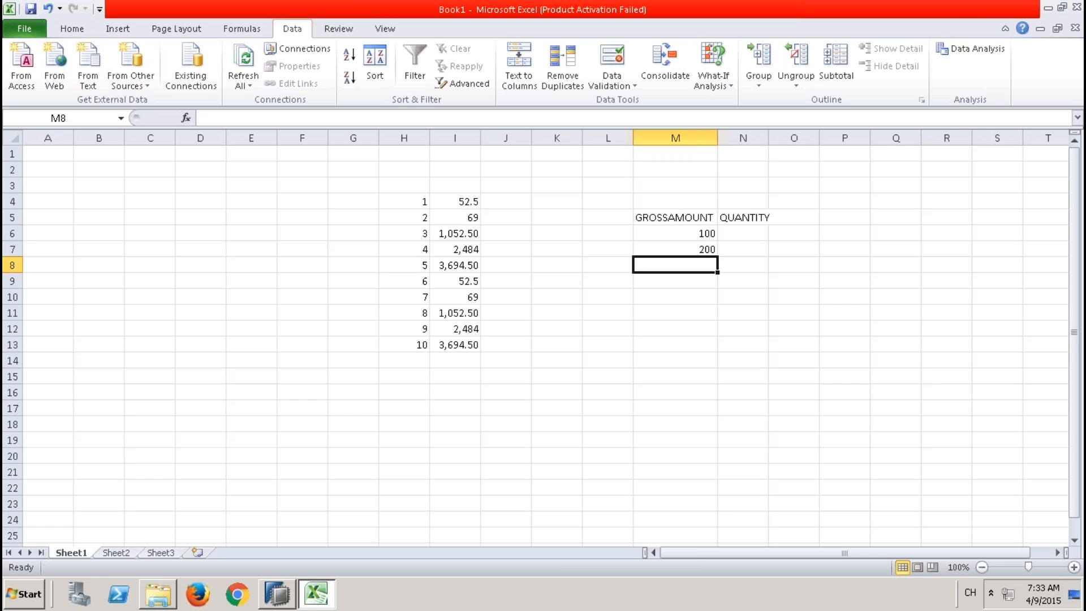
text(300)
click(726, 238)
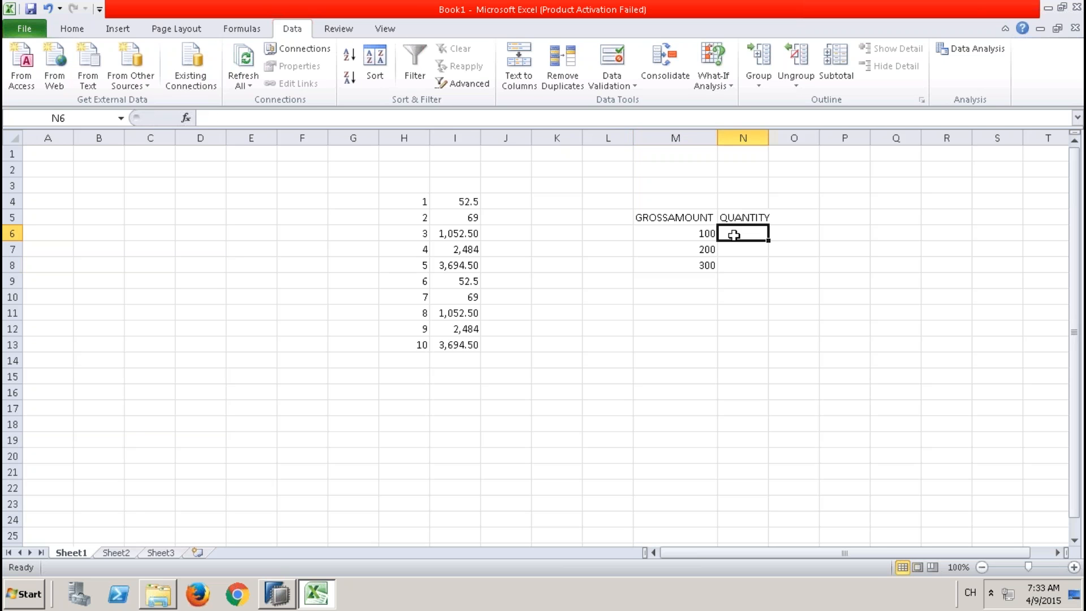
text(2)
key(Return)
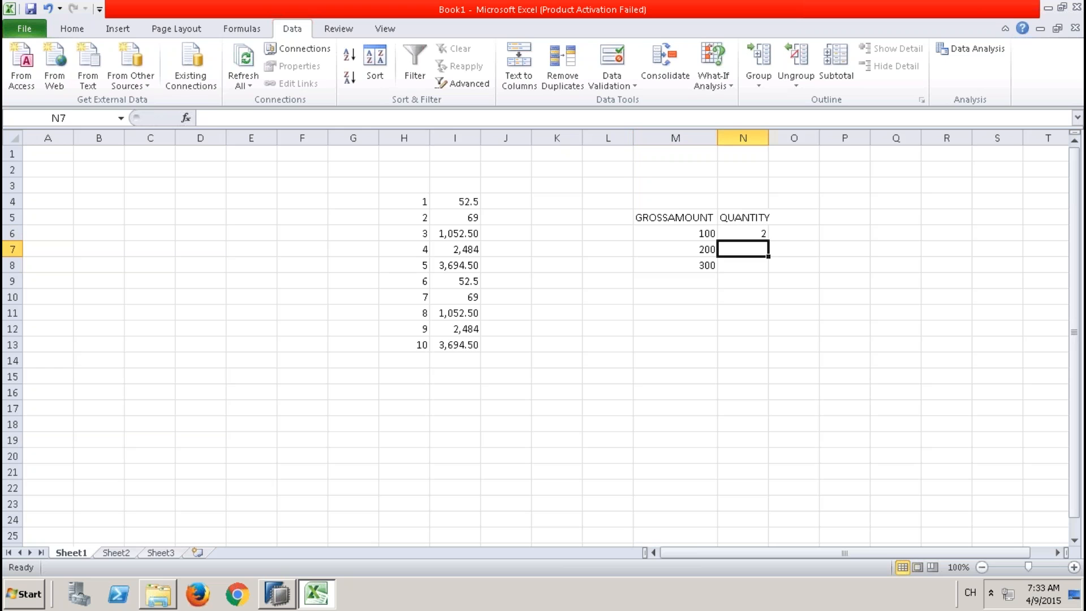
text(3)
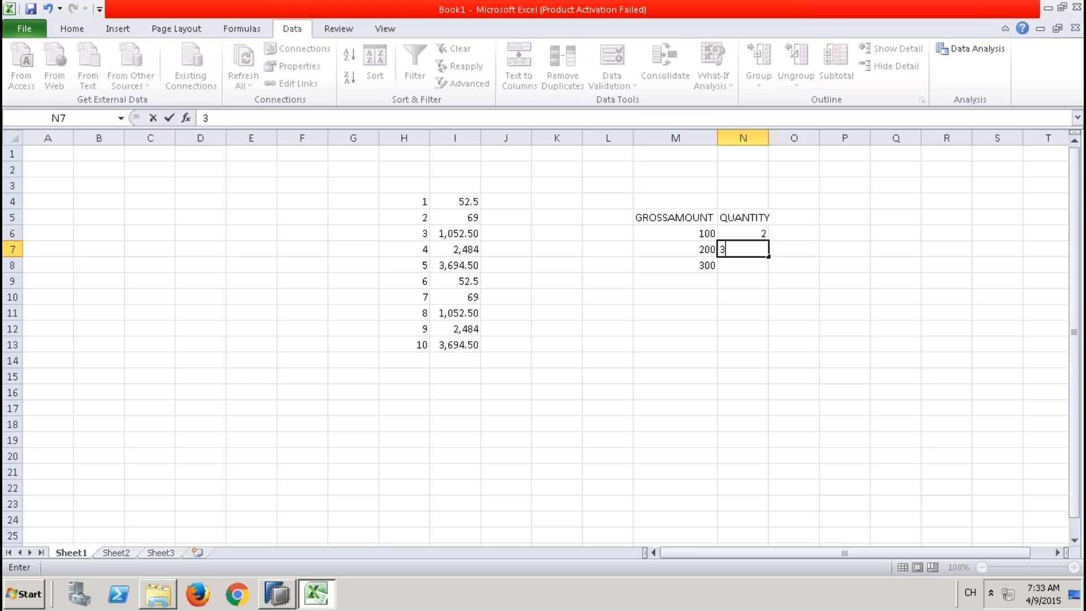
key(Up)
key(Up)
text(1)
key(Return)
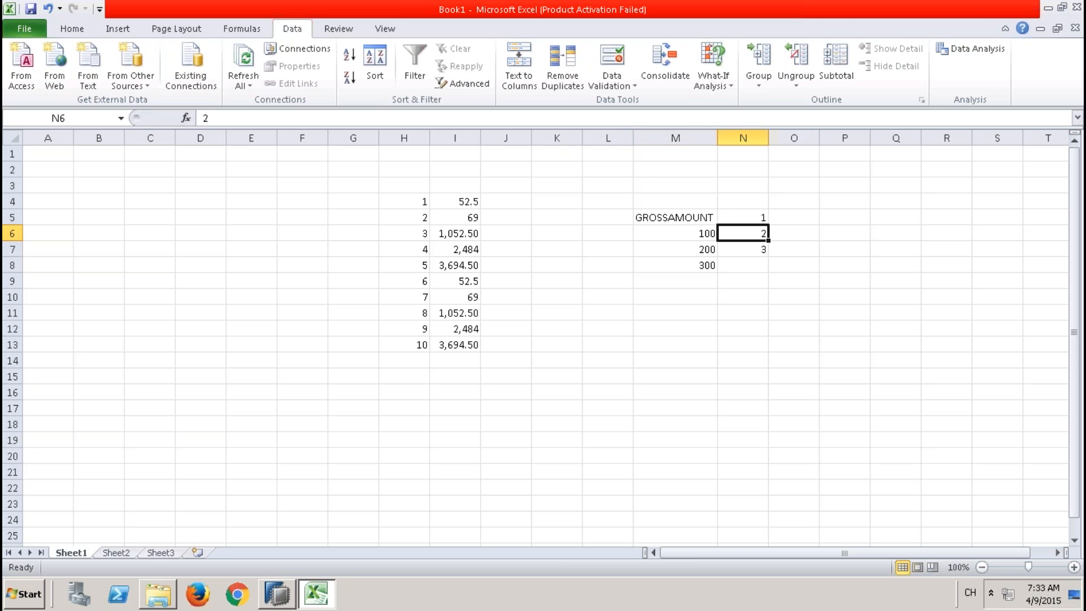
- Set the header in N5 to QTY and enter the quantities 1, 2 and 3 in N6 to N8
key(Up)
text(QTY)
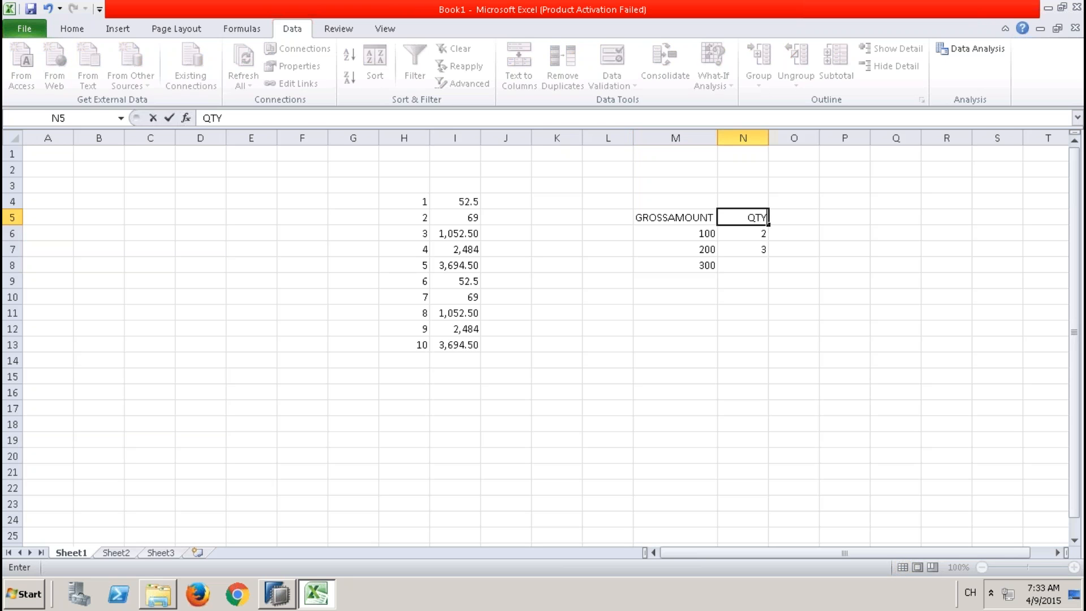
key(Return)
text(1)
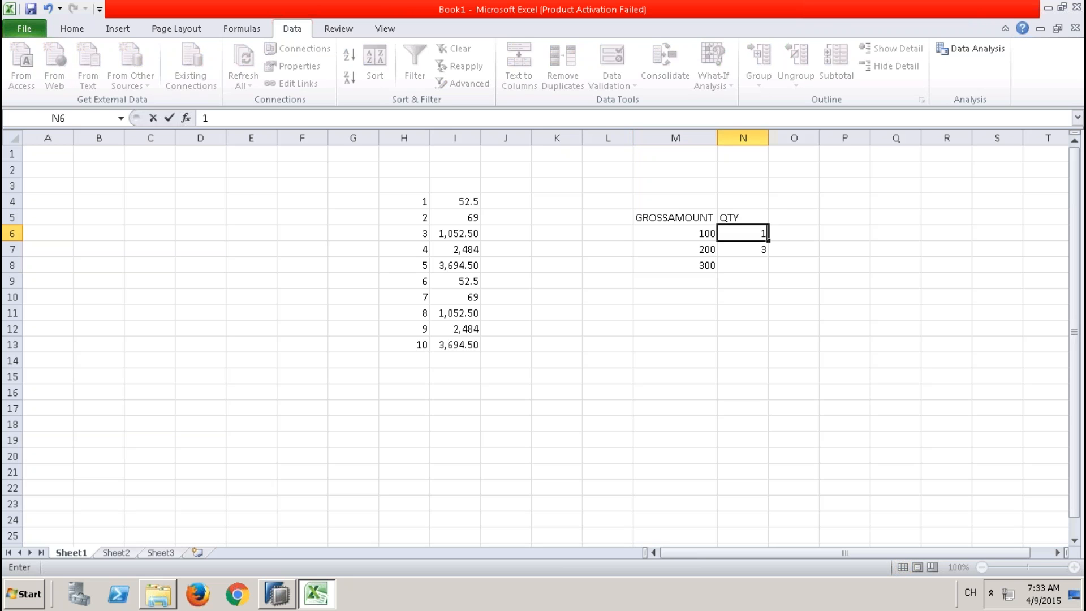
key(Return)
text(2)
key(Return)
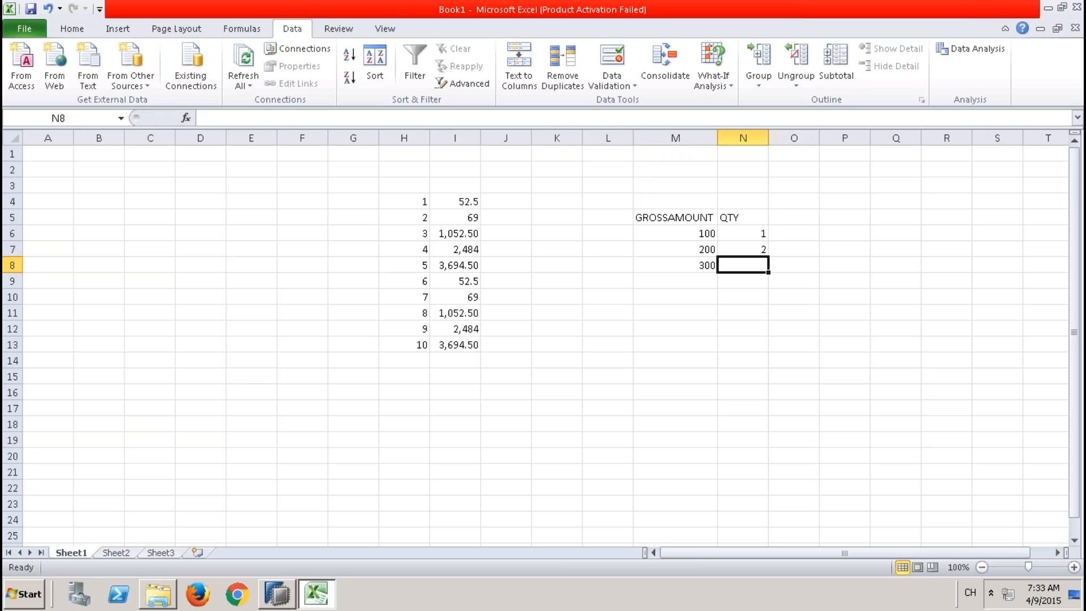
text(3)
key(Return)
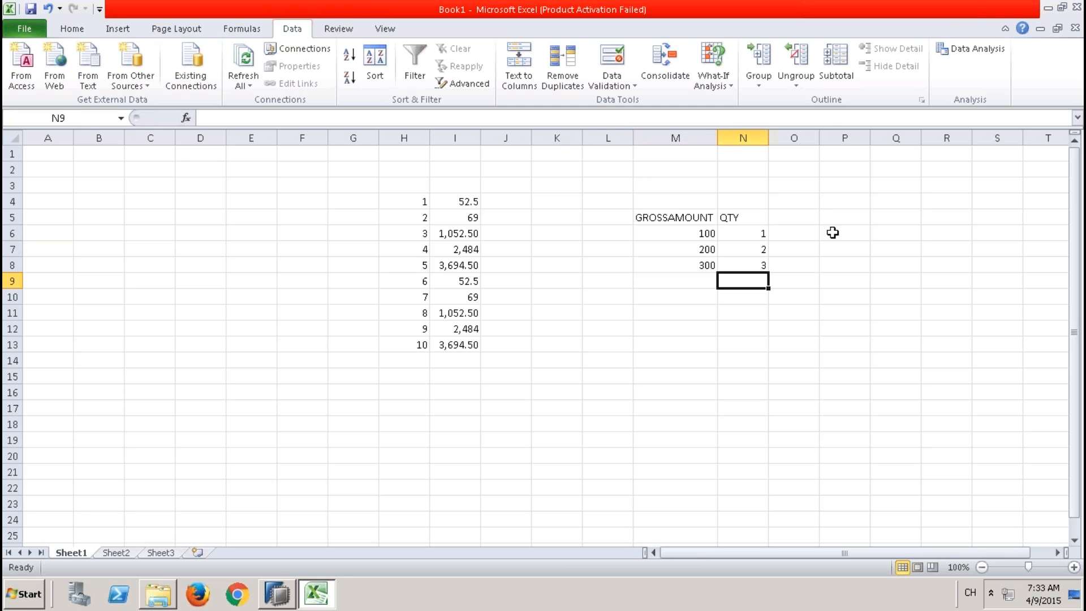
- Add an ASP column with its header in O5 and the value 100 in each of O6, O7 and O8
click(810, 220)
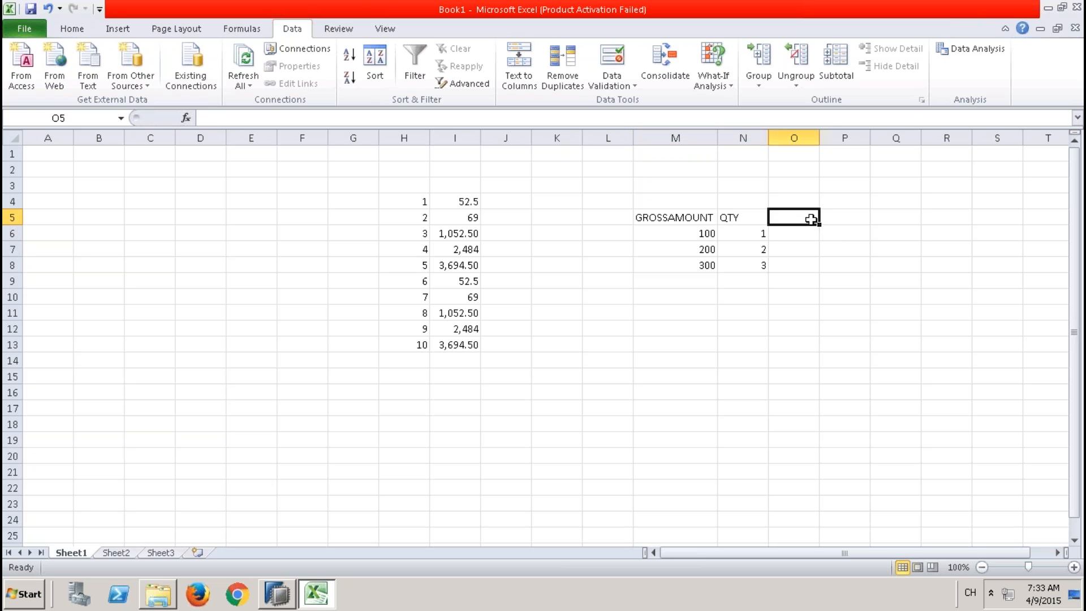
text(ASP)
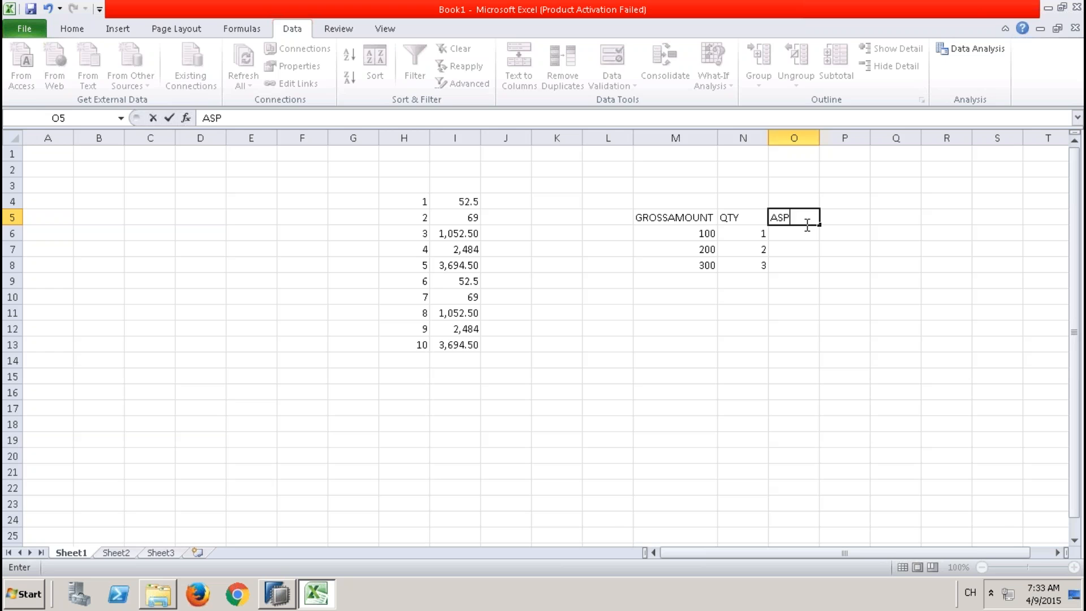
key(Return)
click(695, 232)
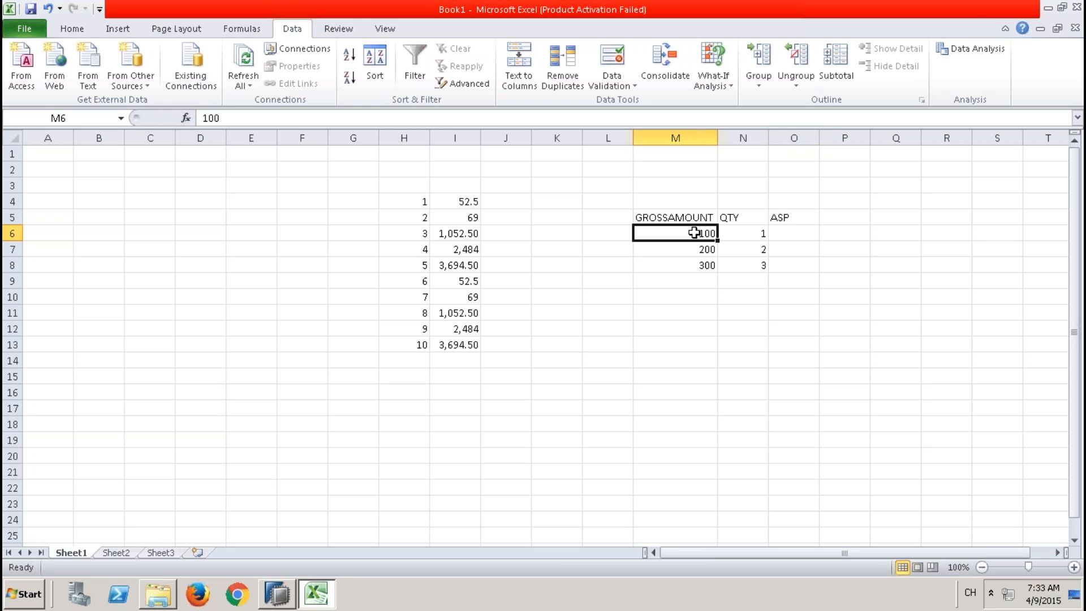
click(744, 230)
click(795, 232)
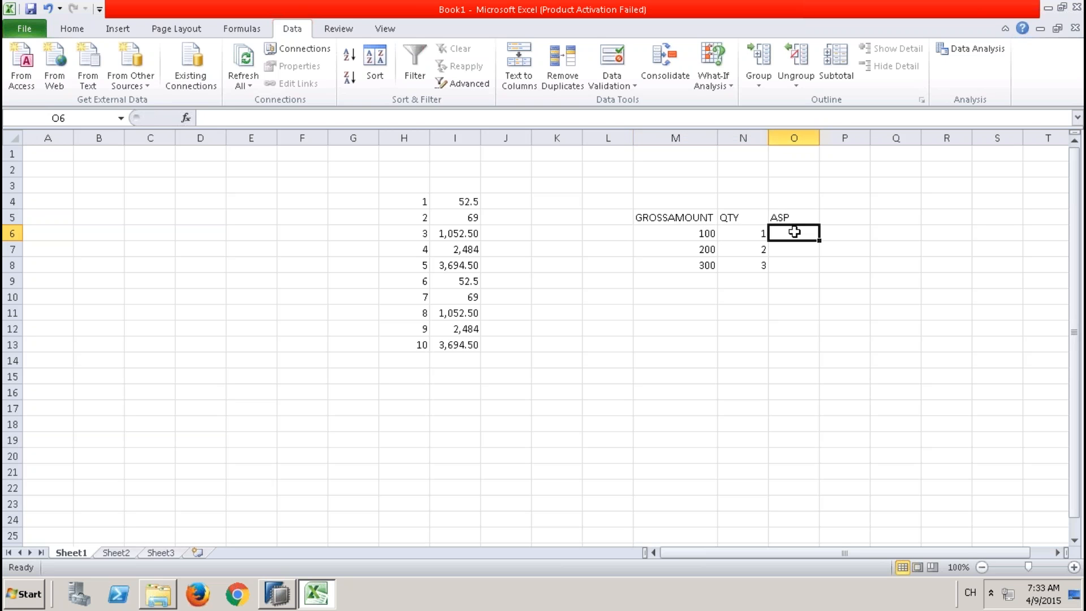
text(100)
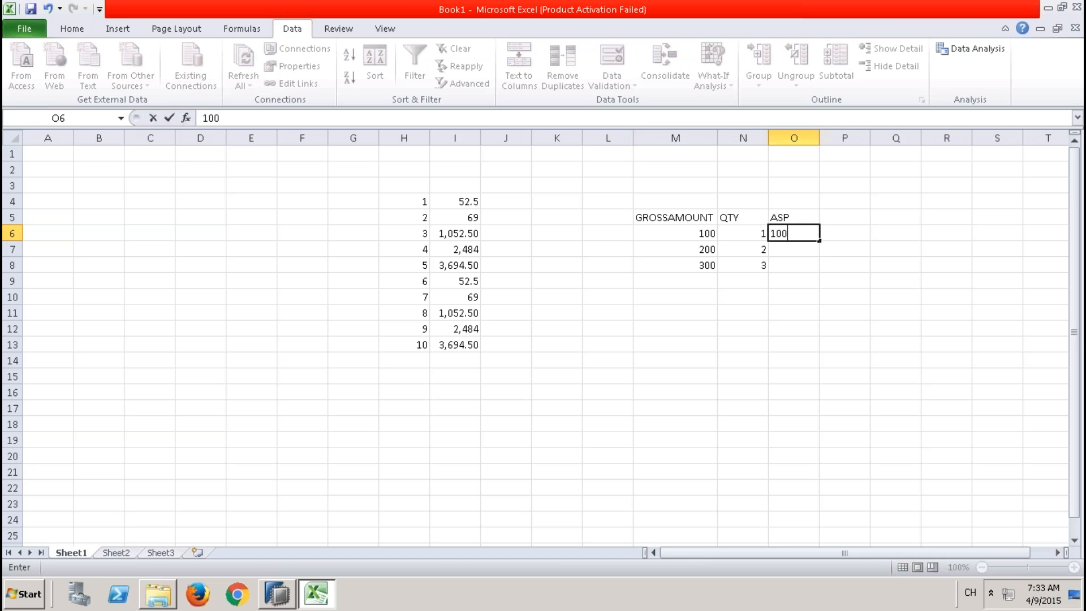
key(Return)
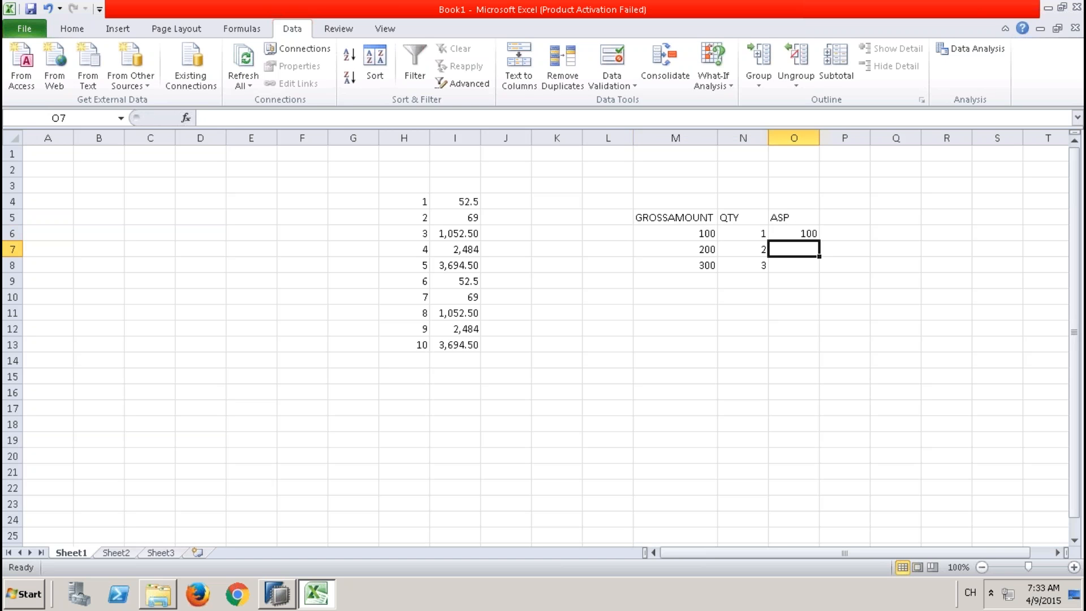
text(2)
key(BackSpace)
text(100)
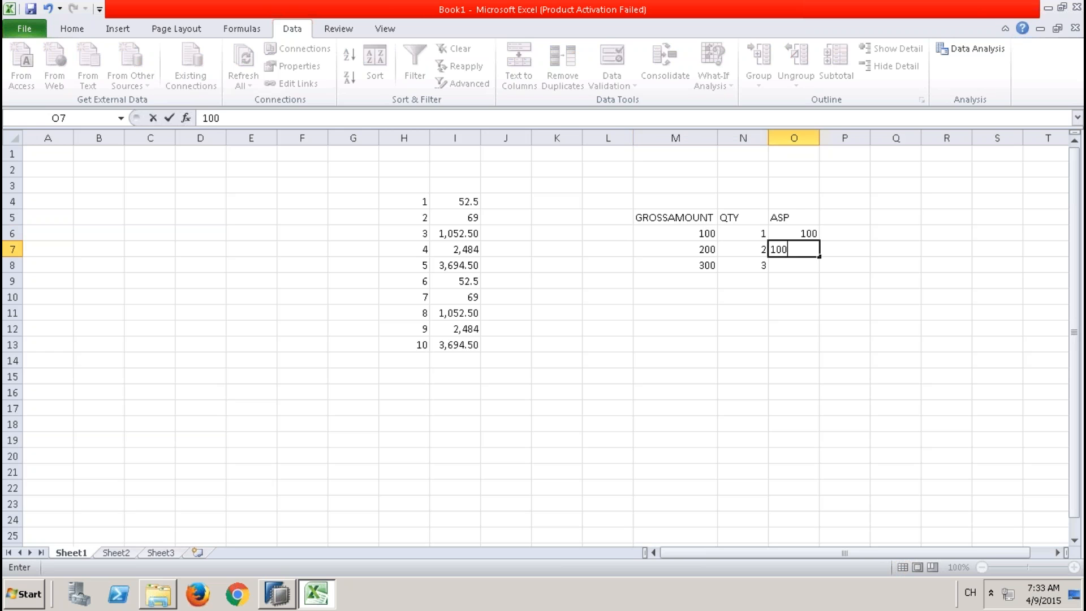
key(Return)
text(100)
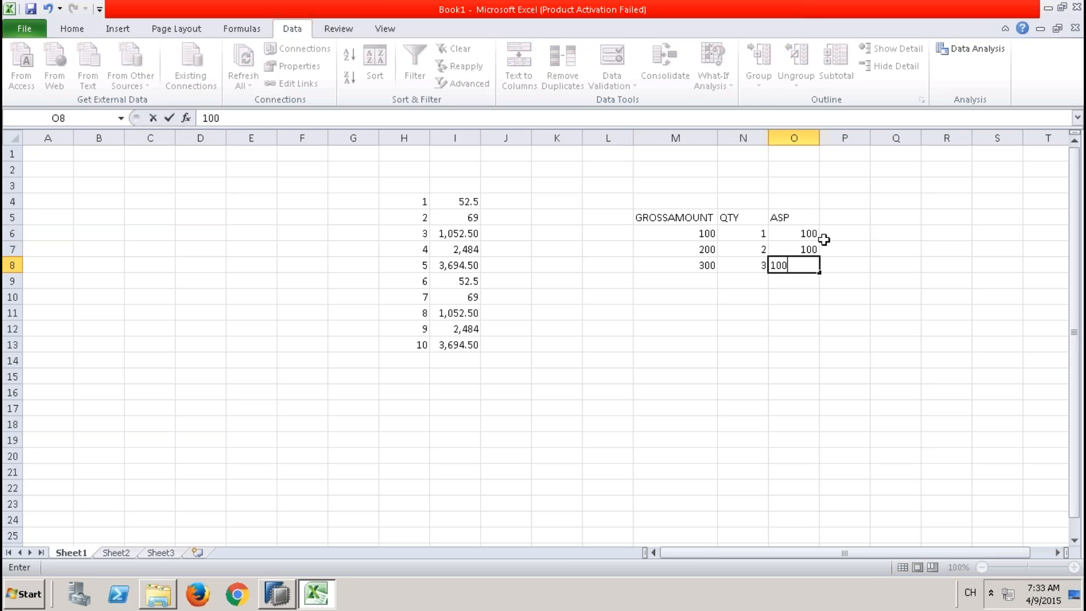
click(841, 244)
- Check the sum of the ASP values in O6:O8
click(807, 233)
shift+click(810, 261)
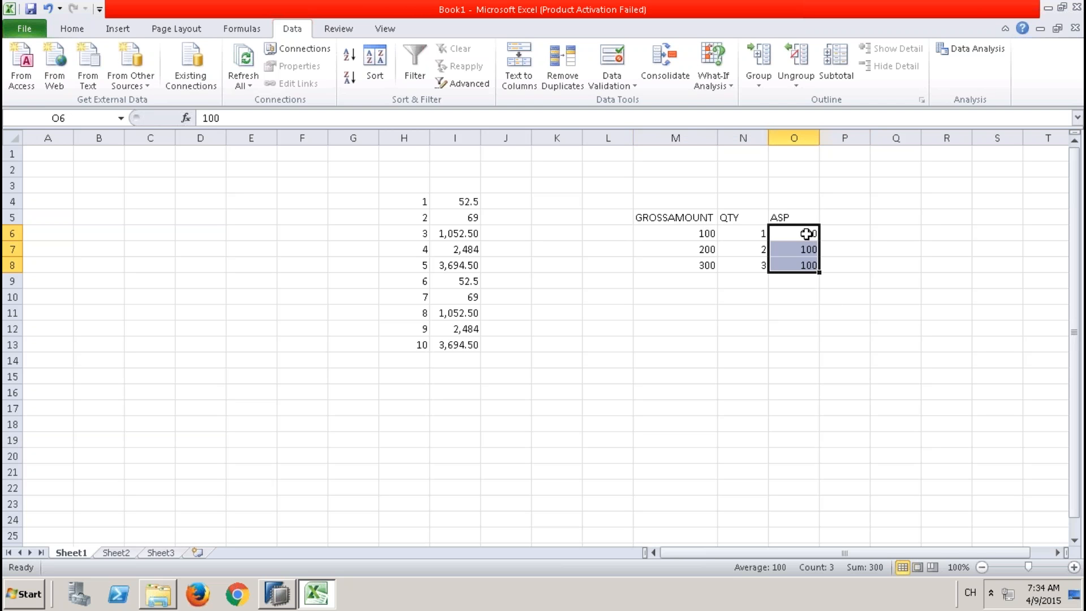
drag(808, 236, 810, 263)
click(848, 218)
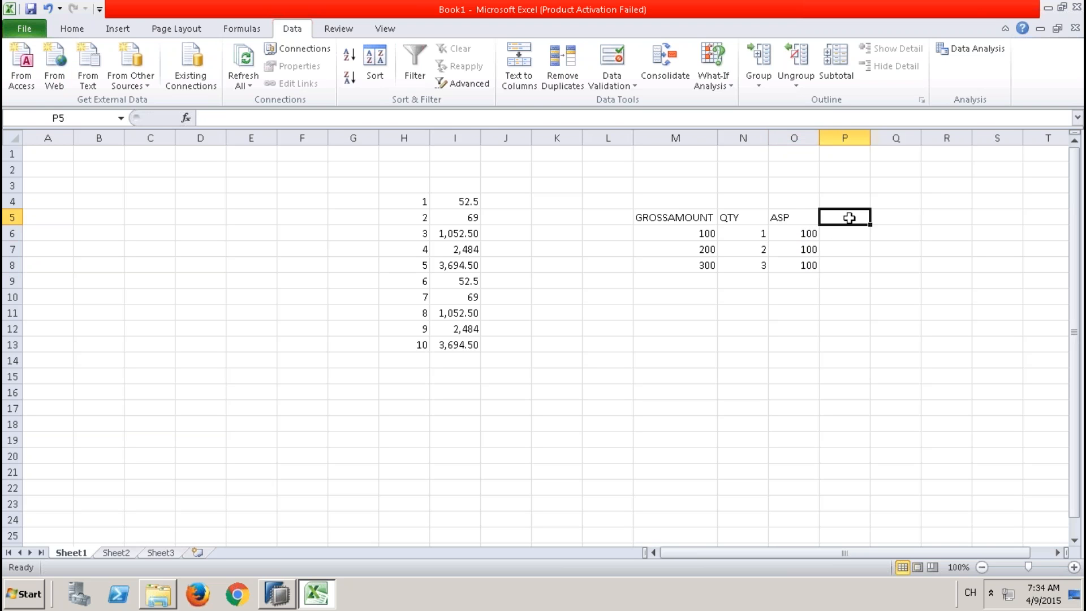
- Check the sum of the GROSSAMOUNT values in M6:M8 and enter the total 600 in P6
click(700, 235)
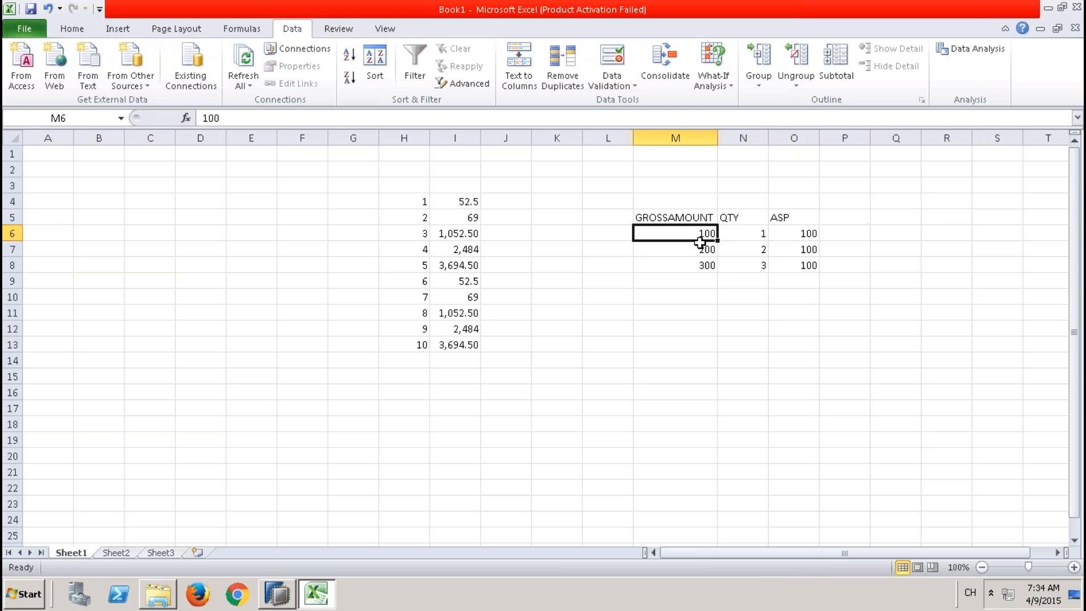
drag(701, 242, 701, 265)
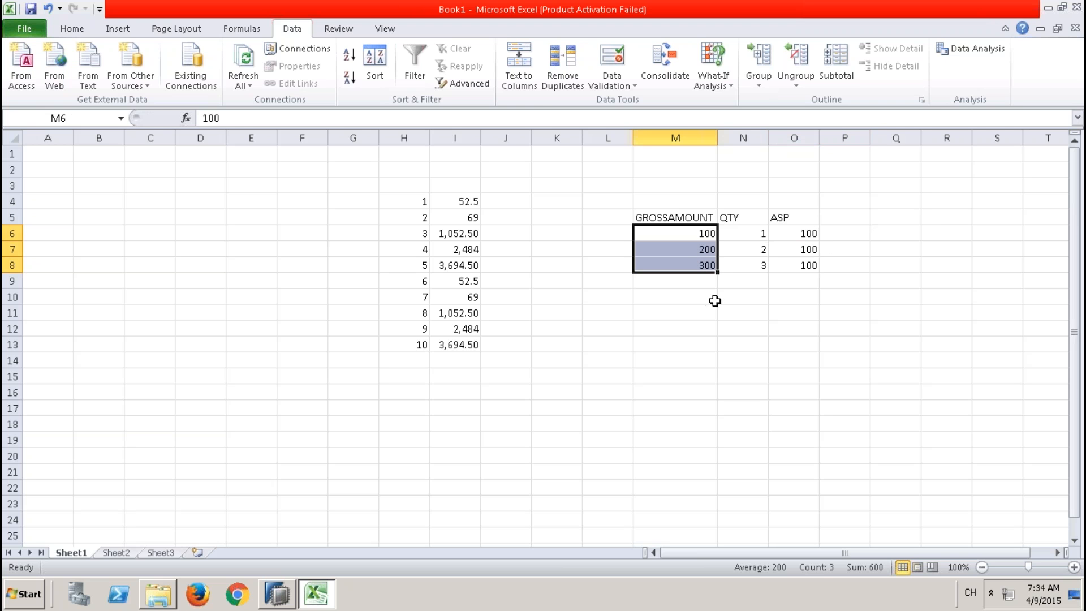
click(858, 228)
text(600)
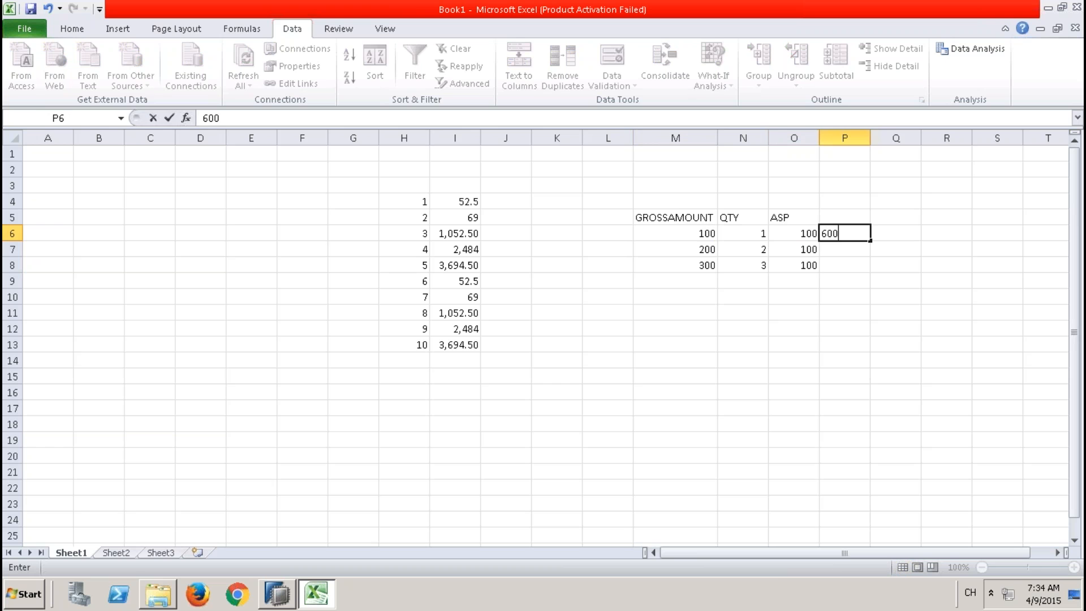
key(Tab)
- Check the sum of the QTY values in N6:N8, then enter the total 6 in Q6 and the resulting ASP 100 in R6
drag(761, 233, 762, 266)
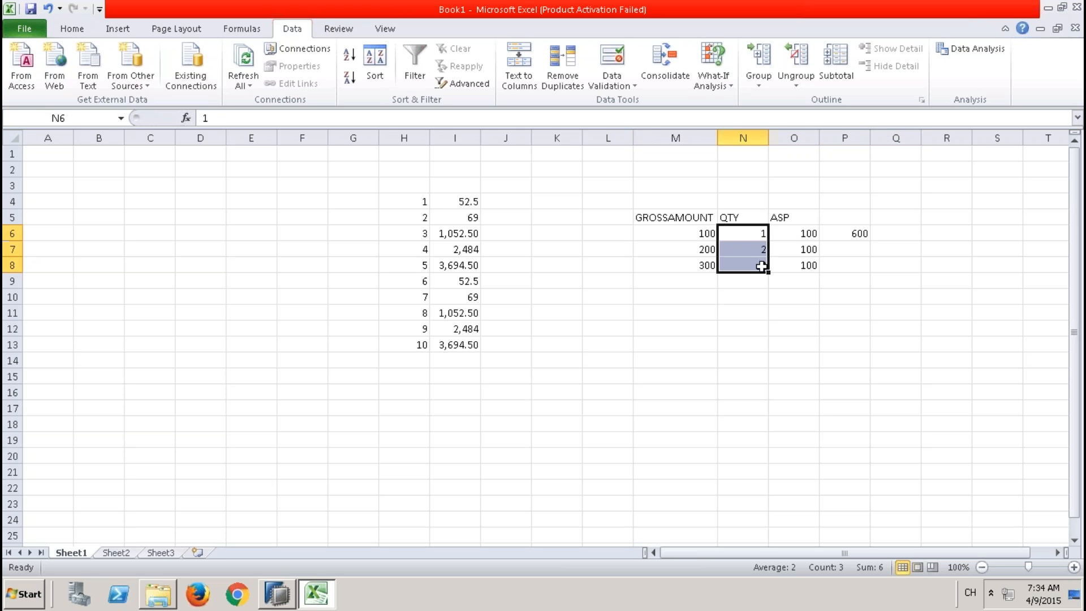
click(907, 232)
text(6)
key(Tab)
text(100)
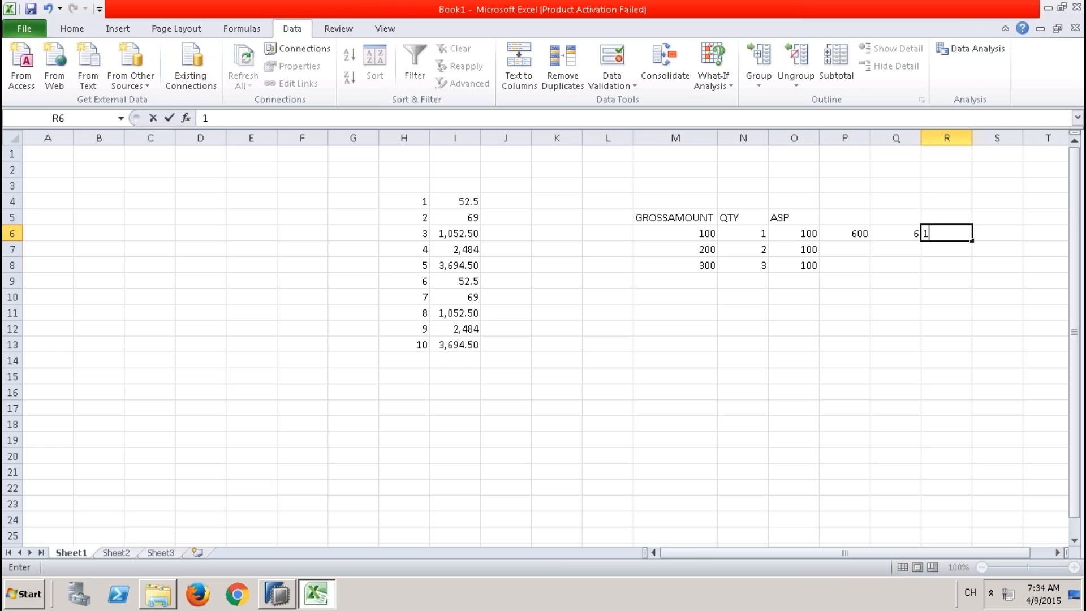
click(908, 327)
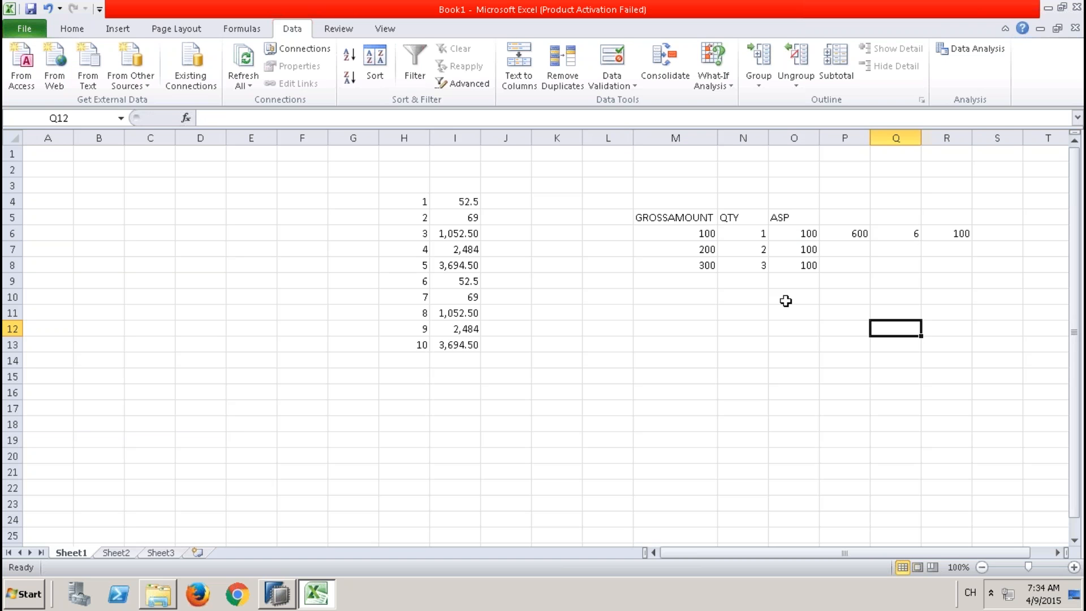
- Review the GROSSAMOUNT and QTY data in M5:N8 and the sum of the values in I4:I13
drag(702, 224, 747, 263)
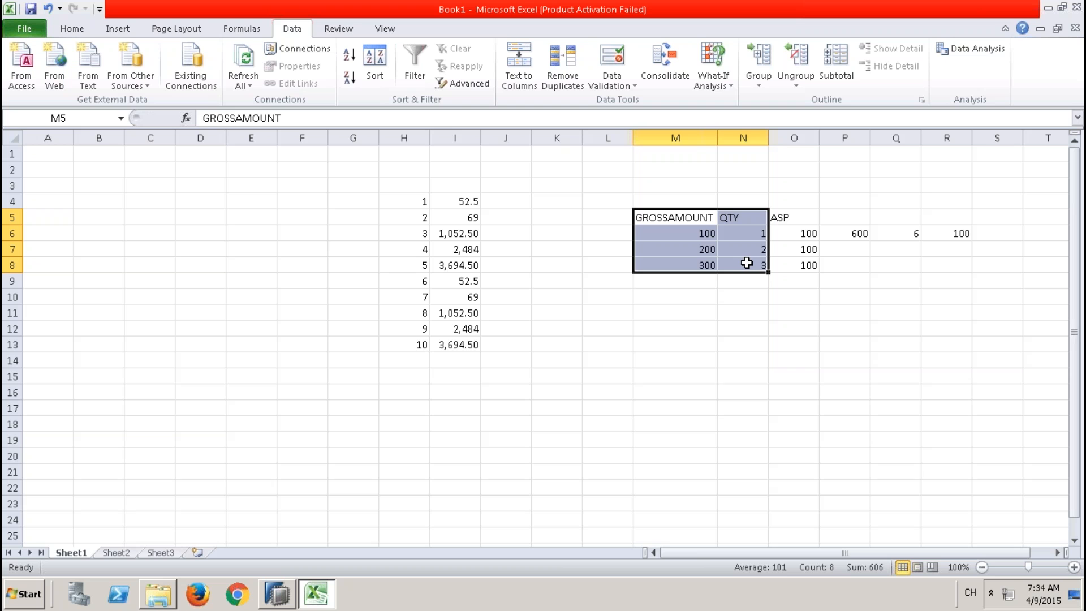
click(474, 202)
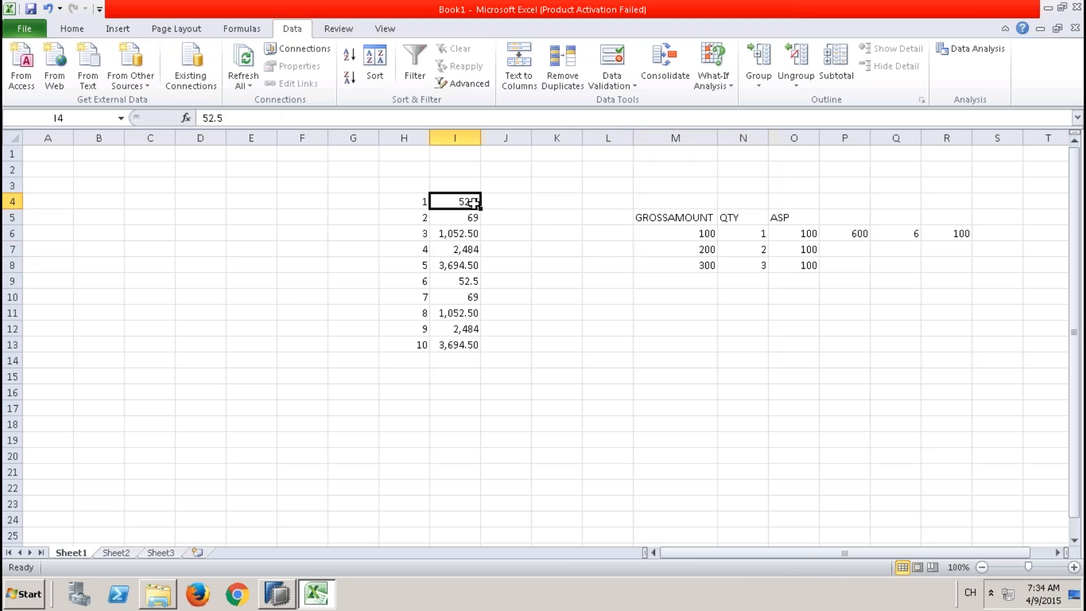
drag(474, 203, 467, 350)
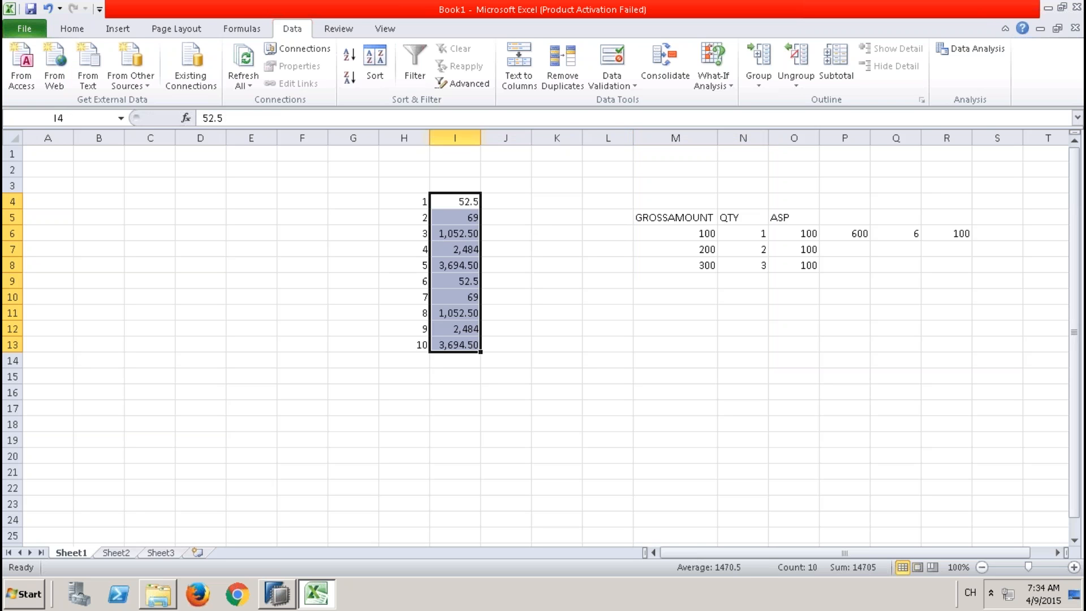
- Enter the column labels C1, C2, C3C, 4C, 5 and KF across row 16 from E16 to J16
click(249, 399)
text(C1)
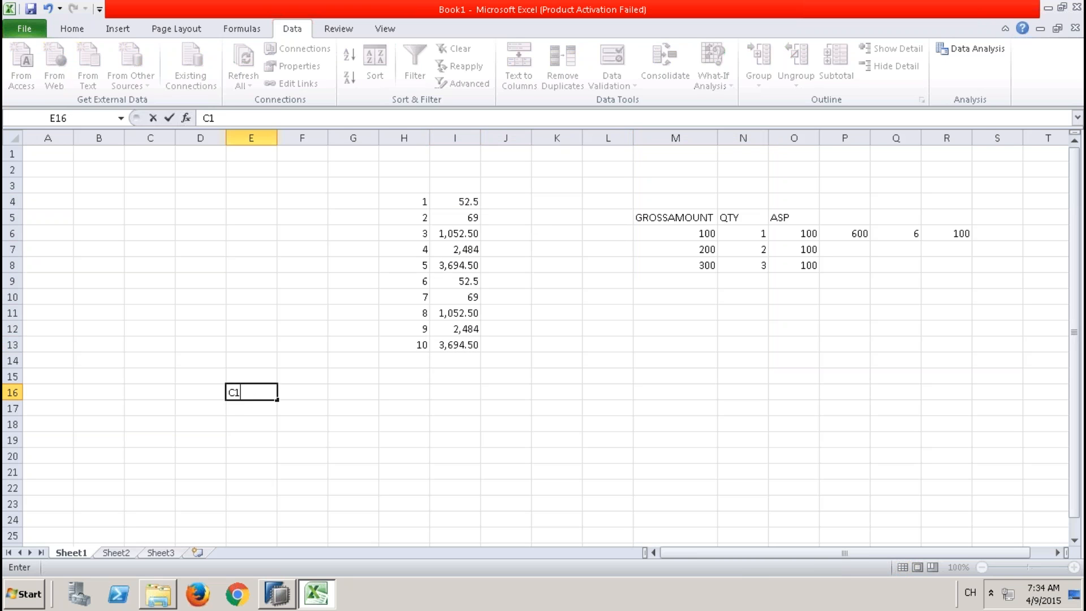
key(Tab)
text(C2)
key(Tab)
text(C3C)
key(Tab)
text(4C)
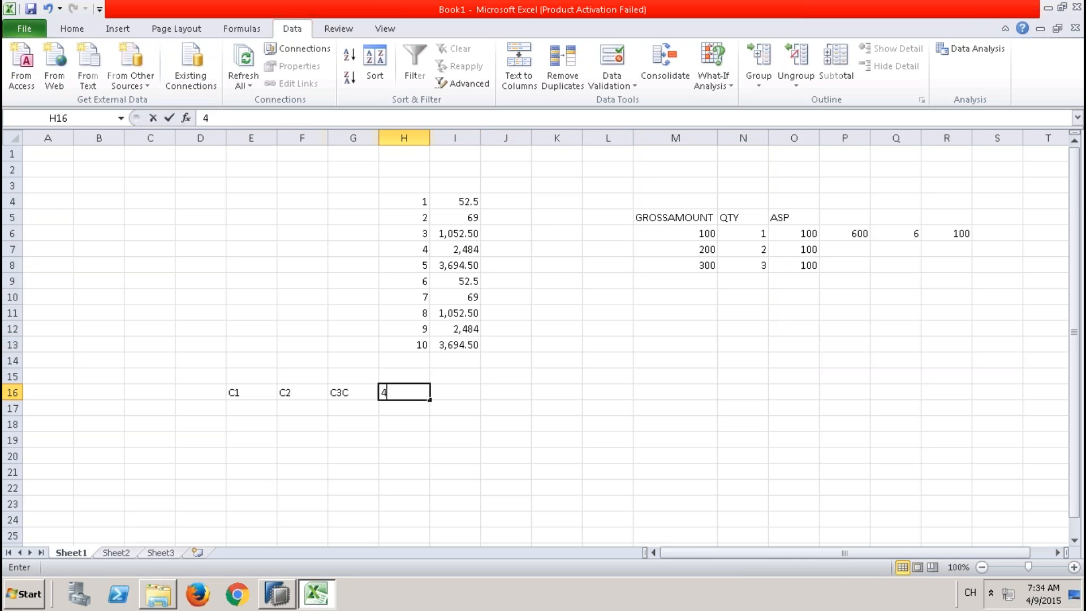
key(Tab)
text(5)
key(Tab)
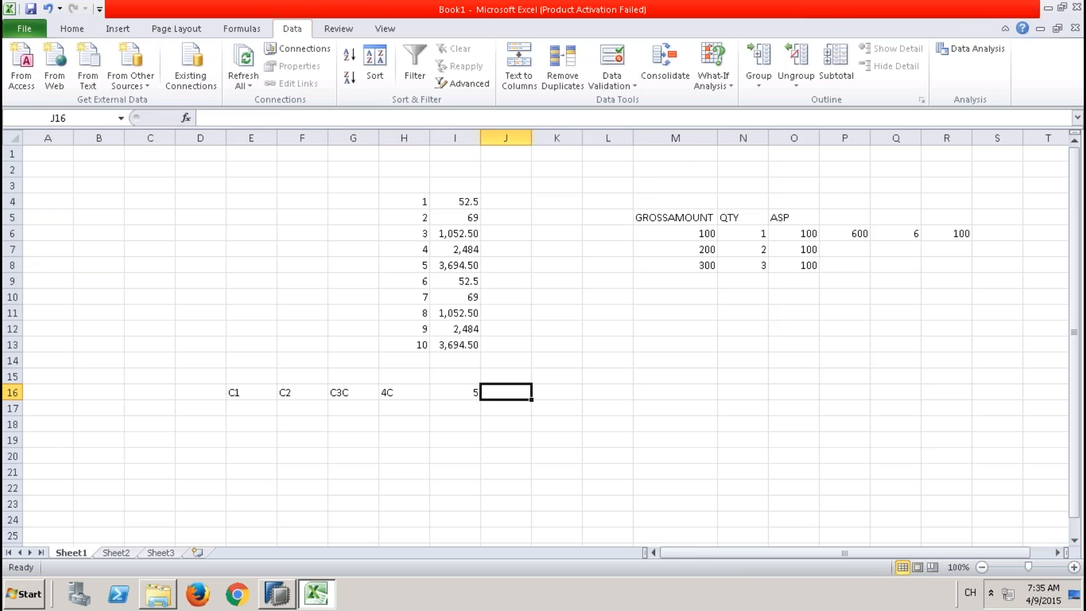
text(K)
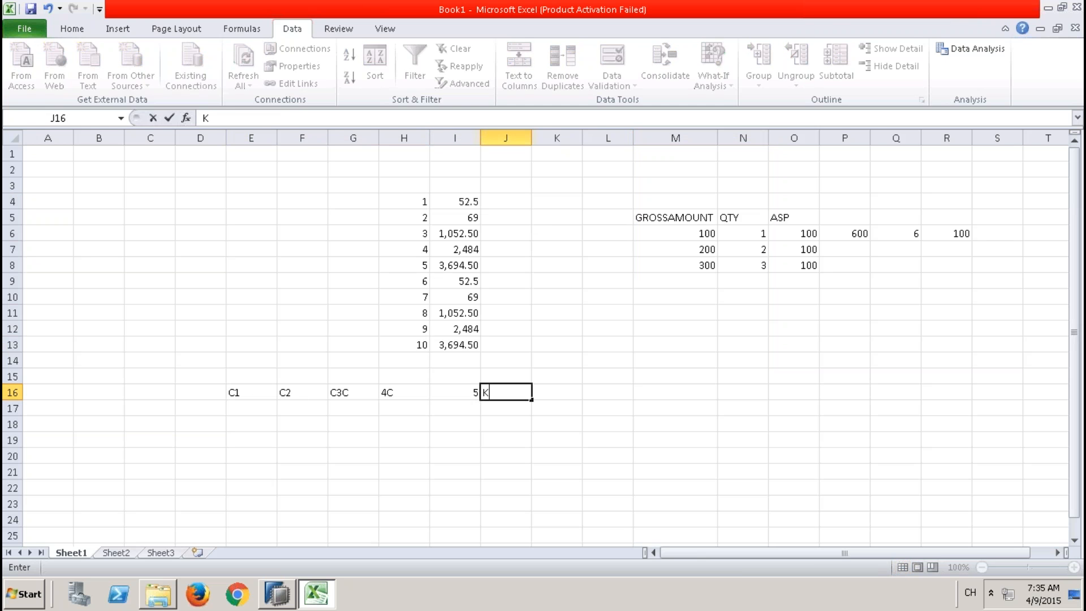
text(F)
click(550, 440)
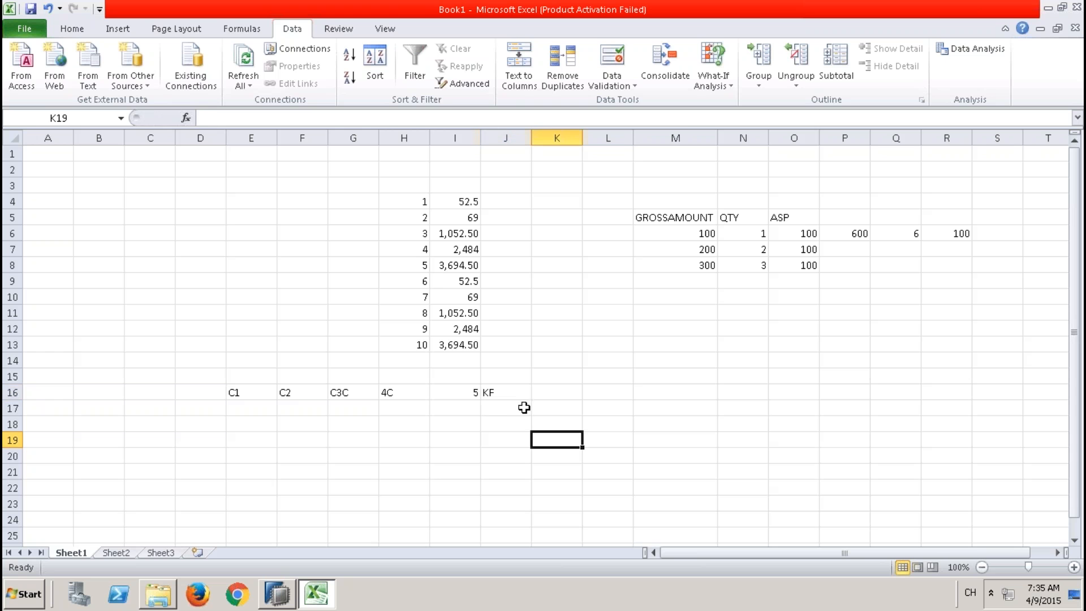
- Review the KF column range J16:J22 against the characteristic labels in row 16
click(514, 394)
shift+click(511, 491)
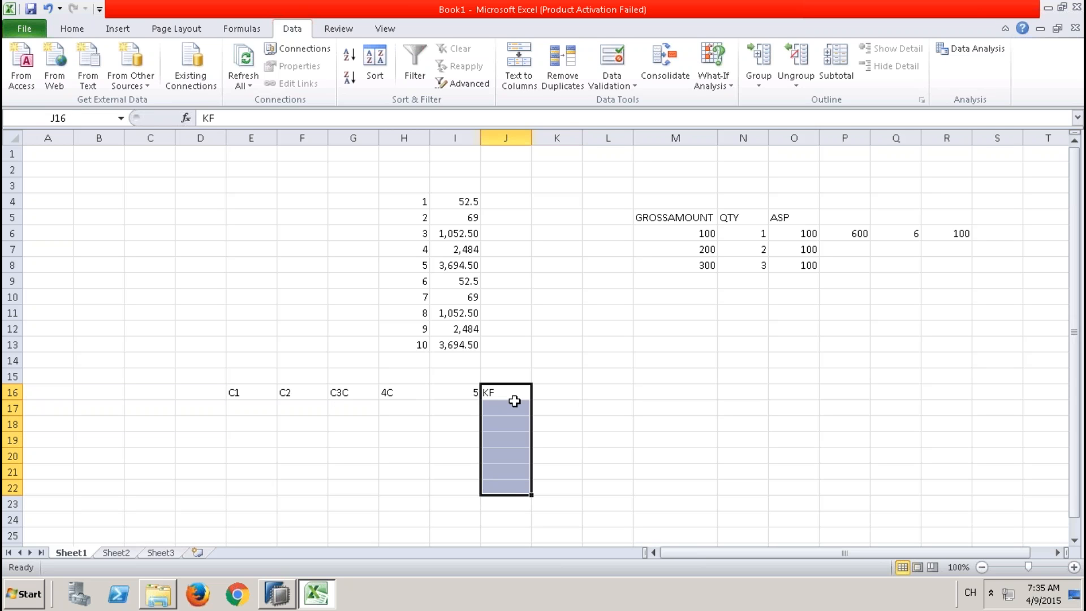
drag(509, 392, 510, 492)
click(388, 391)
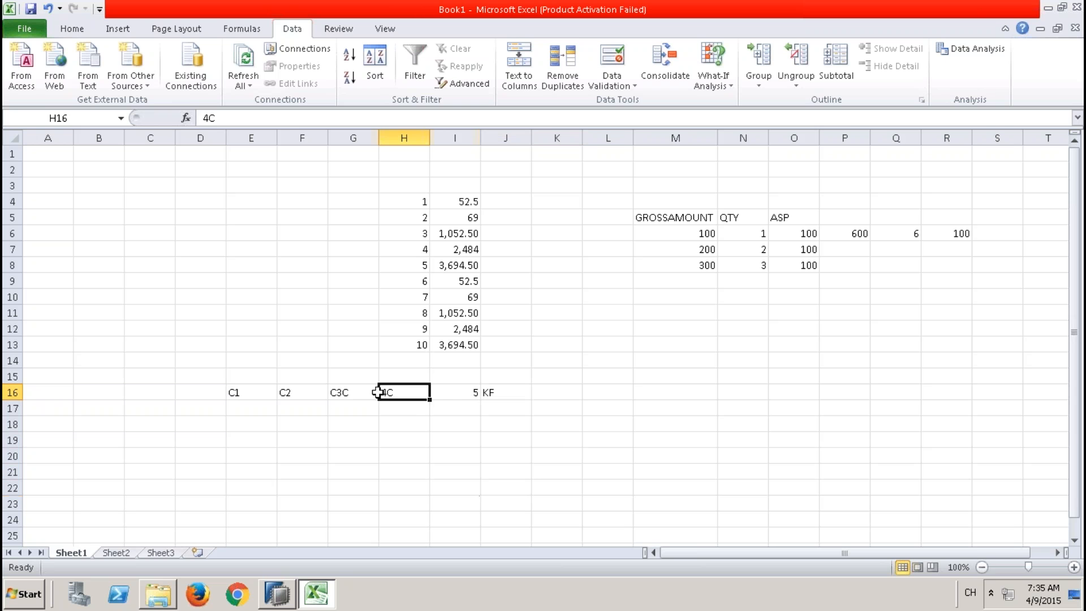
click(353, 390)
click(300, 390)
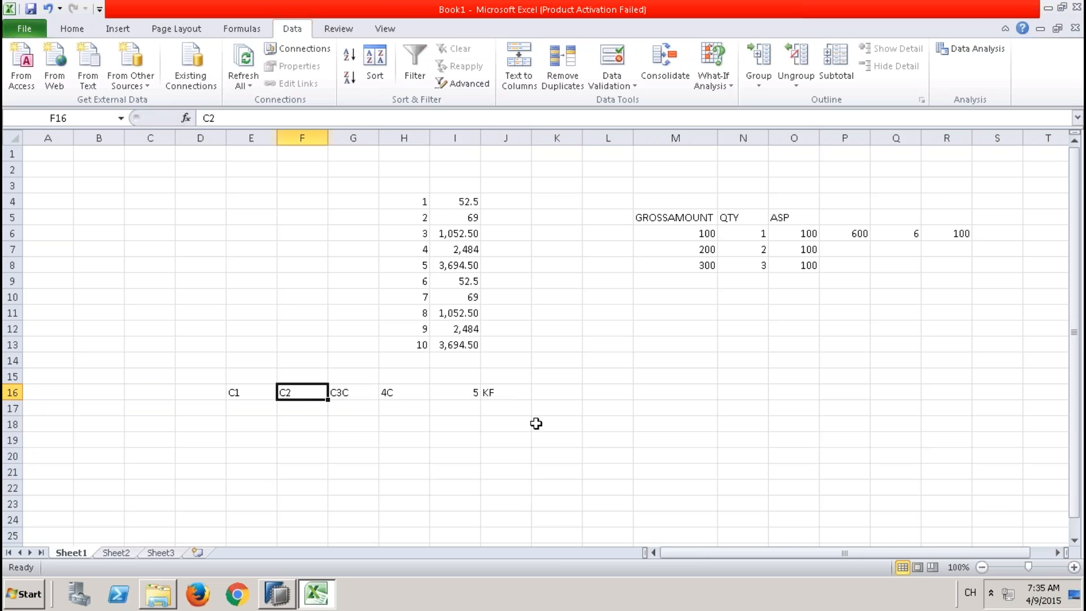
click(499, 390)
shift+click(515, 488)
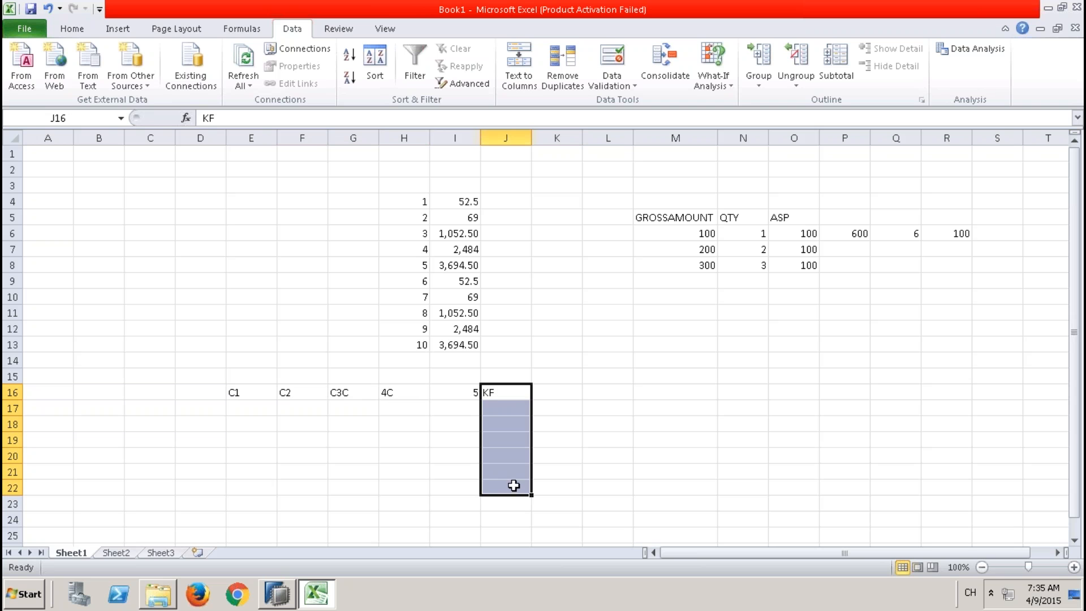
- Replace the row 16 labels with PRICE in J16, OERDERID in E16 and PRODUCT in F16
click(519, 389)
text(PRICE)
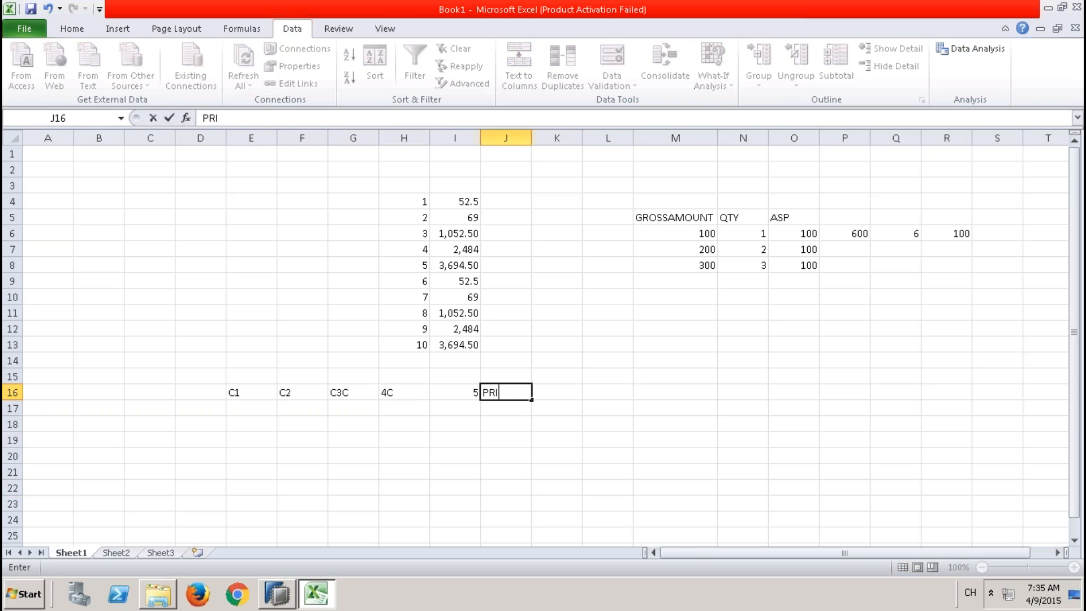
click(250, 392)
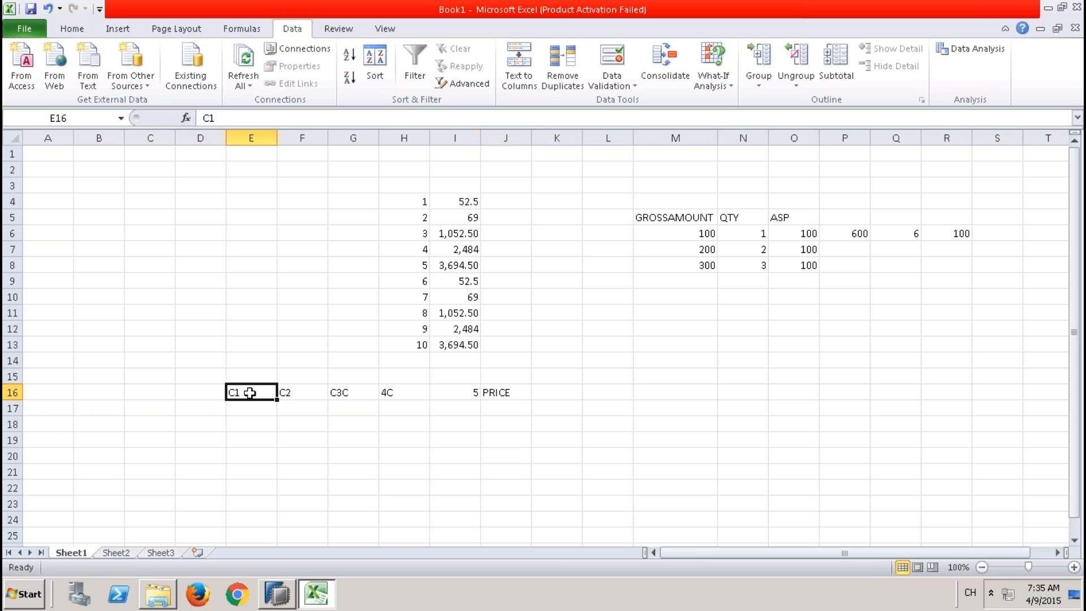
text(OED)
key(BackSpace)
text(RDERID)
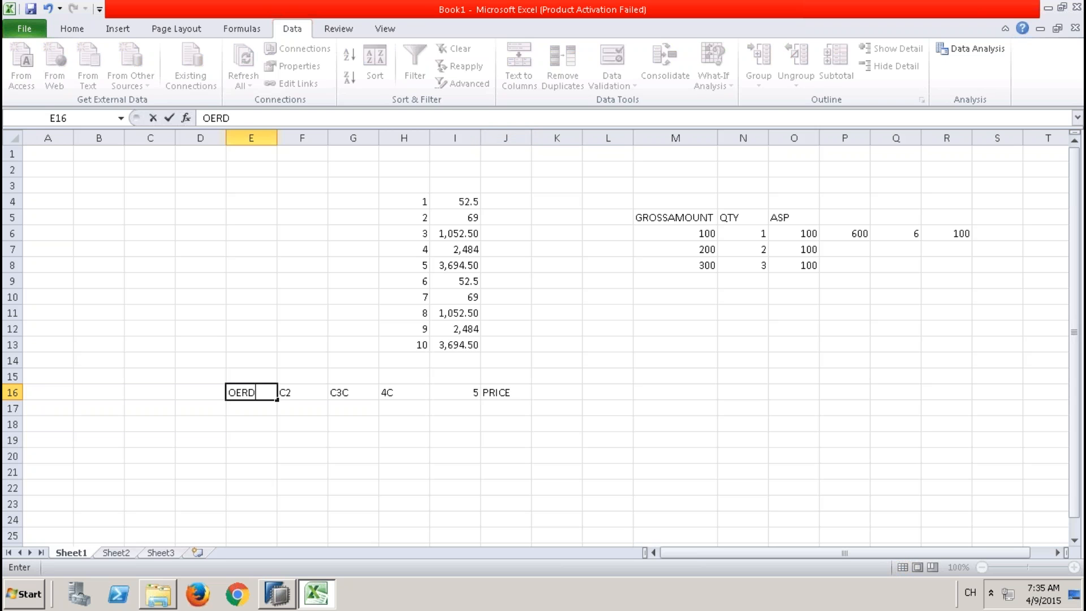
key(Tab)
text(PRODUCT)
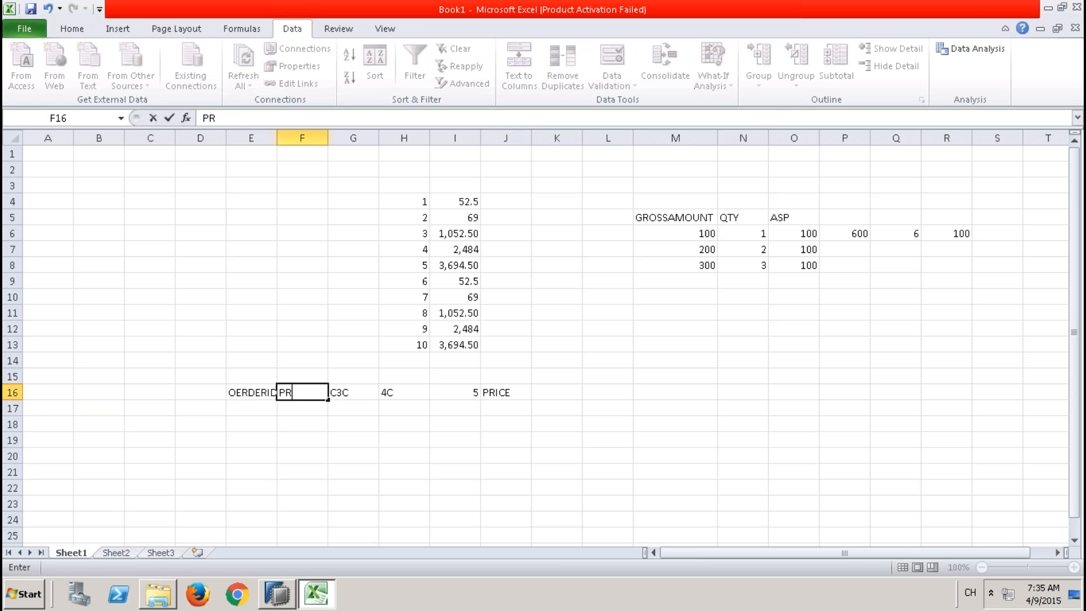
click(298, 442)
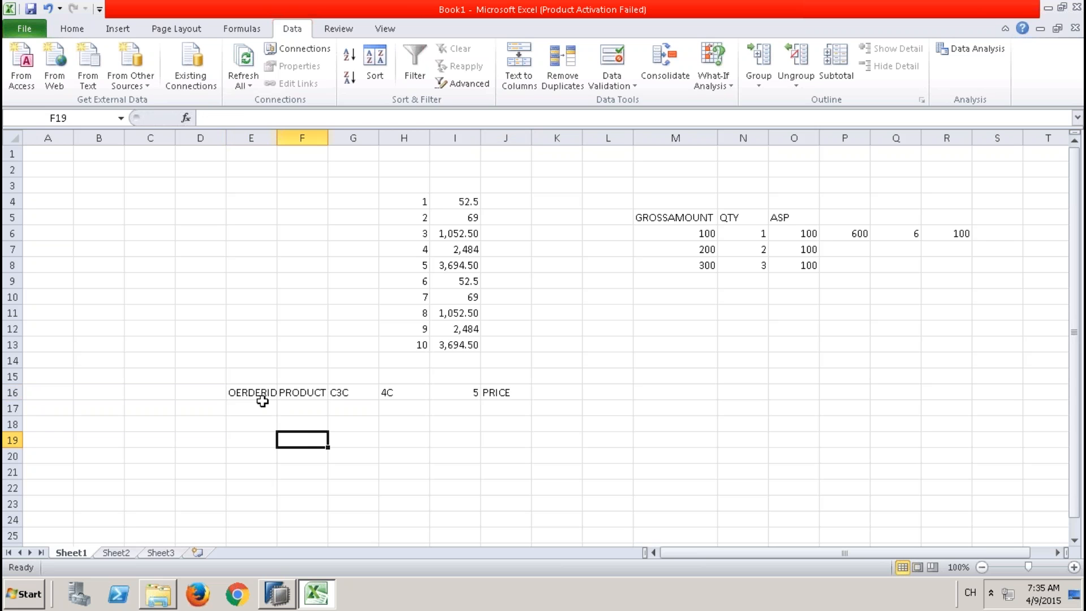
- Enter the label AMOUNT in K16 and review the characteristic columns E16:I24 beside the PRICE column
drag(259, 391, 251, 490)
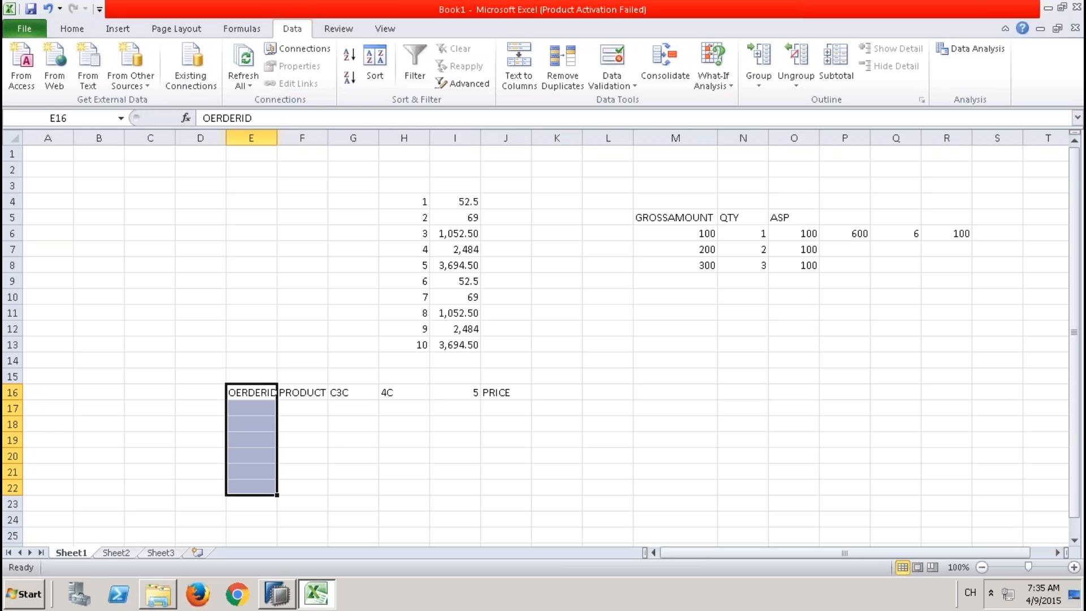
click(502, 391)
drag(315, 392, 313, 471)
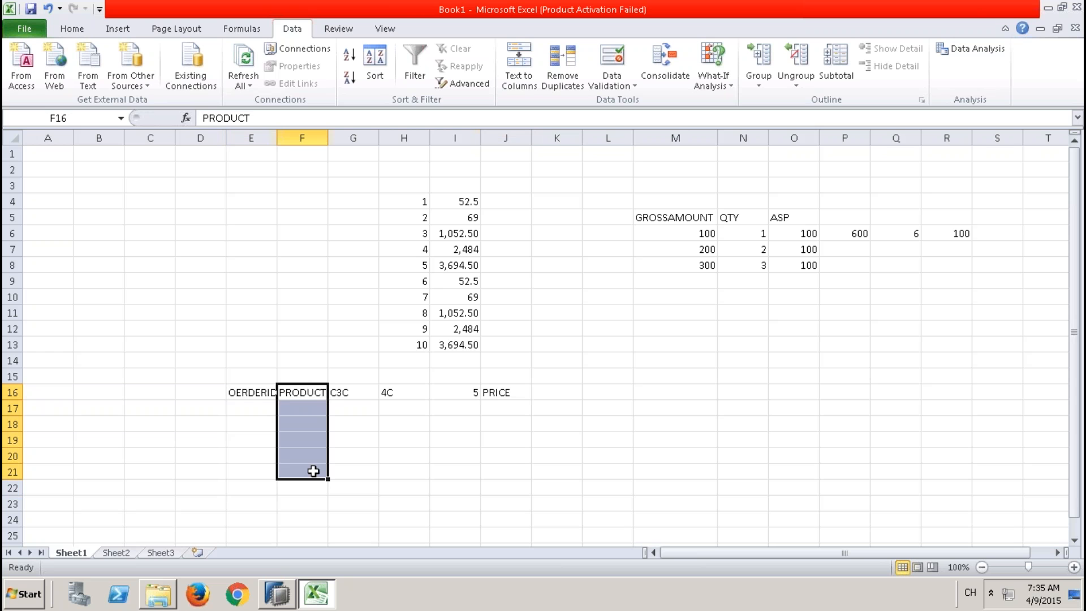
click(570, 392)
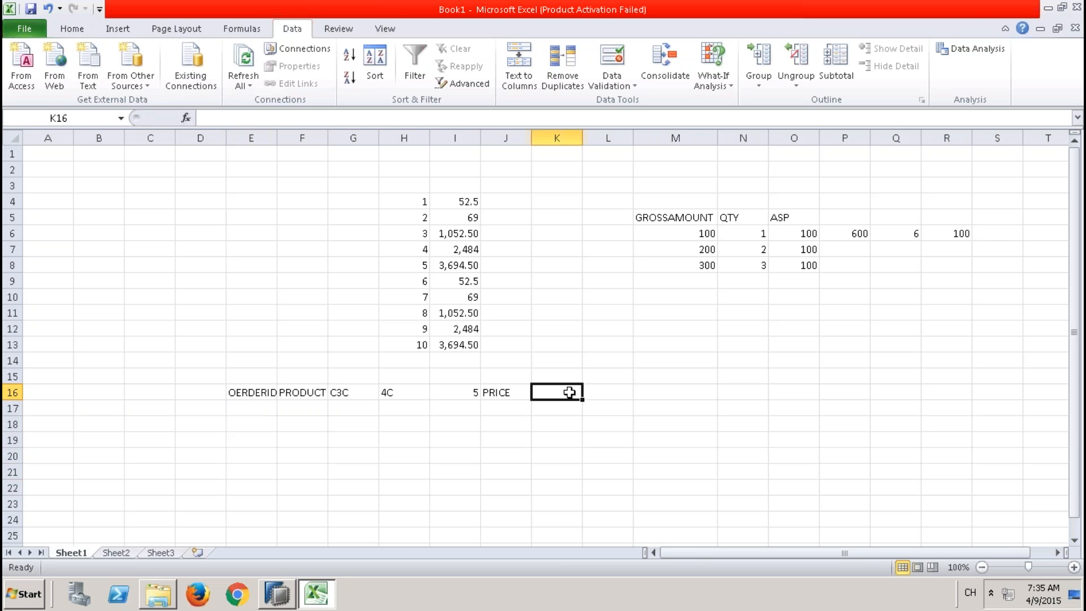
text(AMOUNT)
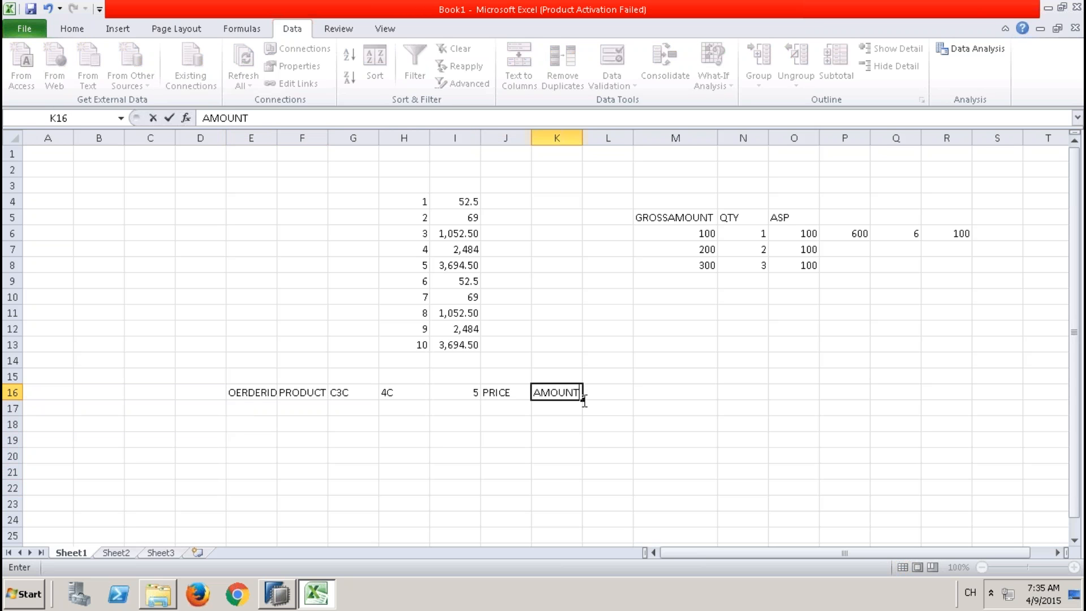
click(602, 437)
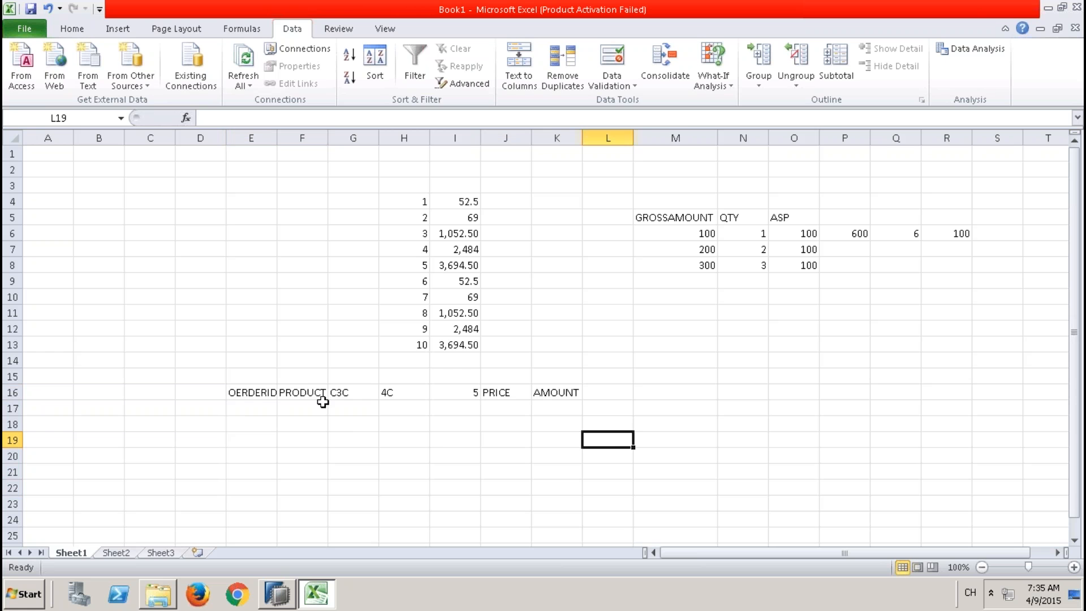
drag(259, 395, 453, 522)
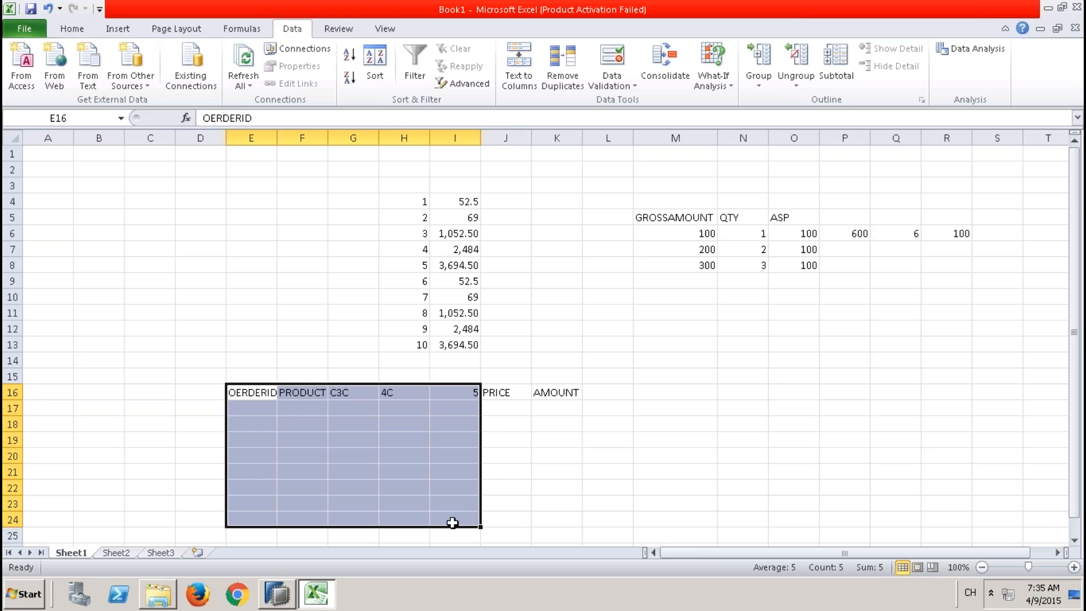
click(506, 392)
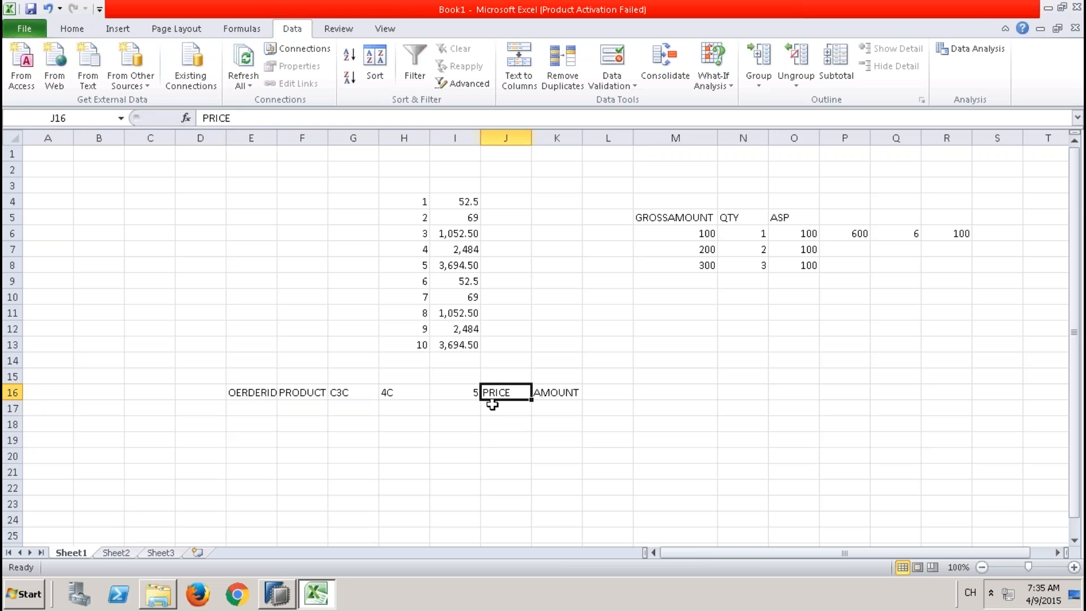
- Switch to SAP HANA Studio, restore the Systems view and collapse the Catalog folder to show the 9QBEXPK models
click(287, 601)
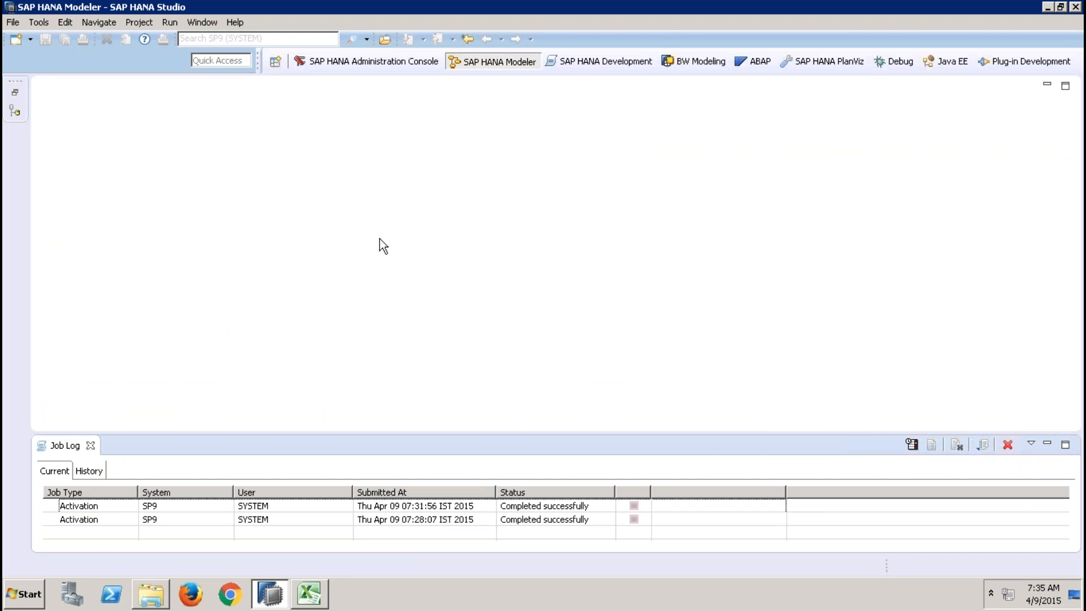
click(15, 92)
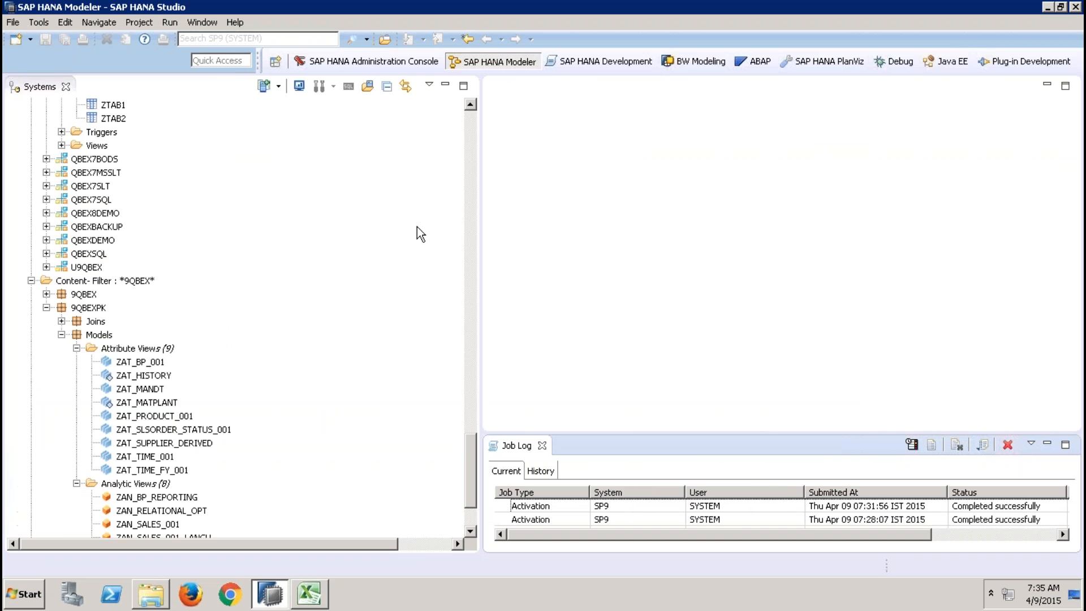
click(473, 151)
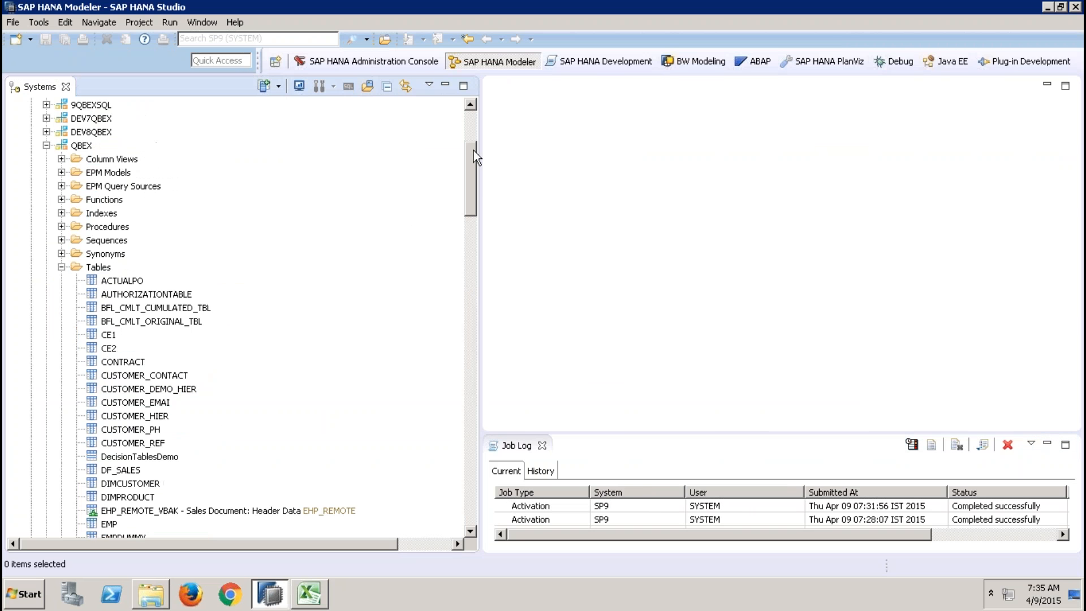
drag(473, 148, 467, 114)
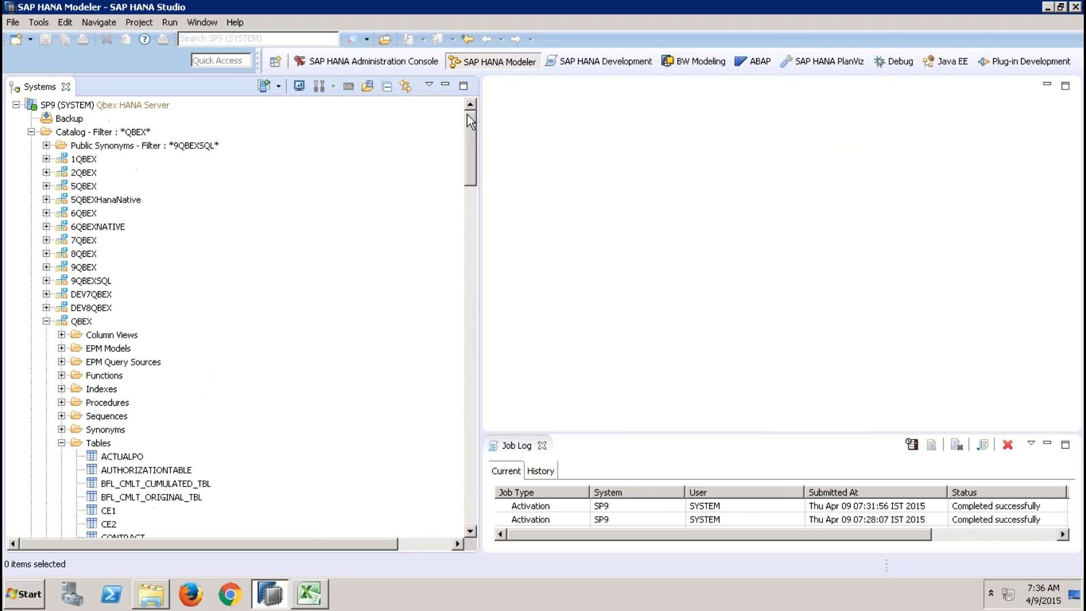
click(31, 131)
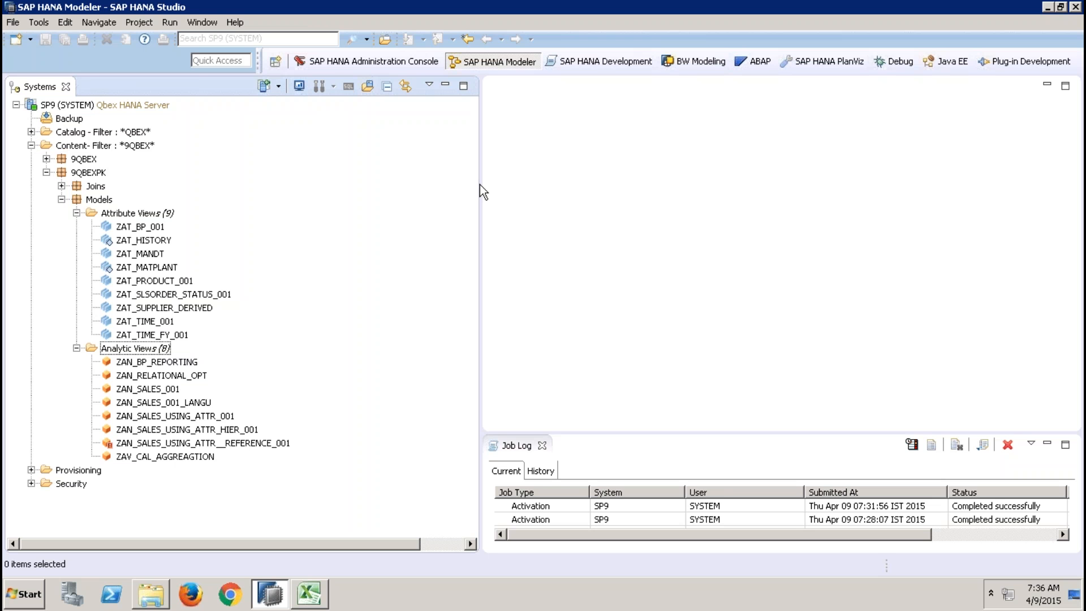
drag(480, 182, 321, 185)
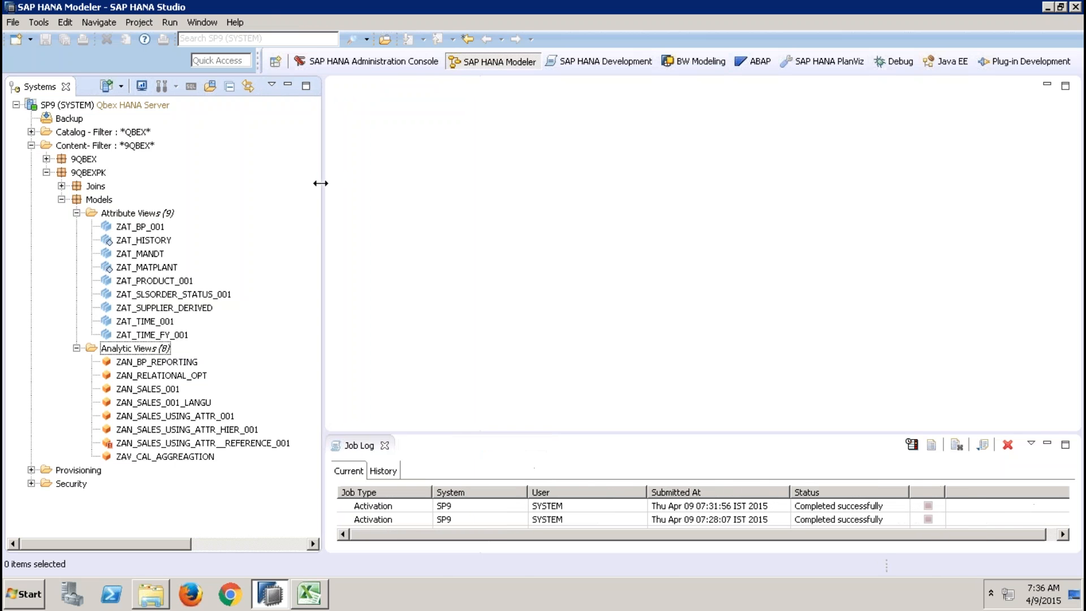
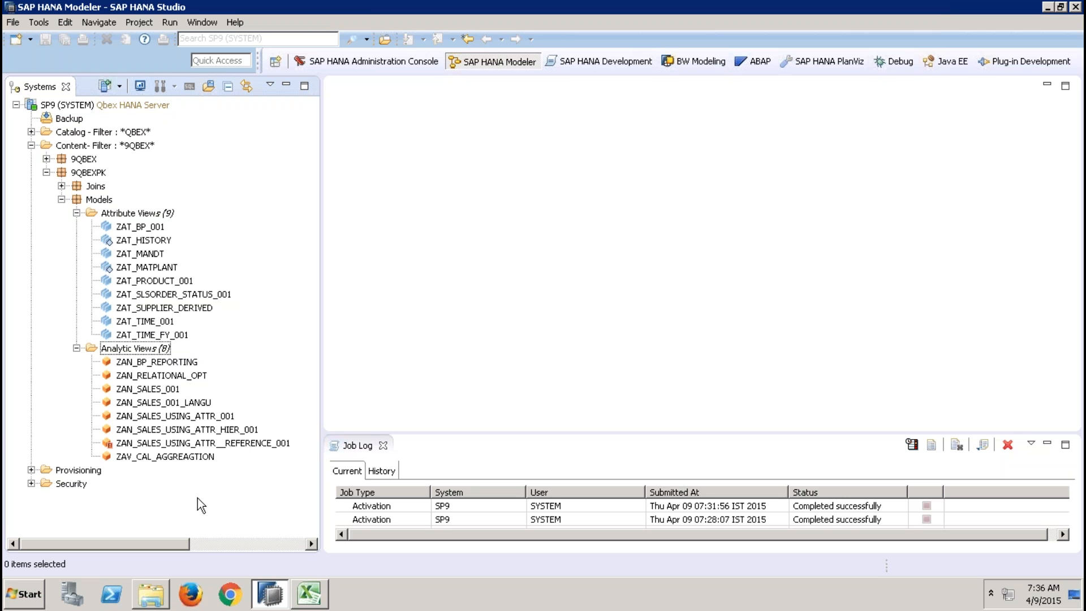
- Open the analytic view ZAV_CAL_AGGREAGTION and enlarge its editor by minimizing the Systems view and closing the Job Log
double_click(200, 457)
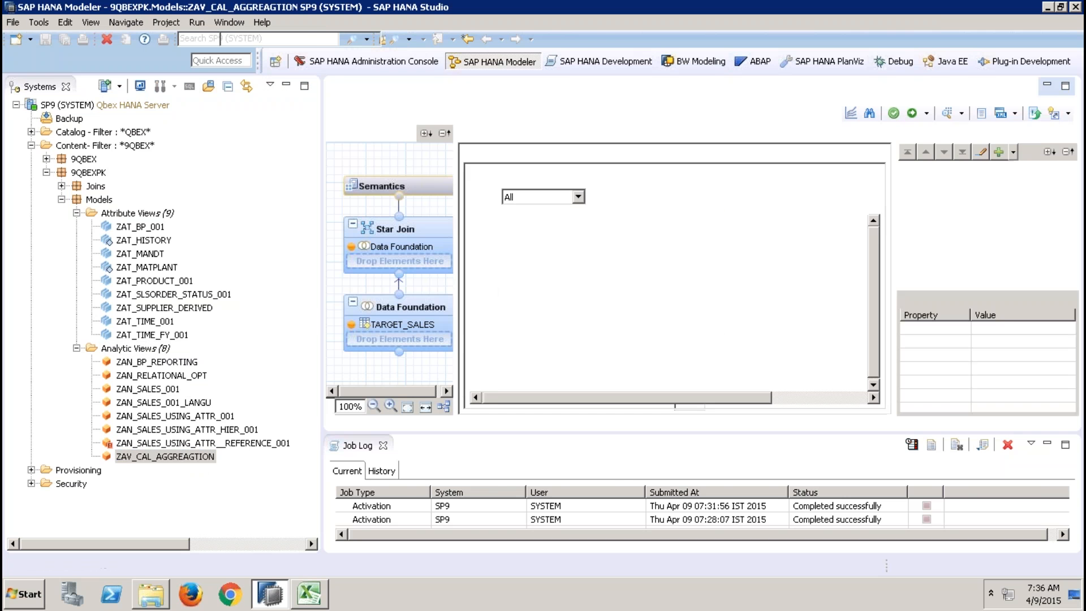
click(287, 85)
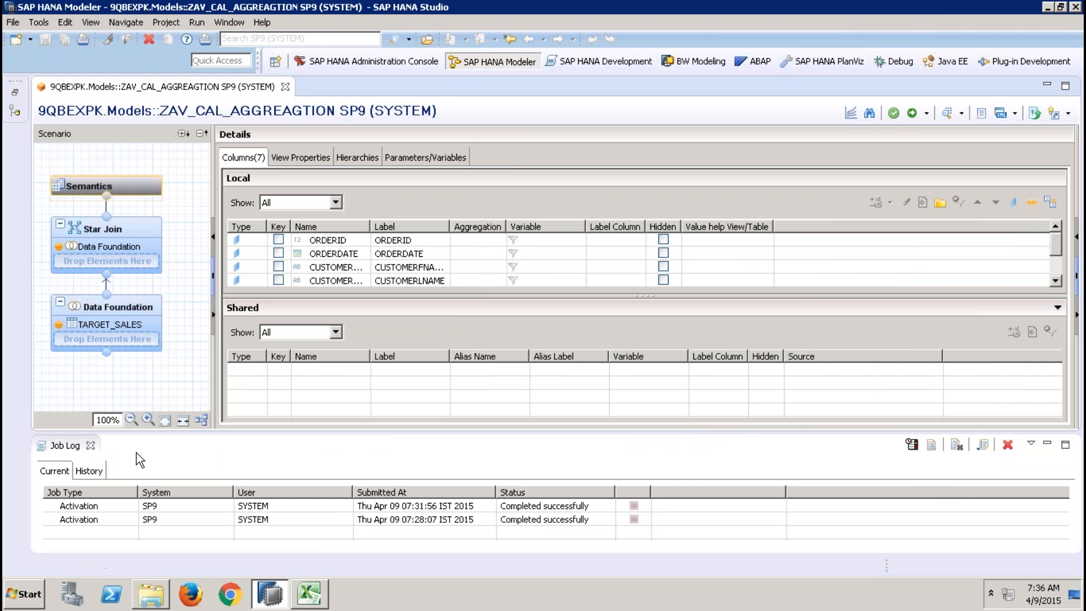
click(90, 446)
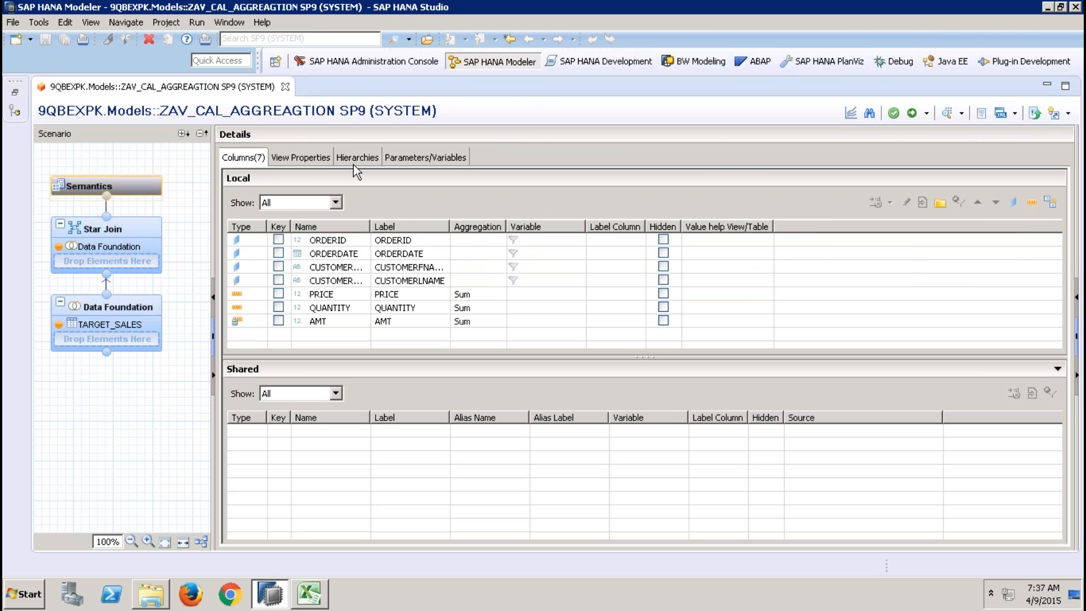
- Preview the view's data as a table with ORDERID and ORDERDATE as labels and QUANTITY as the value
click(946, 115)
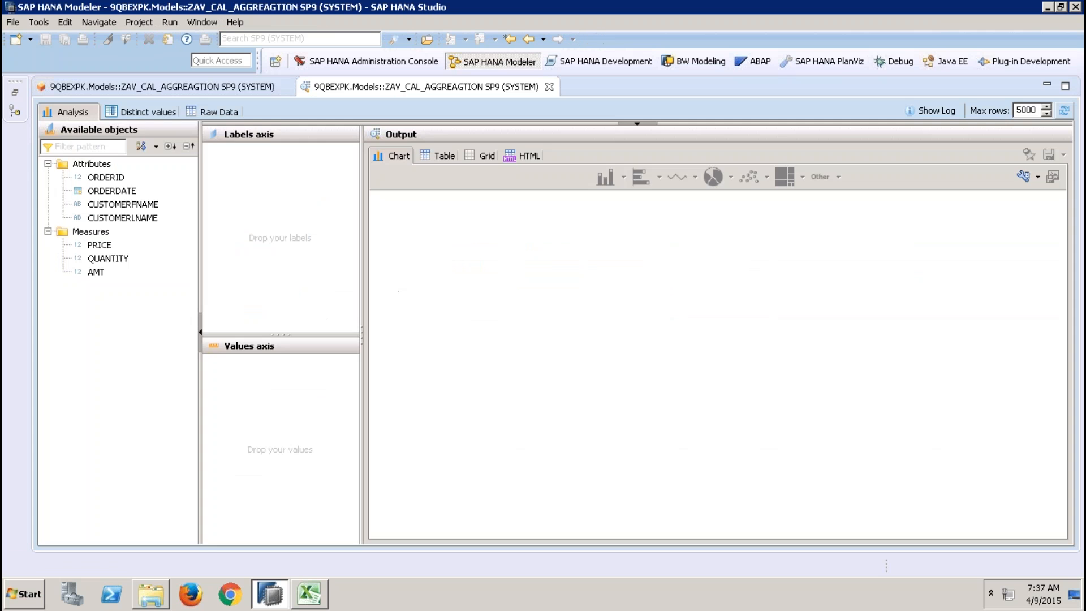
click(116, 179)
double_click(108, 177)
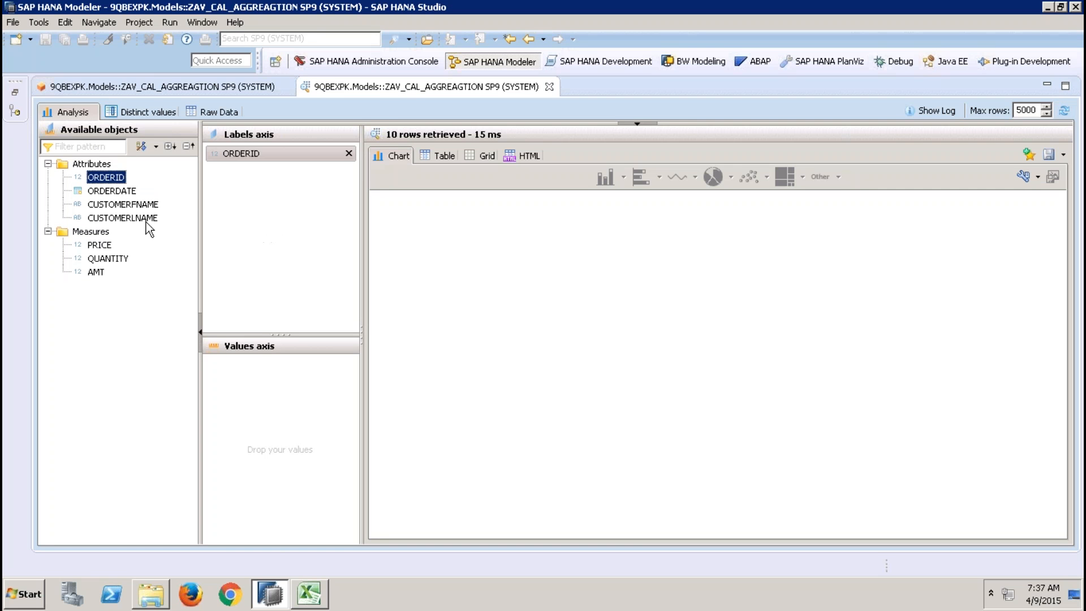
double_click(122, 191)
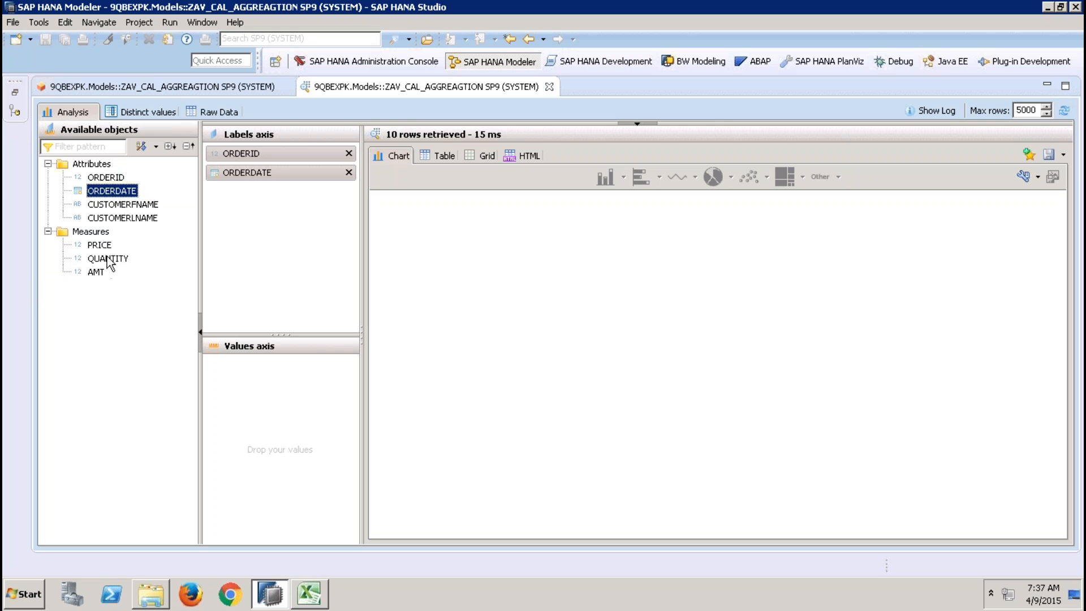
drag(107, 258, 266, 364)
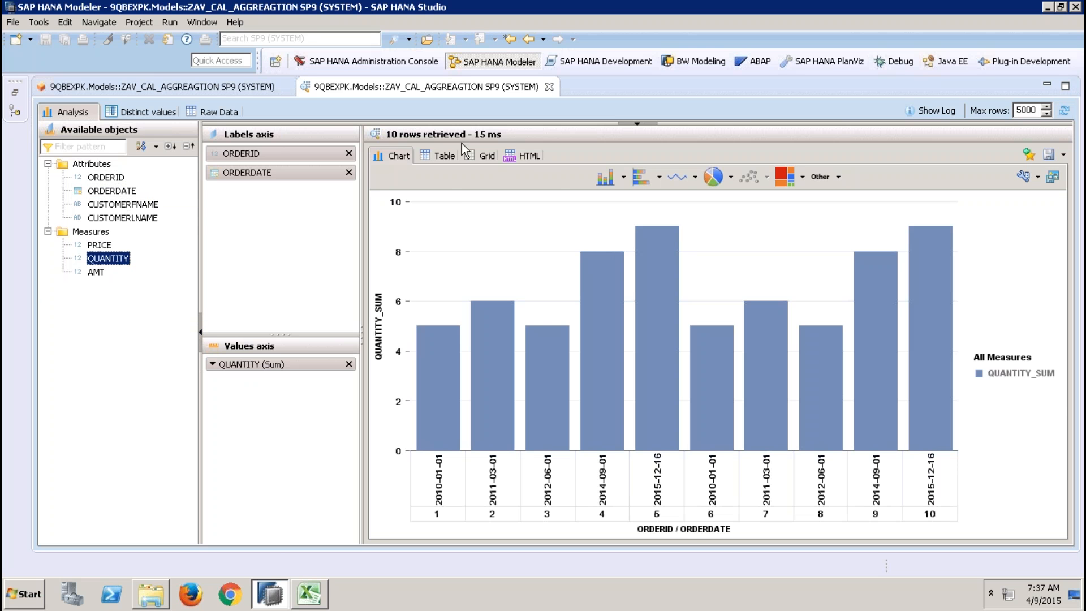
click(437, 154)
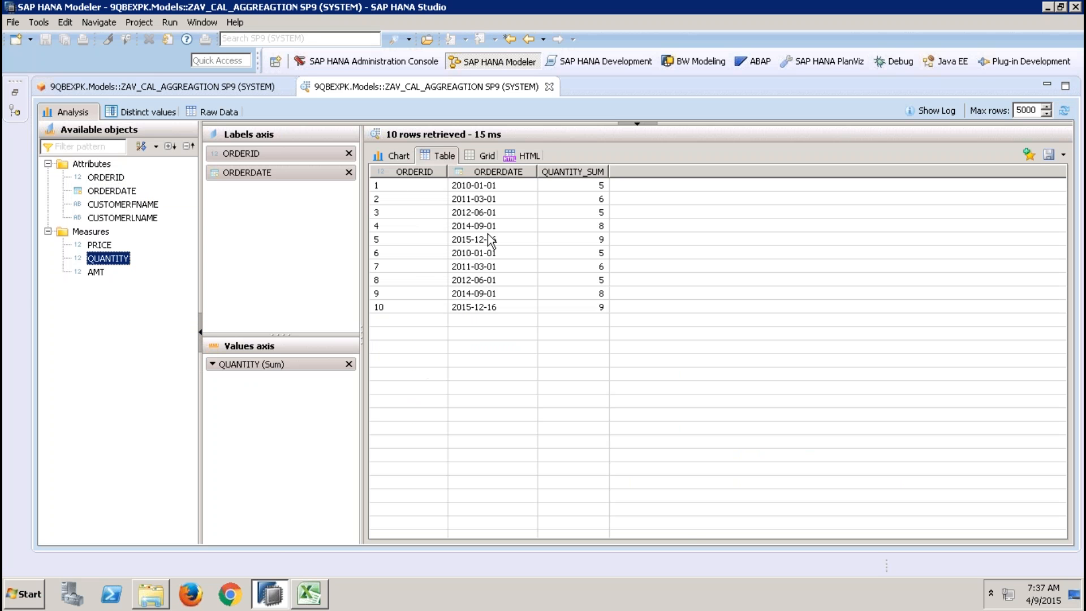
- Sort the preview table by ORDERDATE ascending and compare the rows that share the same order date
click(497, 175)
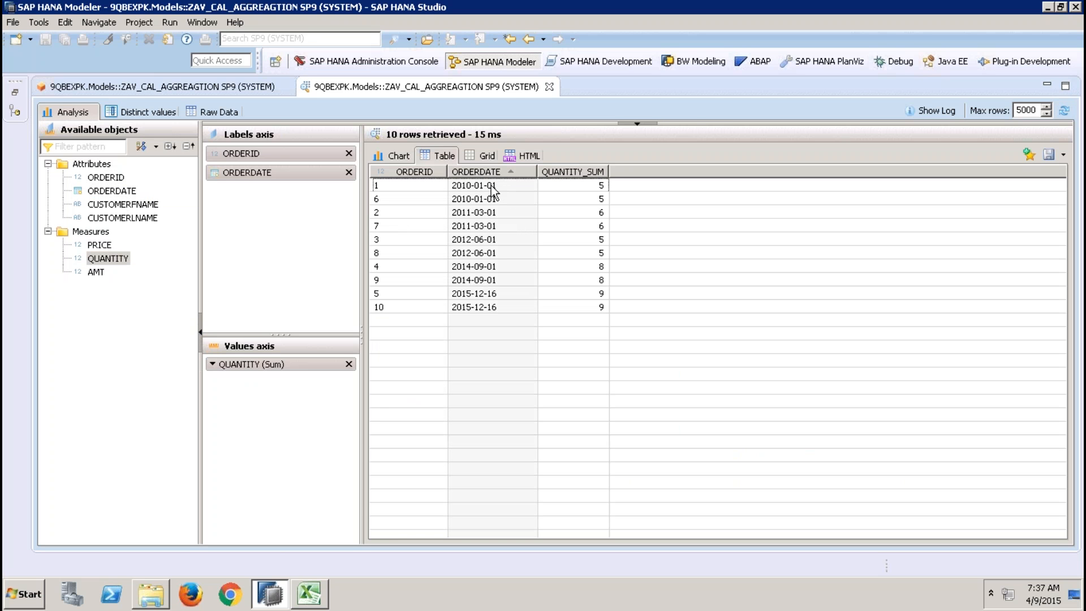
click(491, 186)
click(490, 199)
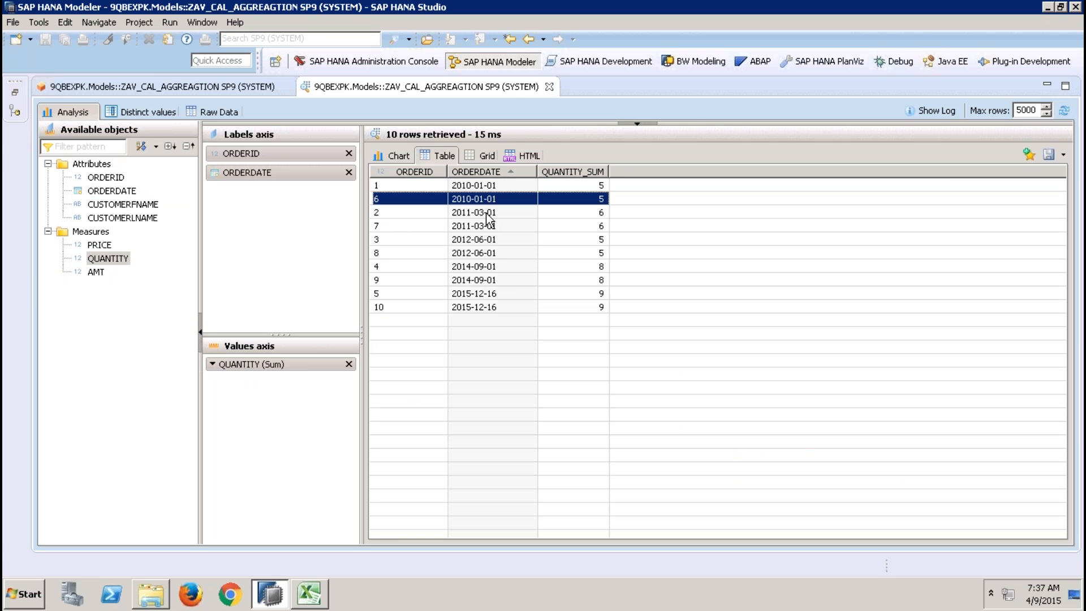
click(487, 213)
click(486, 226)
click(484, 241)
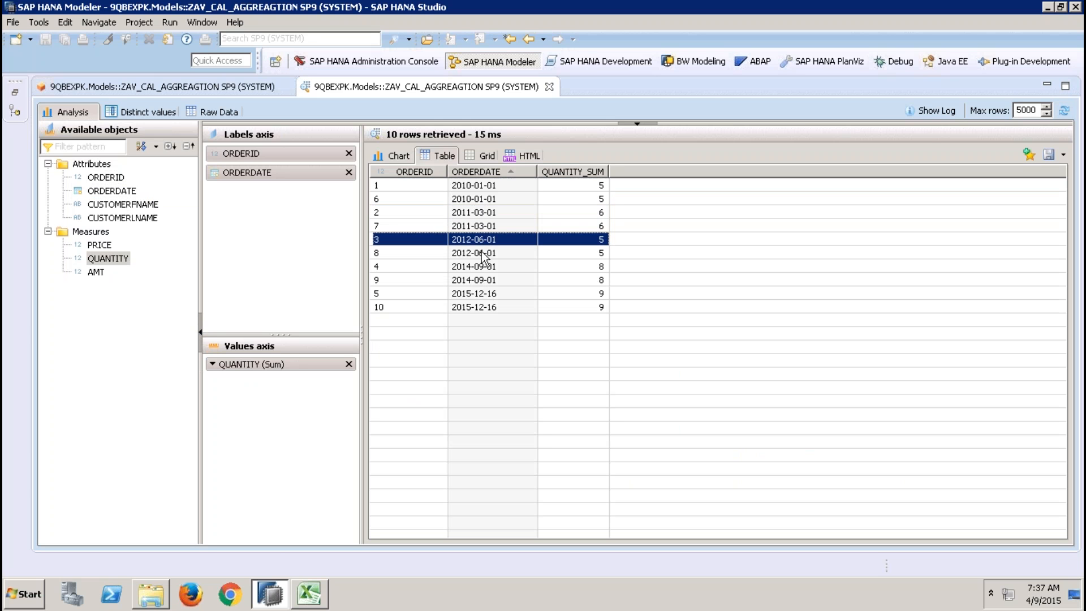
click(482, 254)
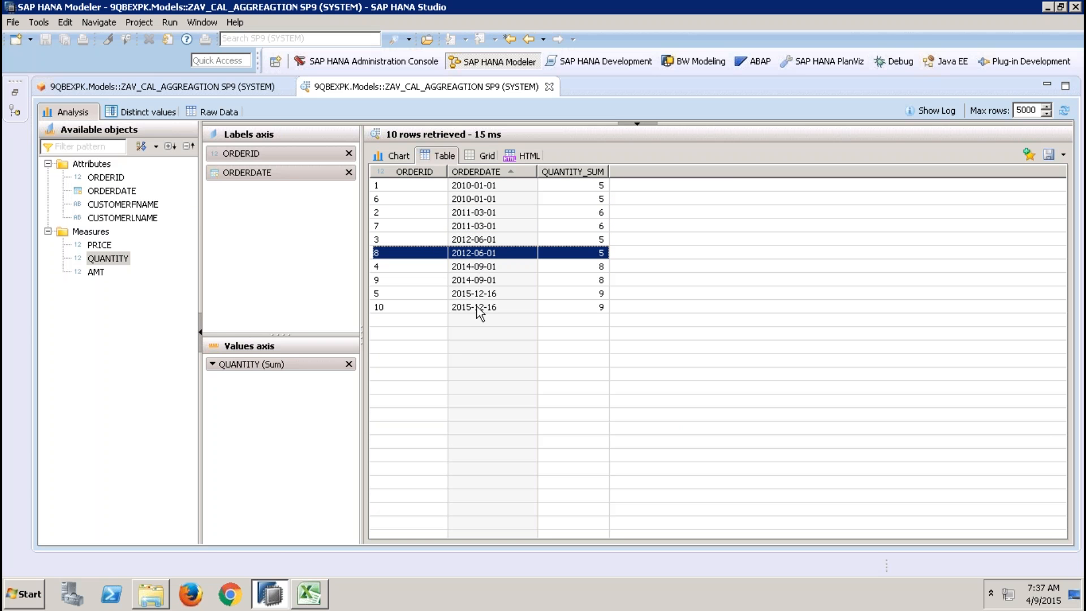
- Add CUSTOMERFNAME to the preview labels, sort the table by it and compare the rows of orders 1 and 6
click(150, 207)
drag(149, 208, 276, 224)
click(601, 174)
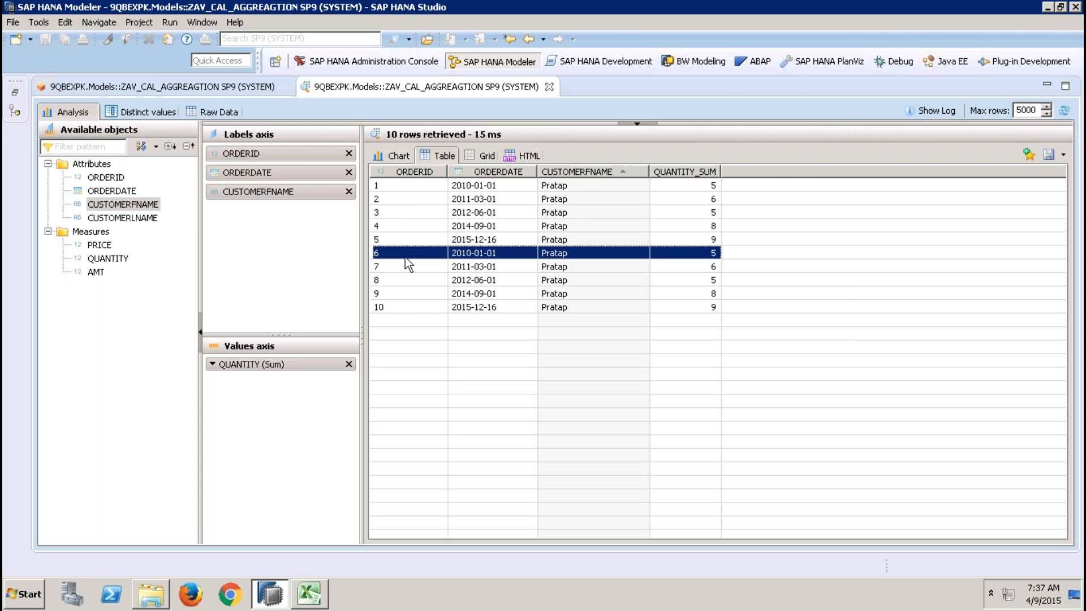
click(503, 186)
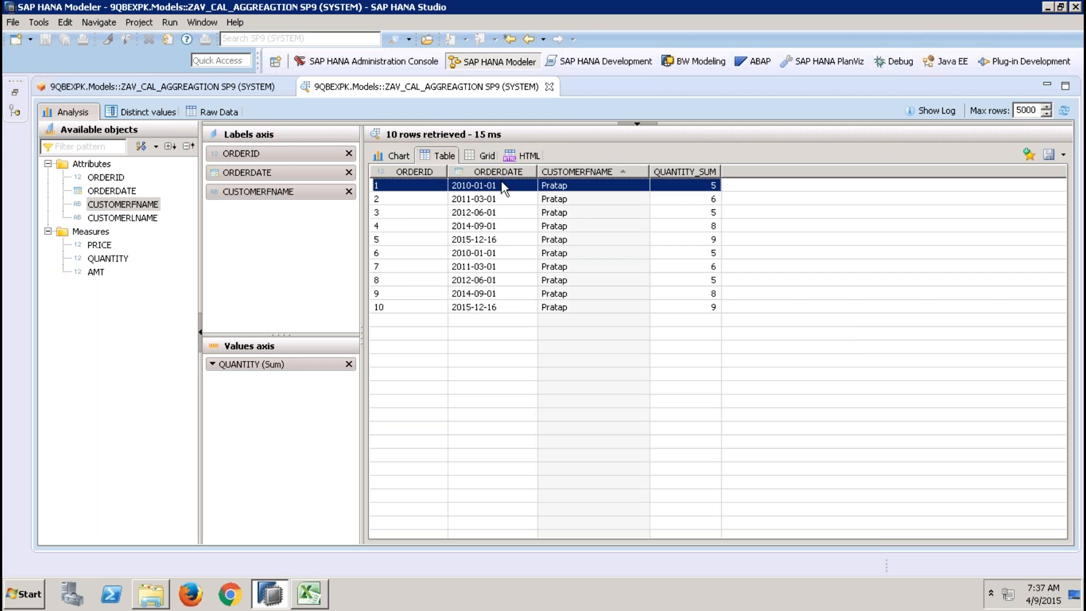
click(489, 254)
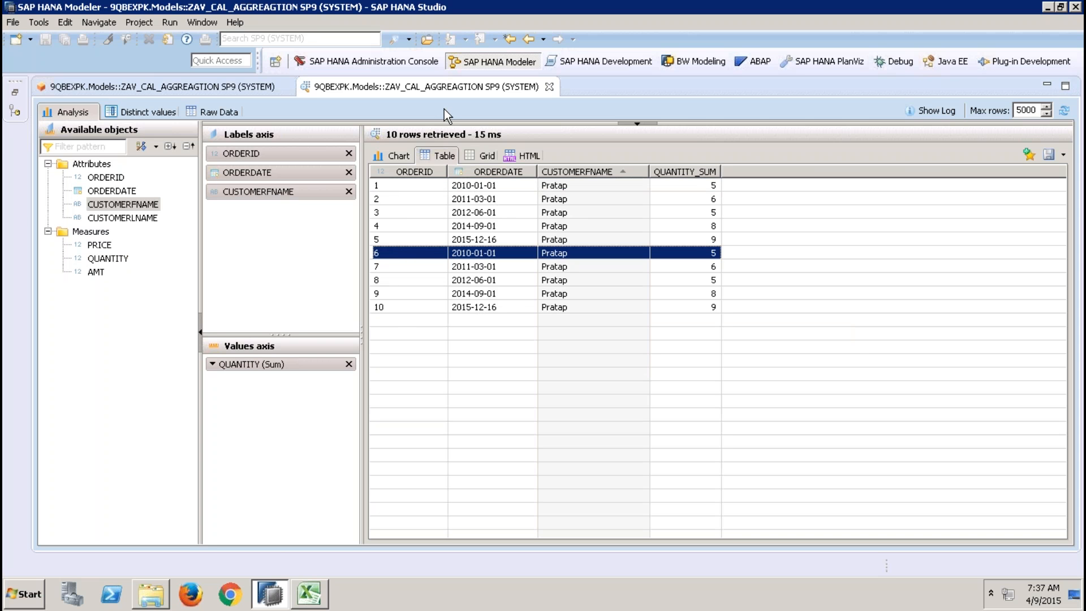
- Close the data preview and show the Star Join node's output with its Columns folder collapsed
click(549, 87)
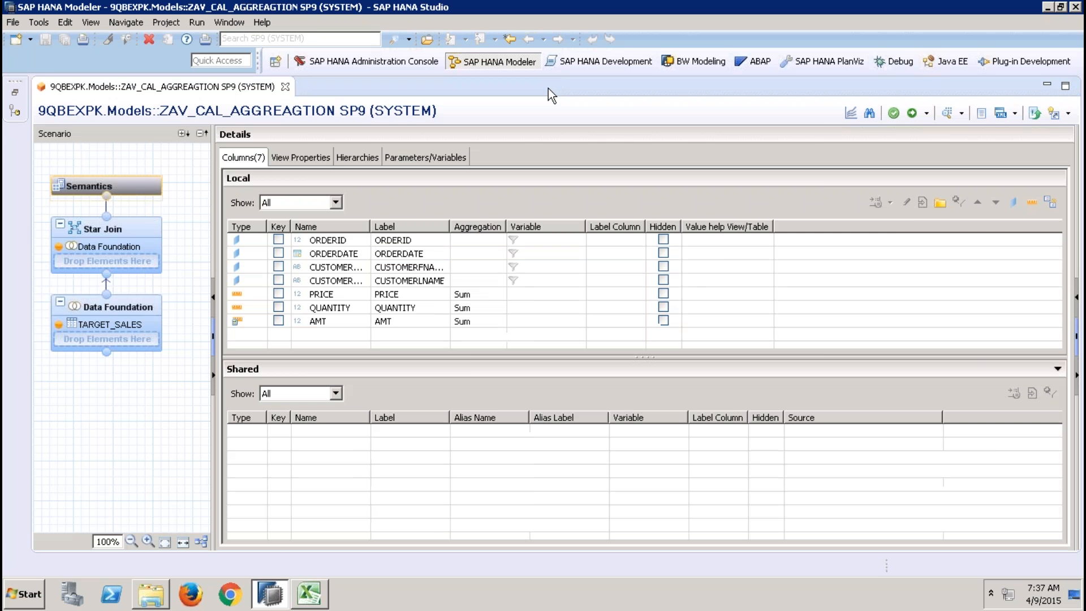
click(142, 226)
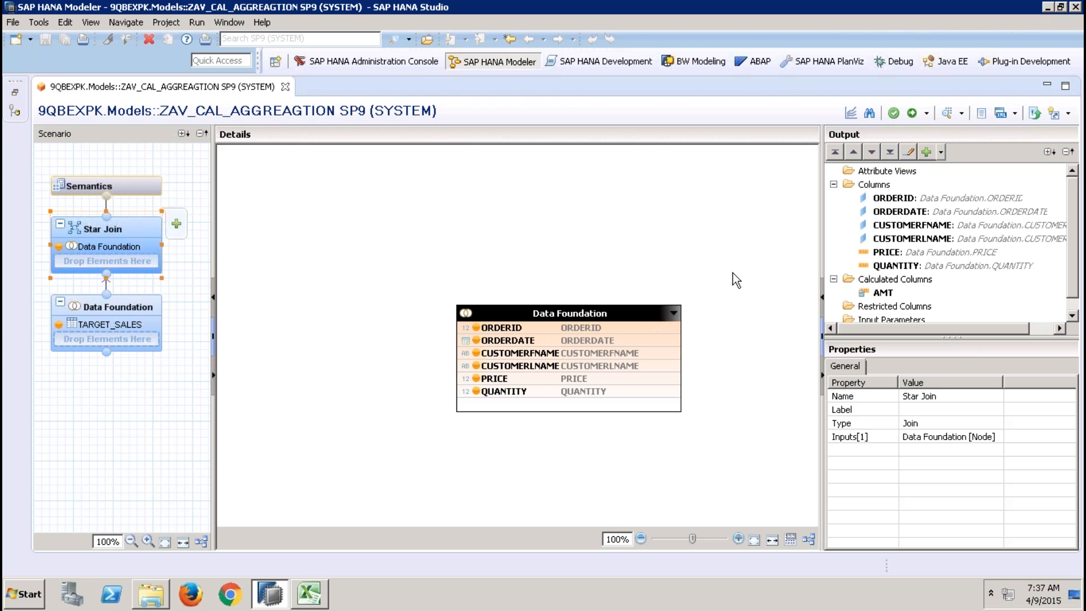
click(834, 185)
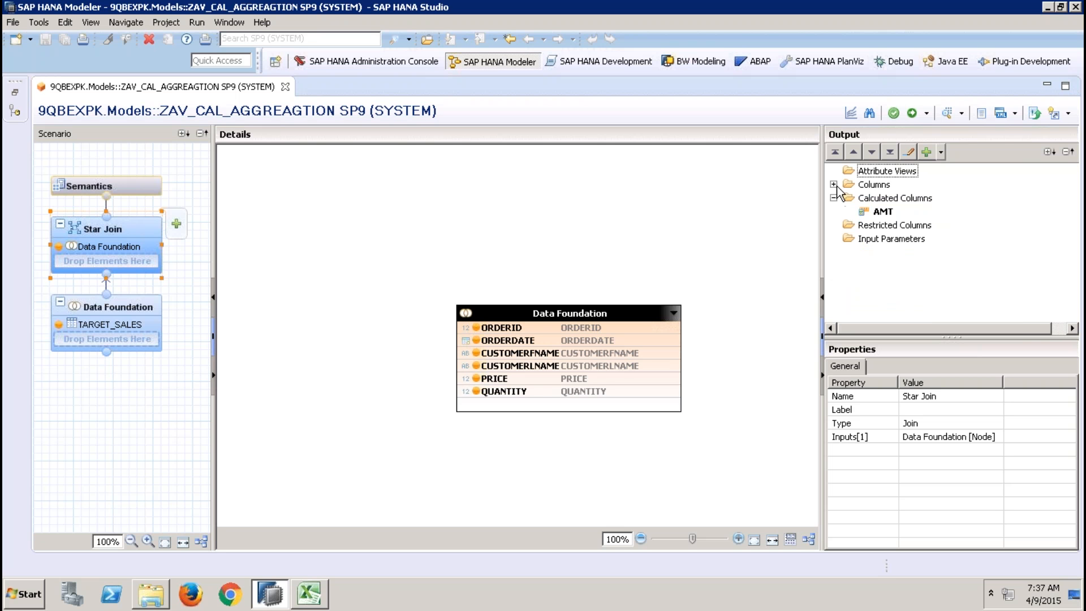
- Create a counter named and labelled NOOFORDERS in the calculated columns, counting distinct values of ORDERID
right_click(883, 200)
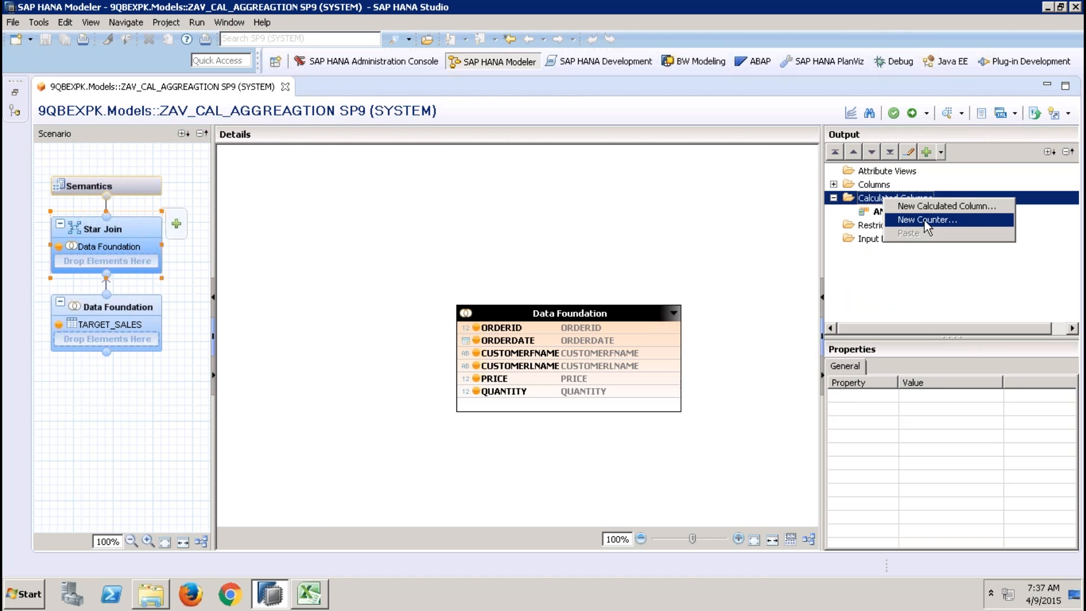
click(924, 219)
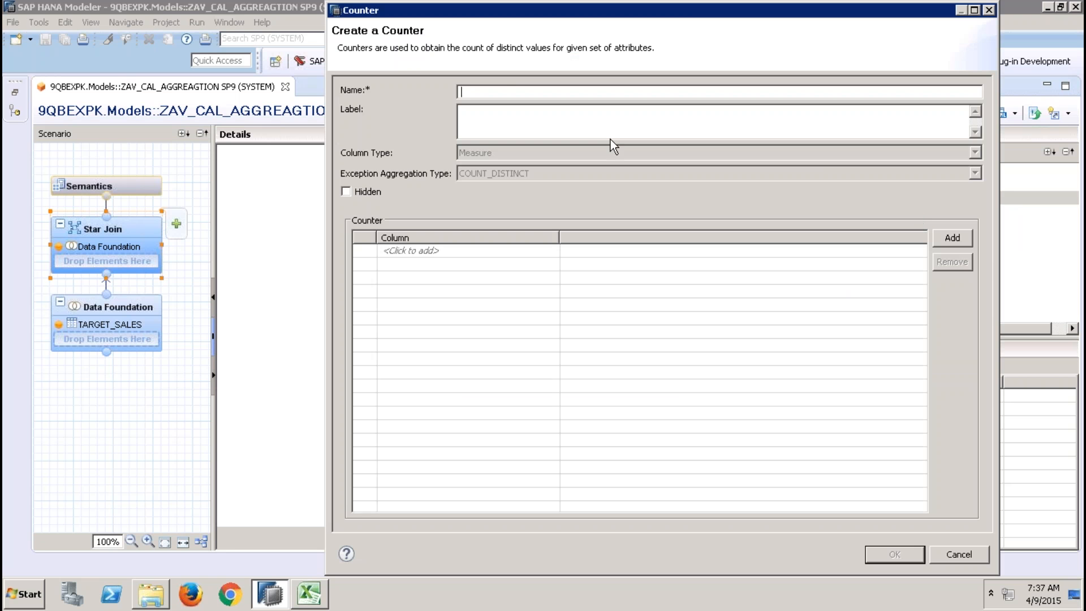
text(NOOFORDERS)
click(574, 117)
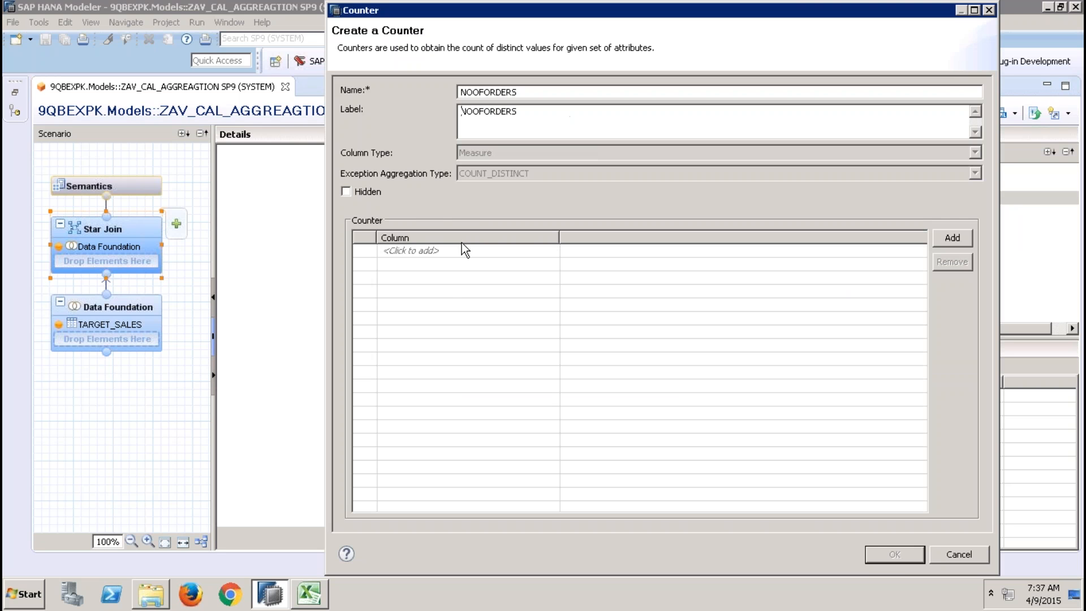
click(474, 251)
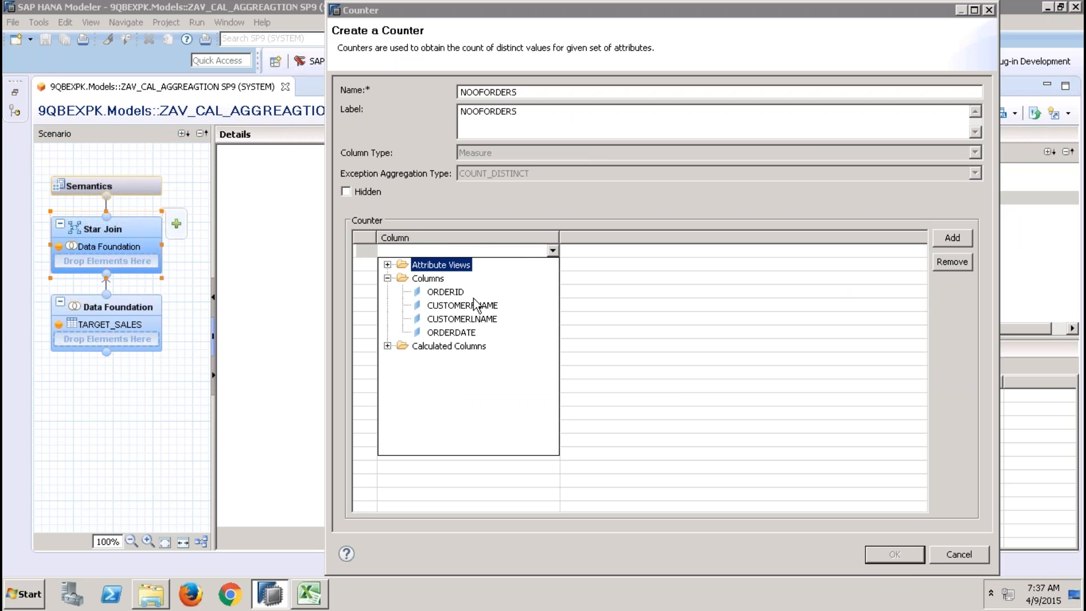
click(452, 294)
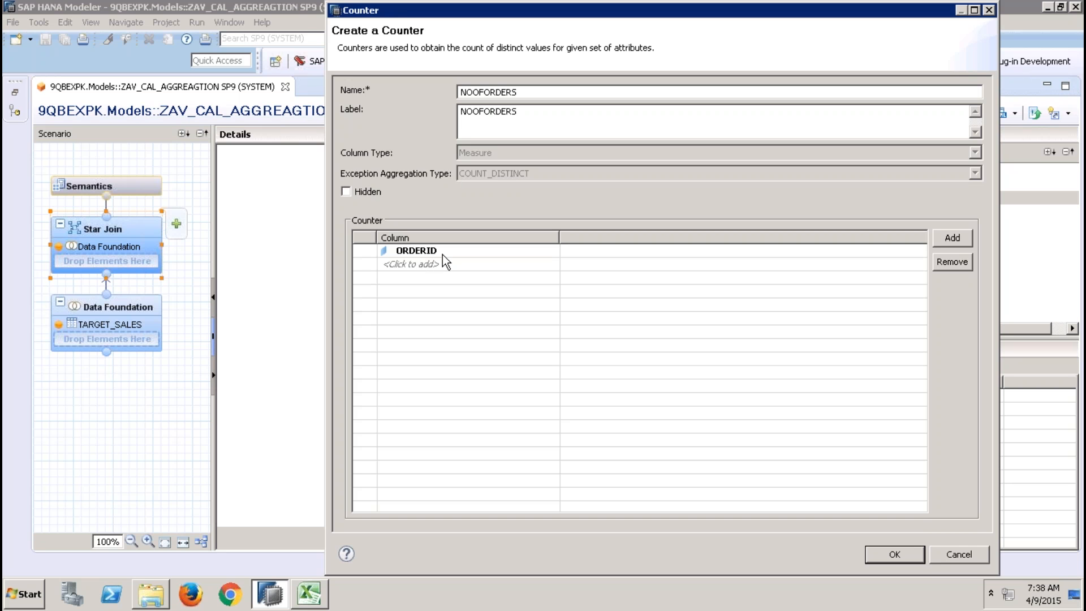
click(898, 556)
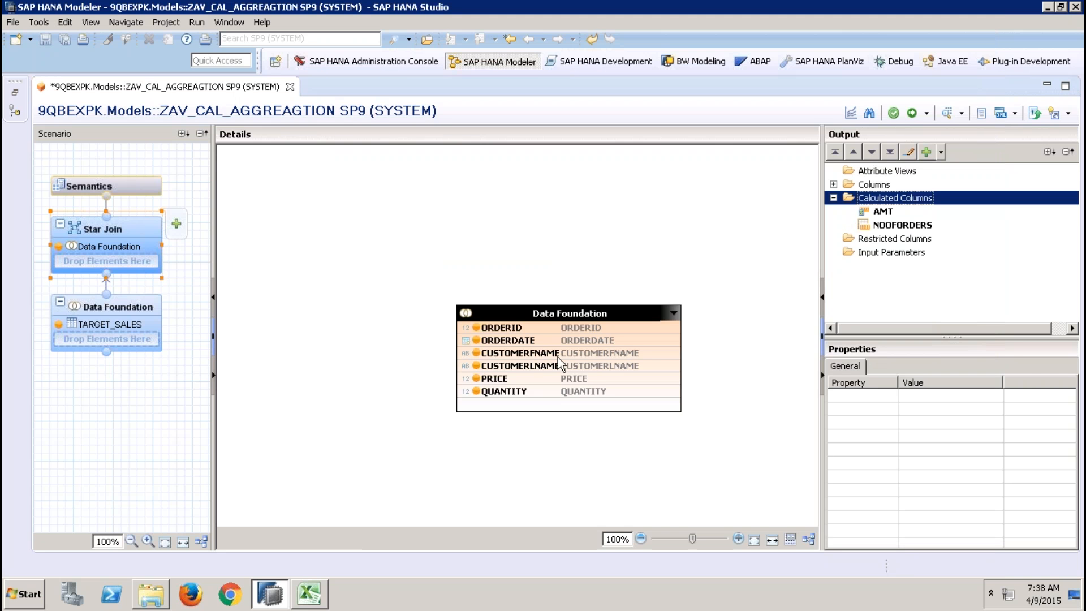
- Check the Semantics columns, activate the analytic view and open its data preview
click(155, 190)
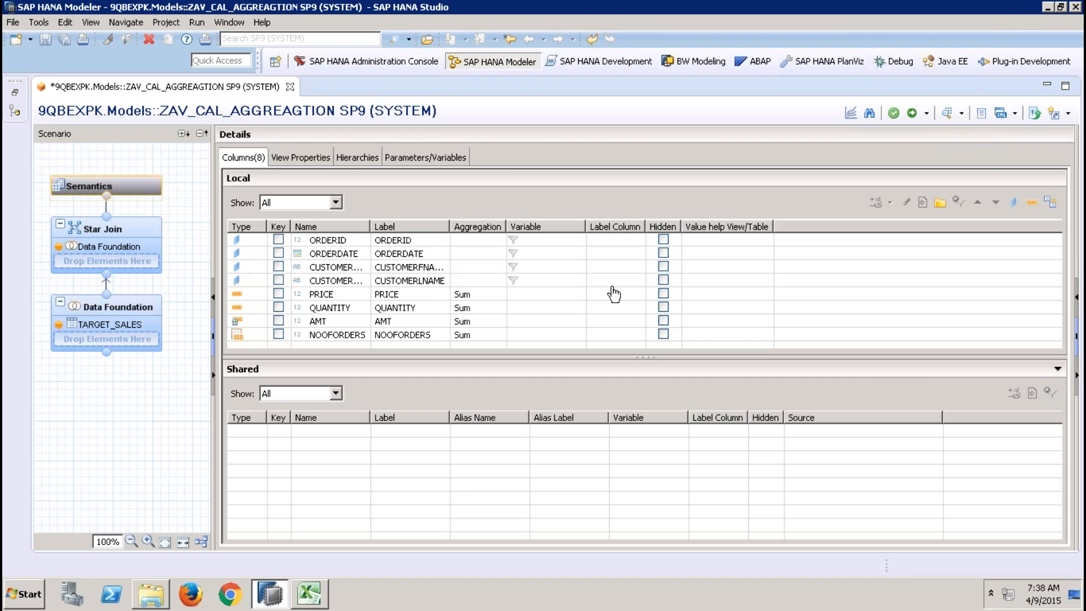
click(912, 113)
click(947, 113)
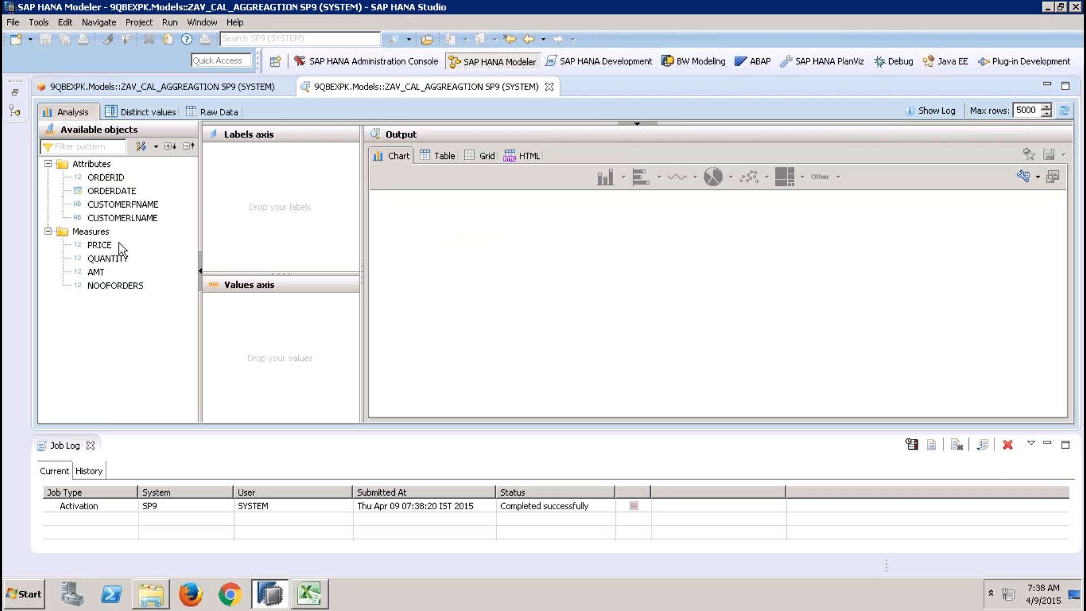
- Preview NOOFORDERS per CUSTOMERFNAME as a table
drag(131, 205, 201, 236)
drag(116, 286, 260, 303)
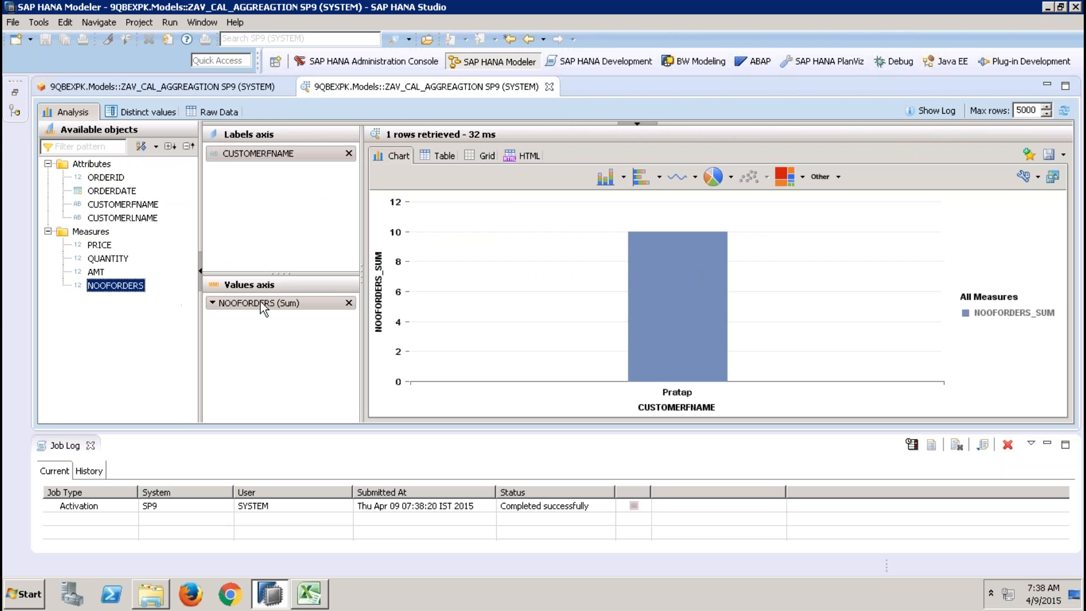
click(446, 156)
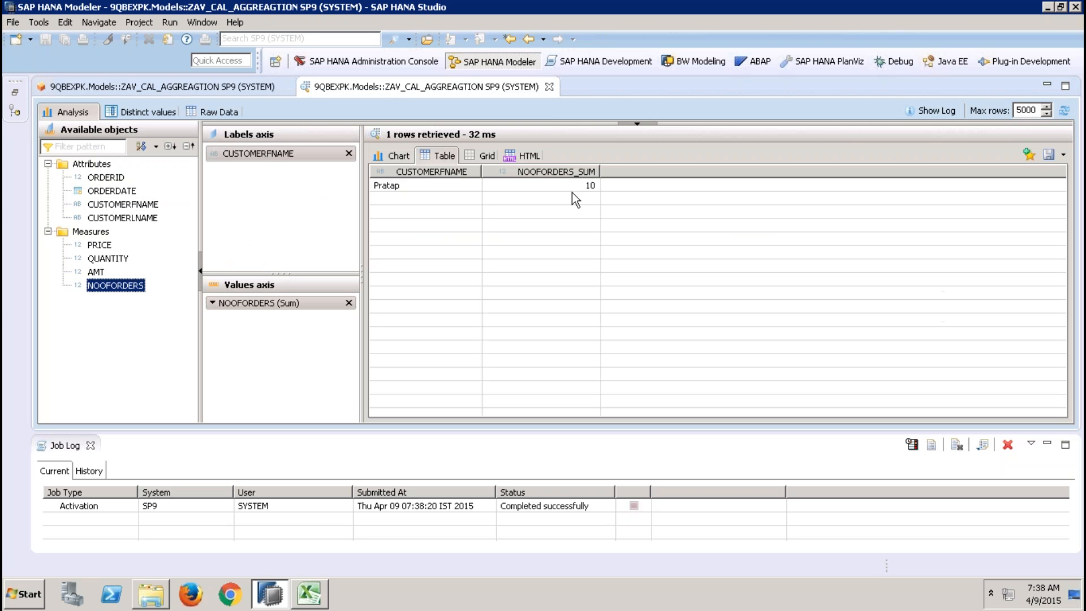
- Examine NOOFORDERS per ORDERDATE in place of CUSTOMERFNAME, and per CUSTOMERLNAME with ORDERDATE removed
click(349, 154)
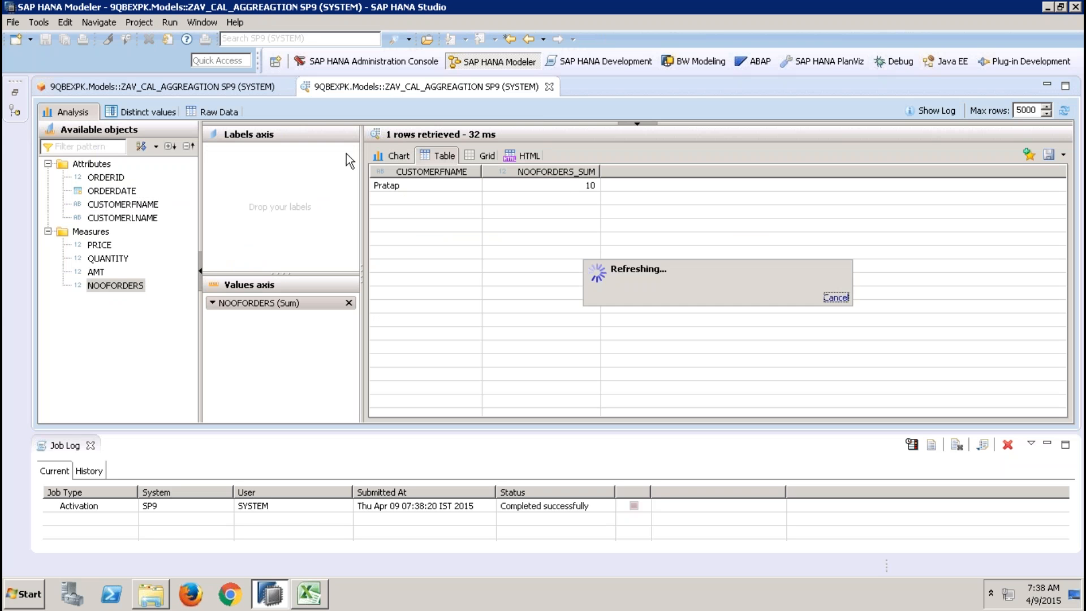
drag(112, 191, 260, 154)
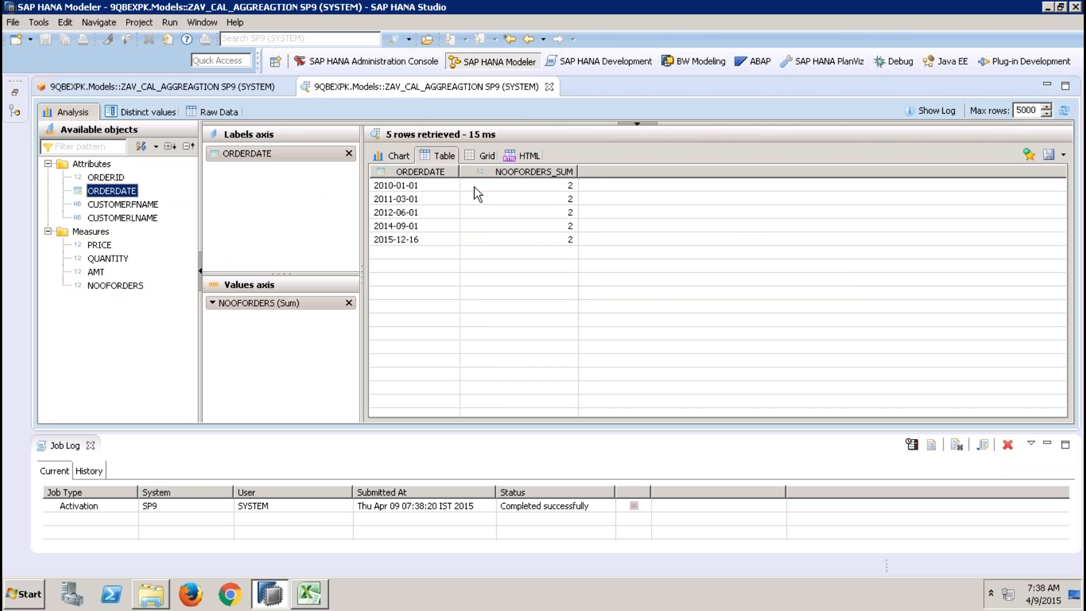
click(571, 187)
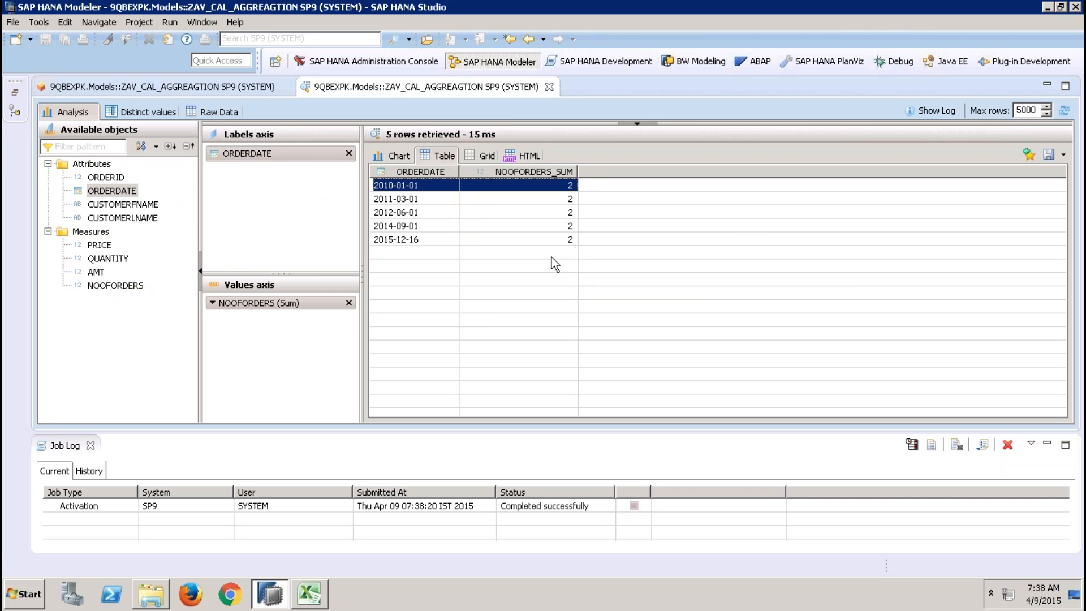
drag(163, 218, 265, 173)
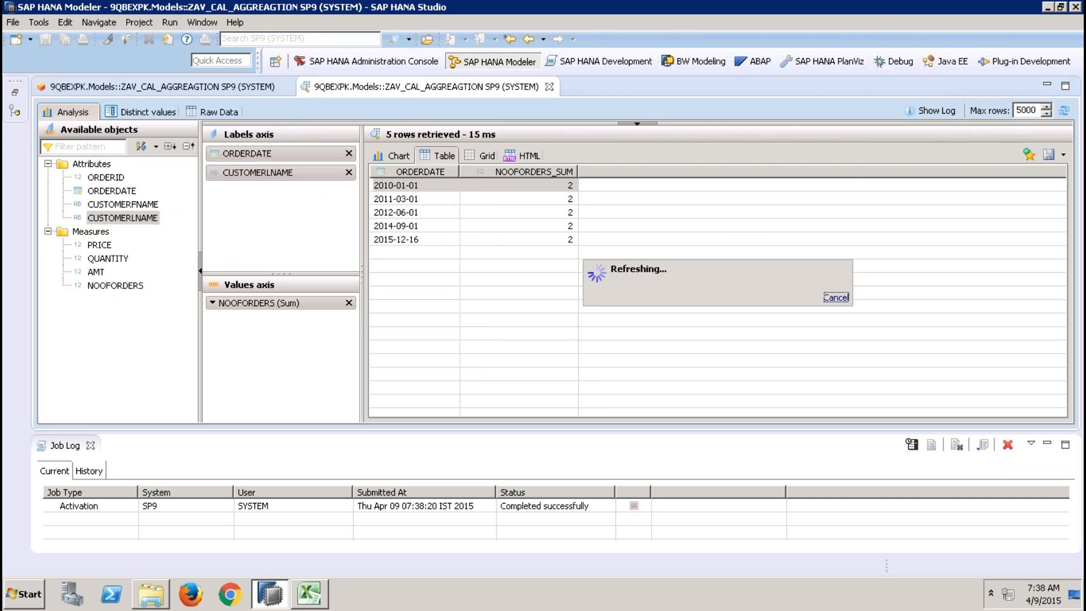
click(349, 153)
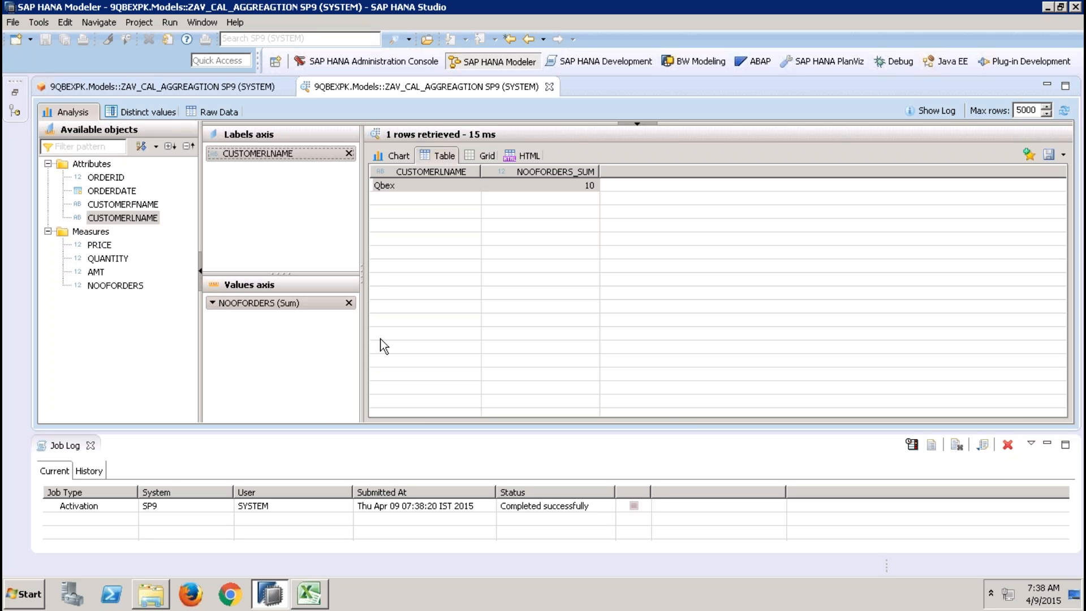
- Close the data preview, the analytic view editor and the Job Log, and restore the Systems view
click(550, 87)
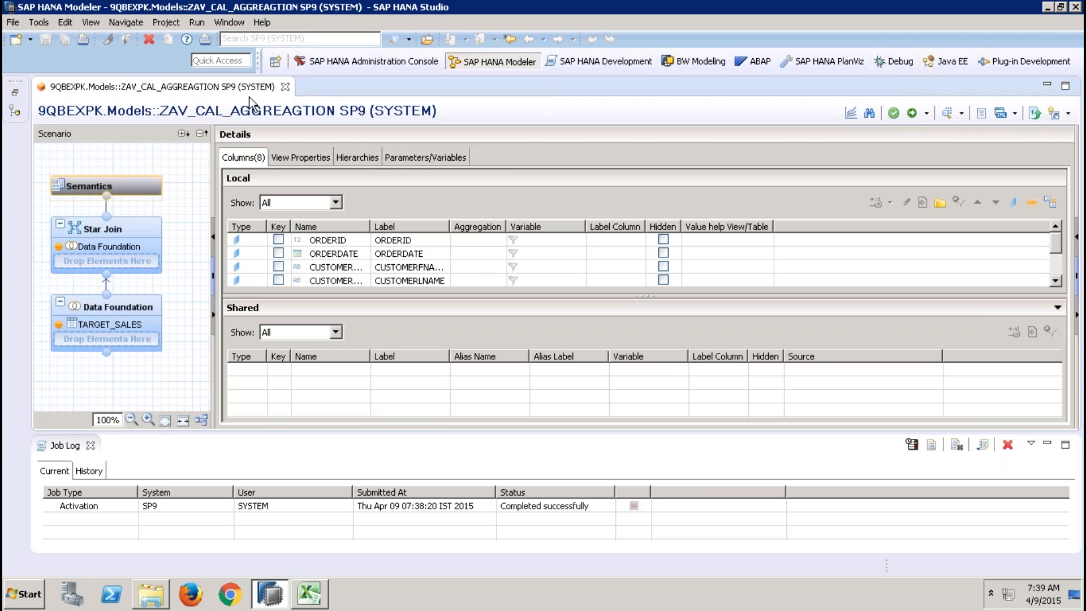
click(286, 87)
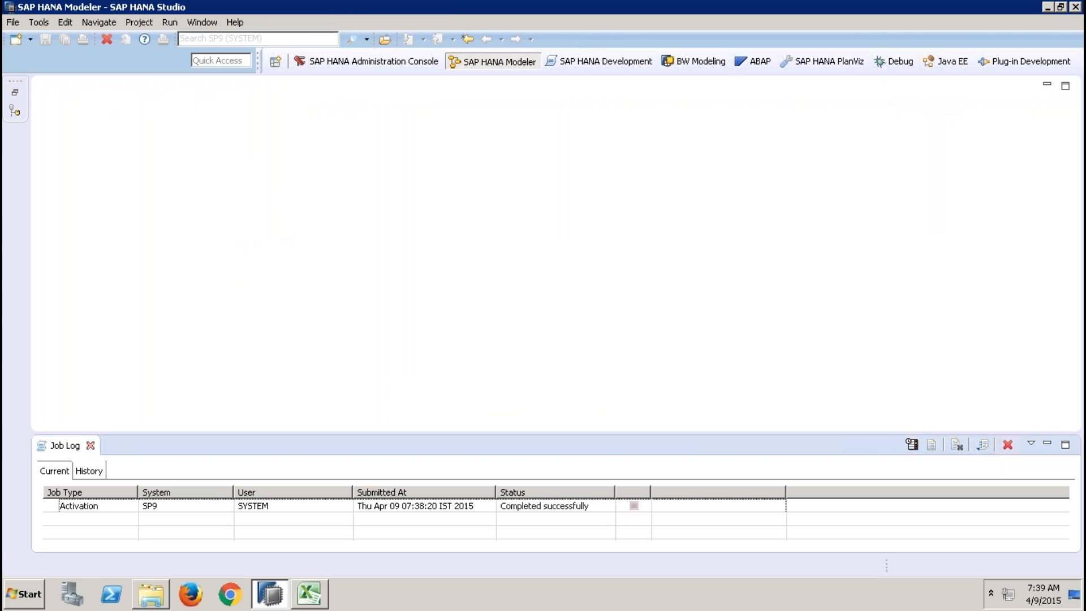
click(91, 447)
click(15, 97)
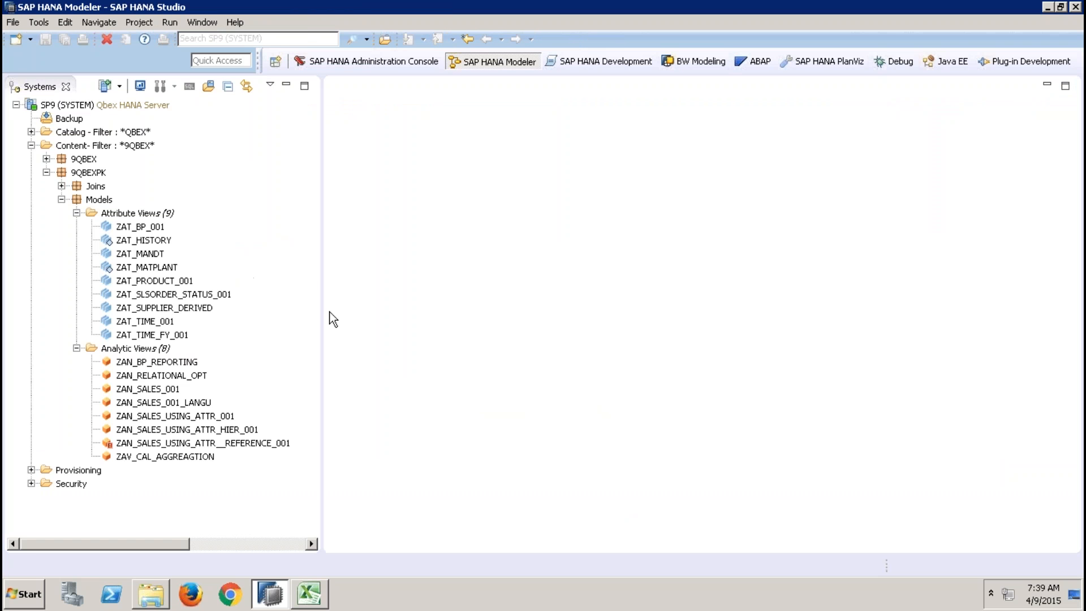
- Open the analytic view ZAN_SALES_001 and preview GROSSAMOUNT by COMPANYNAME and SALESORDERID as a table
double_click(168, 388)
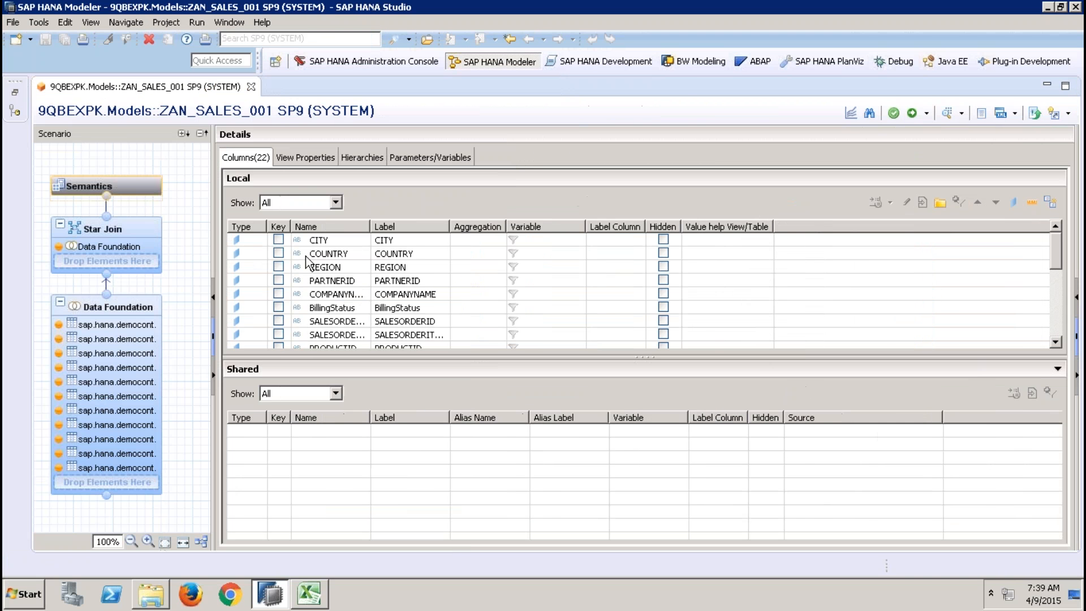
click(947, 113)
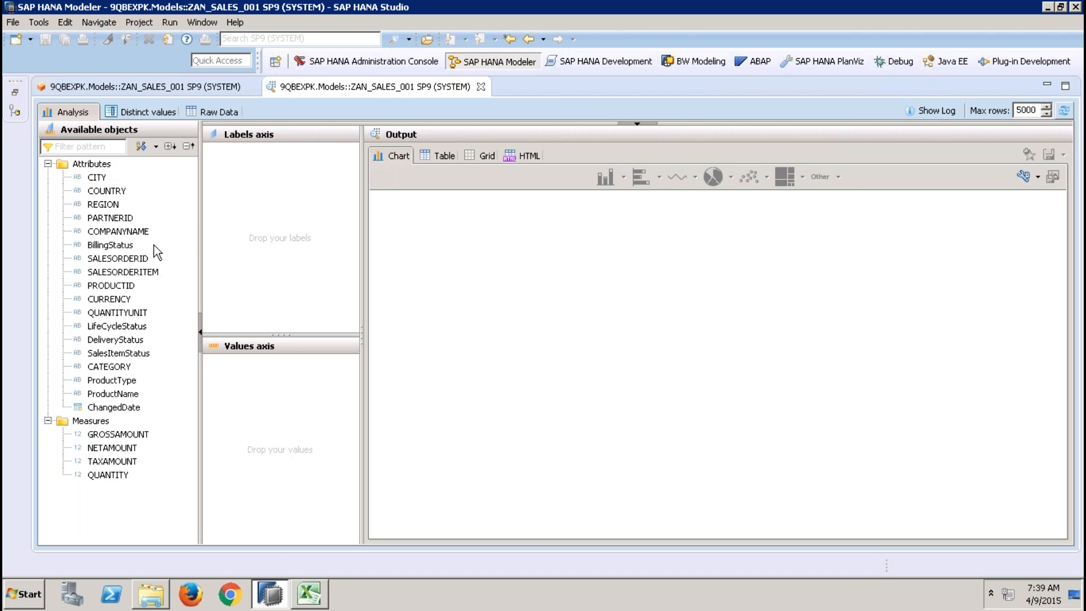
drag(131, 229, 233, 193)
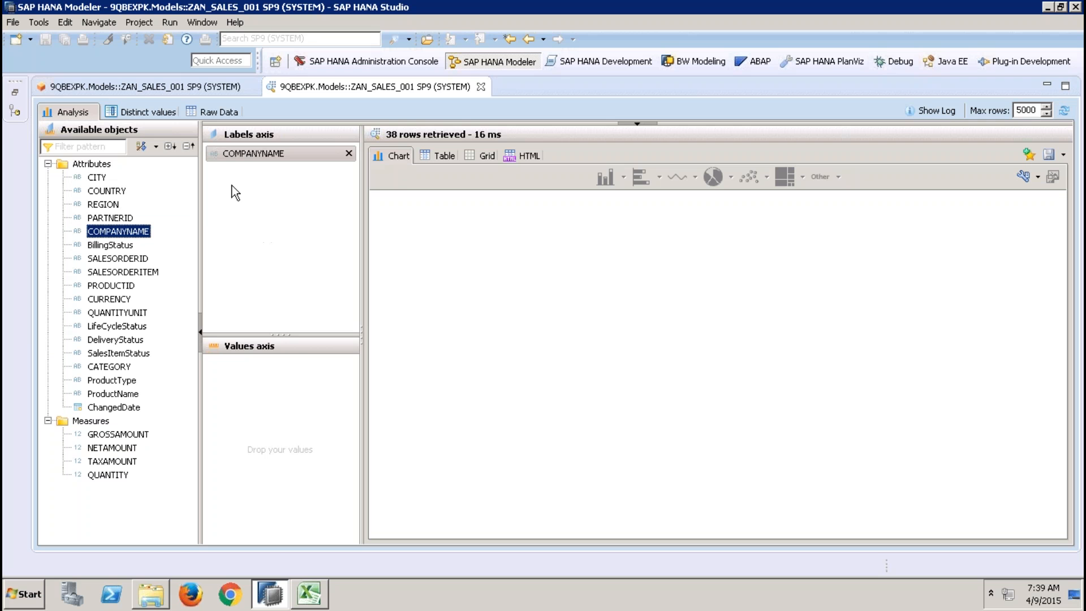
click(125, 260)
drag(172, 258, 255, 173)
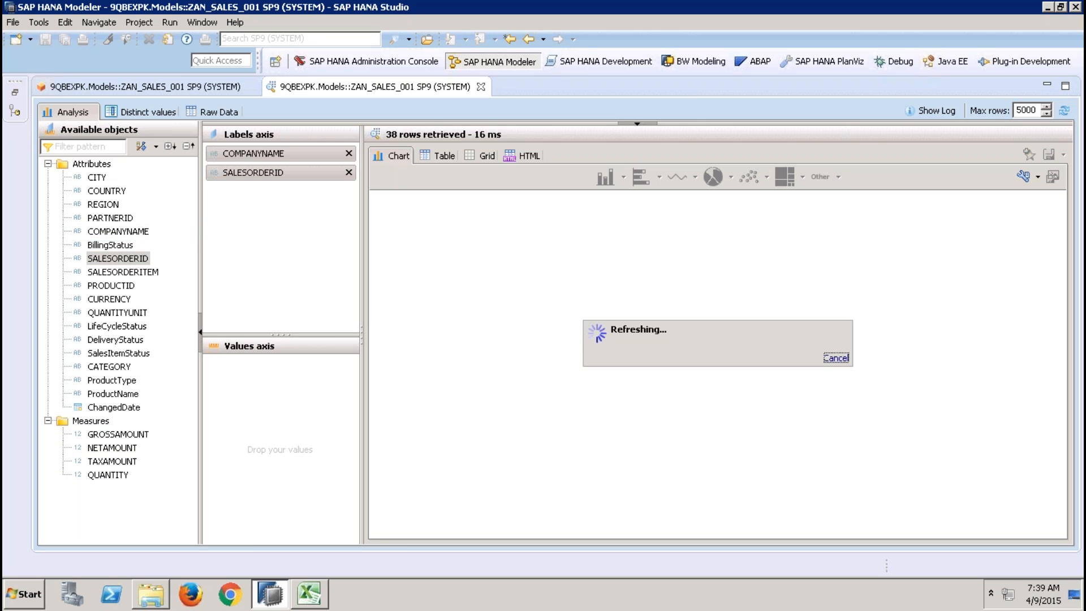
click(124, 449)
drag(119, 434, 242, 430)
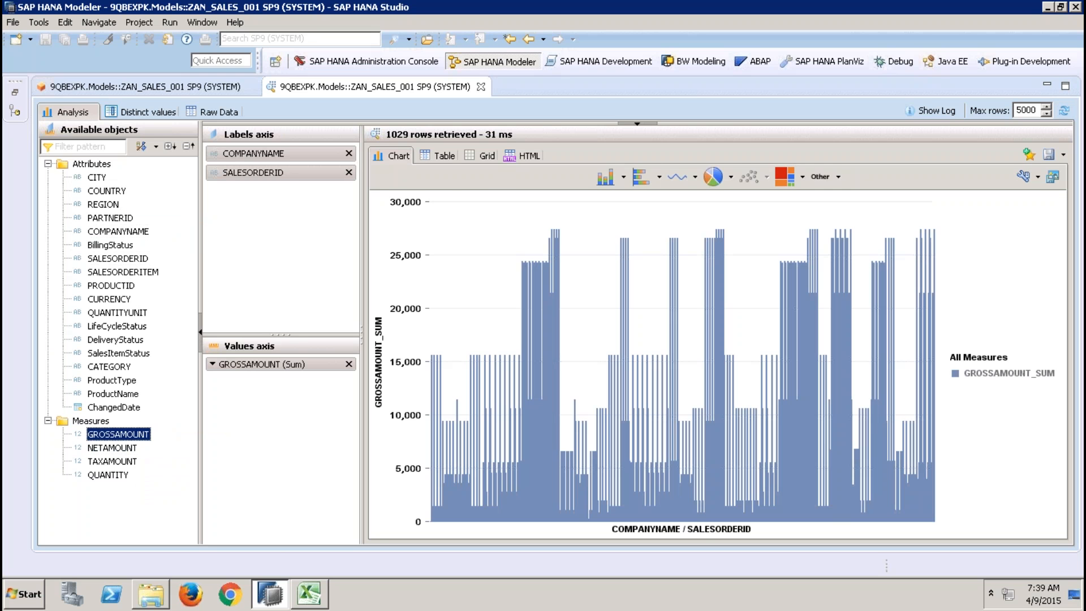
click(439, 155)
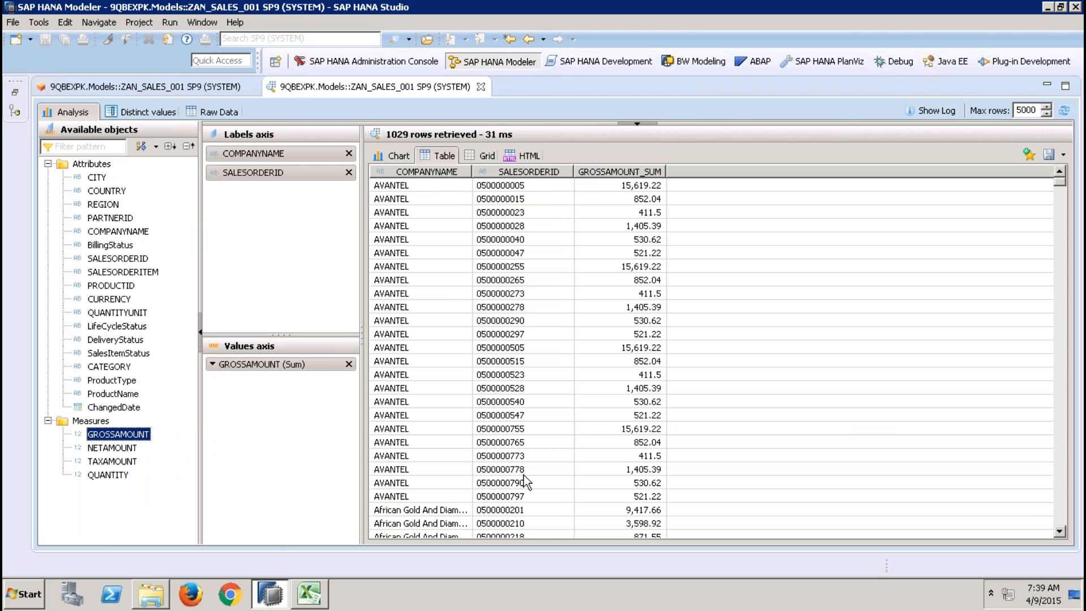
- Examine the sales order rows listed for the company AVANTEL one by one in the preview table
click(534, 185)
key(Down)
key(Down)
key(Down)
key(Down)
key(Down)
key(Down)
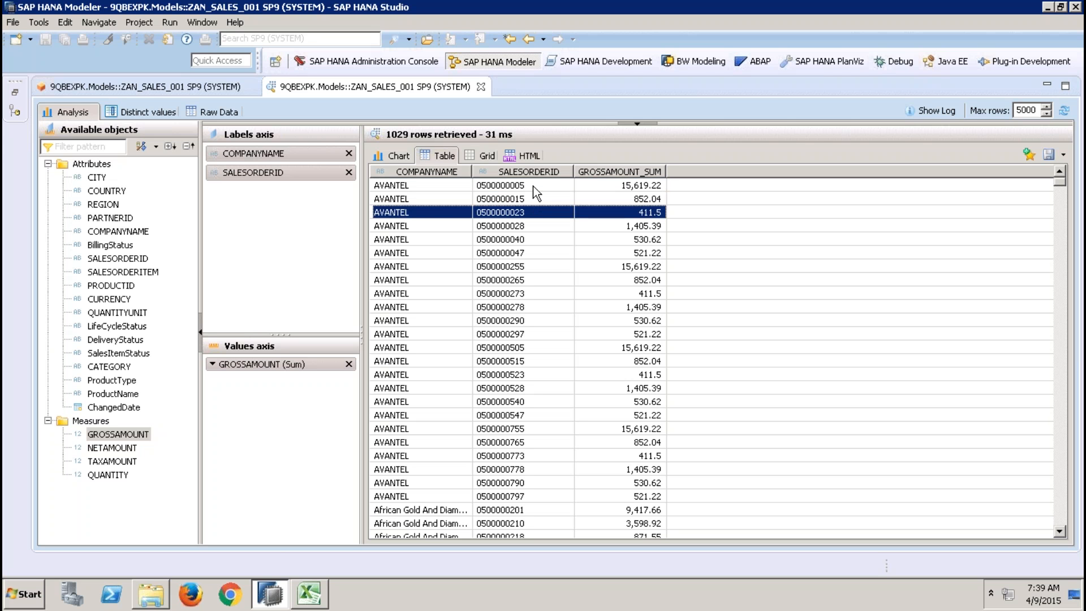
key(Down)
key(Down)
key(Down)
key(Down)
key(Down)
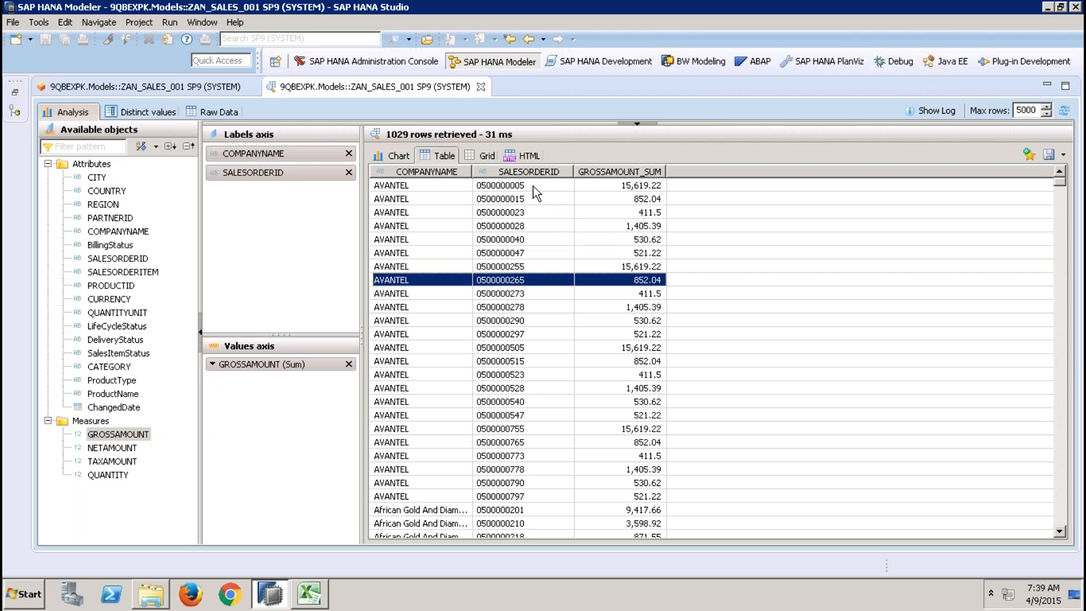
key(Down)
key(Down)
key(Down)
key(Down)
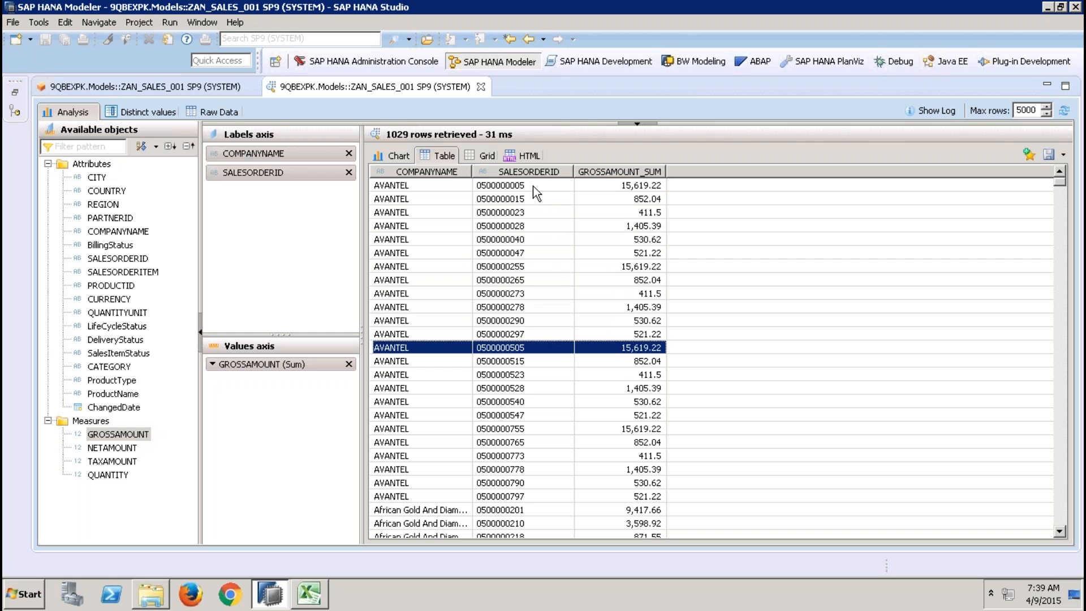
key(Down)
key(Down)
key(Down)
key(Down)
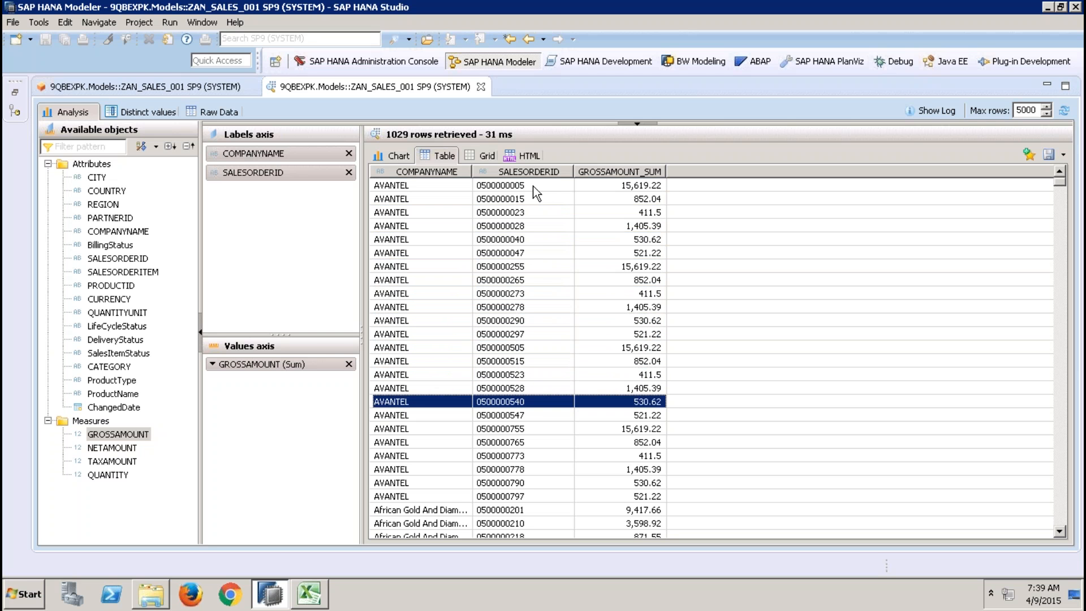
key(Down)
key(Down)
key(Down)
key(Down)
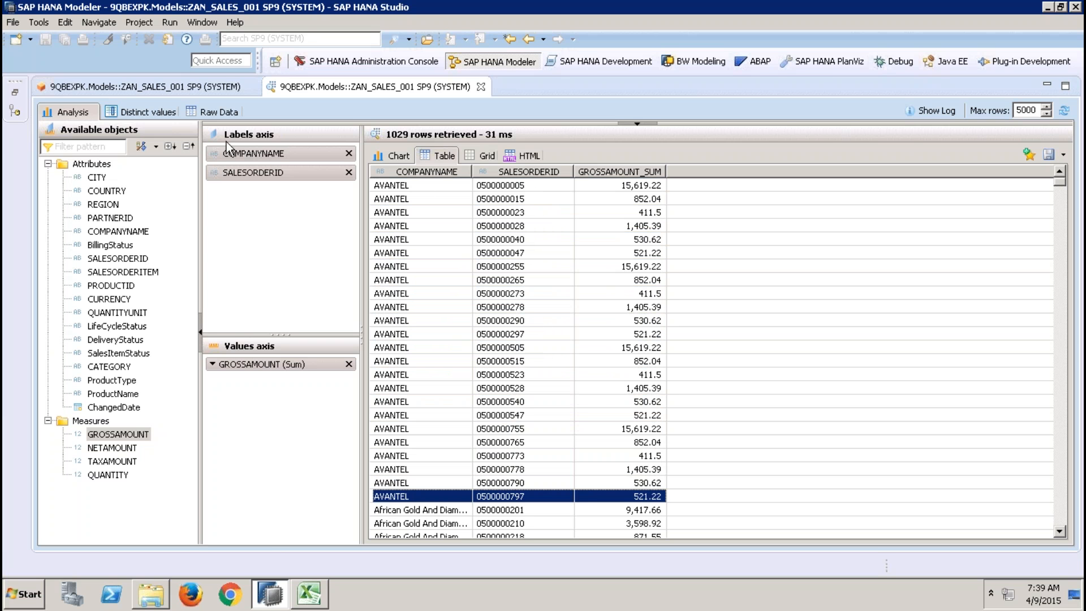
- In the Star Join of ZAN_SALES_001, start a calculated column named and labelled COUNTER with column type Measure
click(217, 89)
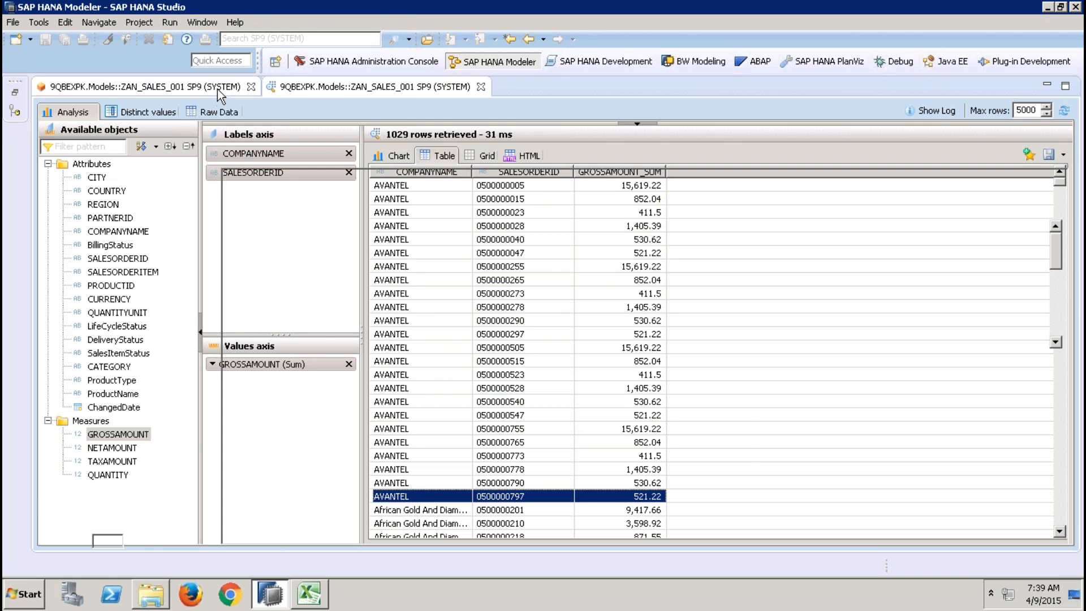
click(151, 244)
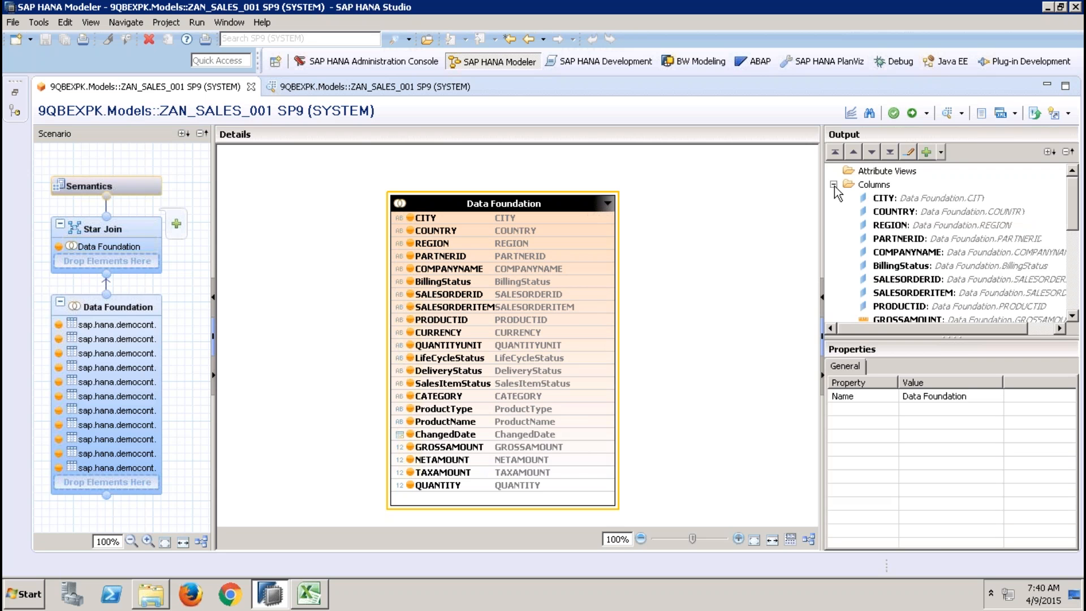
click(833, 184)
click(897, 201)
right_click(899, 208)
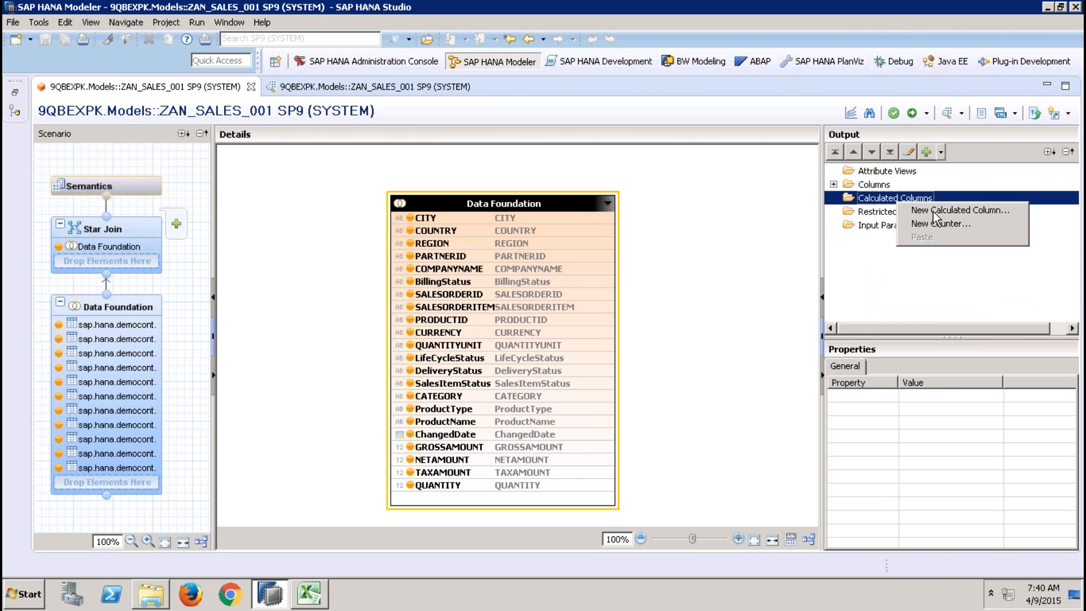
click(939, 211)
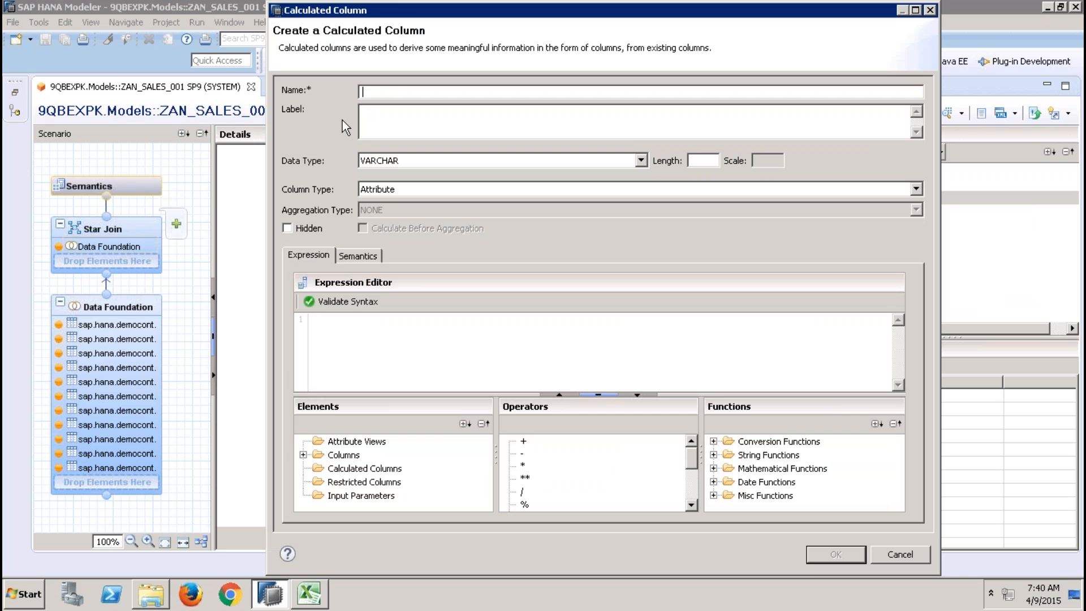
text(COUNTER)
click(443, 123)
click(429, 192)
click(405, 213)
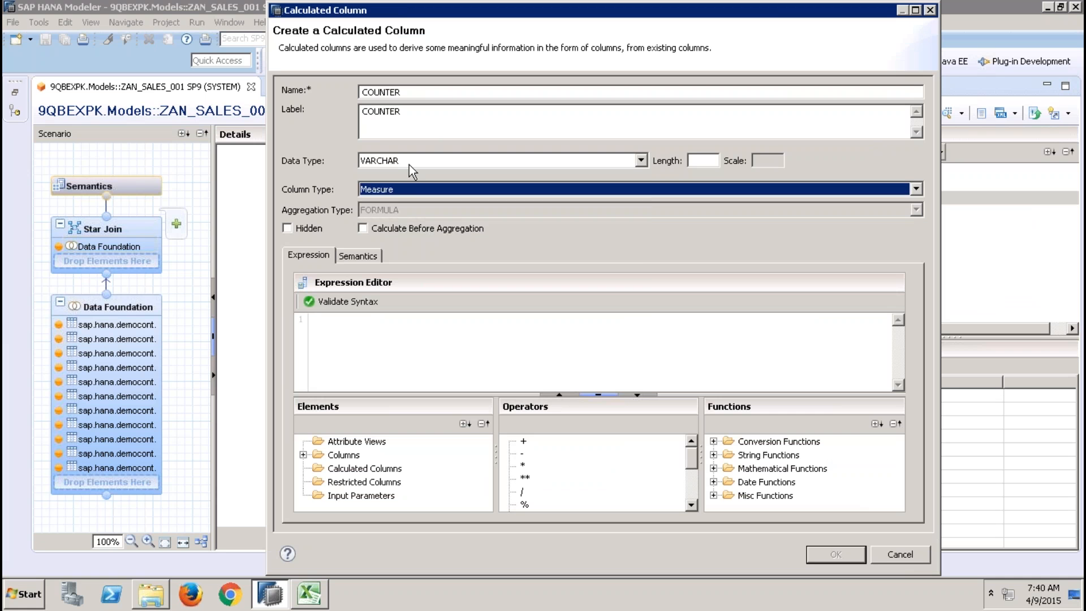
- Set the COUNTER column's data type to INTEGER, enter the expression 1 and create the column
click(409, 162)
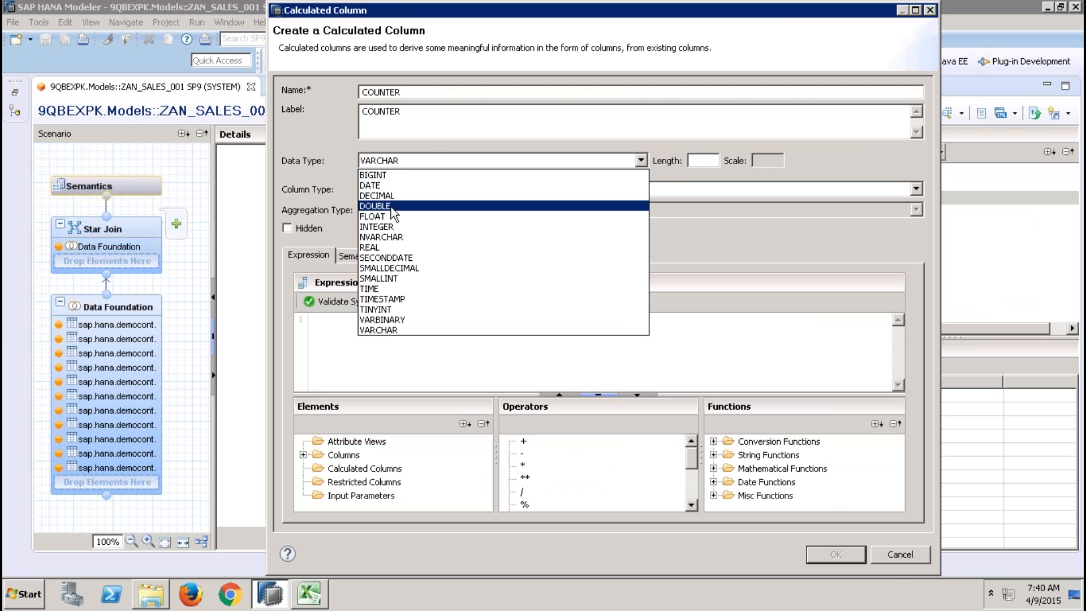
key(i)
click(388, 226)
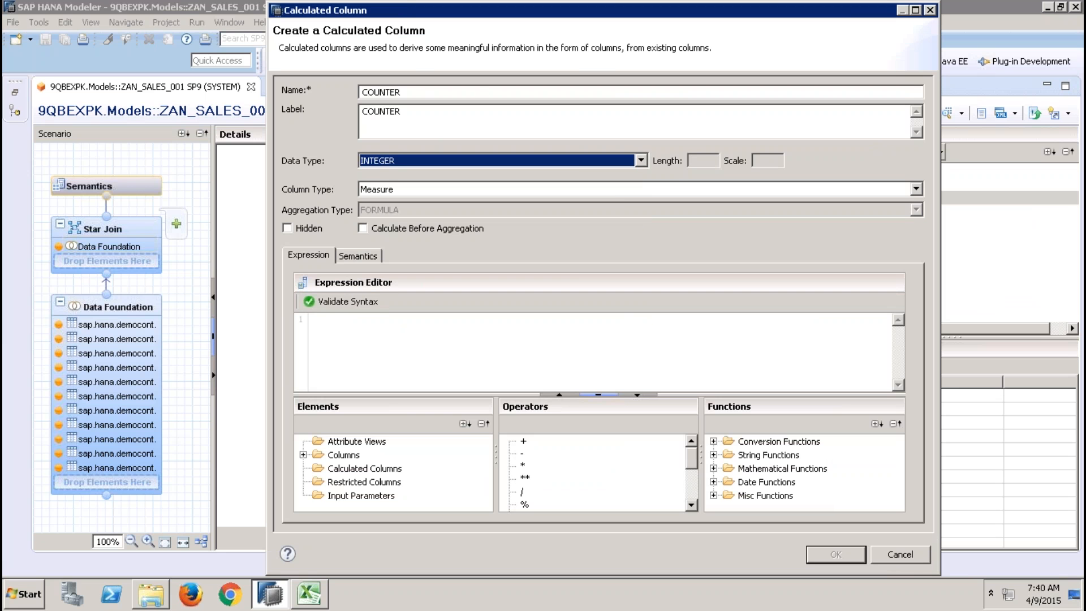
click(360, 333)
text(1)
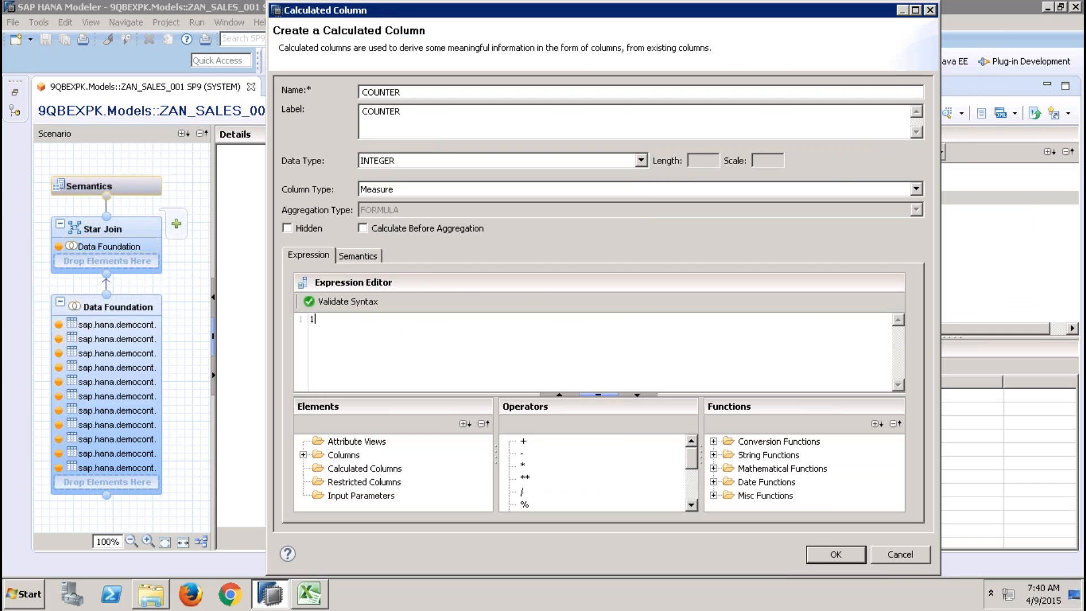
click(825, 557)
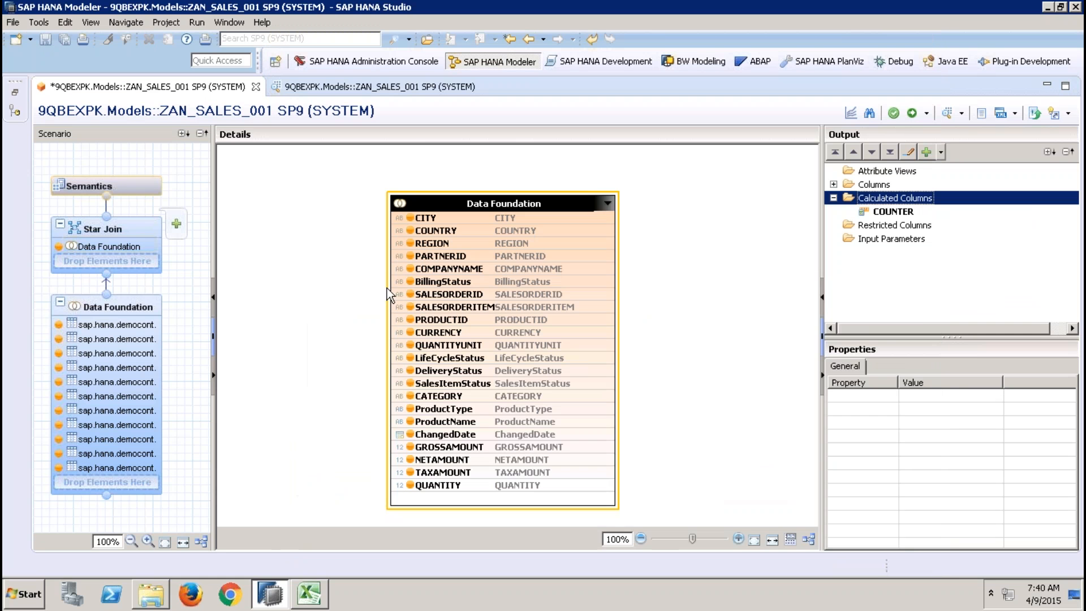
- Activate ZAN_SALES_001 with the new COUNTER column, close the outdated data preview and open a fresh one
click(912, 113)
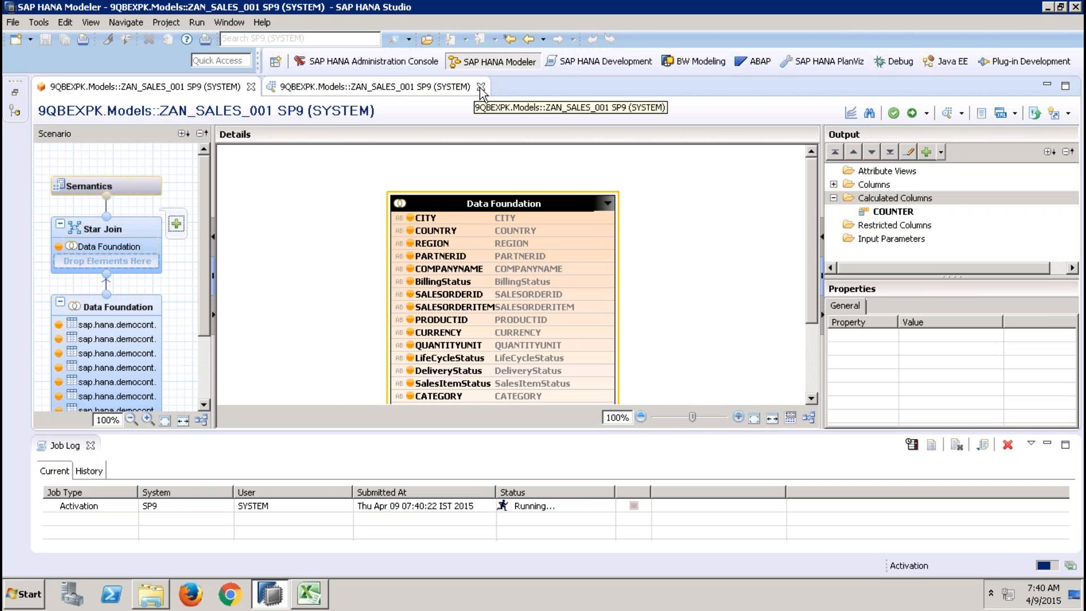
click(478, 87)
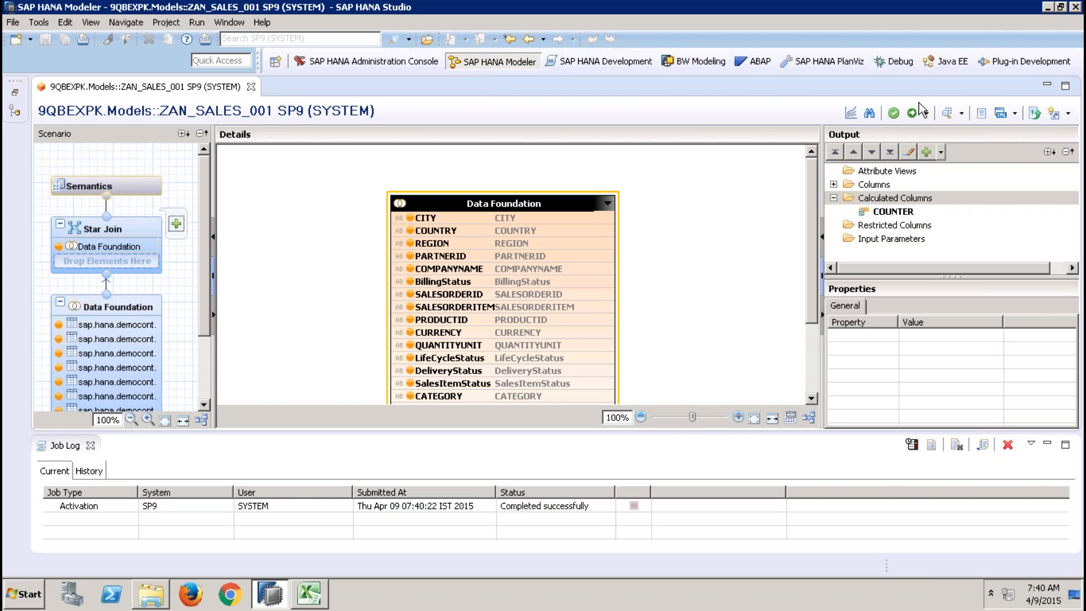
click(948, 112)
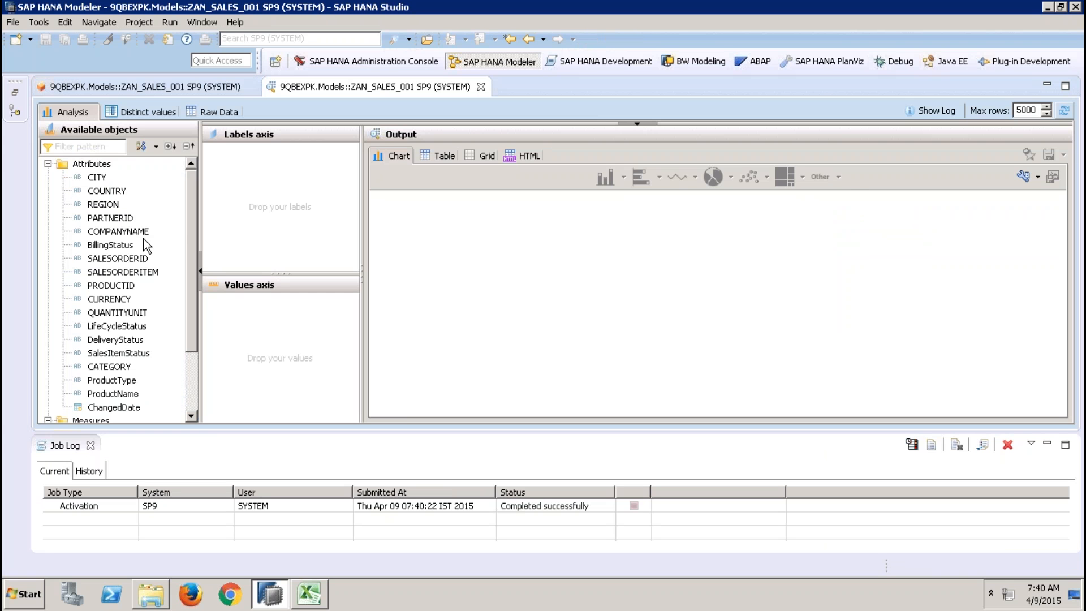
- Preview COUNTER by COMPANYNAME and SALESORDERID as a table and close the Job Log
drag(138, 232, 254, 154)
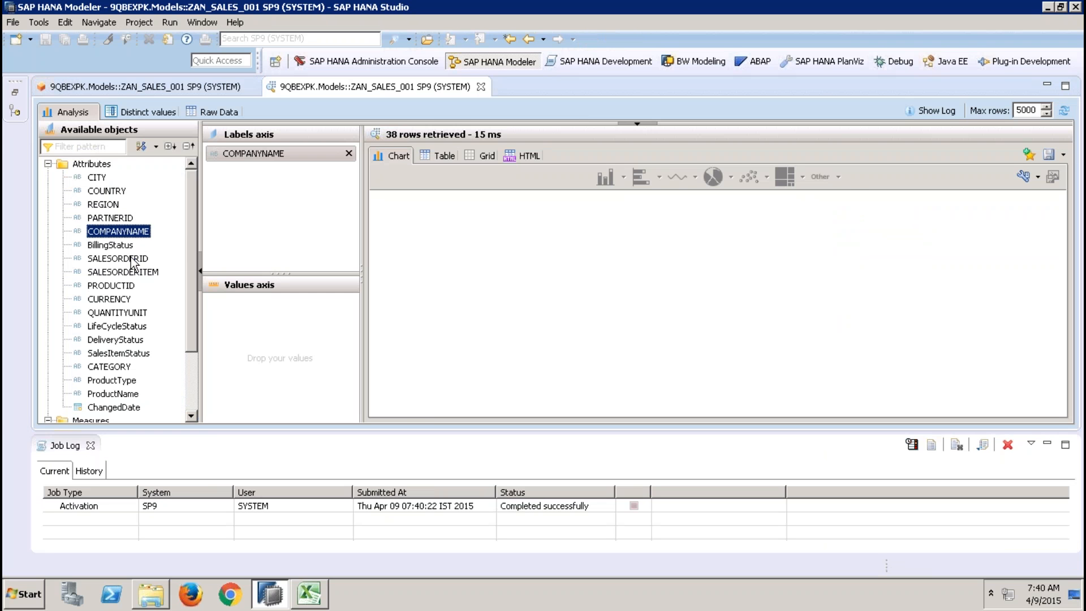
drag(131, 259, 218, 239)
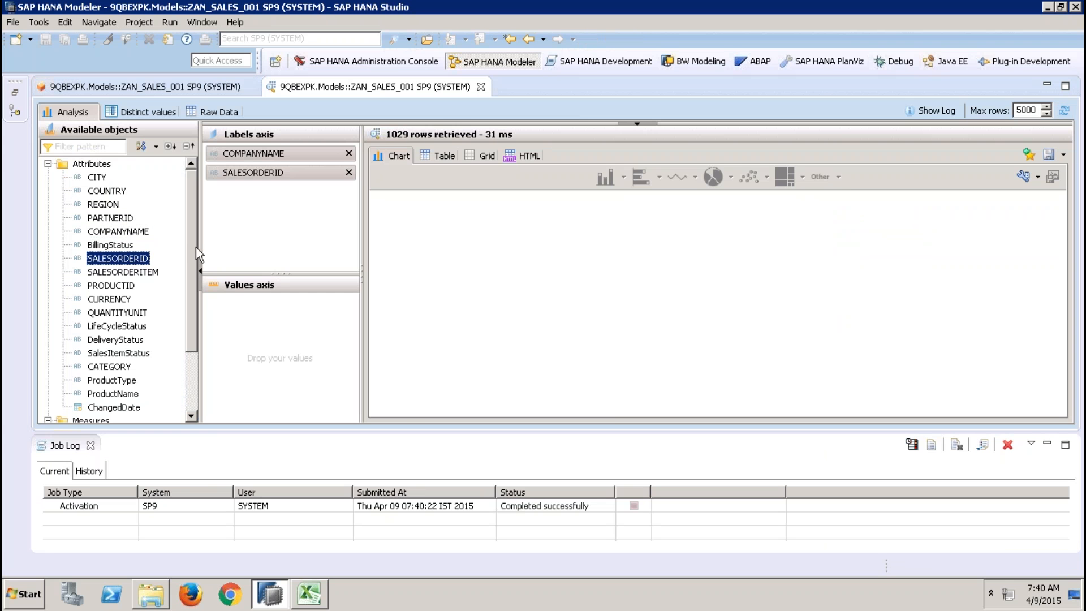
click(48, 164)
drag(111, 246, 278, 306)
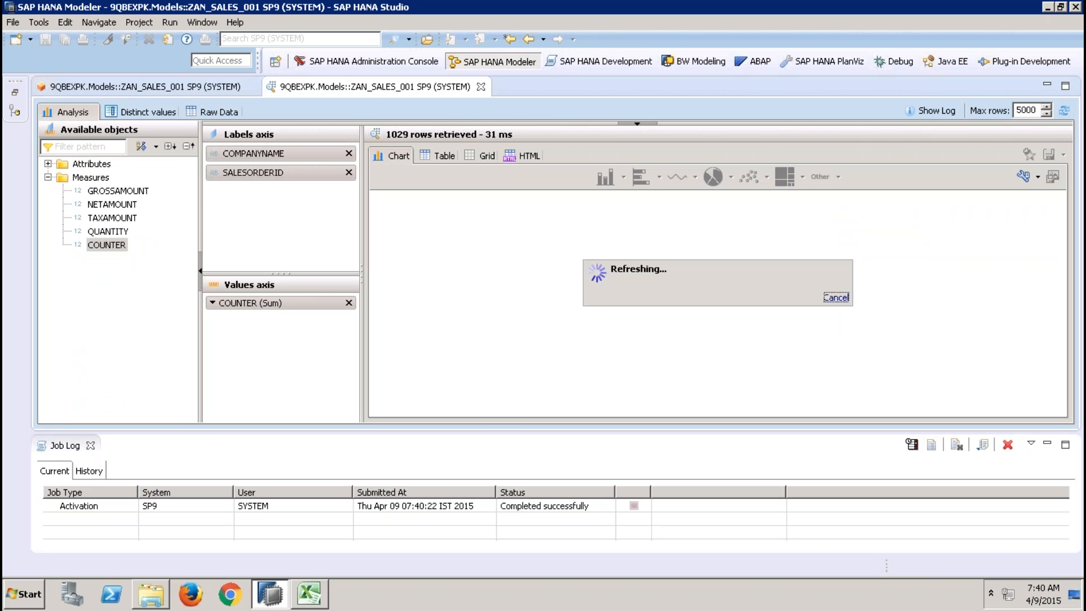
click(442, 158)
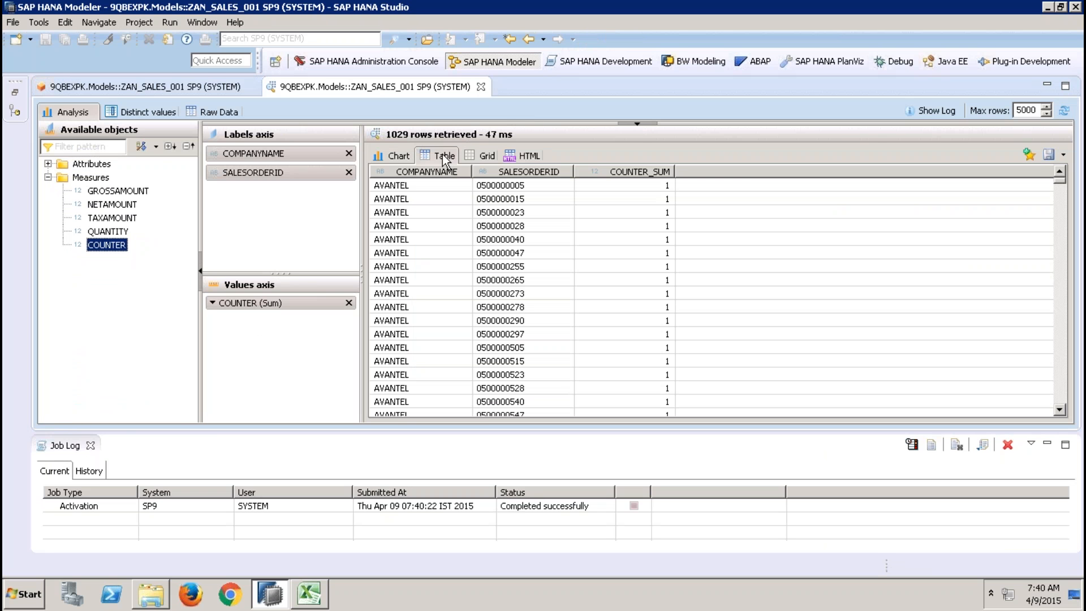
click(90, 445)
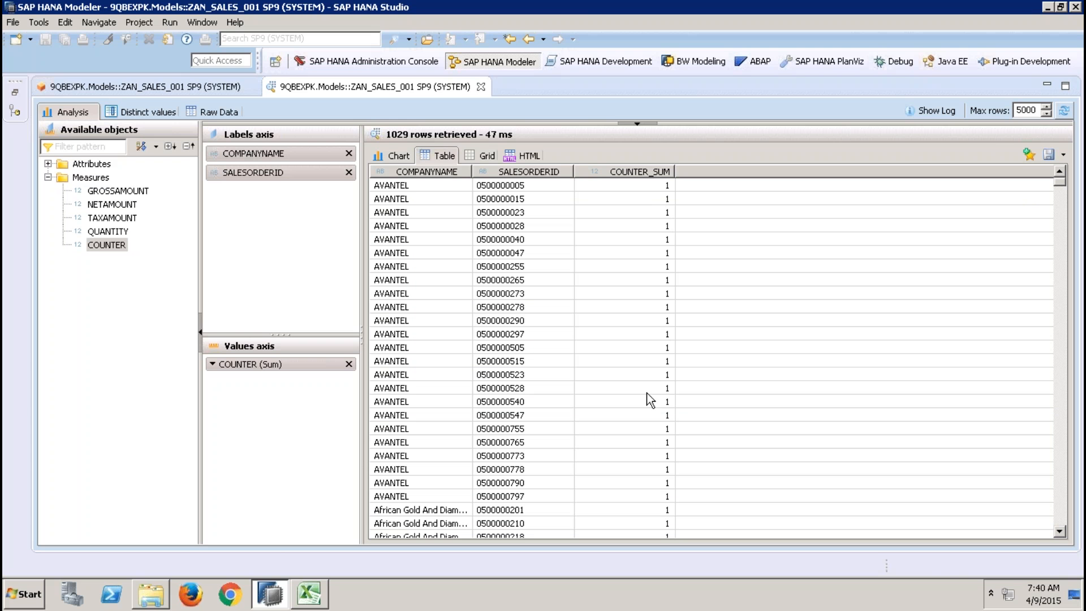
- Remove SALESORDERID from the labels, reapply the Sum aggregation to COUNTER and examine the AVANTEL row
click(349, 172)
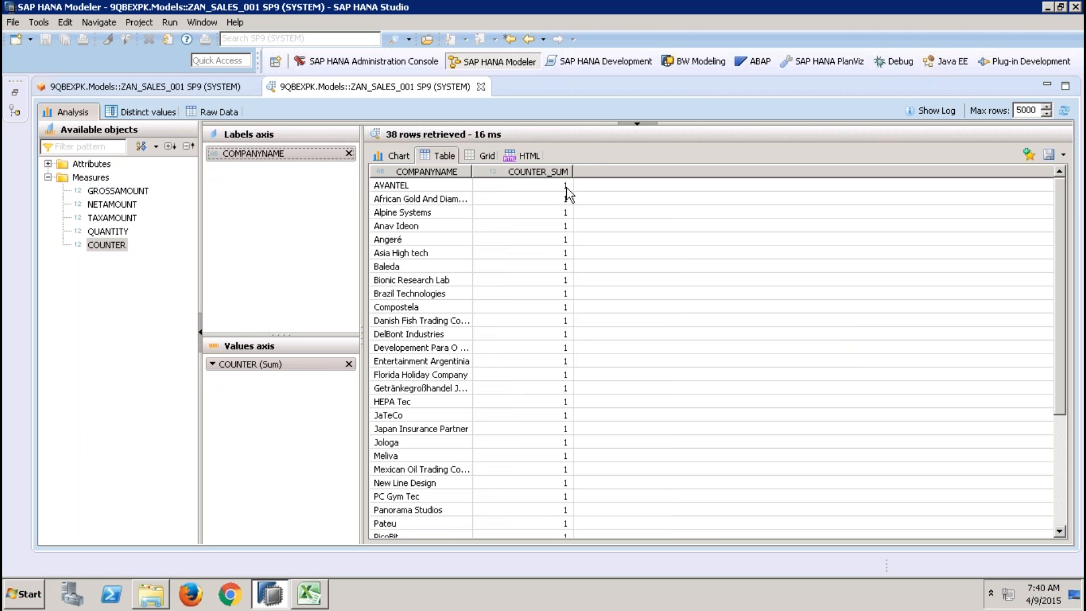
click(212, 364)
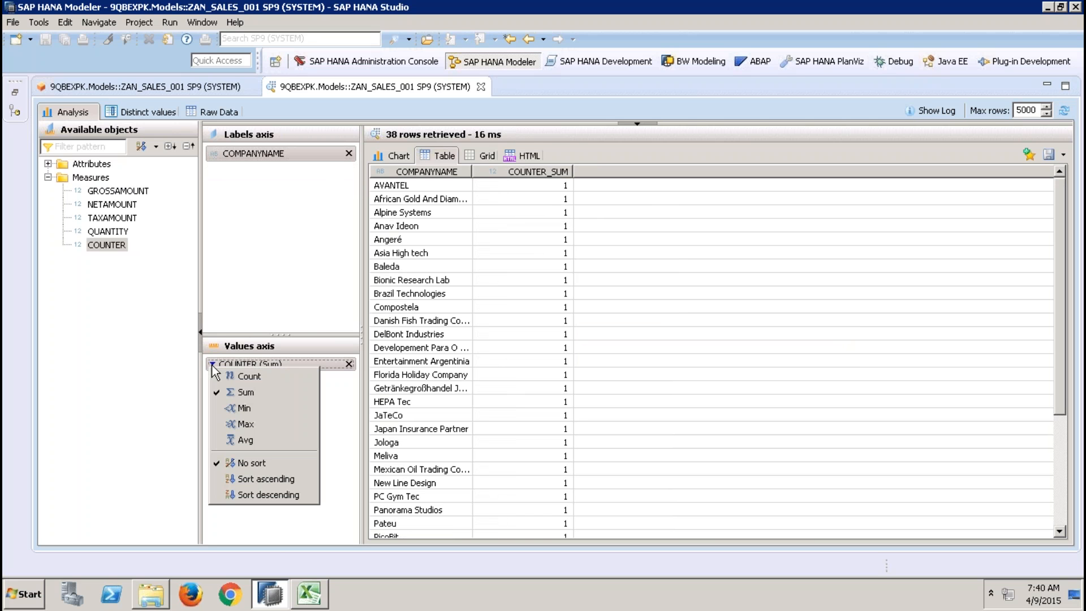
click(247, 393)
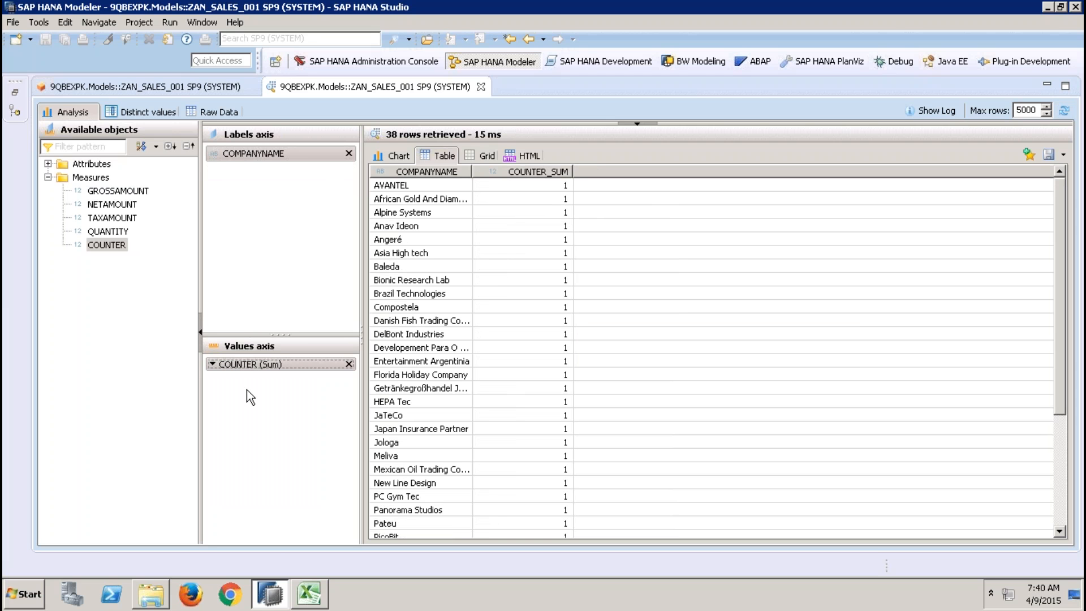
click(555, 187)
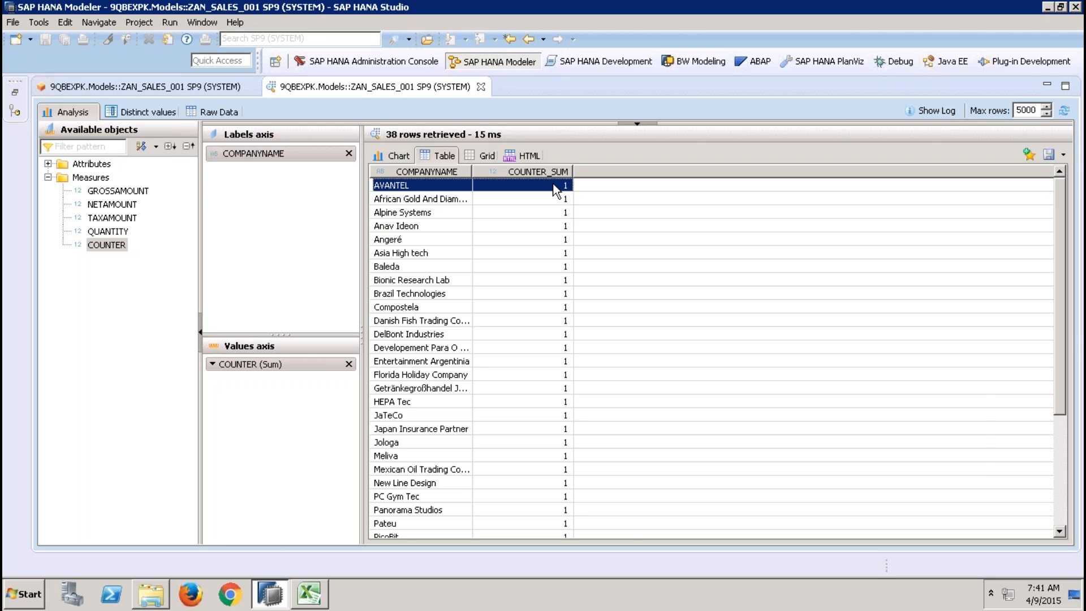
- Edit the calculated column COUNTER so that it is calculated before aggregation, keeping it as a Measure
click(181, 86)
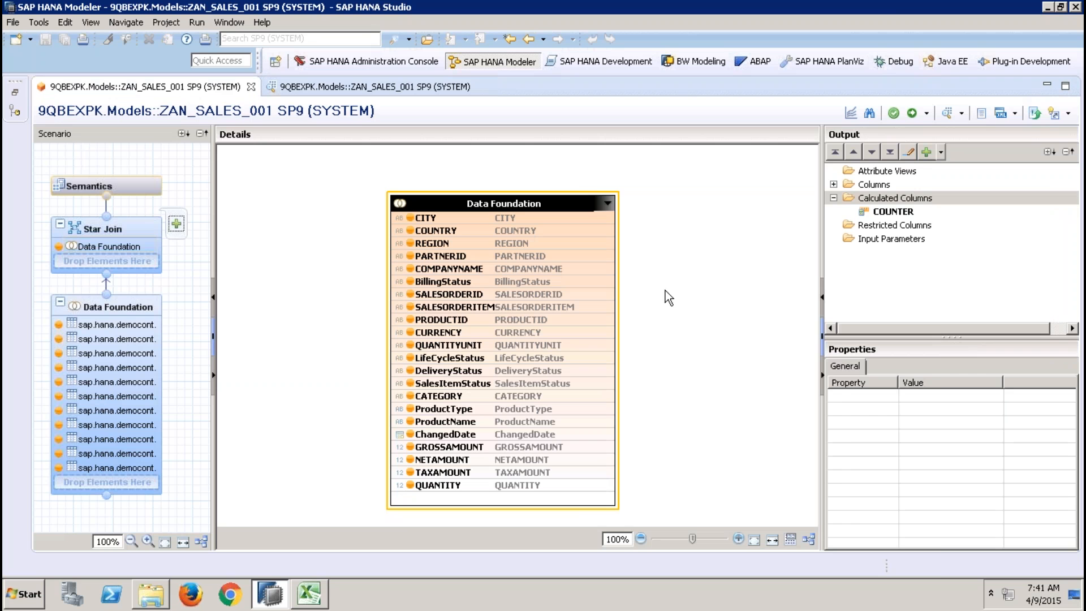
right_click(893, 211)
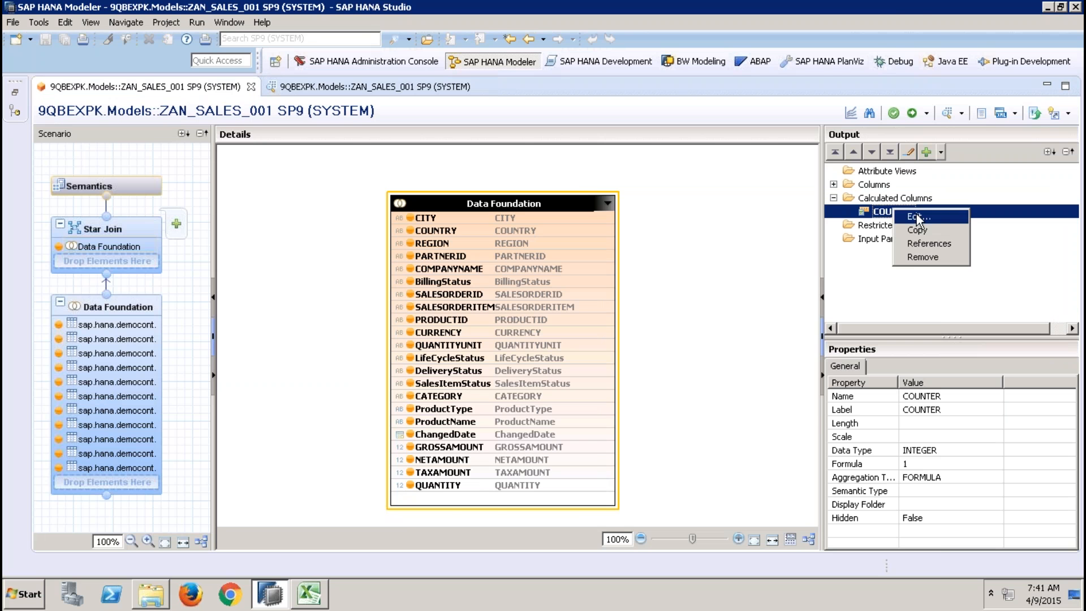
click(916, 217)
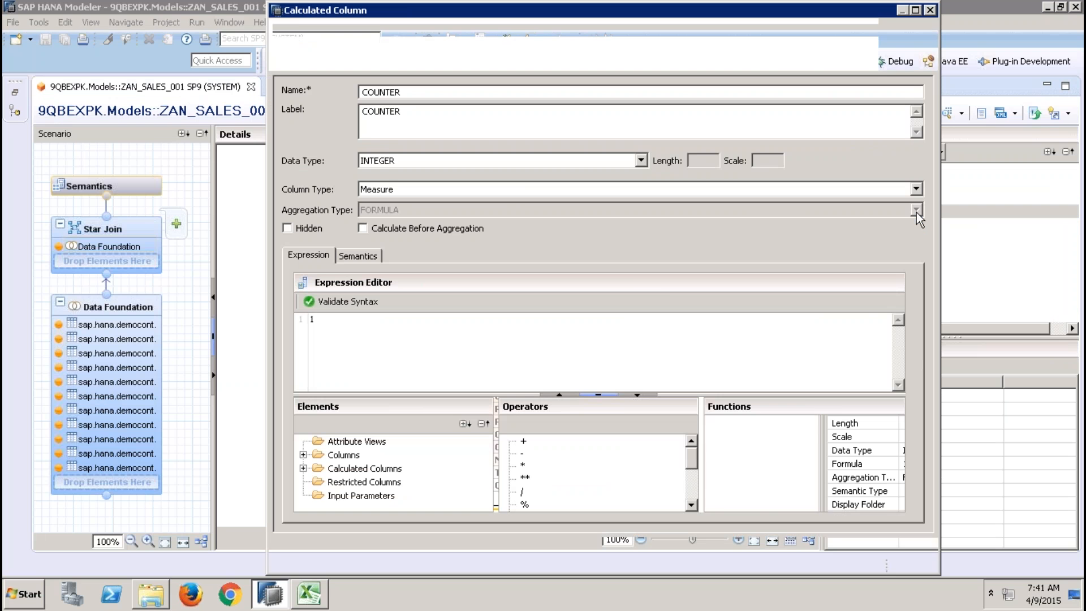
click(522, 189)
click(521, 189)
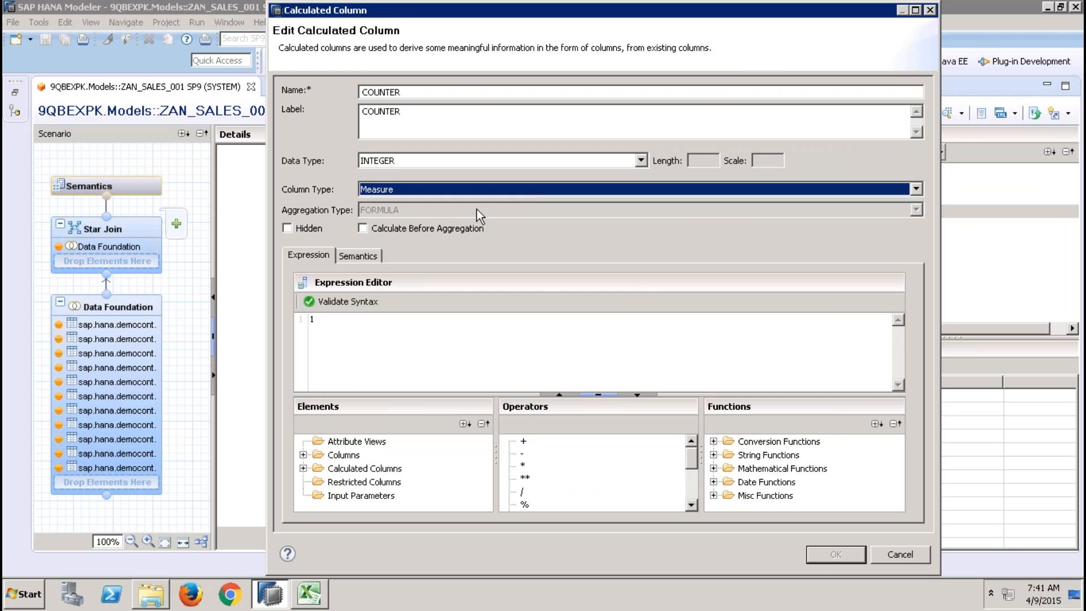
click(429, 229)
click(824, 555)
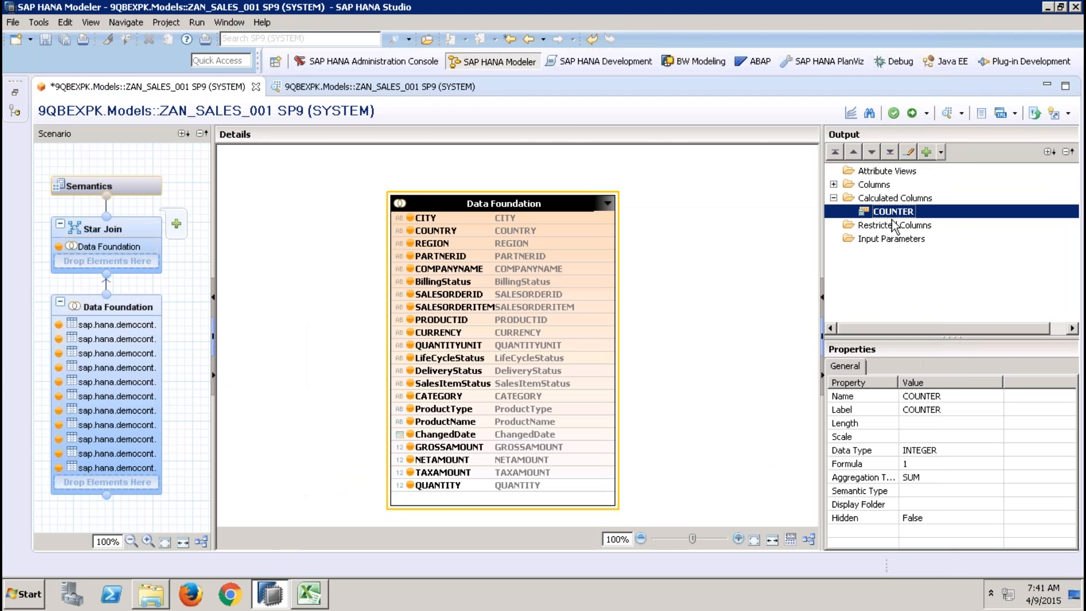
- Reactivate ZAN_SALES_001 with the edited COUNTER column and replace the old data preview with a new one
click(913, 113)
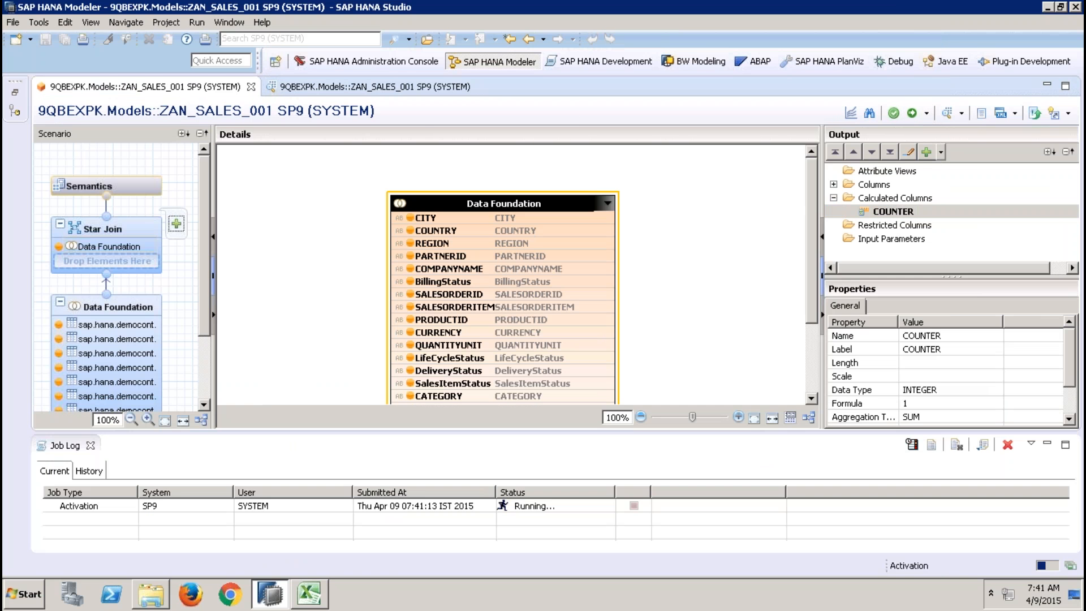
click(481, 86)
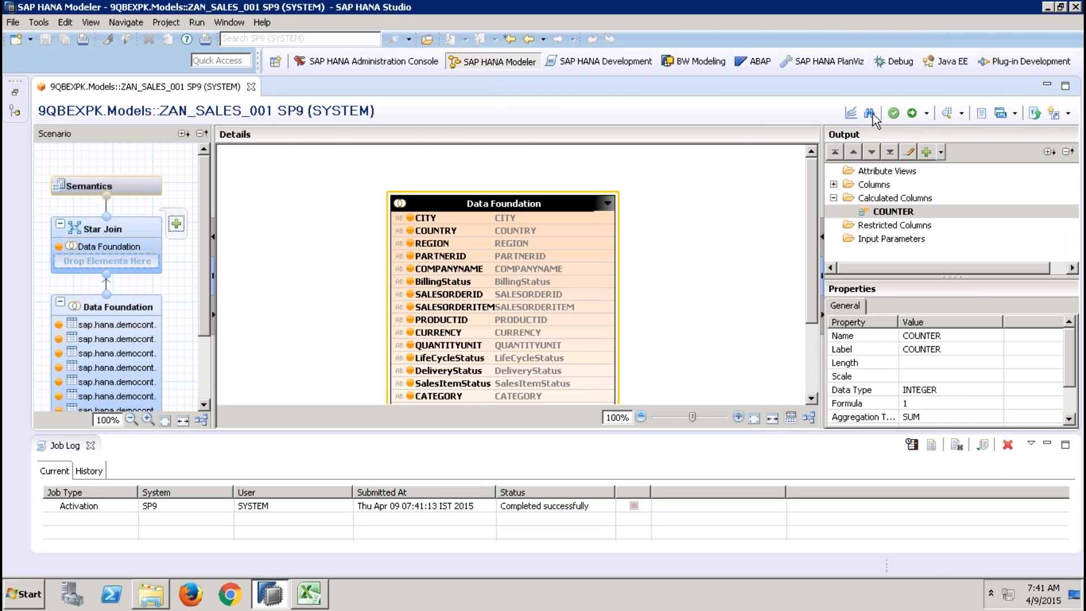
click(917, 118)
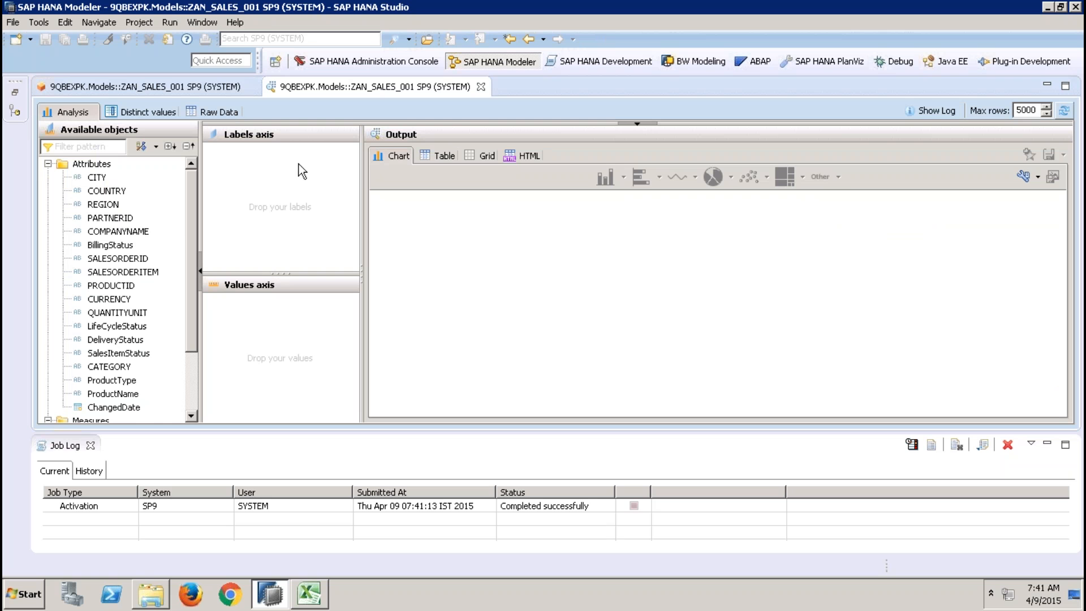
- Preview COUNTER by COMPANYNAME as a table and examine the total for AVANTEL
drag(118, 231, 280, 158)
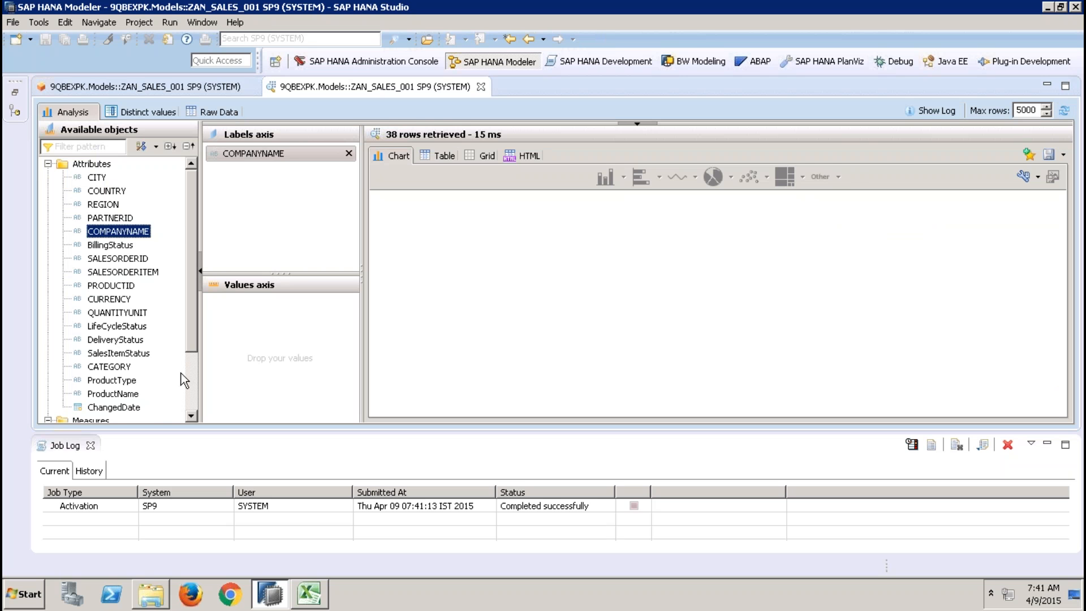
scroll(190, 402, down, 2)
drag(122, 407, 280, 303)
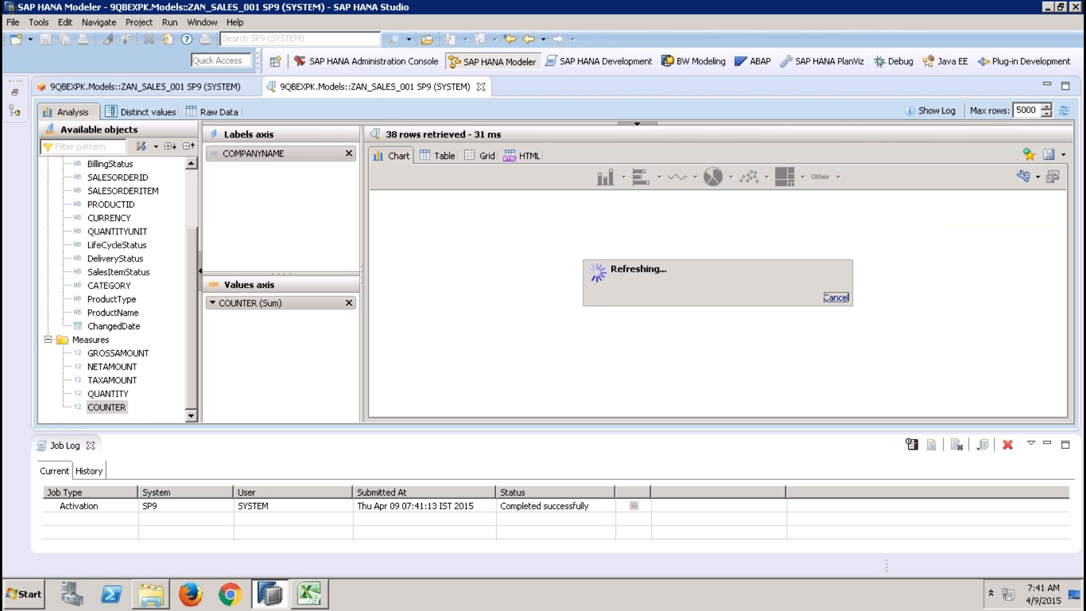
click(444, 157)
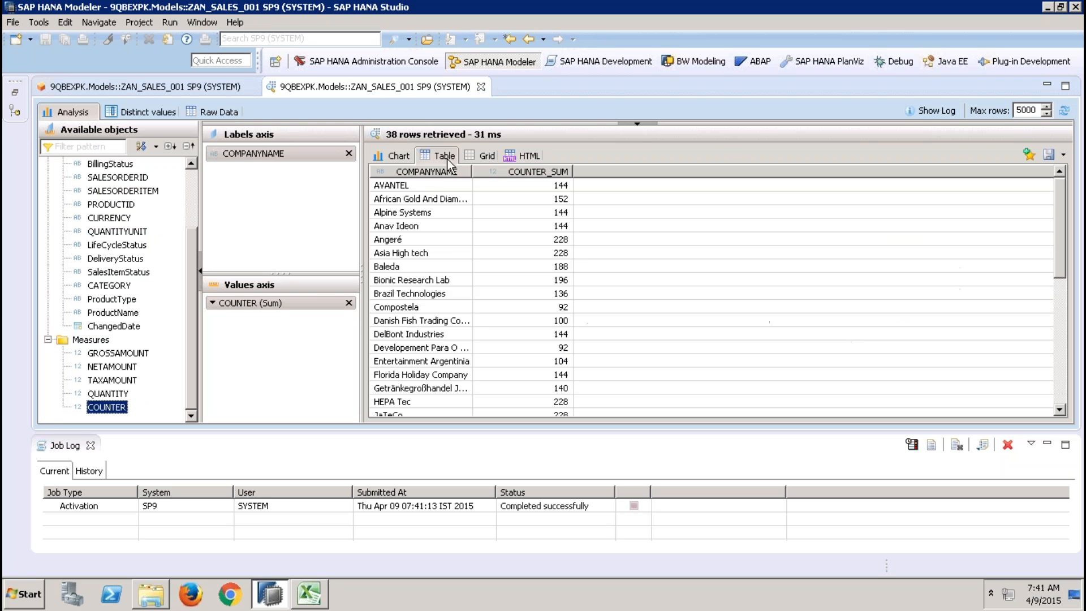
click(554, 187)
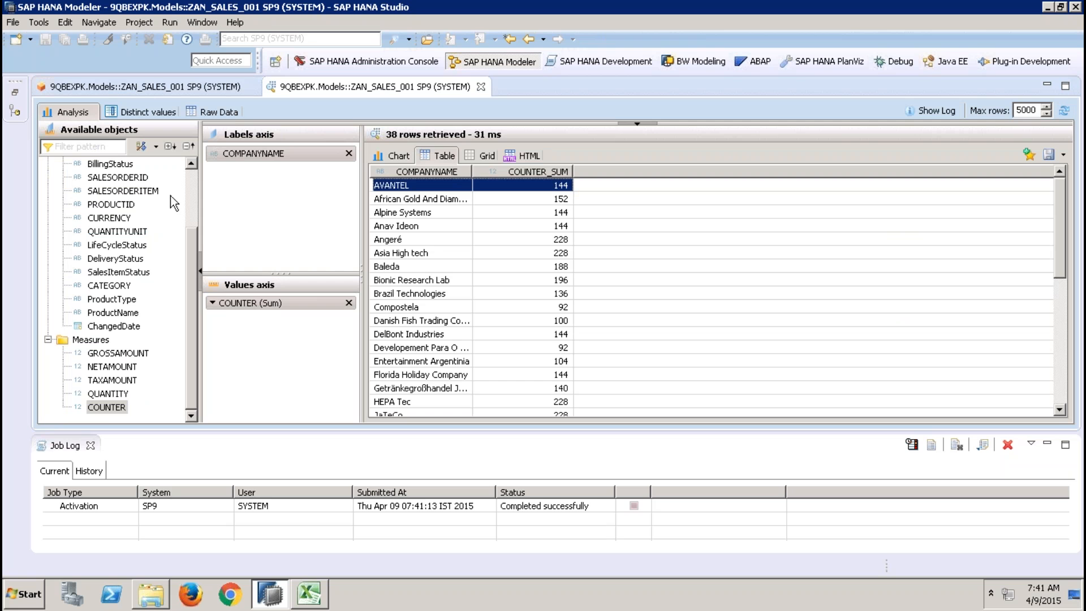
- Add SALESORDERID to the preview labels and examine COUNTER for AVANTEL's first sales order
drag(118, 177, 272, 187)
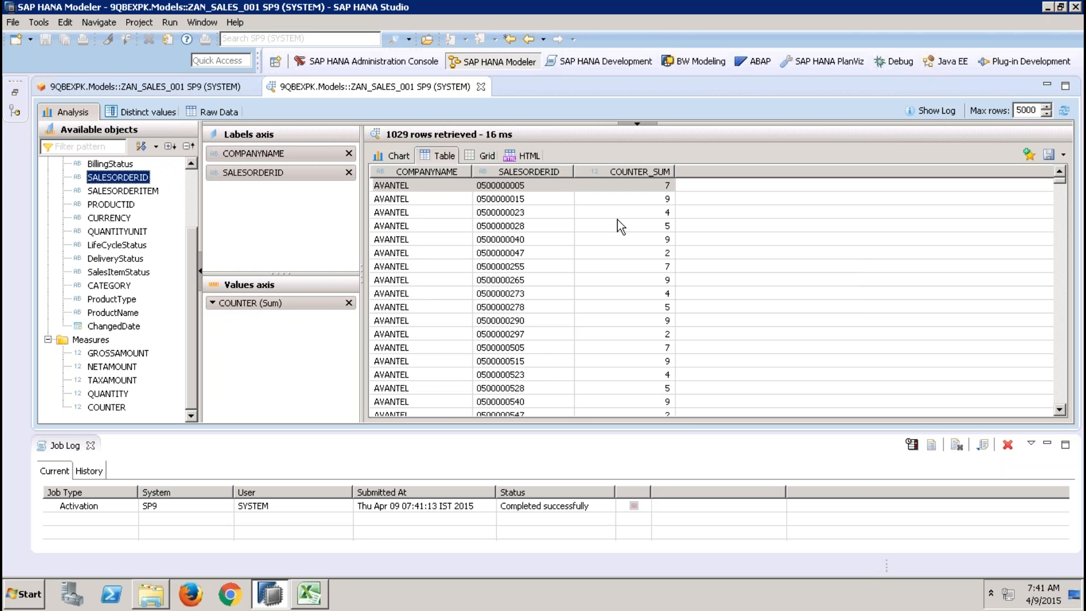
click(418, 187)
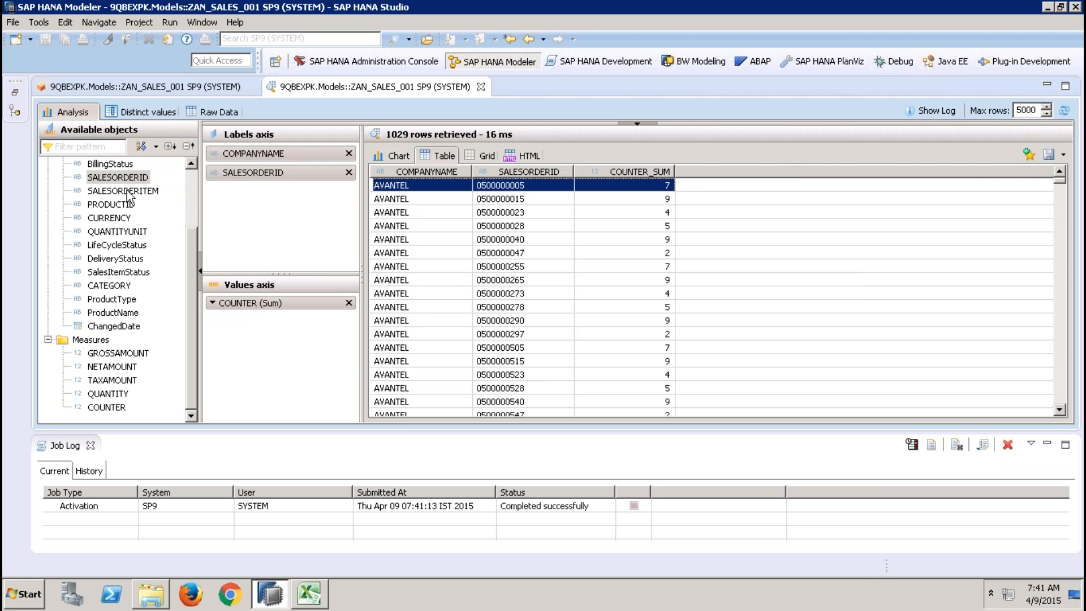
- Add SALESORDERITEM to the preview labels and examine COUNTER for each item of AVANTEL's first sales order
drag(129, 192, 249, 196)
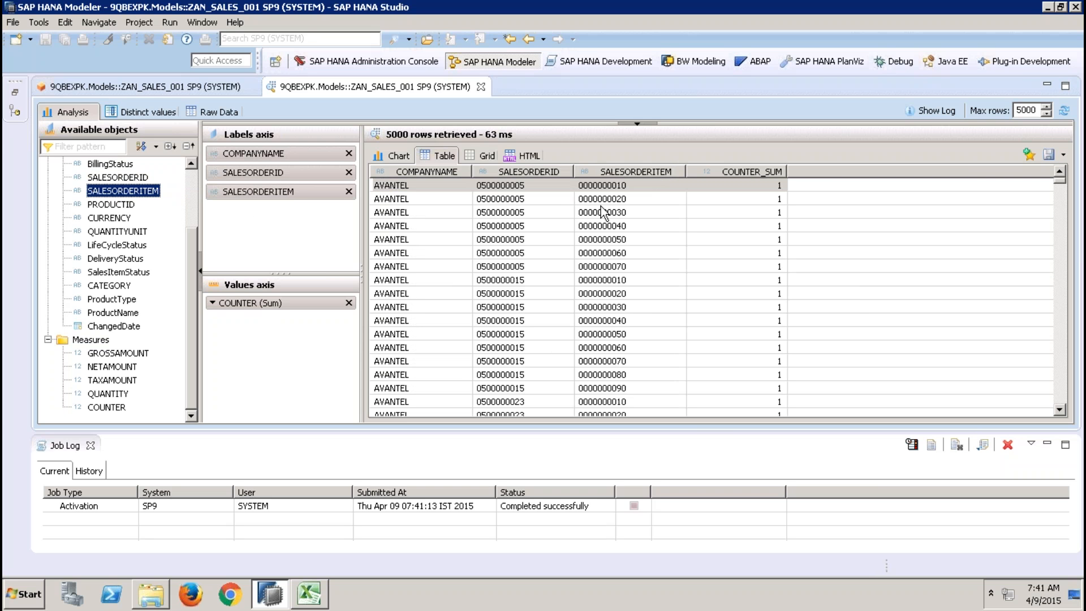
click(521, 183)
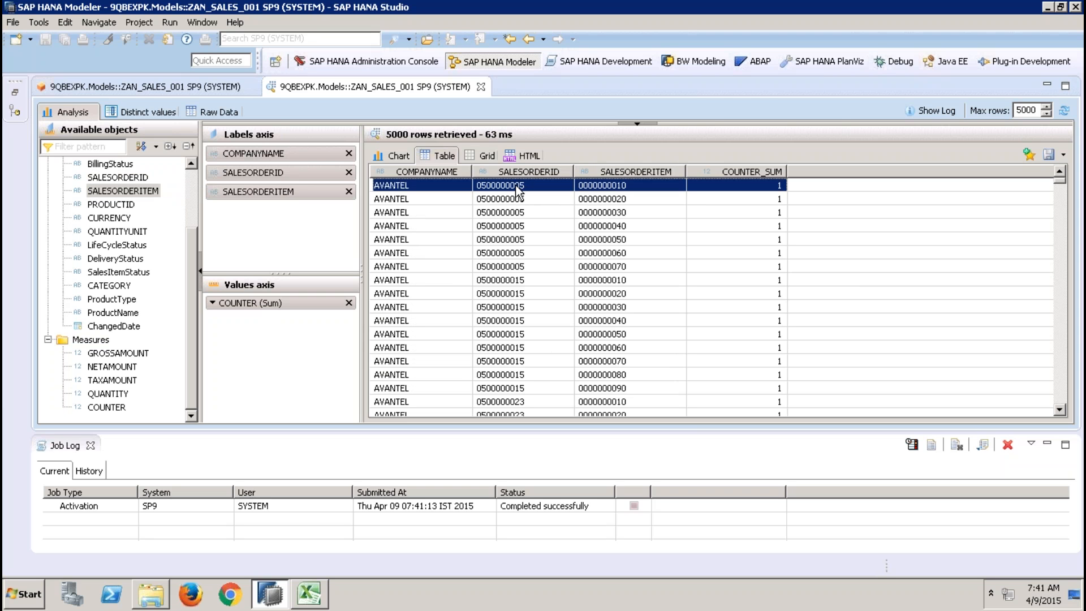
click(617, 224)
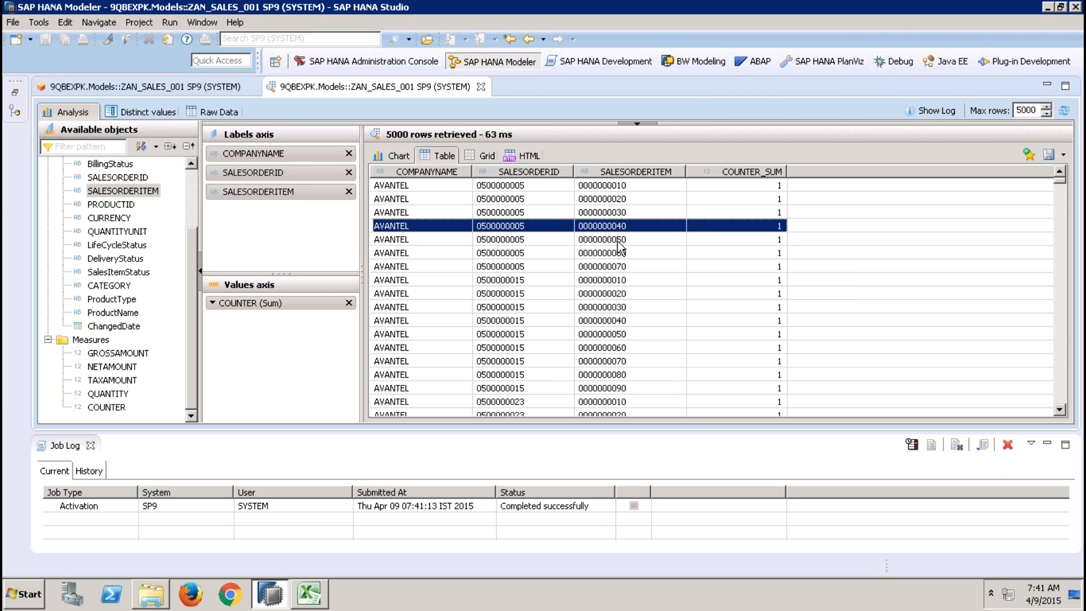
click(627, 266)
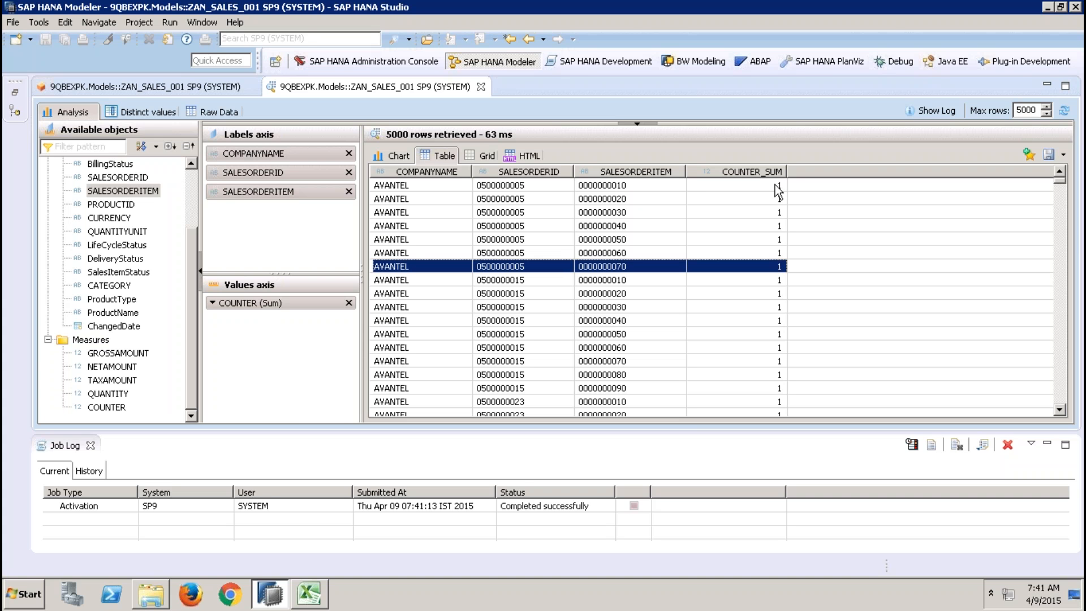
- Remove SALESORDERITEM and SALESORDERID from the preview labels in turn, examining how COUNTER rolls up to order and company level
click(349, 191)
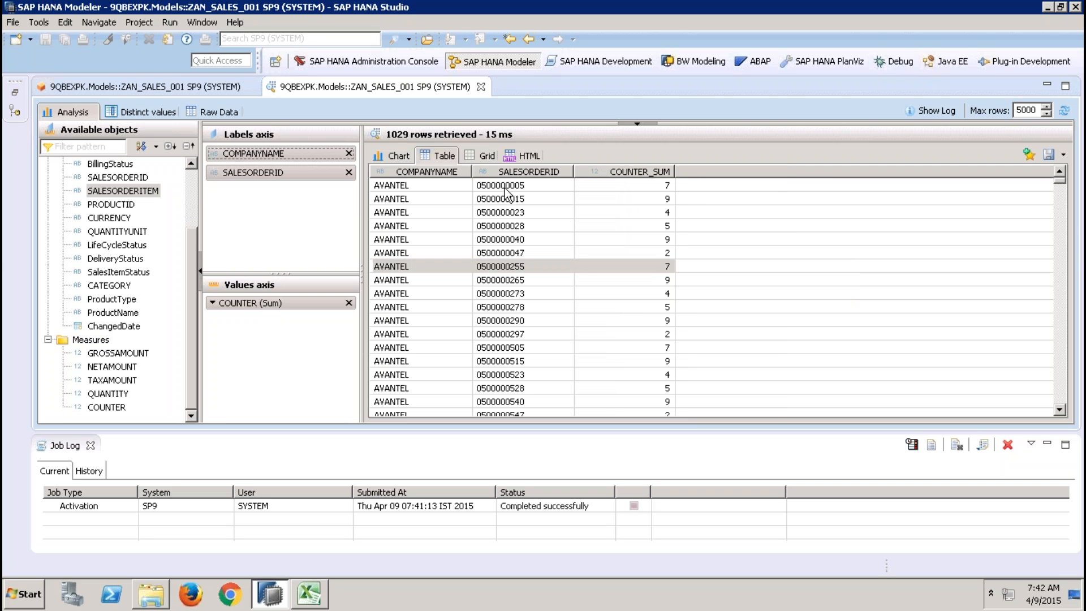
click(655, 188)
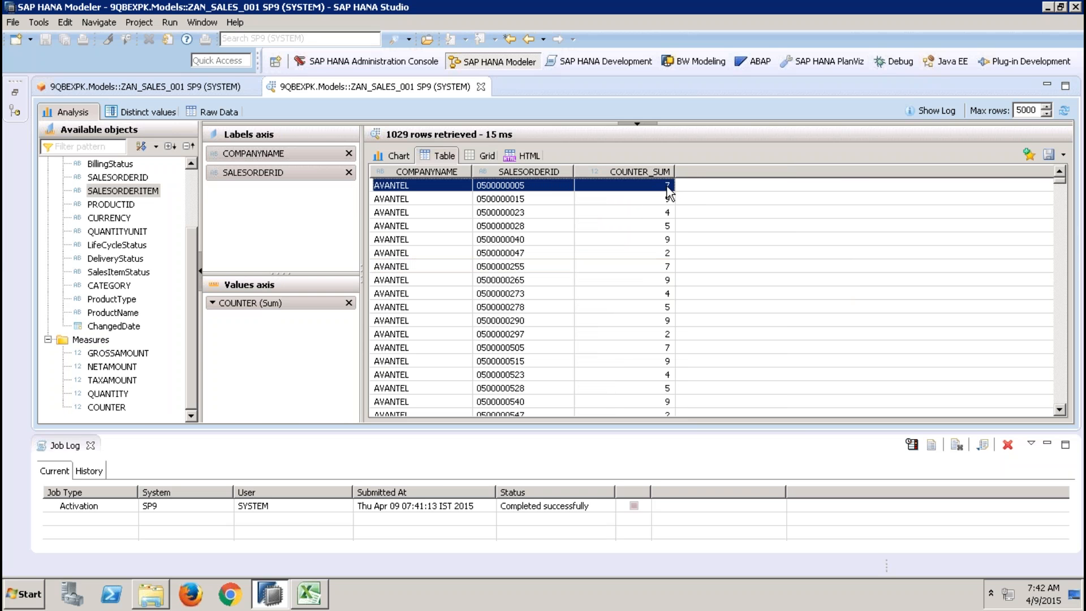
click(349, 172)
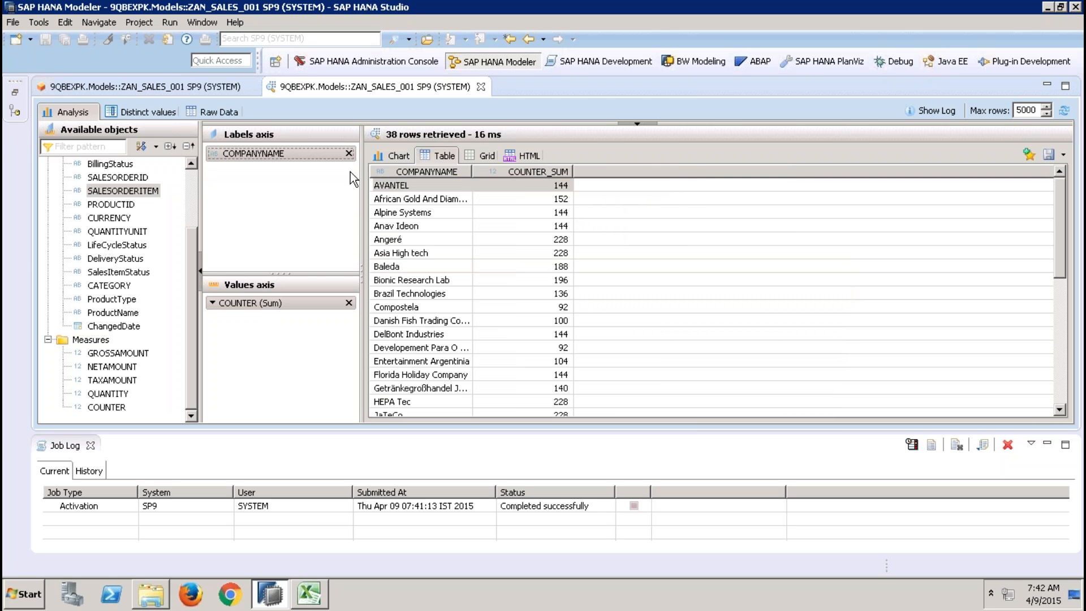
- Restore SALESORDERID and SALESORDERITEM as labels, select all item rows of AVANTEL's first sales order for review, and close the preview
double_click(130, 178)
click(153, 192)
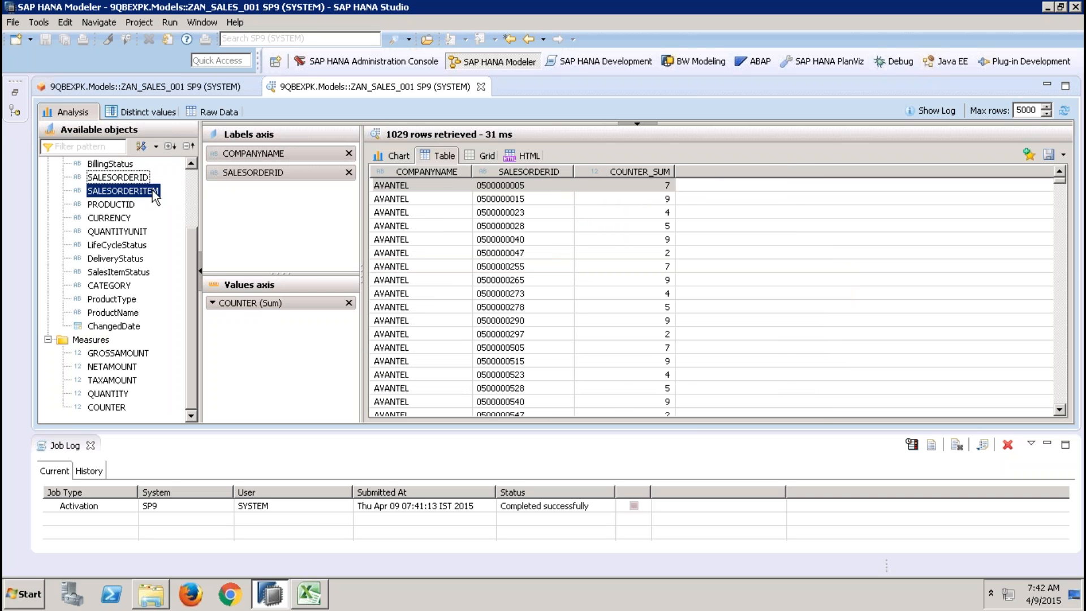
drag(152, 195, 282, 195)
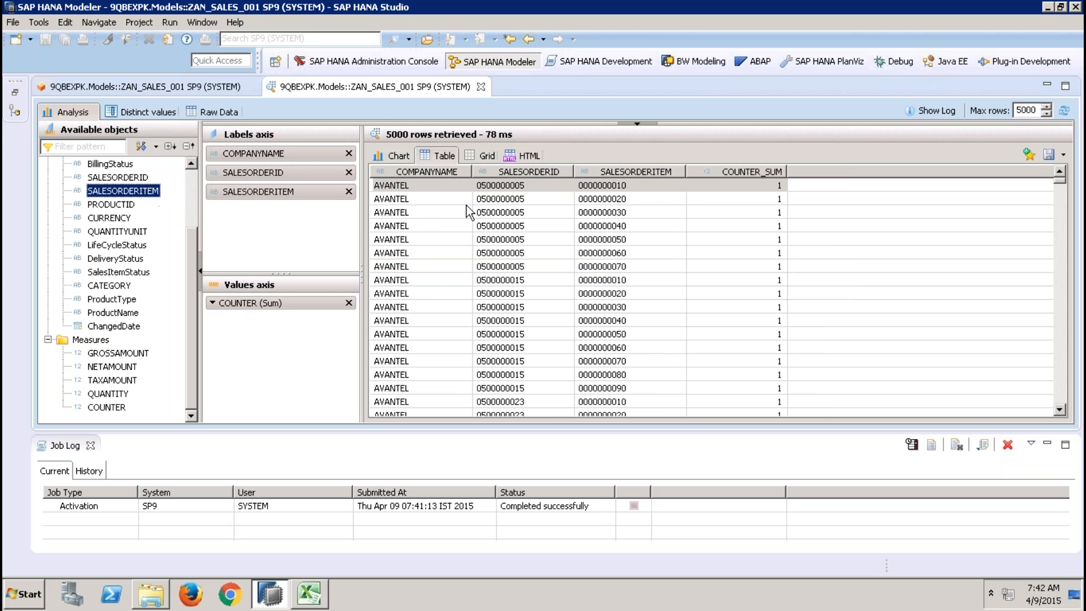
click(533, 185)
key(shift+Down)
key(shift+Down)
key(shift+Down)
key(shift+Down)
key(shift+Down)
key(shift+Down)
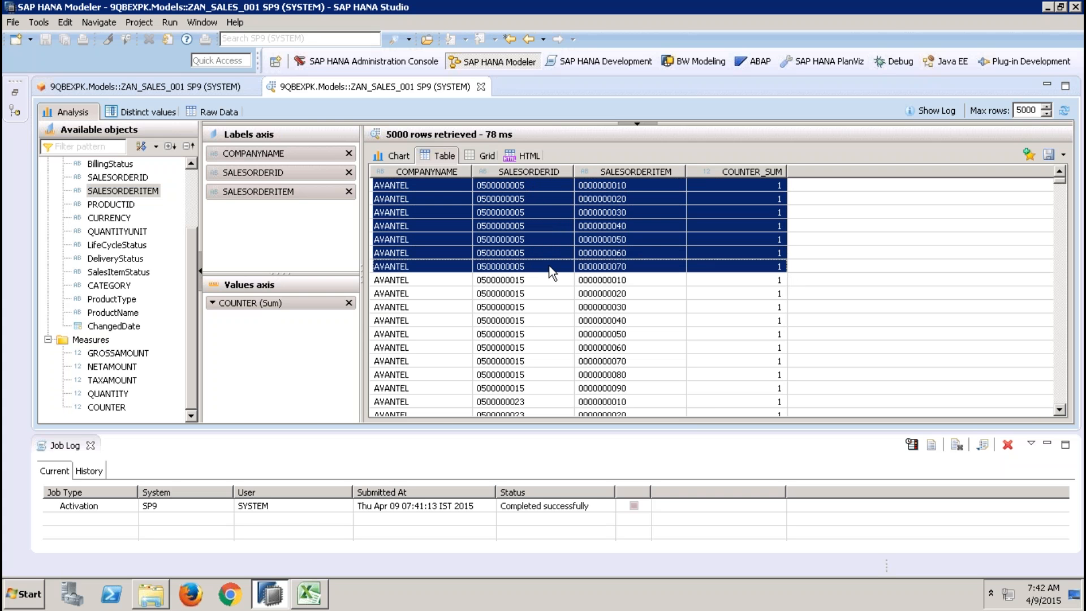
click(481, 86)
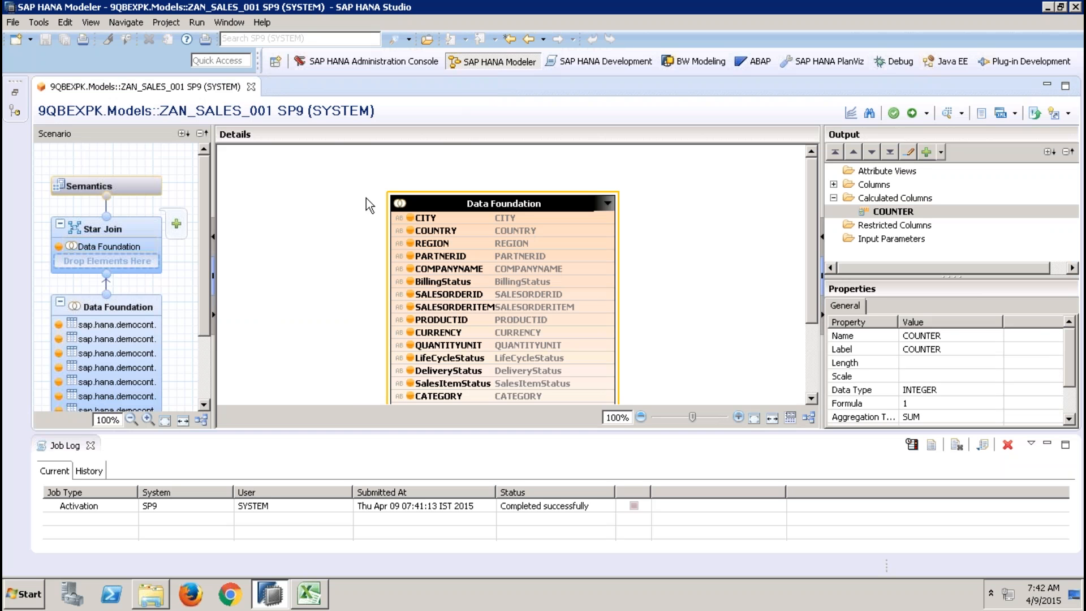
- Create a counter named and labelled NOORORDERS that counts the distinct values of SALESORDERID
right_click(897, 201)
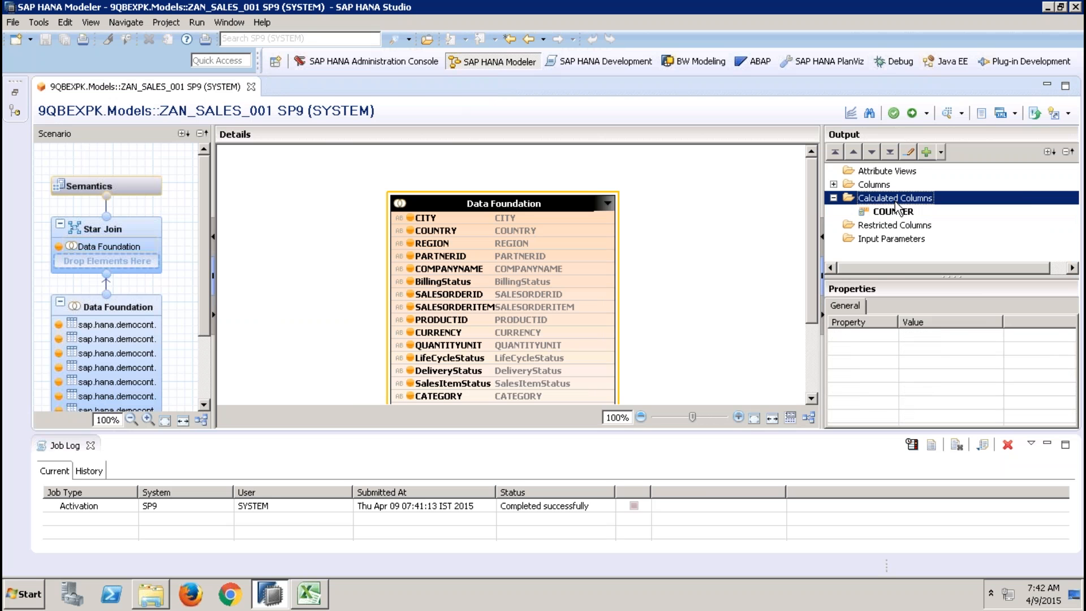
click(939, 223)
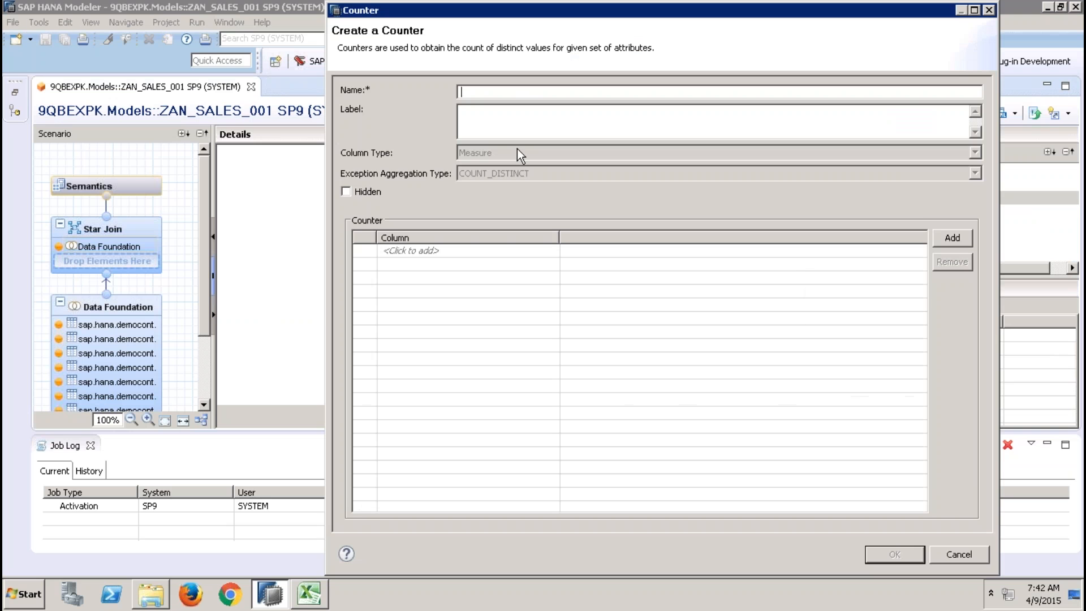
text(NOORORDERS)
click(479, 136)
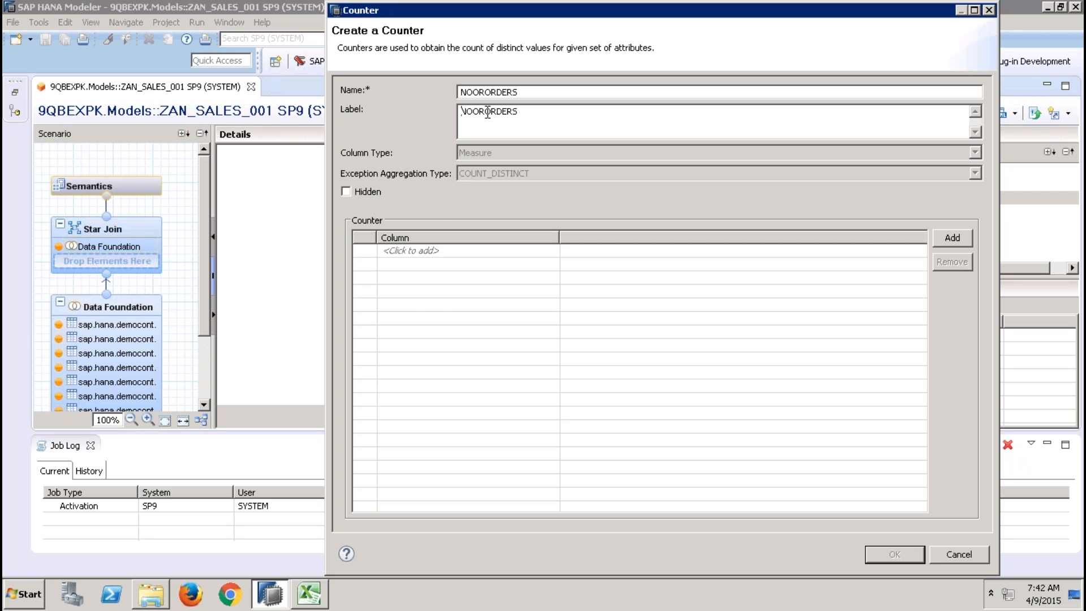
click(528, 249)
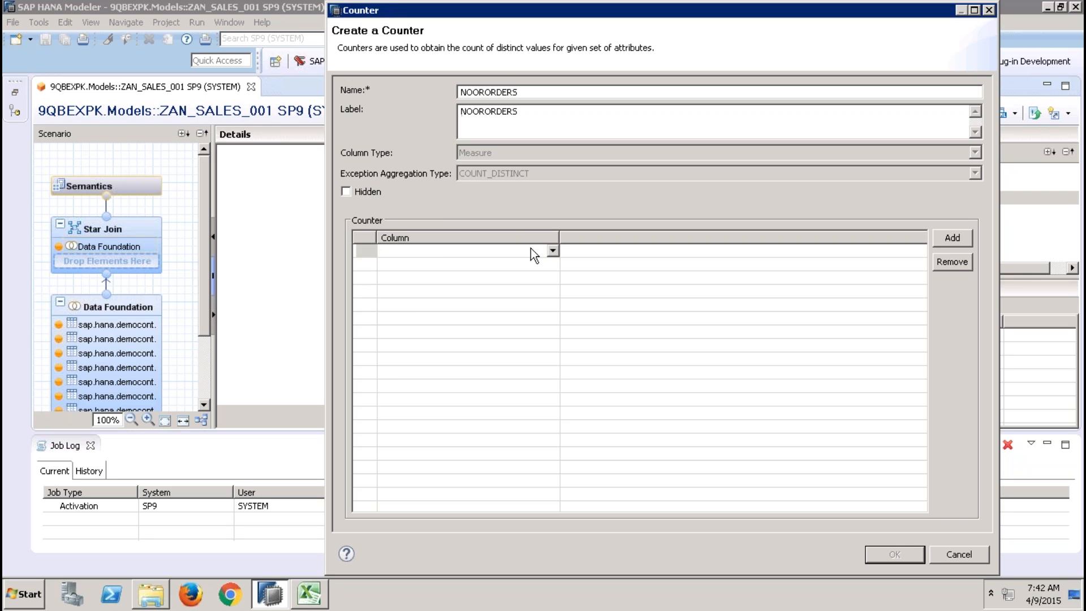
click(486, 361)
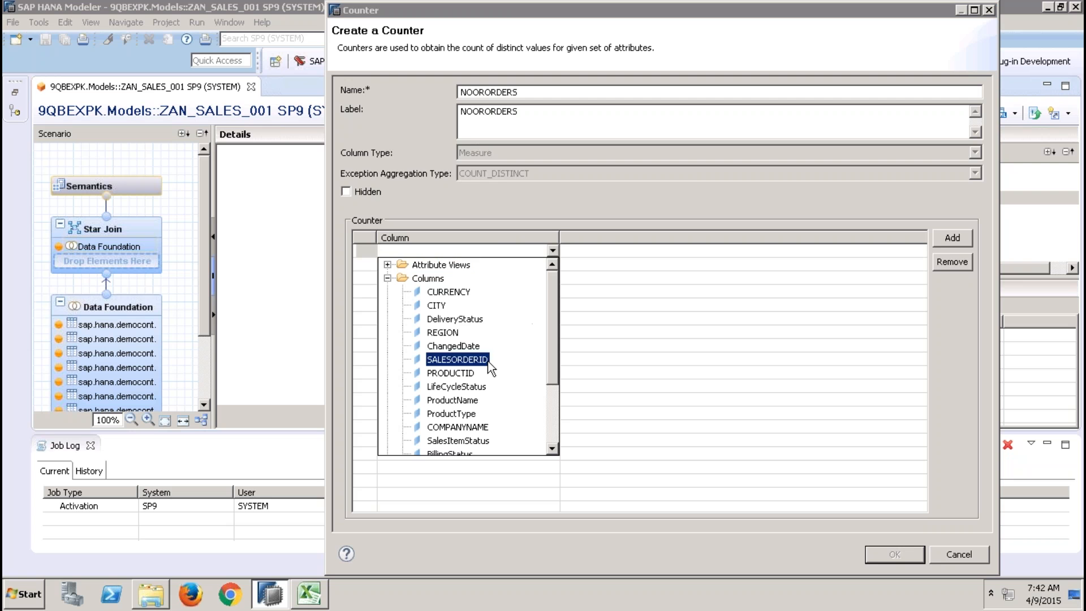
click(488, 361)
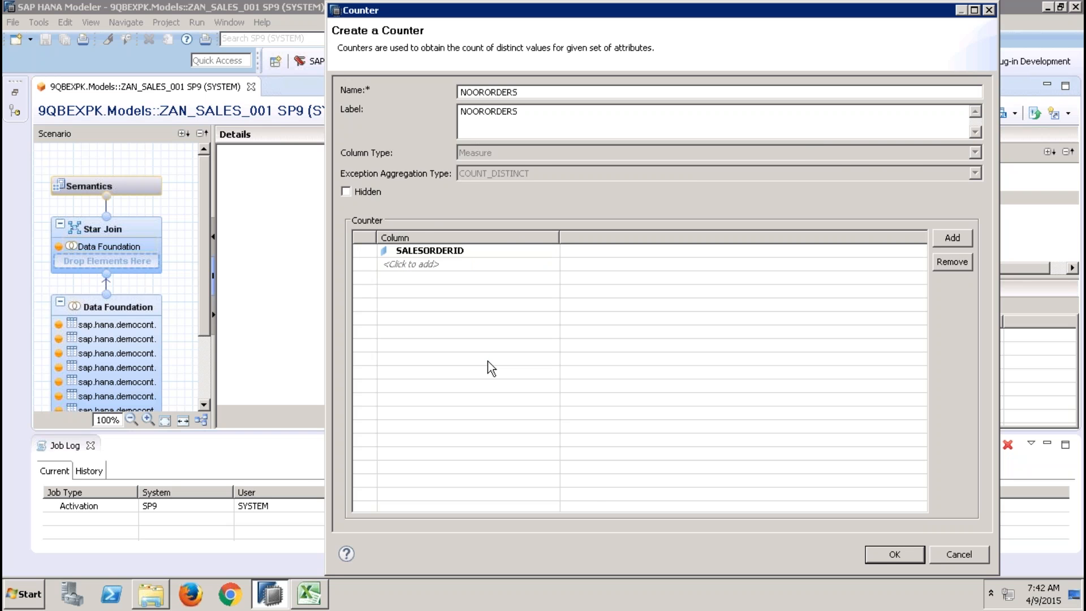
click(891, 553)
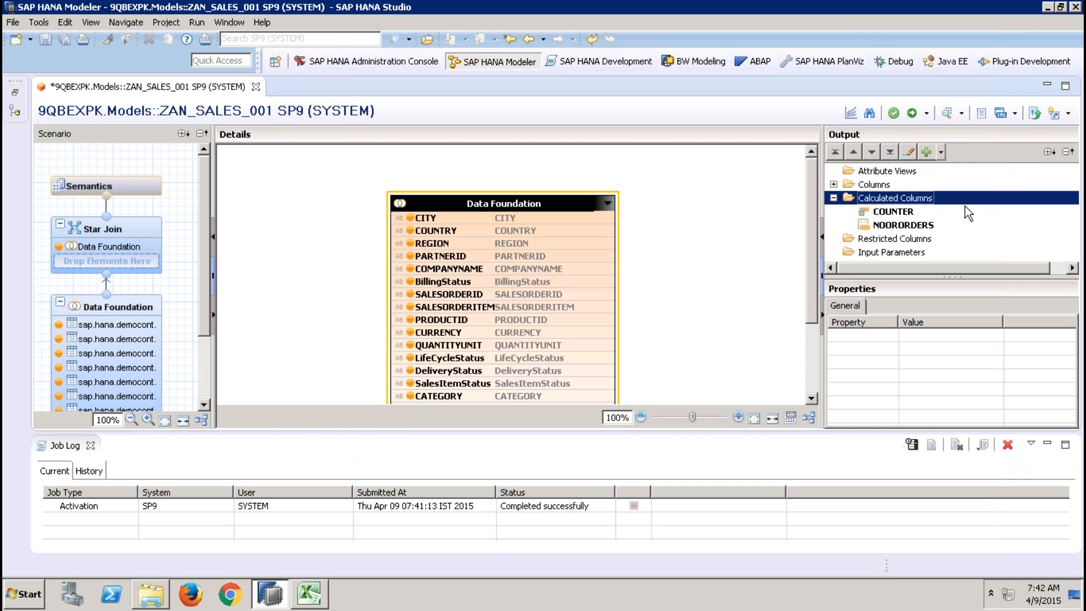
- Activate ZAN_SALES_001 with the NOORORDERS counter and open a new data preview
click(912, 113)
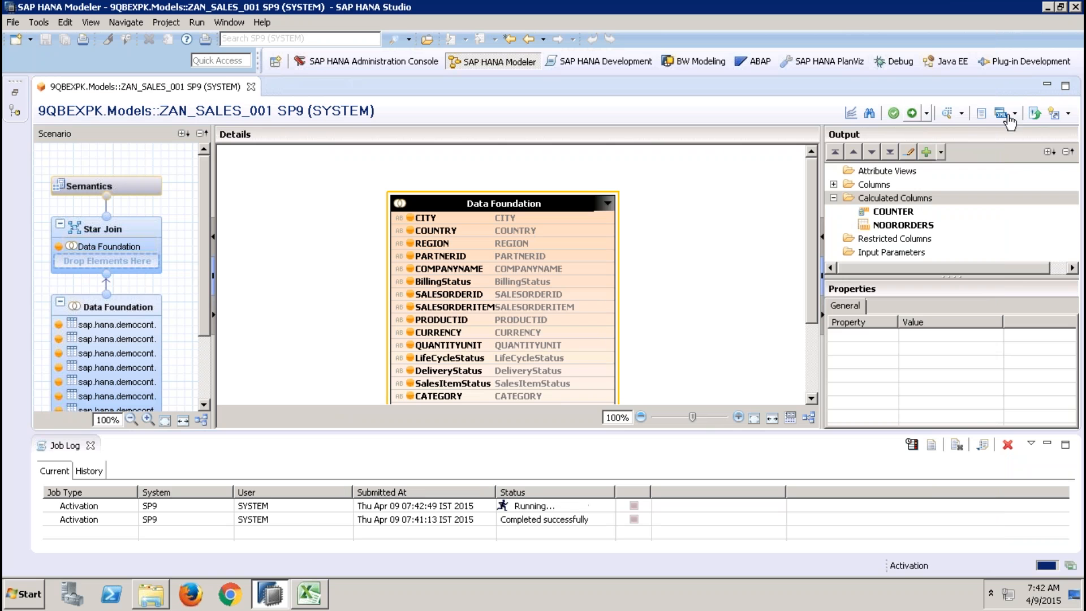
click(948, 113)
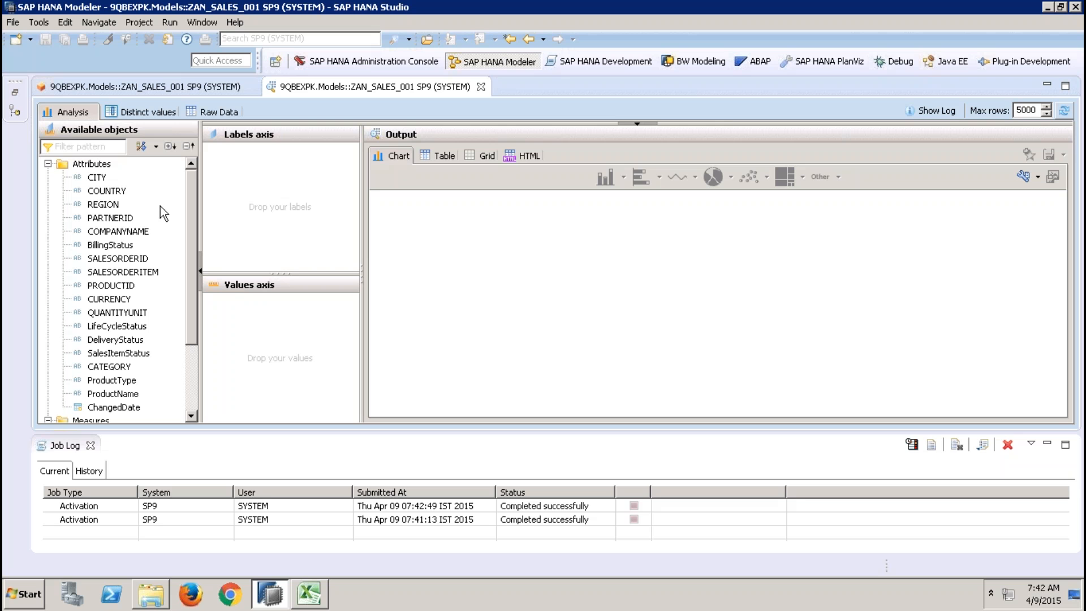
- Preview COUNTER and NOORORDERS by COMPANYNAME as a table and compare the two measures for AVANTEL
double_click(131, 232)
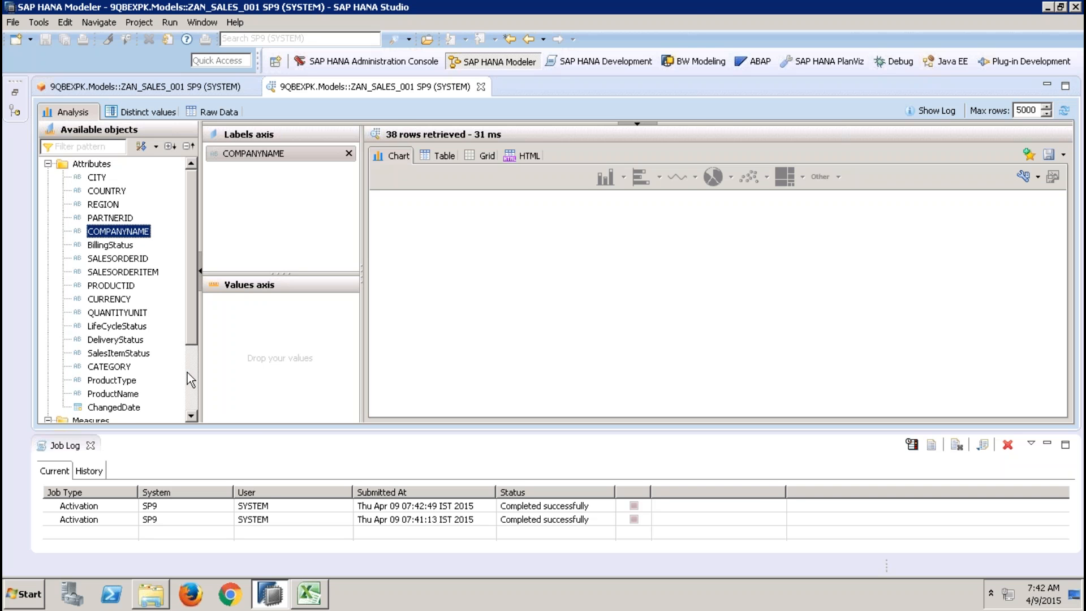
scroll(190, 375, down, 3)
double_click(117, 394)
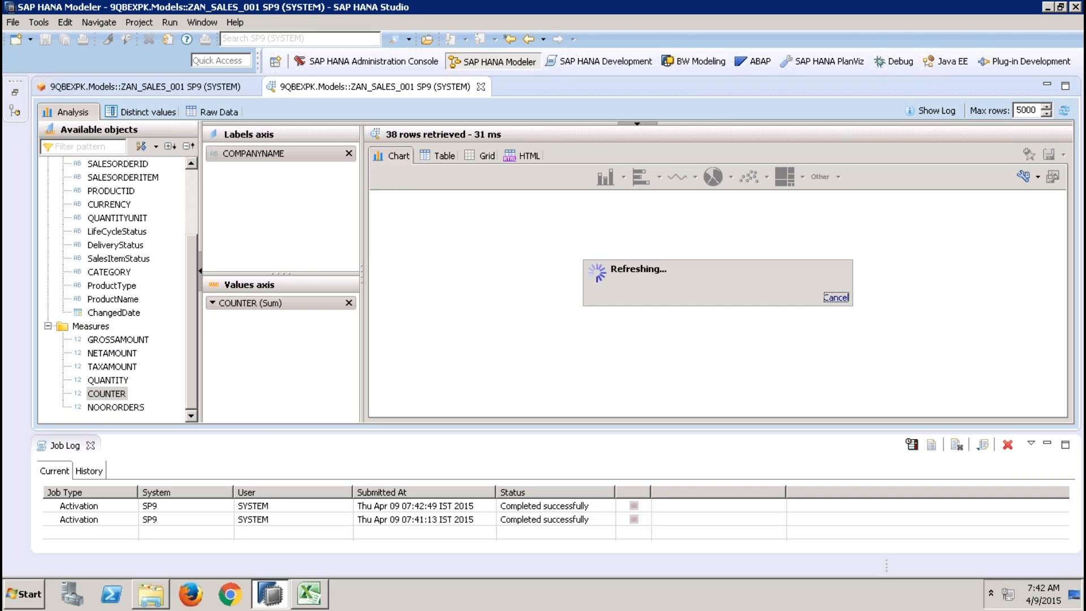
double_click(140, 405)
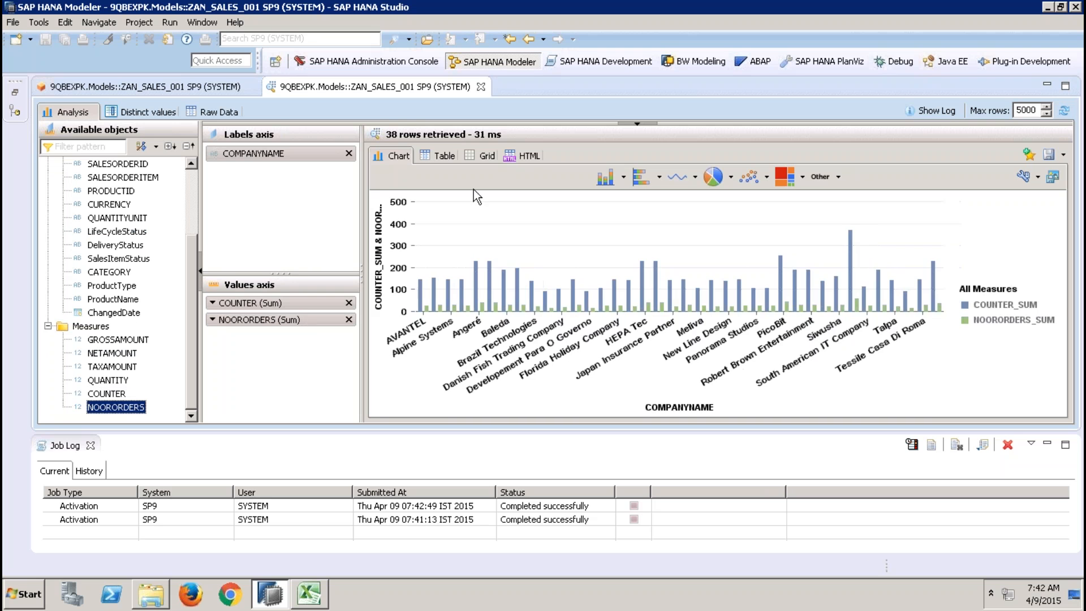
click(442, 156)
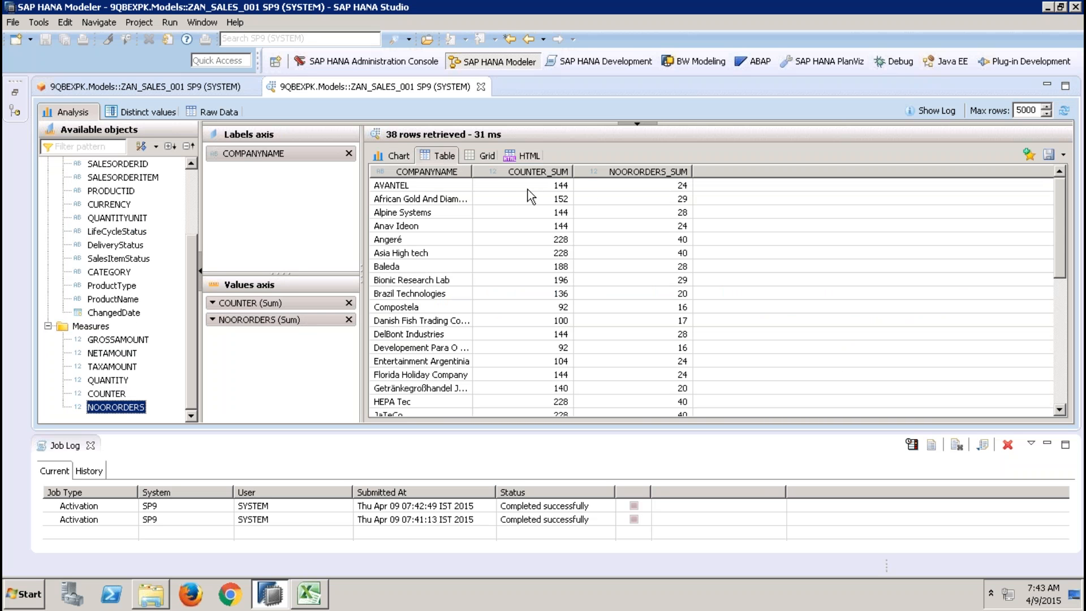
click(670, 187)
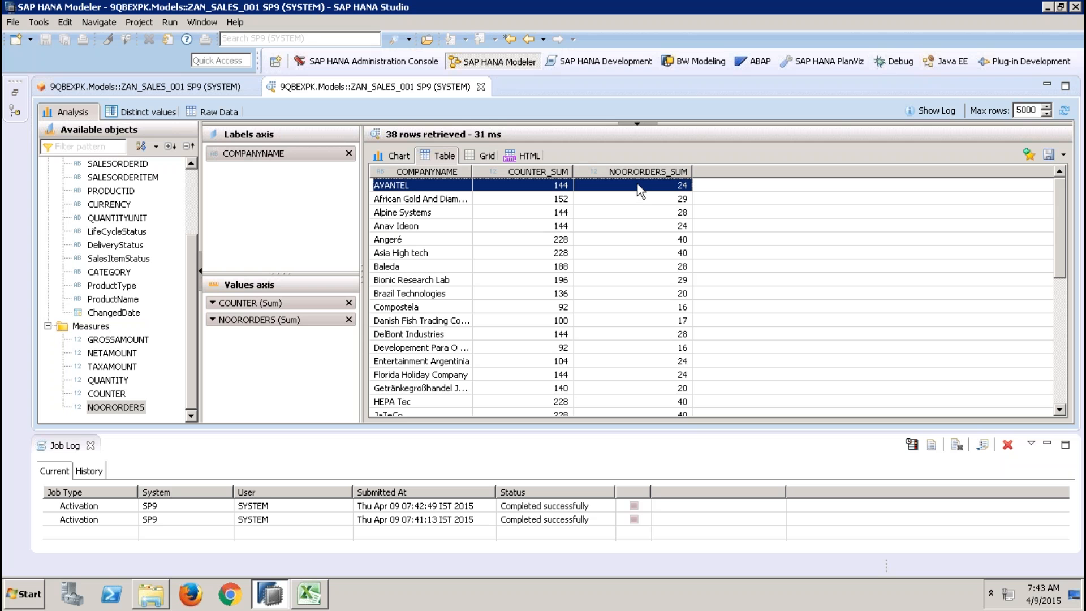
- Close the data preview, the job log and the ZAN_SALES_001 view
click(481, 86)
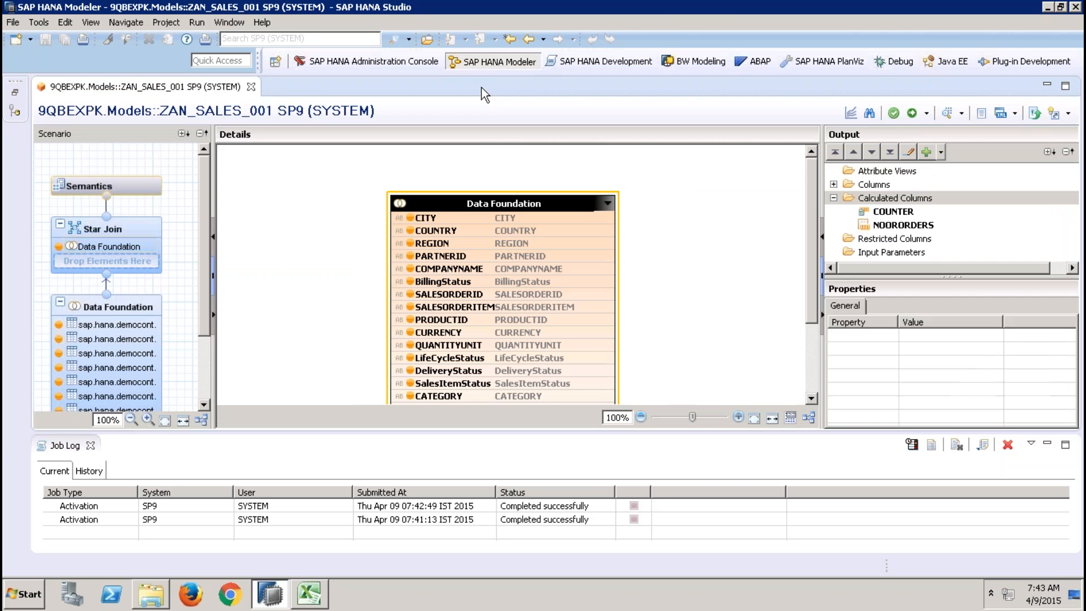
click(90, 446)
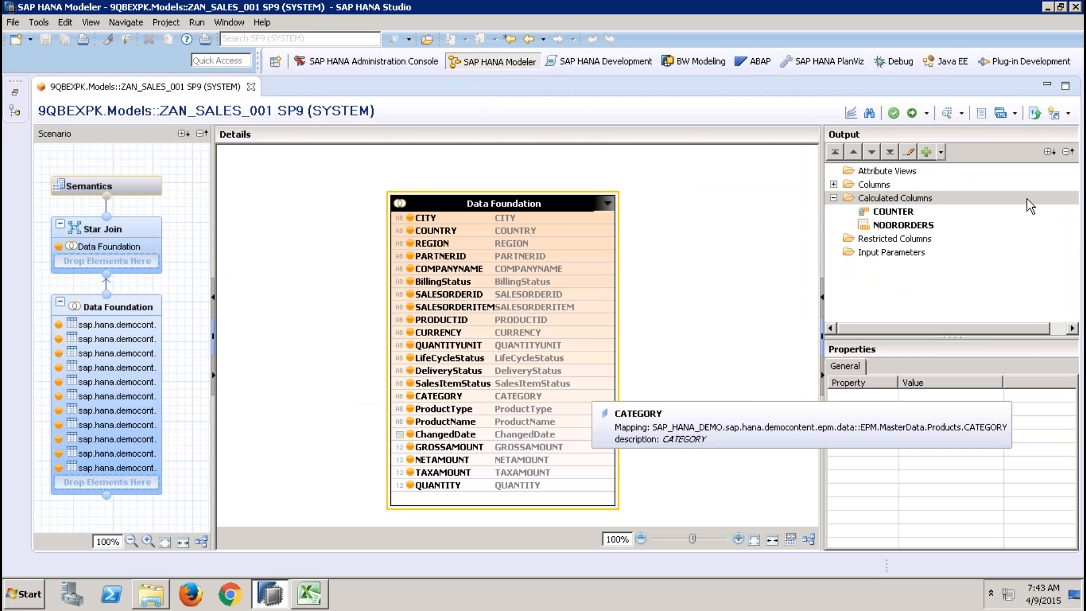
click(899, 240)
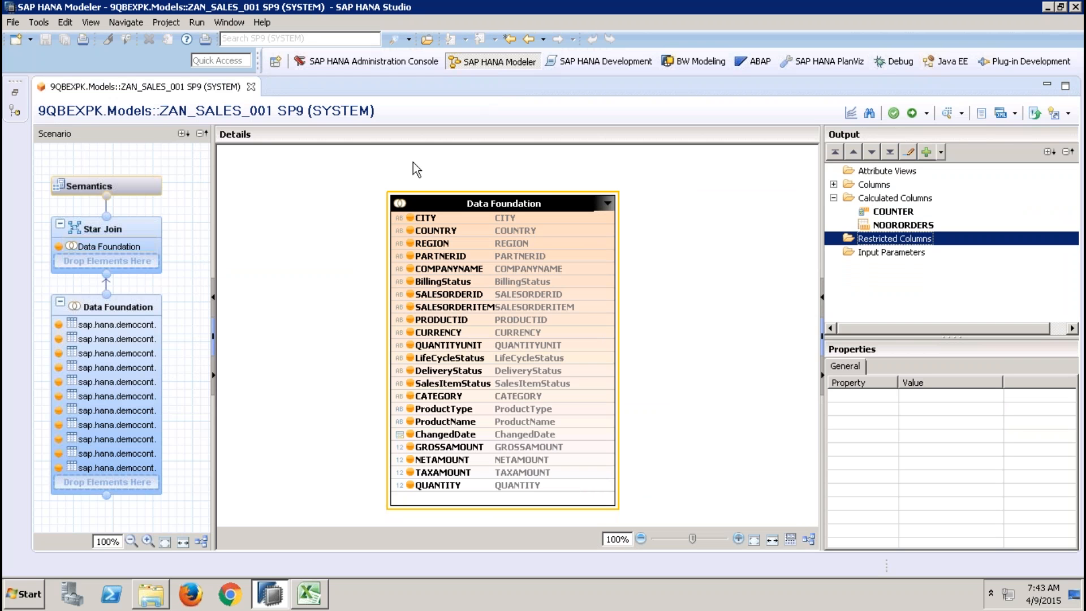
click(250, 87)
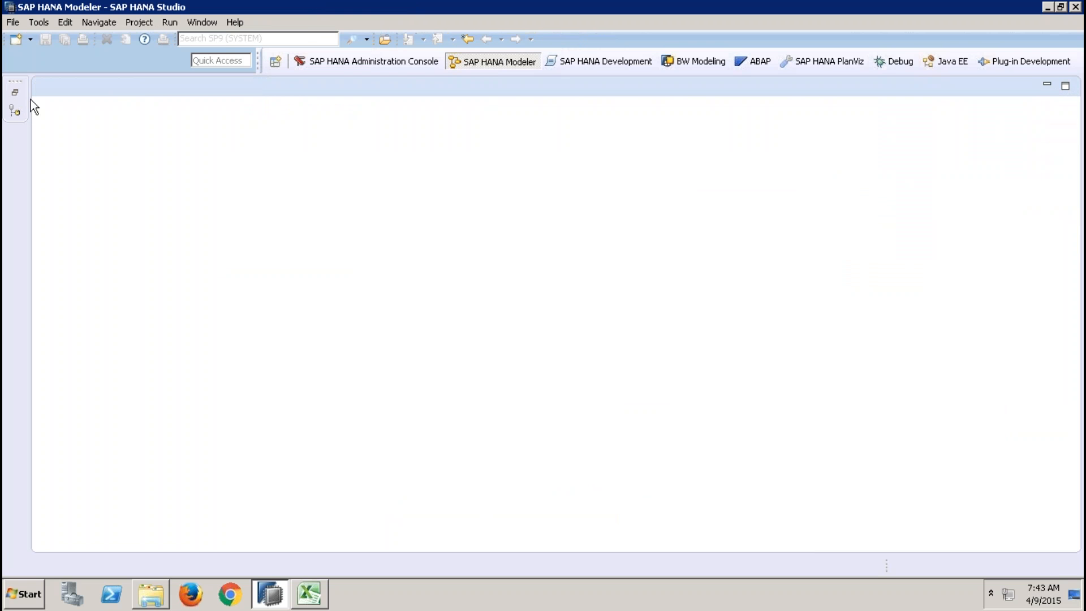
- Bring back the systems tree, open attribute view ZAT_TIME_001, and examine its raw data rows for January 1 and 2, 2010
click(16, 93)
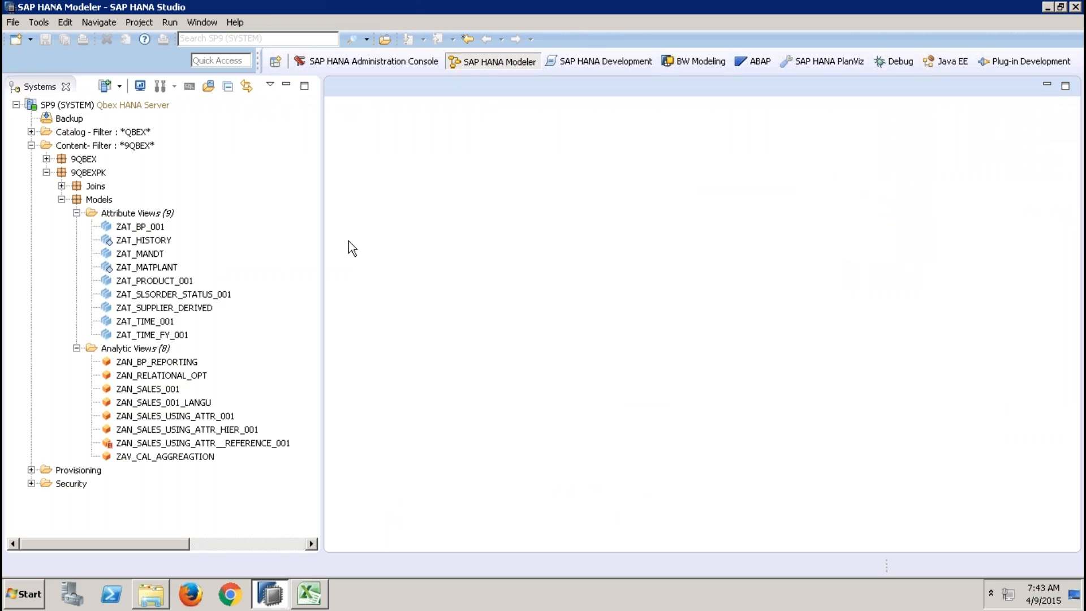
double_click(142, 322)
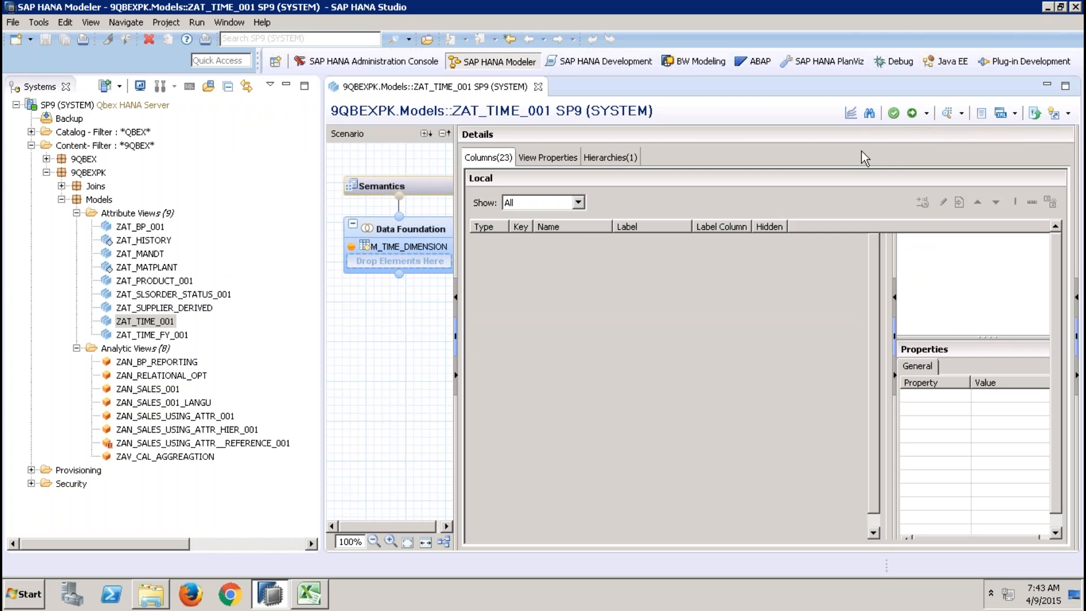
click(947, 114)
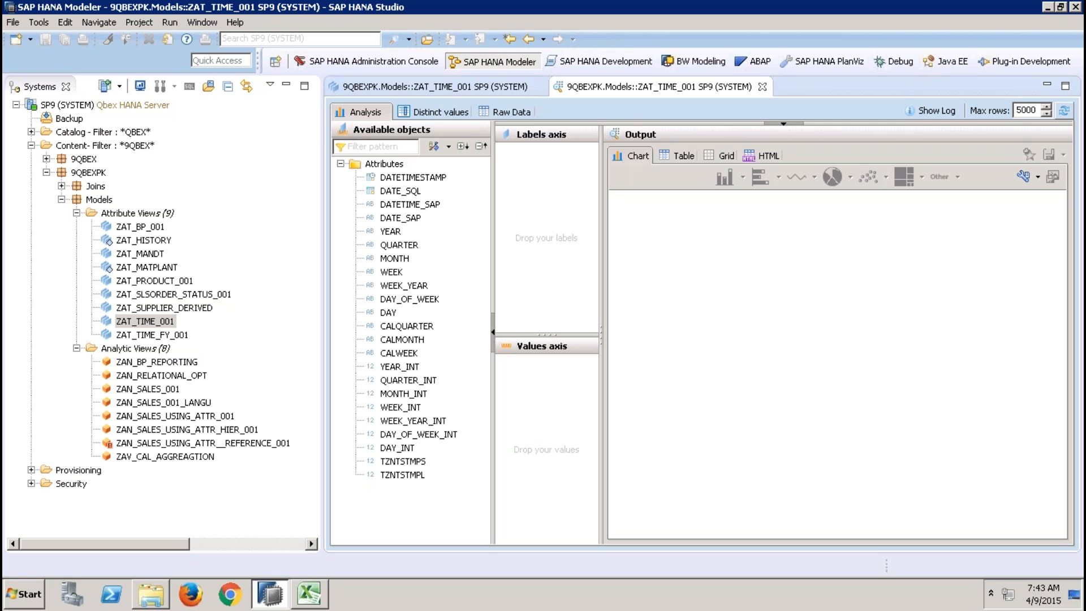
click(520, 108)
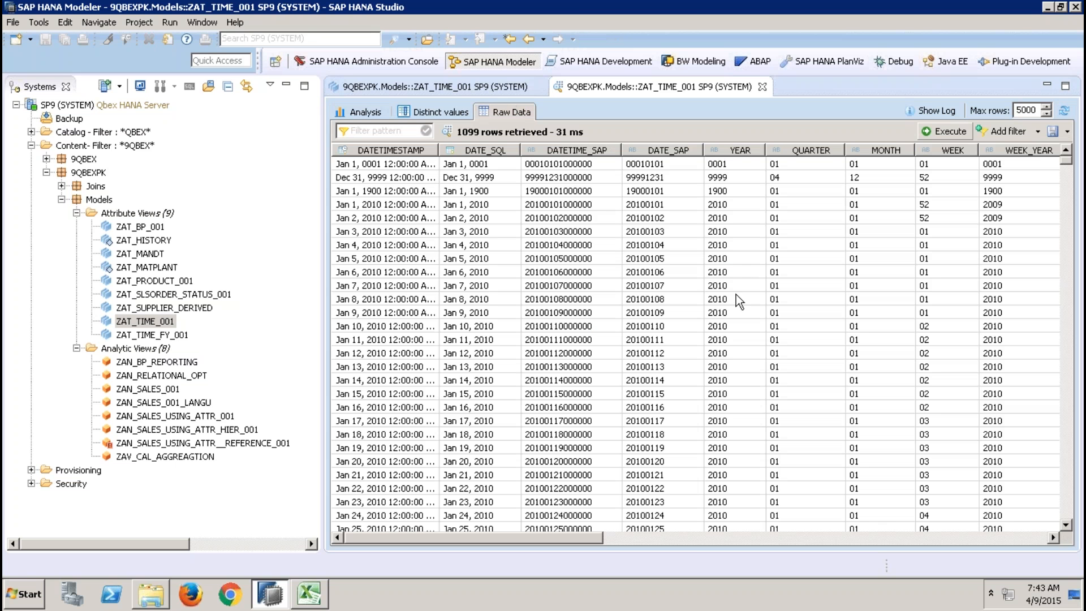
click(490, 204)
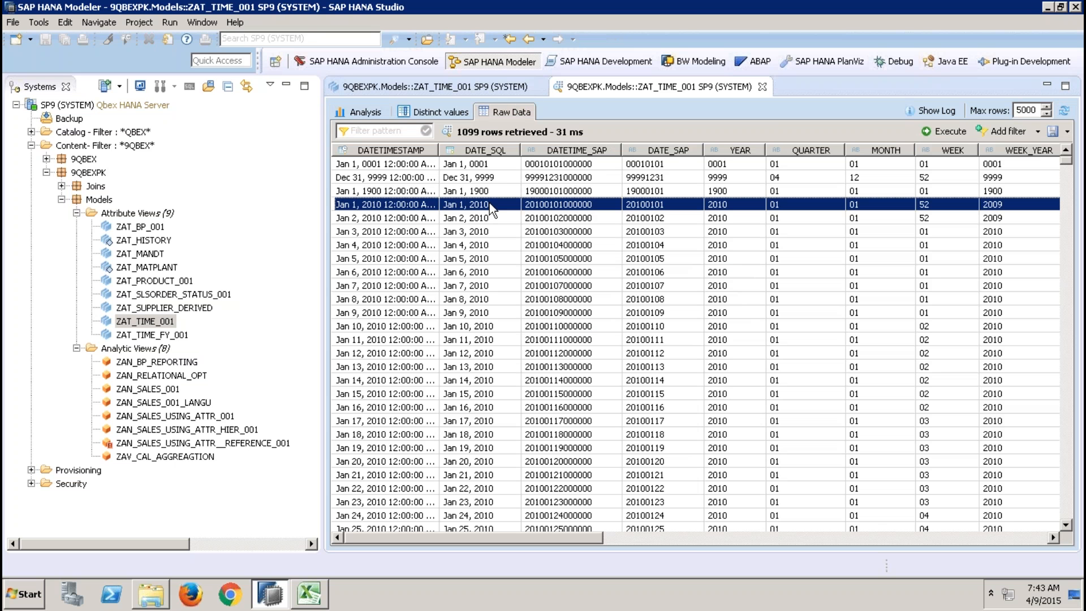
click(488, 217)
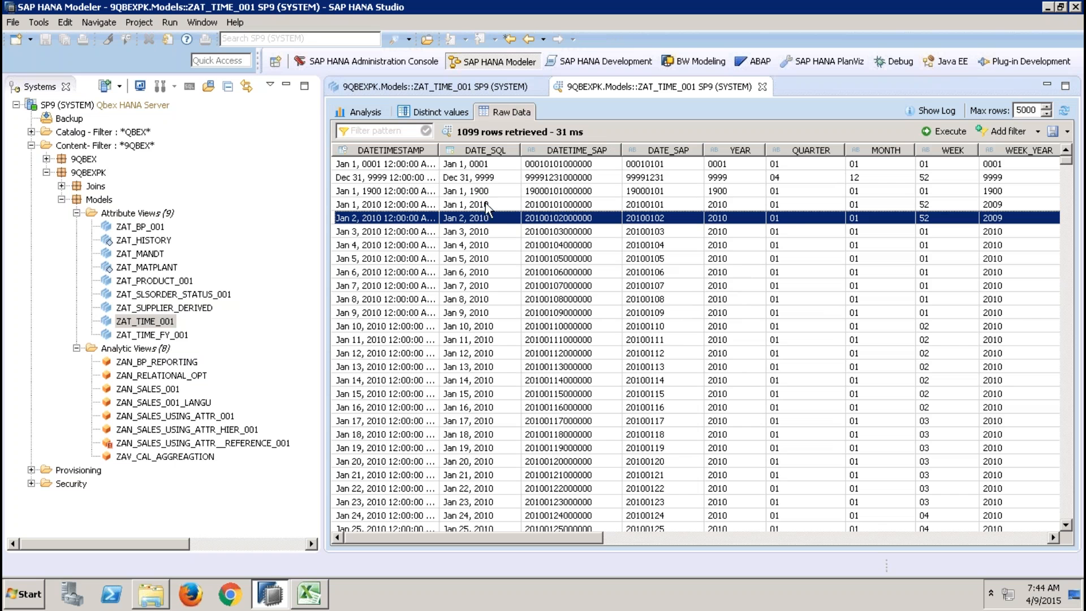
- Check the January 1, 2010 row, and close the ZAT_TIME_001 data preview and attribute view
click(486, 203)
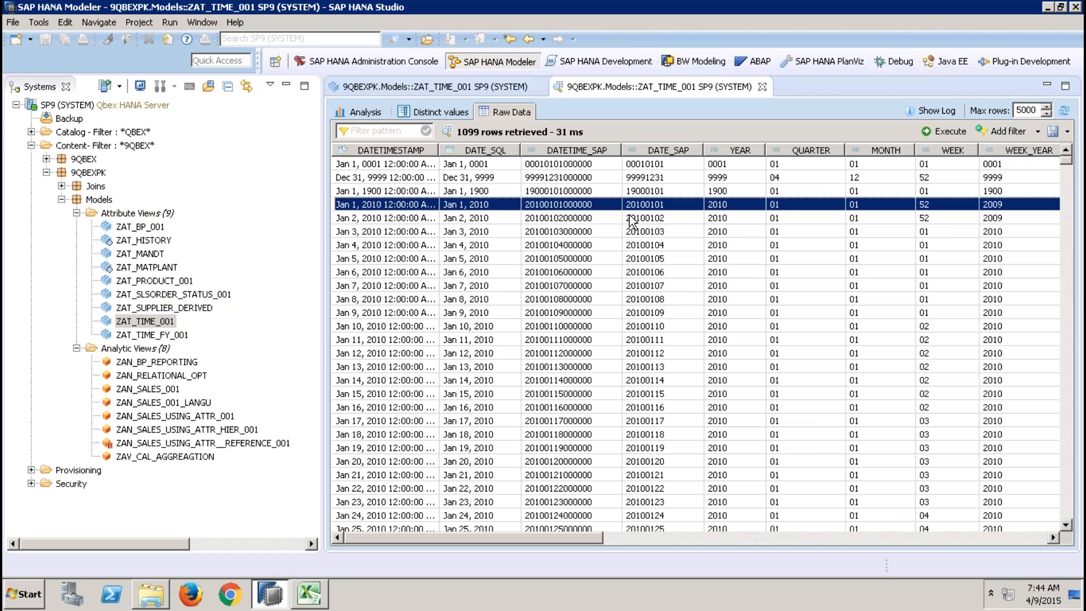
click(762, 86)
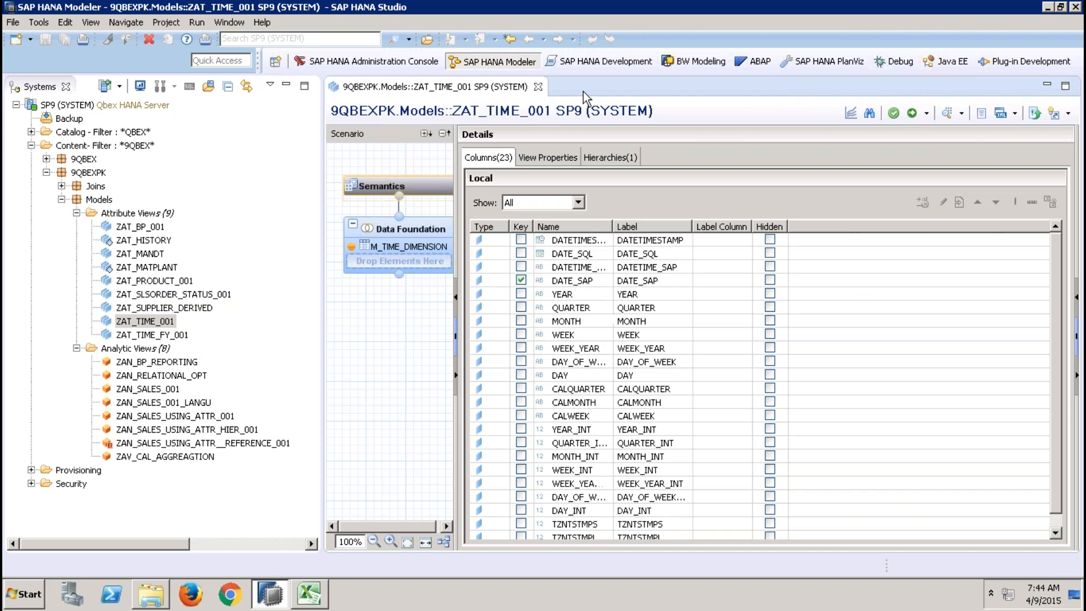
click(538, 86)
- Copy analytic view ZAN_SALES_001 and paste it into the Analytic Views folder of the Models package
click(163, 390)
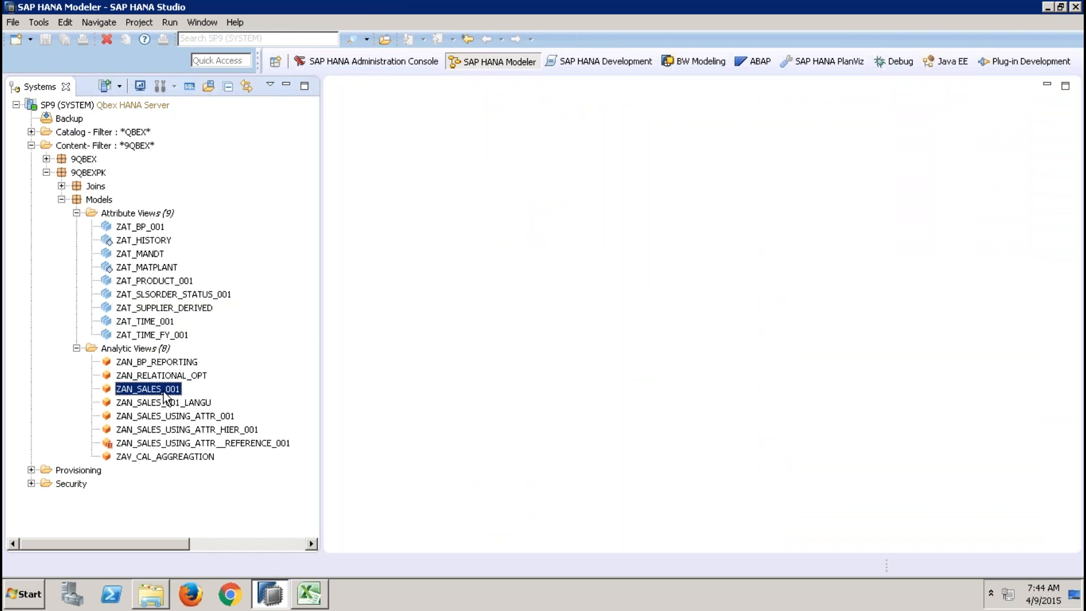
right_click(164, 392)
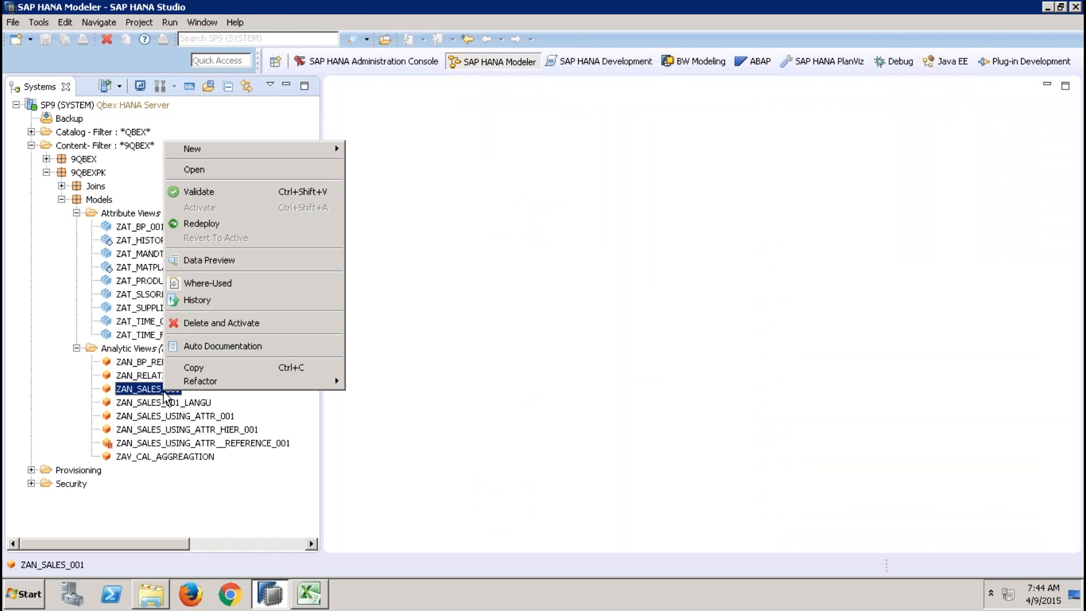
click(199, 364)
right_click(162, 351)
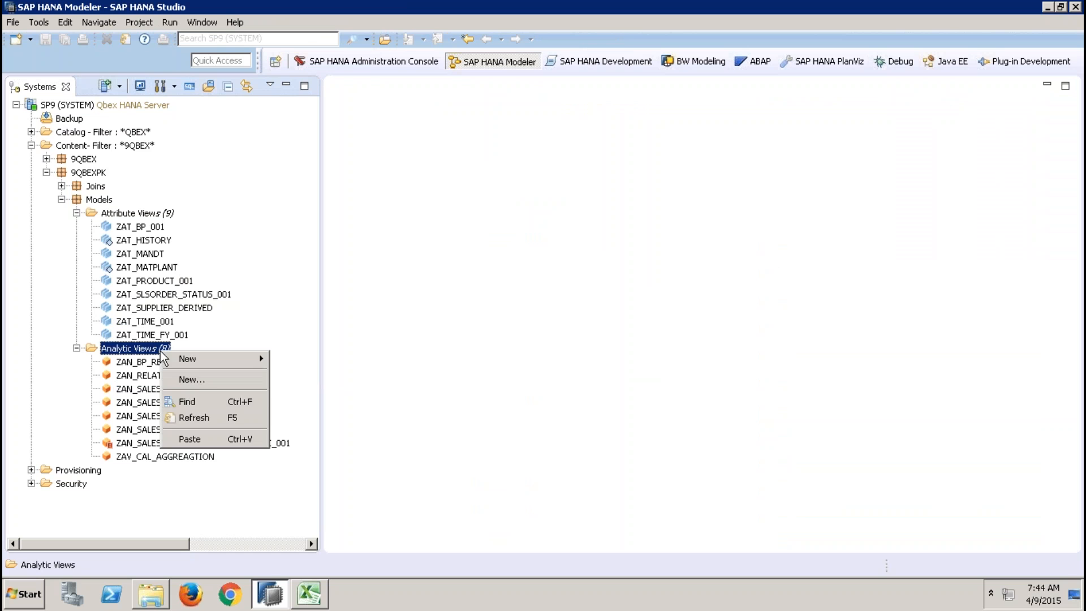
click(191, 439)
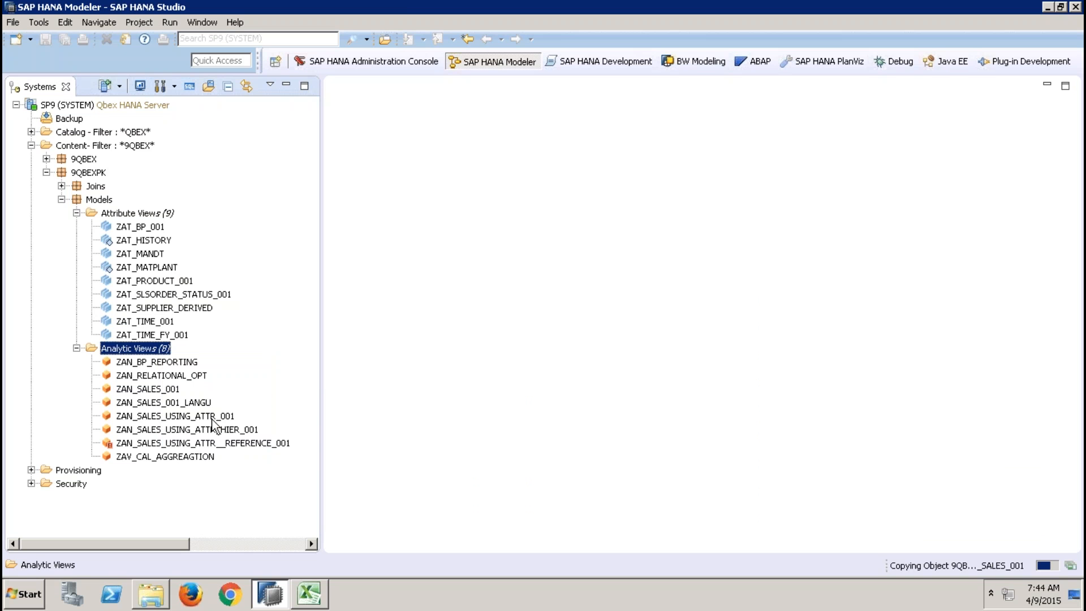
- Name the copied analytic view ZAN_SALES_TIME_001 and complete the copy
click(434, 250)
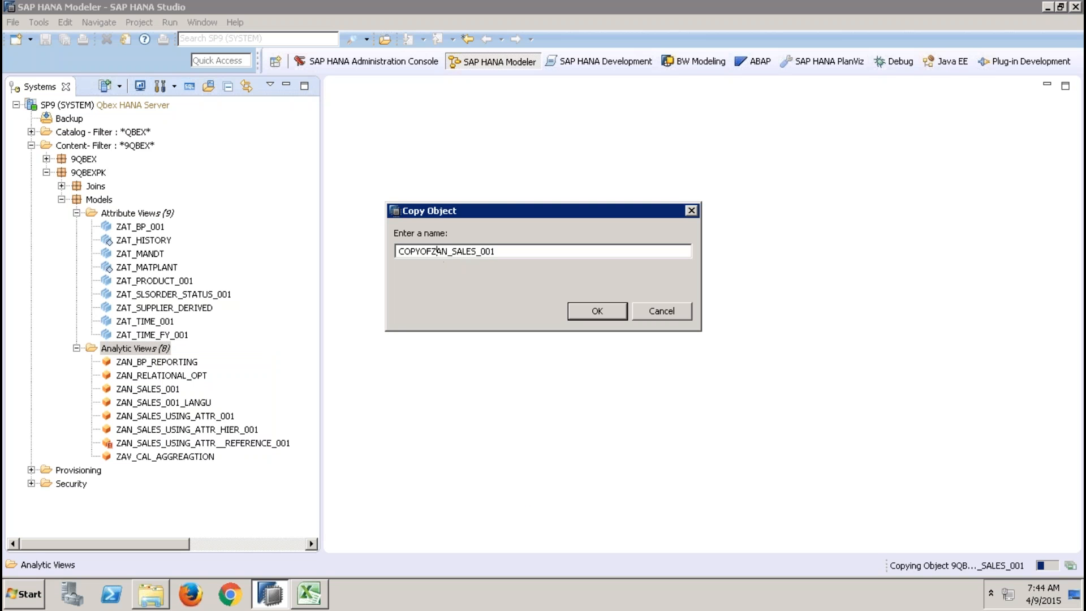
drag(434, 251, 311, 253)
key(BackSpace)
key(End)
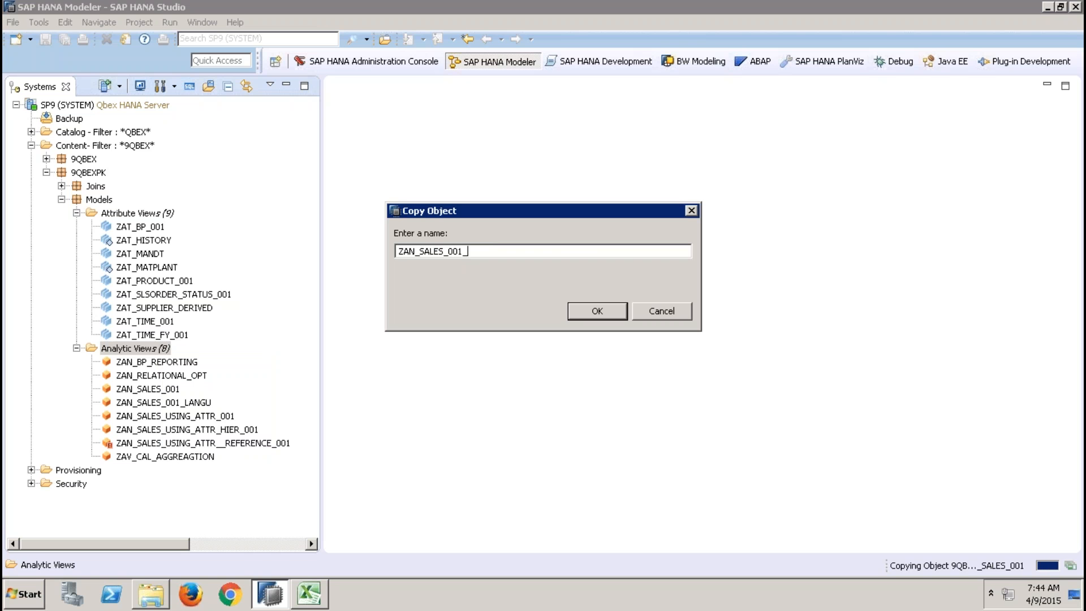
text(_)
key(BackSpace)
click(450, 250)
text(TIME_)
click(595, 313)
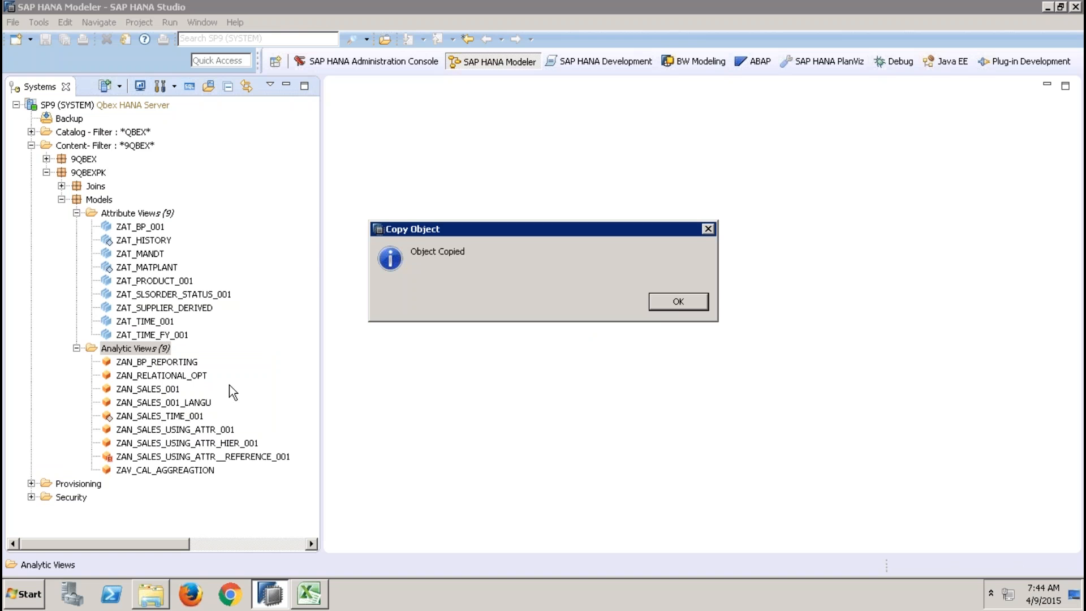
click(677, 300)
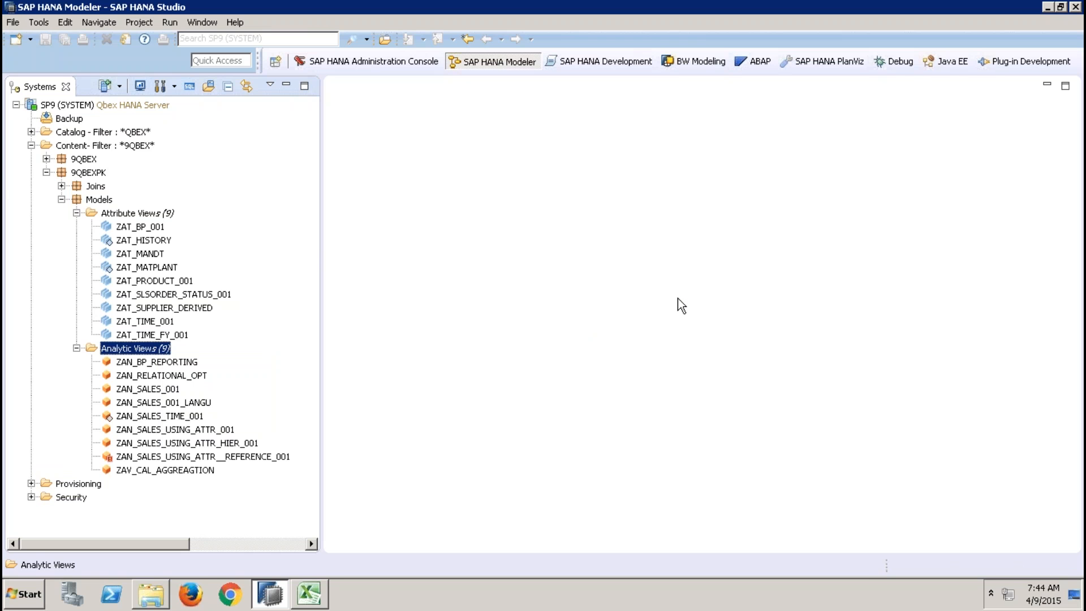
- Open analytic view ZAV_CAL_AGGREAGTION, look at the attributes and measures in its data preview, and close the preview
click(175, 419)
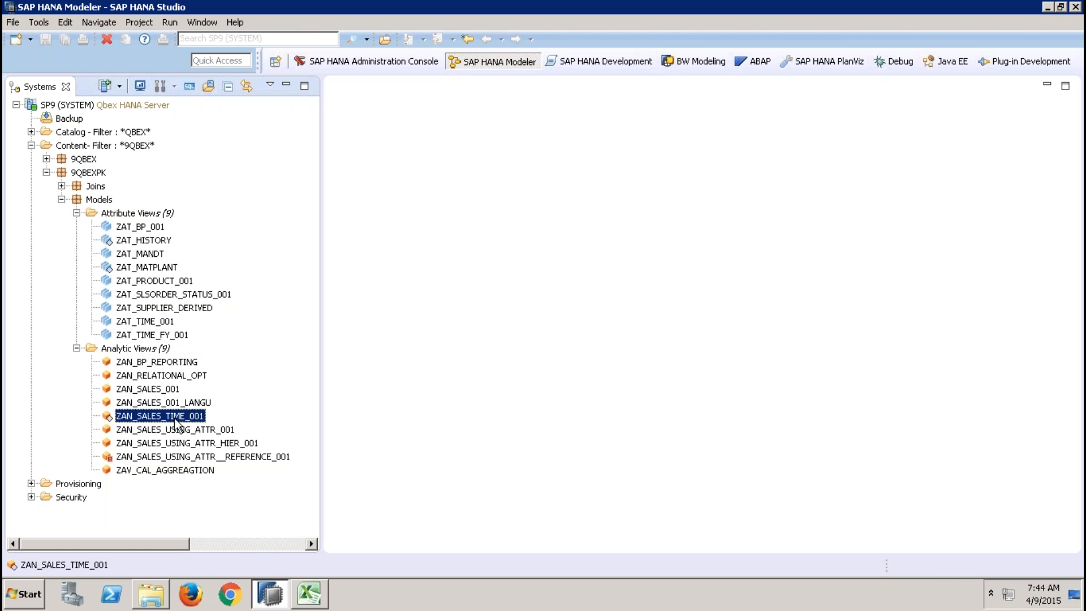
double_click(189, 470)
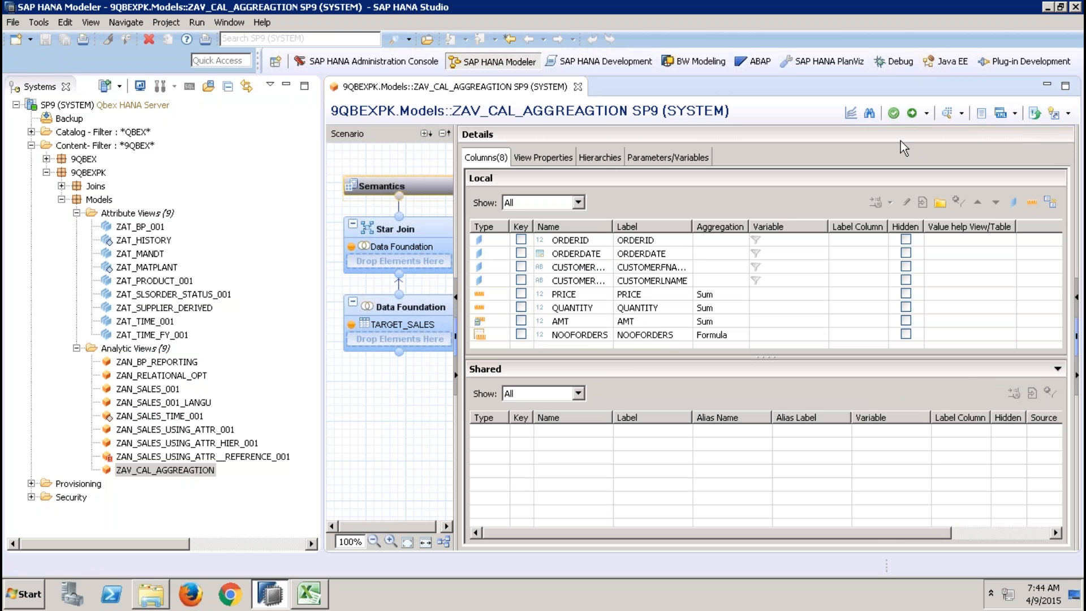
click(946, 115)
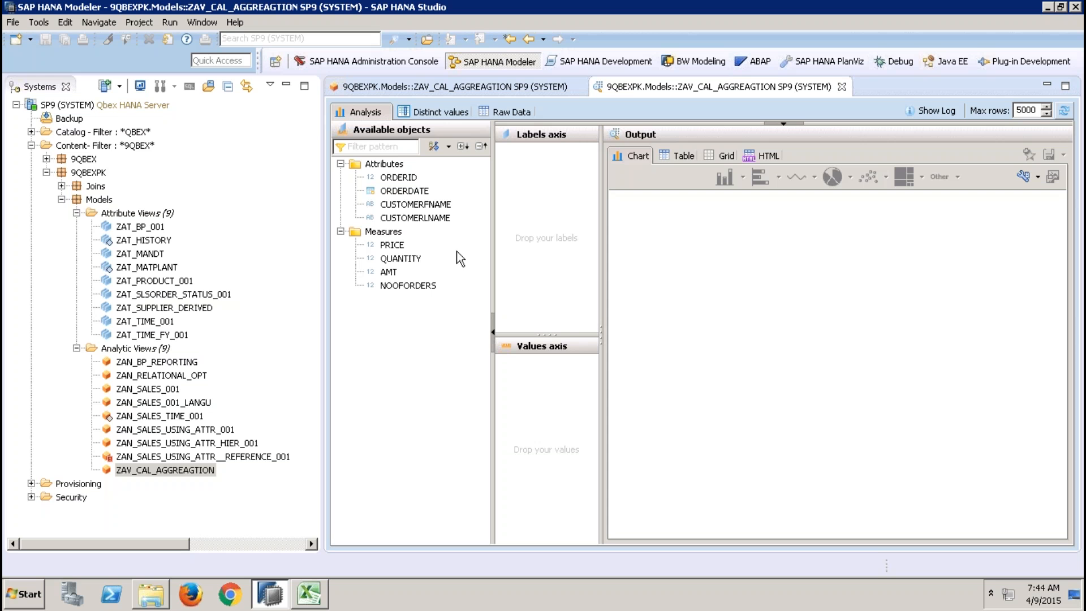
click(842, 87)
- Open ZAN_SALES_001 and preview COMPANYNAME, SALESORDERID and SALESORDERITEM as a table
double_click(168, 390)
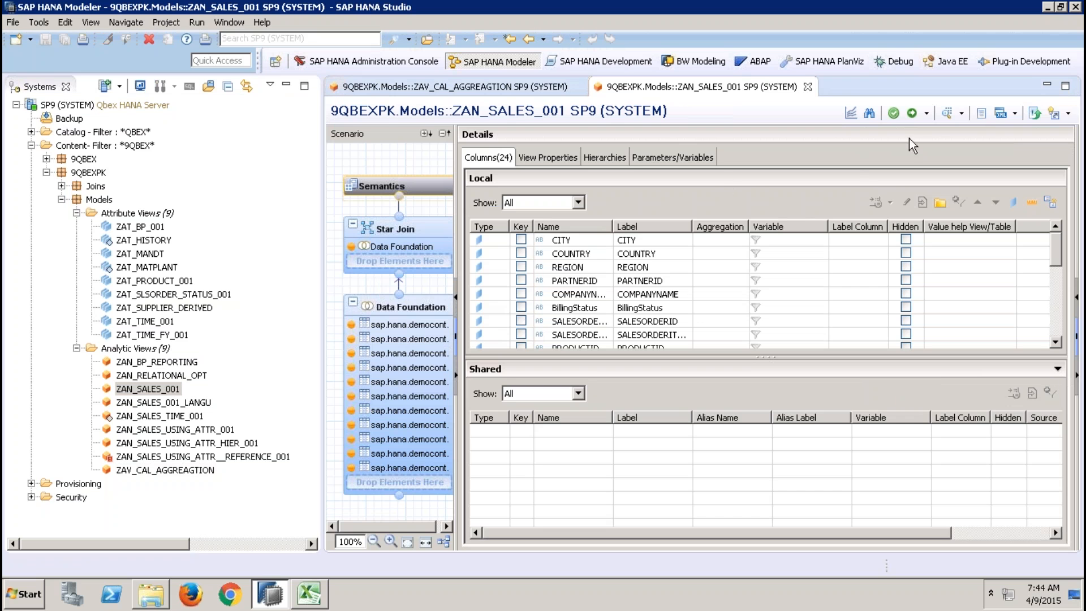
click(946, 116)
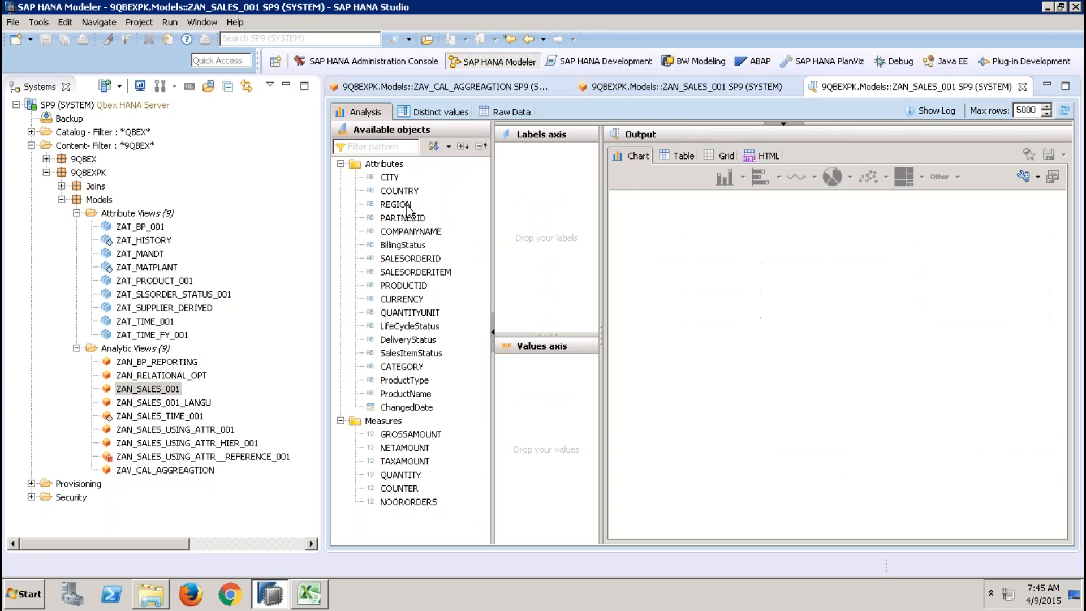
drag(411, 231, 543, 215)
drag(441, 263, 543, 221)
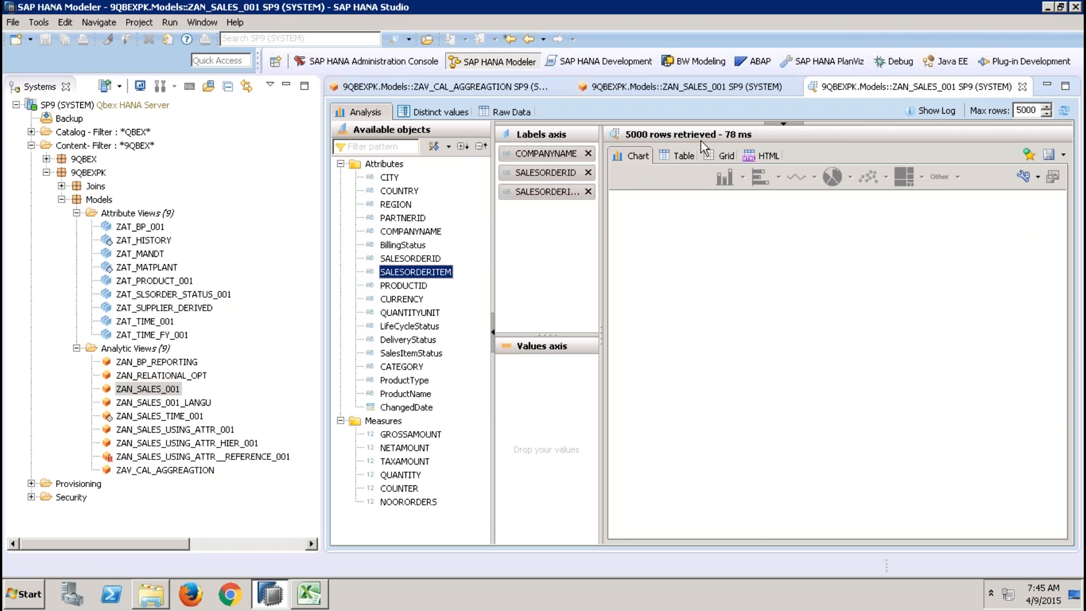
click(684, 155)
- Compare the first item rows of AVANTEL's first two sales orders and close the data preview
click(859, 190)
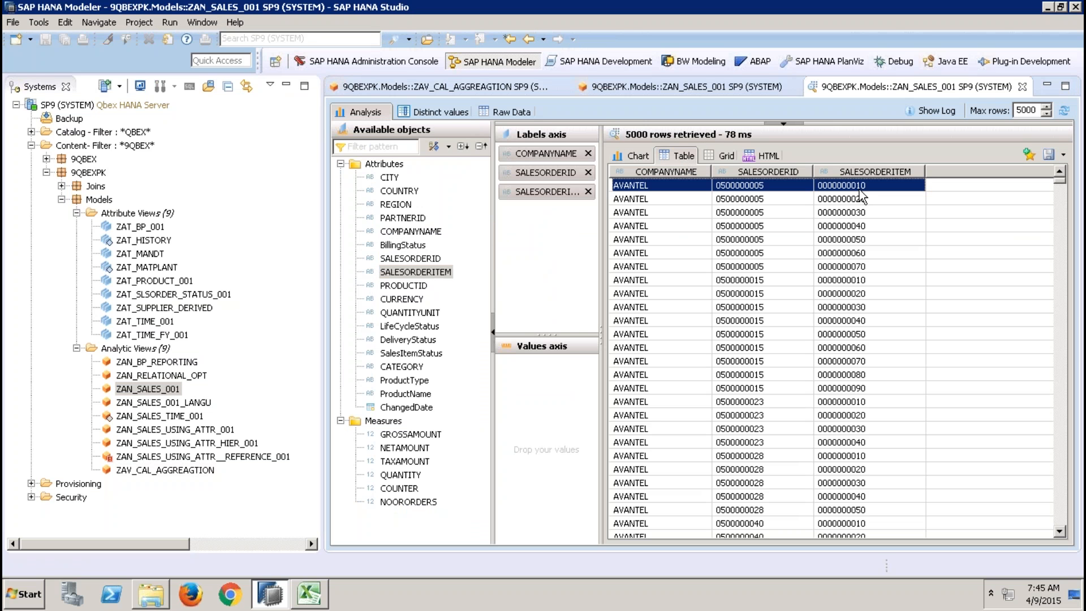
click(861, 280)
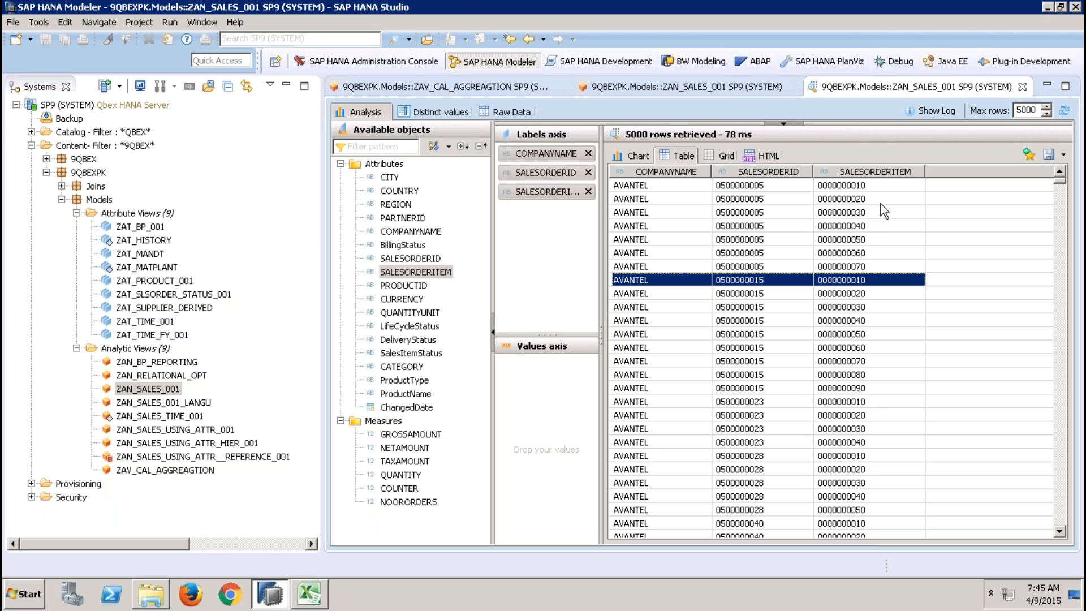
click(1023, 86)
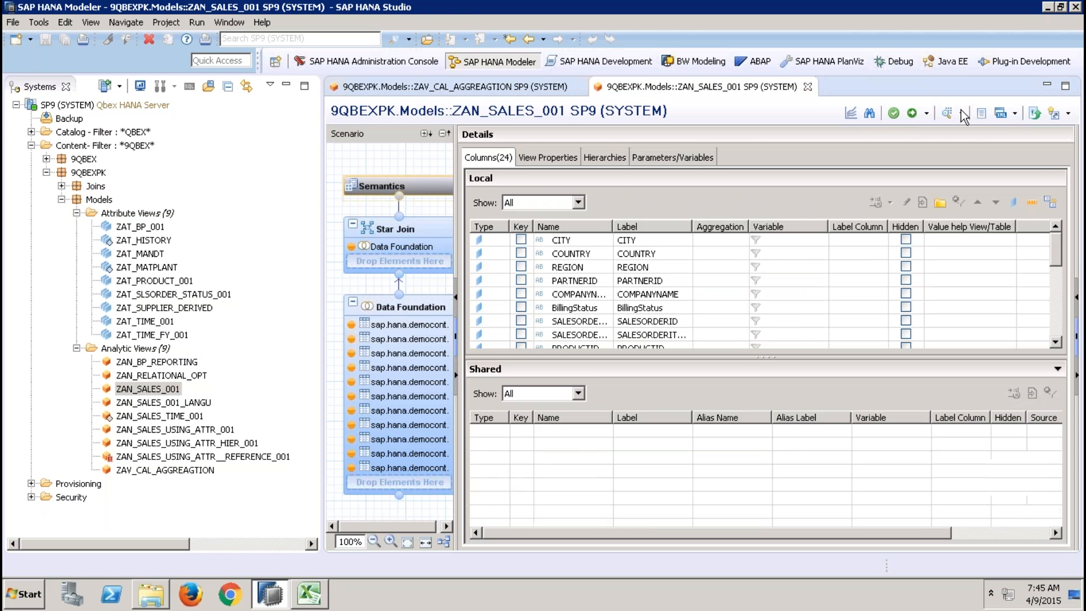
- Add SALESORDERITEM as a second column to the NOORORDERS counter and activate ZAN_SALES_001
click(403, 245)
click(905, 184)
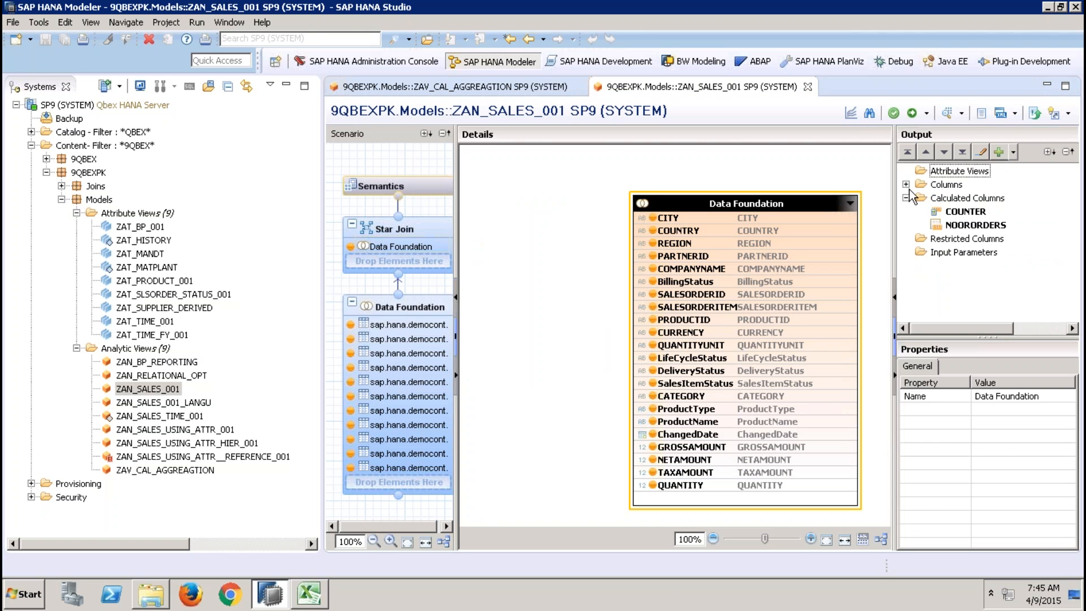
click(951, 226)
right_click(952, 226)
click(965, 233)
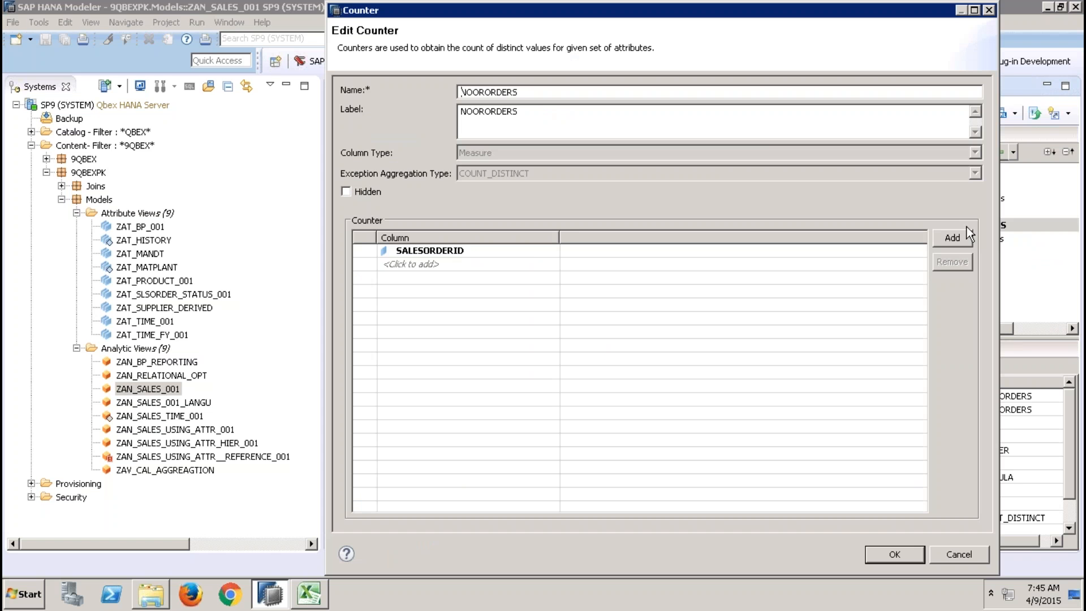
click(513, 264)
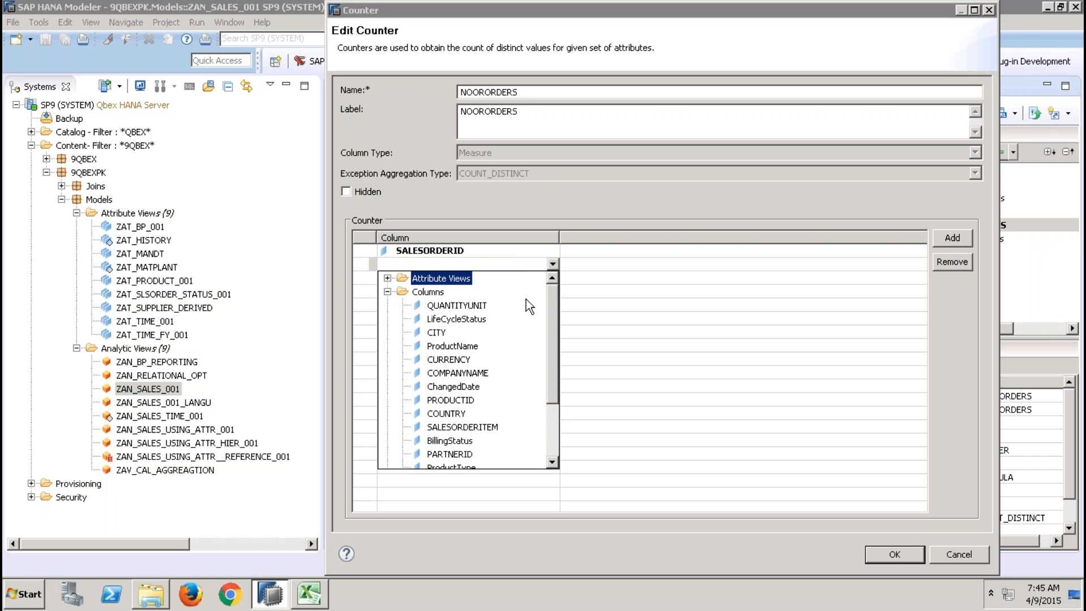
double_click(488, 429)
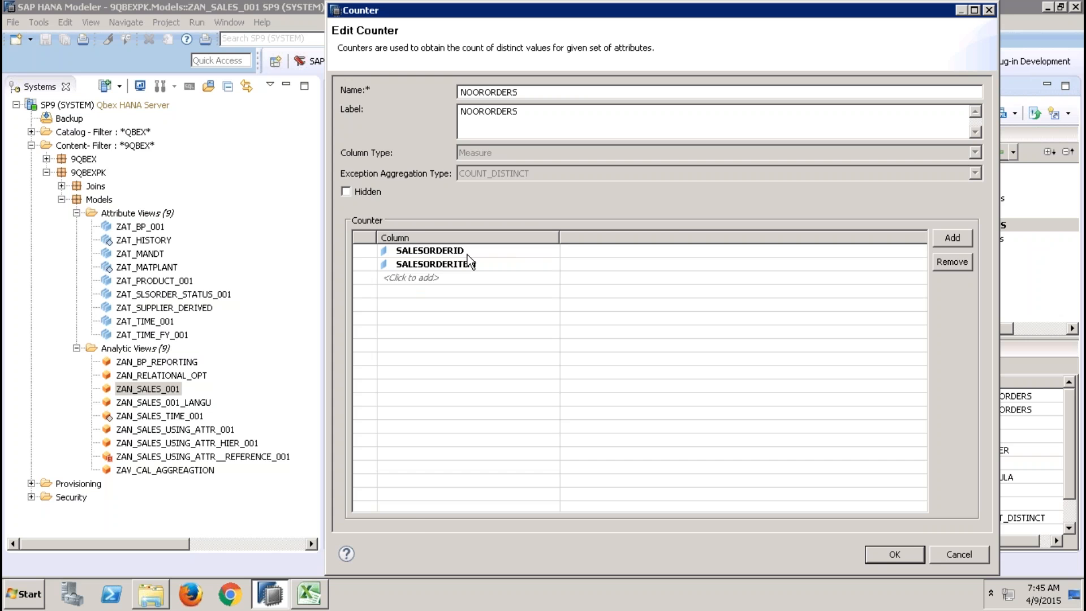
click(894, 554)
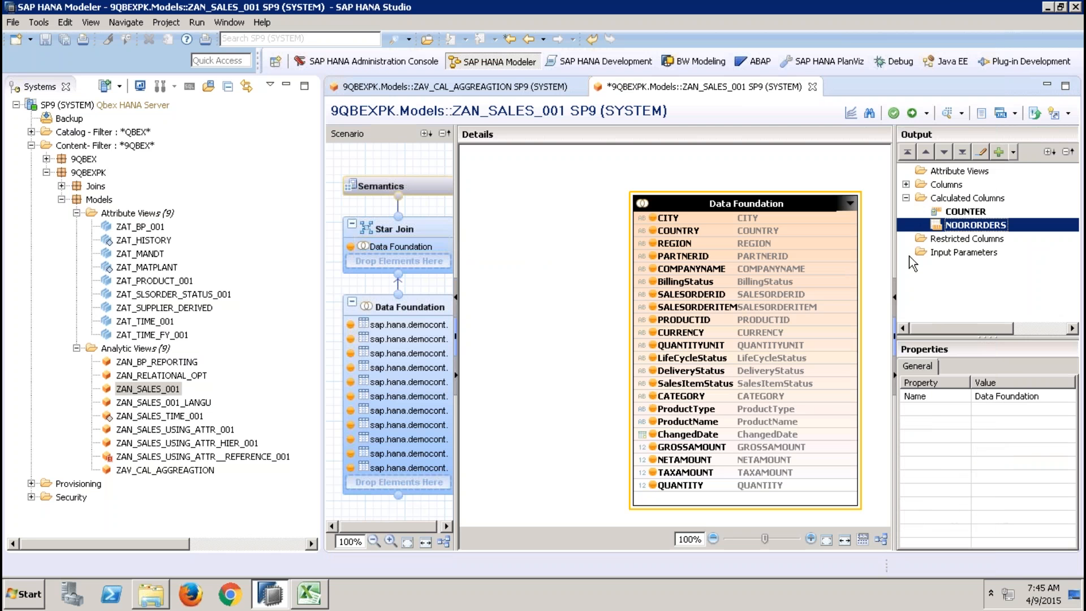
click(912, 113)
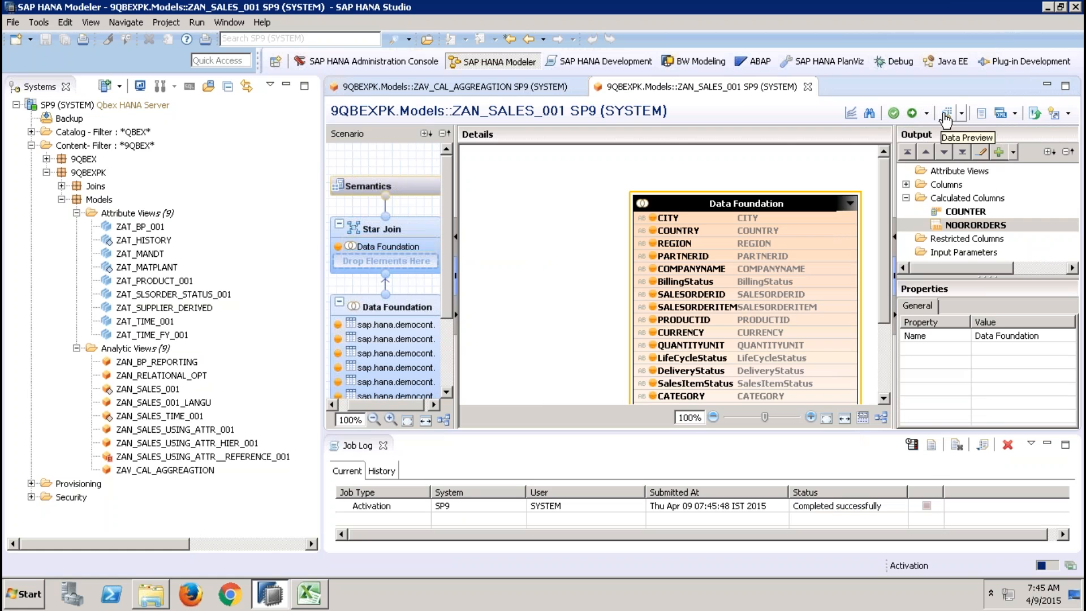
- Open a new data preview of ZAN_SALES_001 and show NOORORDERS by COMPANYNAME as a table
click(946, 116)
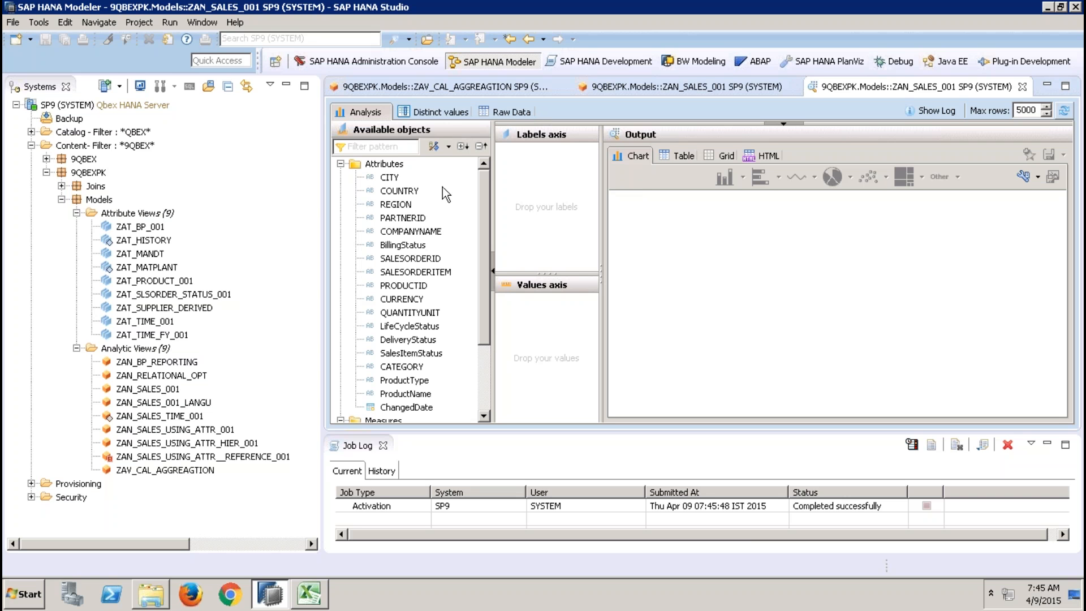
drag(433, 230, 532, 170)
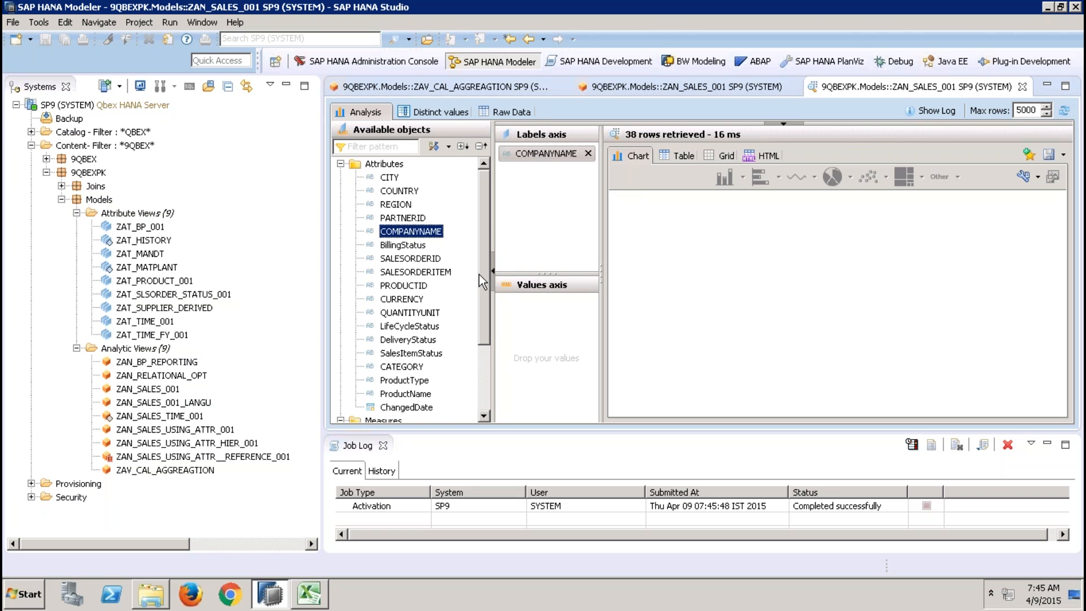
scroll(475, 317, down, 3)
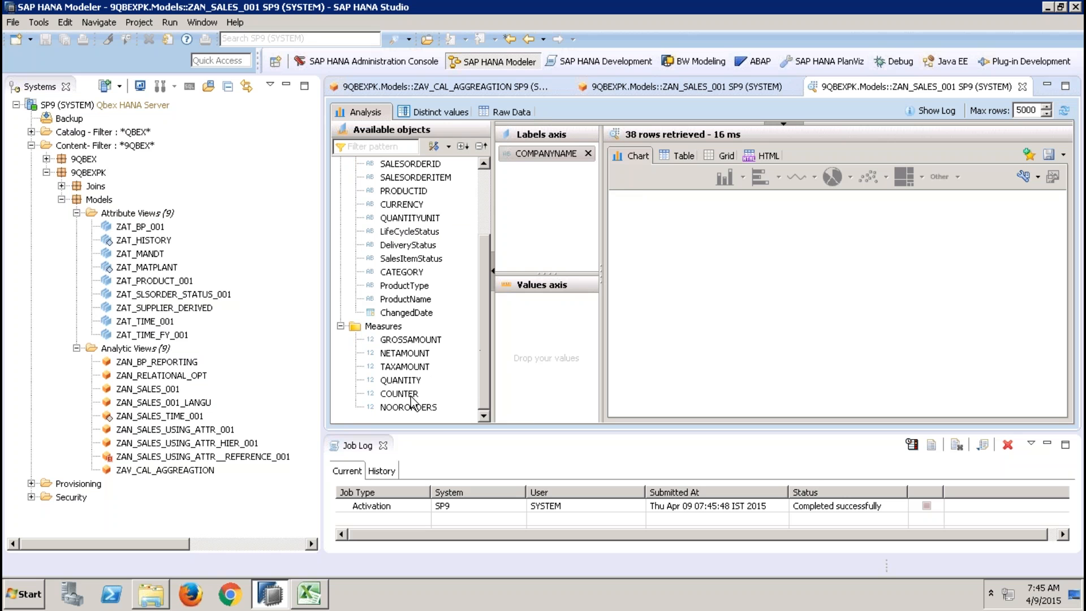
drag(406, 412, 546, 302)
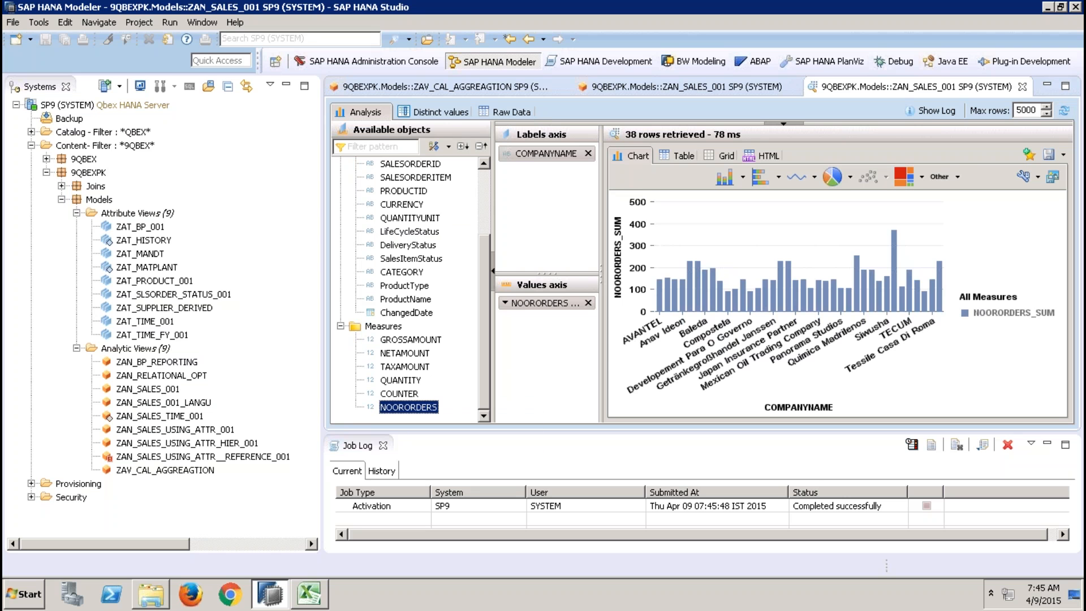
click(673, 155)
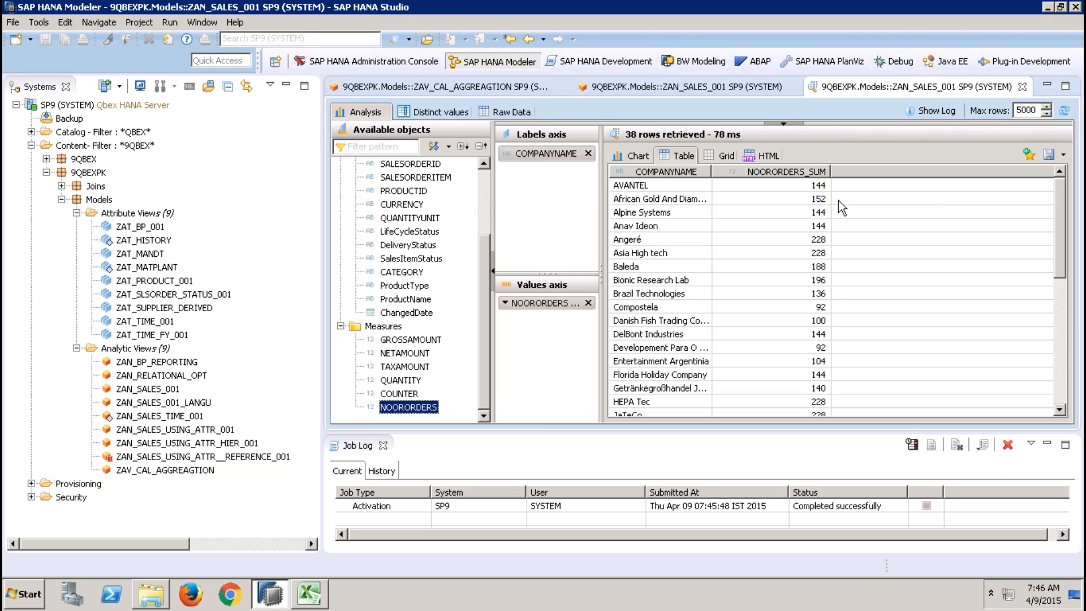
- Check the NOORORDERS count for AVANTEL, and close the data preview and the ZAN_SALES_001 view
click(811, 185)
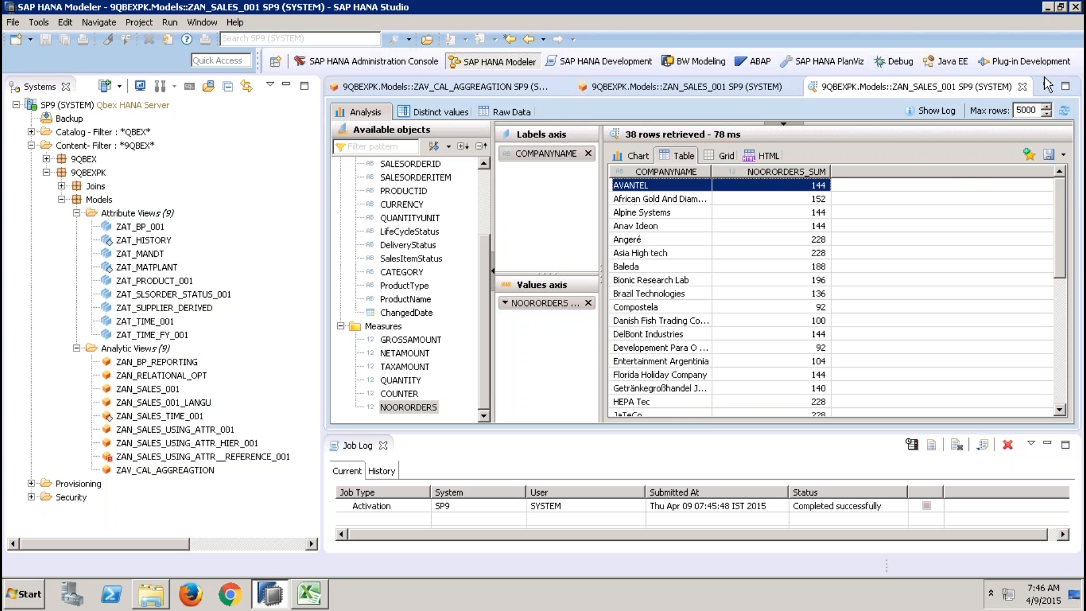
click(1022, 87)
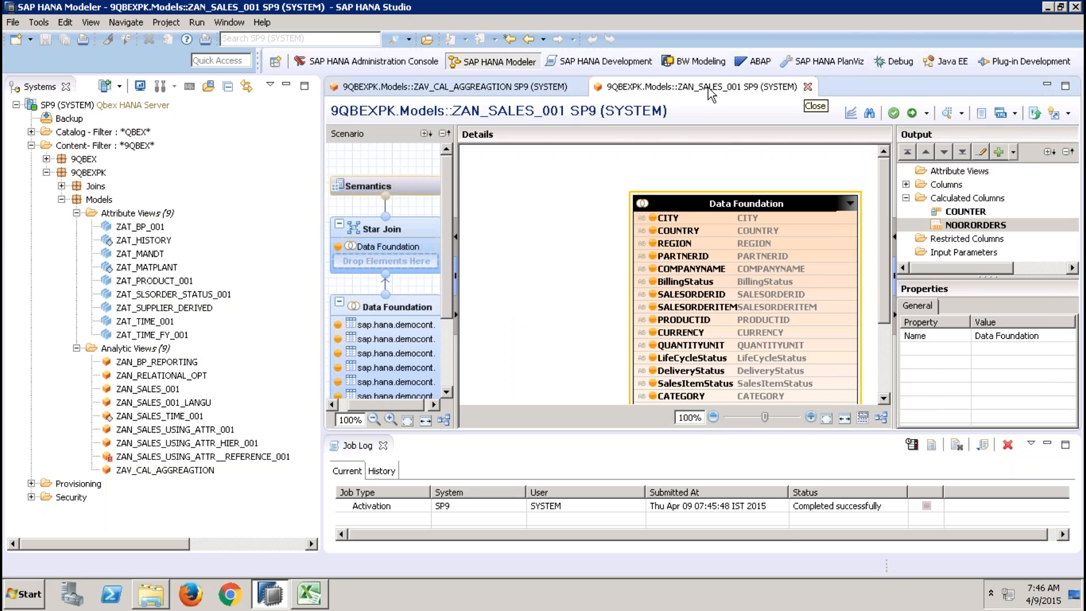
click(808, 87)
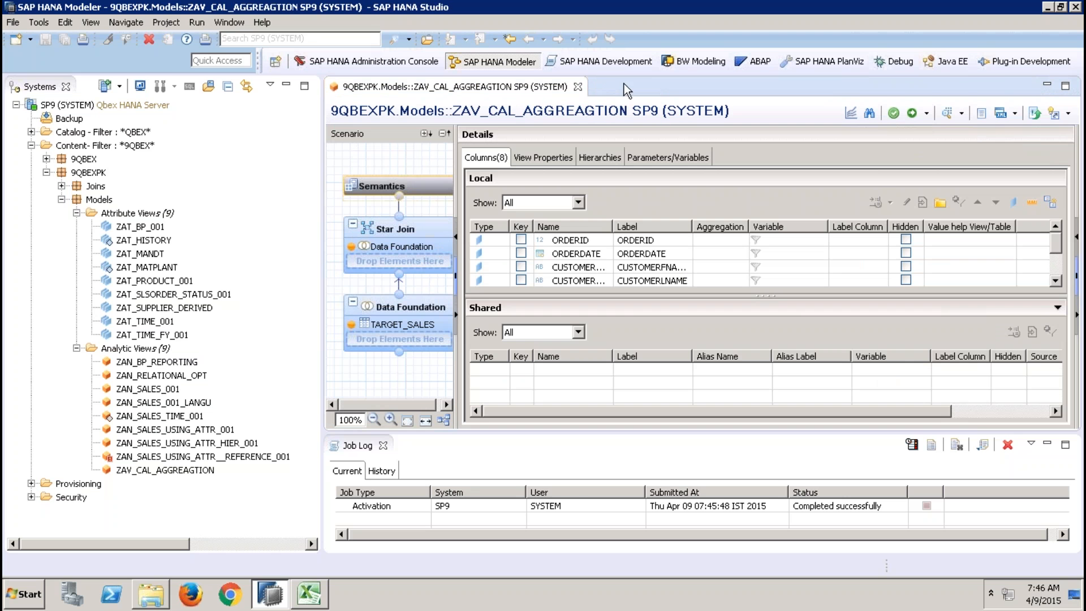
- Close the ZAV_CAL_AGGREAGTION view and open the analytic view ZAN_SALES_TIME_001 with the systems tree minimized and the job log closed
click(577, 87)
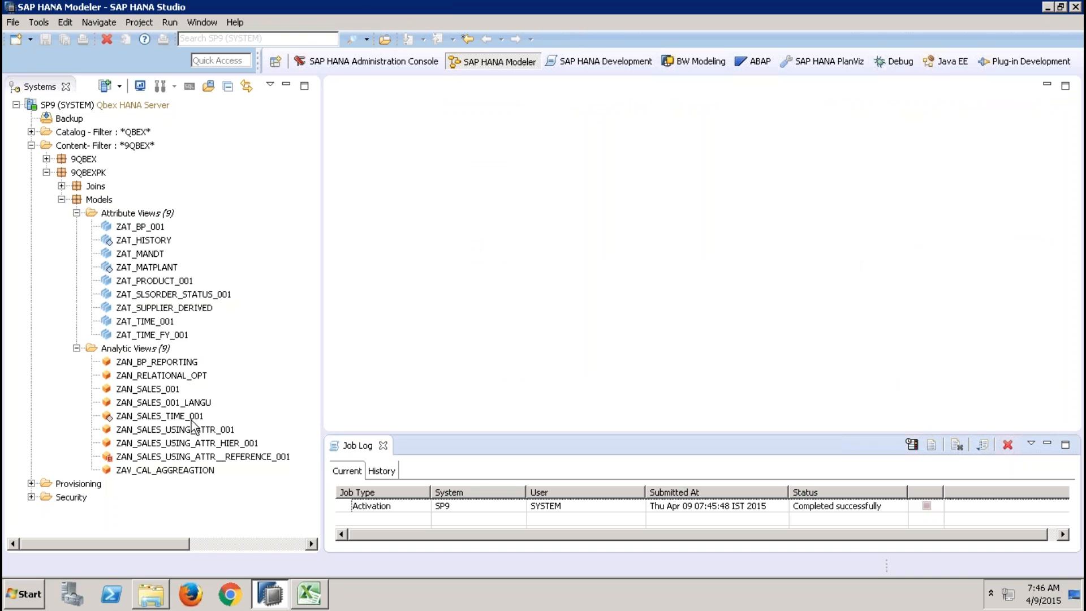
double_click(183, 416)
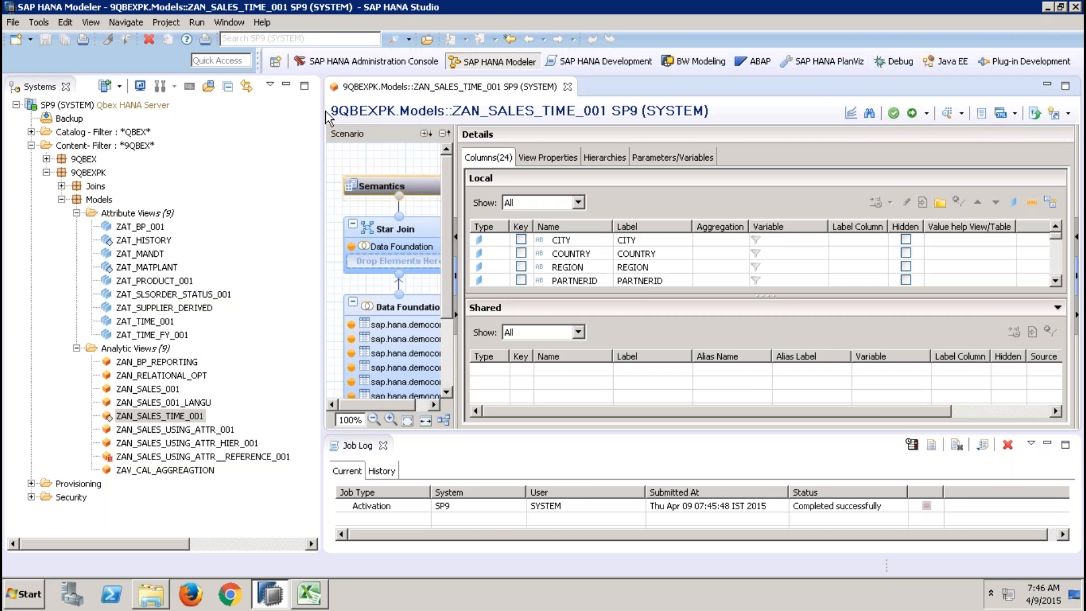
click(286, 84)
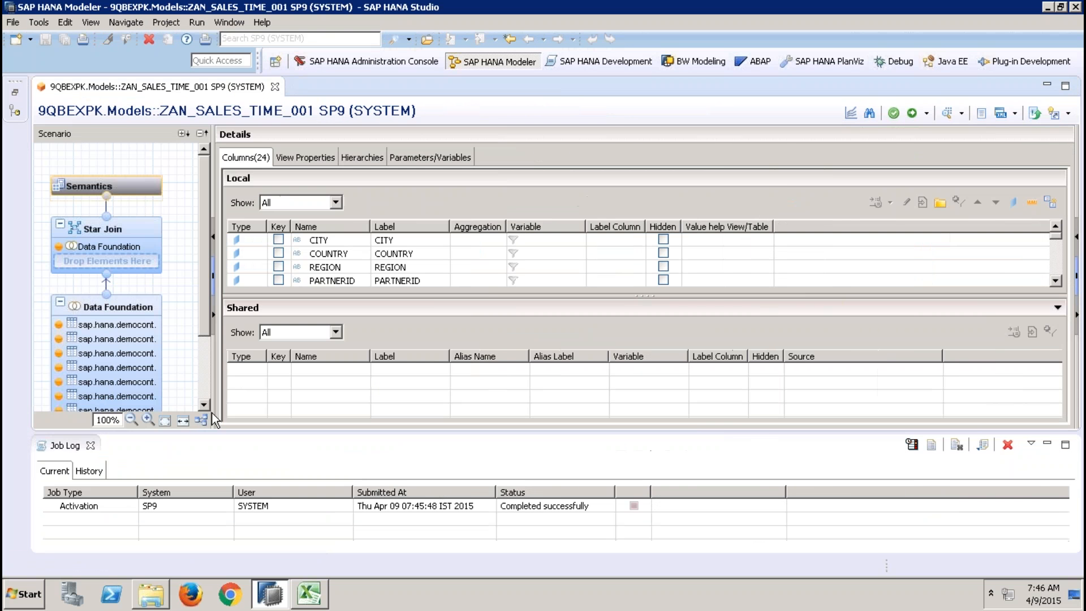
click(90, 445)
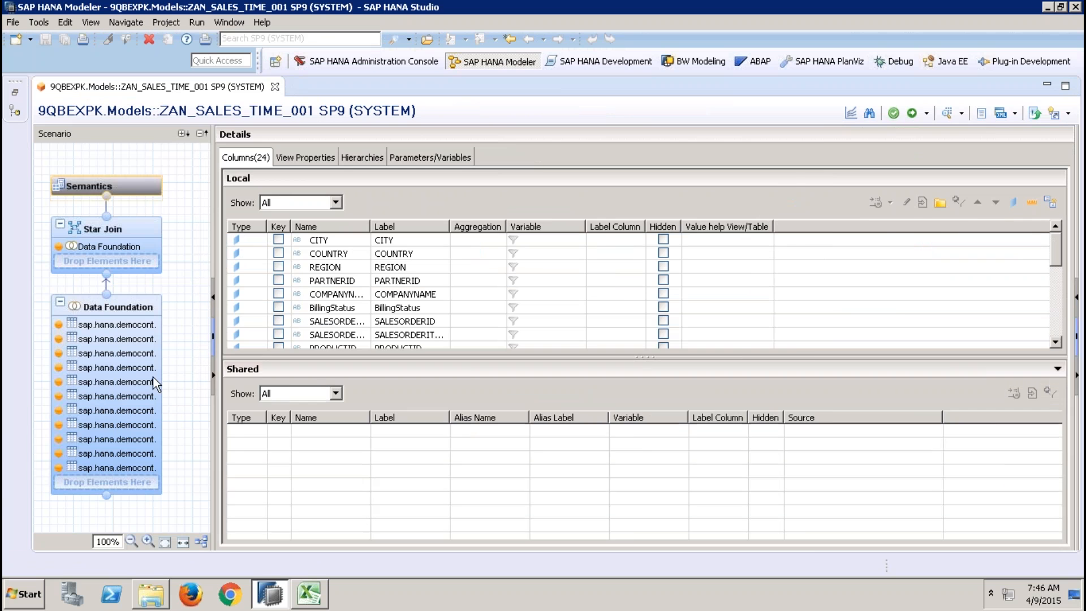
- Inspect the Data Foundation tables and the ChangedDate column in the Star Join node
click(138, 320)
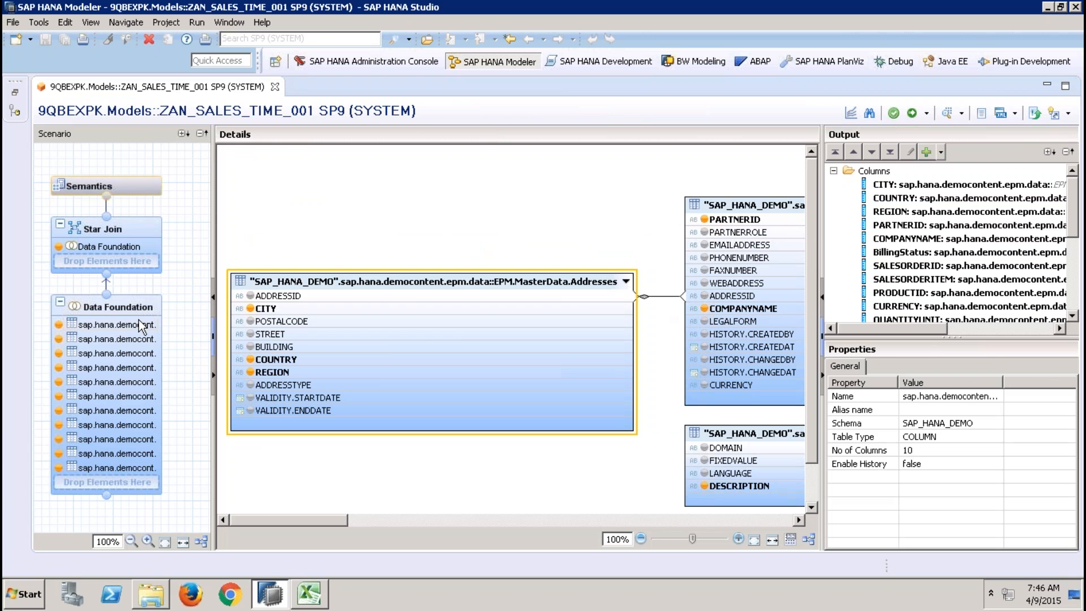
click(146, 228)
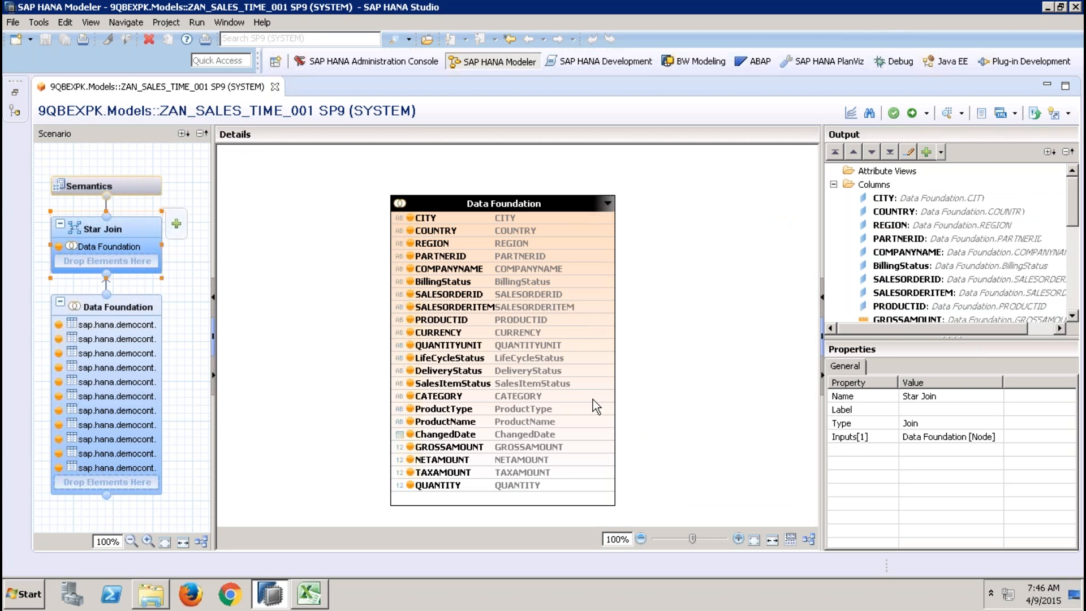
mouse_move(570, 396)
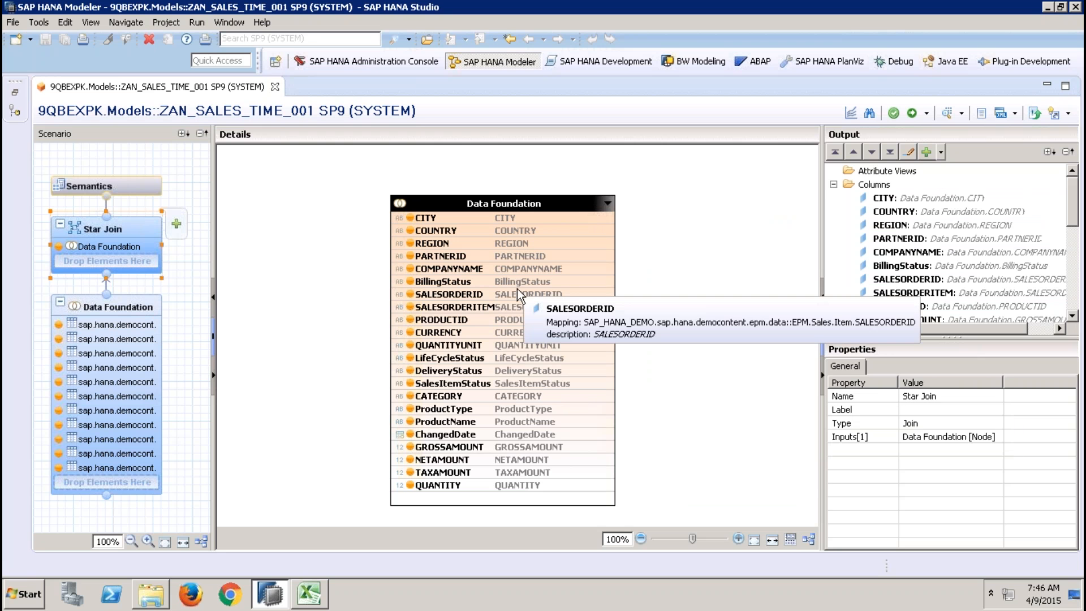
click(555, 435)
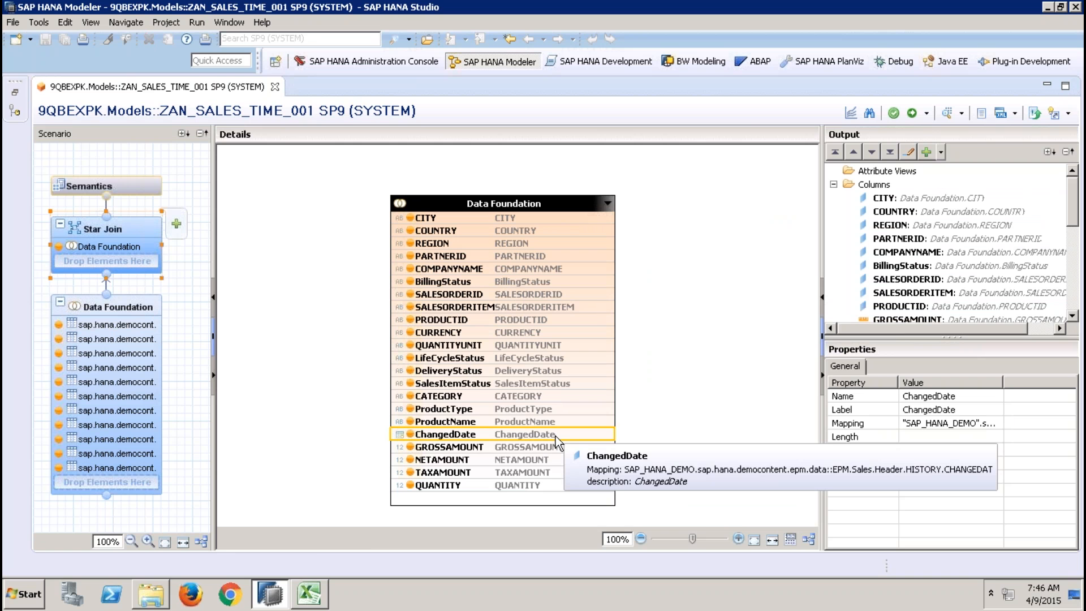
- Add the attribute view ZAT_TIME_001 to the Star Join and move the Data Foundation box clear of it
click(21, 100)
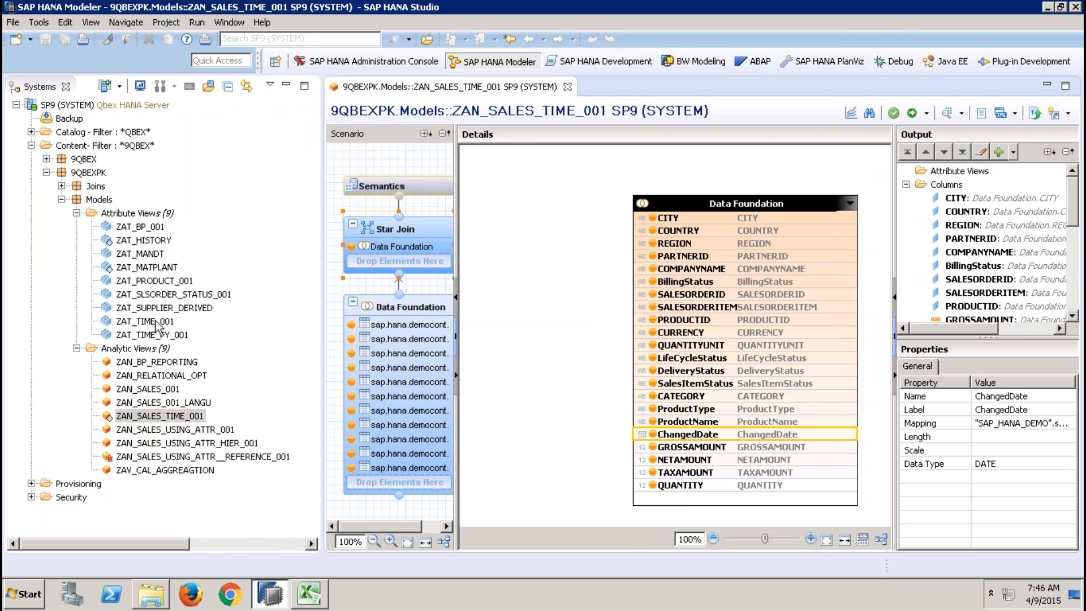
drag(145, 321, 390, 249)
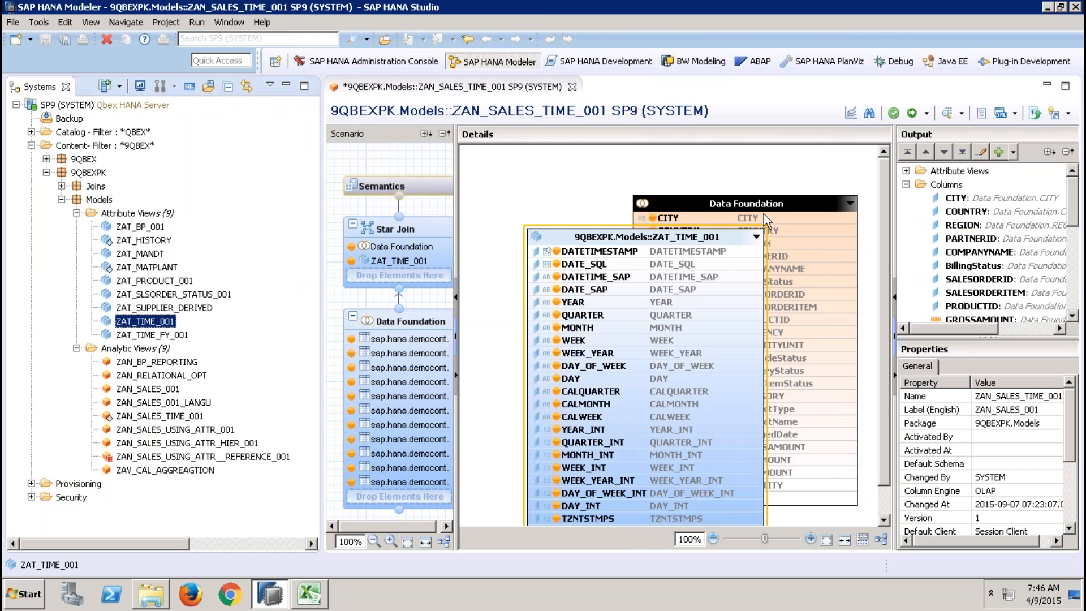
click(287, 86)
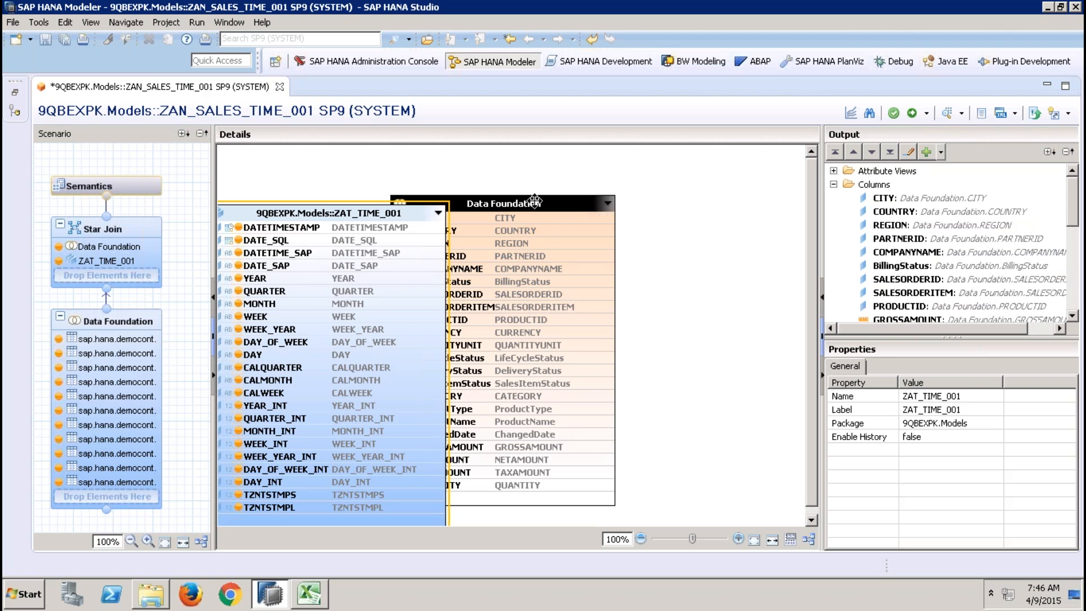
drag(500, 204, 621, 209)
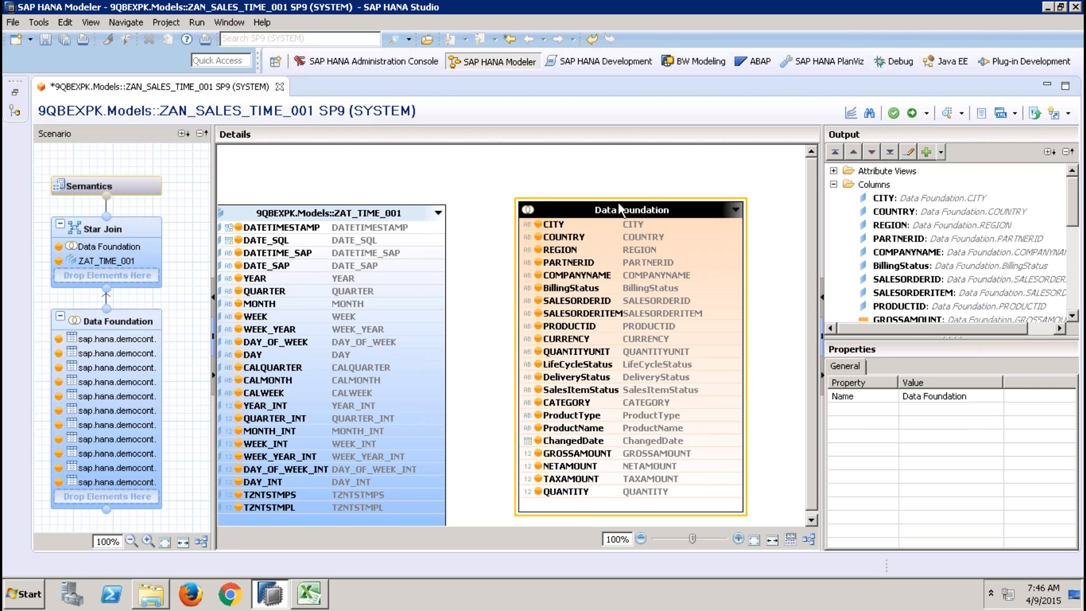
right_click(619, 206)
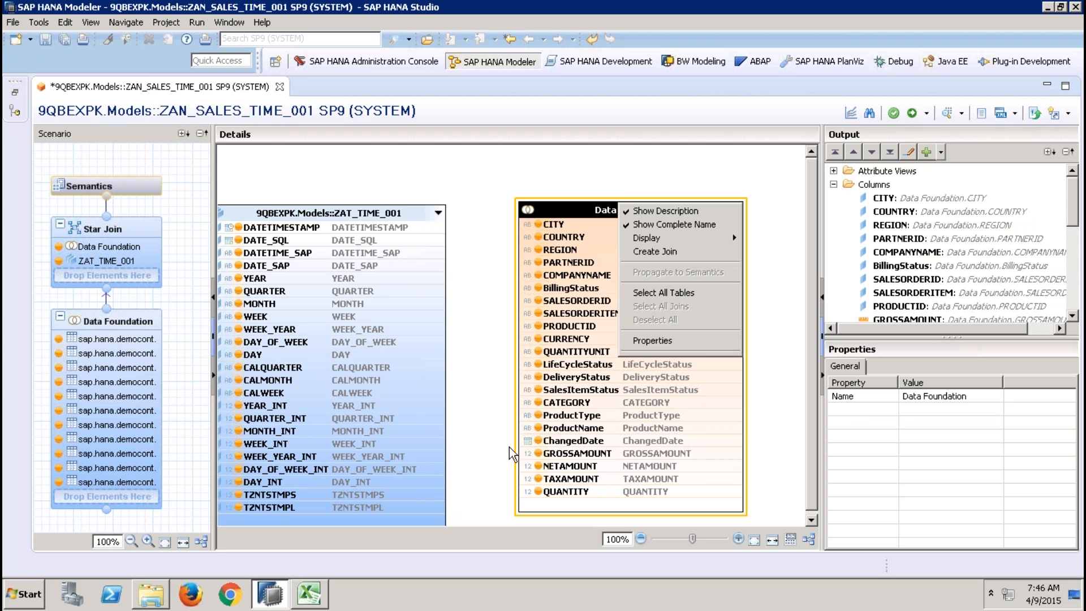
- Preview the raw data of the EPM.Sales.Header table in the Data Foundation to check its date columns, and close the preview
click(123, 313)
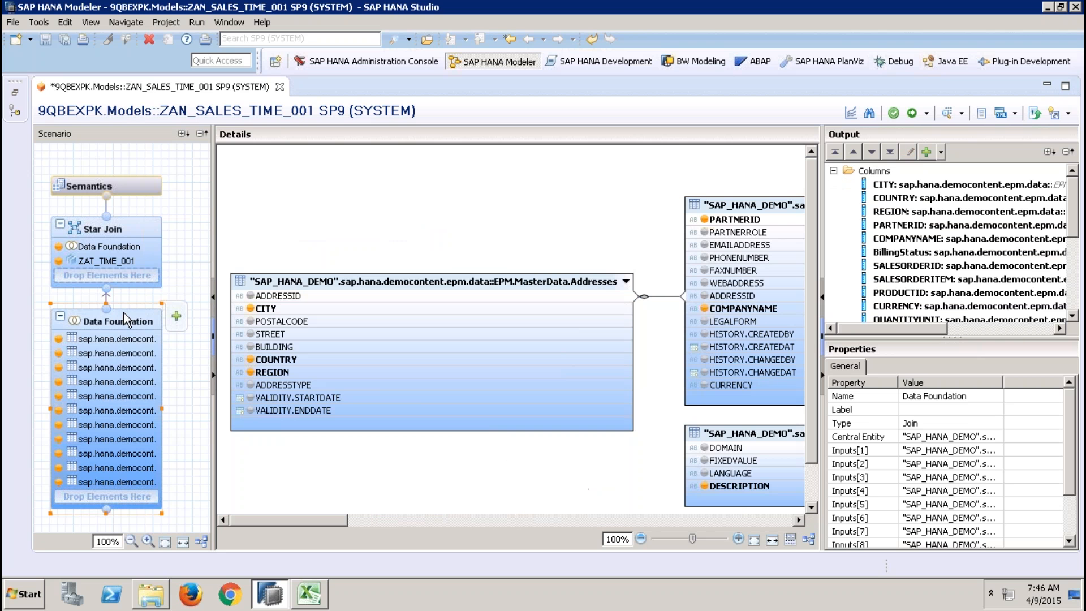
click(555, 521)
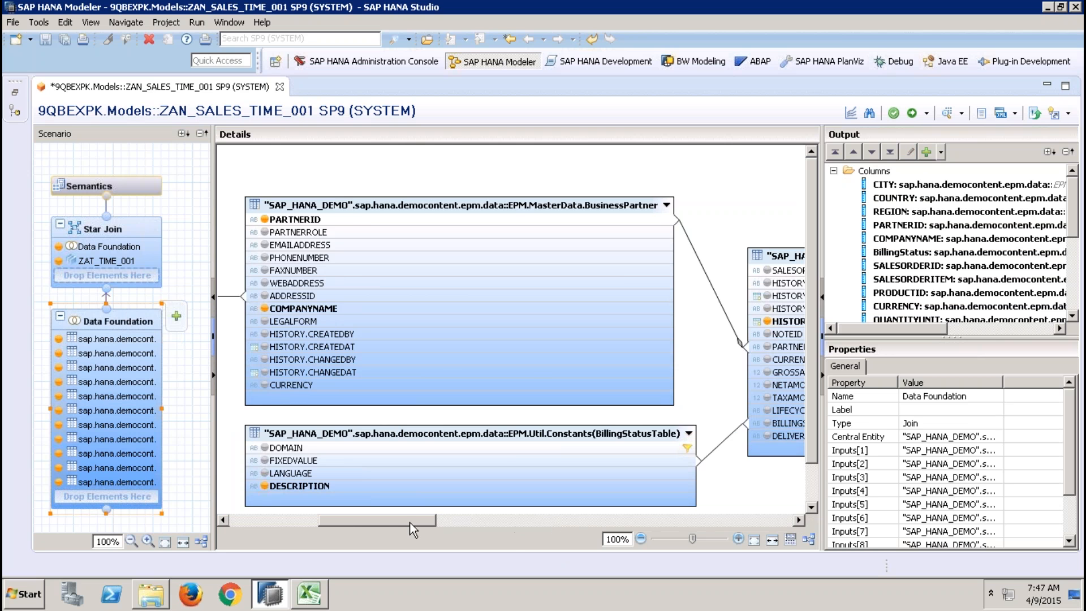
drag(410, 522, 510, 531)
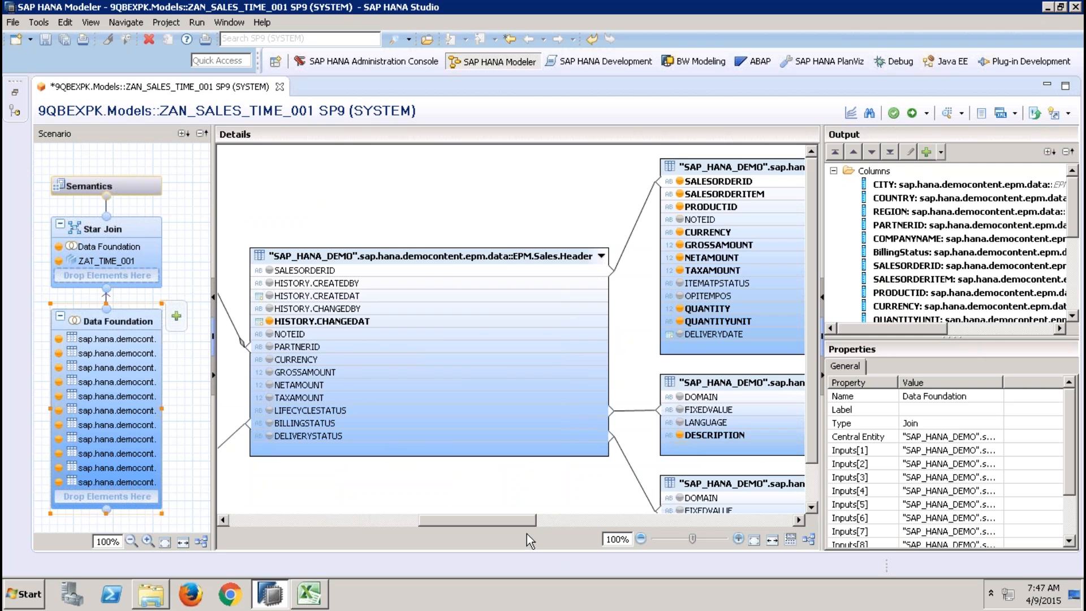
right_click(438, 255)
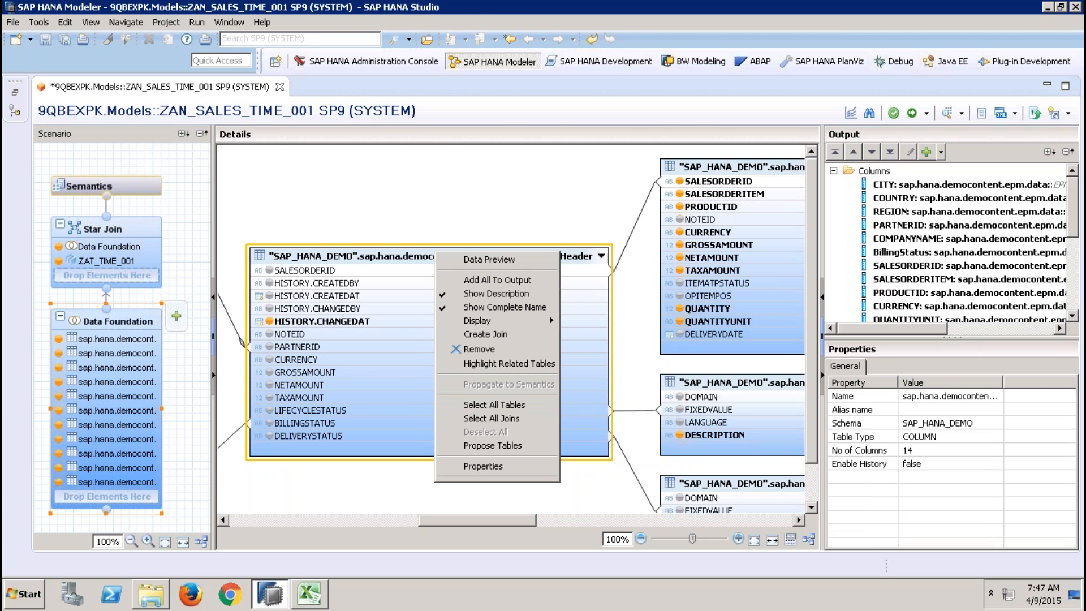
click(471, 261)
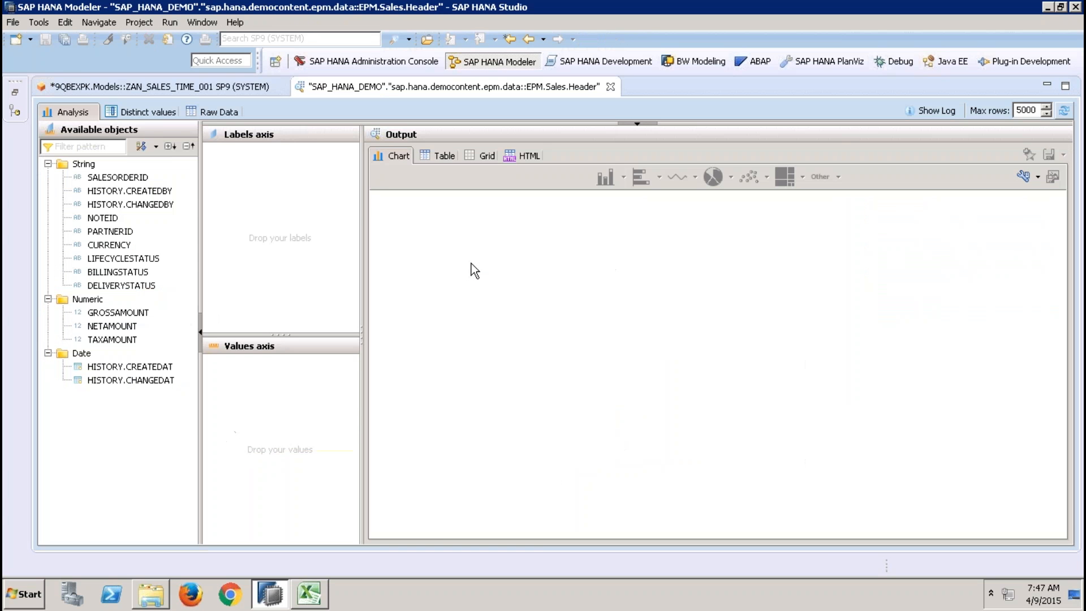
click(207, 114)
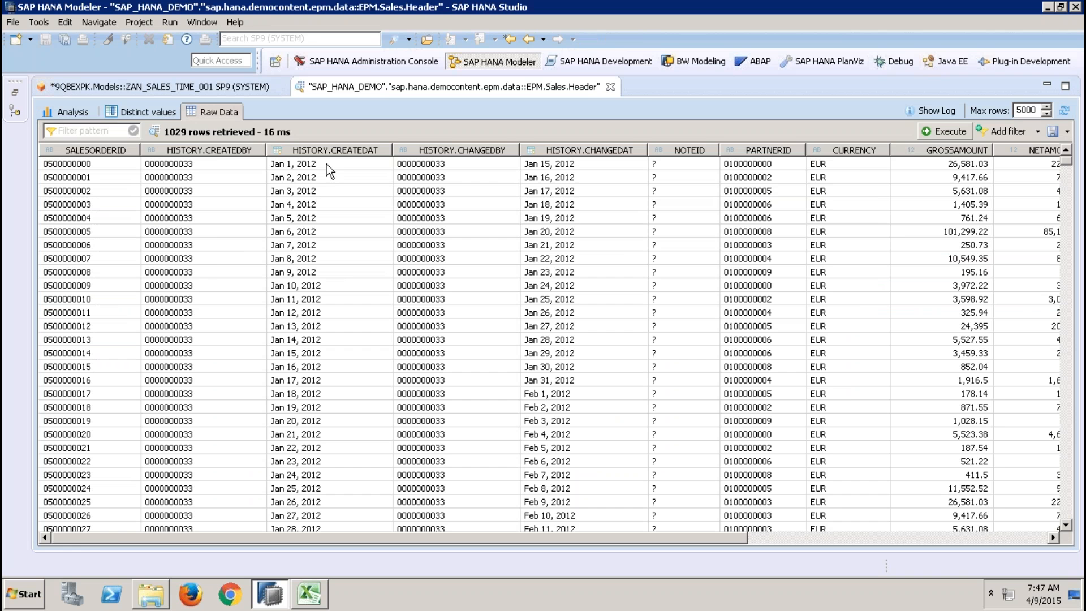
click(611, 87)
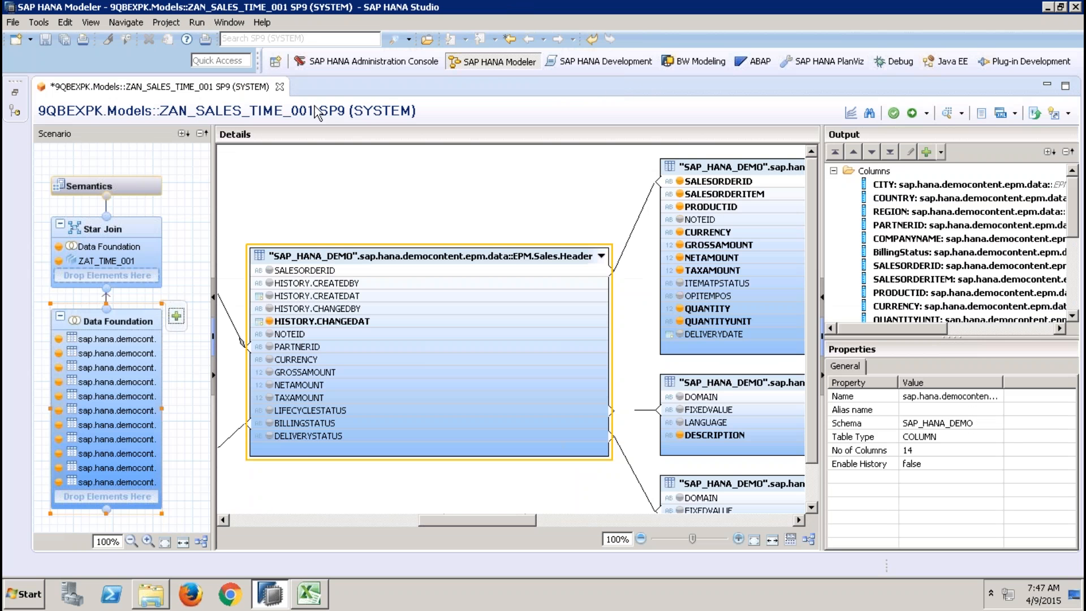
- Join ChangedDate of the Data Foundation to DATE_SQL of ZAT_TIME_001 in the Star Join, and activate the analytic view
click(140, 241)
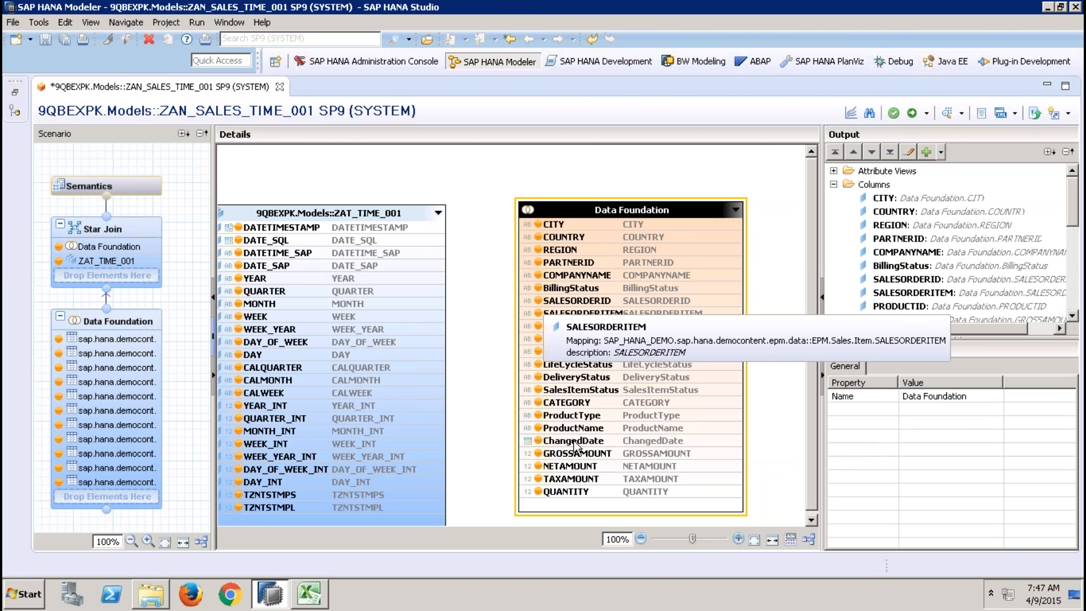
drag(574, 444, 447, 243)
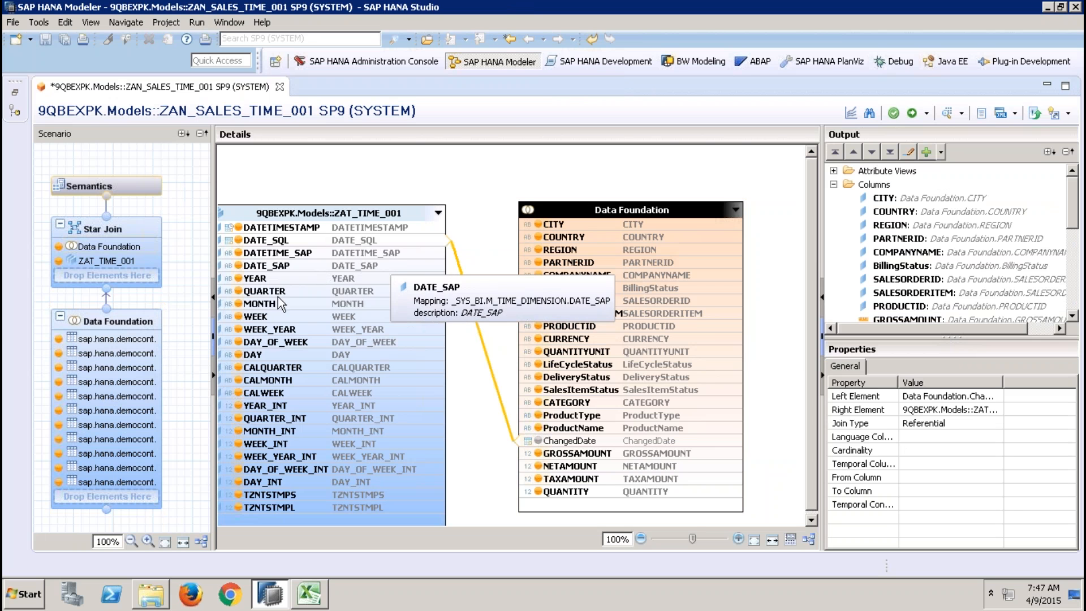
click(138, 189)
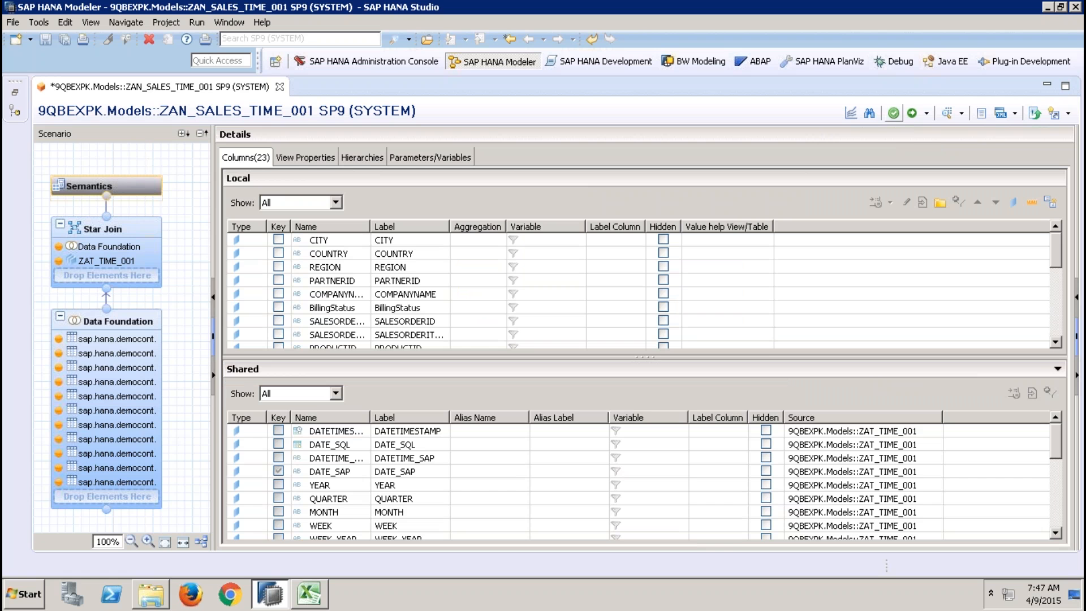
click(912, 113)
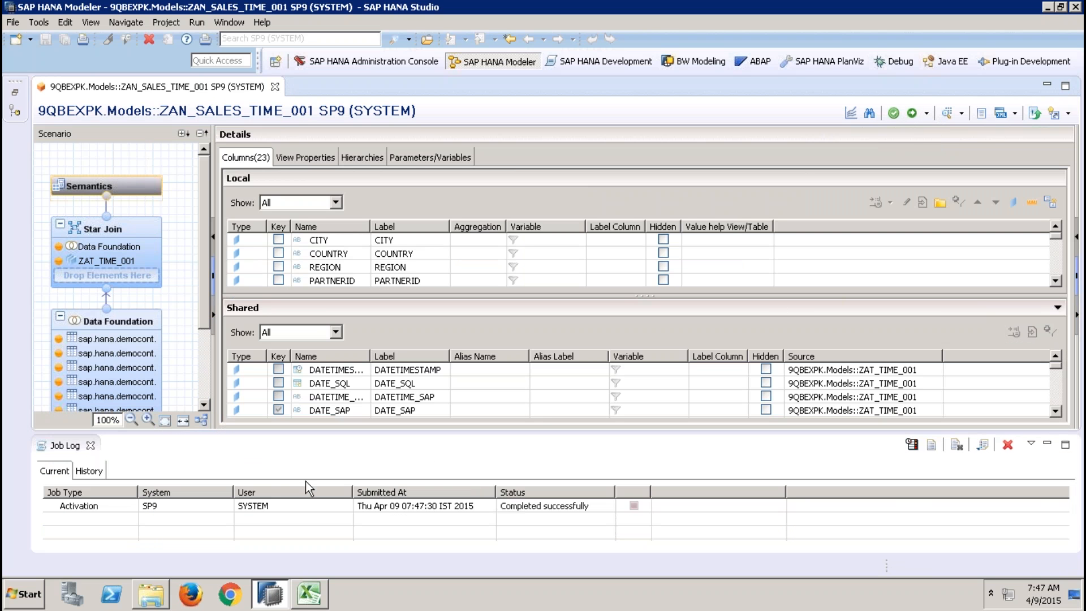
click(90, 445)
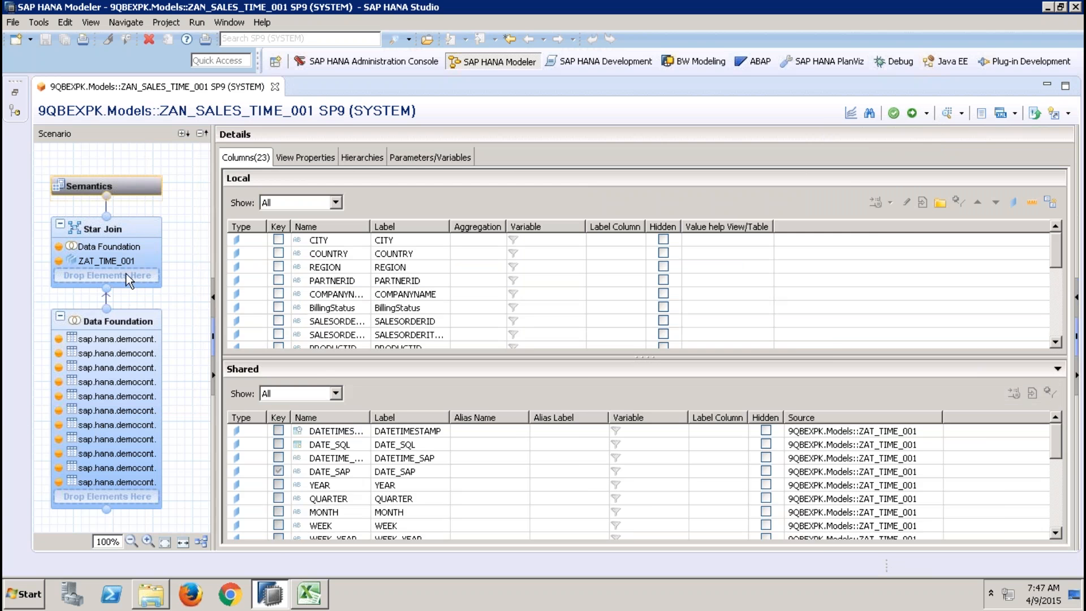
- Examine the DATE_SAP column in the Star Join, and preview the raw data of ZAT_TIME_001 to compare its date formats
click(144, 225)
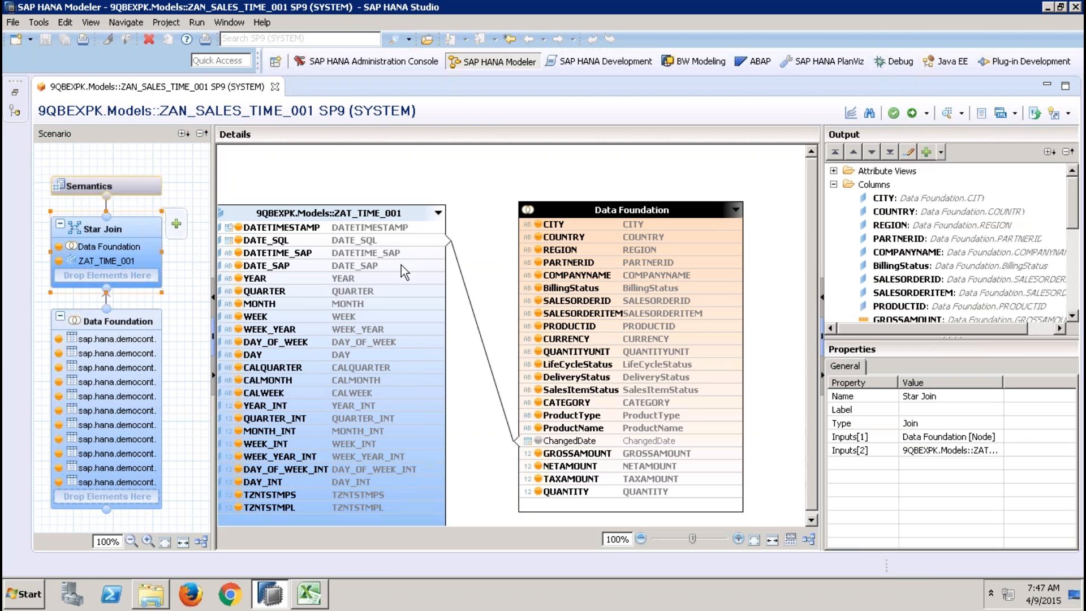
click(392, 267)
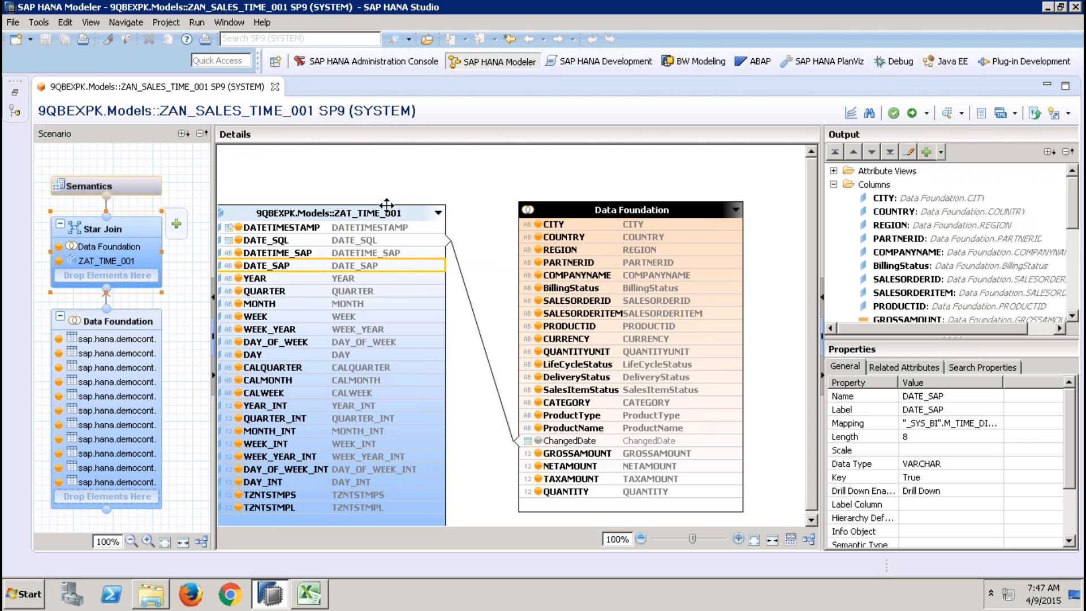
right_click(412, 213)
click(436, 225)
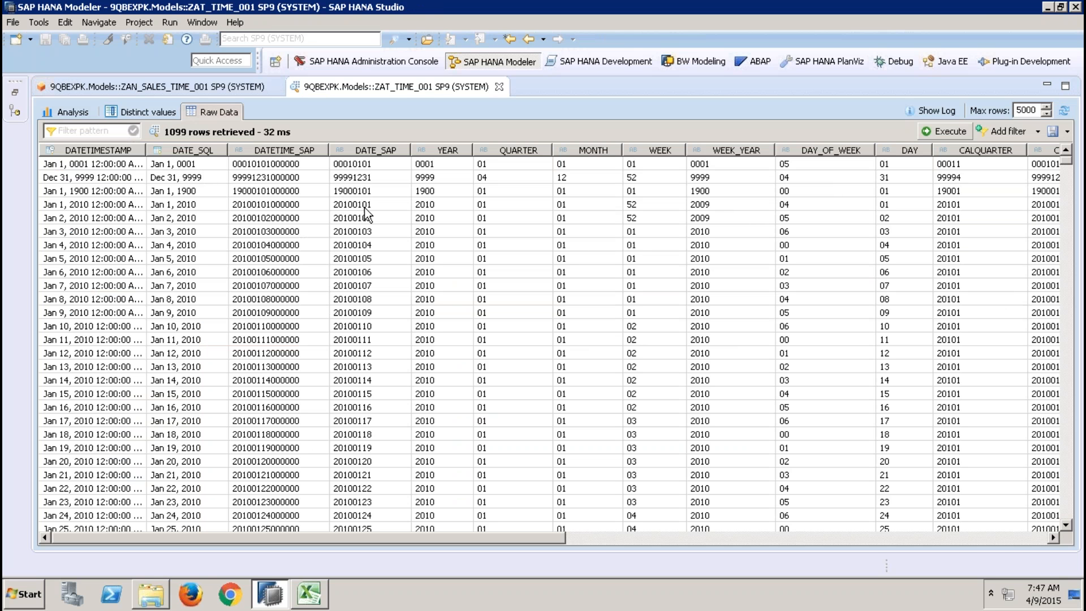
click(499, 90)
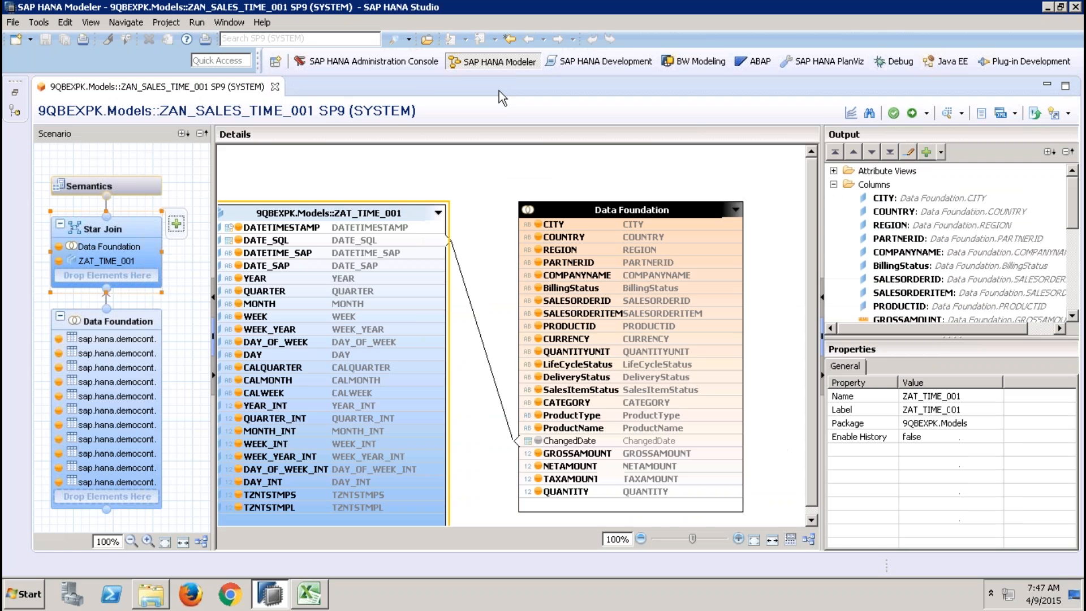
- Run a data preview of ZAN_SALES_TIME_001 and chart the sum of GROSSAMOUNT by YEAR
click(948, 113)
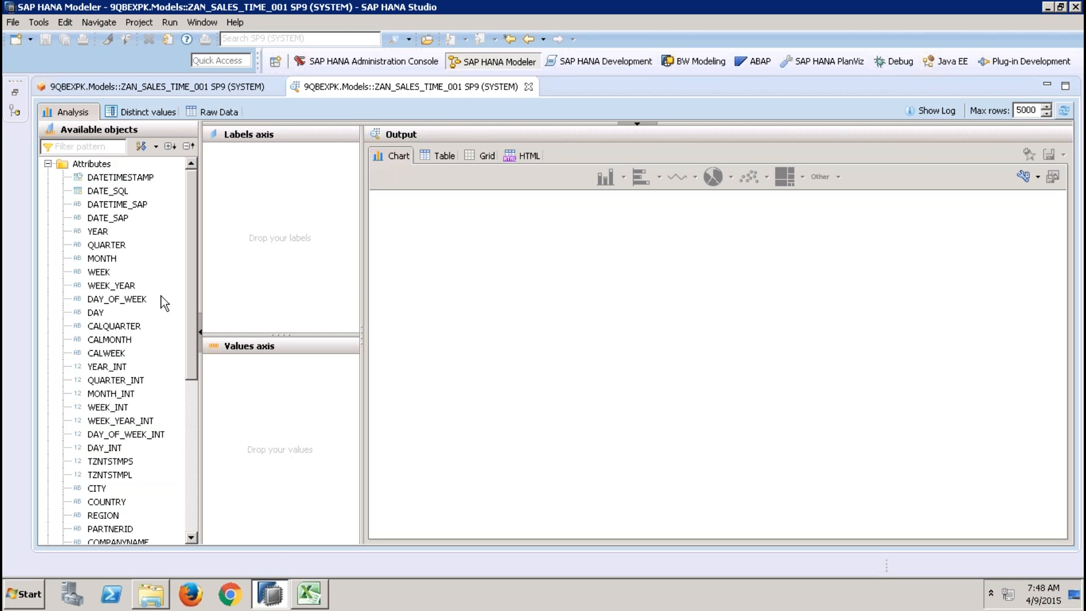
drag(97, 231, 260, 154)
click(47, 164)
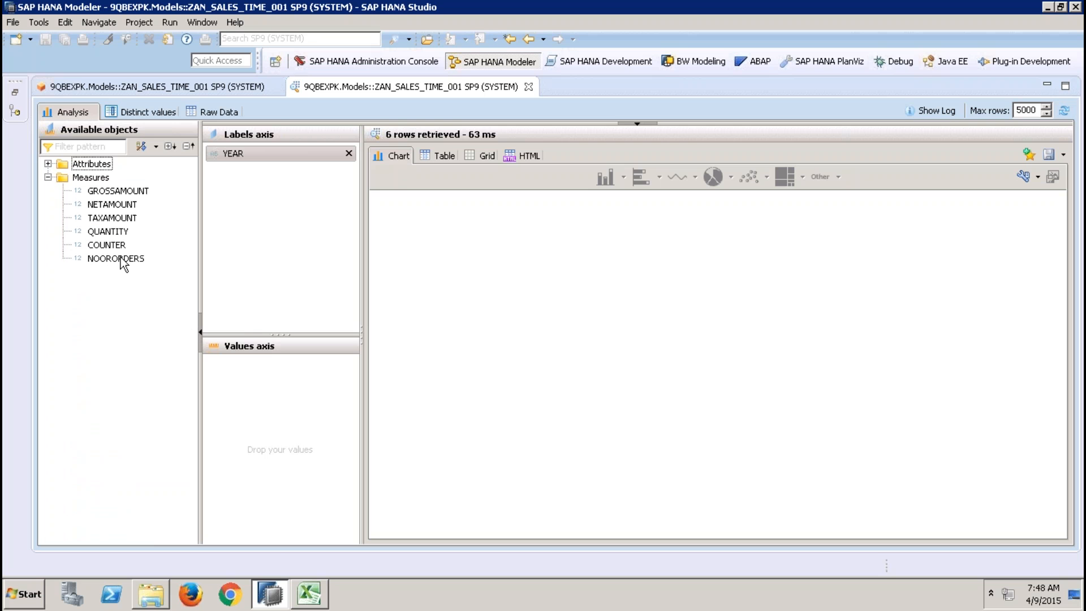
drag(118, 191, 266, 363)
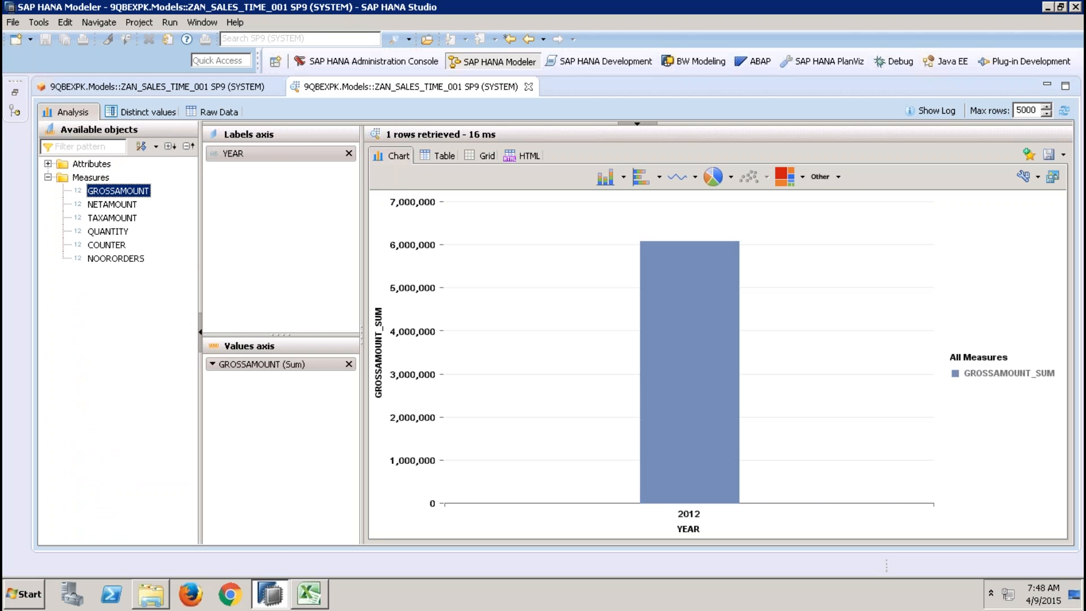
- Add COMPANYNAME ahead of YEAR as a label in the analysis and display the output as a table
click(49, 164)
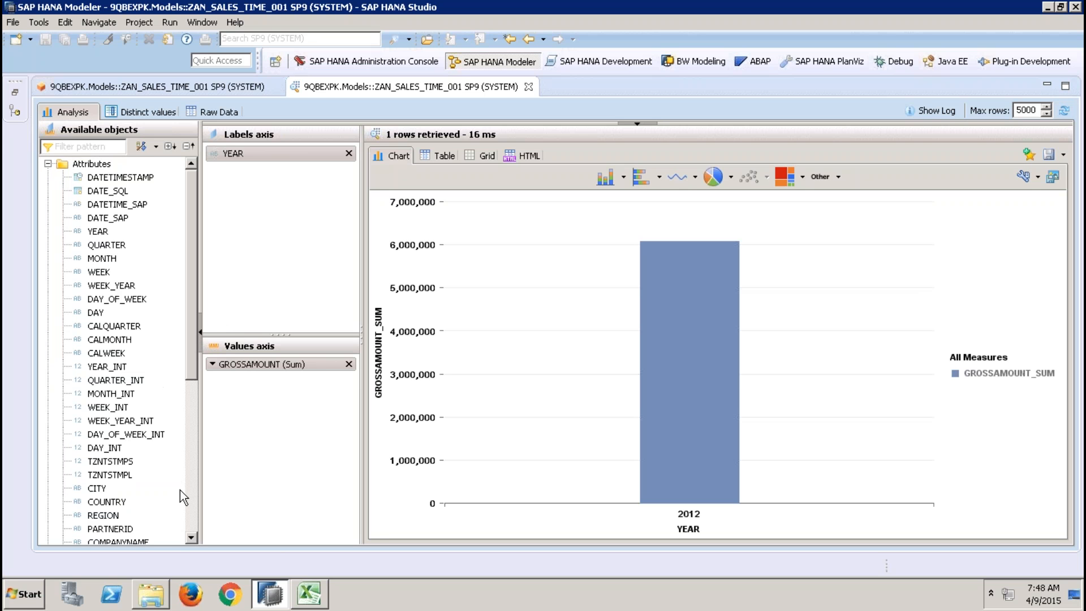
drag(142, 542, 226, 168)
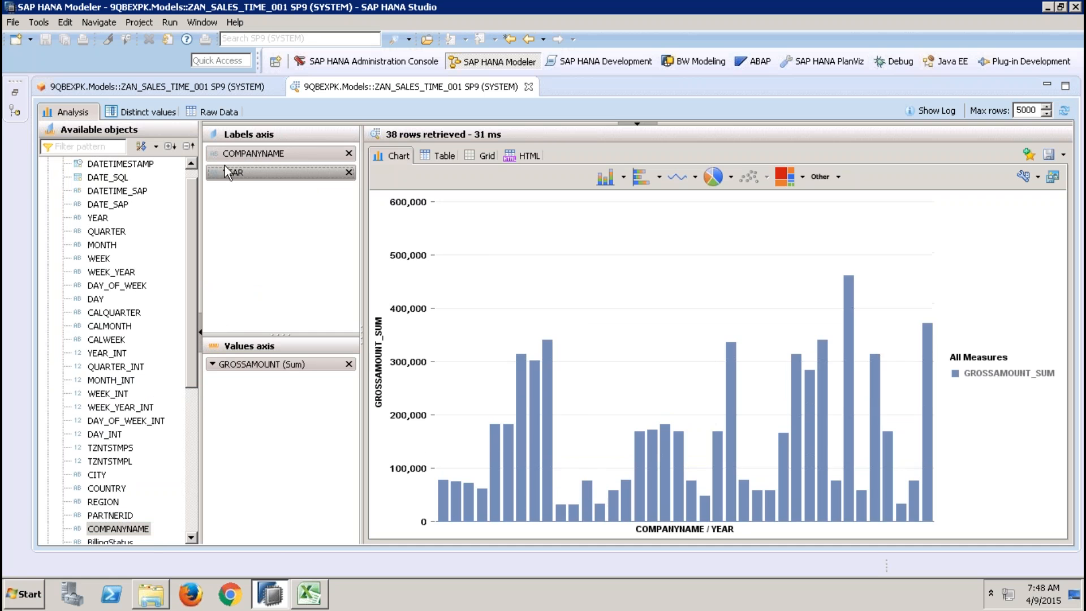
click(456, 155)
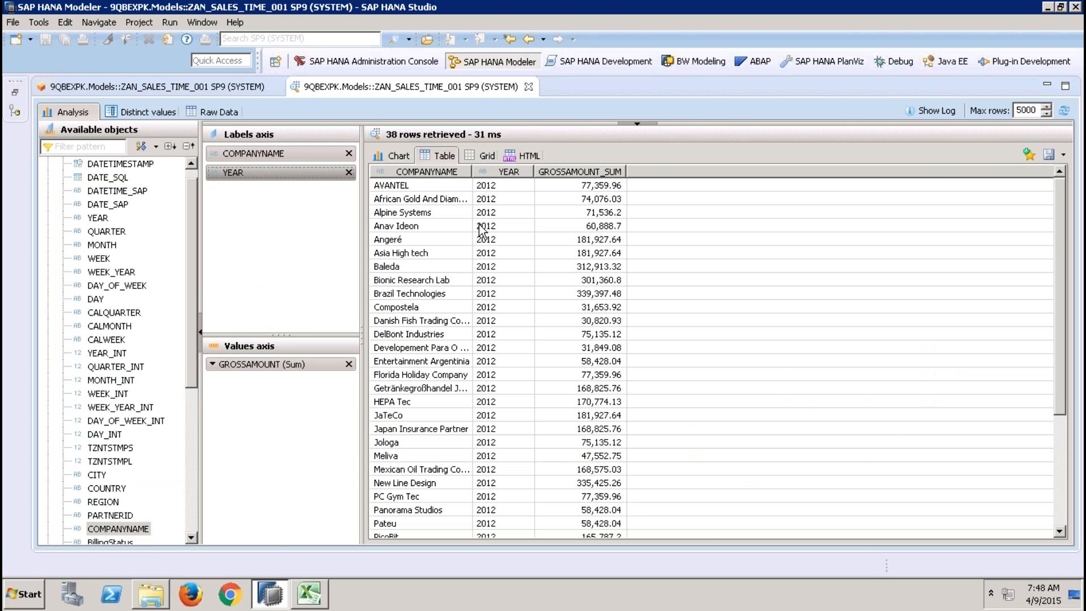
- Look through the company rows, sort the result table by YEAR to check the years, and close the data preview
click(1062, 452)
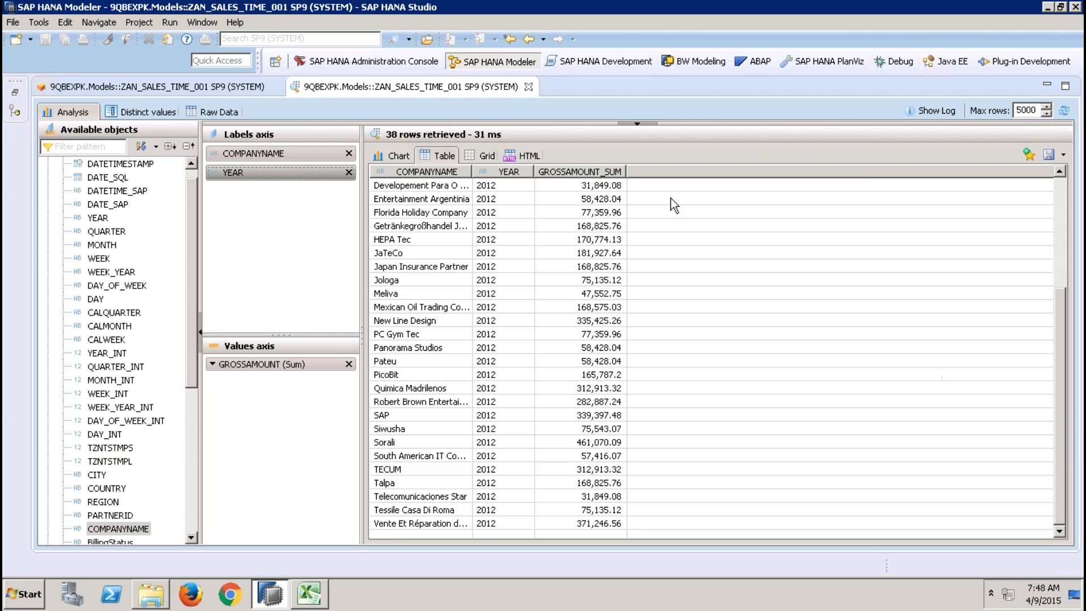
click(490, 172)
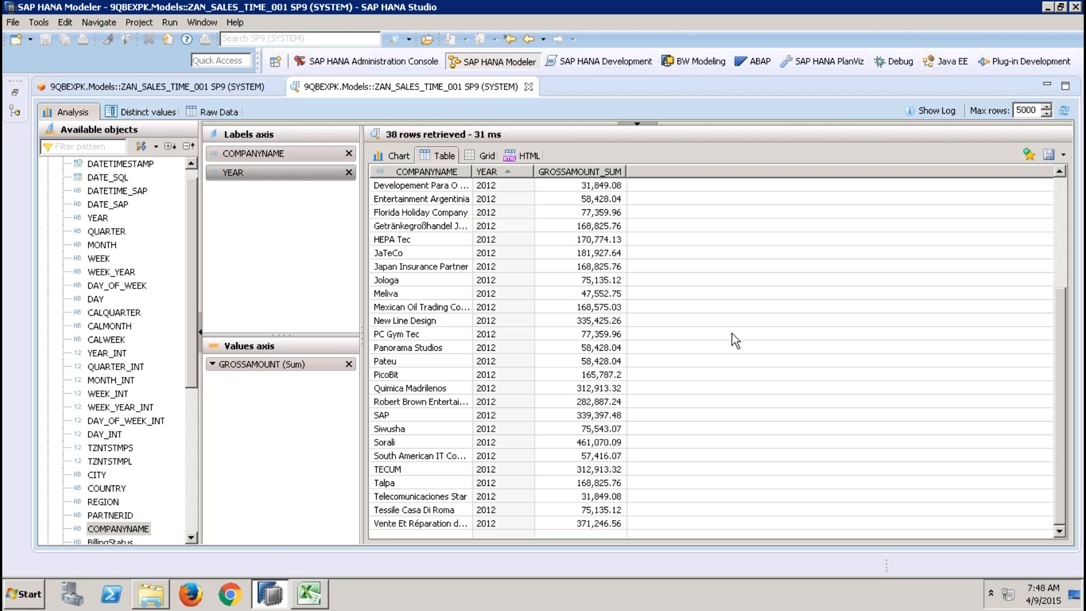
click(1058, 216)
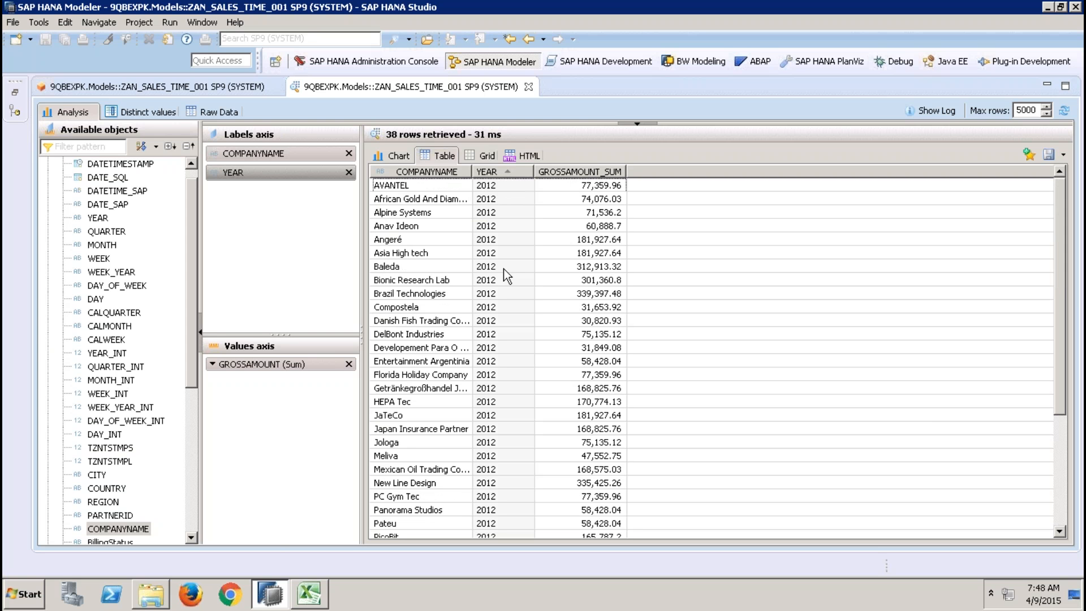
click(528, 86)
- Add DELIVERYDATE from the table joined to EPM.Sales.Header to the output of the Data Foundation
click(118, 323)
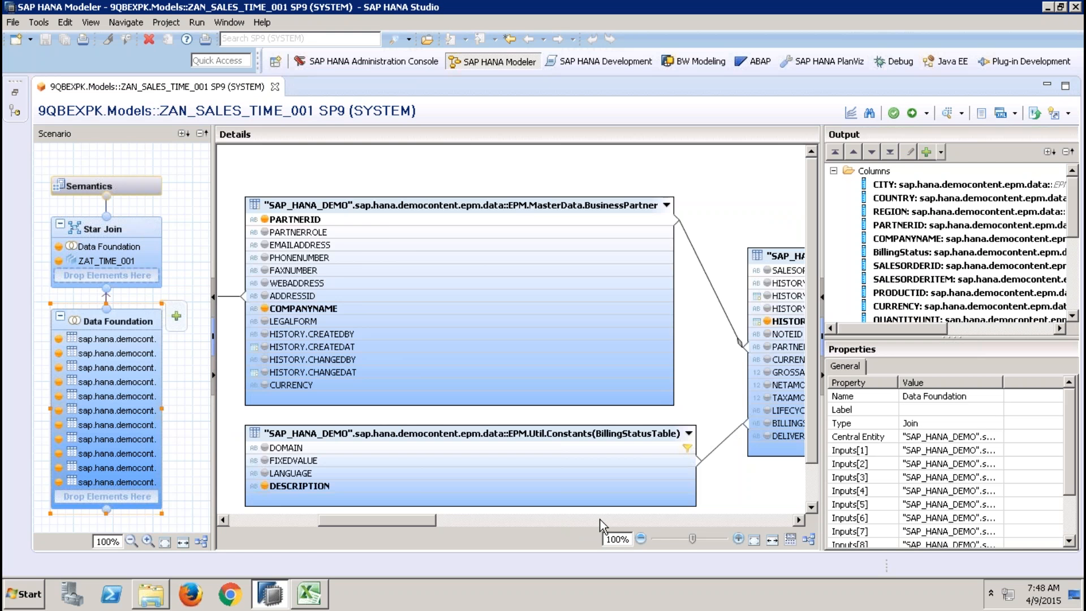
click(601, 519)
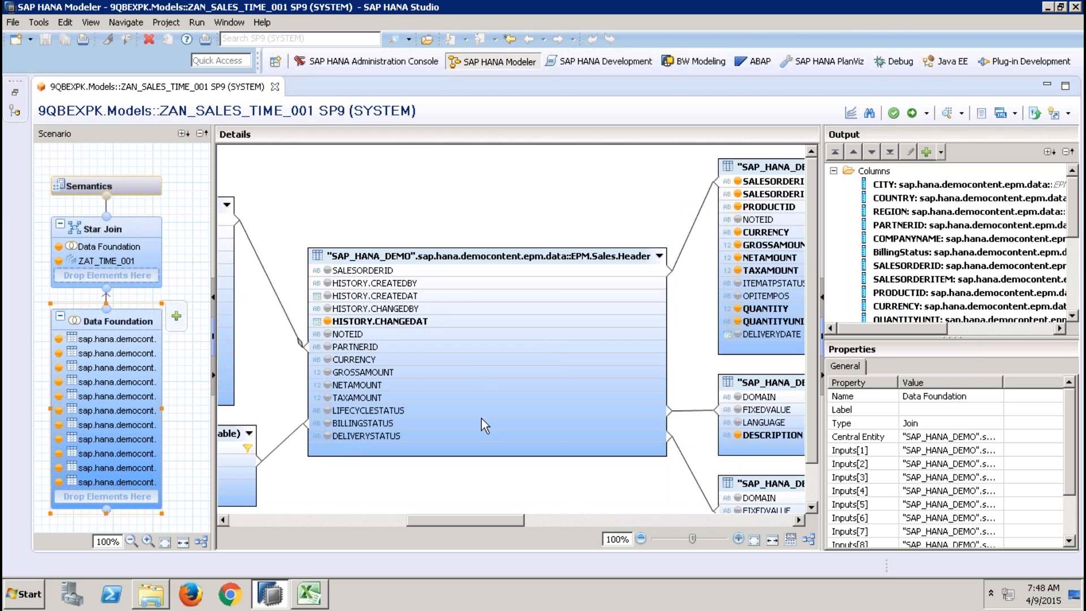
click(741, 336)
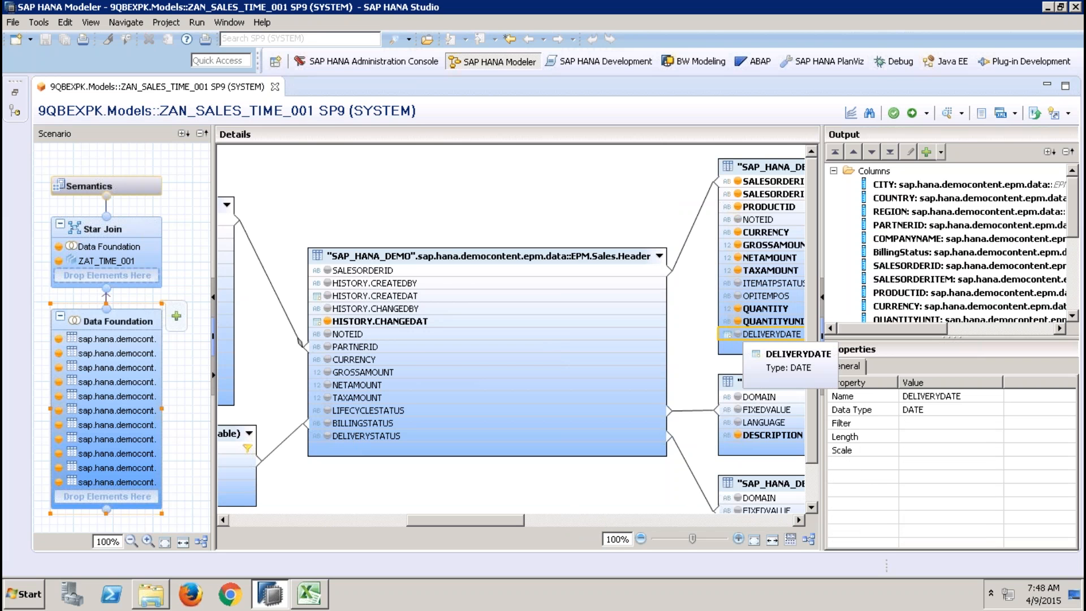
click(738, 334)
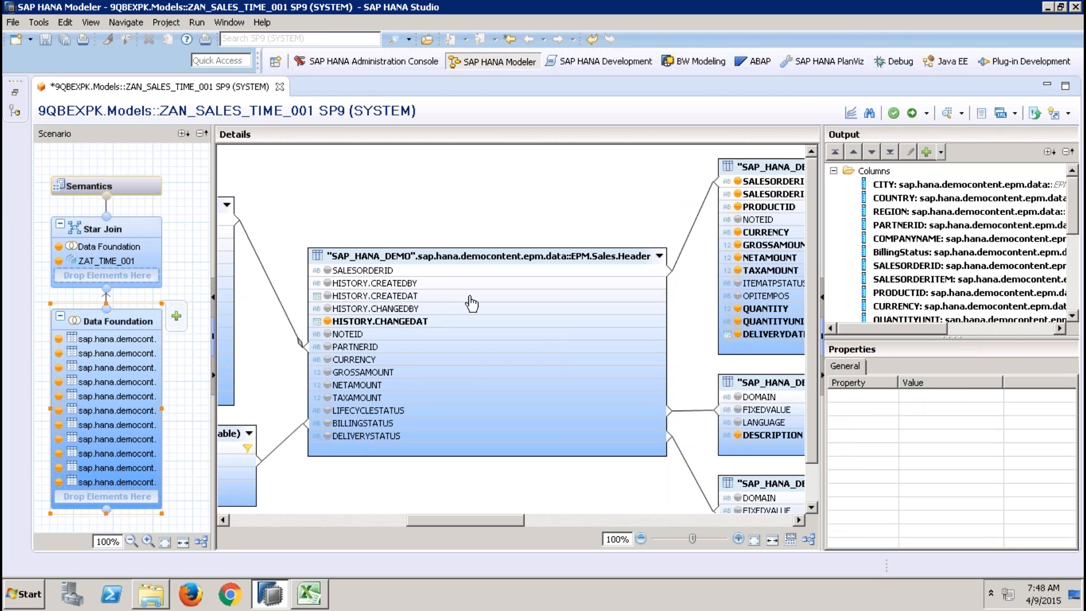
- Replace the ChangedDate join in the Star Join with one from DELIVERYDATE of the Data Foundation to DATE_SQL of ZAT_TIME_001
click(113, 229)
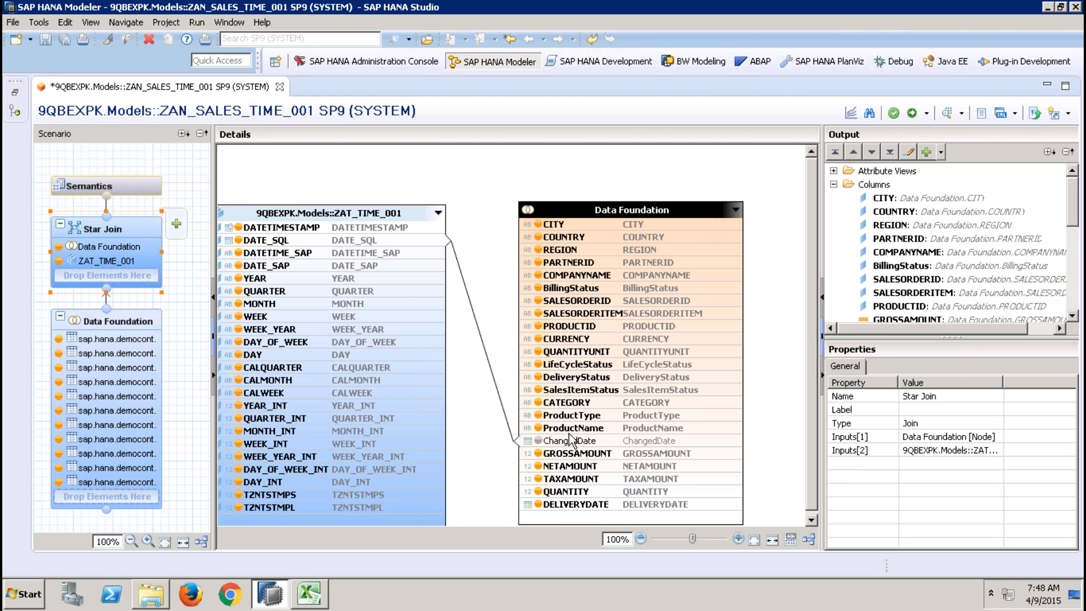
click(507, 422)
key(Delete)
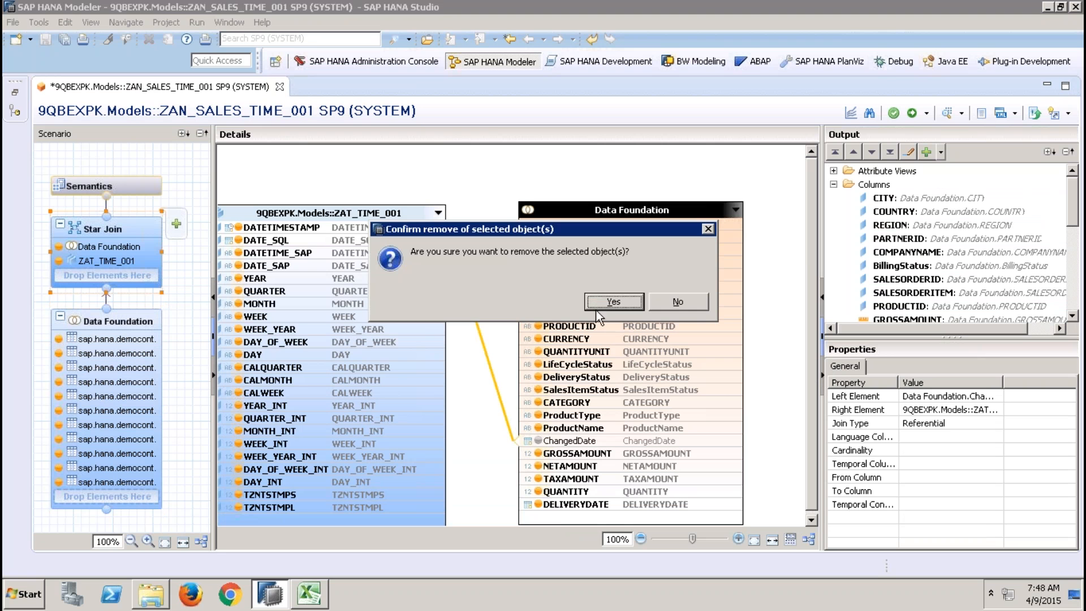
click(606, 298)
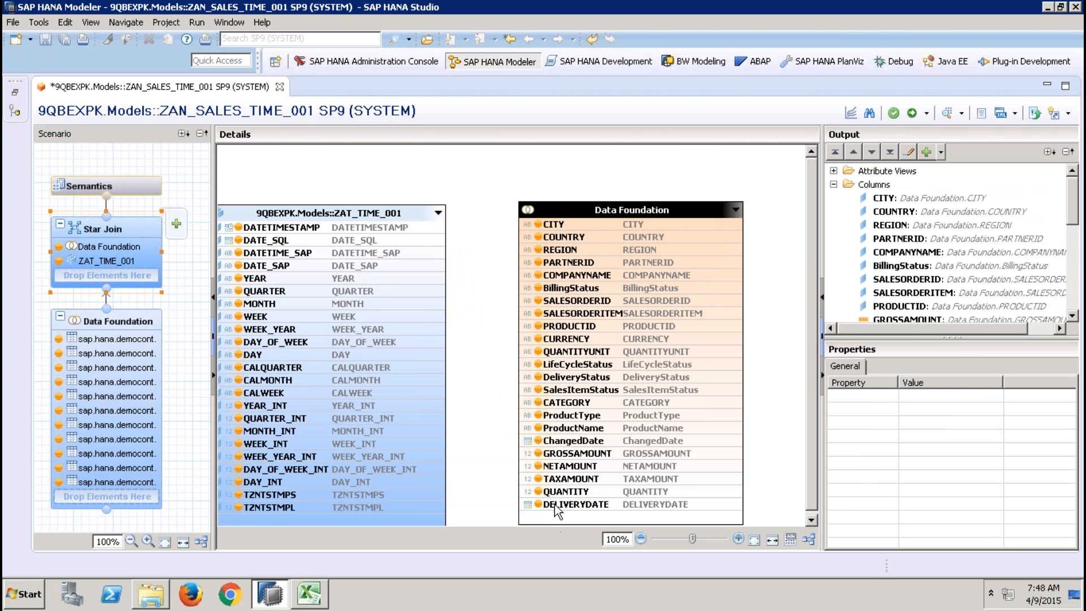
drag(554, 504, 443, 239)
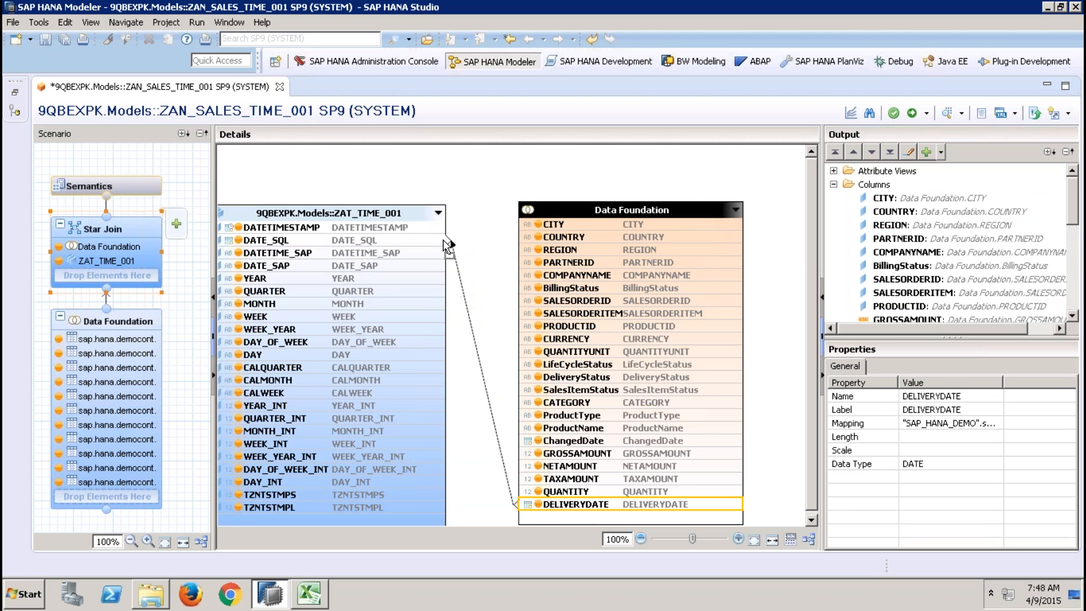
- Activate the analytic view from its Semantics node and open a new data preview
click(148, 181)
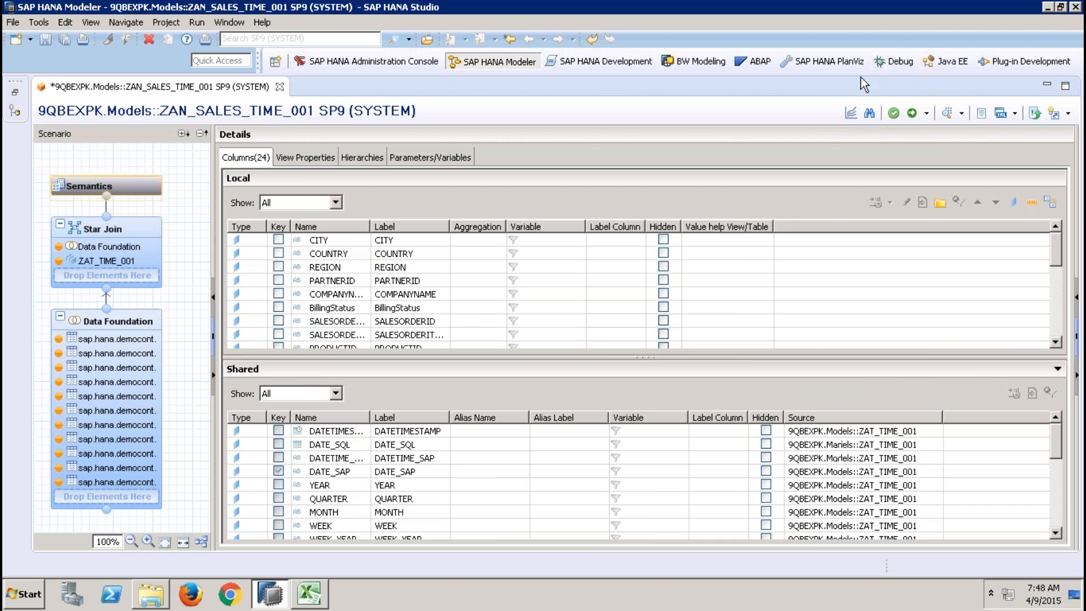
click(913, 113)
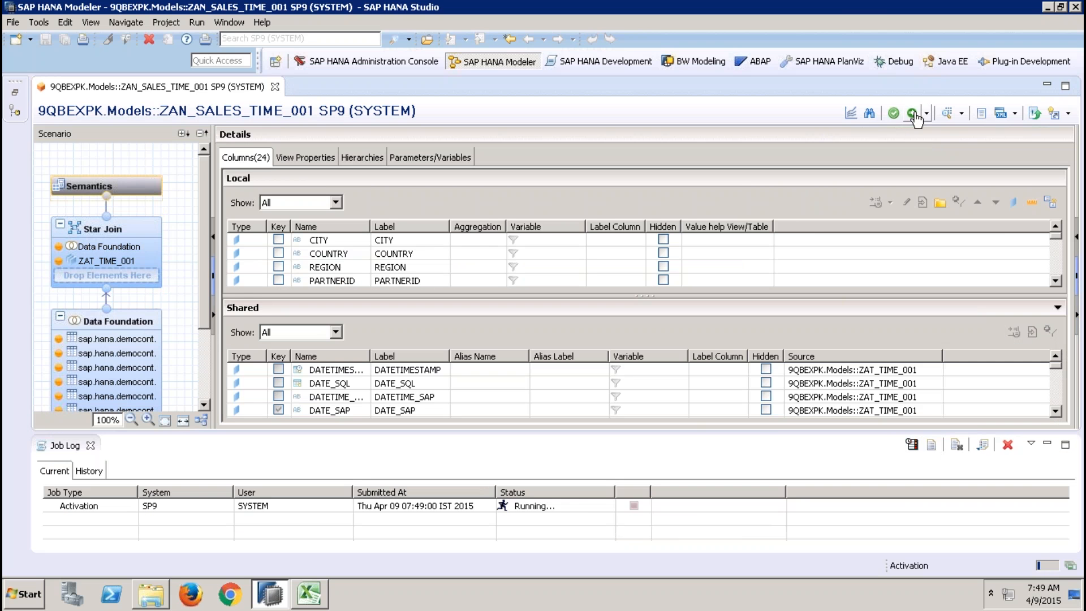
click(946, 113)
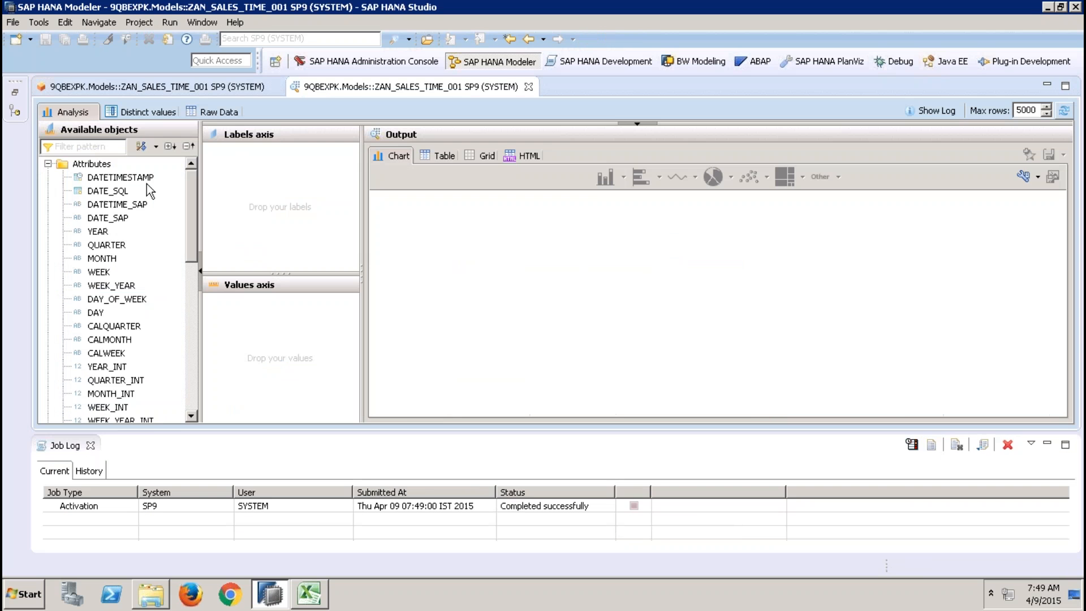
- Analyse the sum of GROSSAMOUNT with COMPANYNAME and YEAR as labels, close the job log, and display the output as a table
drag(102, 232, 257, 204)
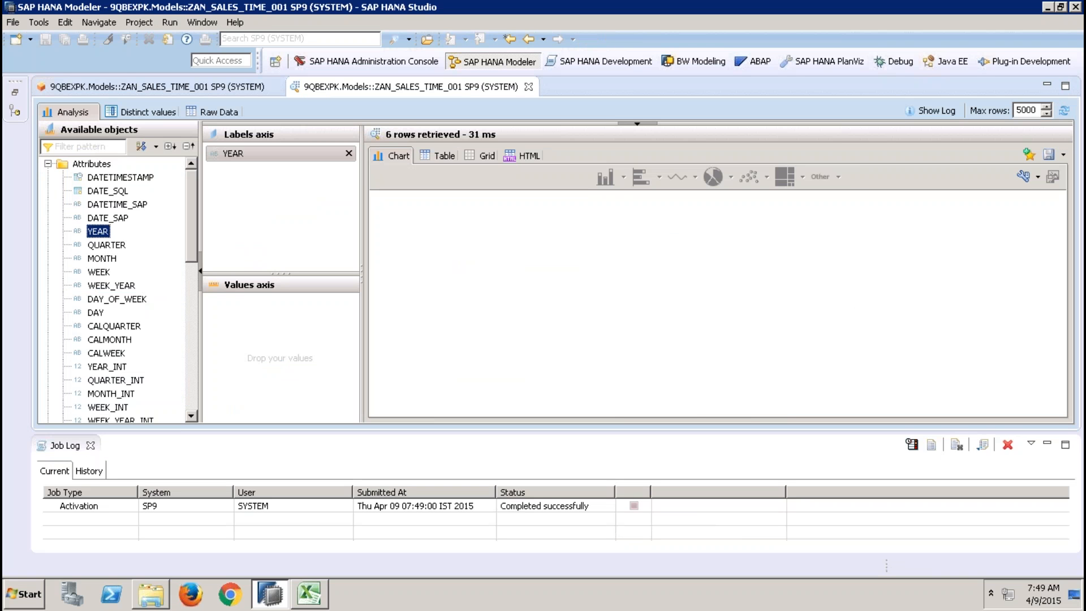
click(192, 392)
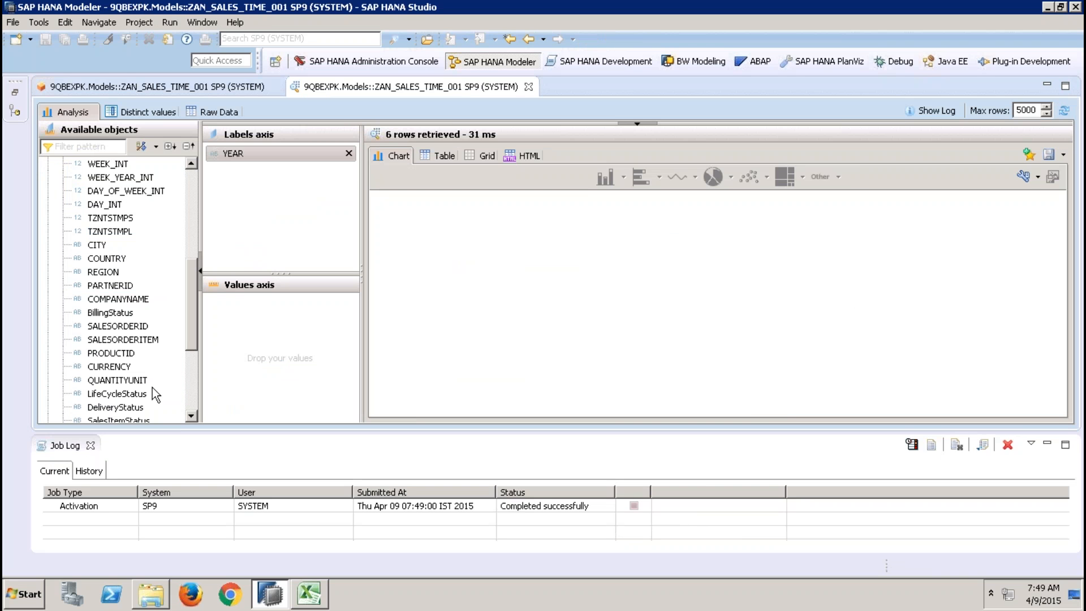
drag(129, 300, 258, 191)
click(193, 379)
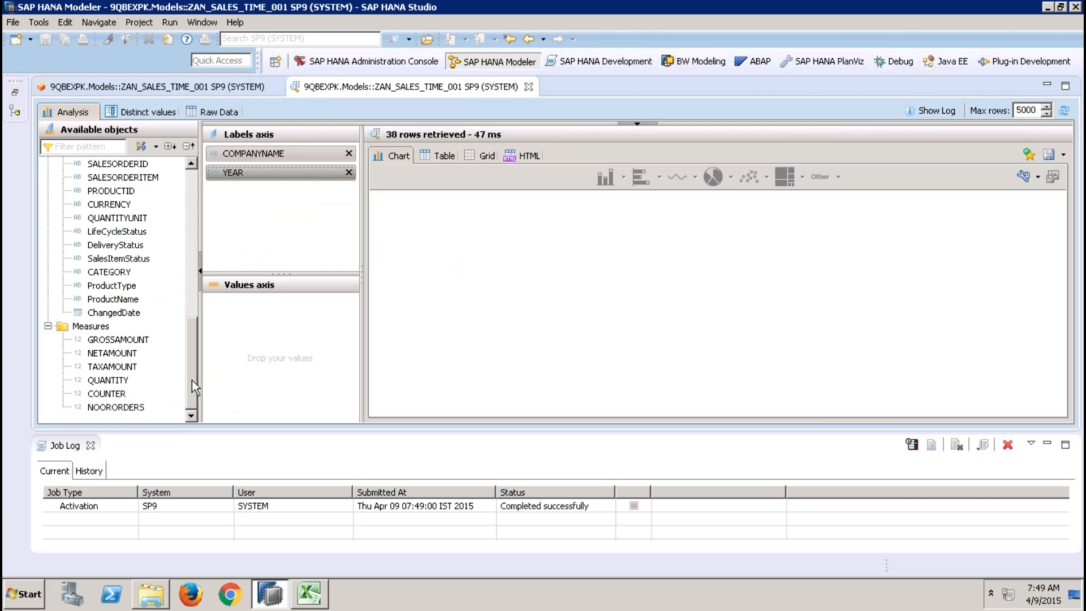
drag(113, 341, 257, 345)
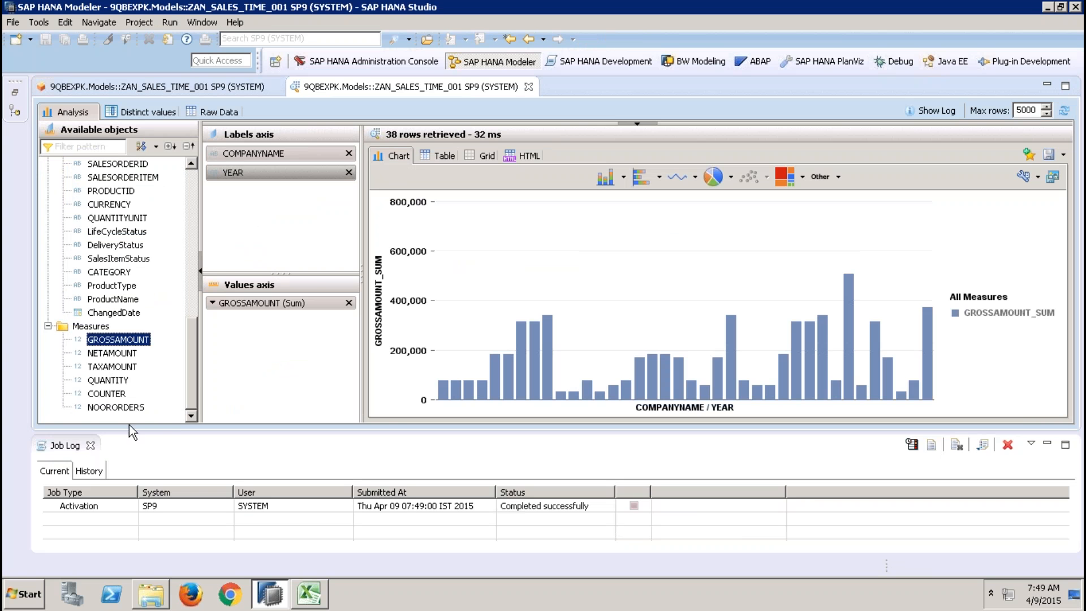
click(90, 445)
click(443, 155)
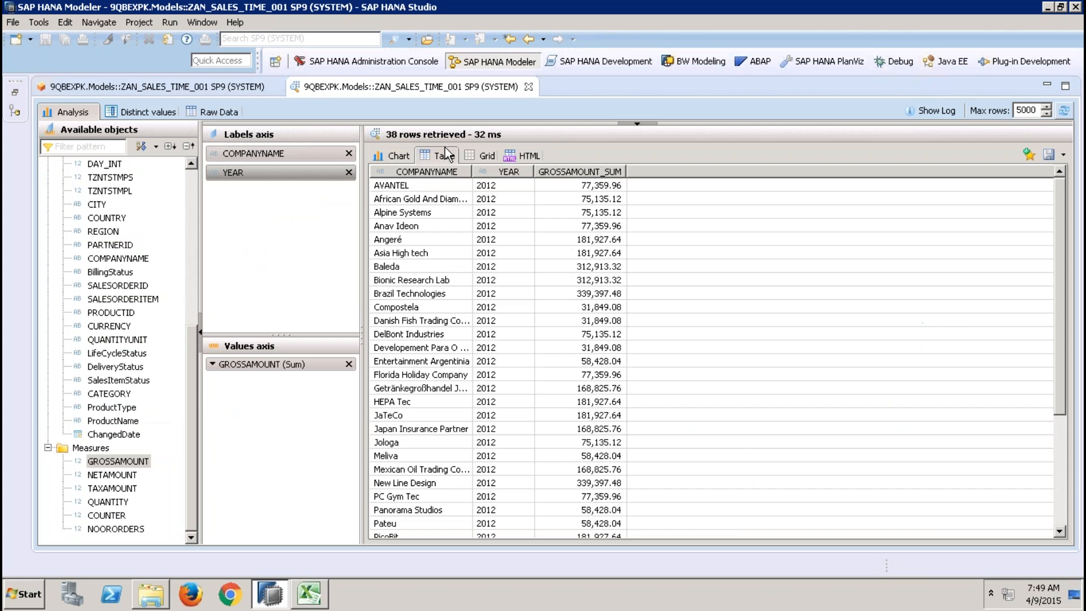
- Sort the new results by YEAR, check the AVANTEL and African Gold And Diamonds rows, and close the data preview
click(518, 171)
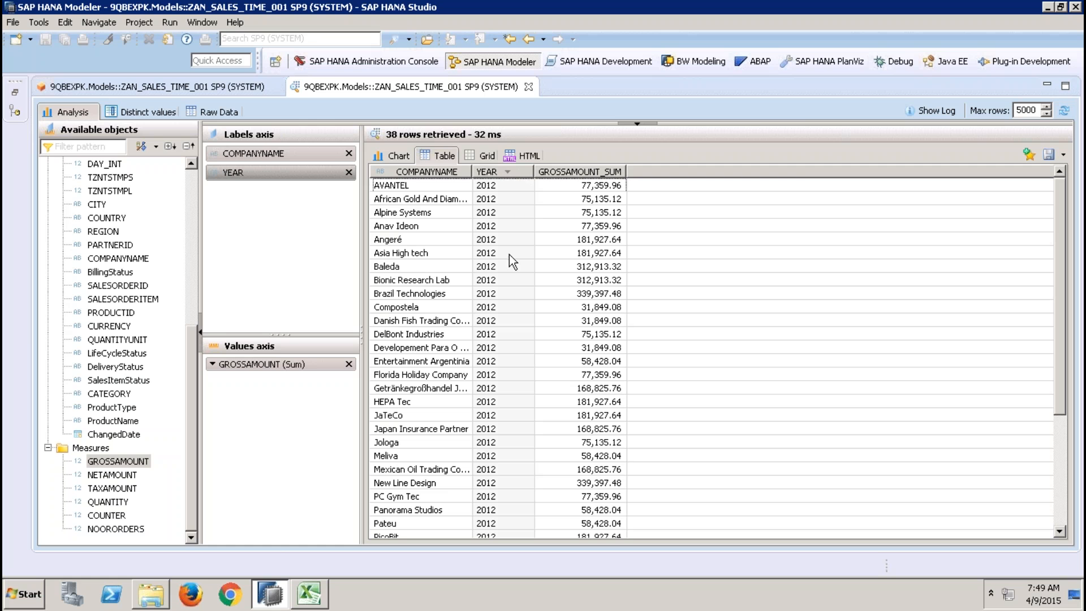
click(406, 187)
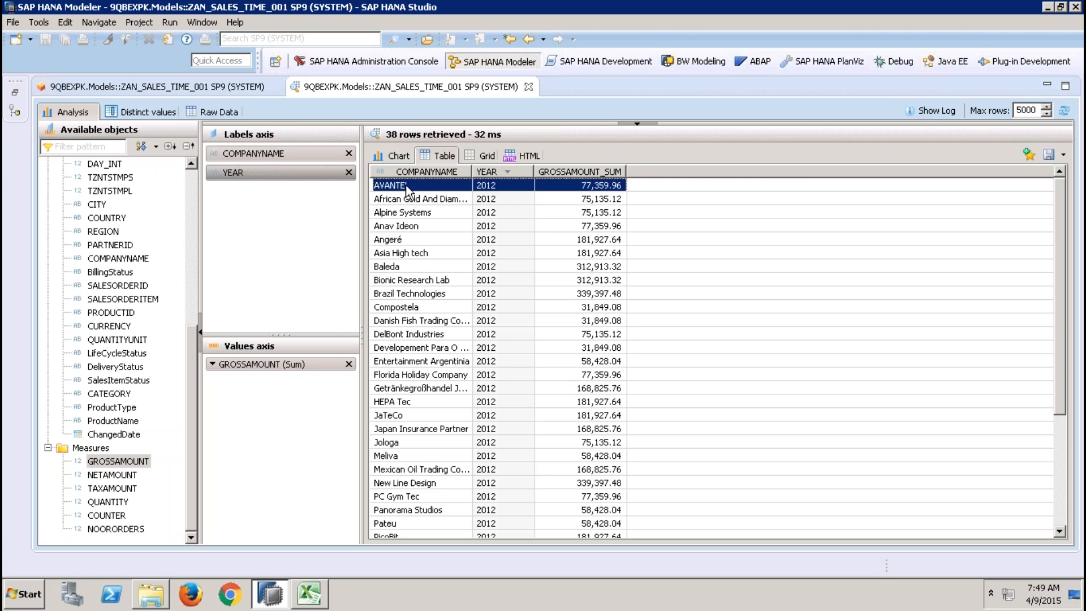
click(507, 201)
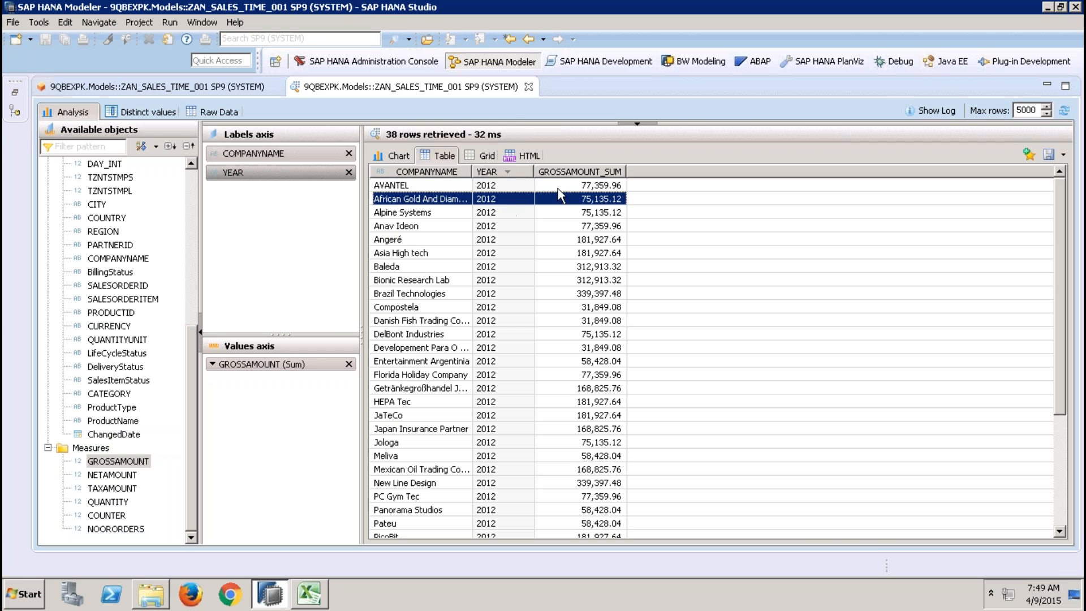
click(528, 86)
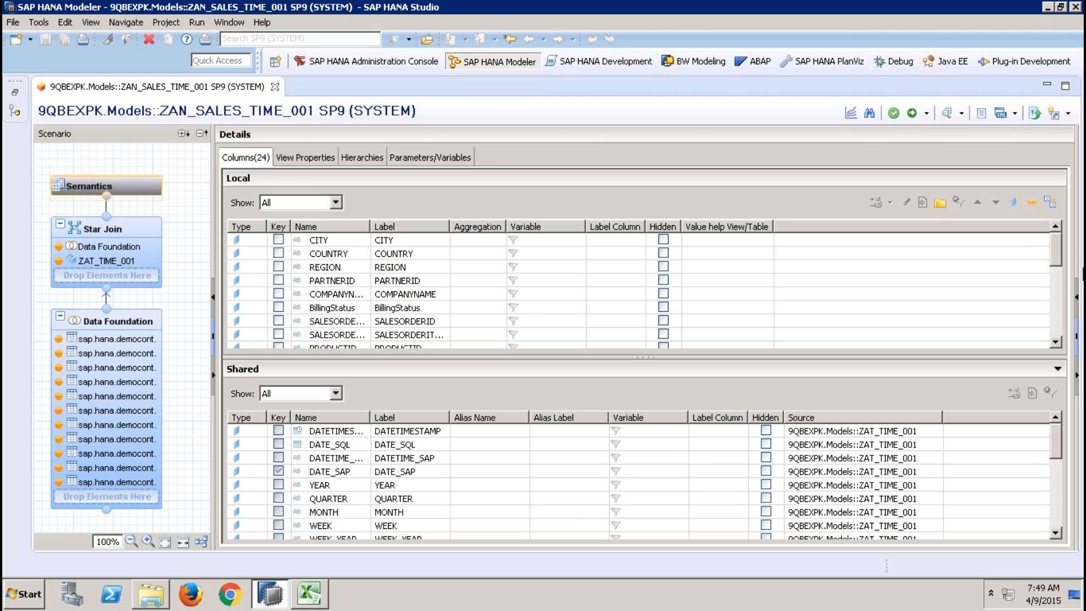
- Start a new restricted column in the Star Join output, named GrossAmount_2012 and based on the GROSSAMOUNT column
click(1057, 296)
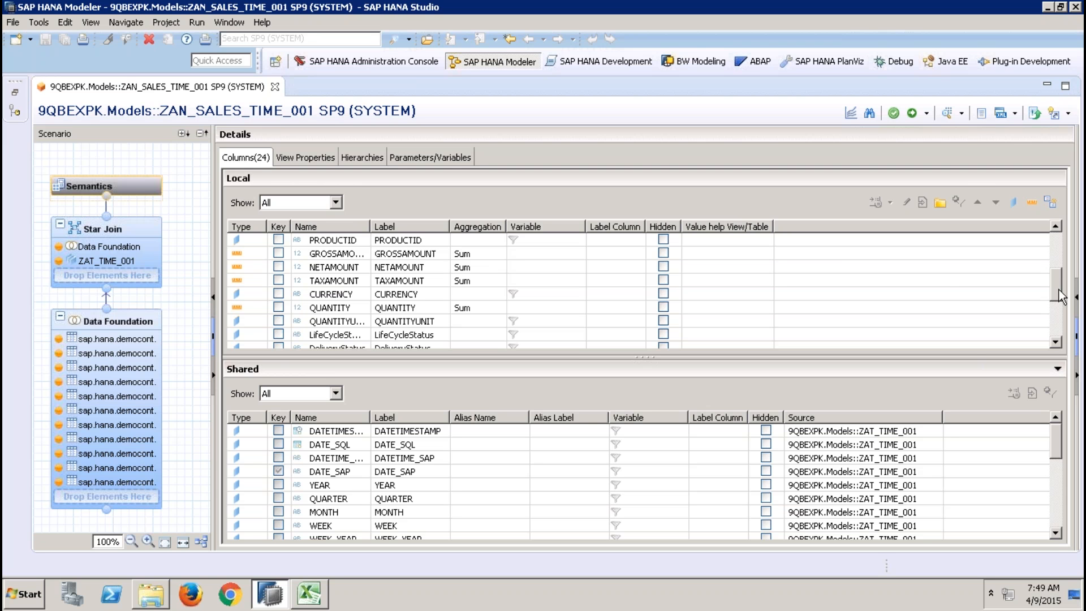
click(130, 229)
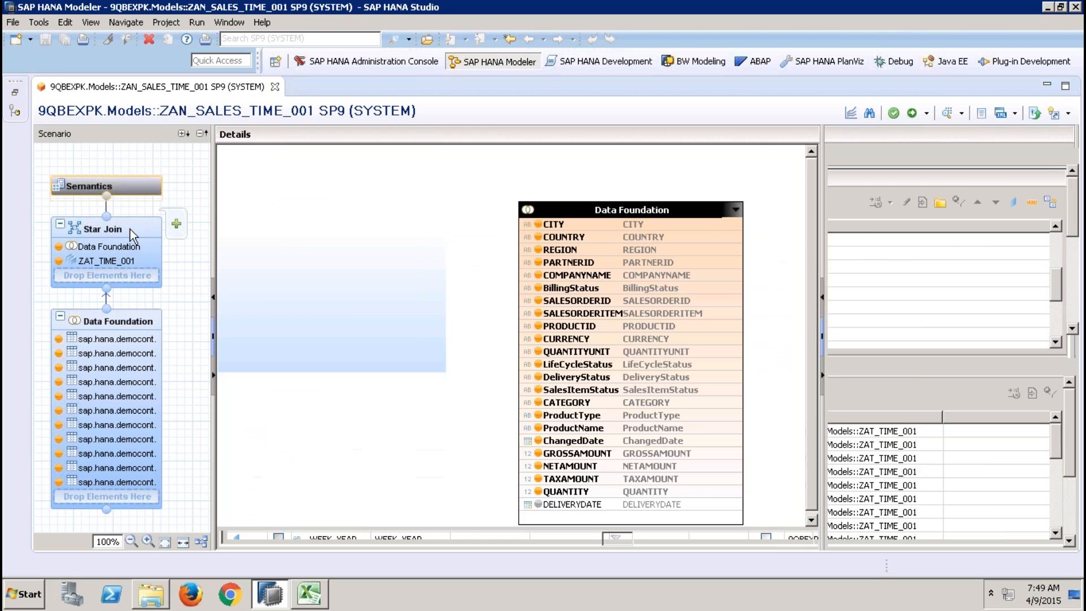
click(834, 184)
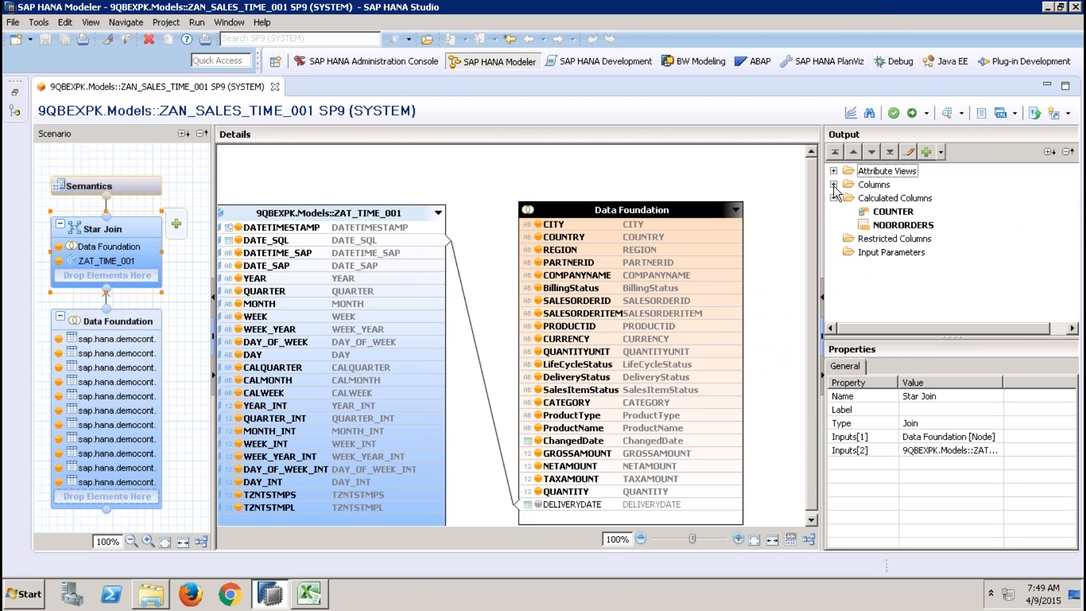
click(895, 198)
right_click(886, 243)
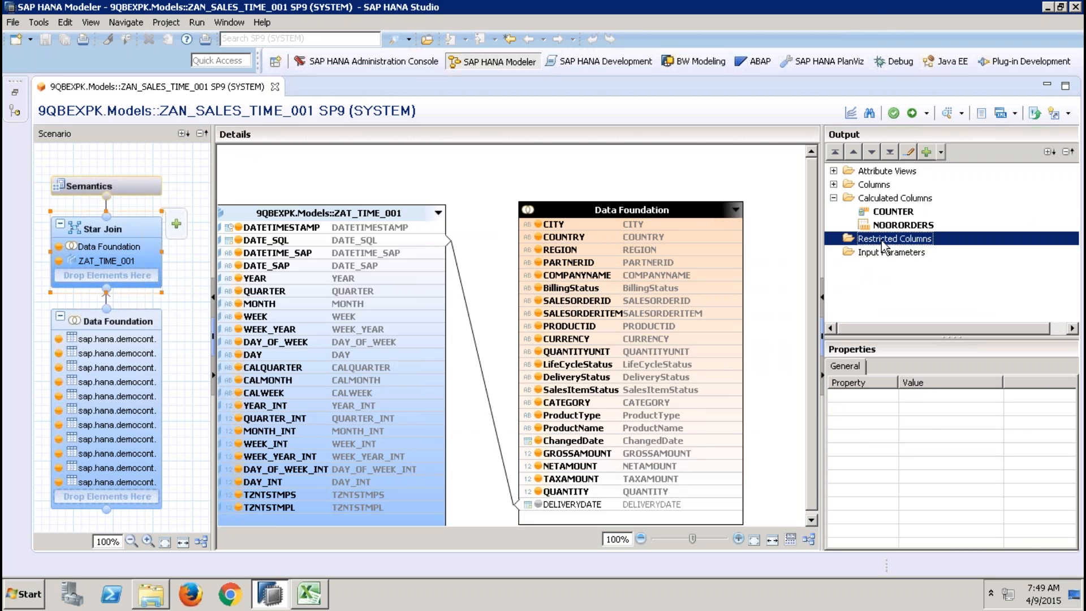
click(910, 249)
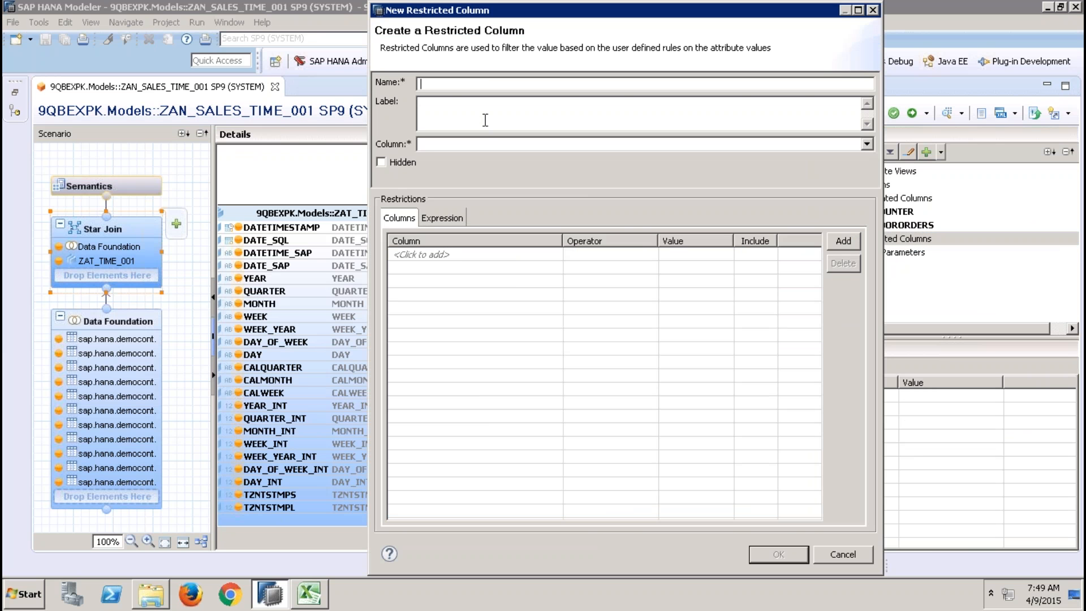
text(GrossAmount_2012)
click(511, 144)
click(500, 173)
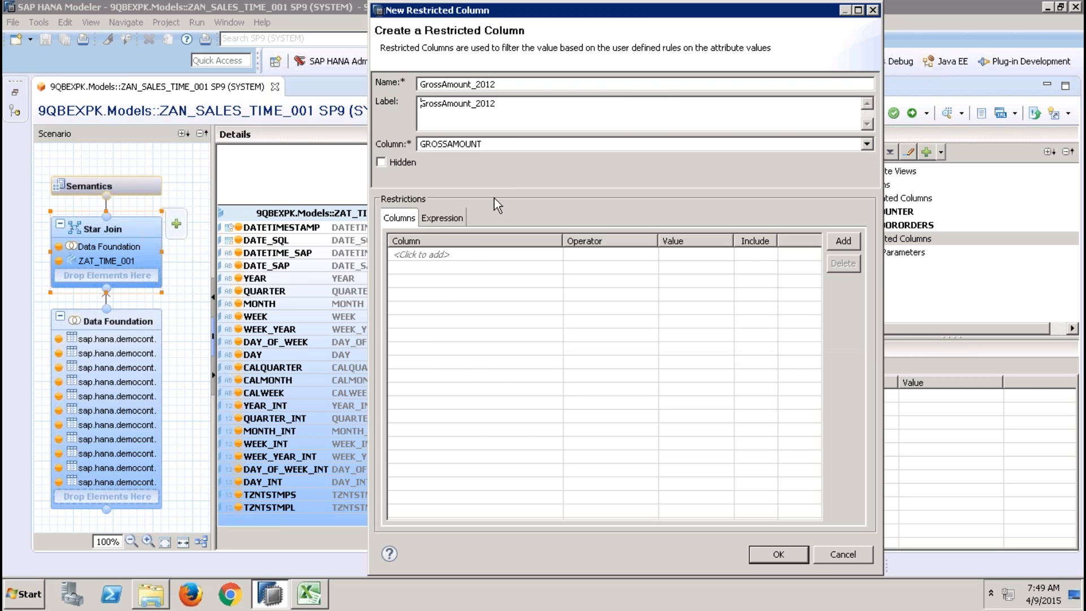
- Restrict GrossAmount_2012 to rows where ZAT_TIME_001.YEAR equals 2012 and create the restricted column
click(477, 253)
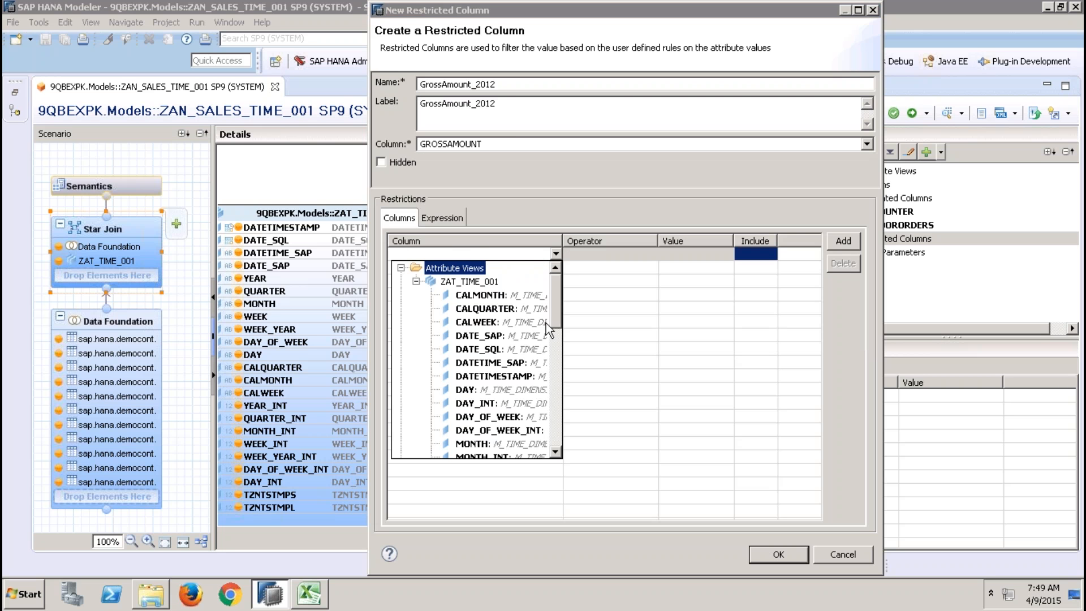
click(557, 427)
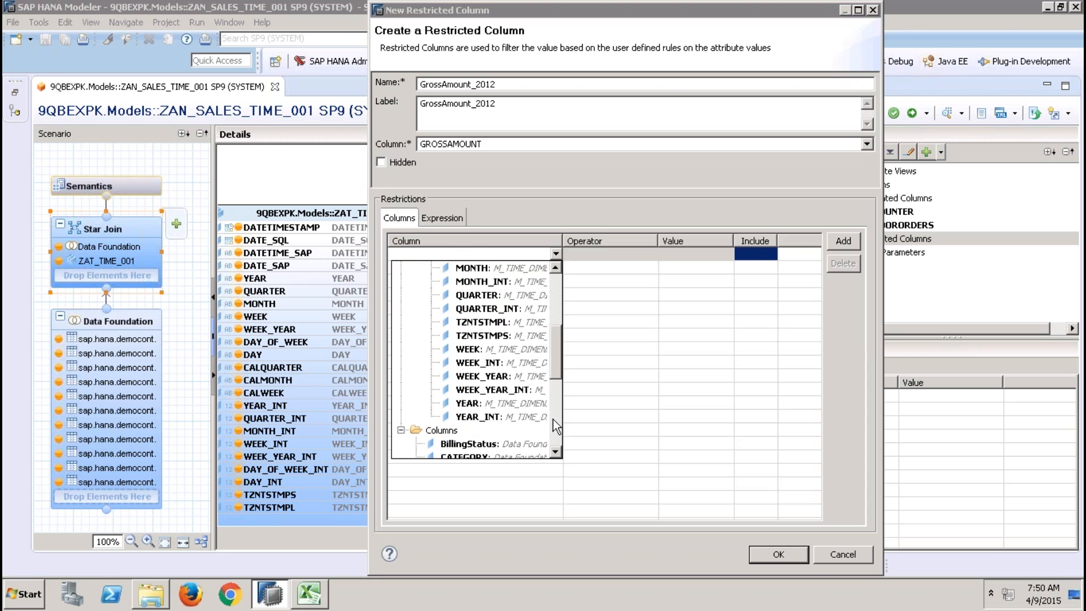
click(483, 402)
double_click(484, 402)
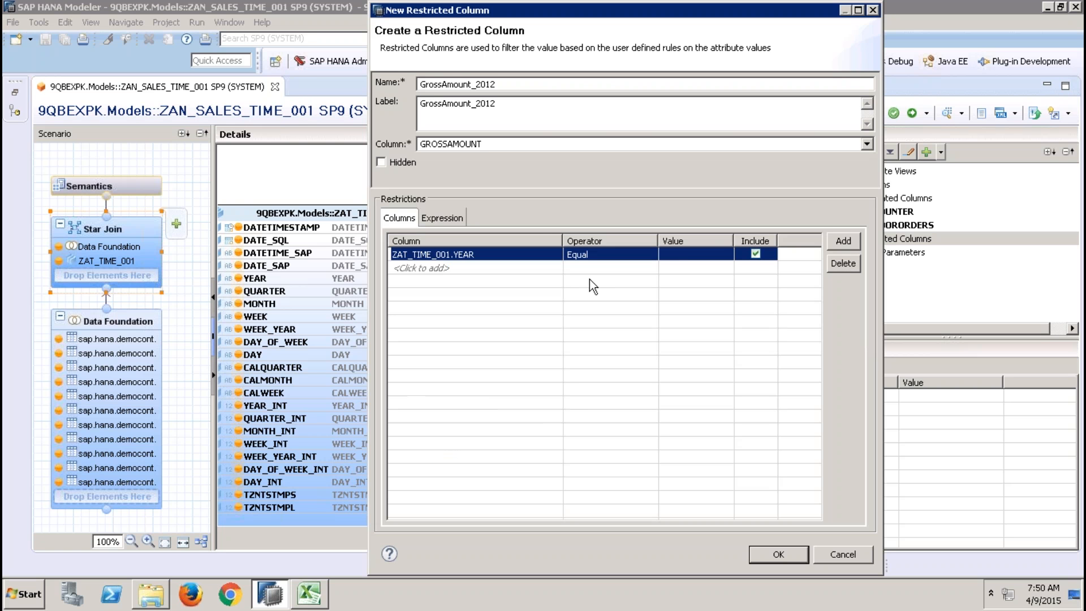
click(686, 254)
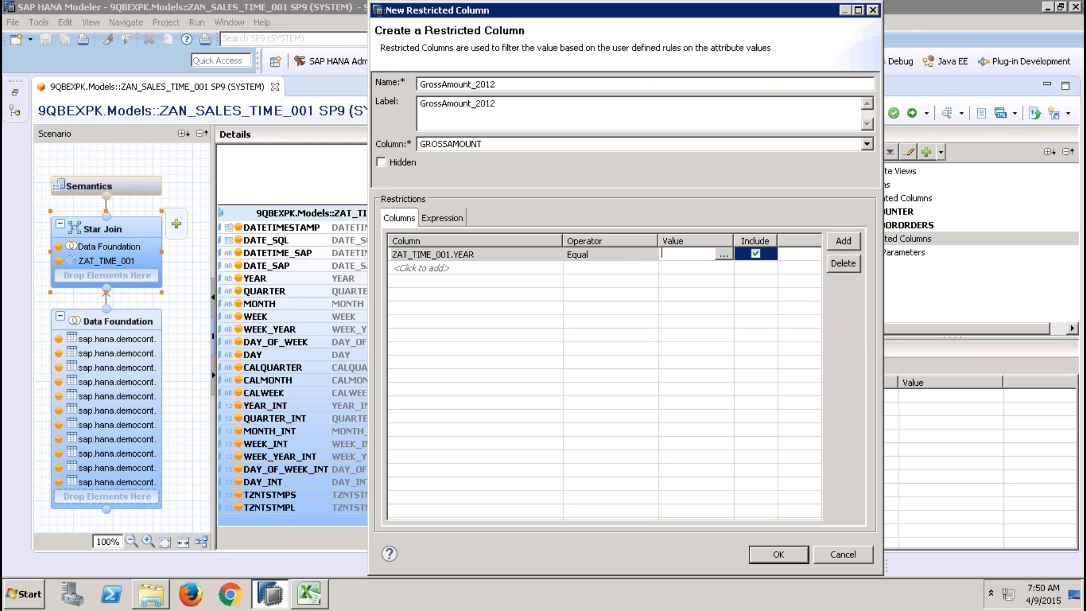
text(2012)
click(798, 258)
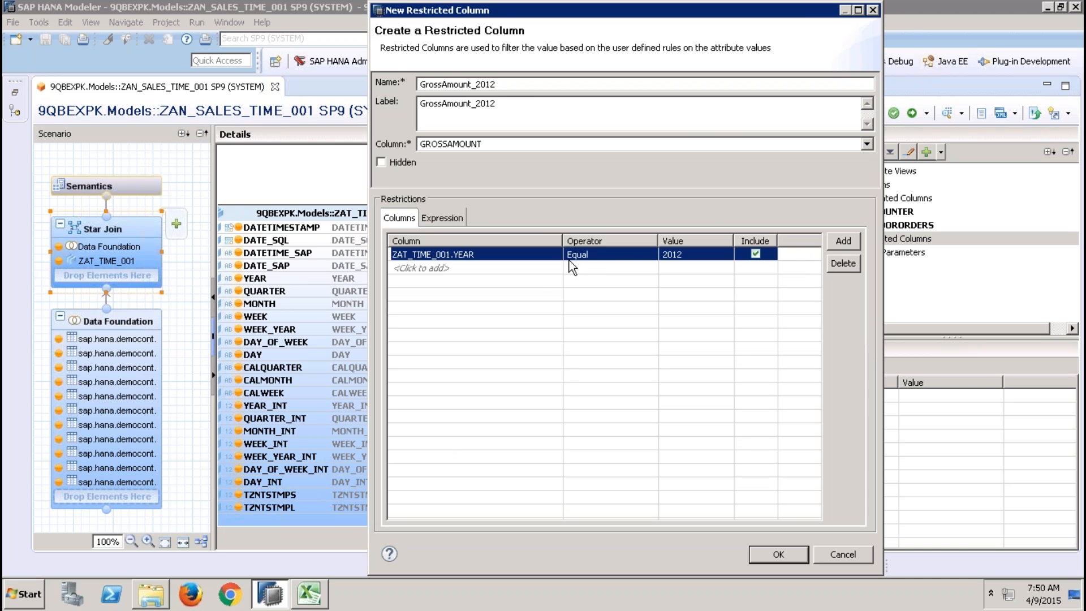
click(548, 270)
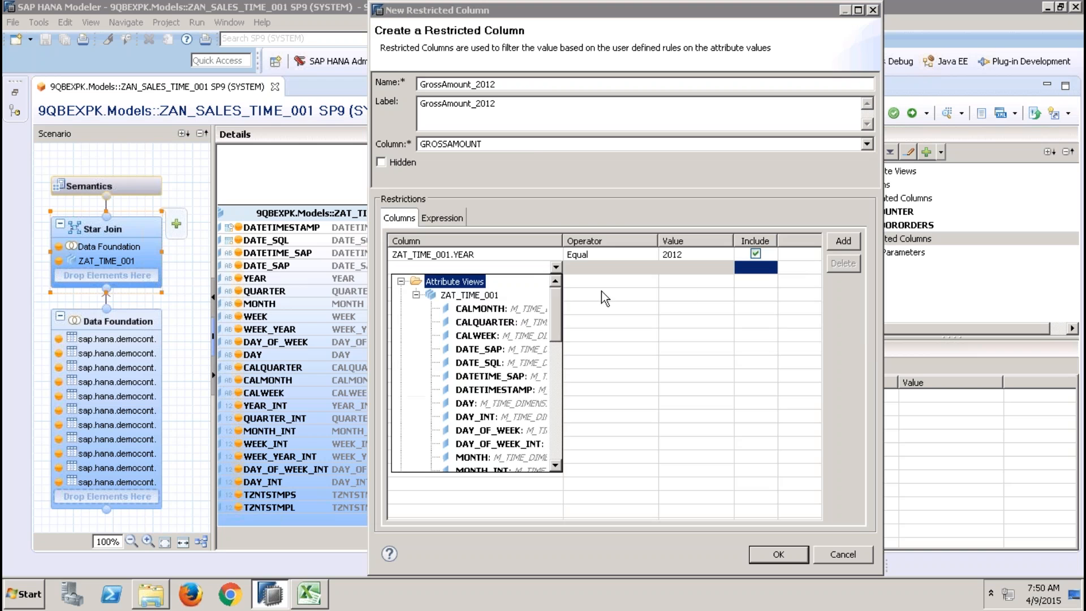
click(798, 365)
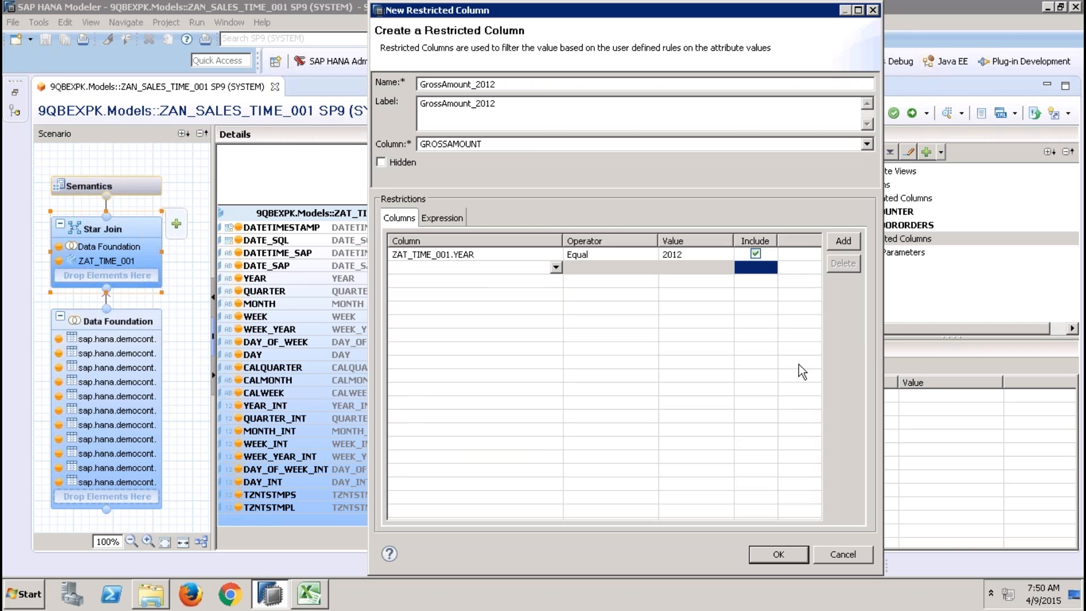
click(775, 554)
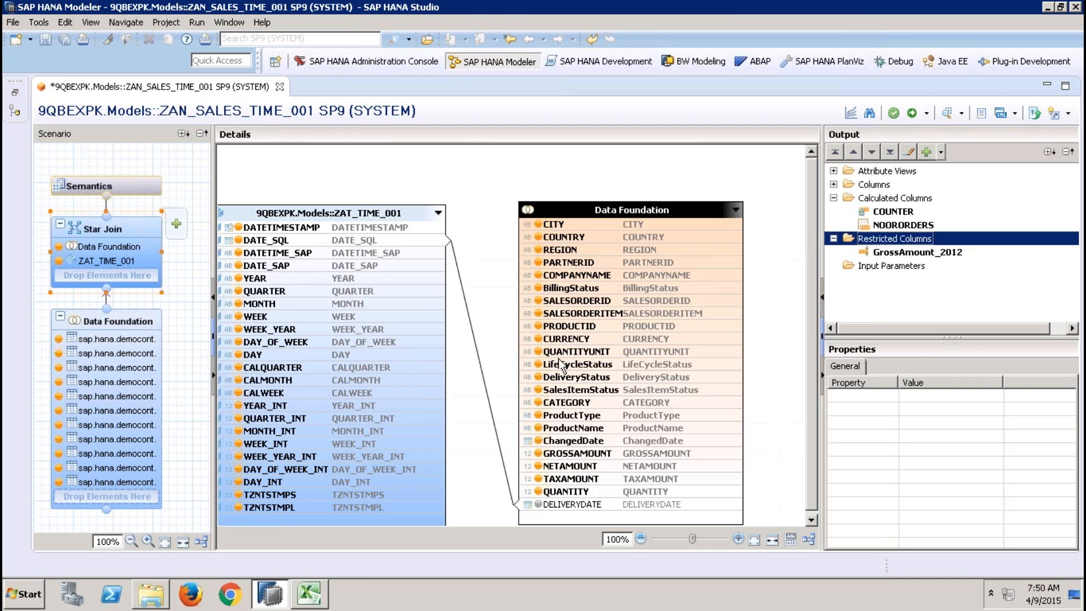
- Start another restricted column named GrossAmount_2013, based on the GROSSAMOUNT column
right_click(918, 239)
click(939, 247)
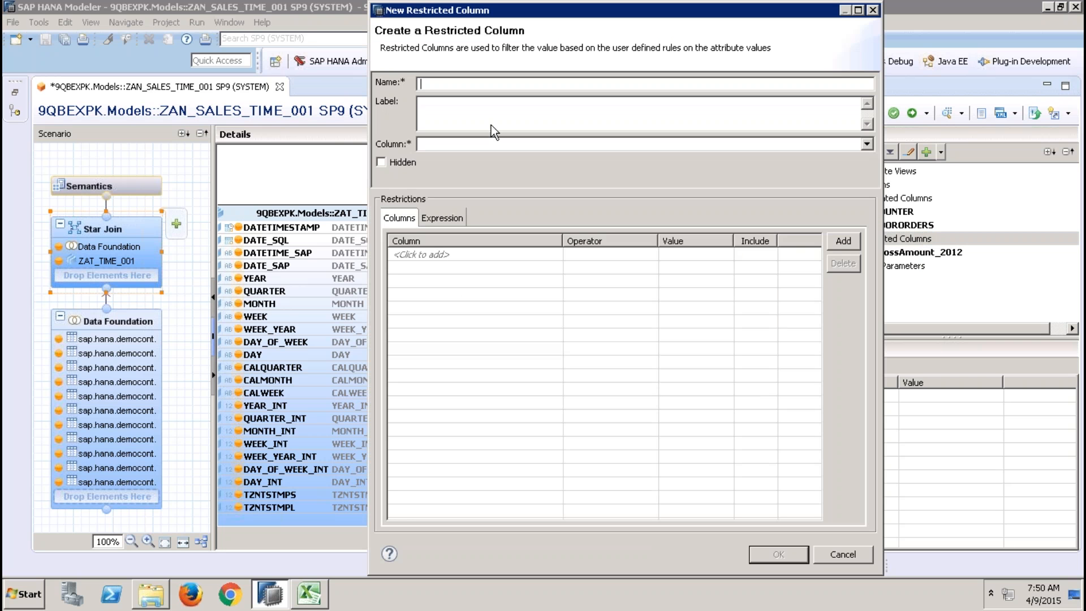
text(GrossAmount_2013)
click(457, 113)
click(467, 146)
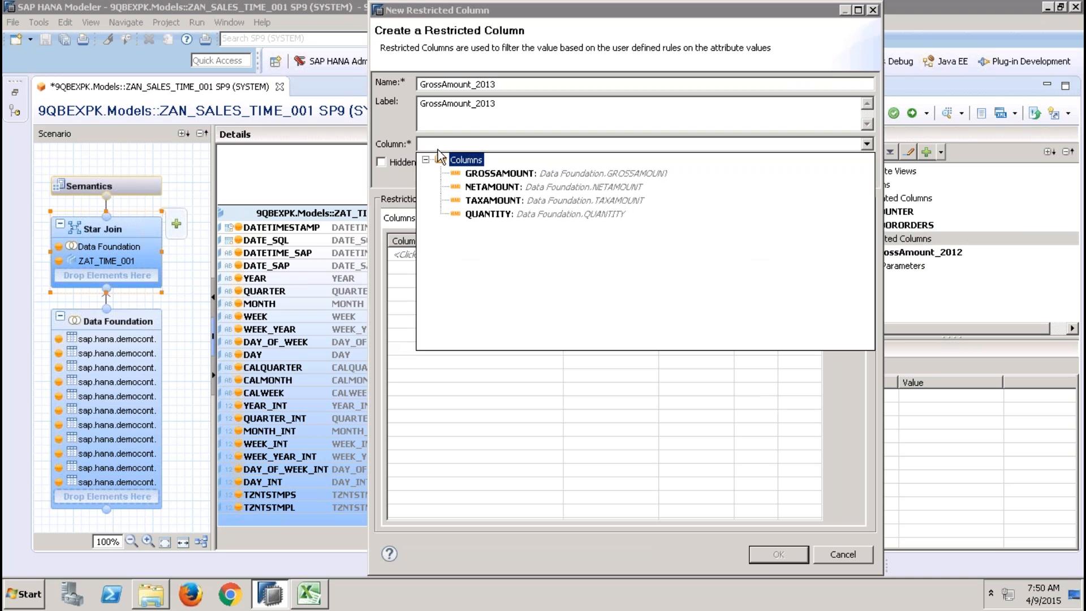
click(398, 130)
click(449, 144)
click(481, 173)
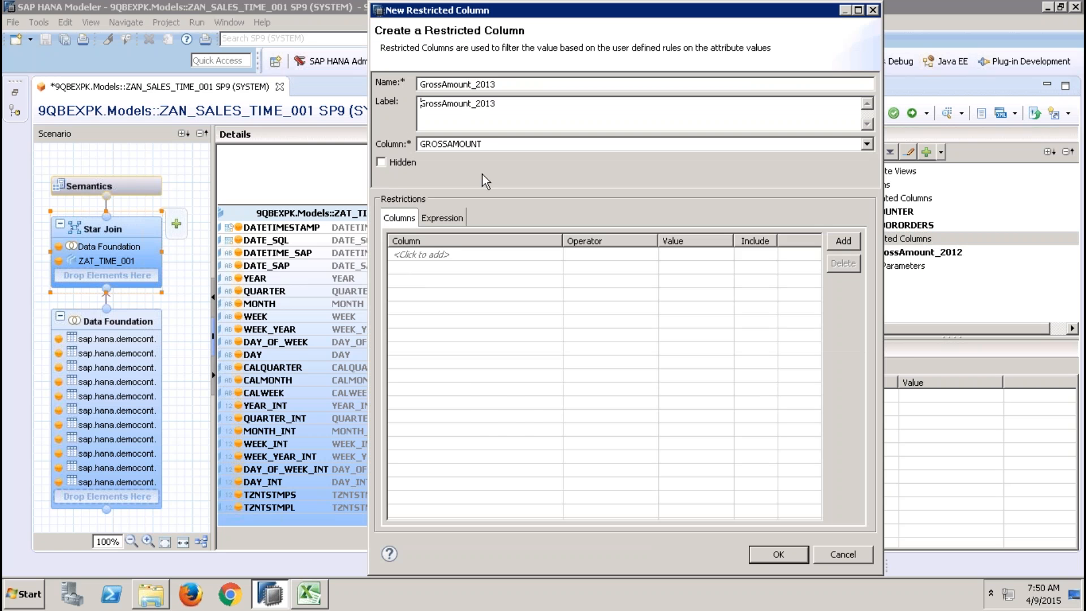
- Restrict GrossAmount_2013 to rows where ZAT_TIME_001.YEAR equals 2013 and create the restricted column
click(457, 253)
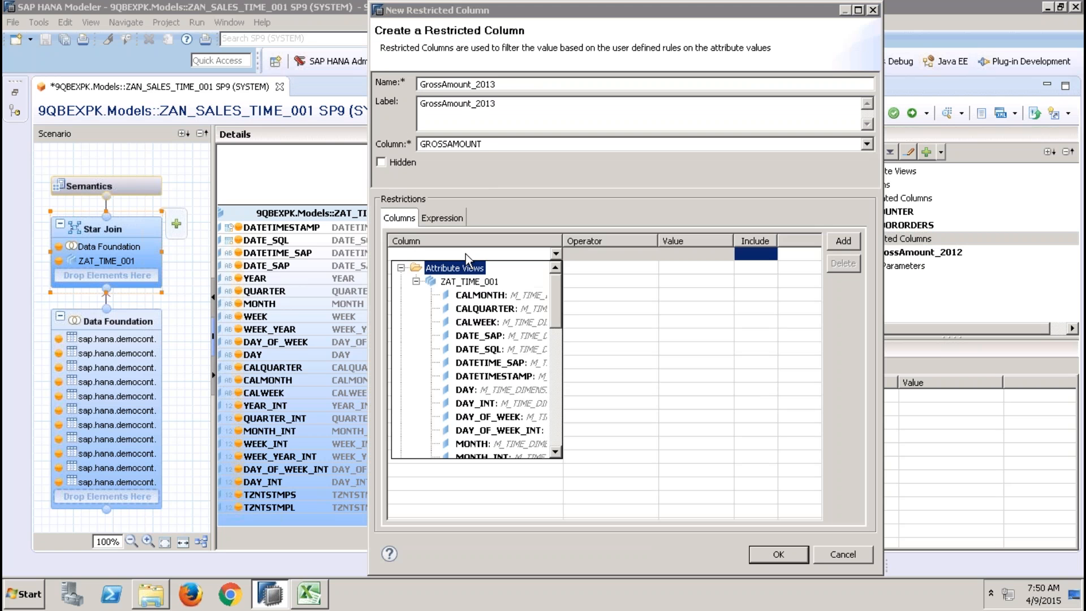
click(559, 361)
click(500, 402)
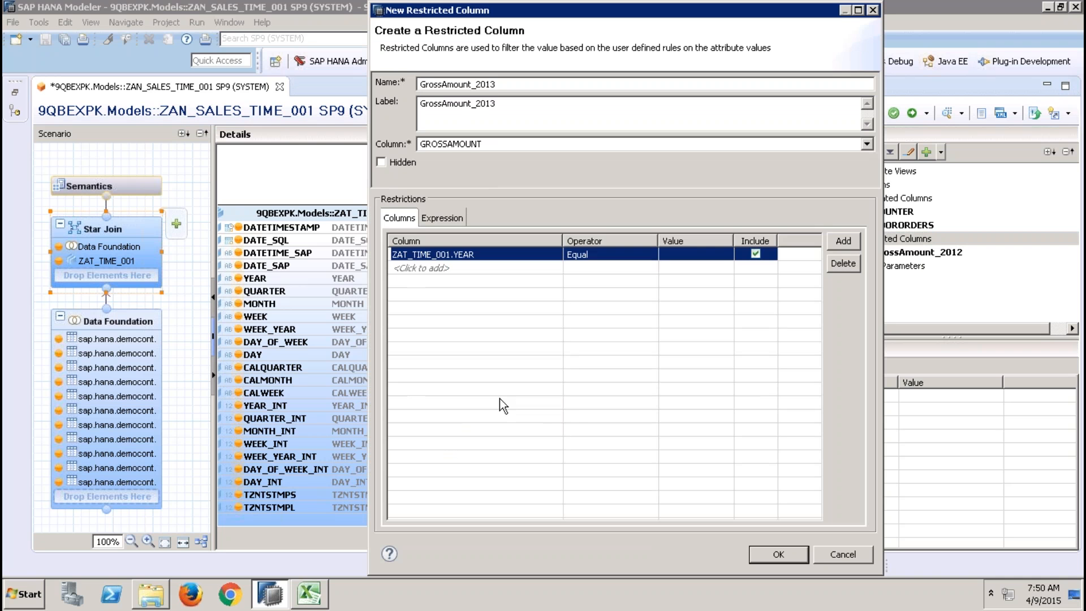
click(694, 258)
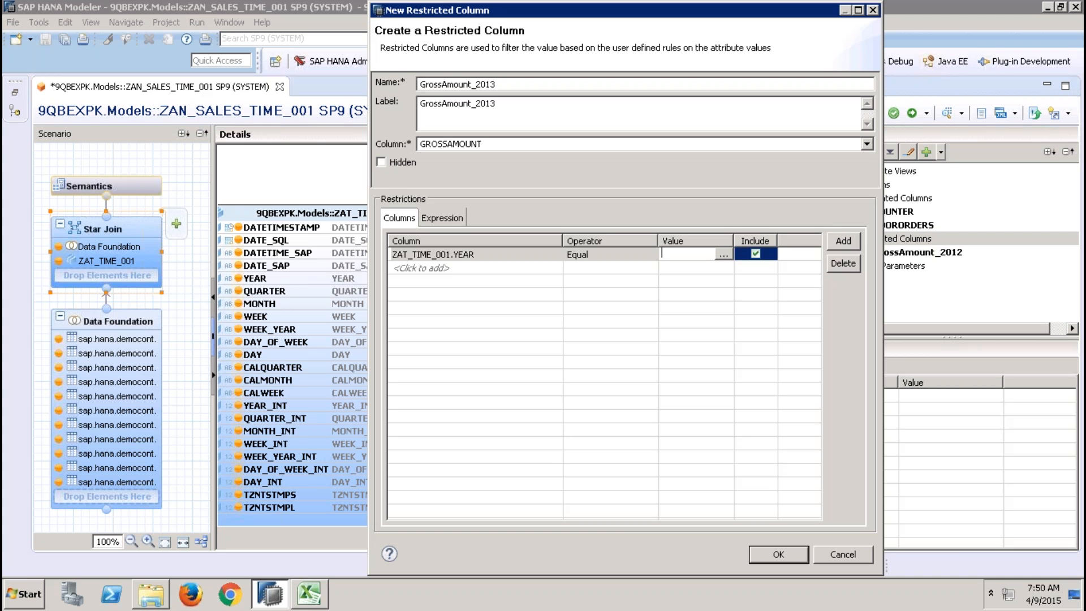
text(2013)
click(785, 553)
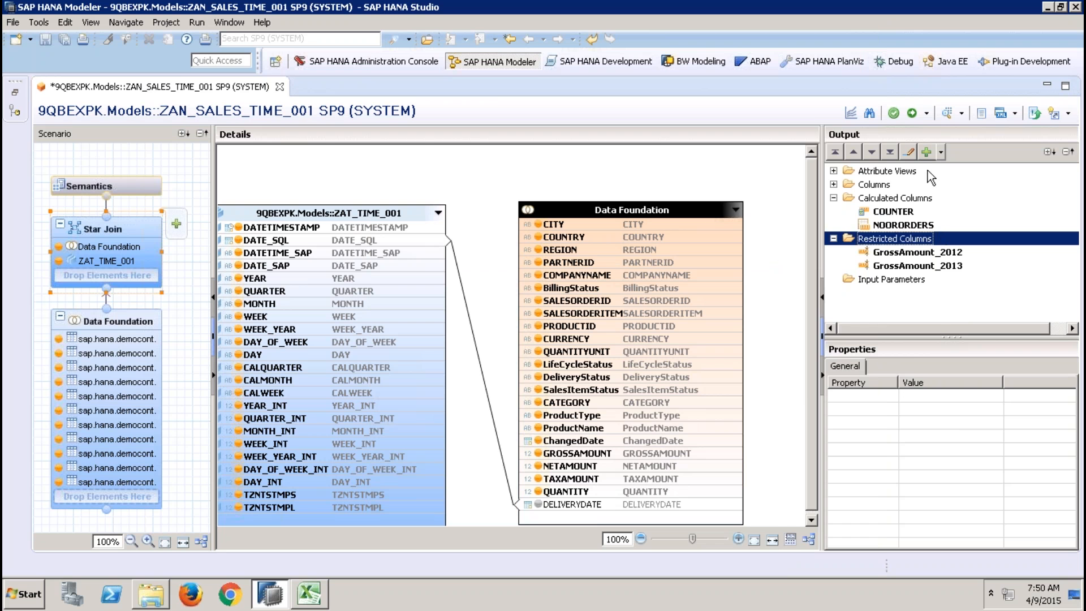
- Activate the analytic view and open a data preview with COMPANYNAME on the labels axis
click(913, 114)
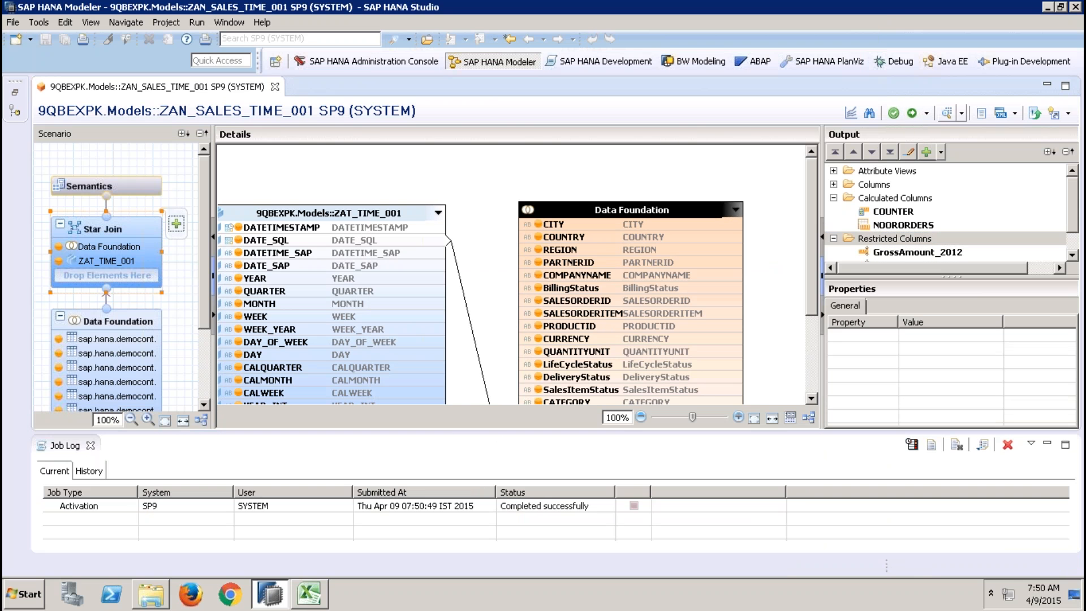
click(946, 114)
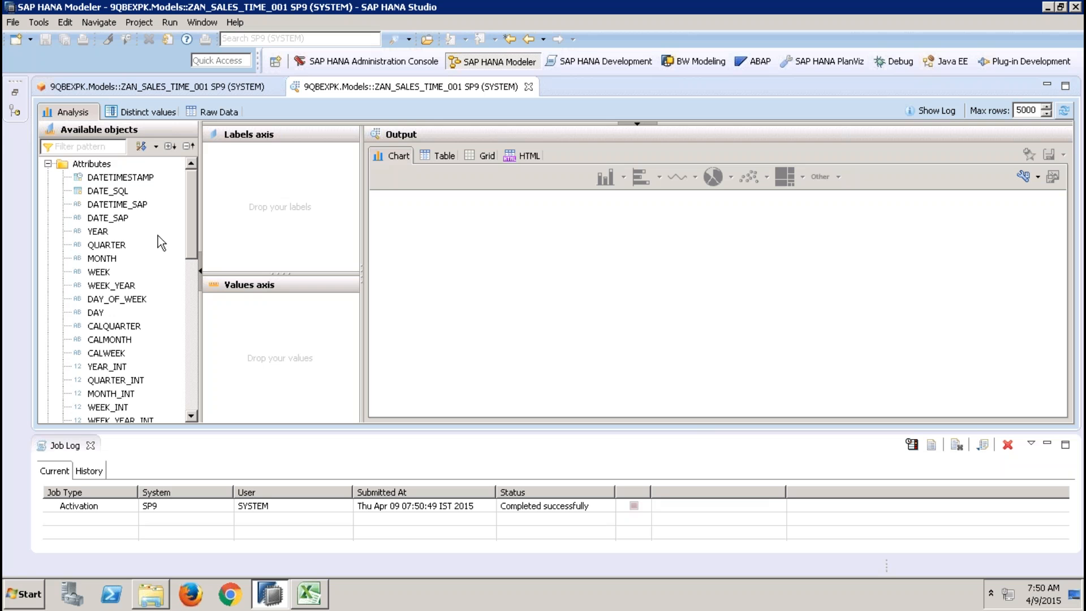
click(191, 396)
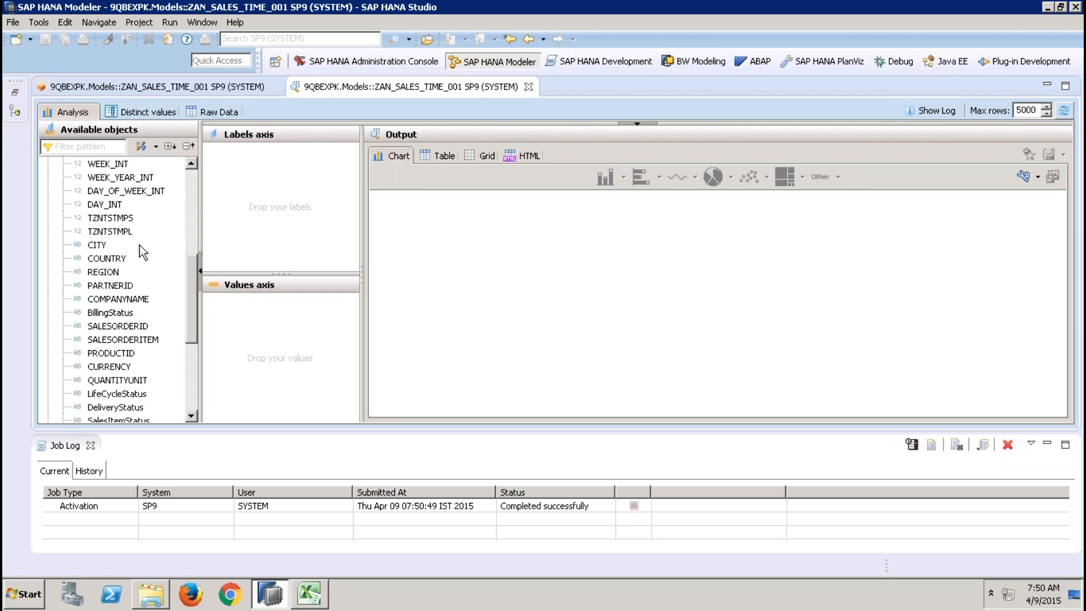
click(136, 300)
drag(135, 300, 259, 226)
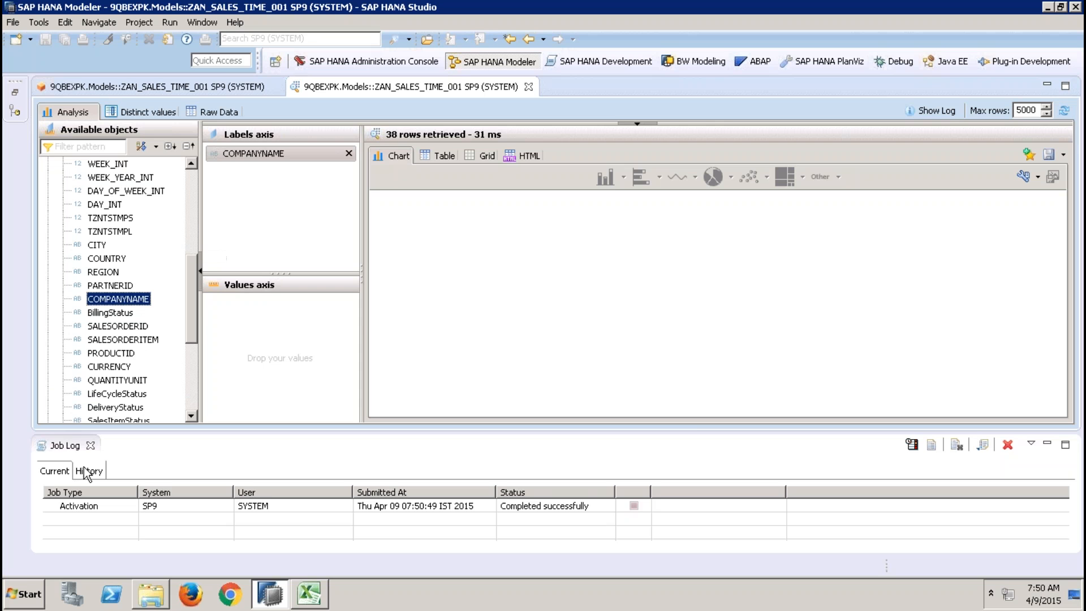
- Close the job log and add the GrossAmount_2012 and GrossAmount_2013 measures to the values axis
click(191, 510)
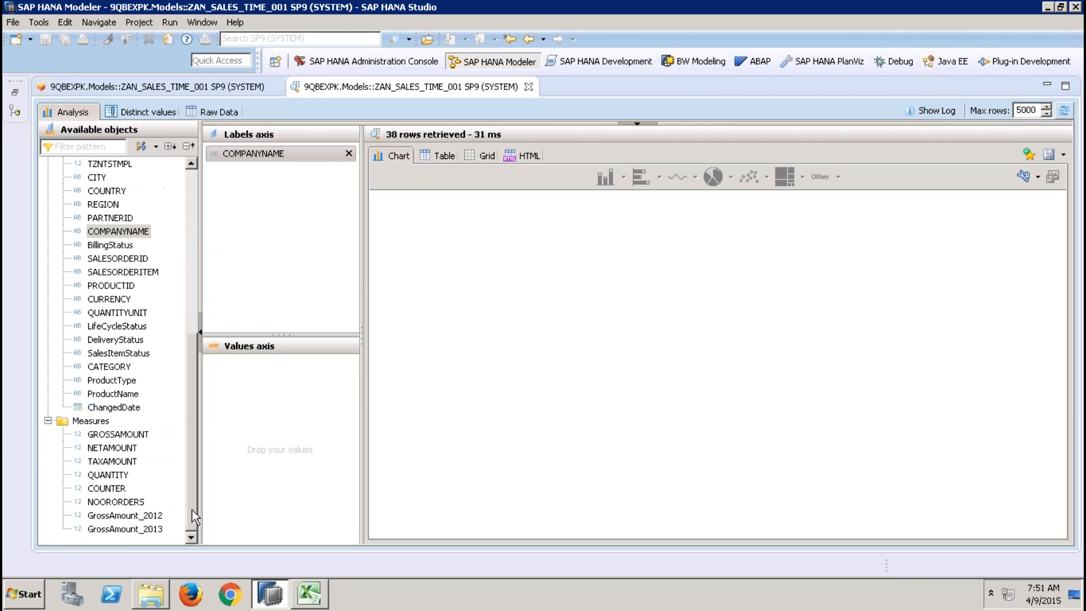
click(148, 516)
drag(148, 515, 255, 396)
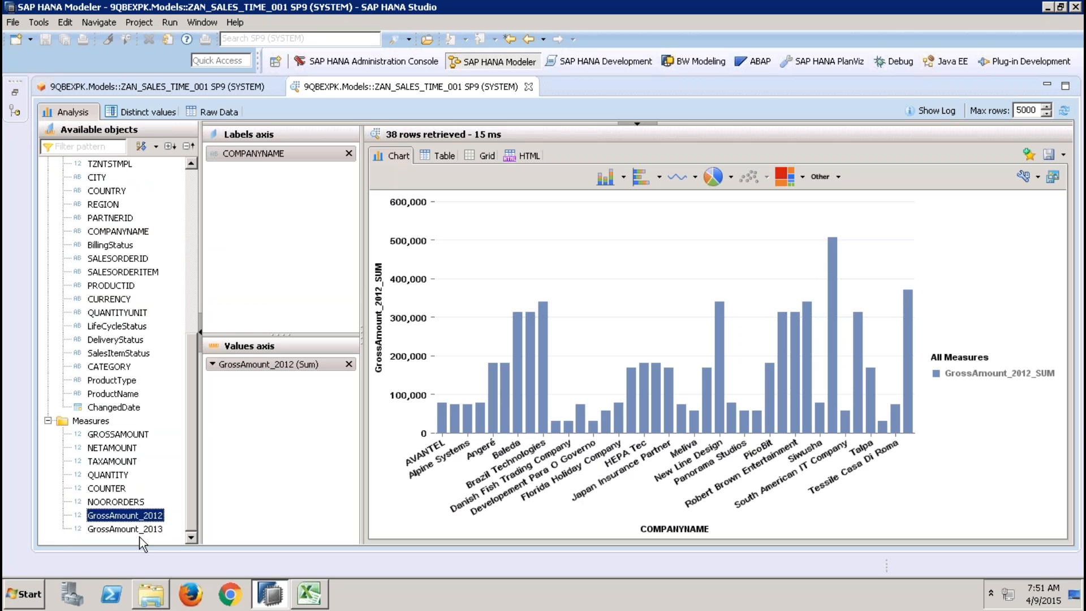
drag(141, 529, 247, 512)
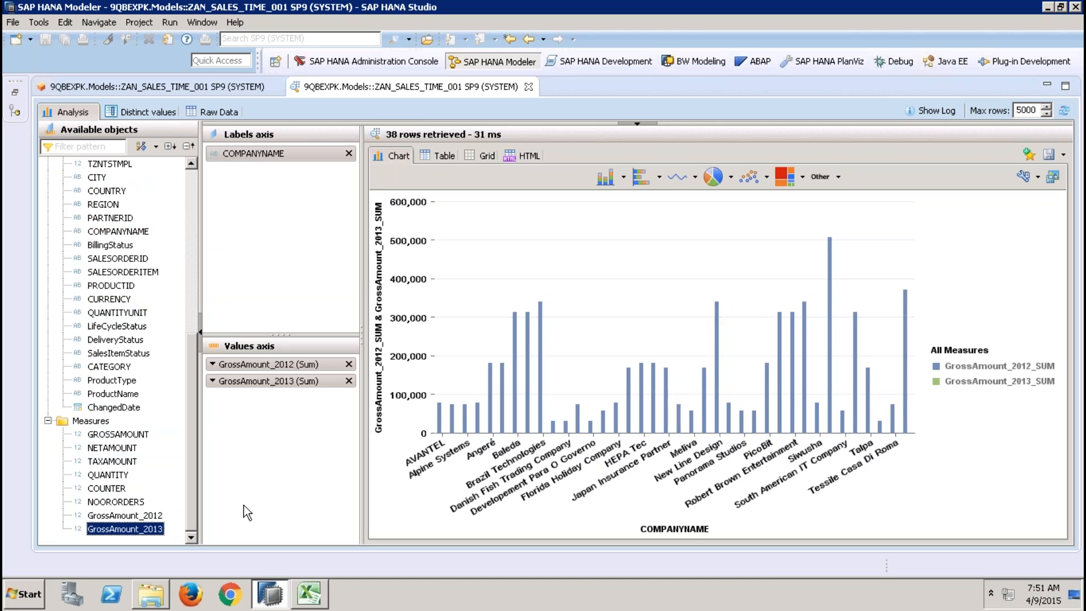
- Check the AVANTEL row's 2012 and 2013 gross amounts in table form and close the data preview
click(444, 156)
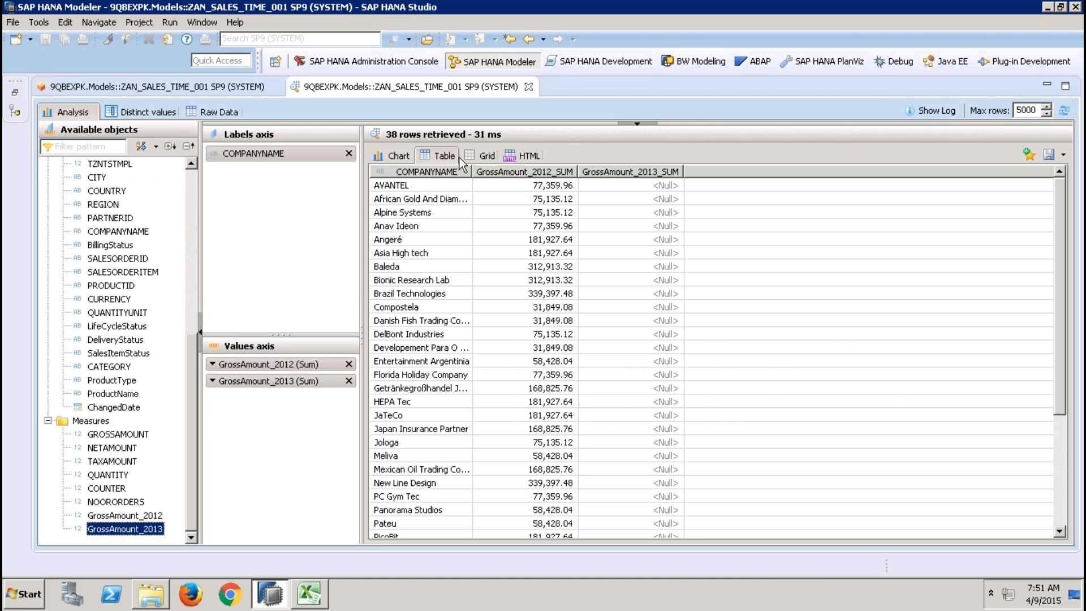
click(658, 185)
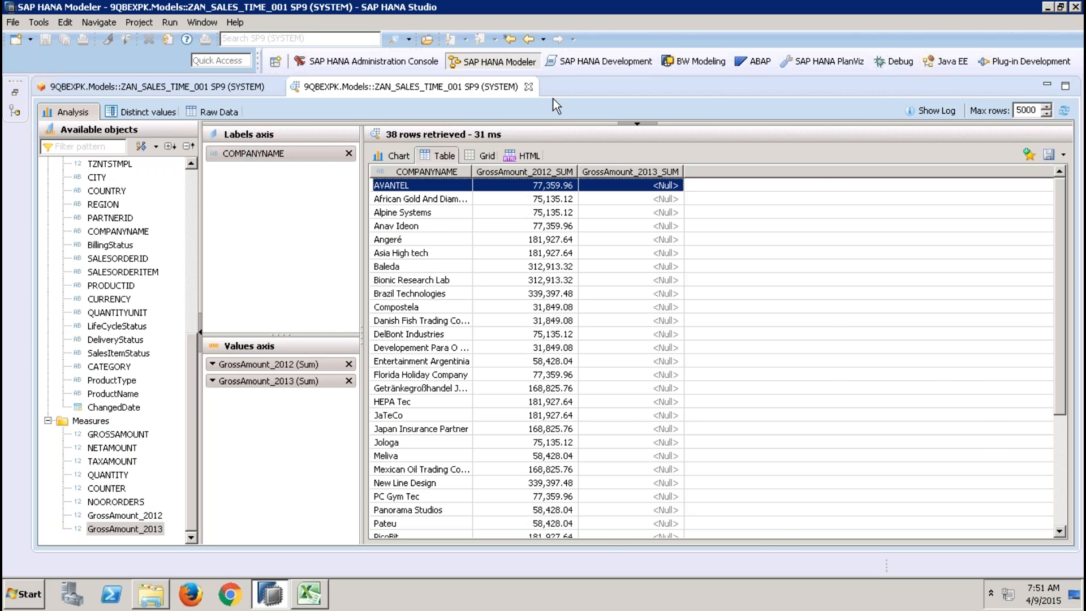
click(529, 86)
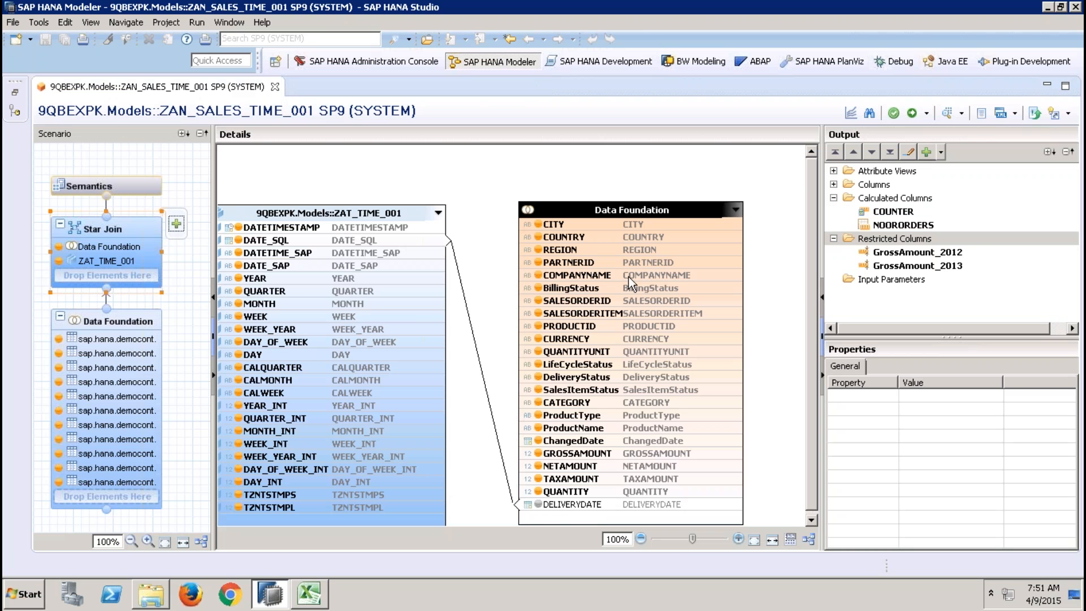
- Edit the GrossAmount_2012 restricted column and add a second restriction on ZAT_TIME_001.MONTH
click(890, 255)
right_click(890, 260)
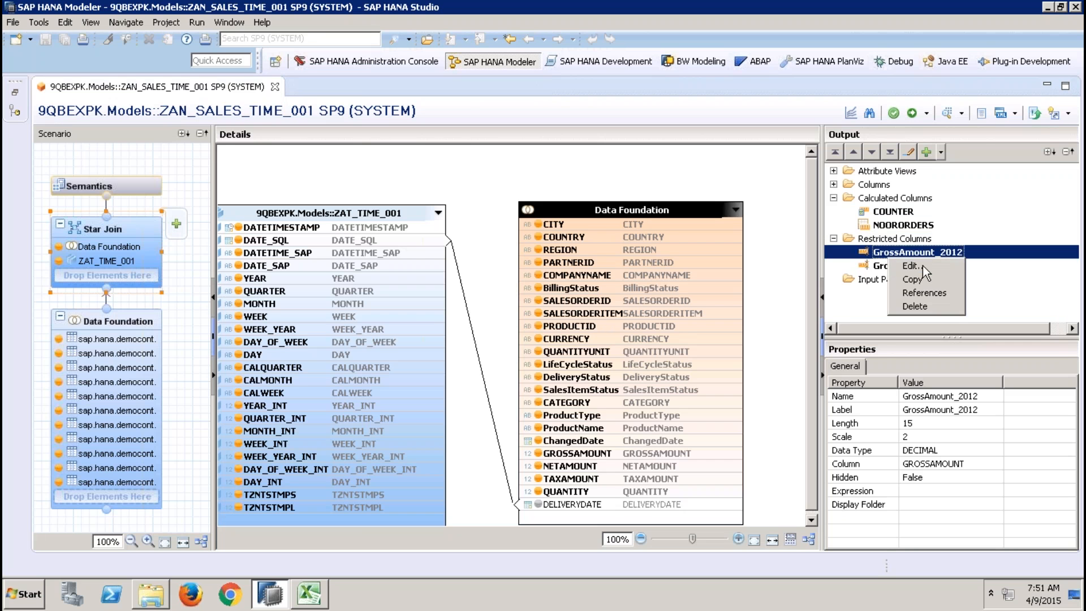
click(923, 266)
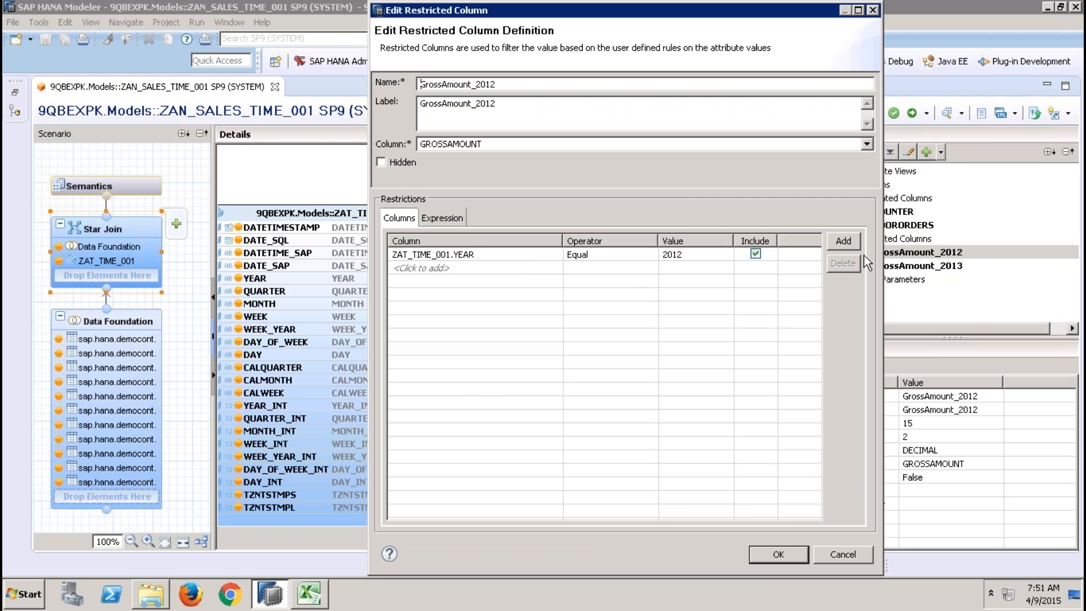
click(857, 243)
click(556, 267)
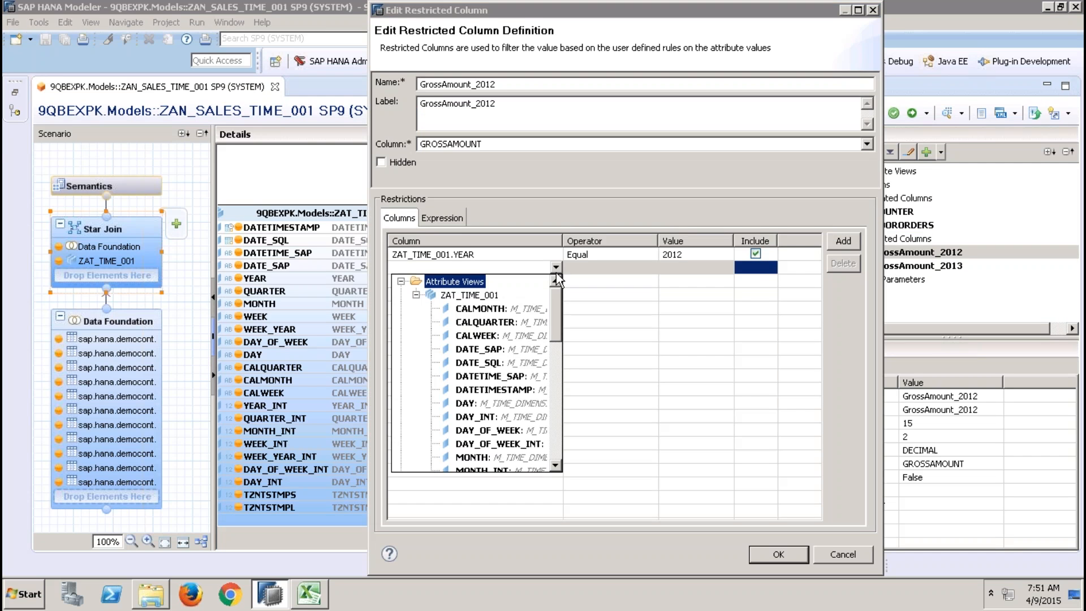
click(556, 399)
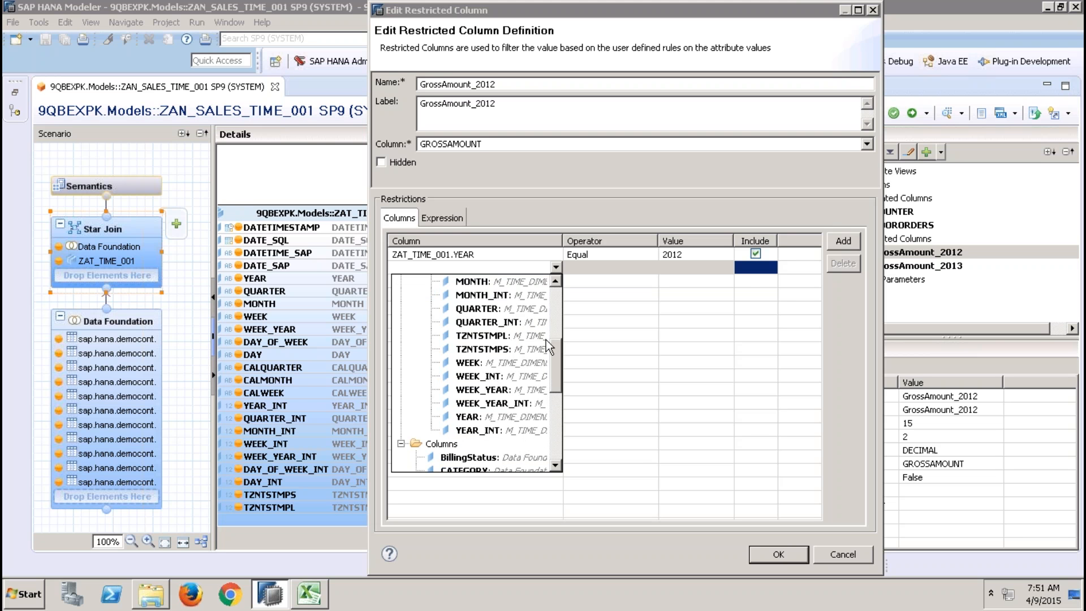
click(498, 281)
- Examine the available operators and values for the MONTH restriction and view the restrictions as an expression
click(613, 267)
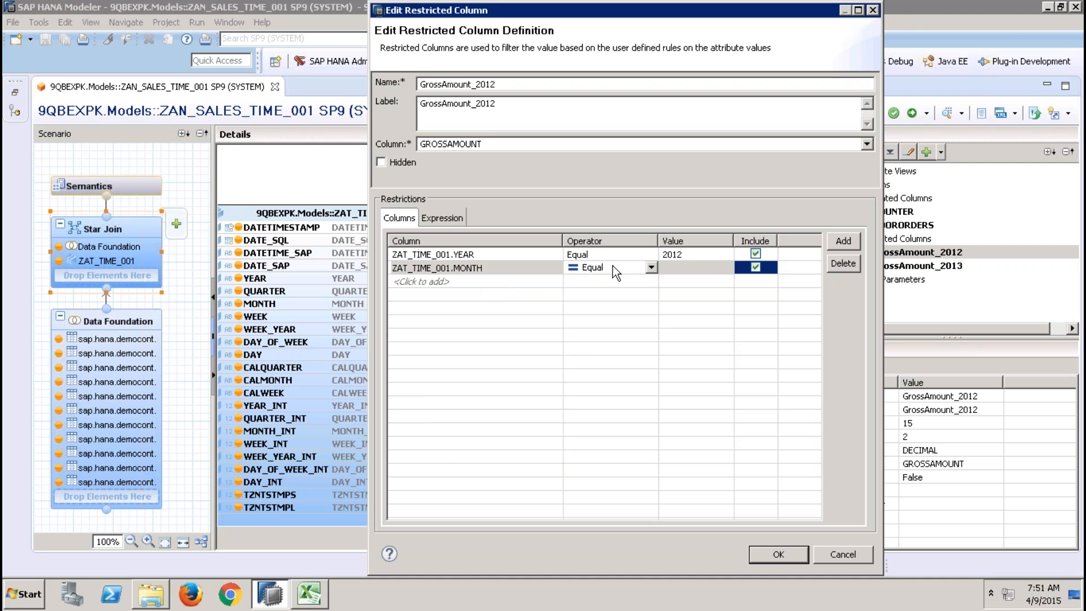
click(650, 267)
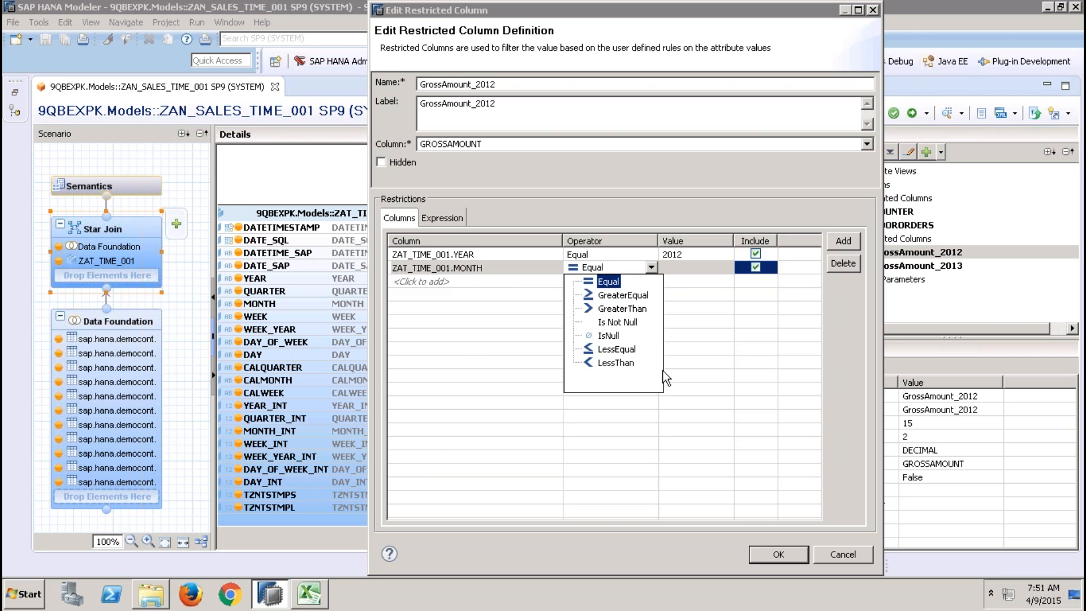
click(716, 269)
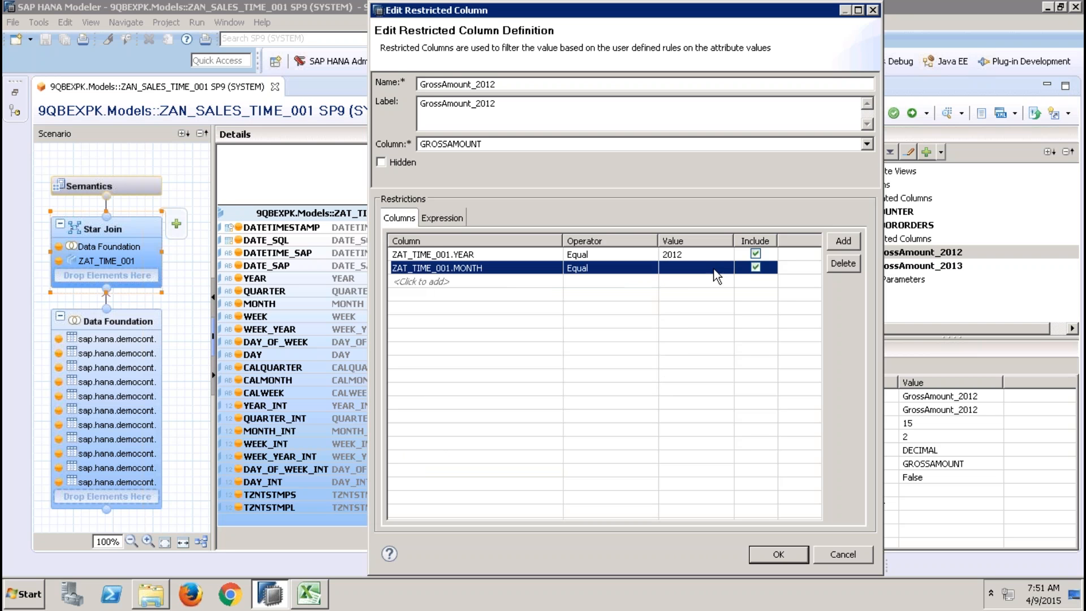
click(721, 267)
click(721, 266)
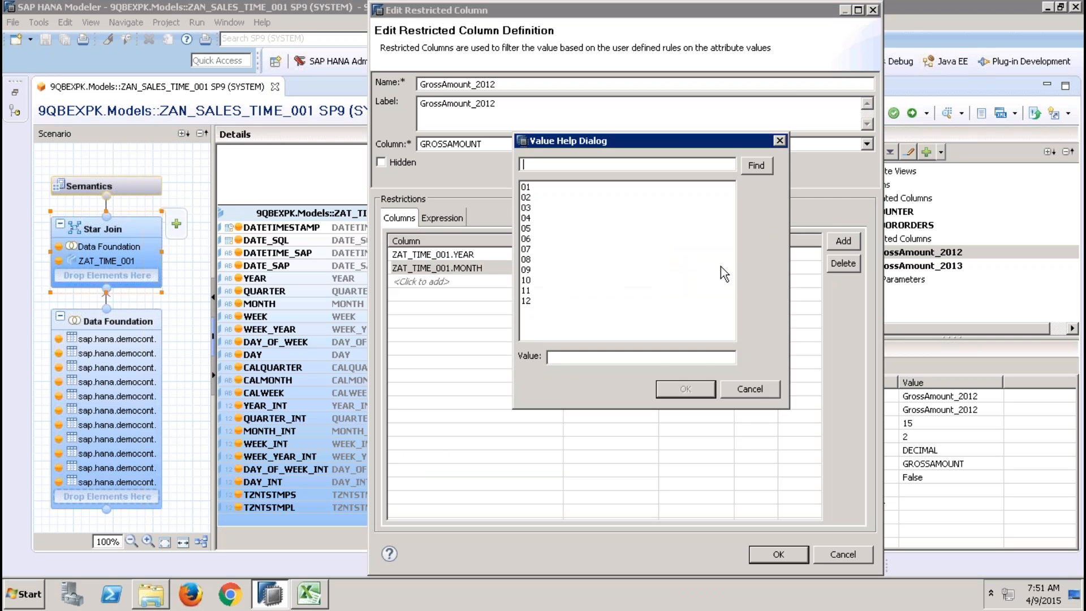
click(755, 387)
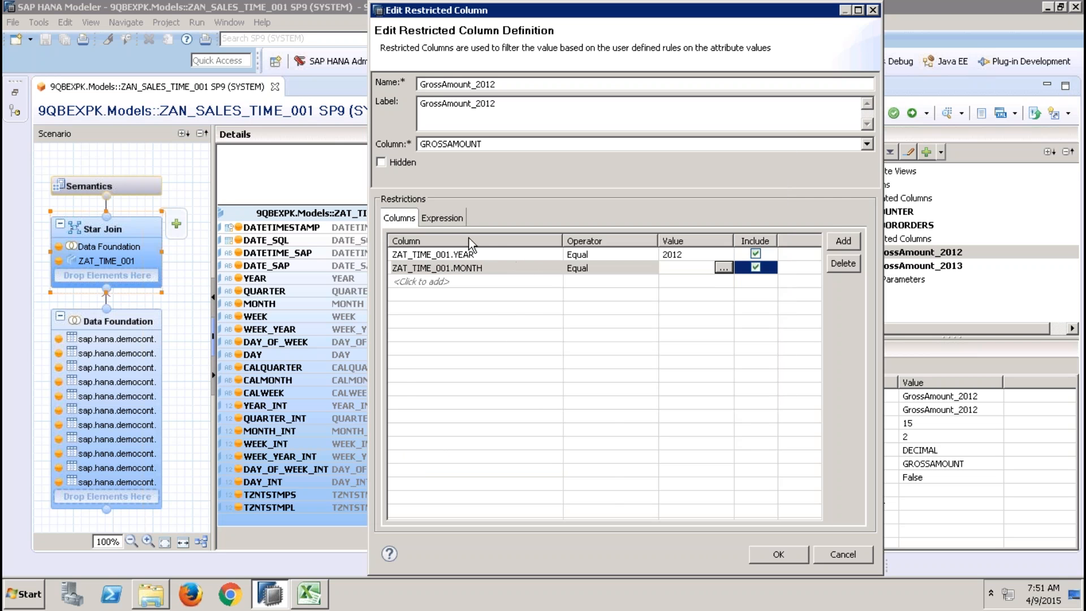
click(449, 220)
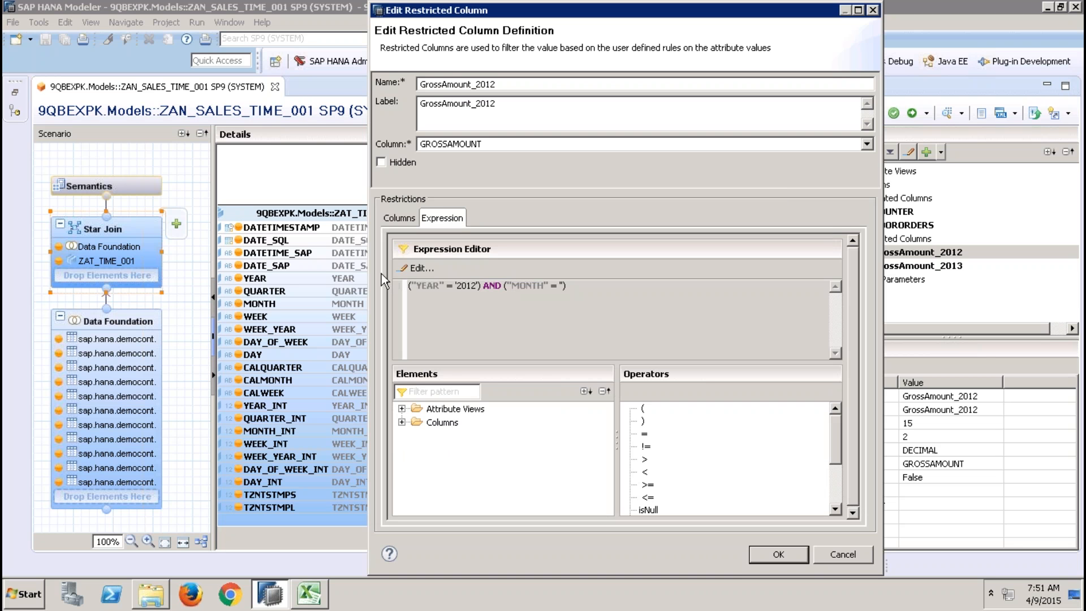
- Enable manual expression editing for GrossAmount_2012's restrictions, check their column list and cancel the edit
click(420, 268)
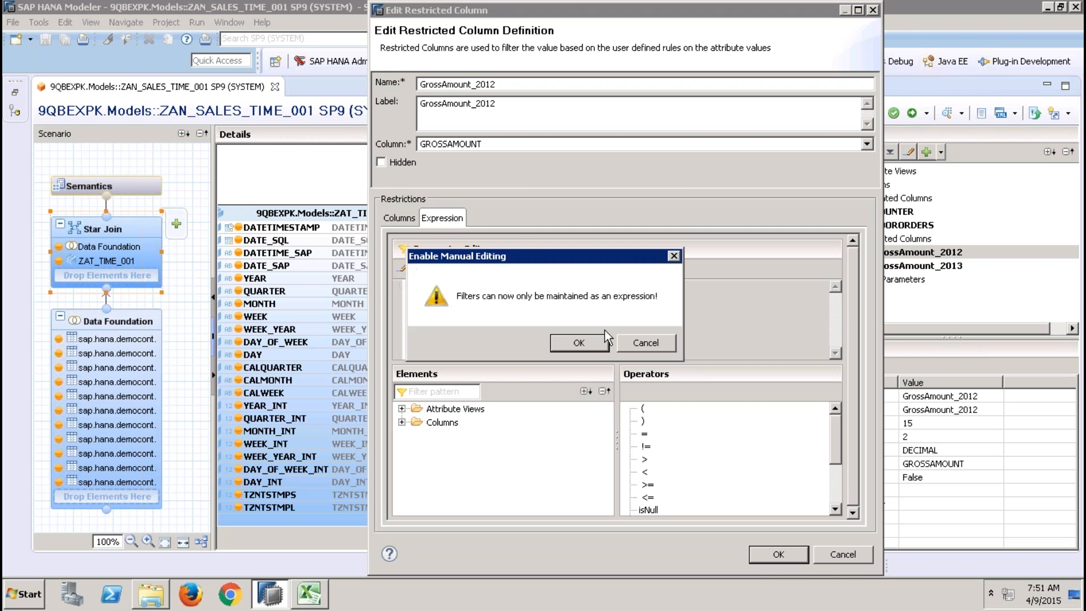
click(578, 343)
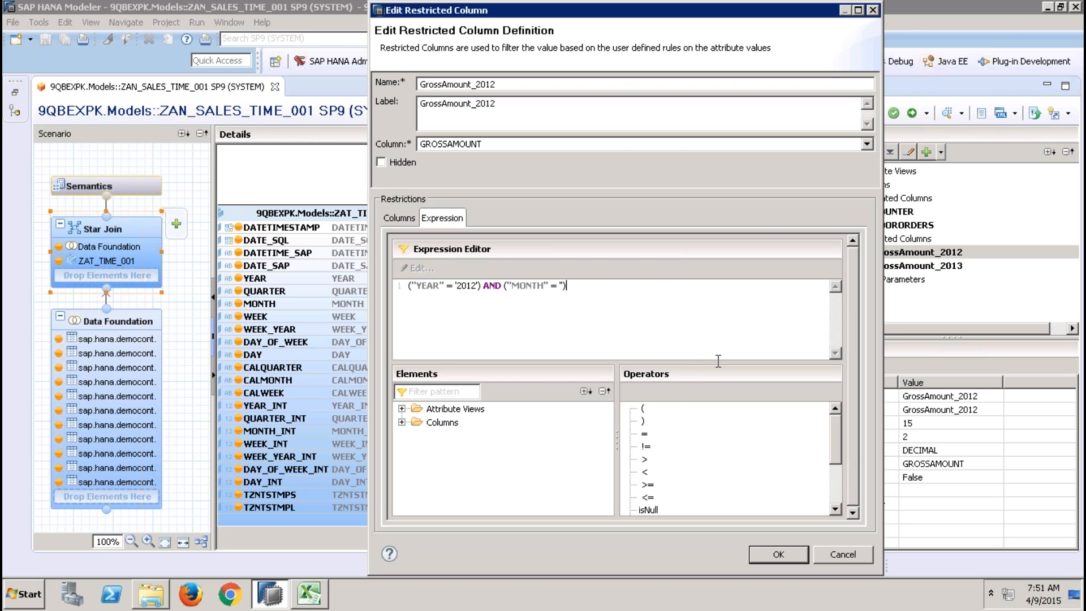
click(399, 218)
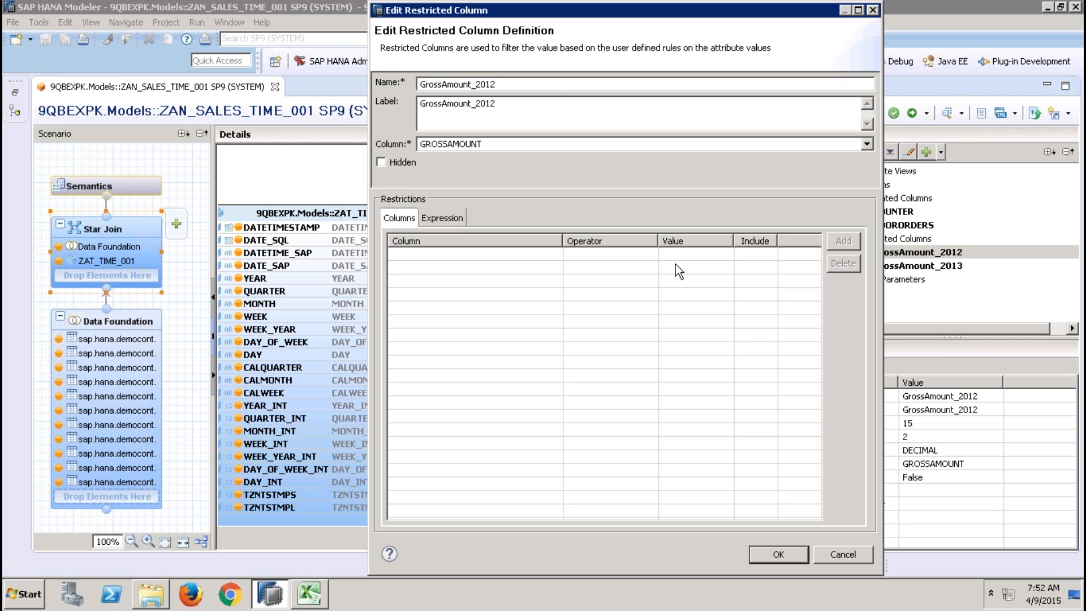
click(856, 555)
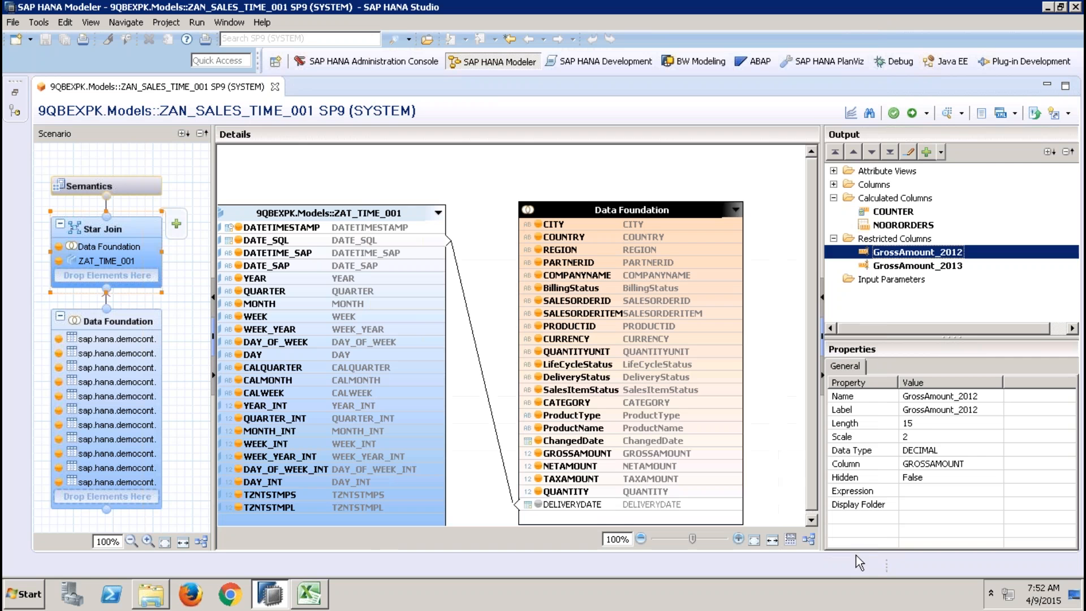
click(970, 284)
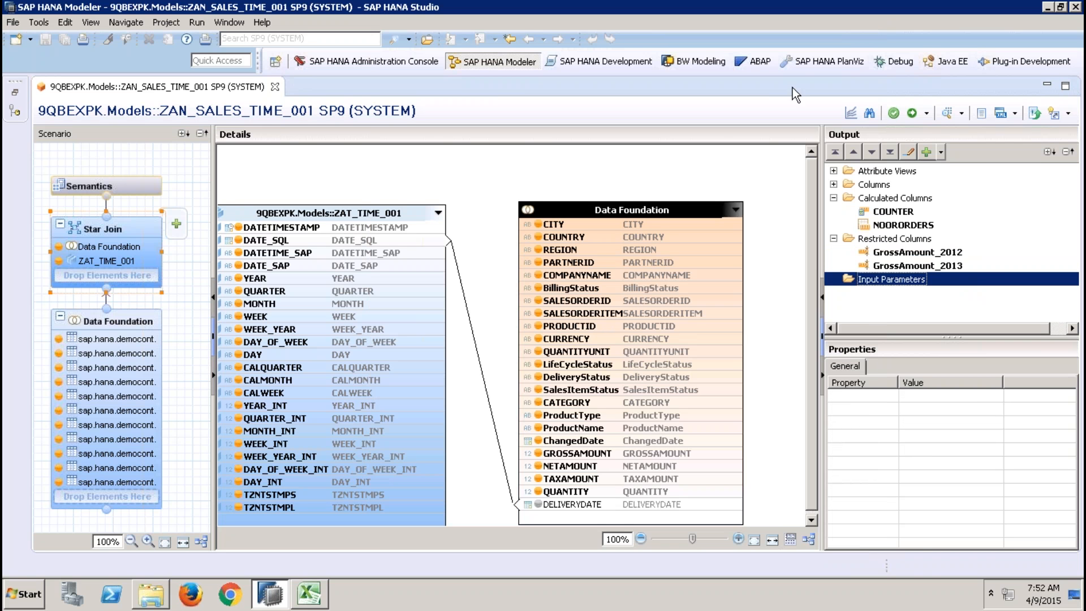
mouse_move(839, 10)
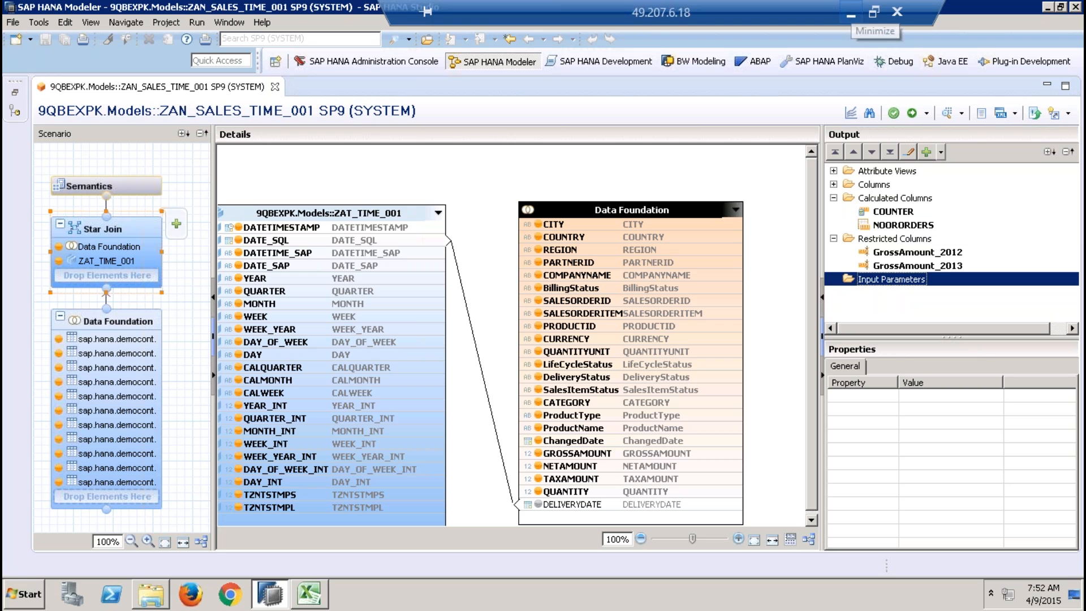
right_click(891, 241)
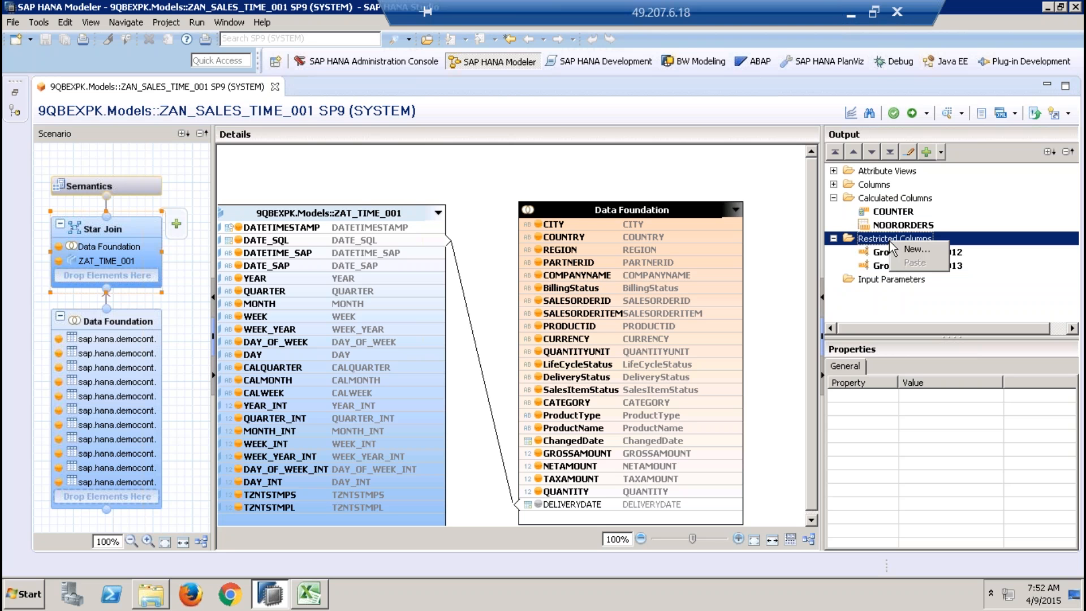
click(976, 280)
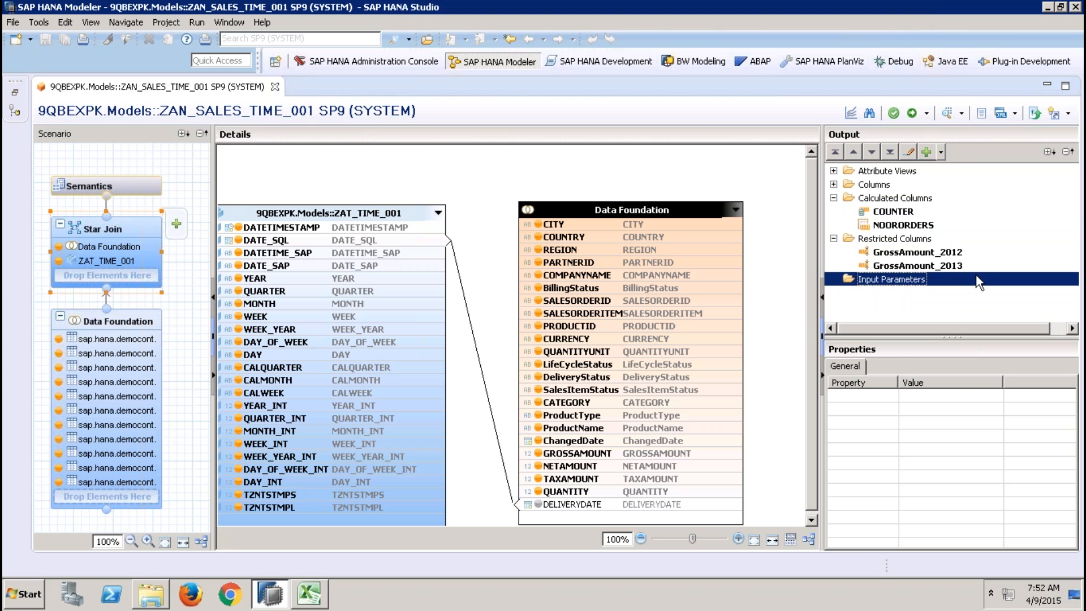
click(943, 258)
- Try using the restricted column GrossAmount_2012 in the expression of a new calculated column and cancel it
right_click(901, 198)
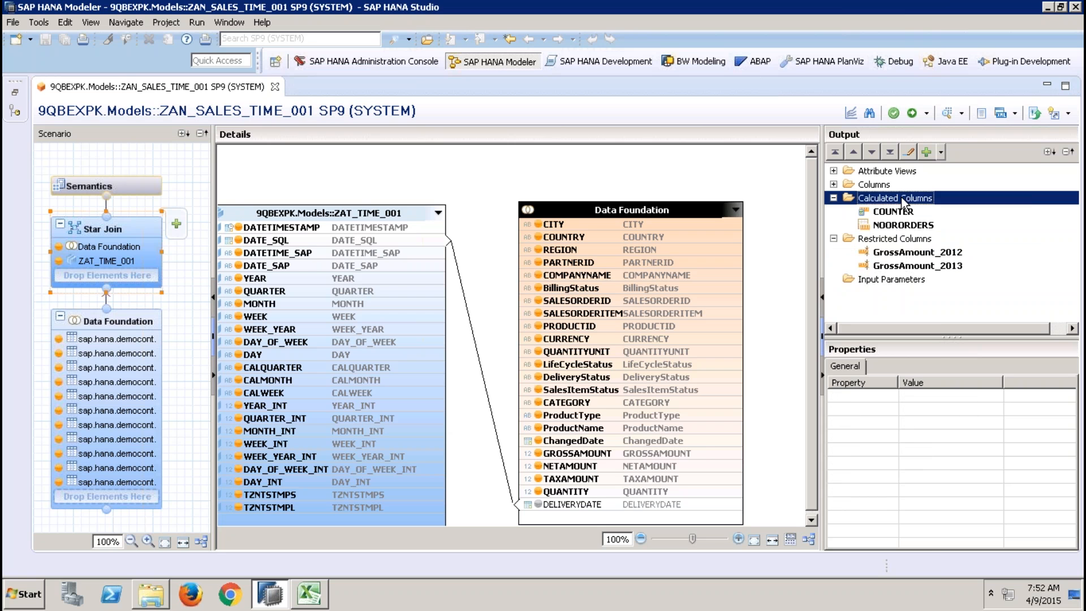
click(948, 209)
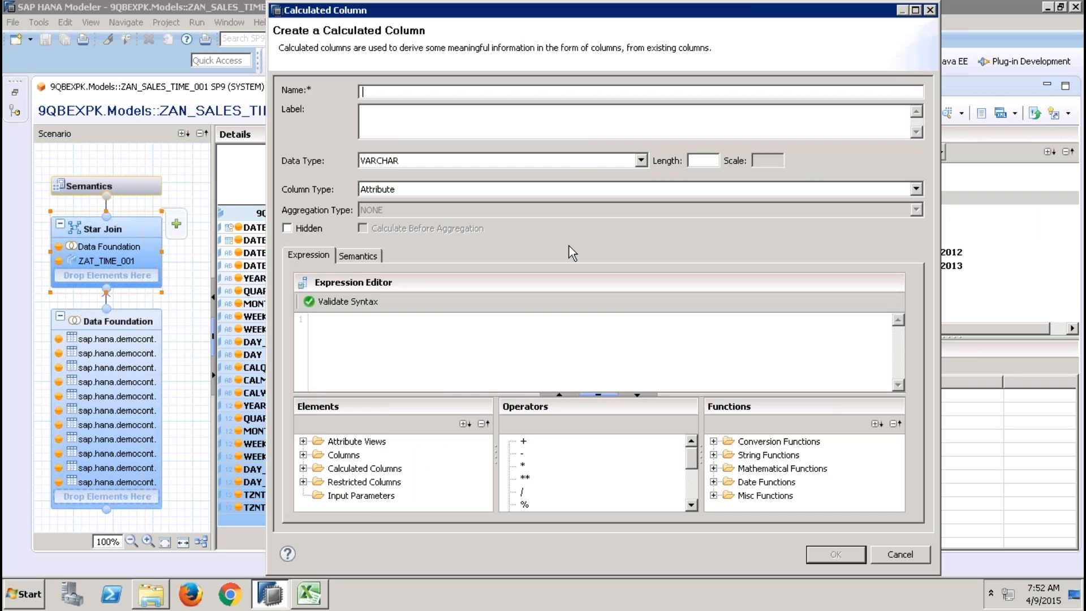
click(303, 469)
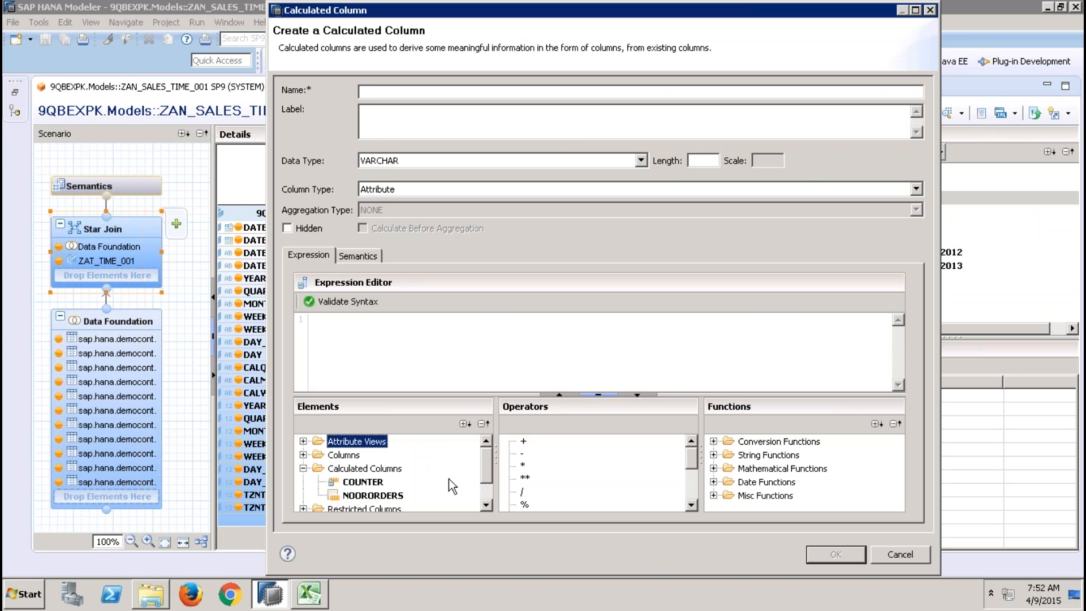
click(303, 509)
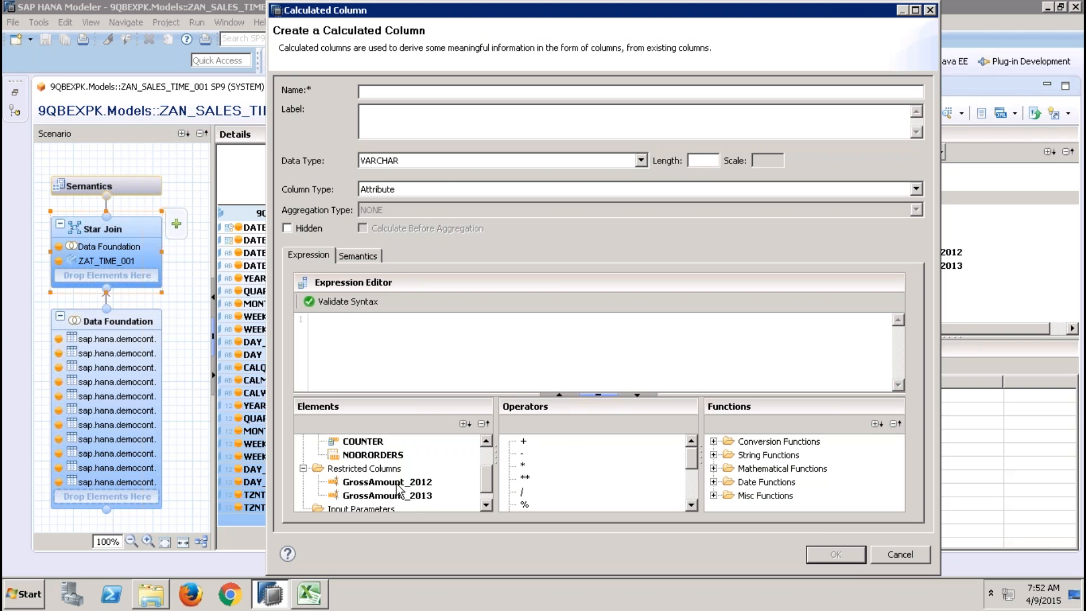
drag(397, 483, 431, 331)
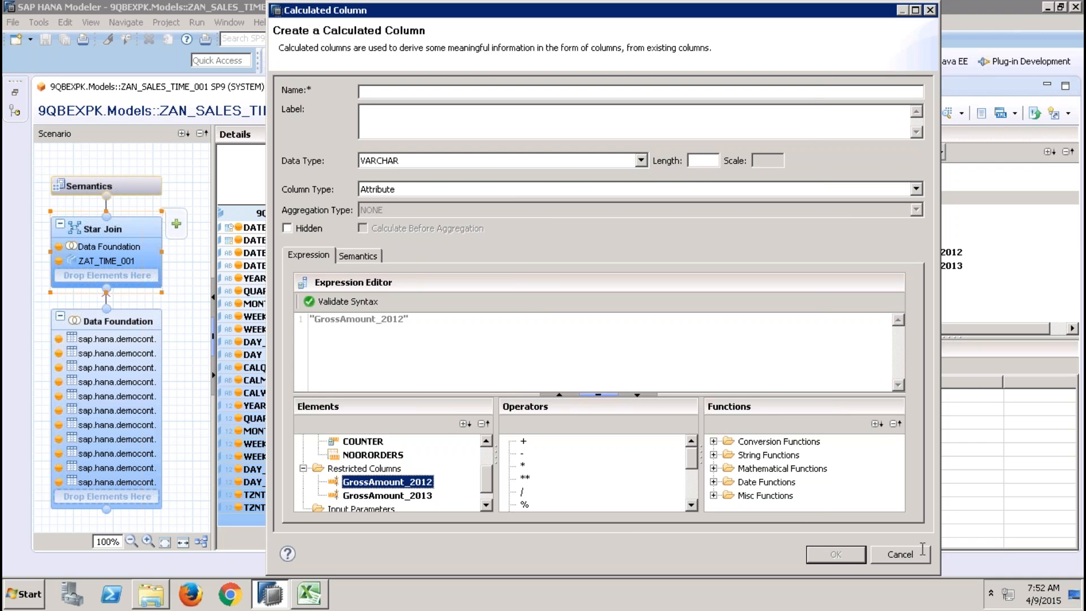
click(921, 551)
- Start a new restricted column, examine which base measures it can use and cancel it
click(900, 240)
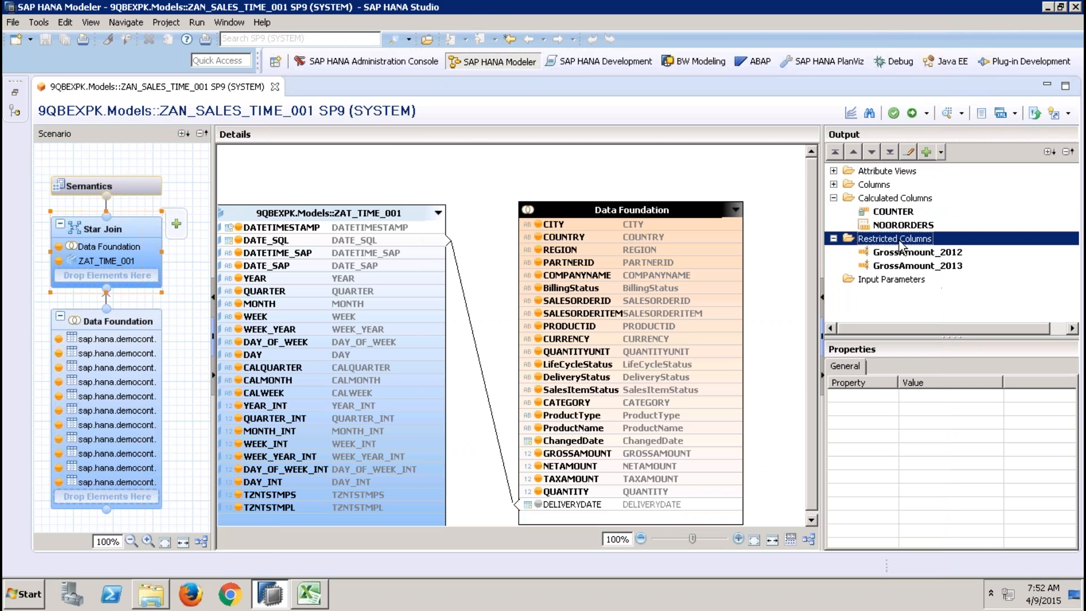
right_click(900, 247)
click(917, 250)
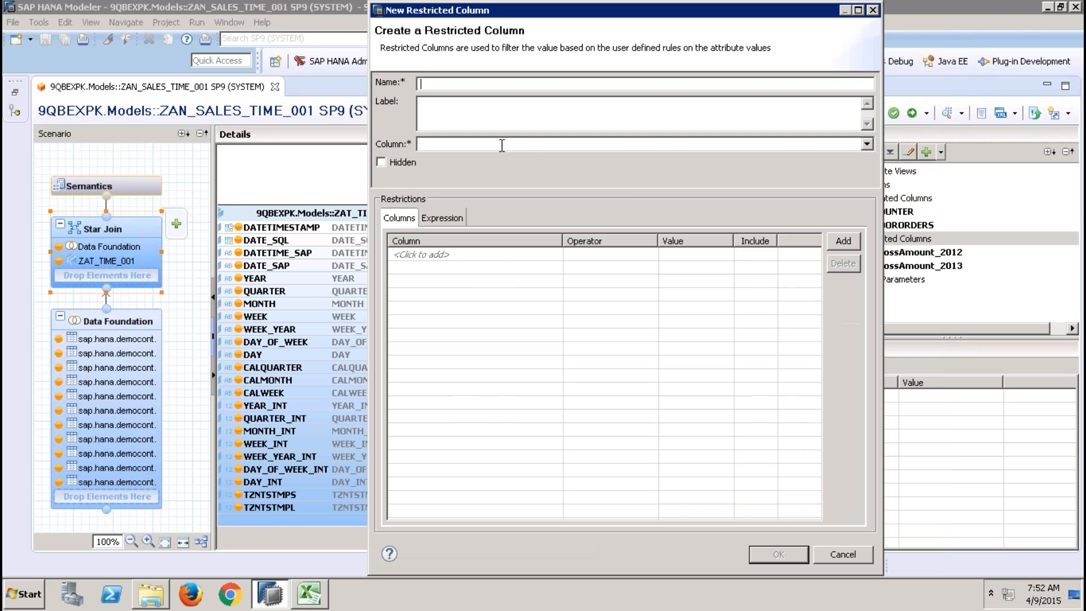
click(500, 144)
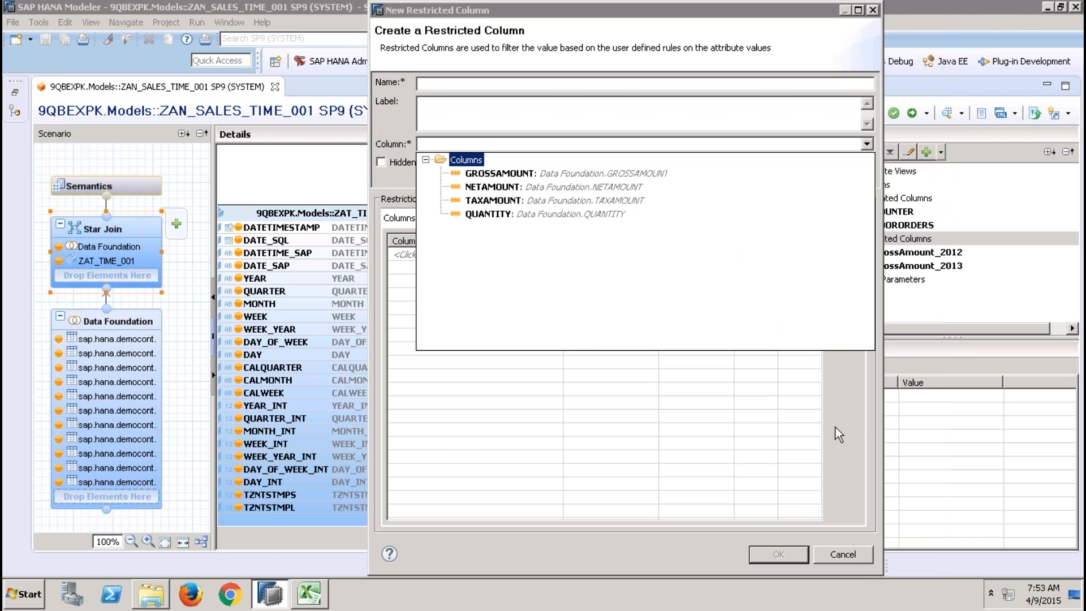
click(864, 439)
click(861, 560)
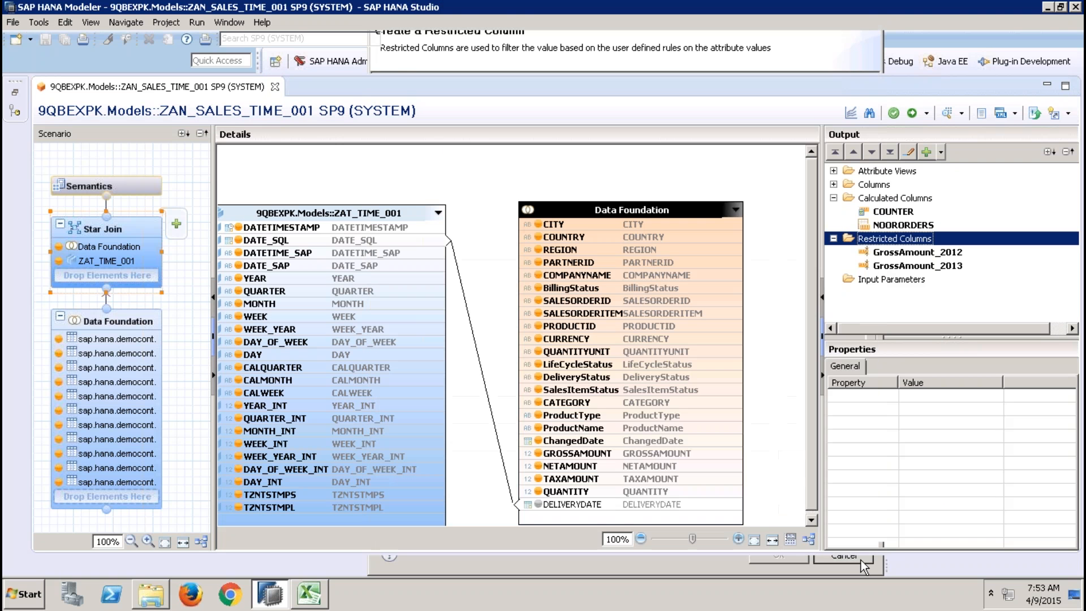
- Check the Analytic View notes slide in PowerPoint, return to SAP HANA Studio and view the properties of GrossAmount_2012
click(851, 14)
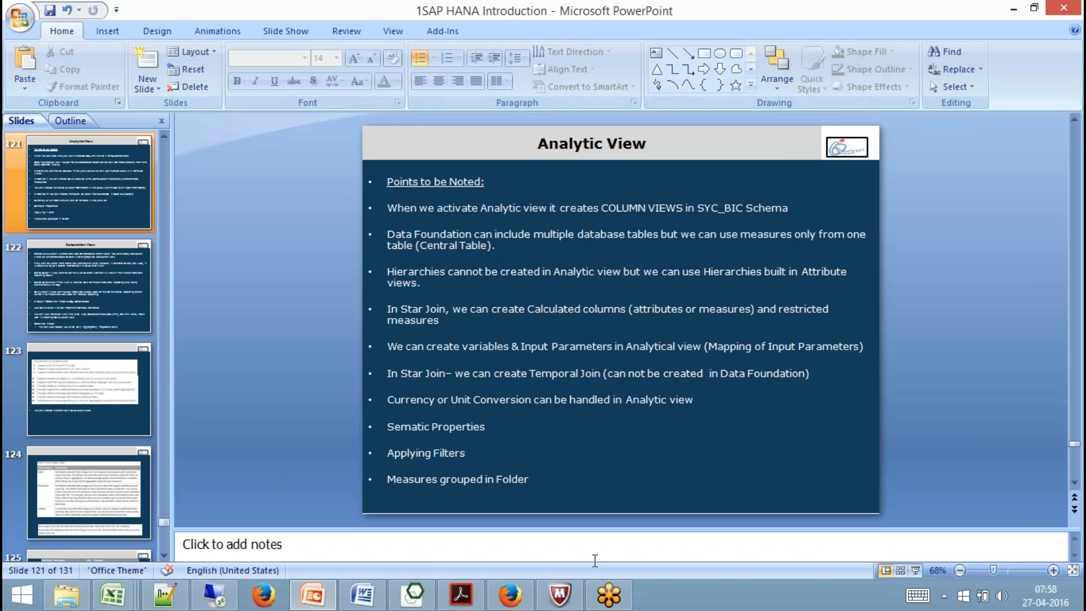
click(216, 595)
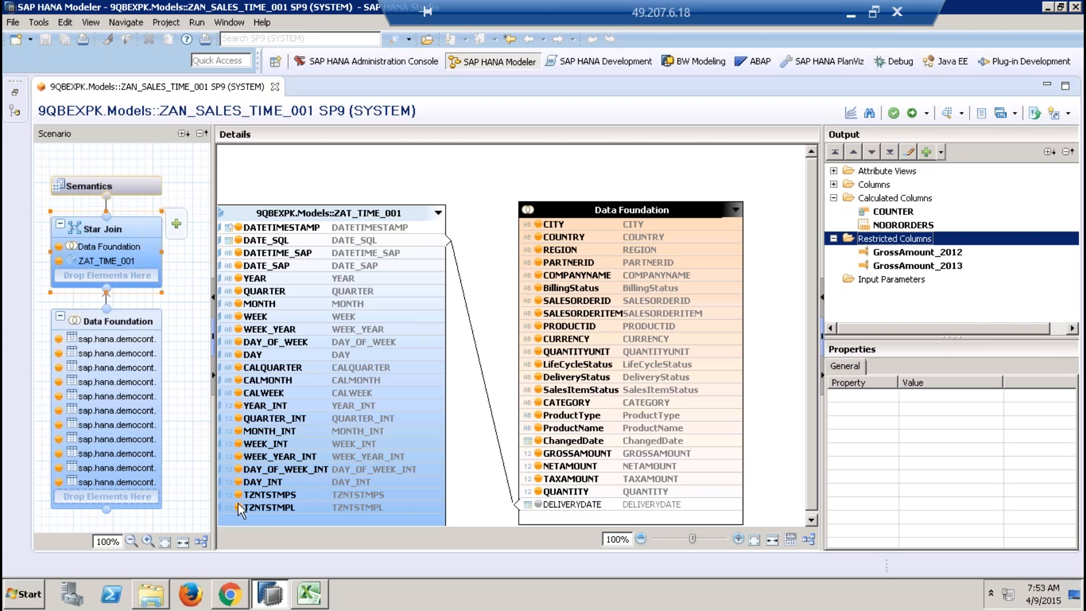
click(153, 184)
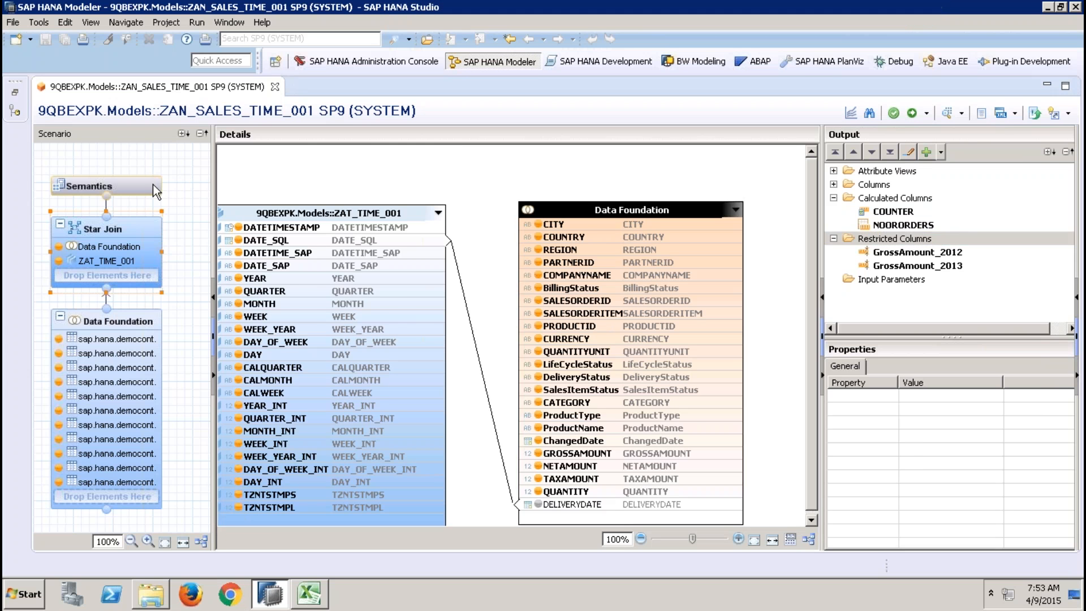
click(127, 241)
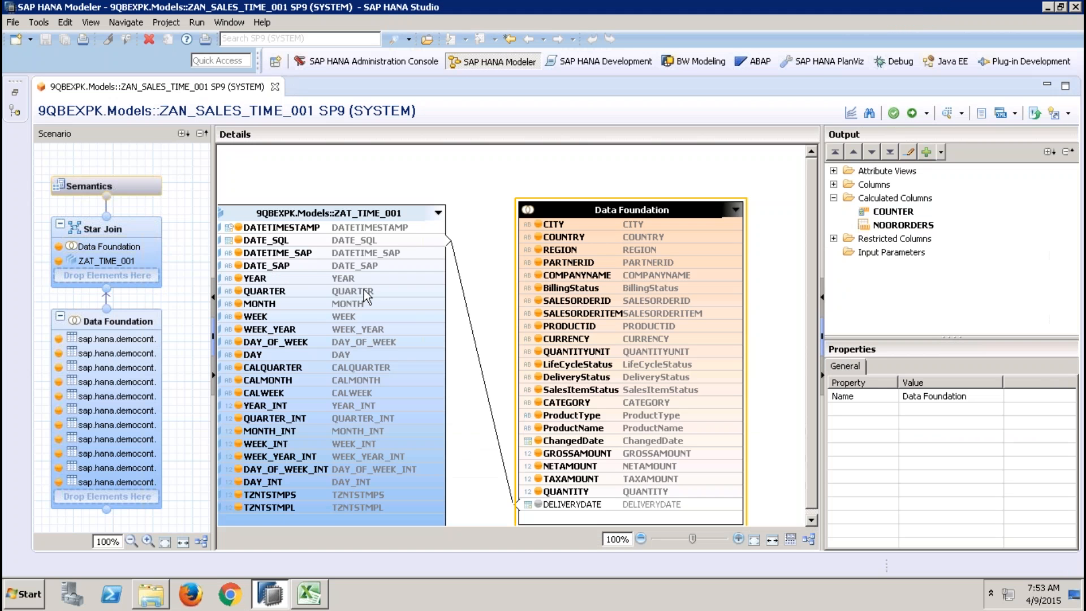
click(834, 239)
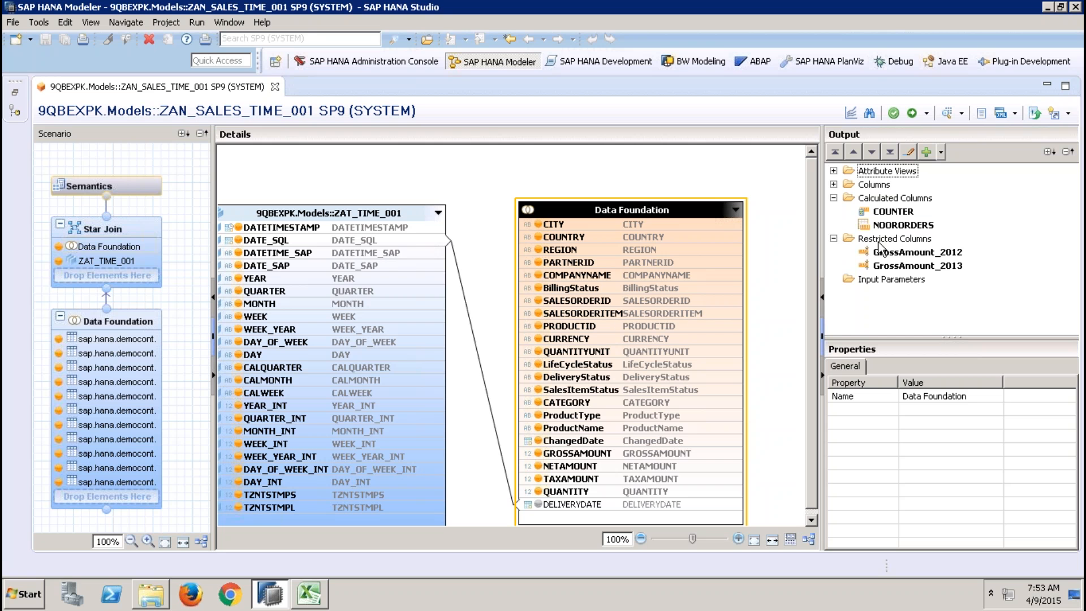
click(884, 252)
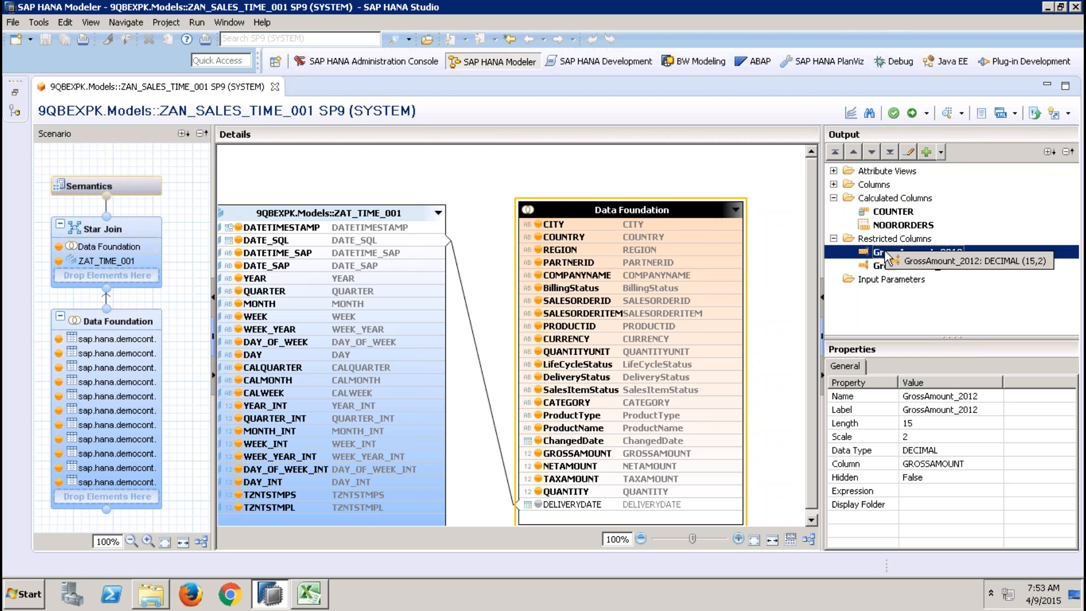
- Close the ZAN_SALES_TIME_001 view and restore the Systems tree
click(275, 87)
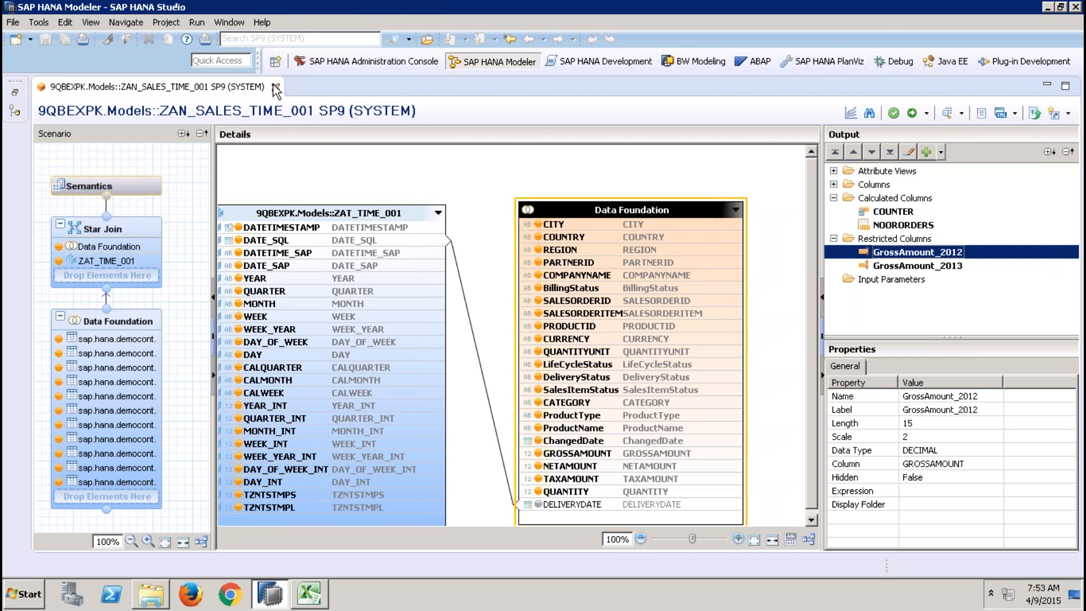
click(10, 89)
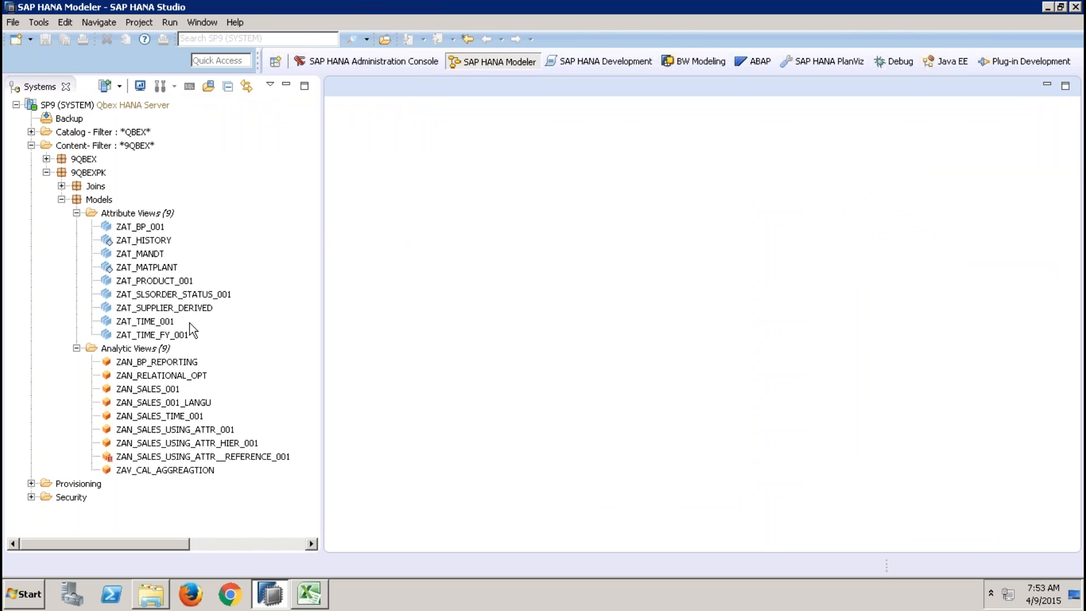
click(164, 391)
right_click(164, 392)
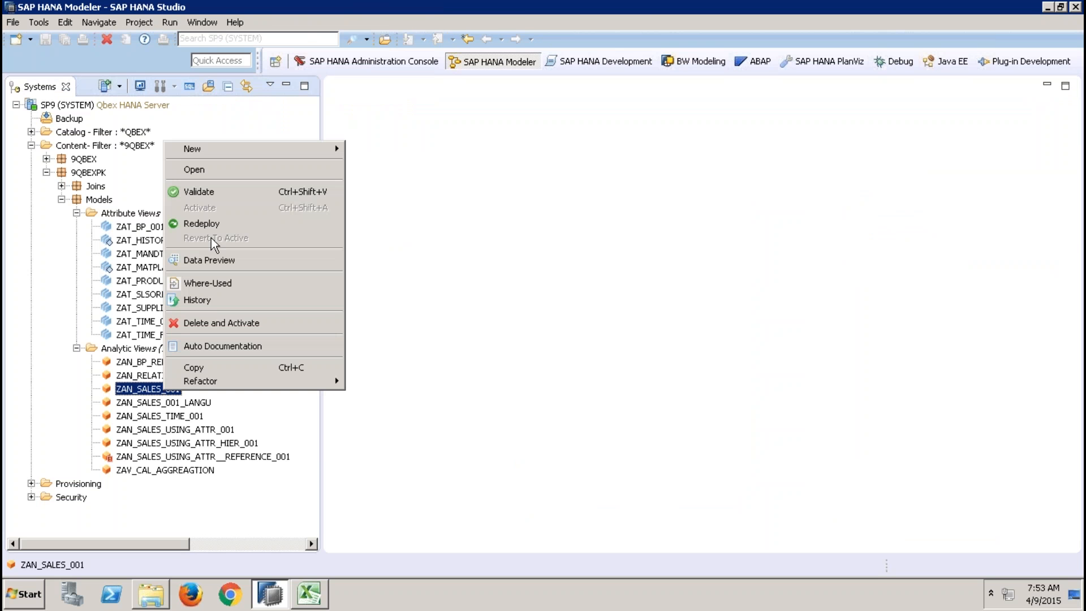
click(480, 427)
- Copy analytic view ZAN_SALES_USING_ATTR_HIER_001 and paste it into the Analytic Views folder of the Models package
click(219, 443)
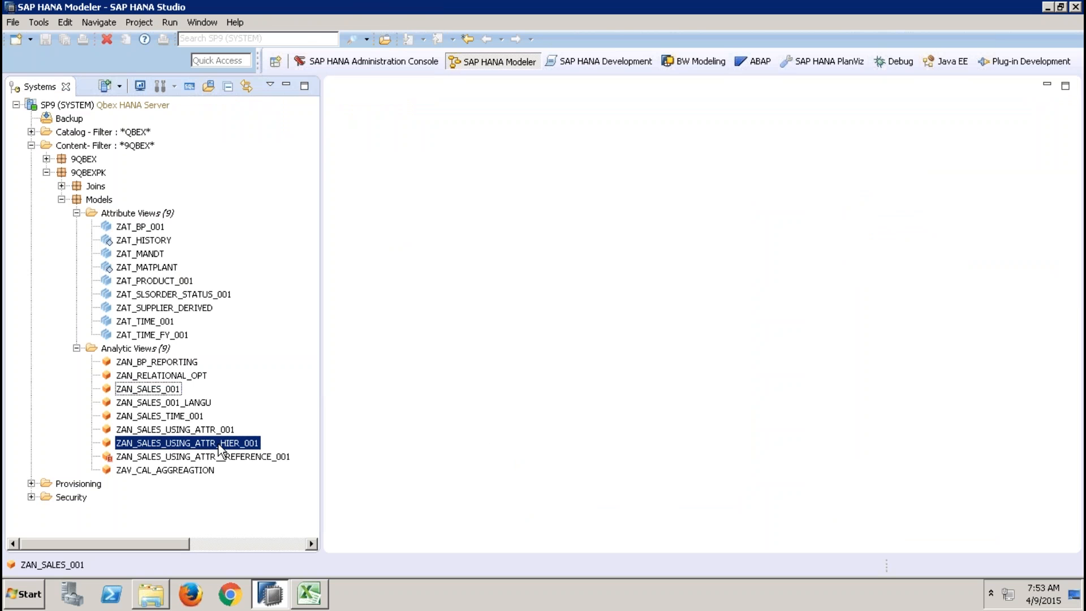
right_click(218, 445)
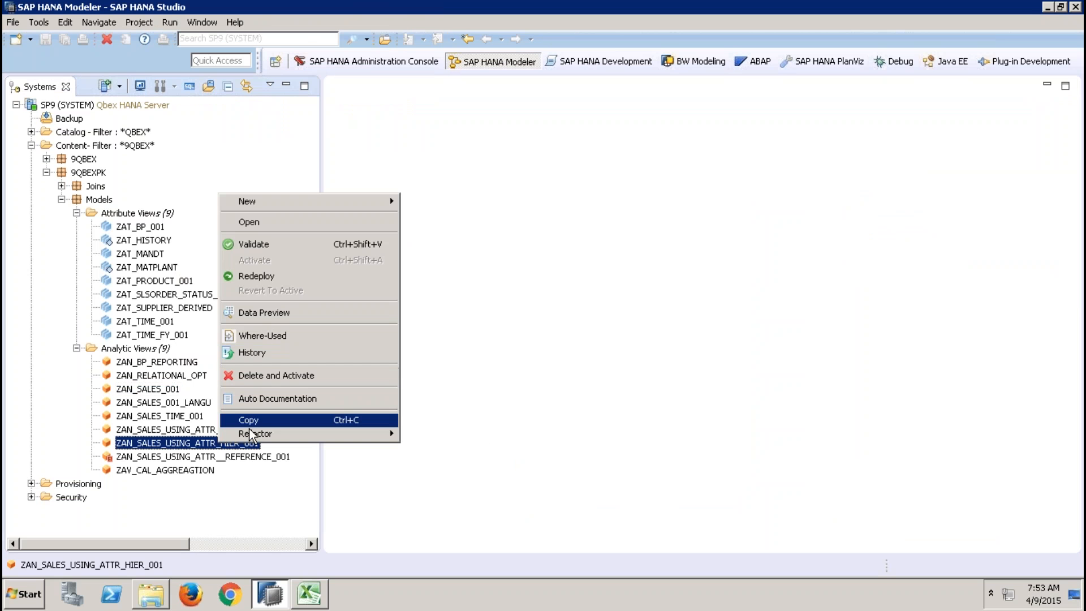
click(250, 423)
click(128, 347)
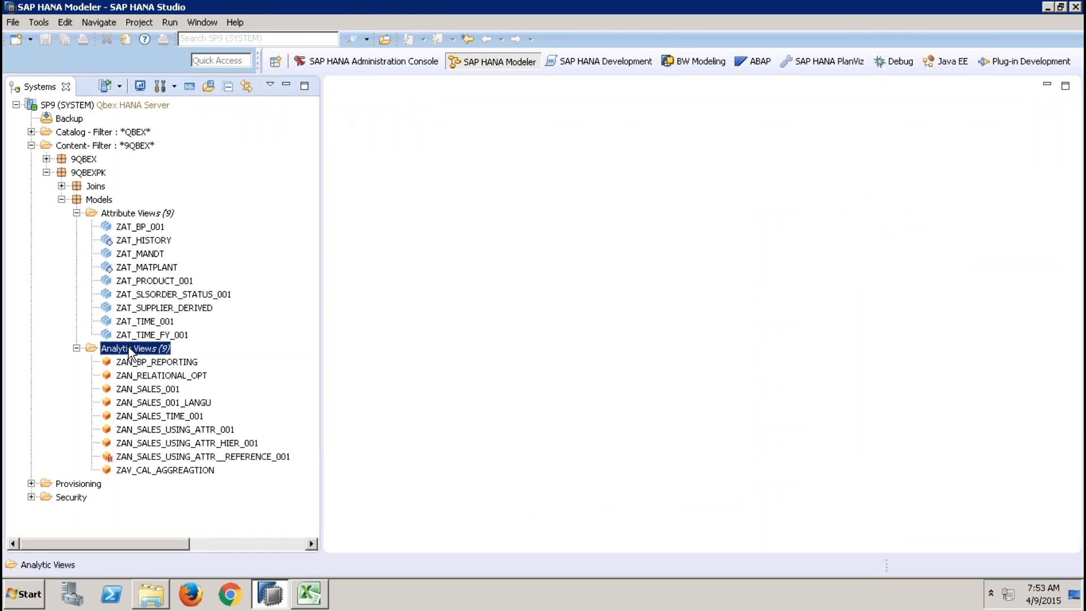
right_click(128, 347)
click(158, 435)
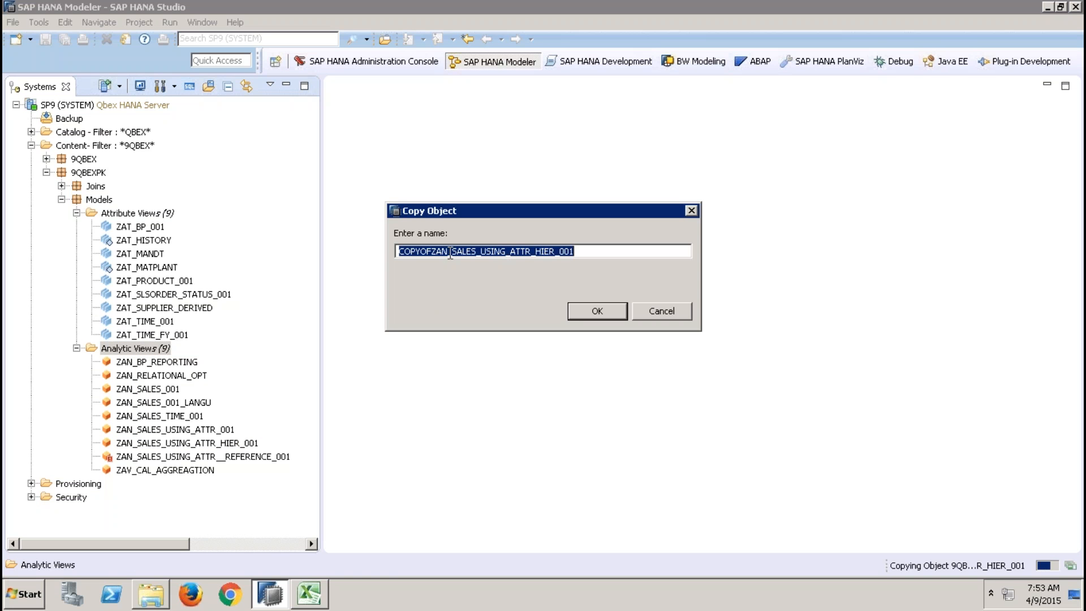
- Name the pasted view ZAN_SALES_USING_ATTR_HIER_IP_VAR_001, create it and open it for editing
click(434, 251)
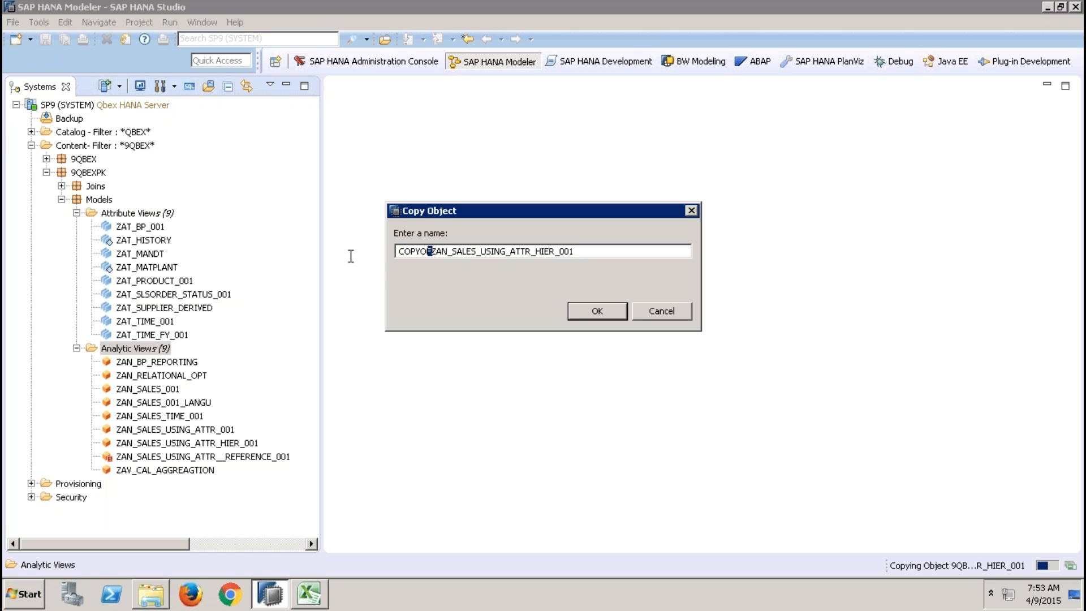
key(shift+Home)
key(BackSpace)
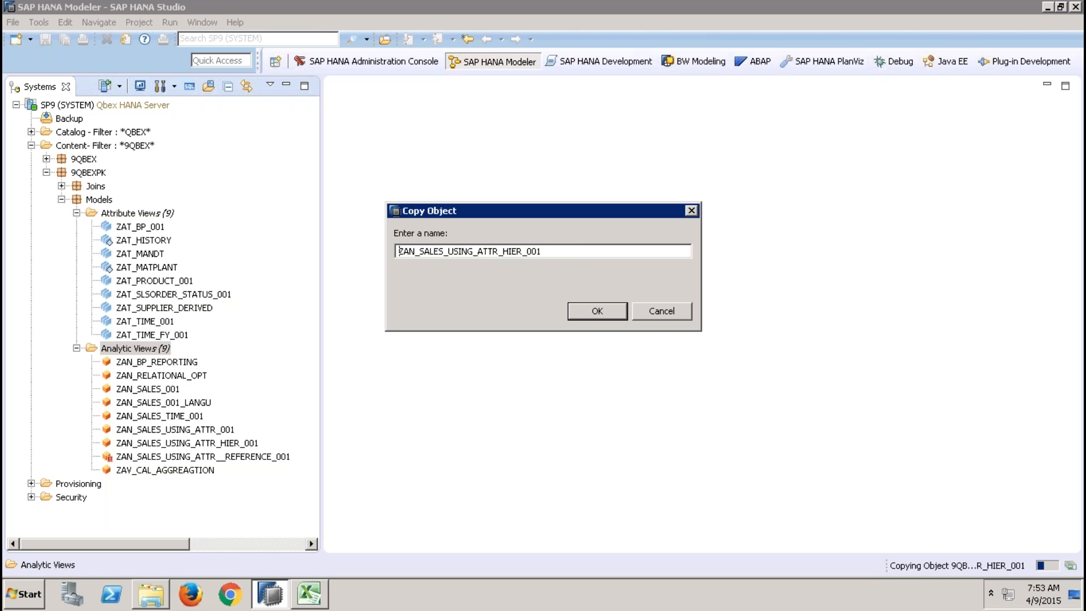
click(527, 251)
text(IP_VAR_)
click(592, 310)
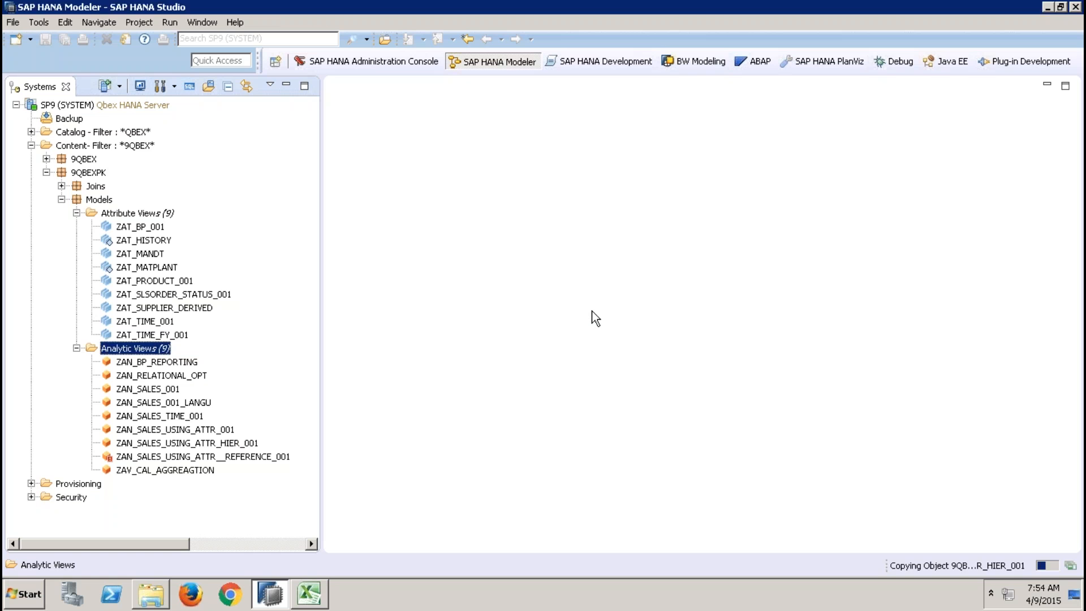
click(668, 301)
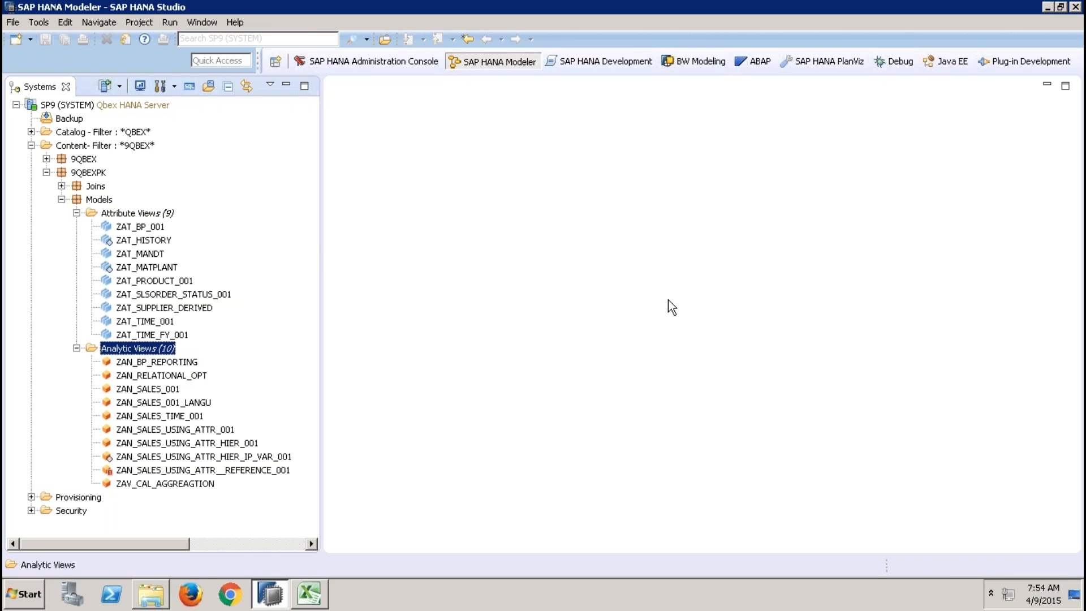
double_click(282, 455)
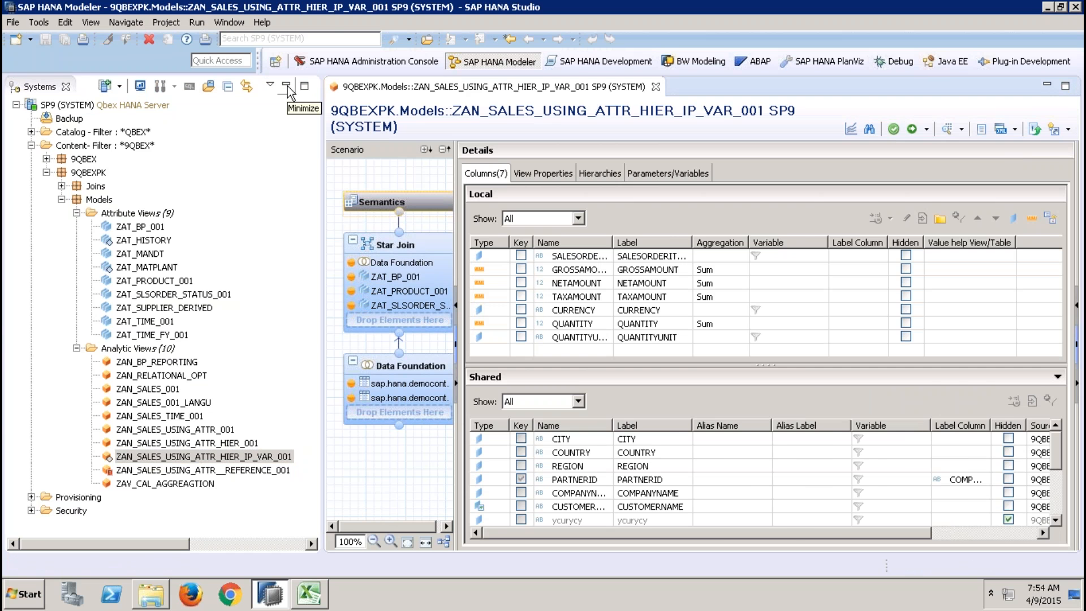
- Minimize the Systems tree, try to preview the copied analytic view's data, and activate the view
click(286, 87)
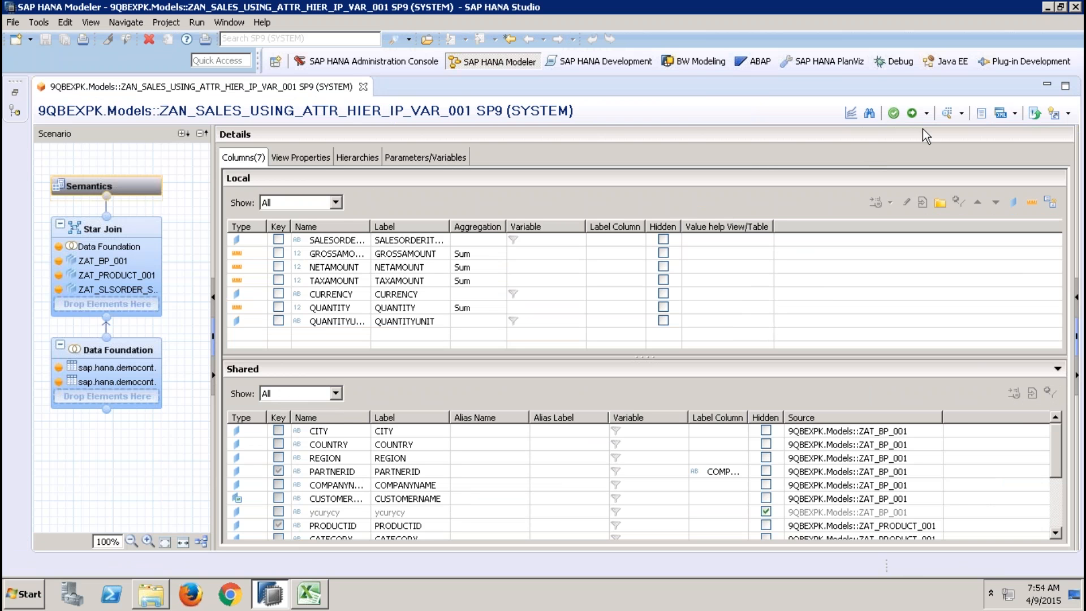
click(947, 113)
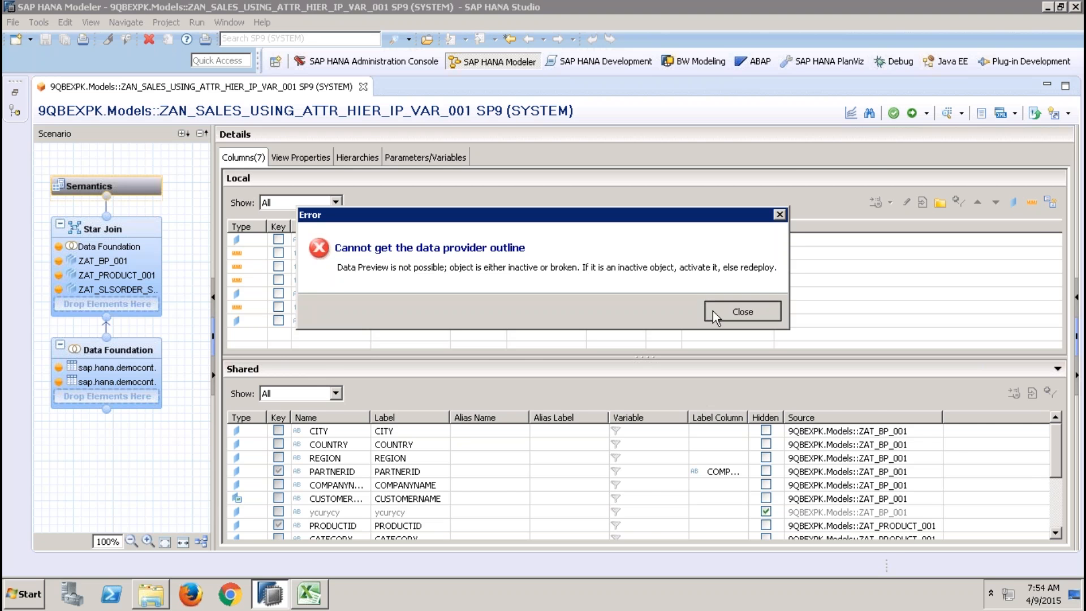
click(742, 310)
click(909, 117)
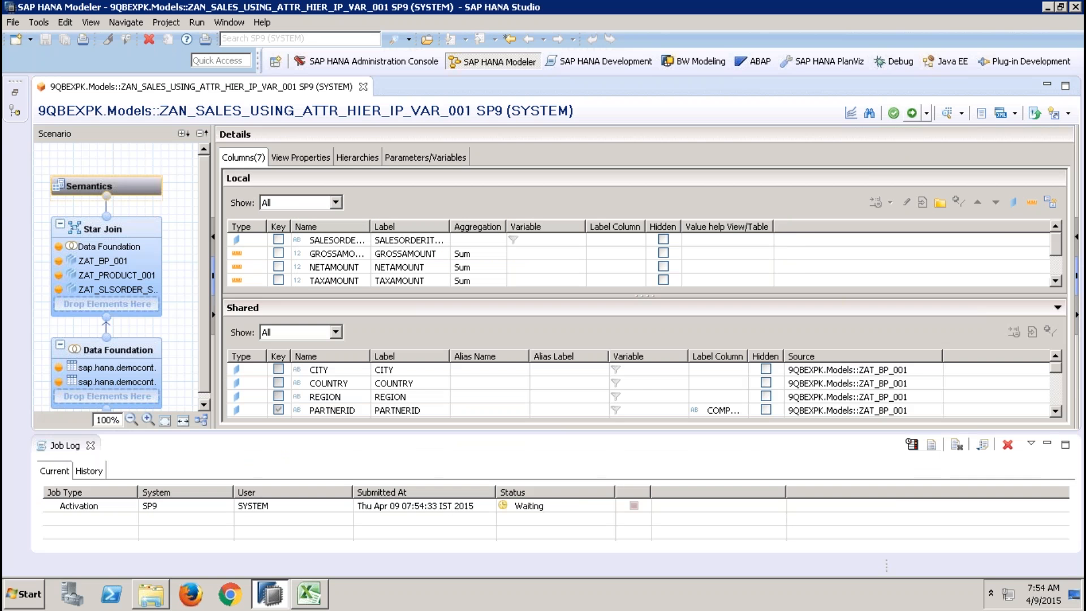
- Preview the raw data of the activated analytic view, dismiss the job log and close the preview
click(955, 118)
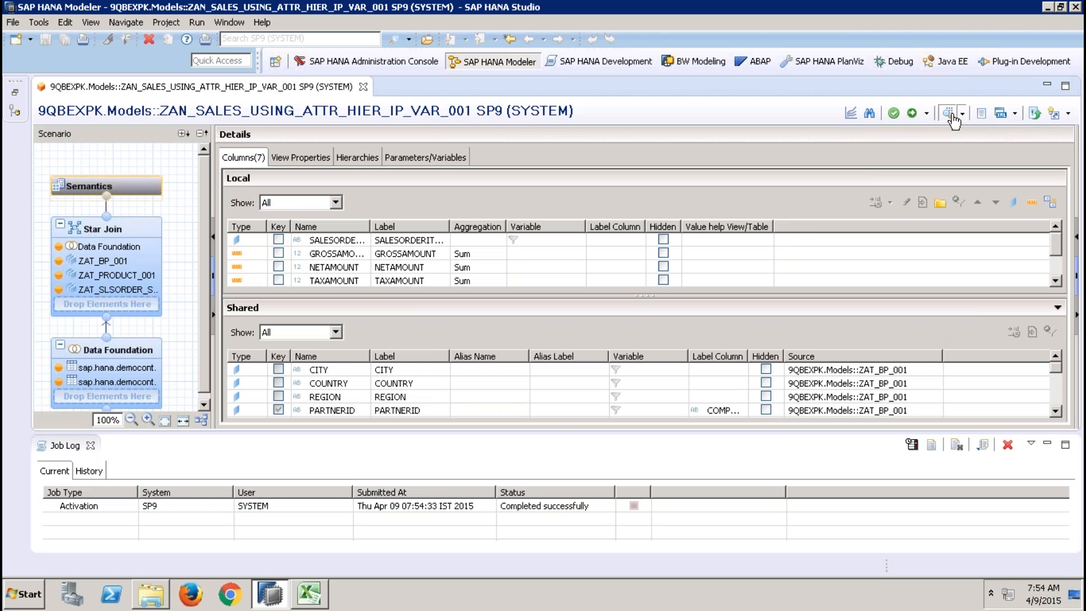
click(201, 111)
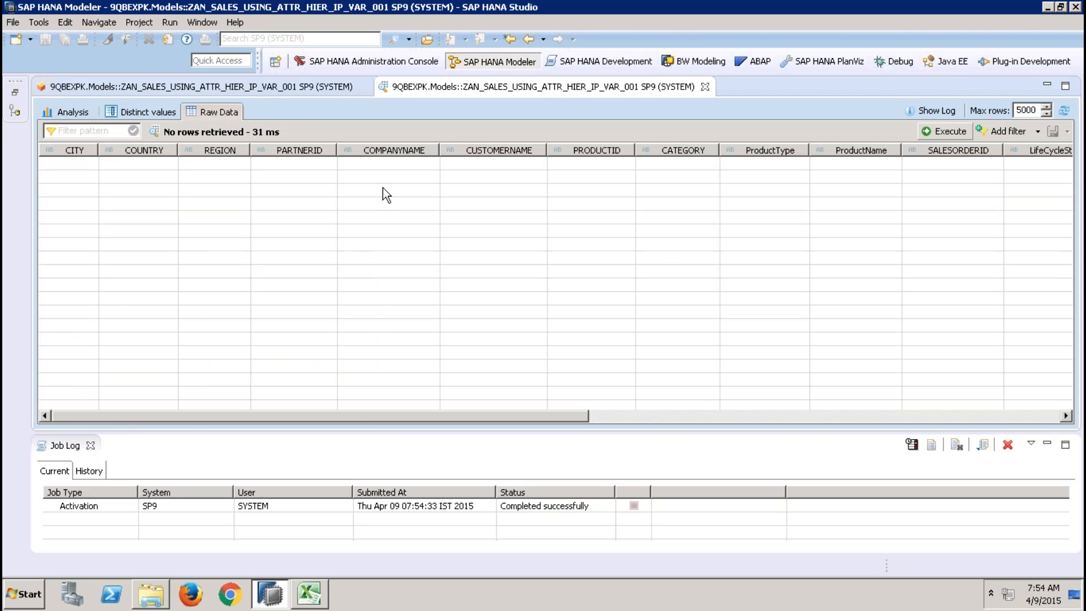
click(90, 445)
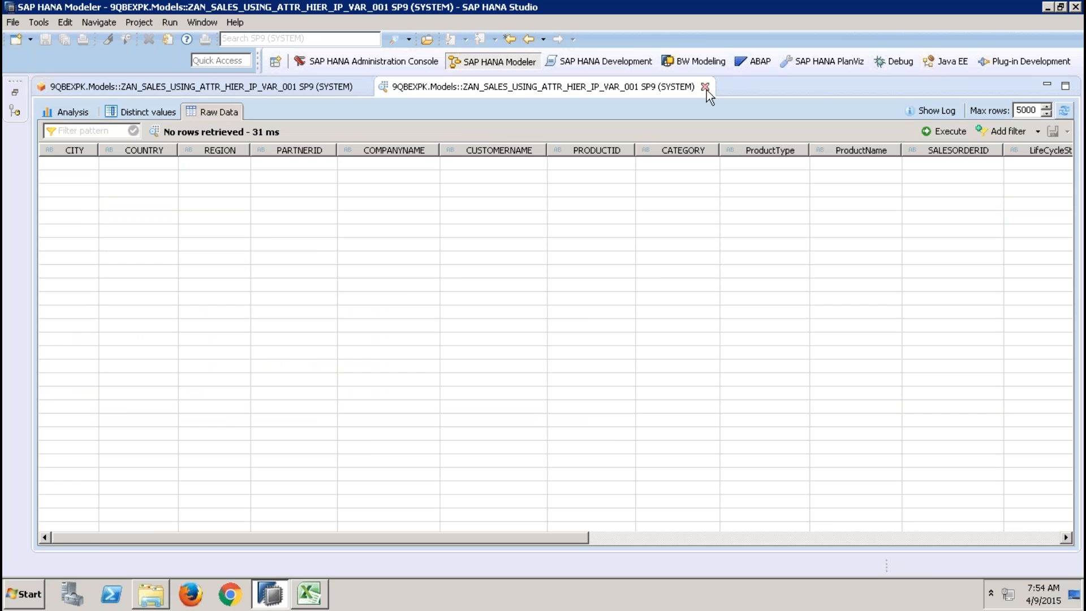
click(706, 87)
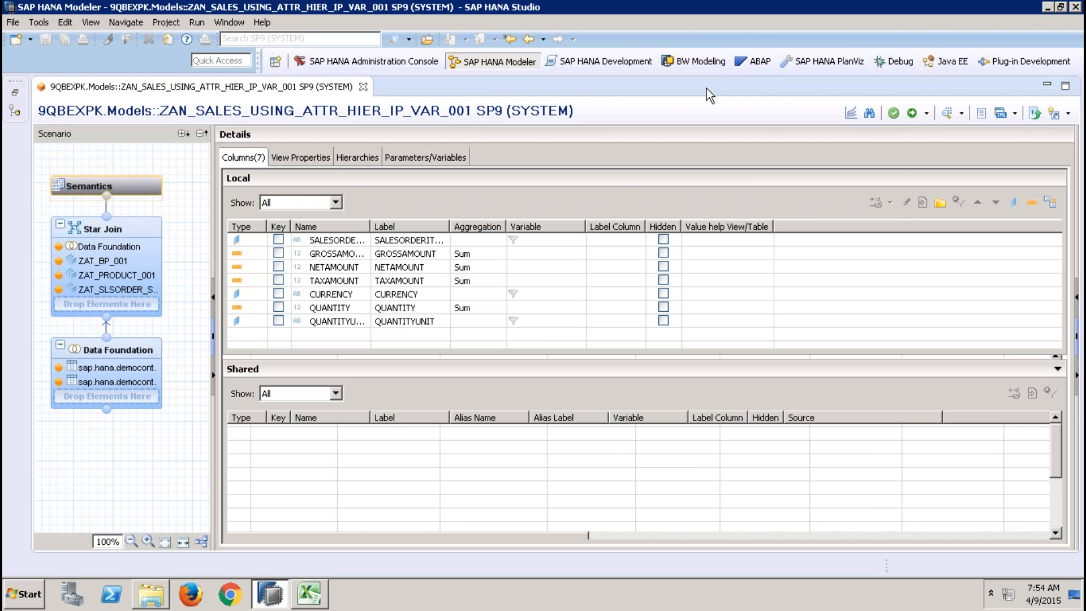
- Examine the joined tables in the Data Foundation and the attribute view joins in the Star Join
click(137, 345)
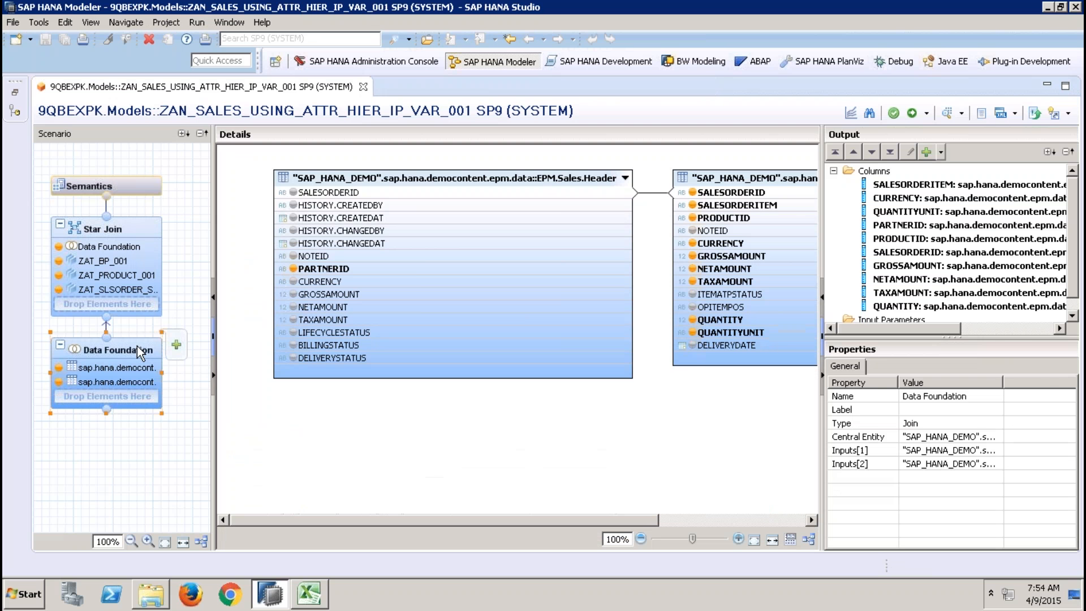
click(711, 520)
drag(711, 520, 398, 440)
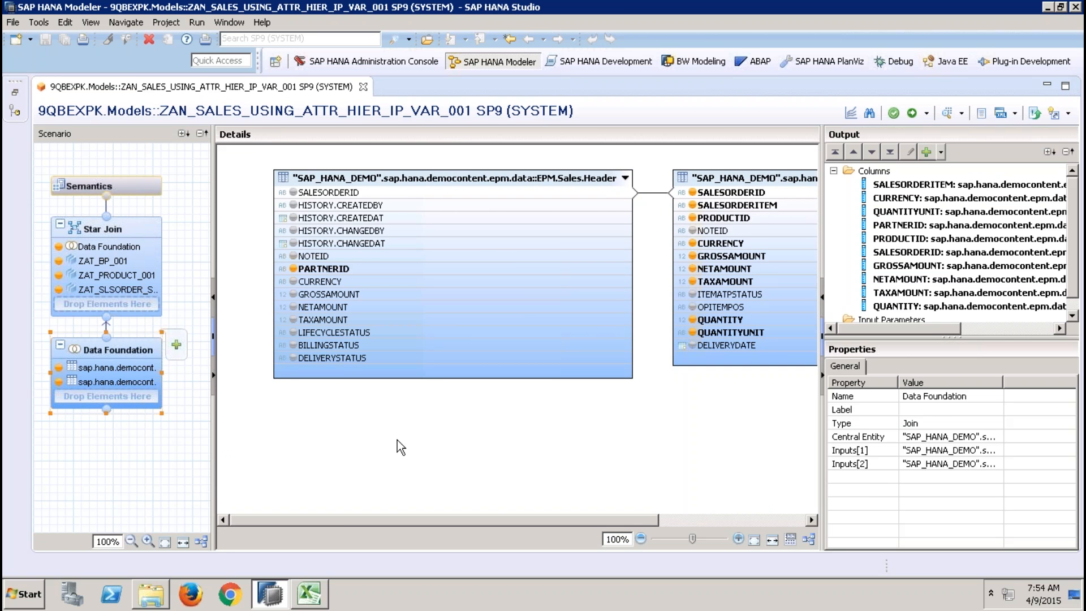
click(133, 229)
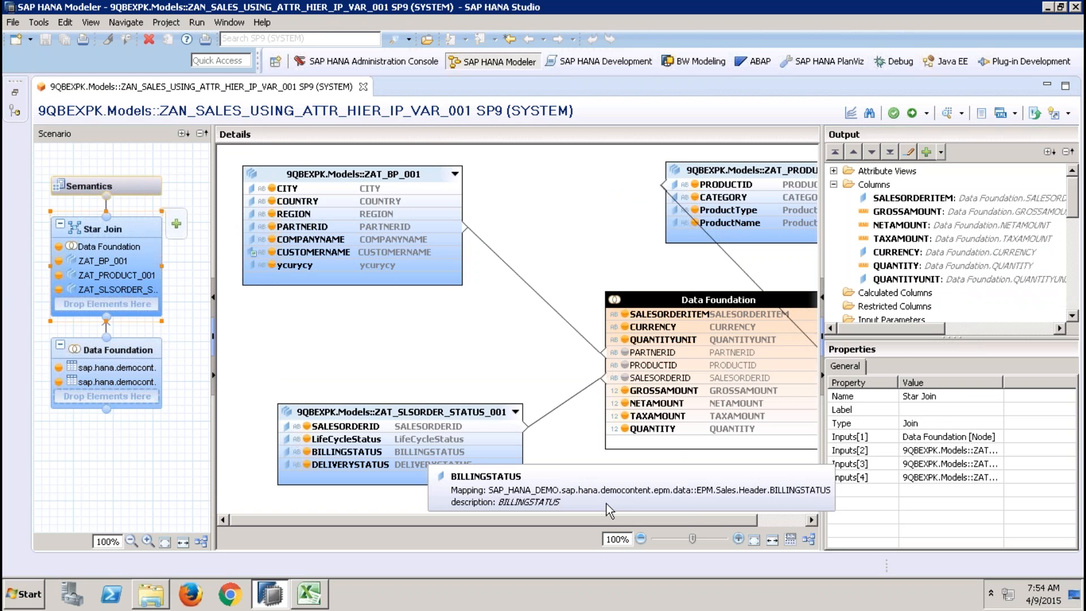
drag(612, 517, 640, 533)
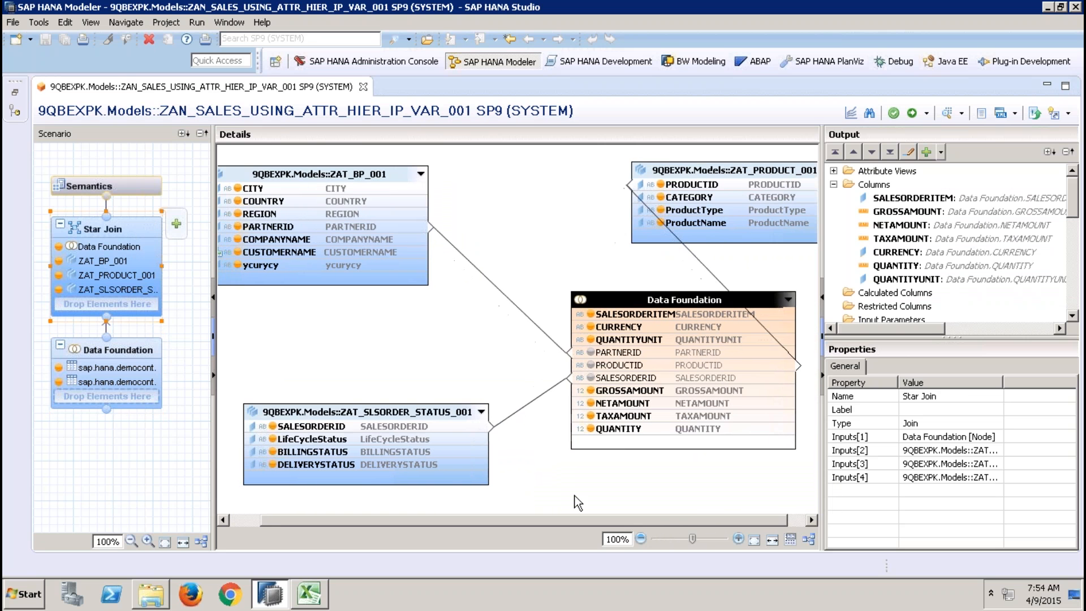
- Restore the Systems tree, open attribute view ZAT_BP_001 and inspect the tables in its data foundation
click(13, 94)
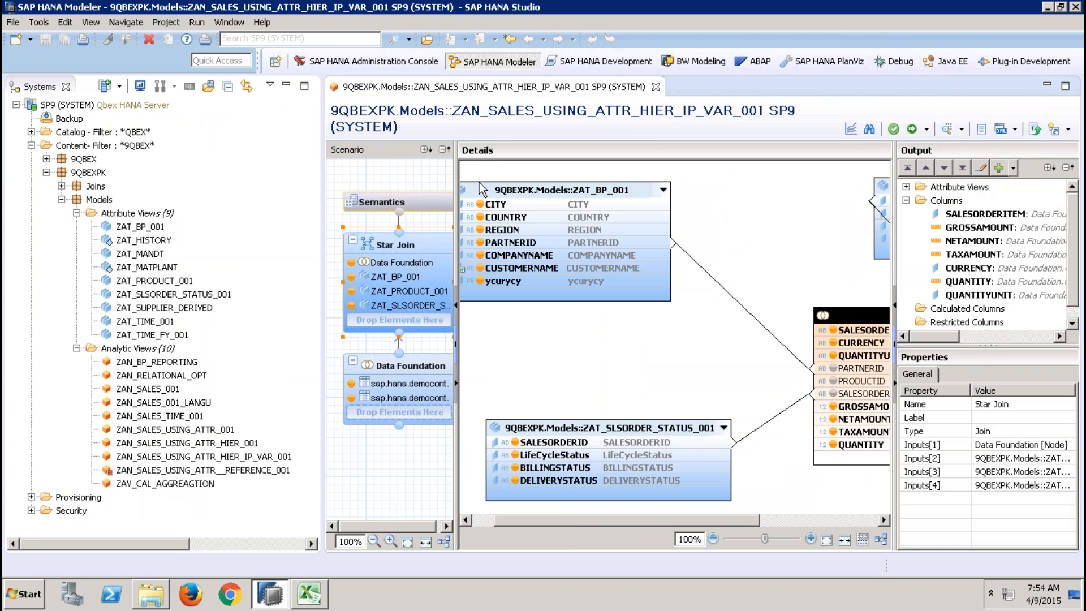
double_click(144, 227)
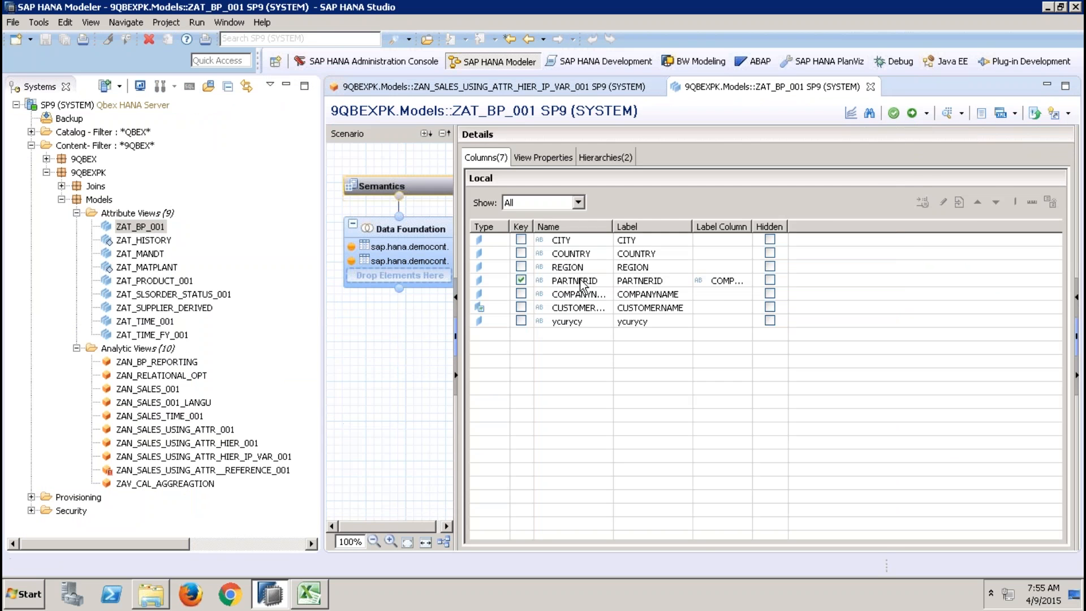
click(430, 244)
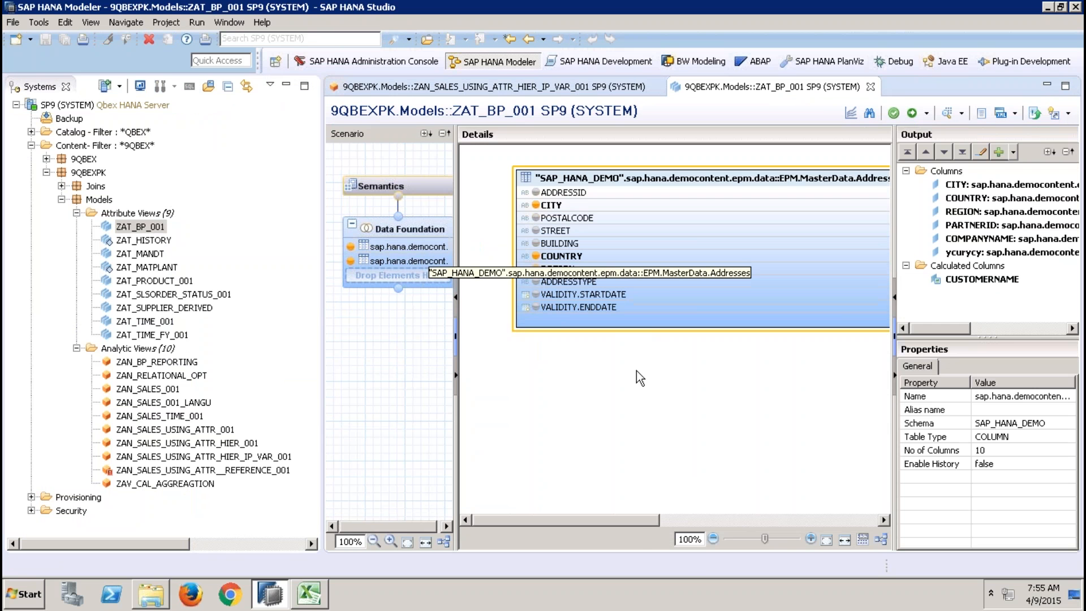
drag(630, 521, 763, 534)
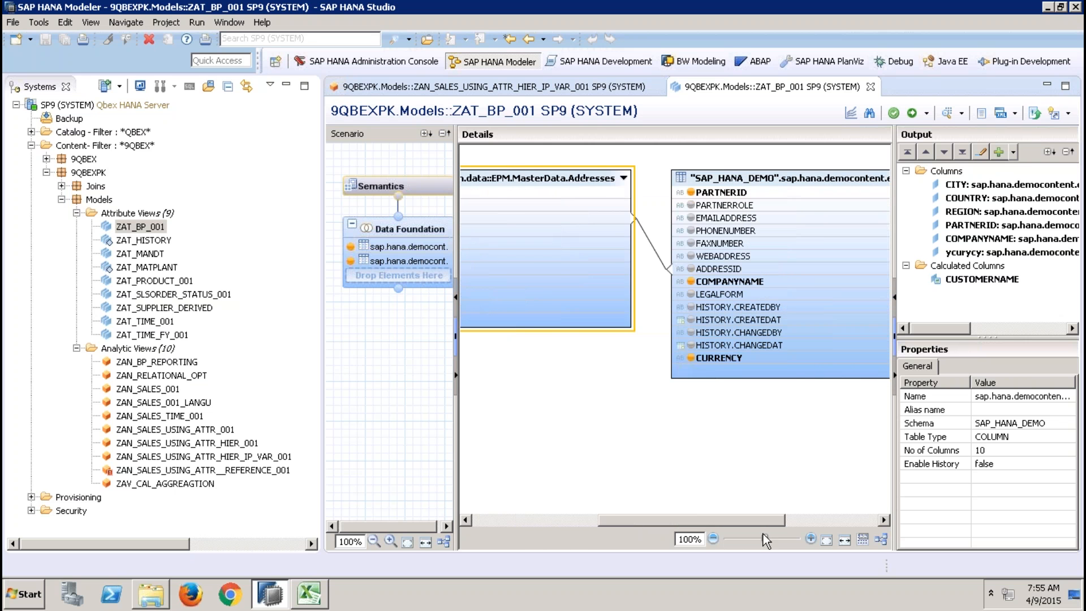
- Preview the raw data of ZAT_BP_001 and close the preview
click(946, 112)
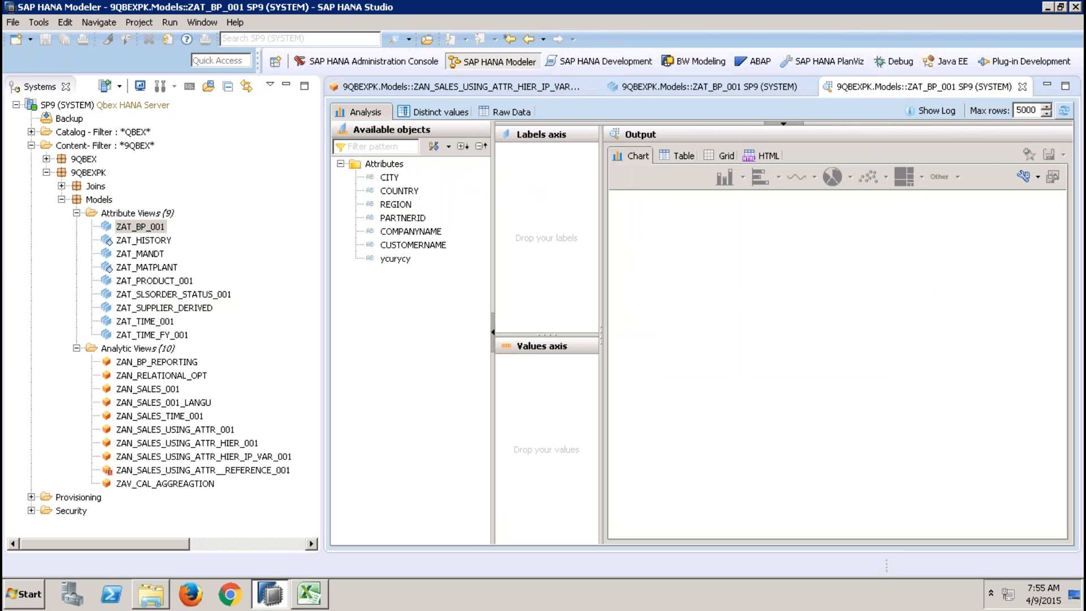
click(505, 112)
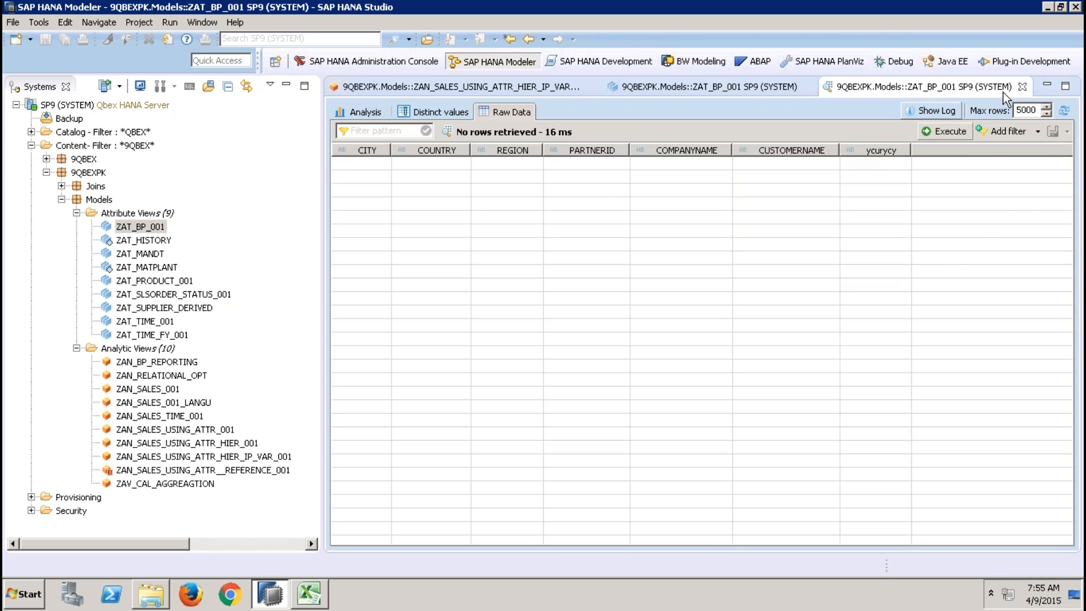
click(1022, 88)
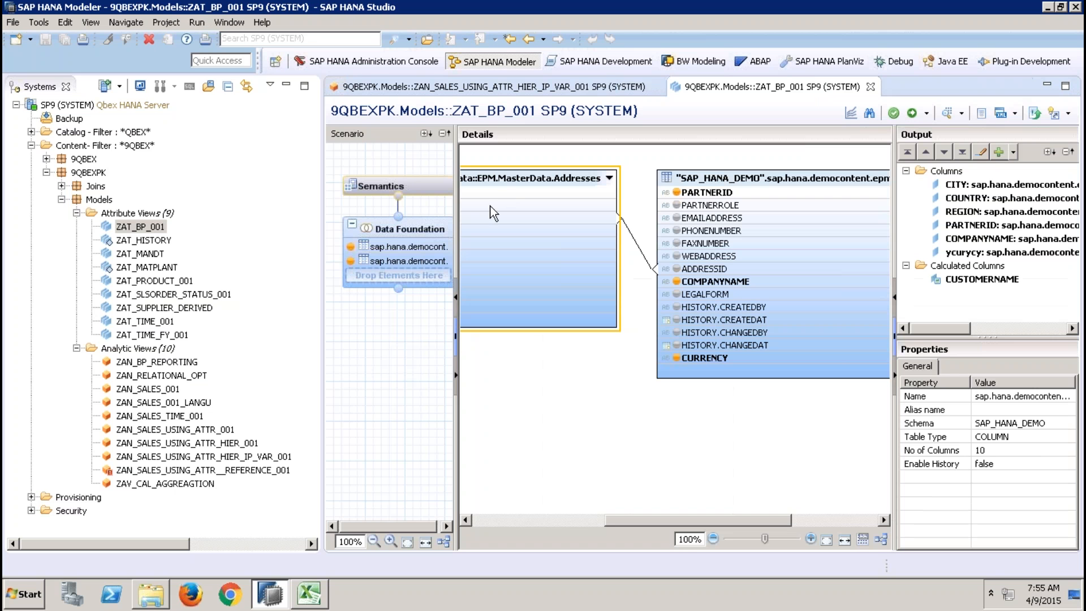
- Delete the join between the two ZAT_BP_001 tables and recreate it on ADDRESSID
click(628, 231)
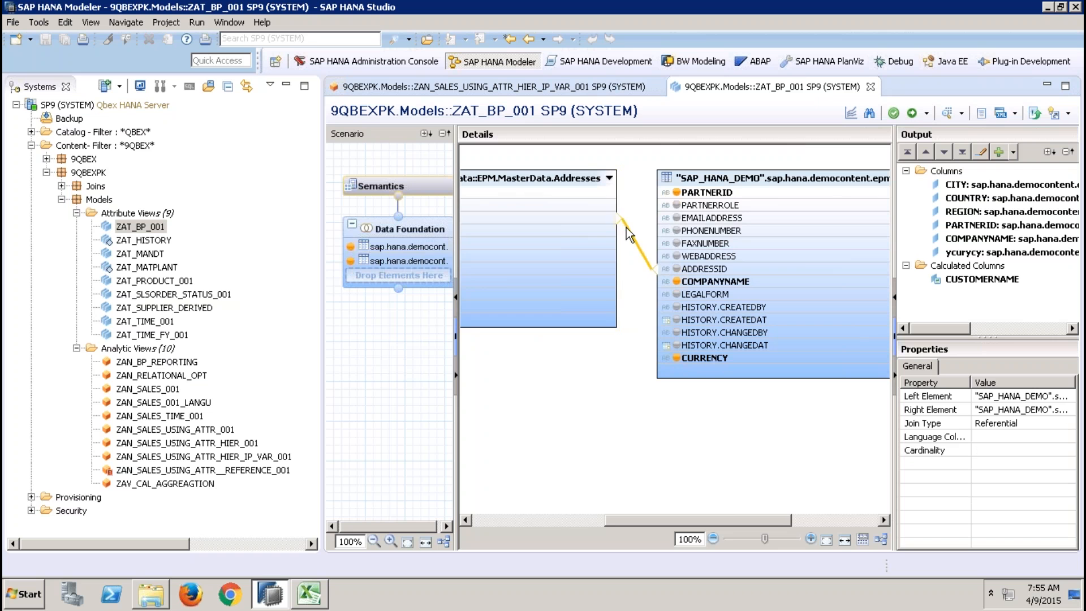
key(Delete)
click(604, 302)
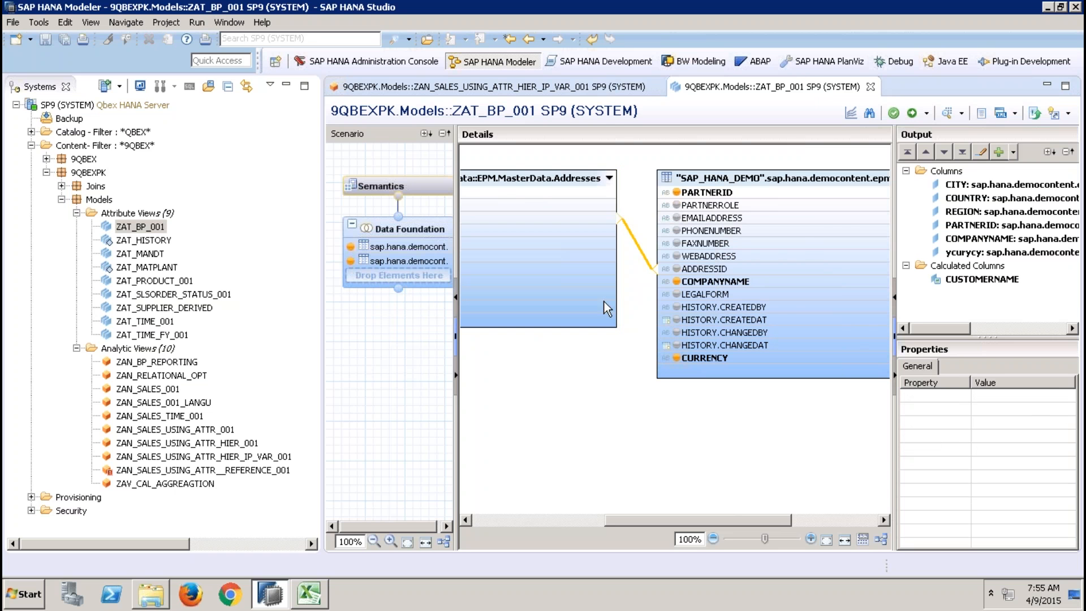
drag(643, 524, 578, 526)
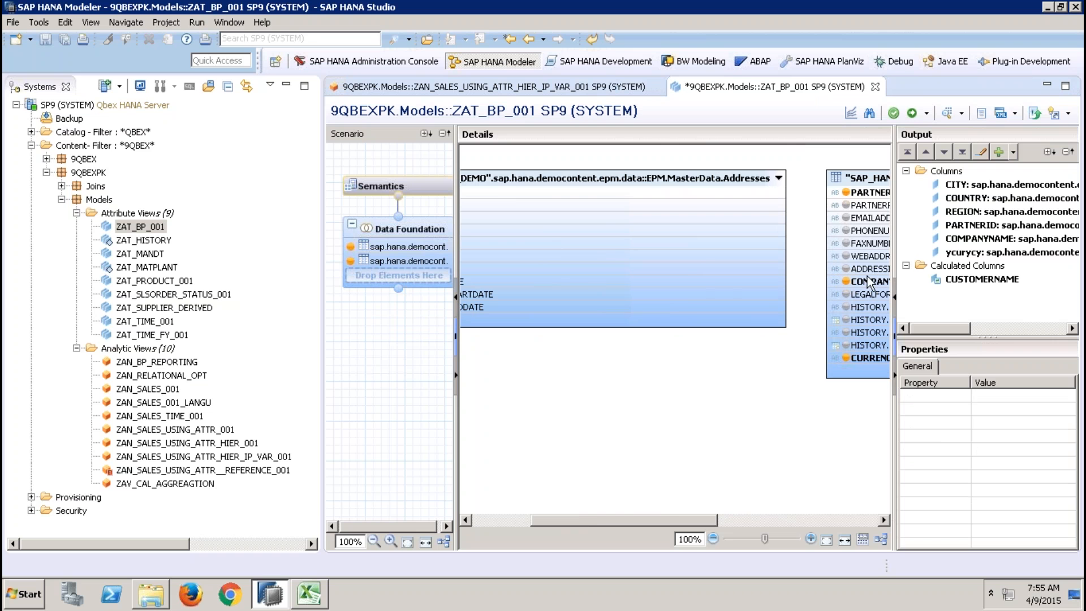
drag(863, 271, 786, 192)
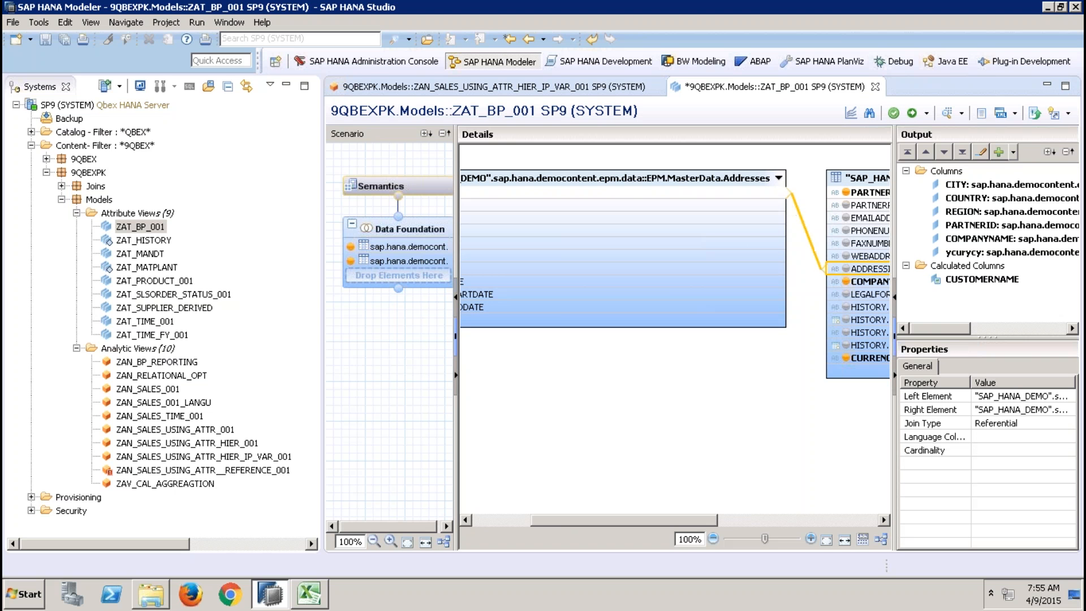
- Activate and close ZAT_BP_001, and redeploy the ZAN_SALES_USING_ATTR_HIER_IP_VAR_001 analytic view
click(912, 112)
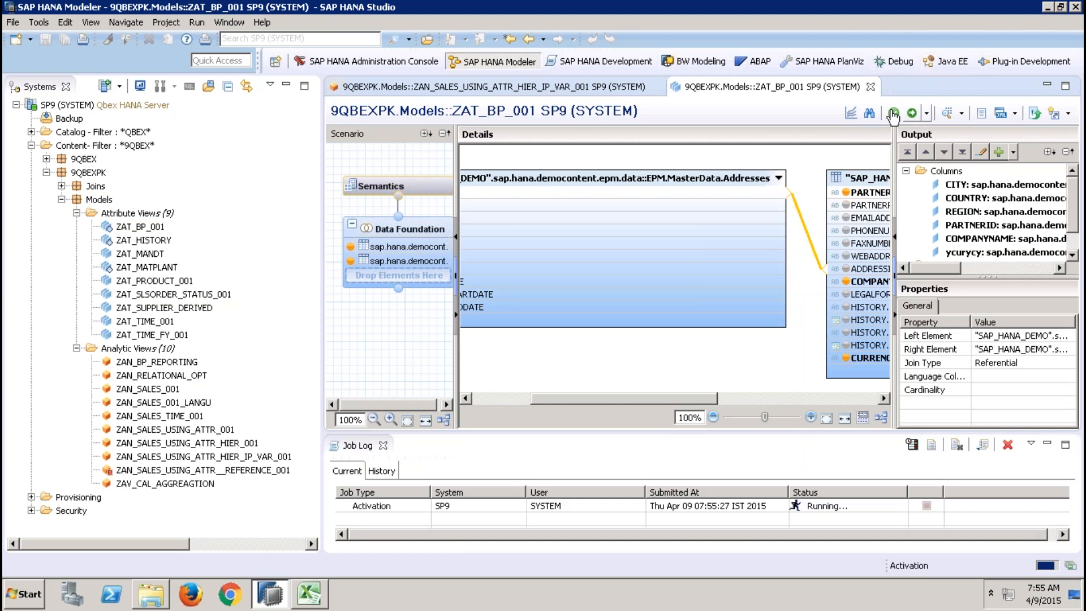
click(871, 87)
click(912, 129)
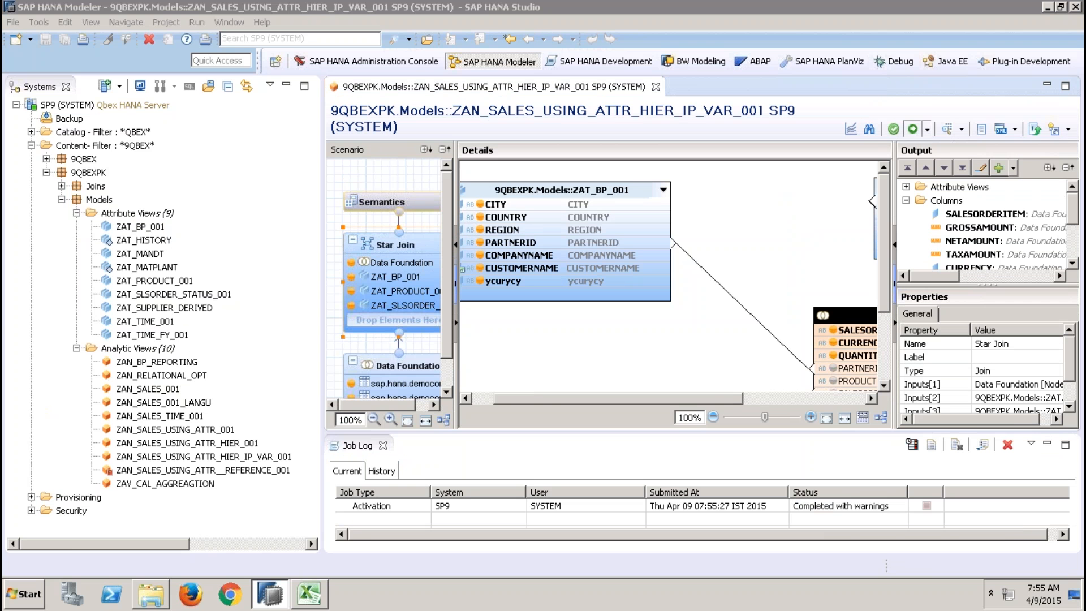
click(609, 298)
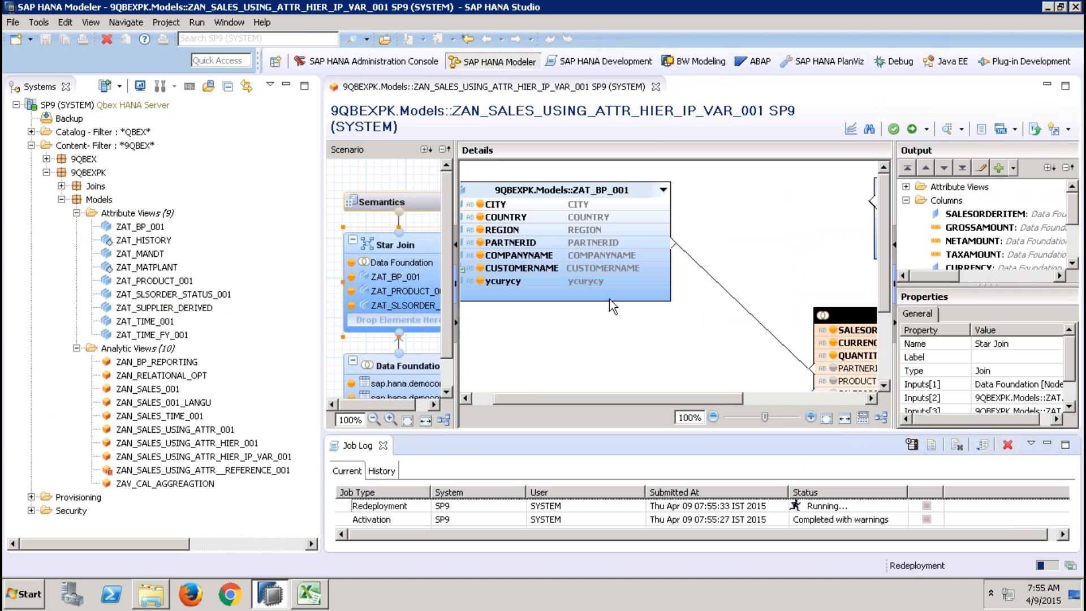
- Preview the analytic view's raw data at full width, sort it by COUNTRY and close the preview
click(946, 131)
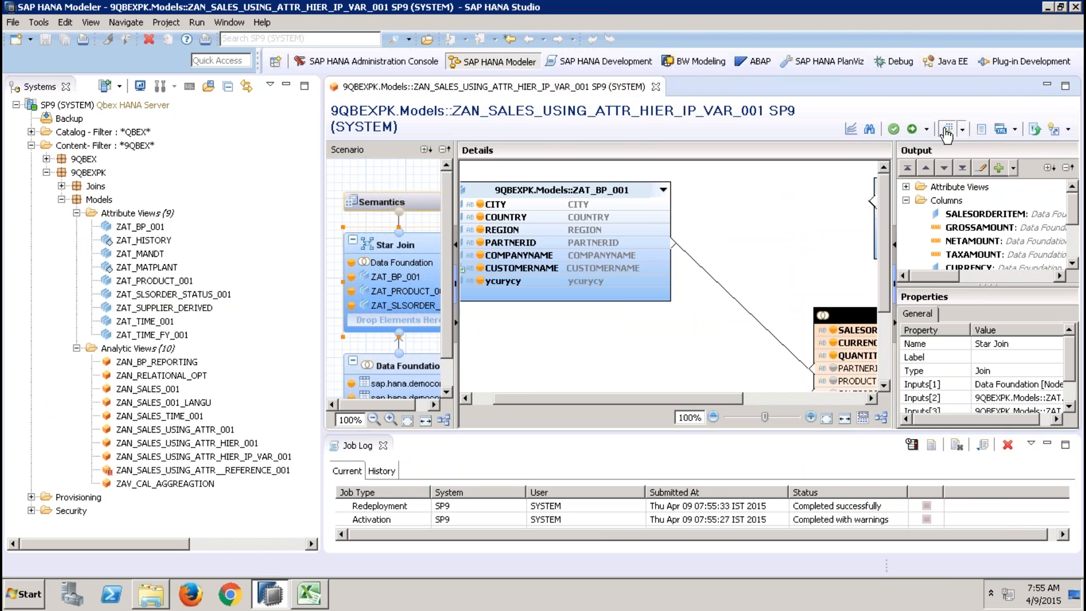
click(511, 110)
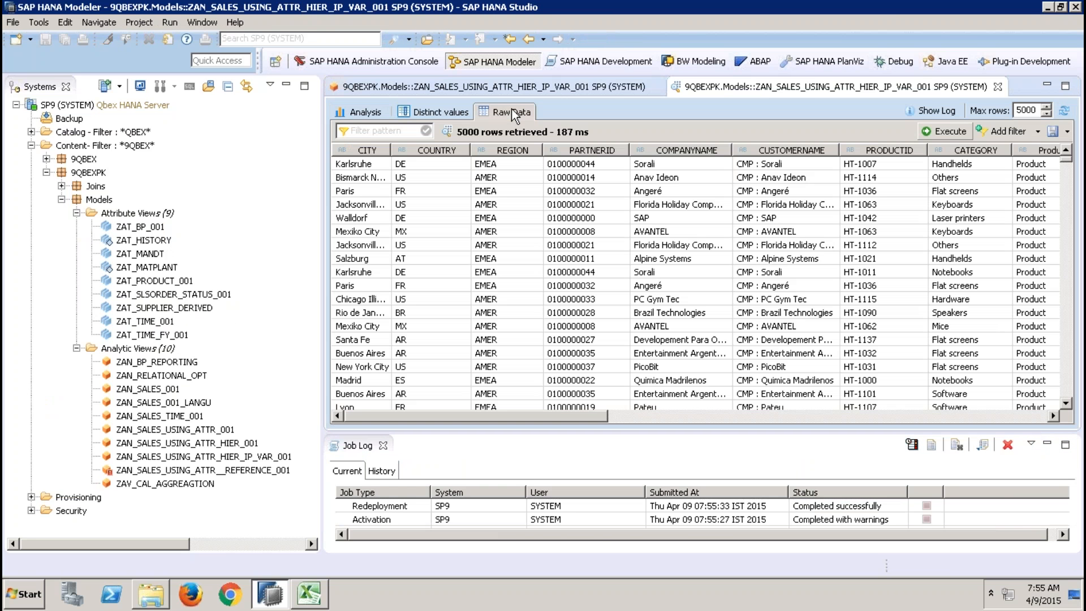
click(285, 107)
click(287, 86)
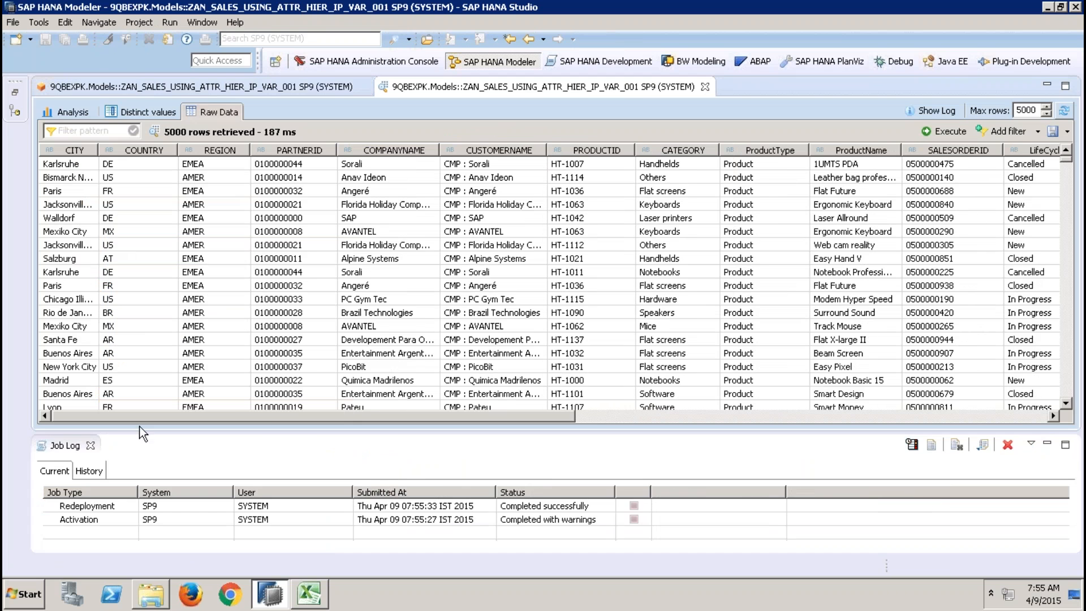
click(91, 445)
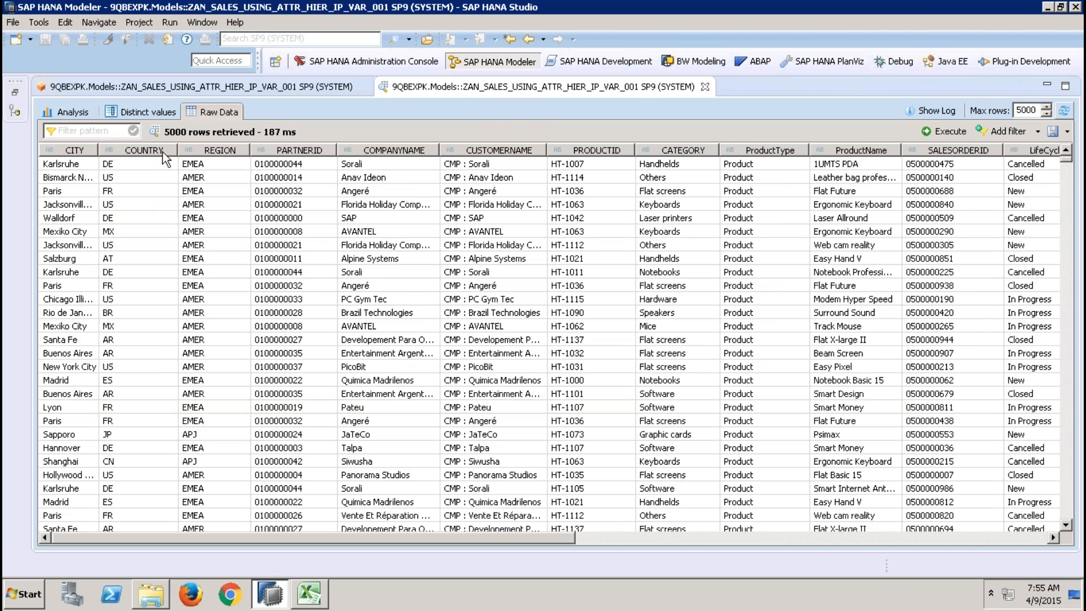
click(148, 150)
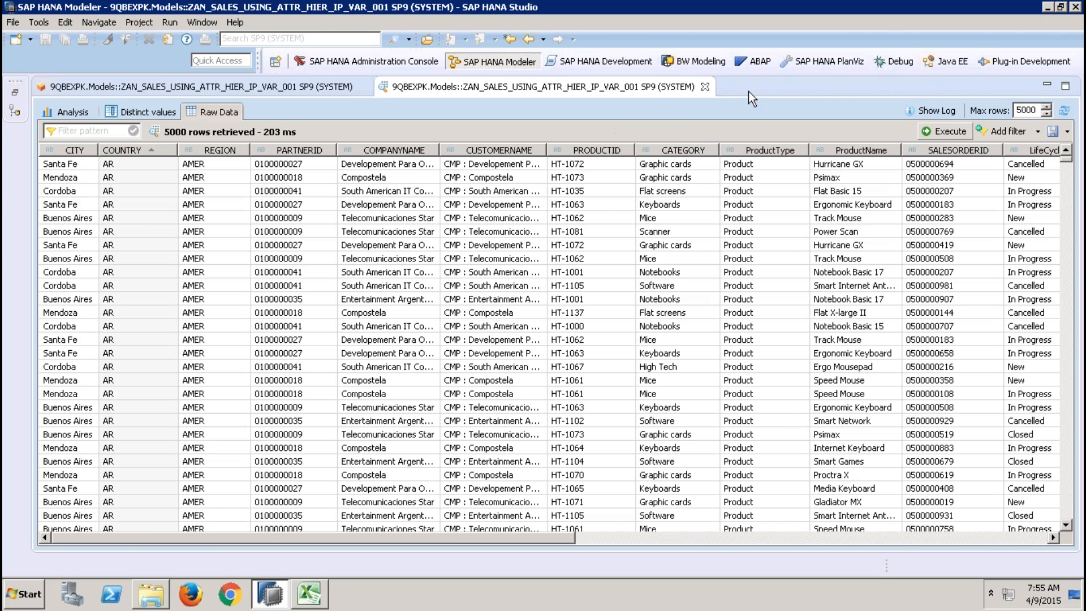
click(705, 87)
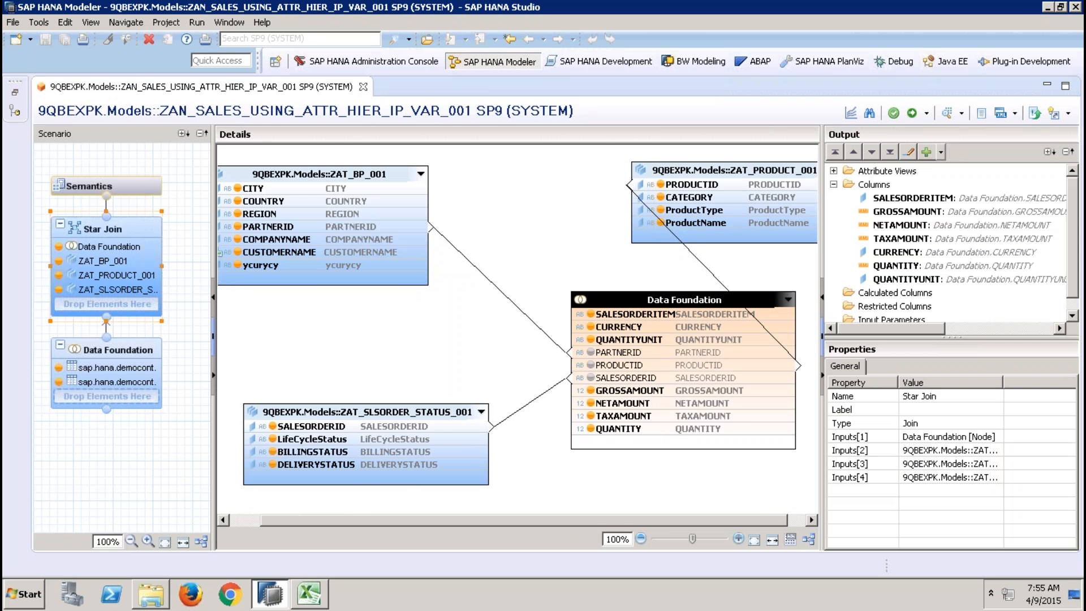
- Create a single-value variable VAR_COUNTRY on the shared COUNTRY column in the semantics and activate the analytic view
click(150, 190)
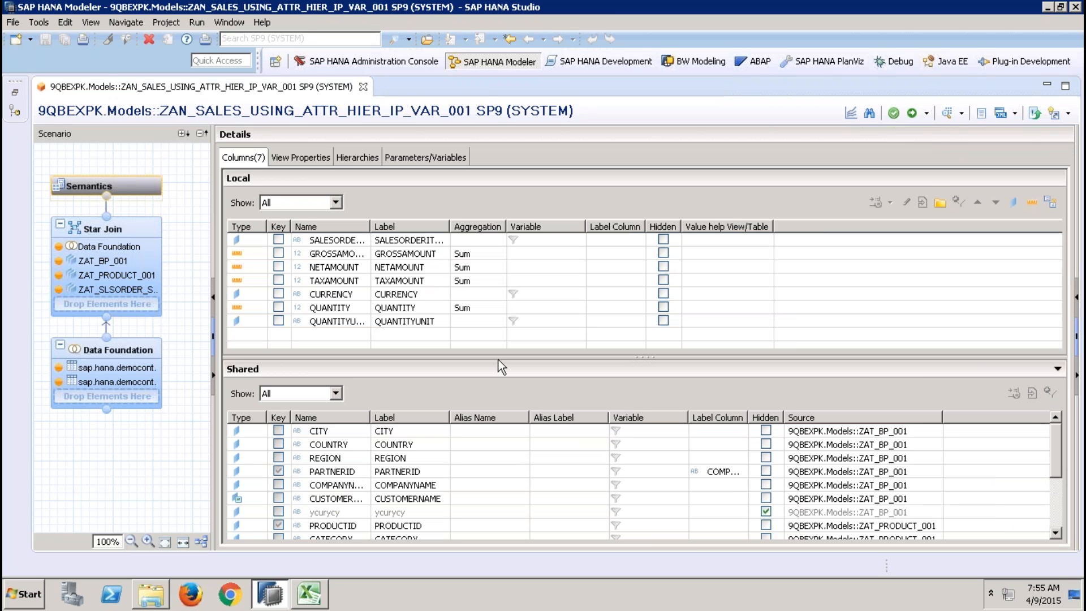
click(353, 445)
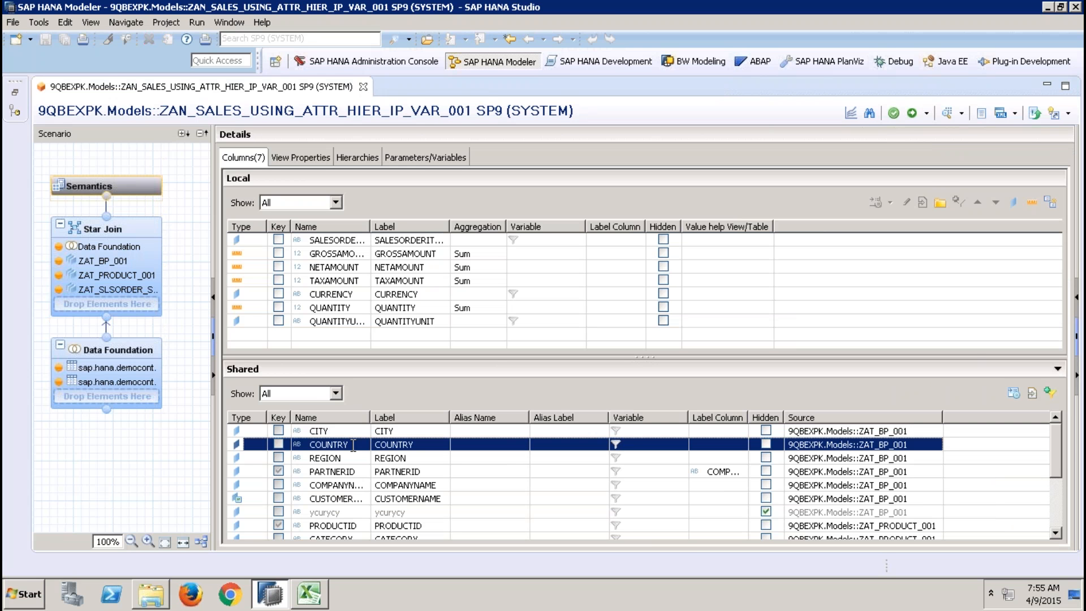
click(1052, 389)
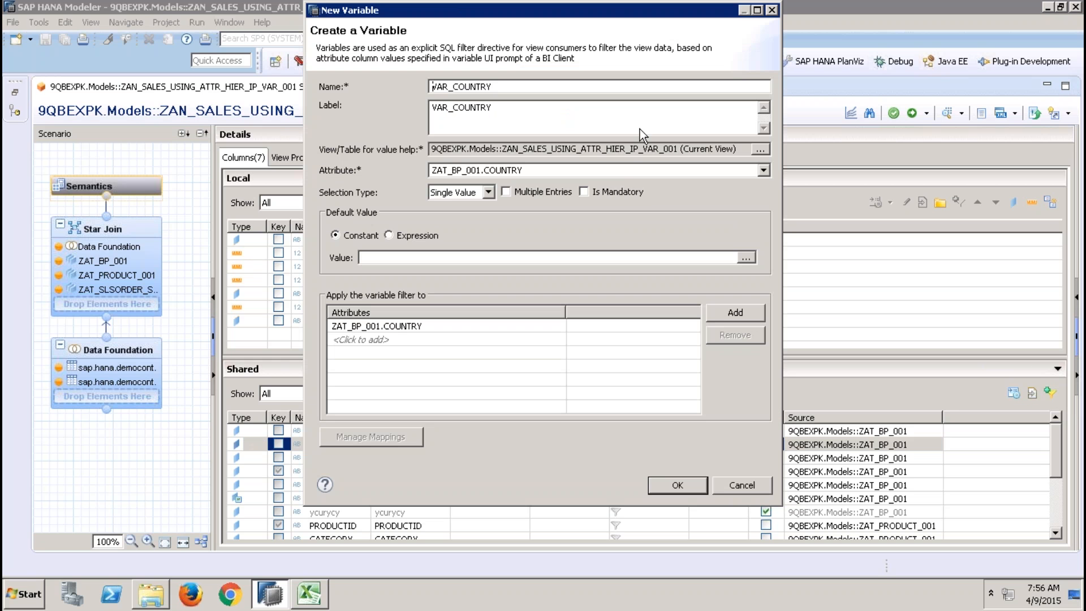
drag(514, 88, 392, 87)
drag(517, 103, 398, 111)
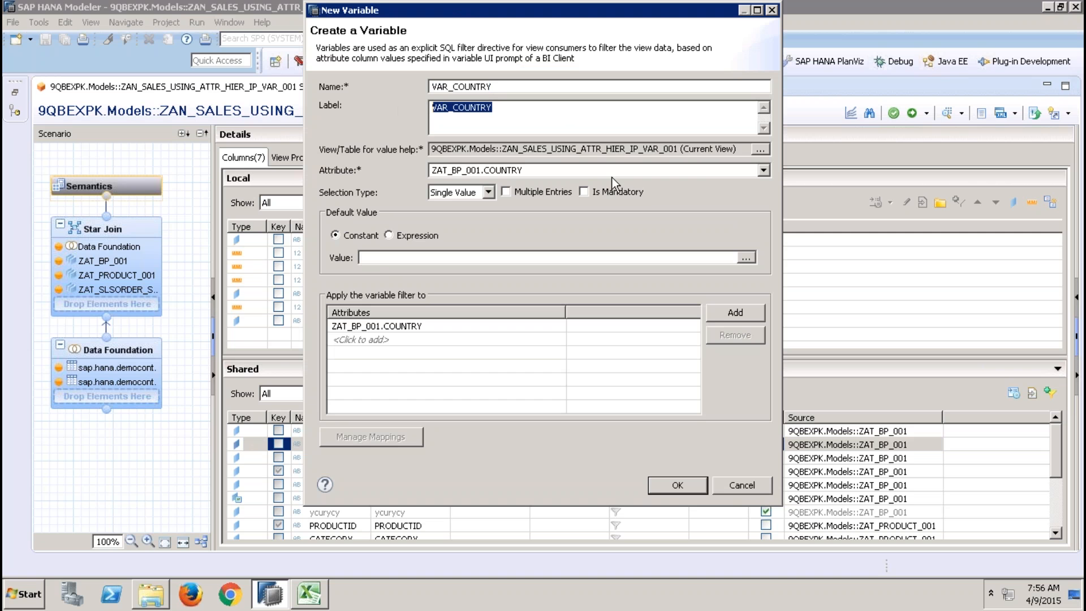
click(658, 483)
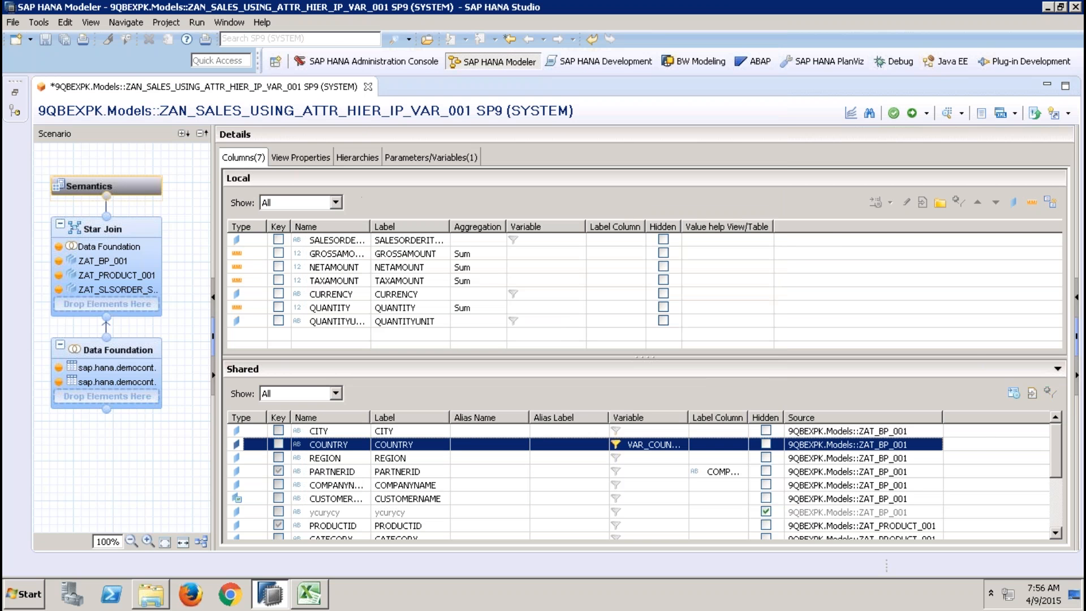
click(911, 113)
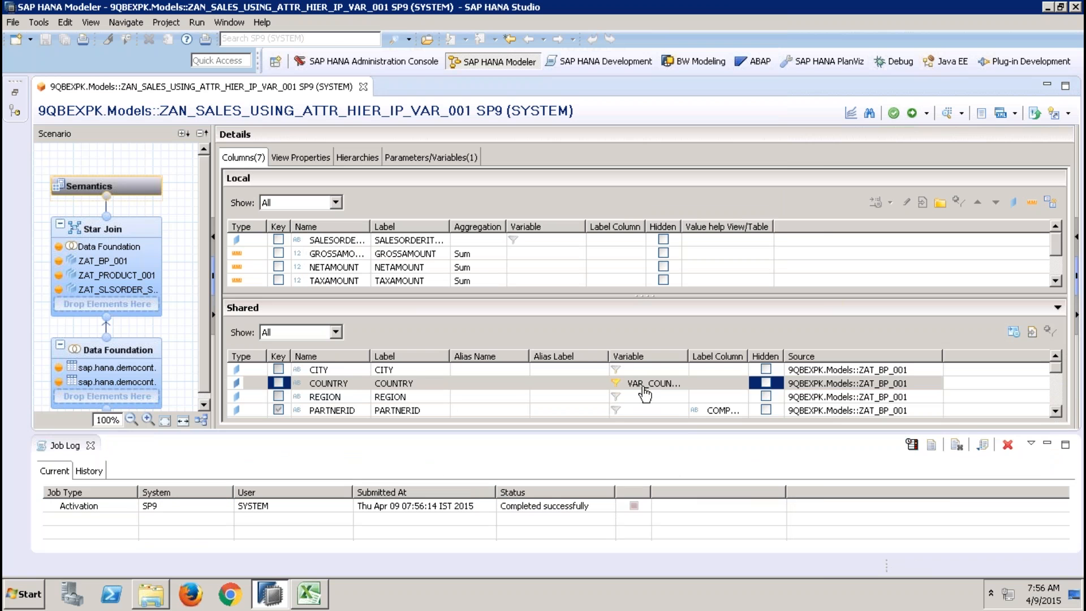
- Preview the view's raw data with VAR_COUNTRY equal to DE, dismiss the job log and close the preview
click(948, 113)
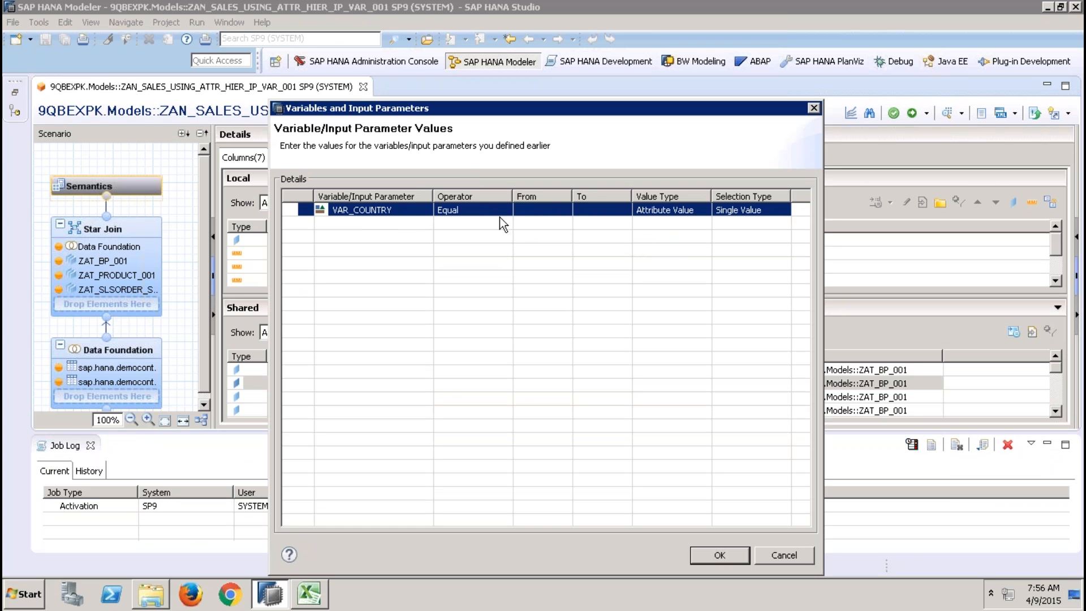
click(543, 210)
click(567, 210)
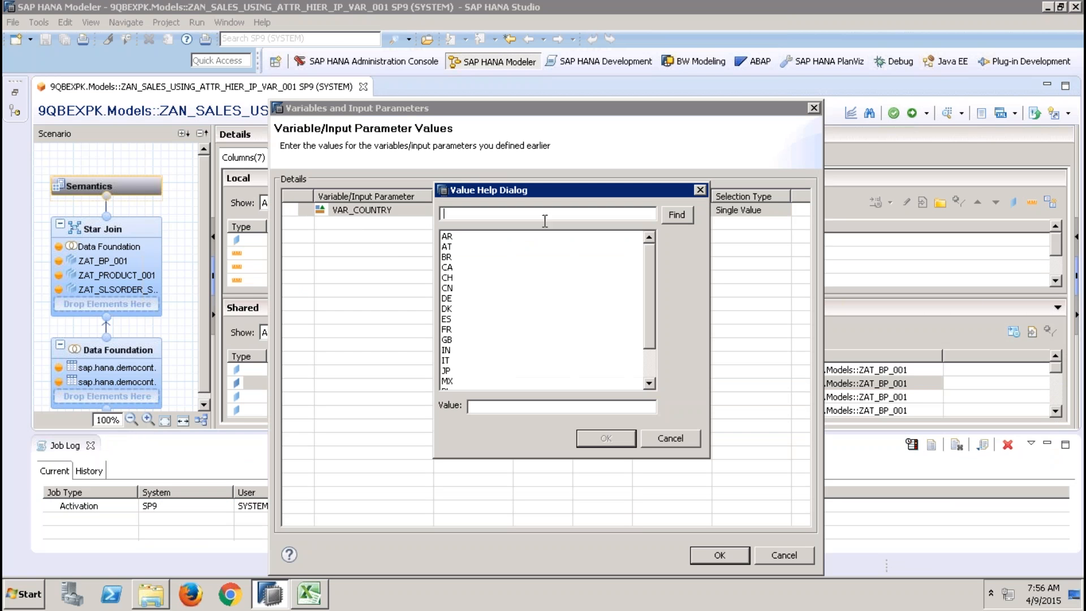
double_click(451, 300)
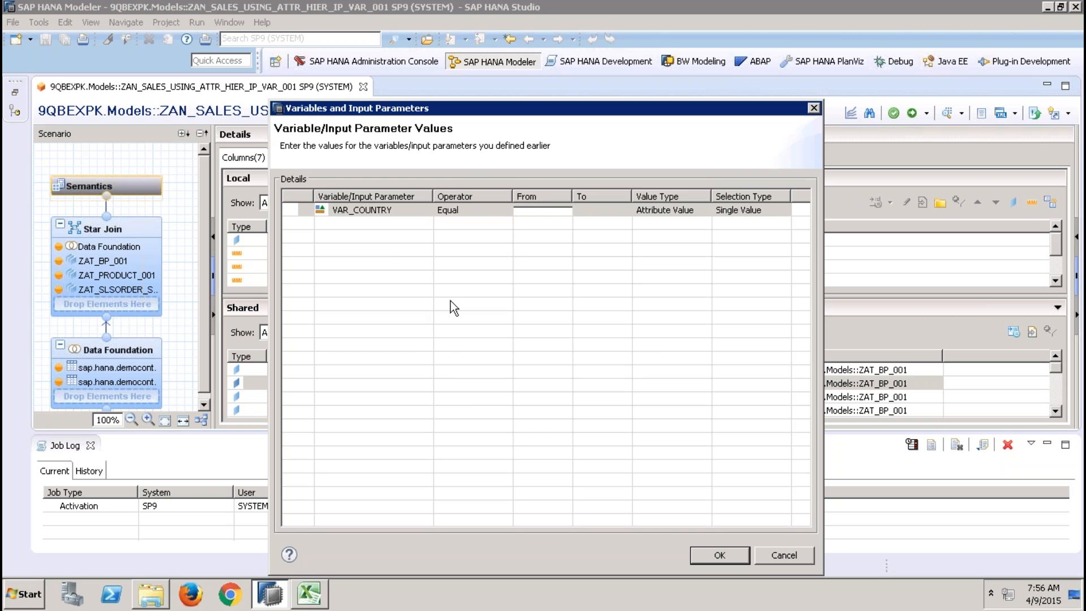
click(719, 556)
click(237, 113)
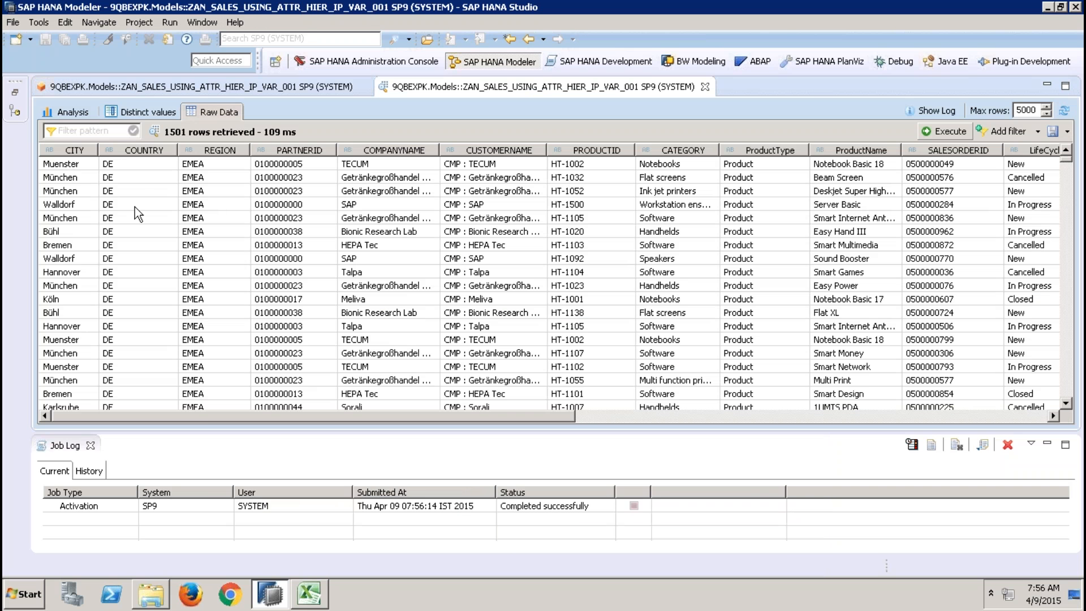
click(90, 446)
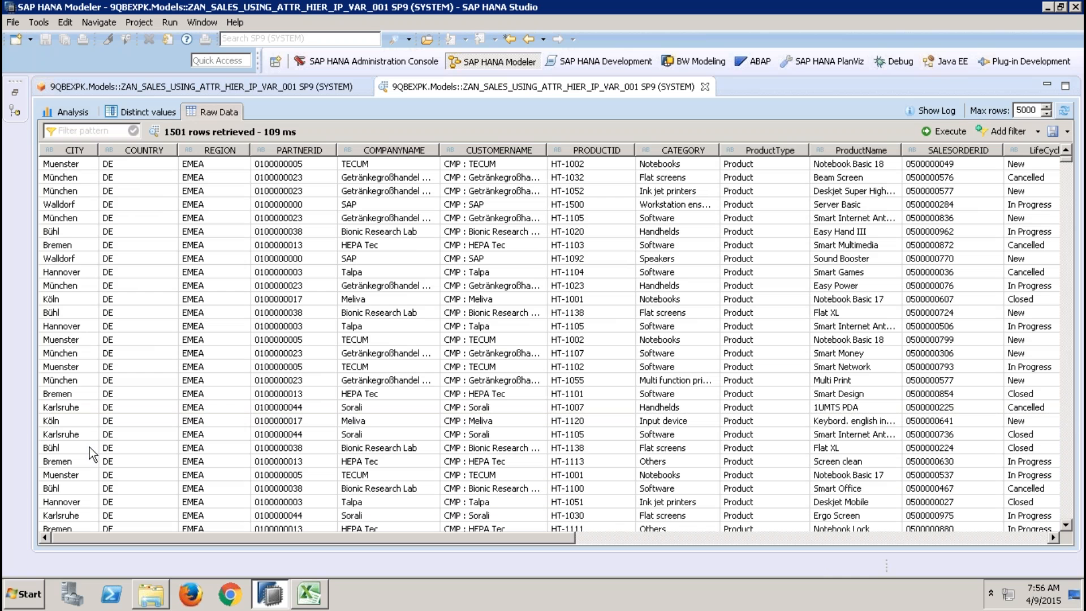
click(706, 86)
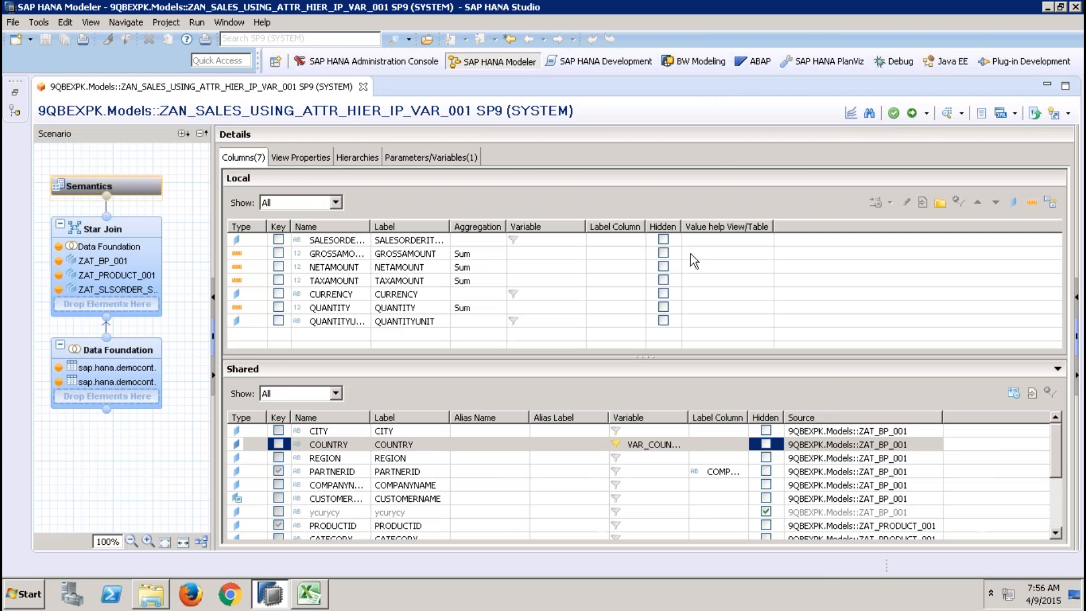
- Unassign VAR_COUNTRY from the COUNTRY column and delete the variable from the analytic view
click(662, 447)
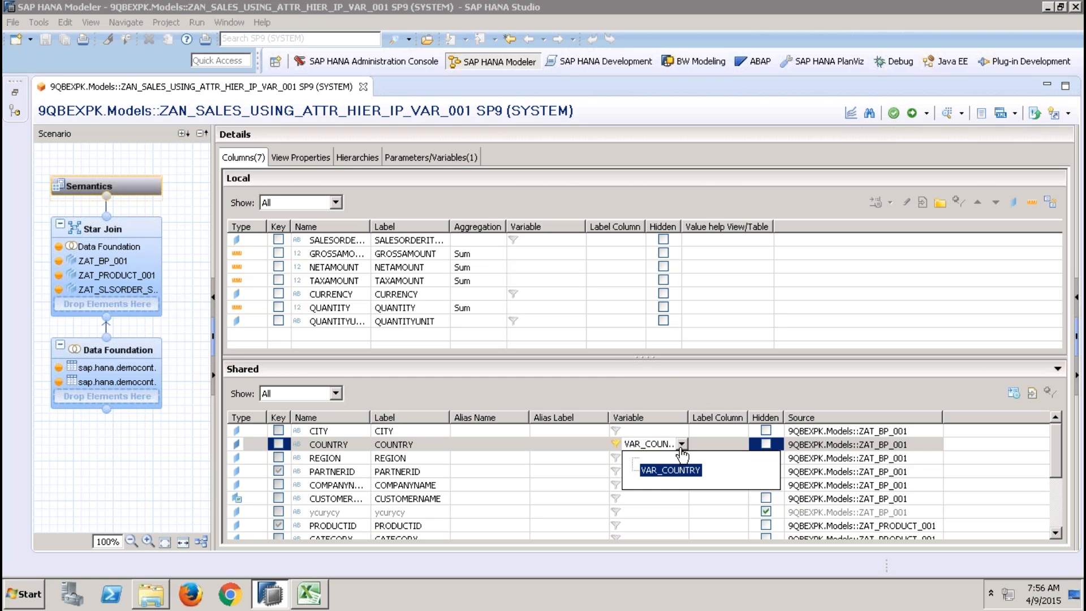
click(671, 470)
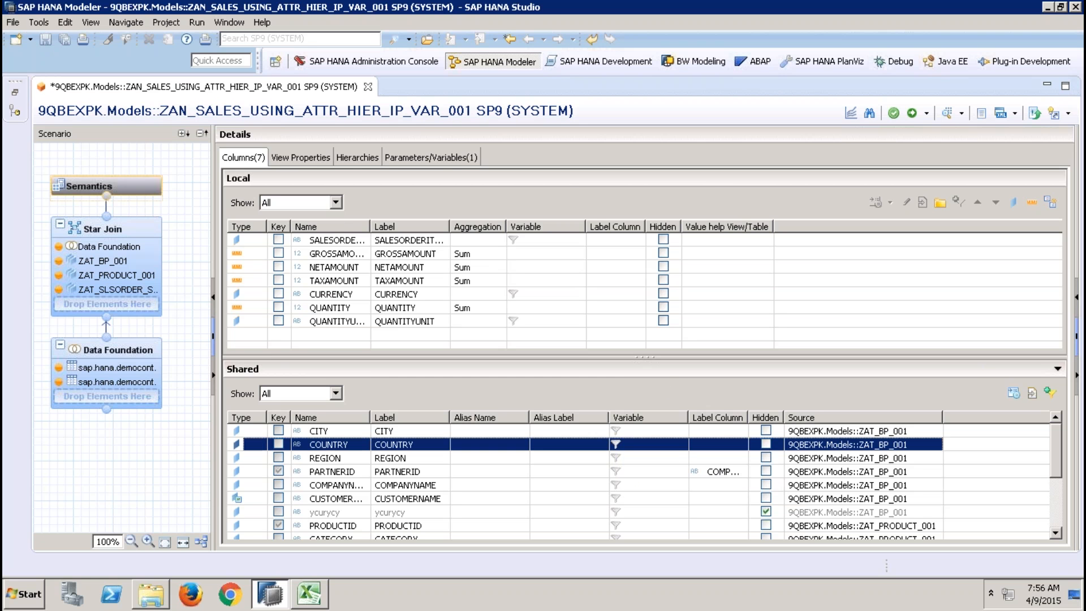
click(457, 158)
click(405, 214)
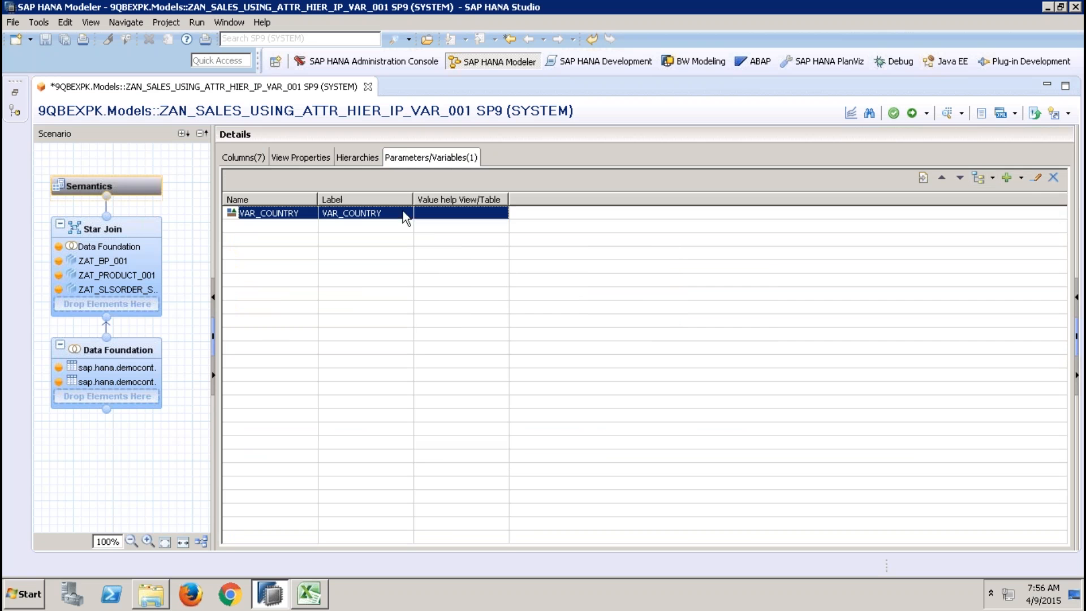
click(1053, 177)
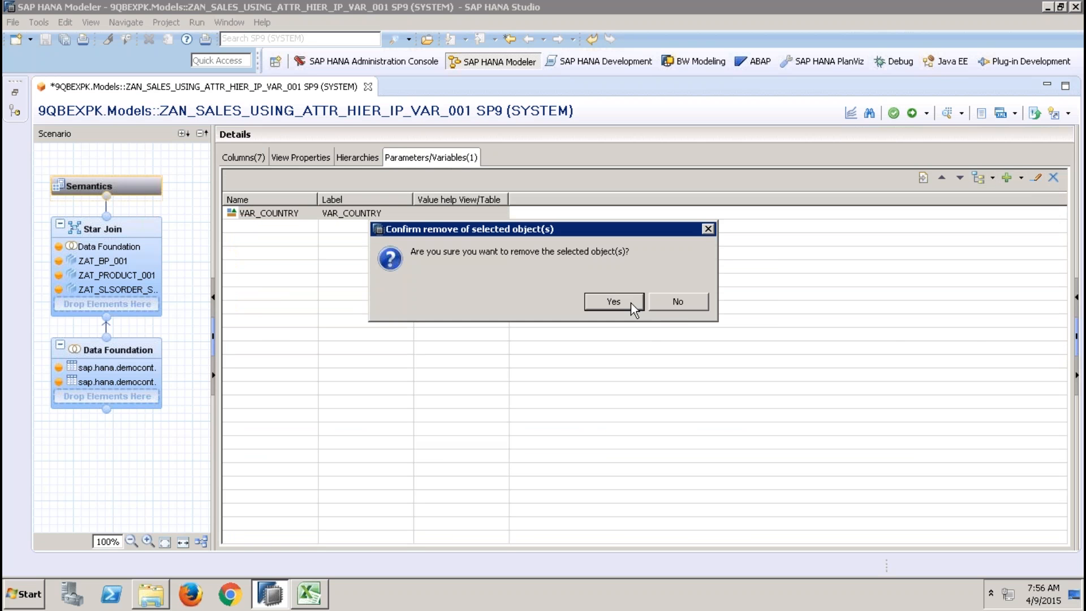
click(631, 305)
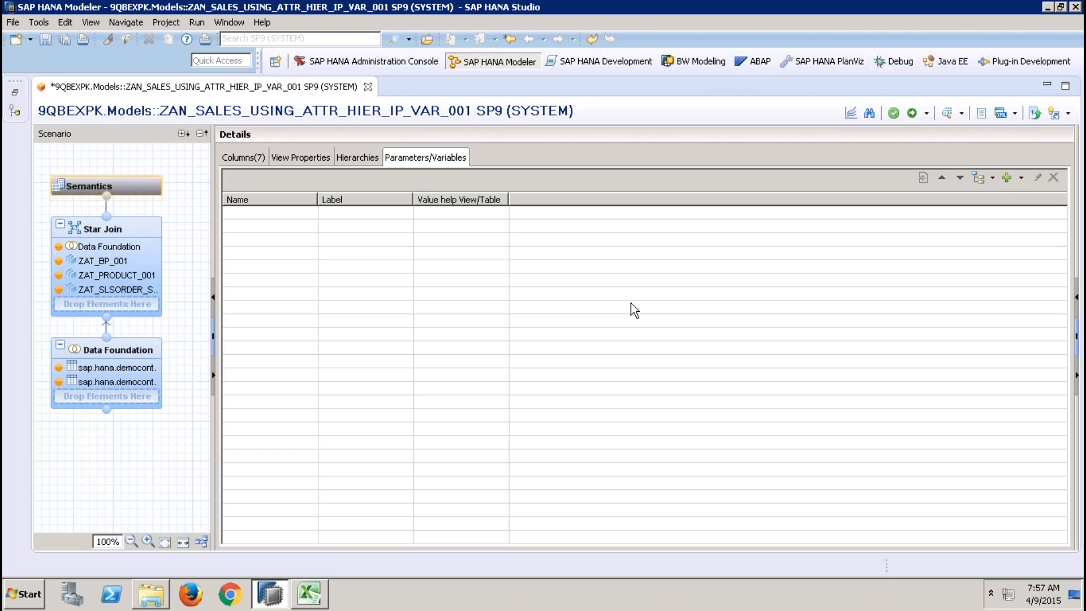
- Launch Information Design Tool from the SAP BusinessObjects BI platform 4 client tools
click(22, 594)
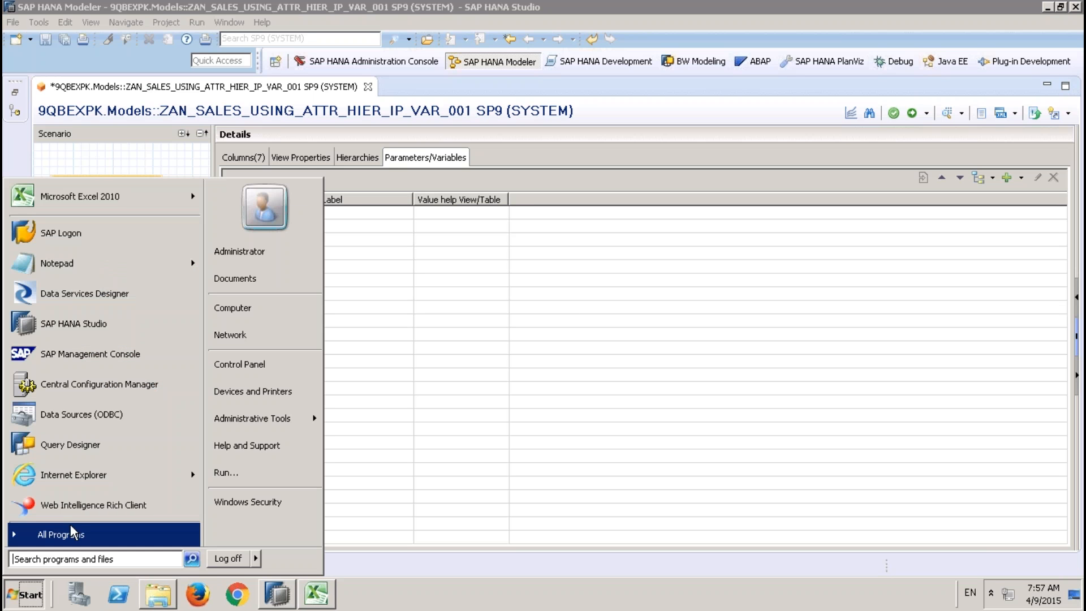
click(70, 526)
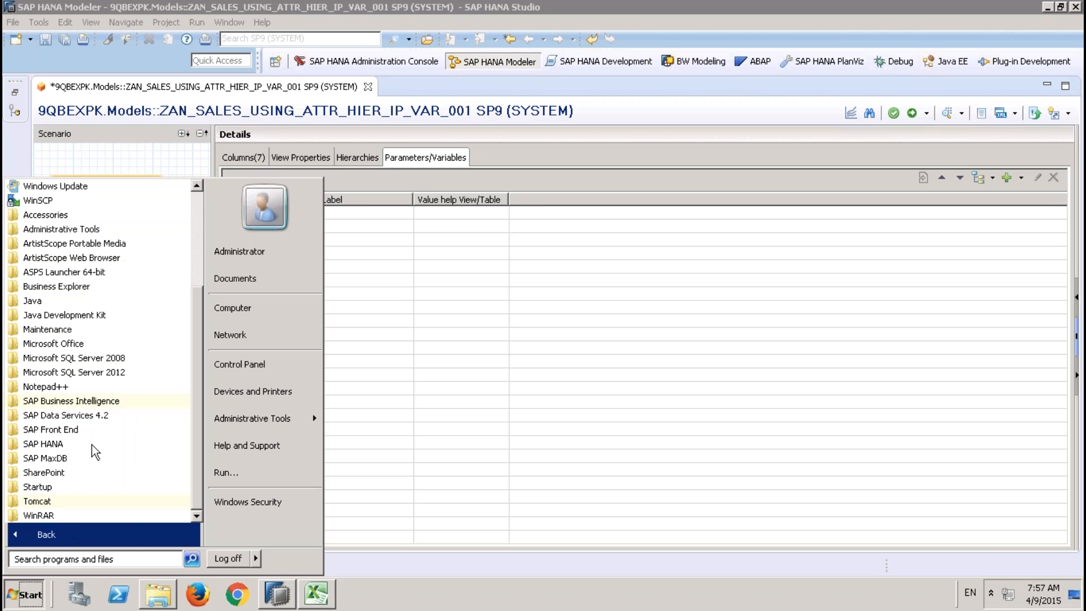
click(94, 399)
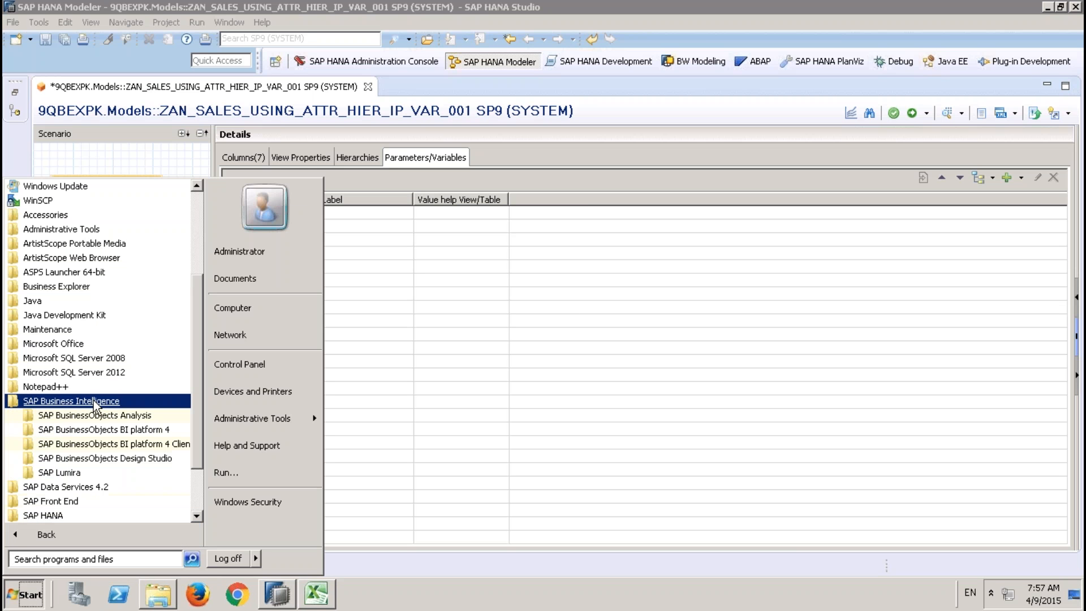
click(129, 444)
click(114, 428)
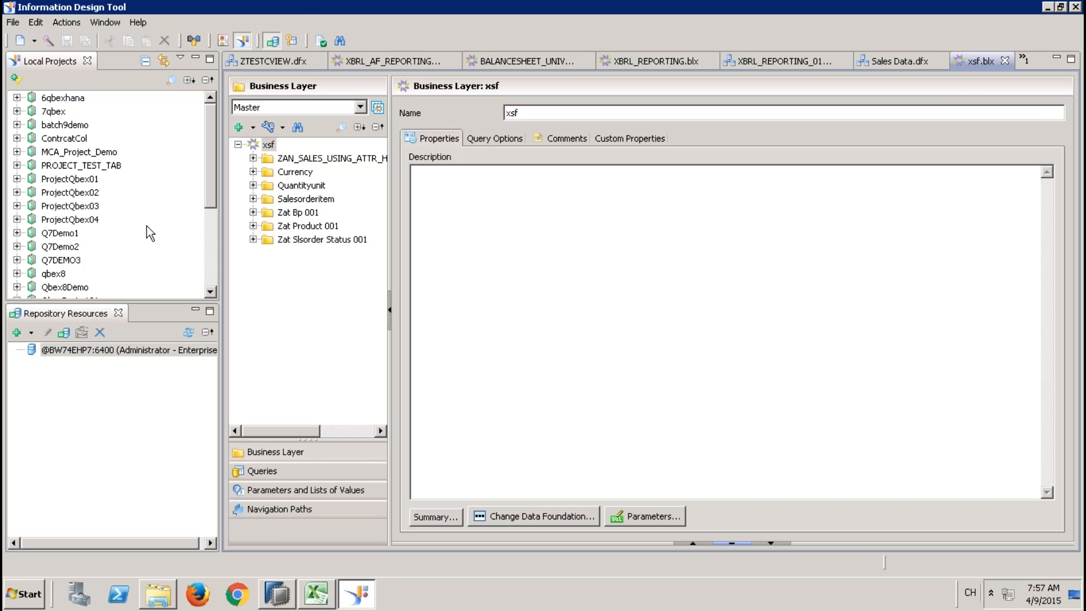
- Start a new SAP HANA business layer in project Q7Demo1, naming it aBNnBDN and its data foundation BNMBNB
right_click(68, 238)
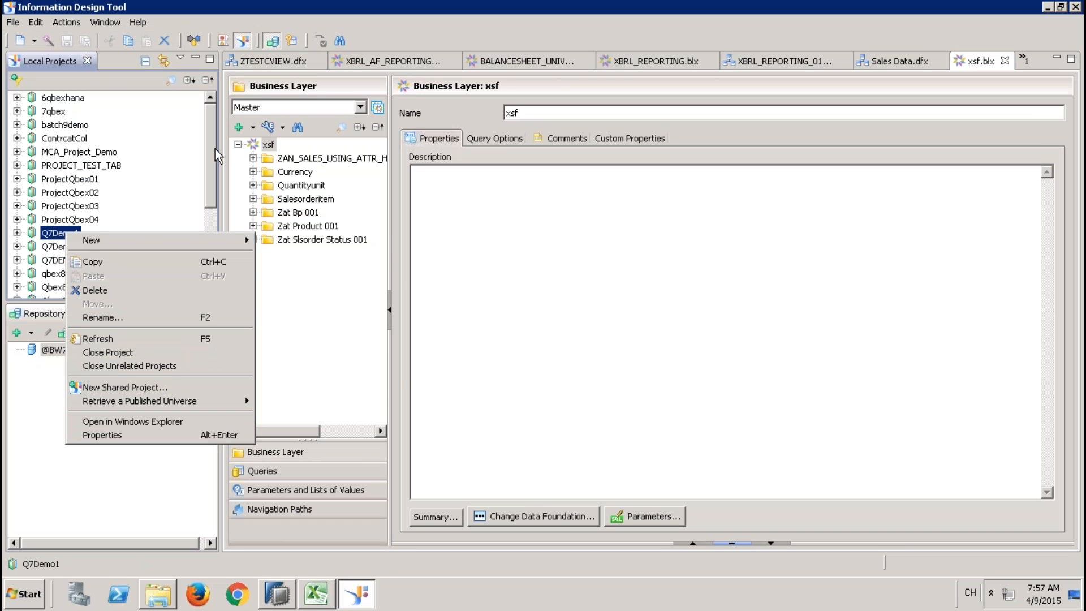
mouse_move(211, 239)
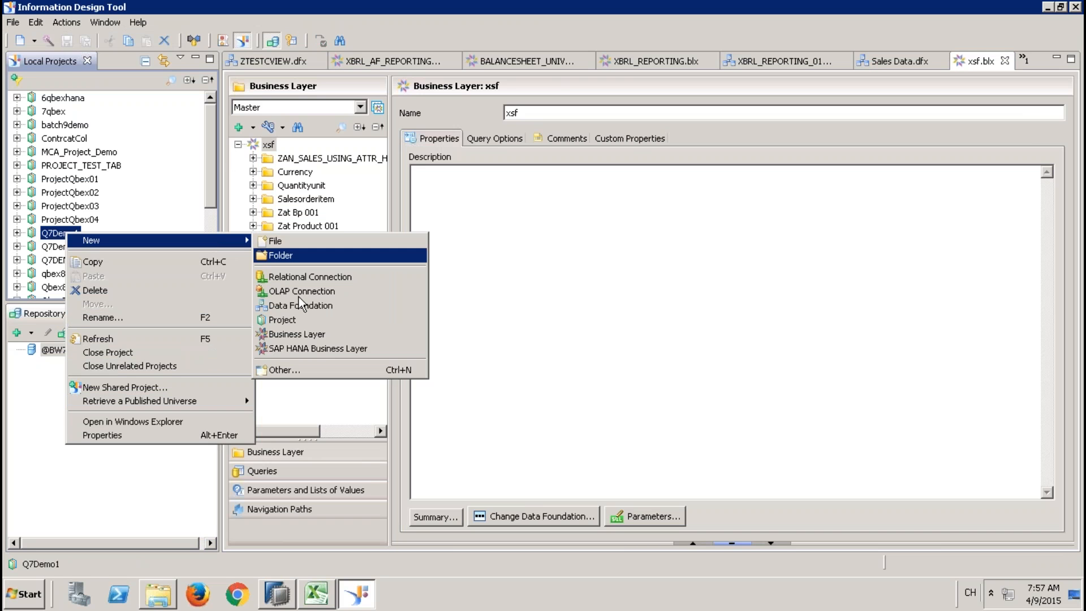
click(331, 351)
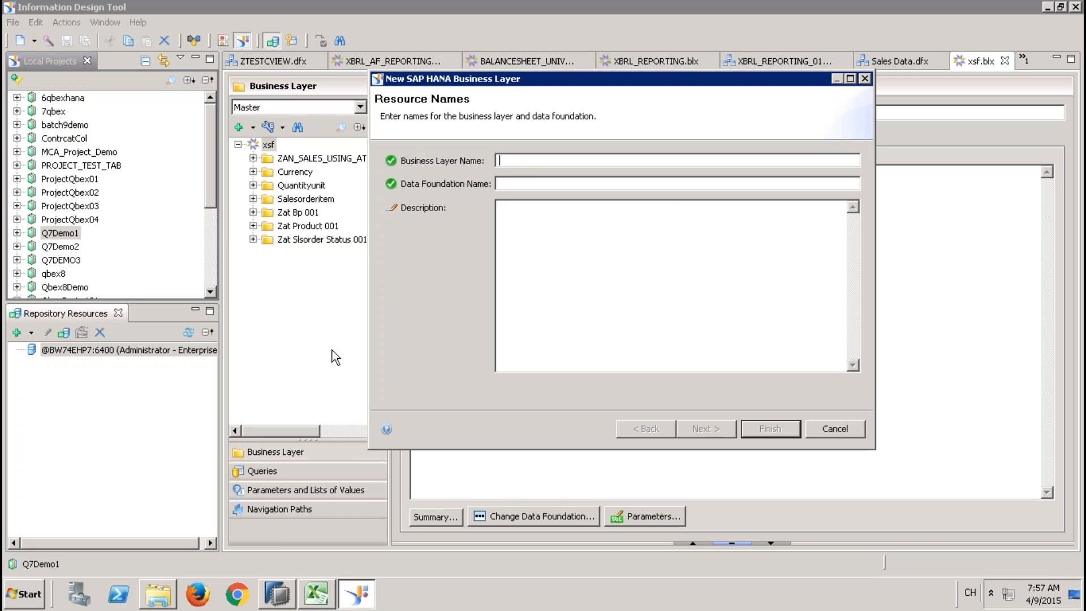
text(aBNnBDN)
key(Tab)
text(B )
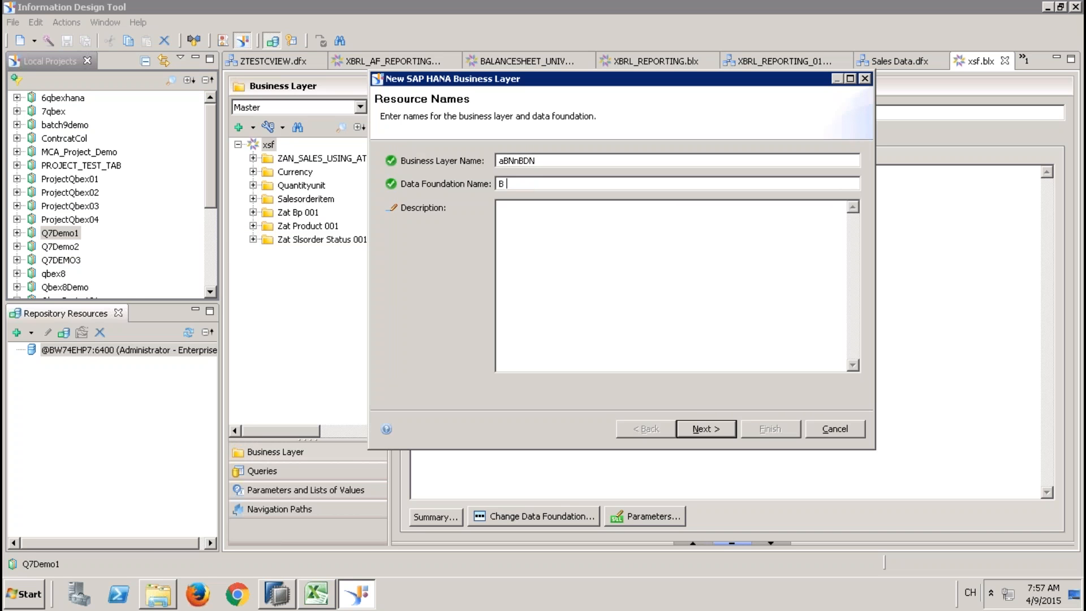
text(JKHBJKB)
key(BackSpace)
key(BackSpace)
key(BackSpace)
key(BackSpace)
key(BackSpace)
key(BackSpace)
key(BackSpace)
key(BackSpace)
text(NMBNB)
click(715, 429)
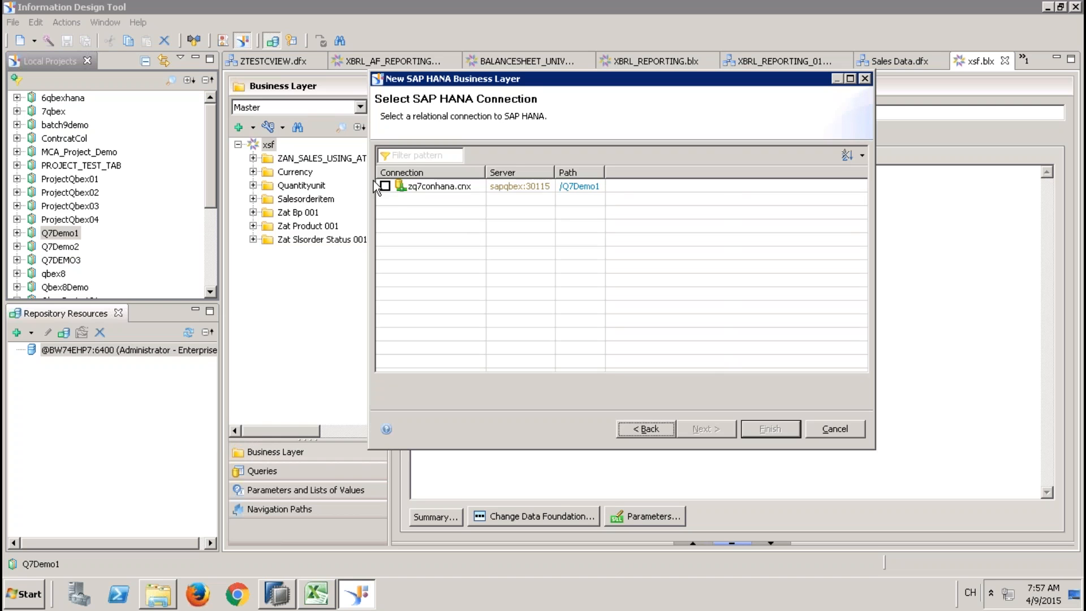
- Use the zq7conhana.cnx connection for the new business layer and continue to the information models
click(380, 190)
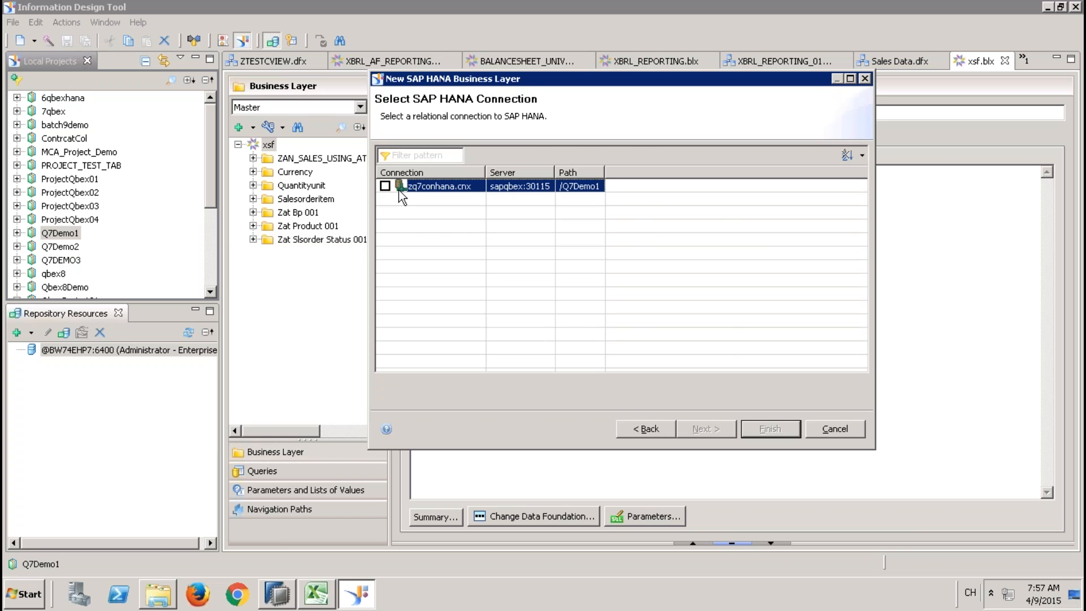
click(387, 188)
click(711, 428)
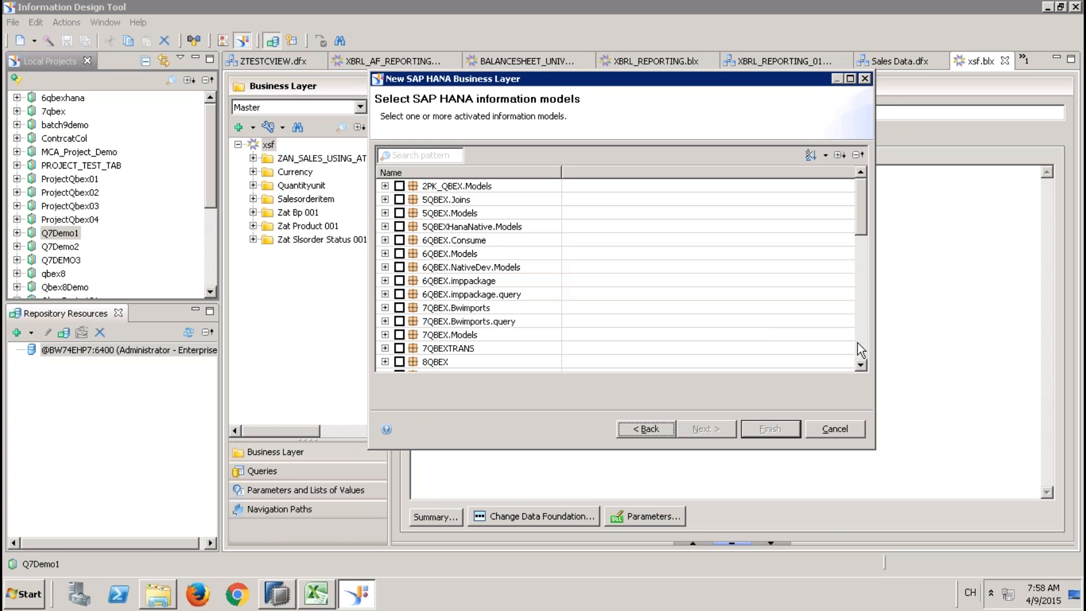
- Select ZAN_SALES_USING_ATTR_HIER_IP_VAR_001 from the 9QBEXPK.Models package as the information model and finish creating the business layer
click(857, 342)
click(385, 240)
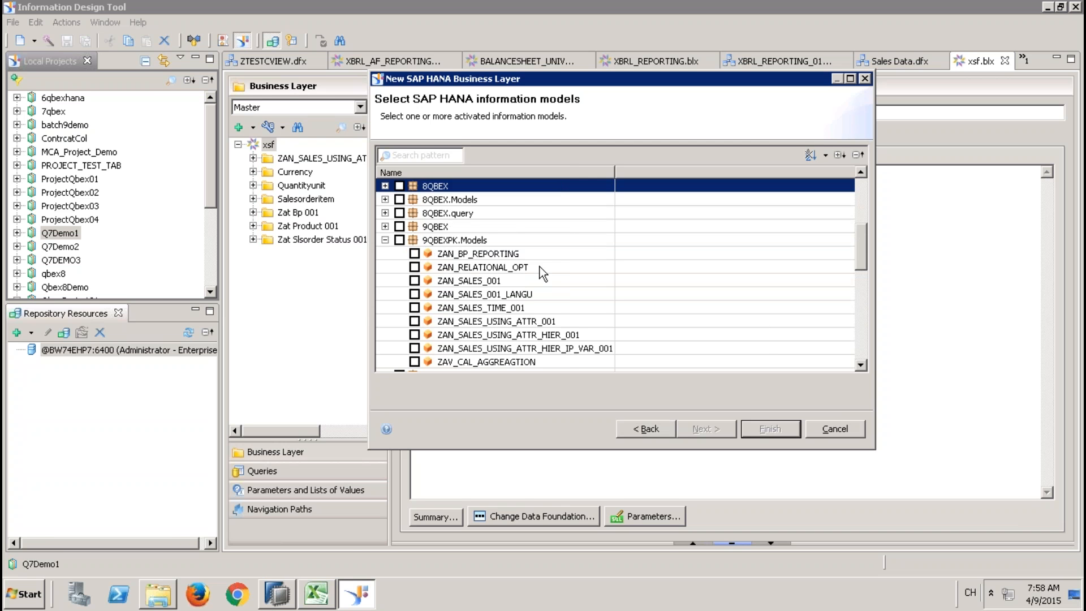
click(277, 594)
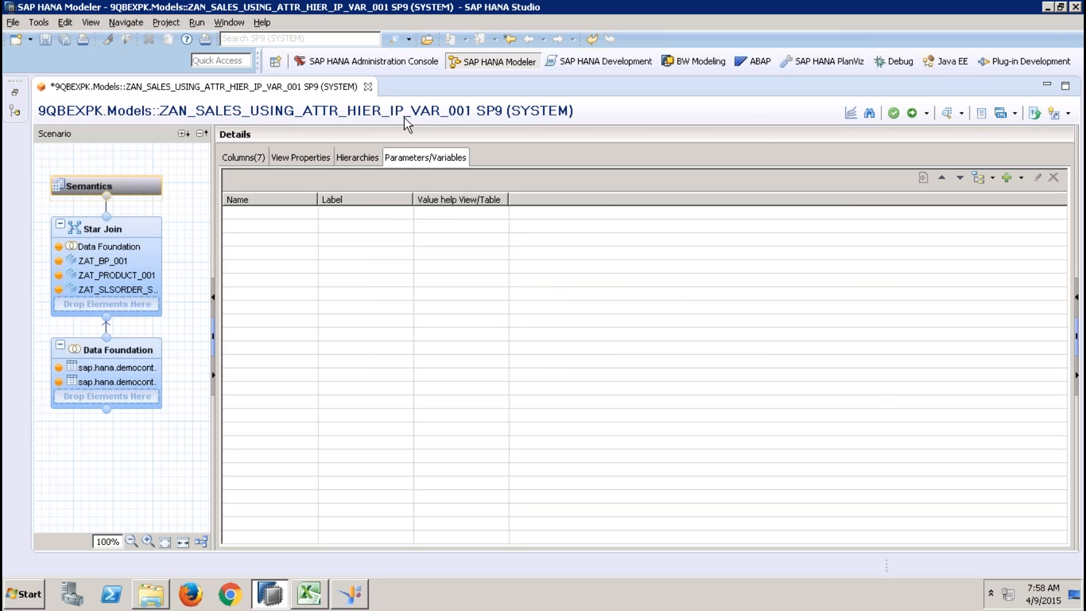
key(alt+Tab)
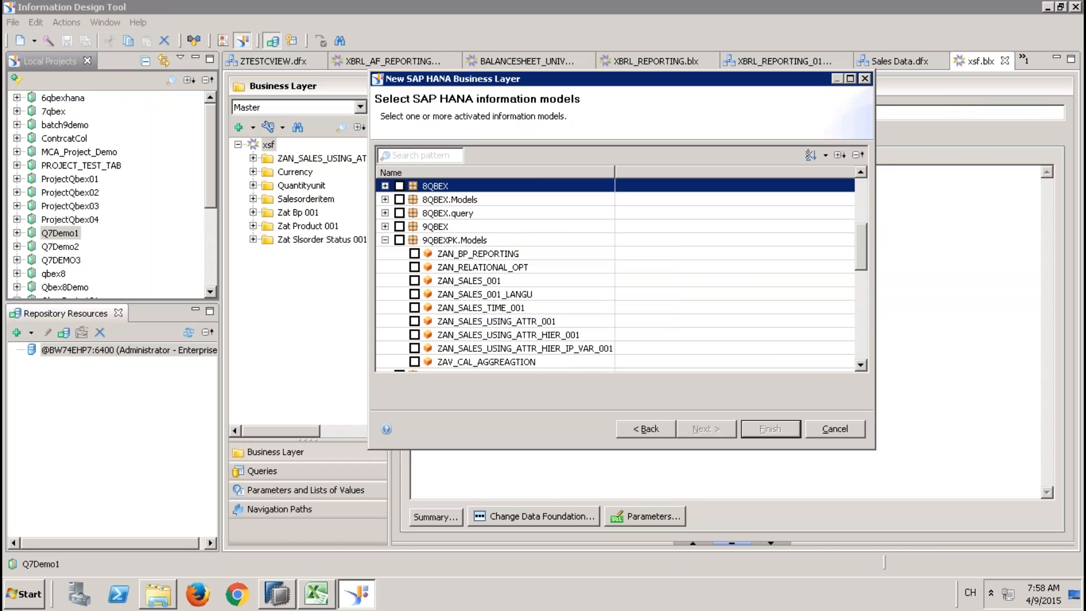
click(590, 354)
click(415, 348)
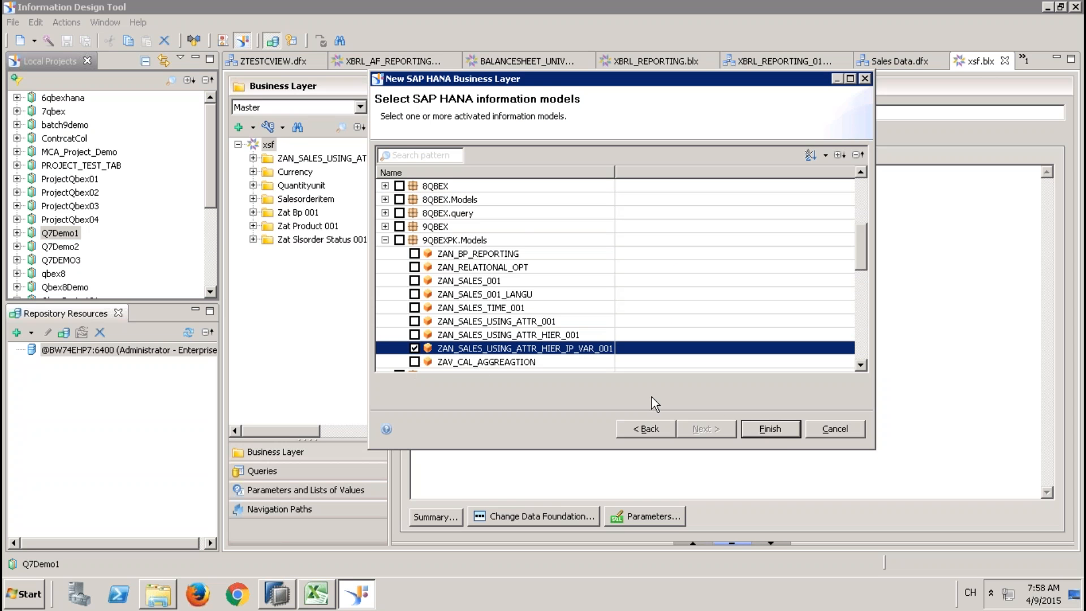
click(790, 434)
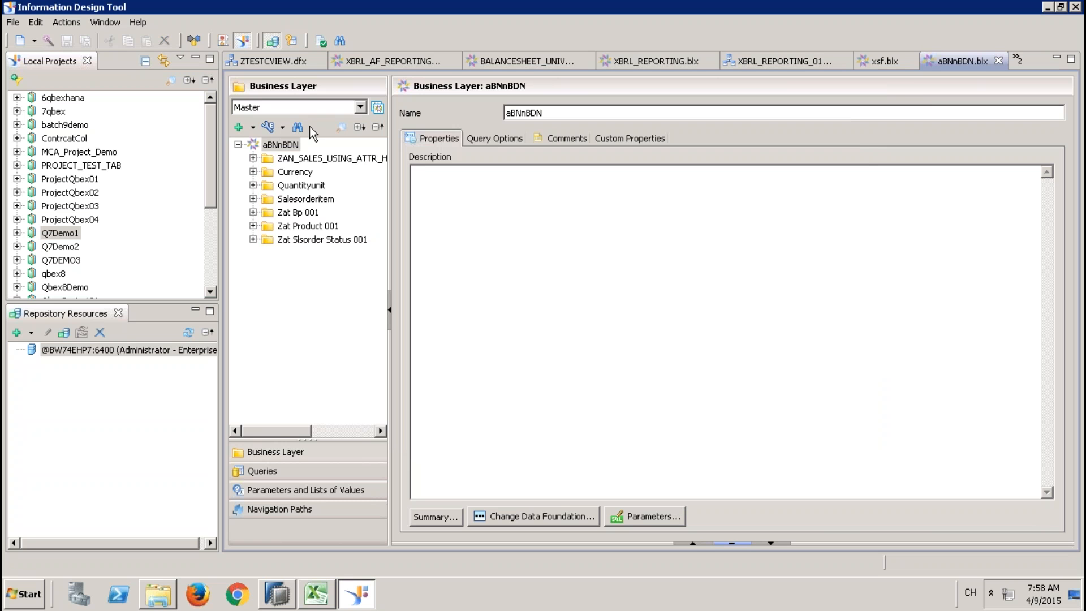
- Examine the business layer's parameters and lists of values, and show its underlying data foundation
click(291, 146)
click(305, 490)
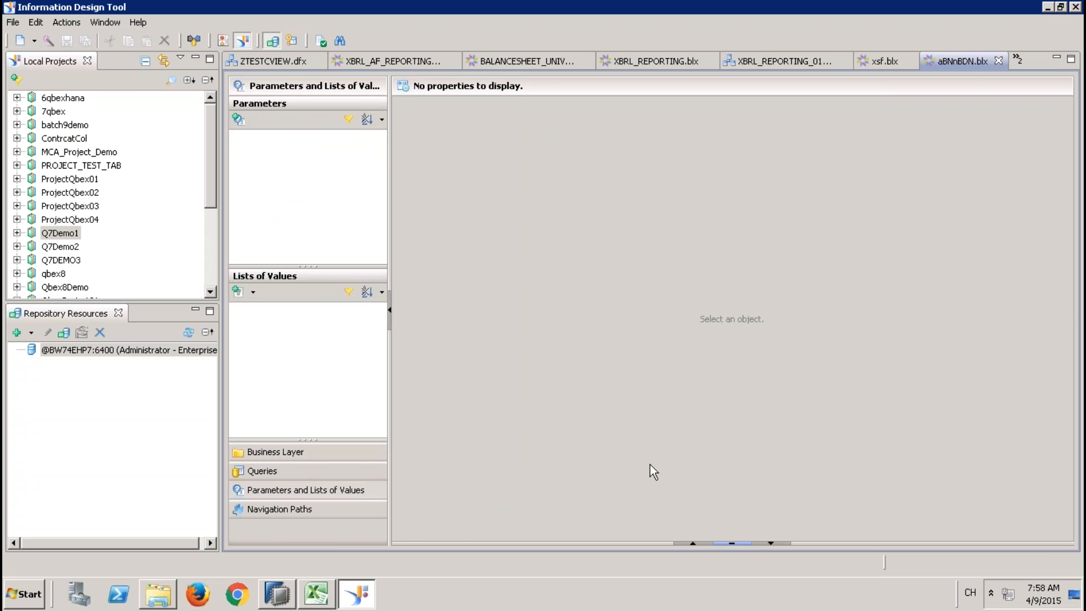
click(732, 544)
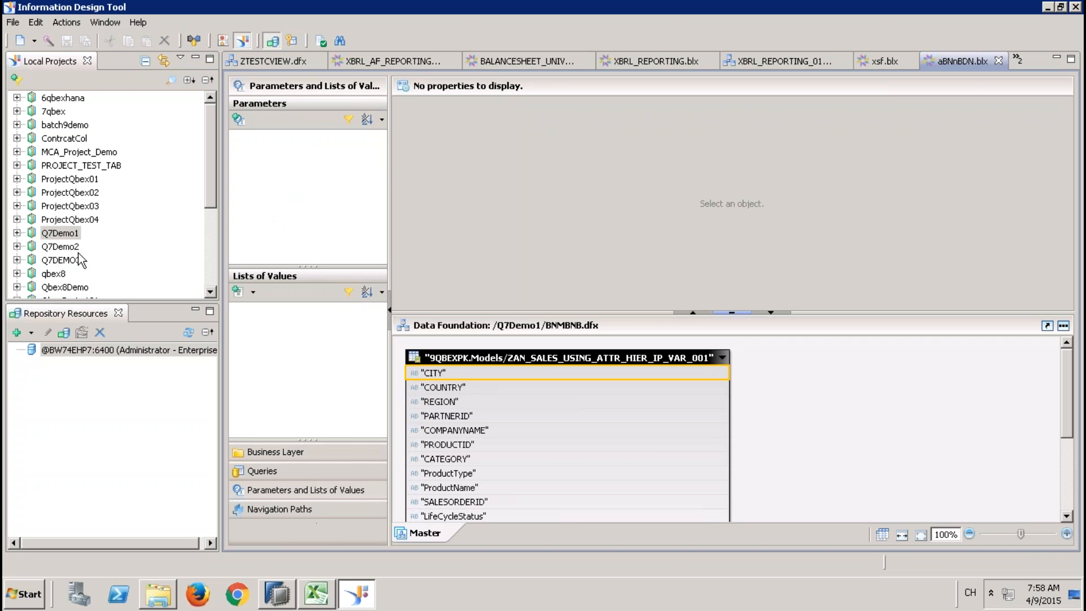
- Open the BNMBNB.dfx data foundation in Q7Demo1 and show the variables of its ZAN_SALES_USING_ATTR_HIER_IP_VAR_001 table
double_click(25, 233)
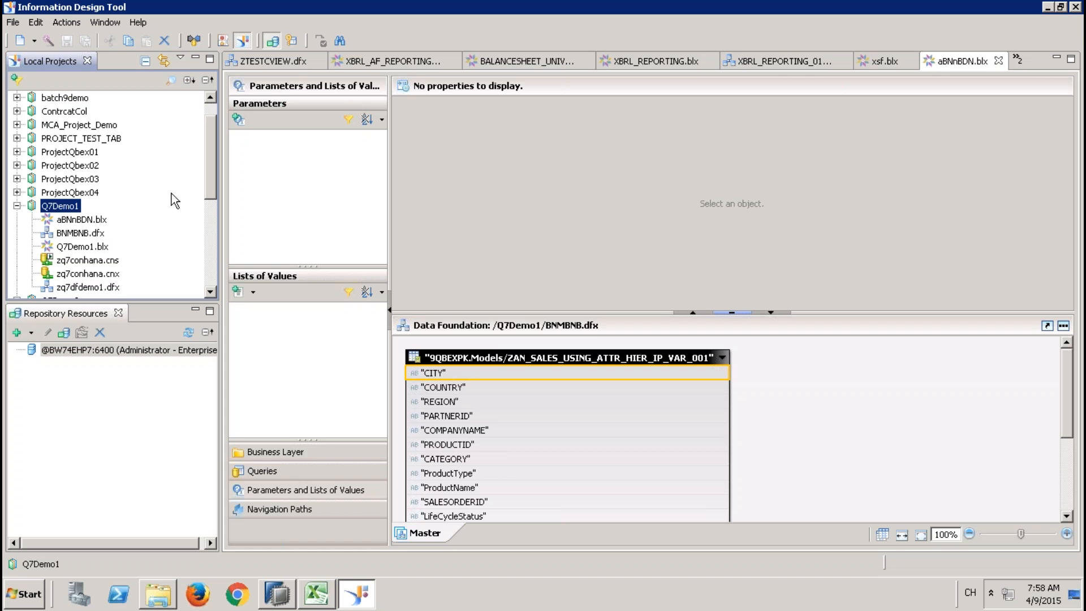
double_click(88, 236)
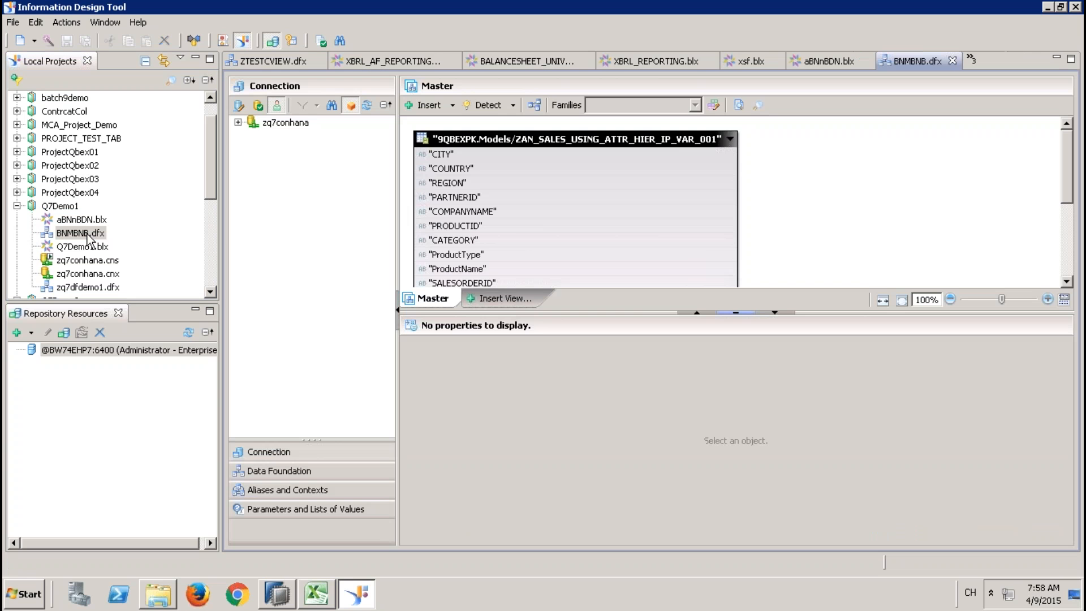
click(299, 124)
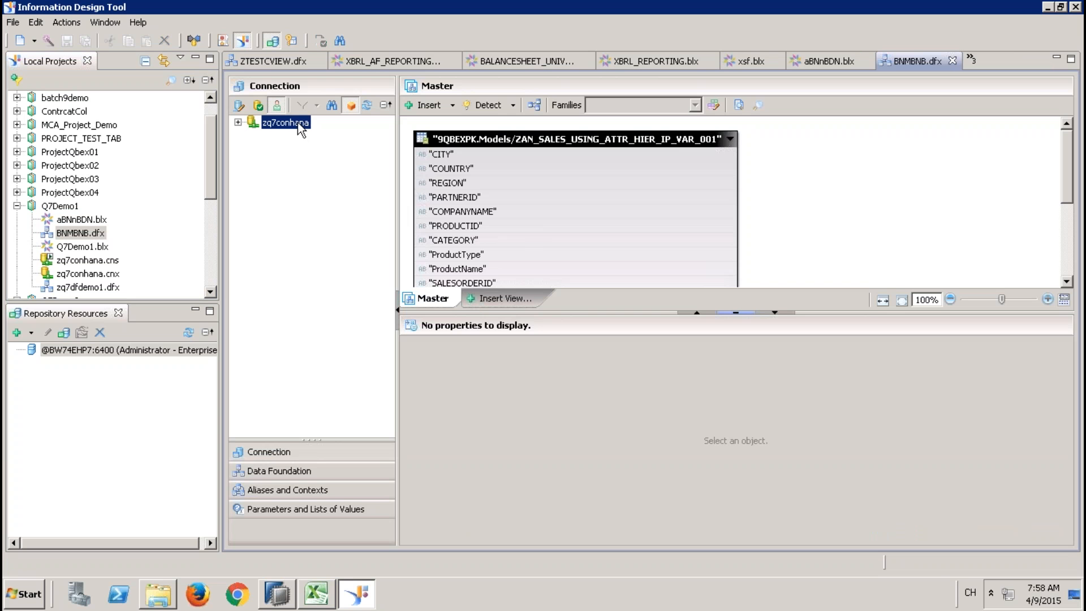
click(510, 136)
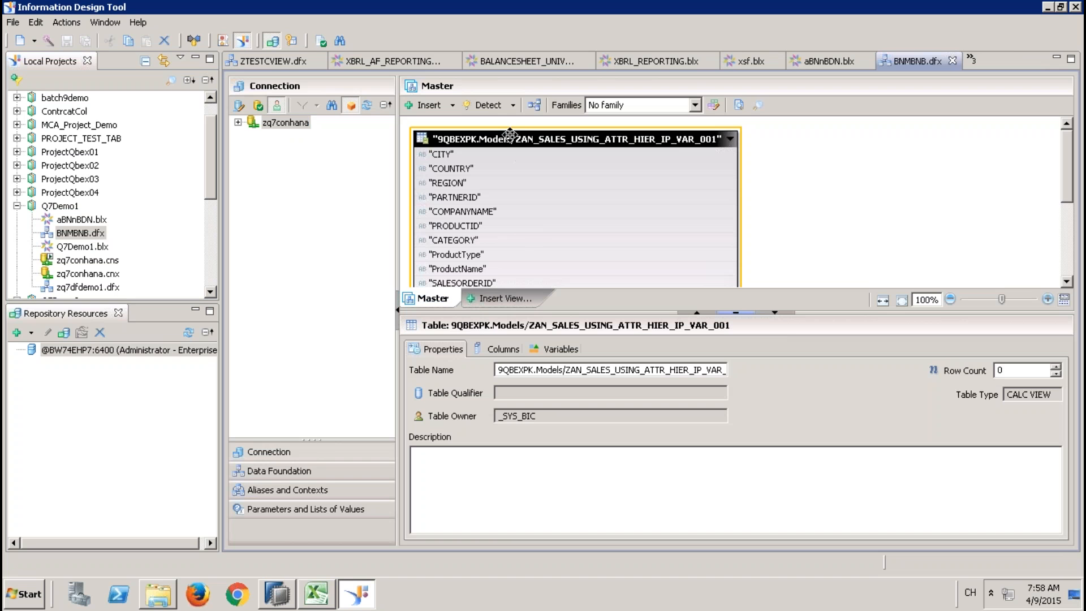
click(567, 349)
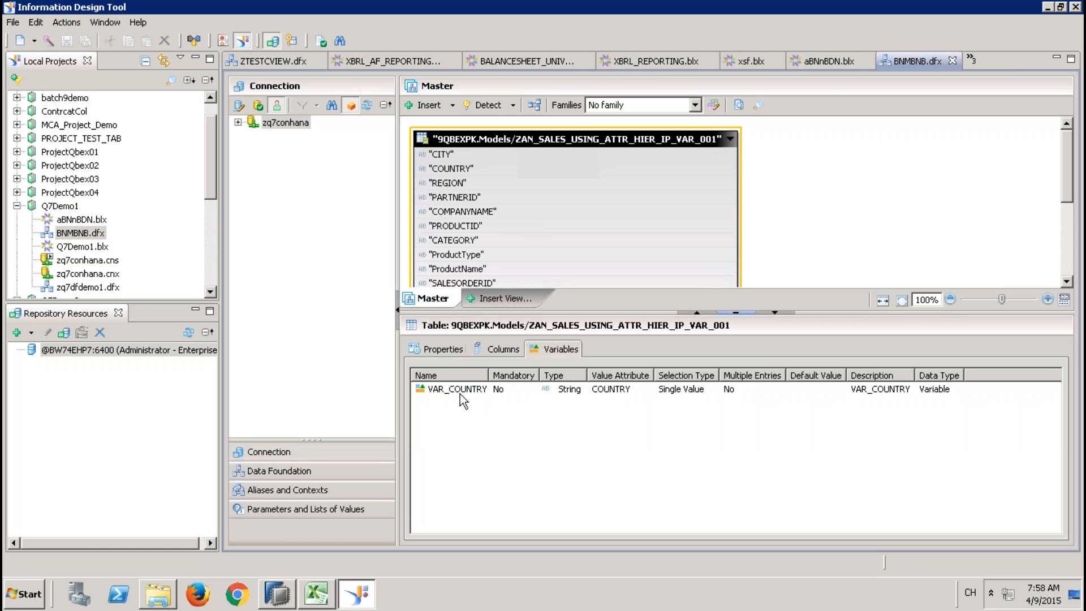
- Build a query on business layer aBNnBDN with Grossamount and the Country dimension from Zat Bp 001 as result objects
click(842, 60)
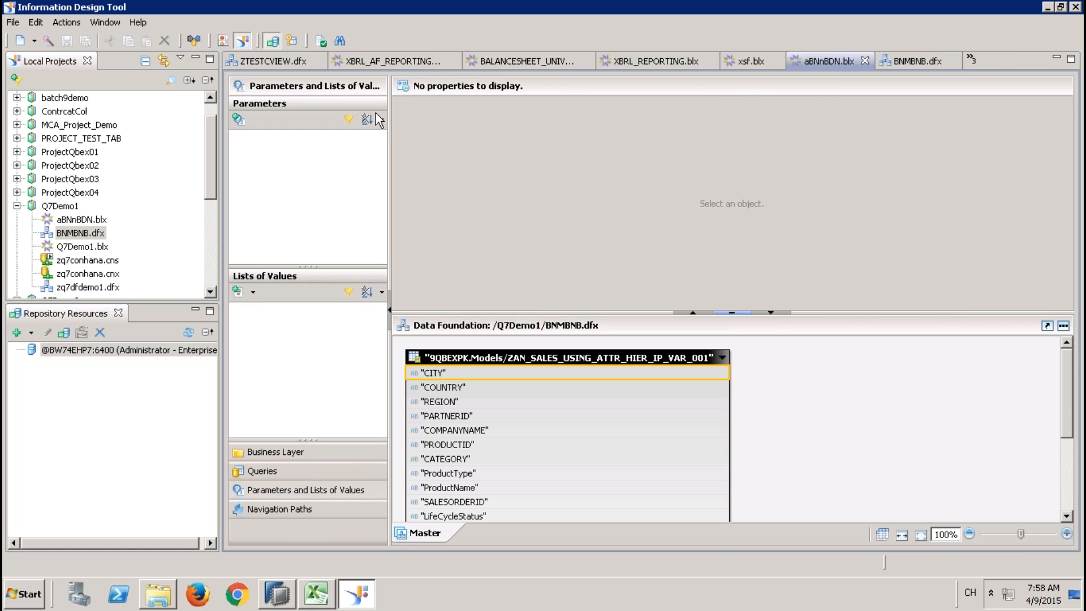
click(276, 471)
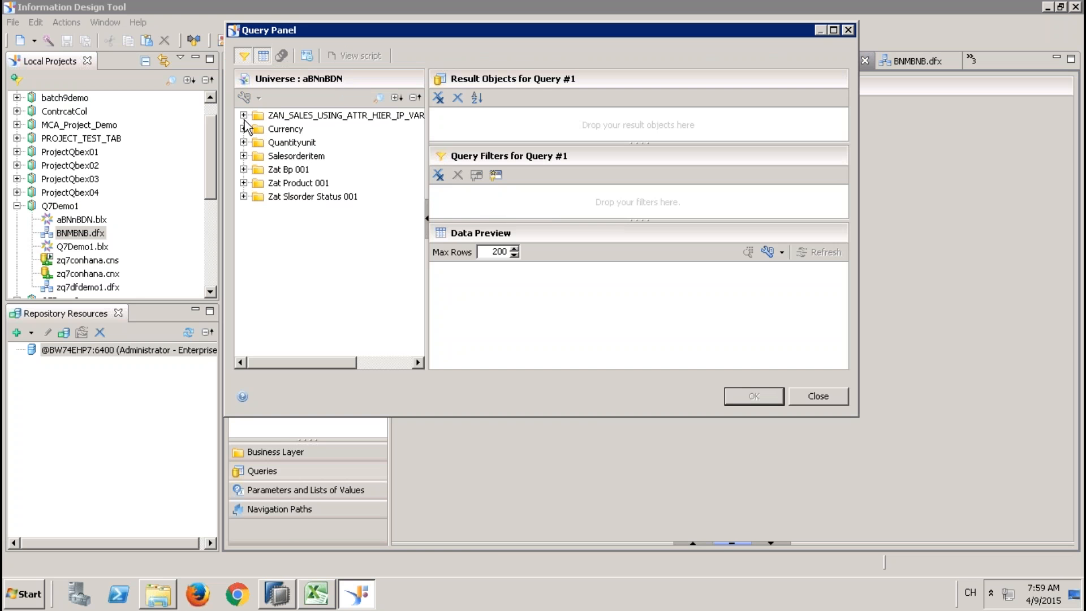
click(243, 116)
double_click(309, 129)
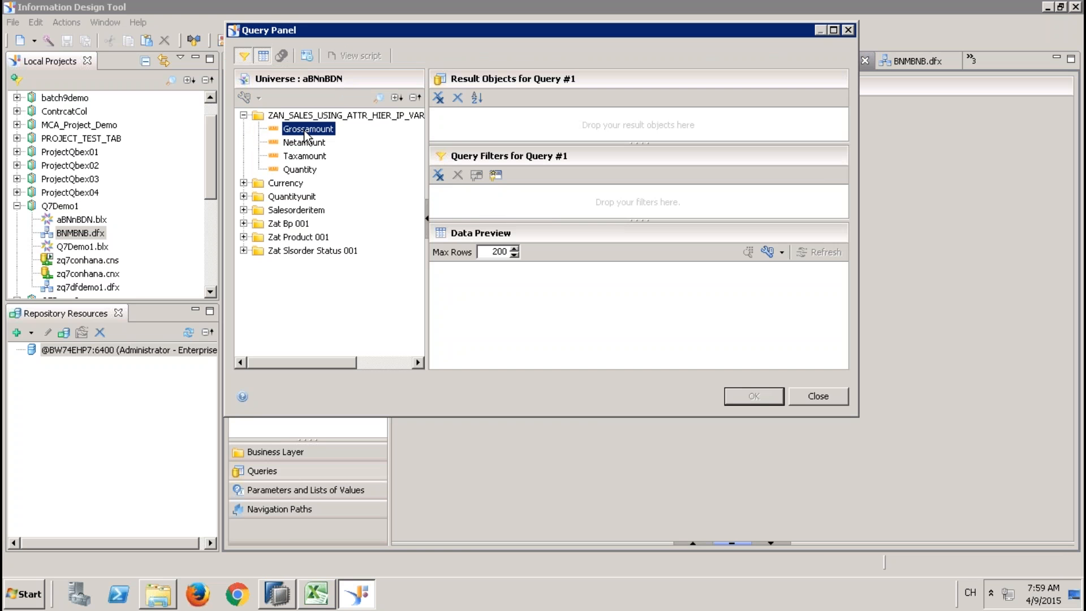
click(243, 223)
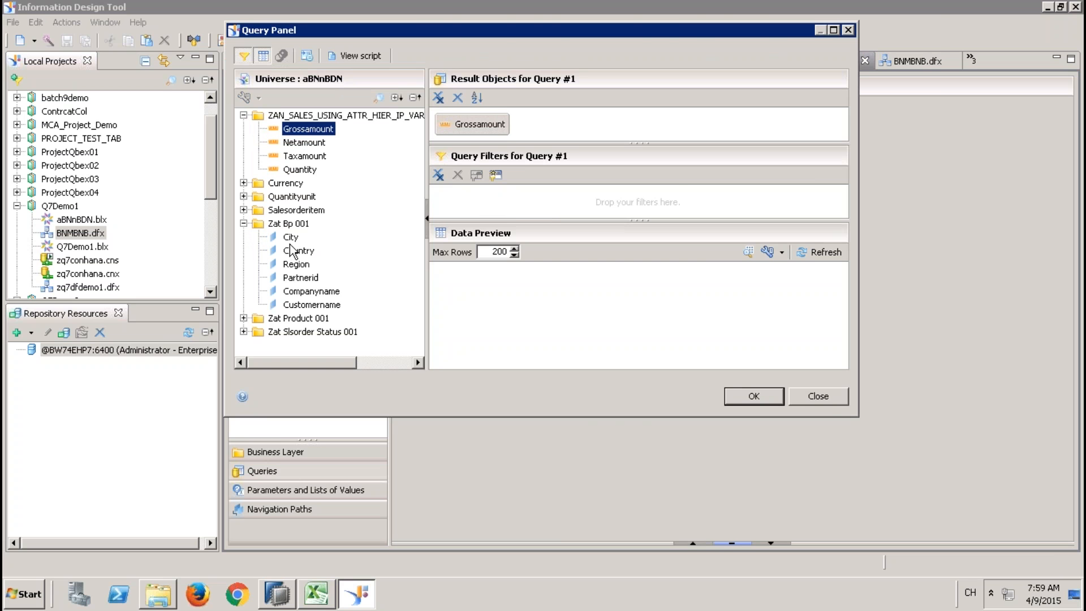
double_click(291, 250)
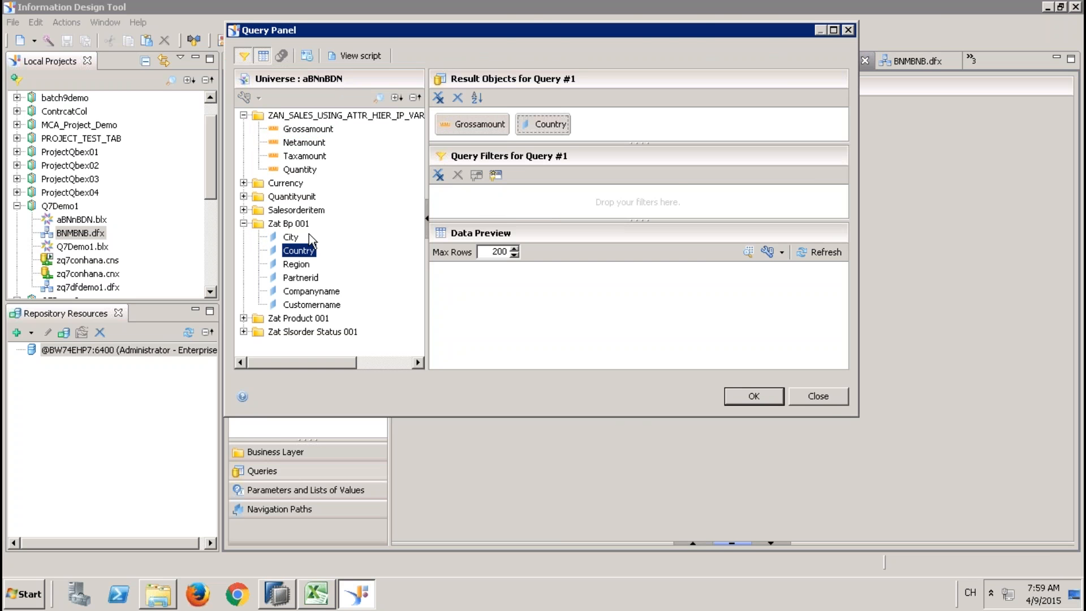
- Refresh the query's data preview to examine the VAR_COUNTRY prompt, cancel the prompt and discard the query
click(810, 251)
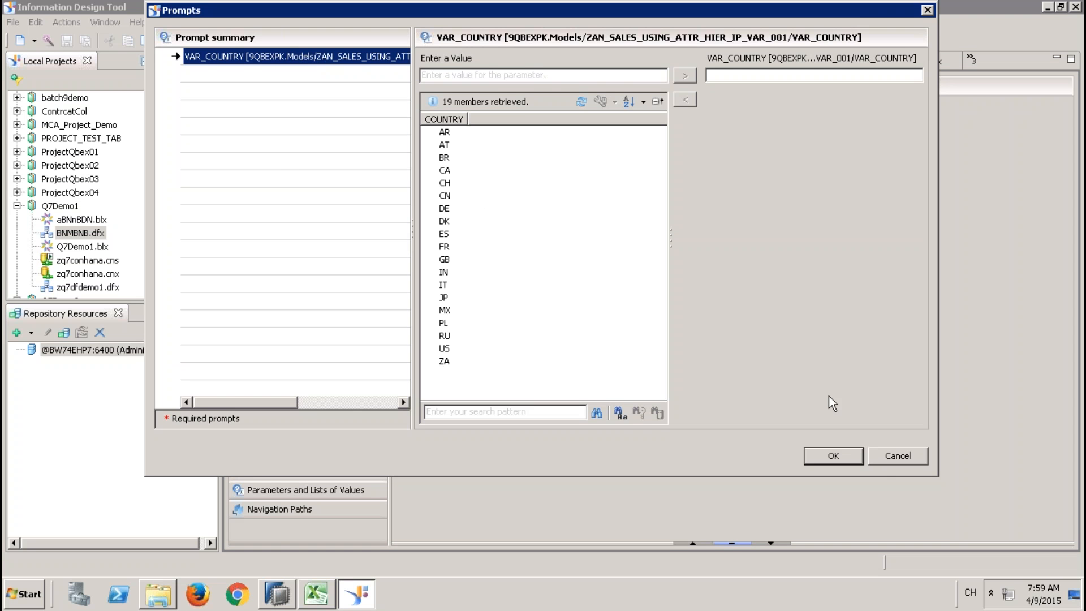
click(897, 455)
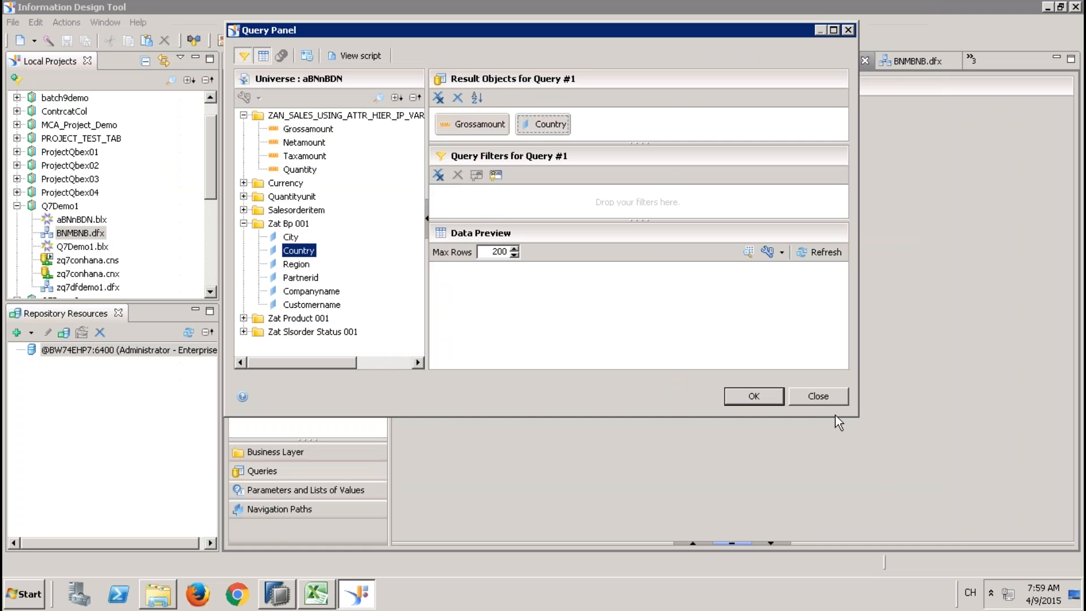
click(819, 396)
click(577, 249)
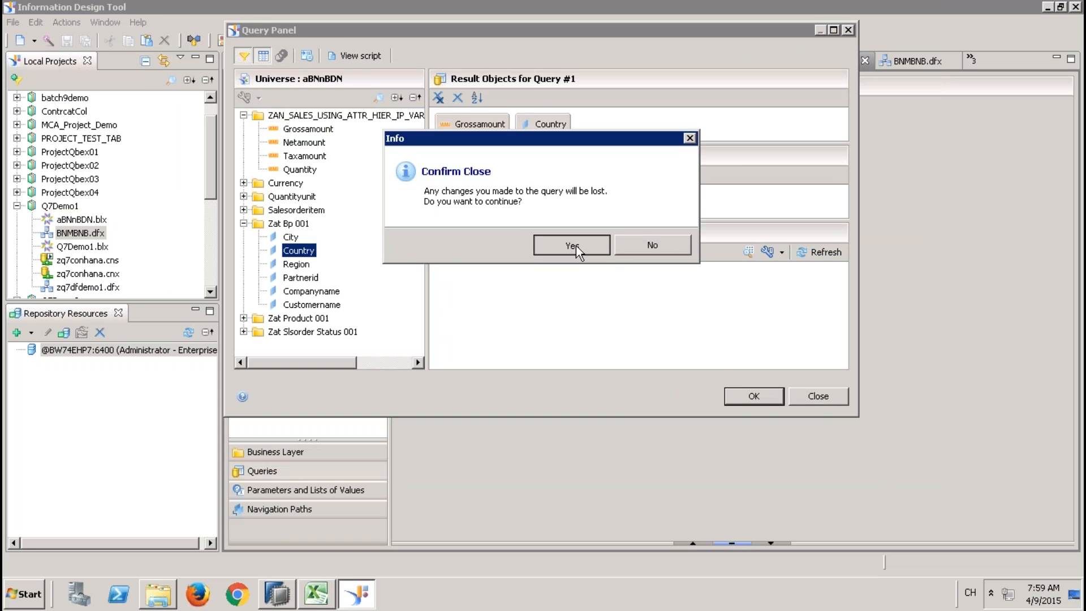
right_click(73, 207)
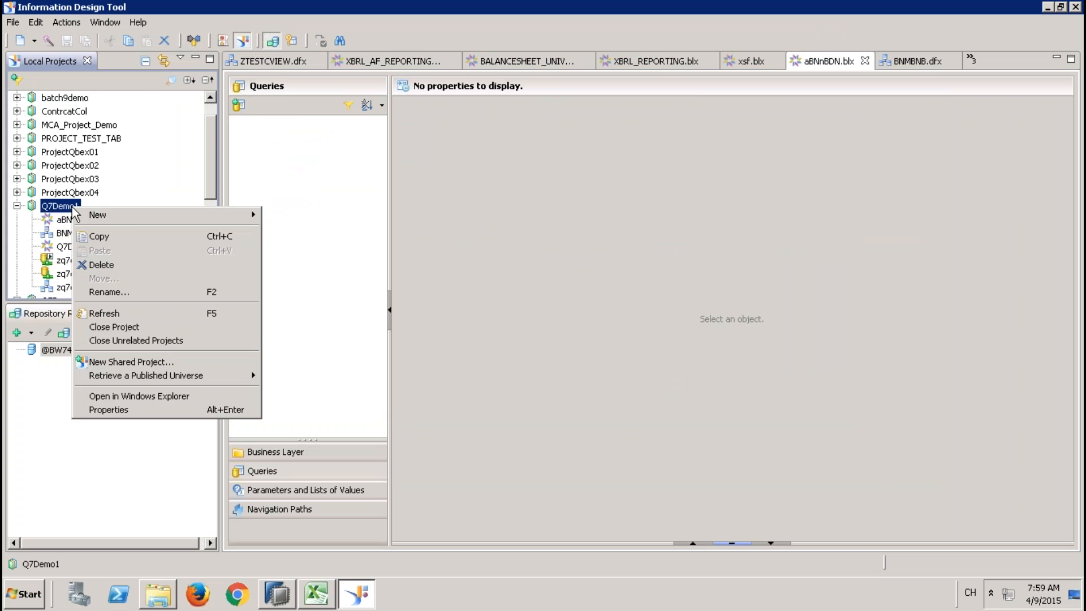
mouse_move(142, 215)
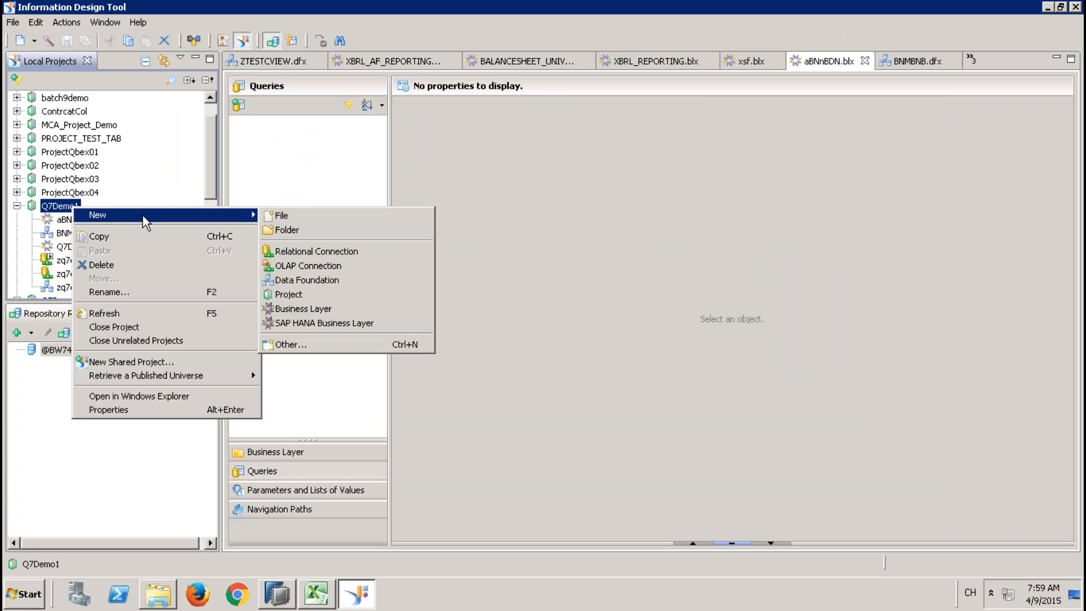
click(305, 304)
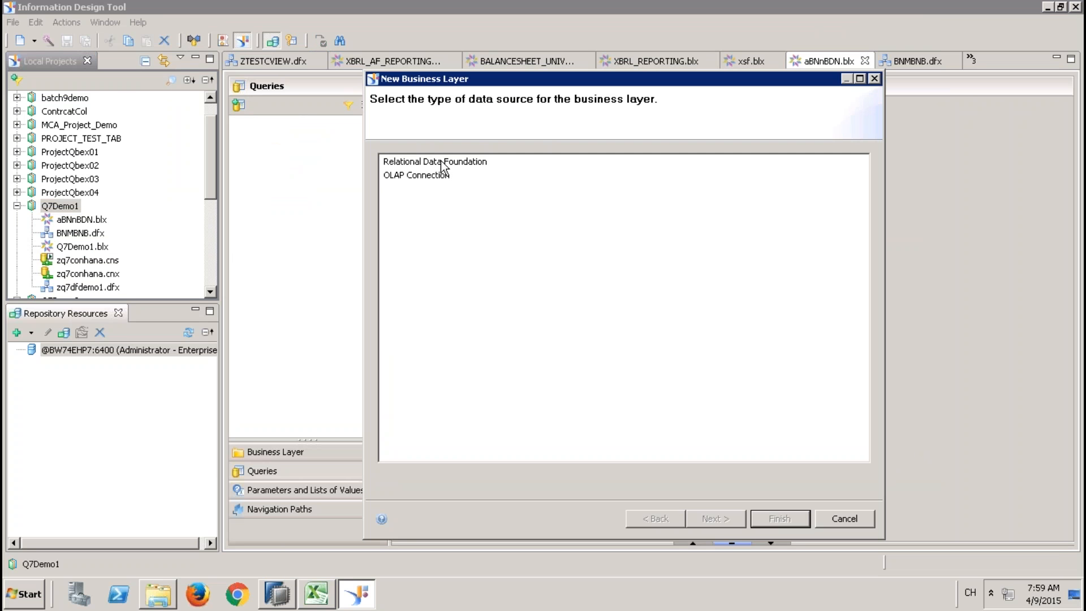
click(441, 162)
click(718, 519)
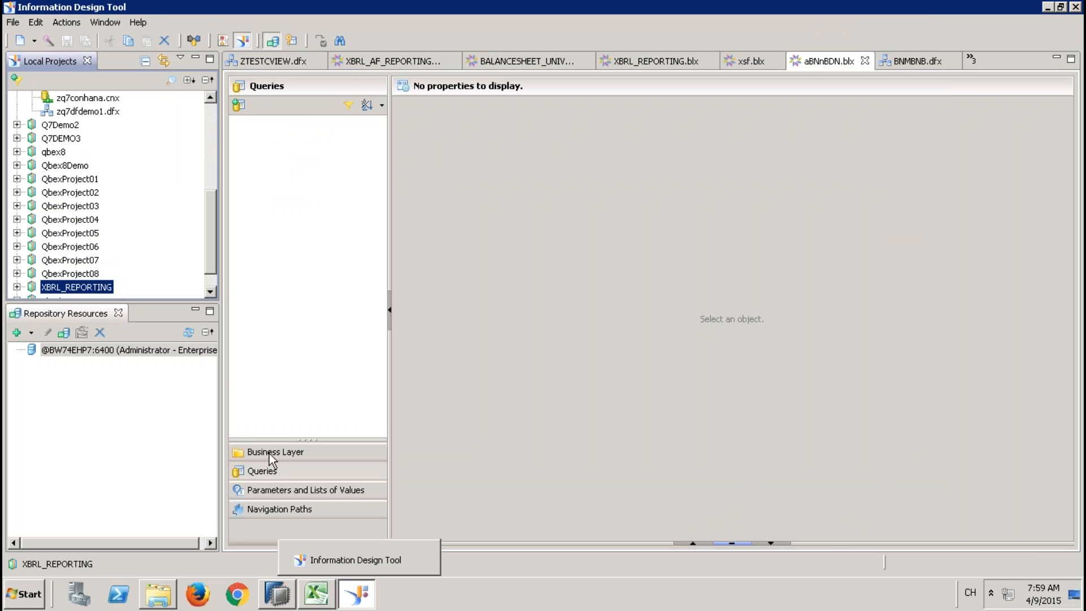
right_click(91, 284)
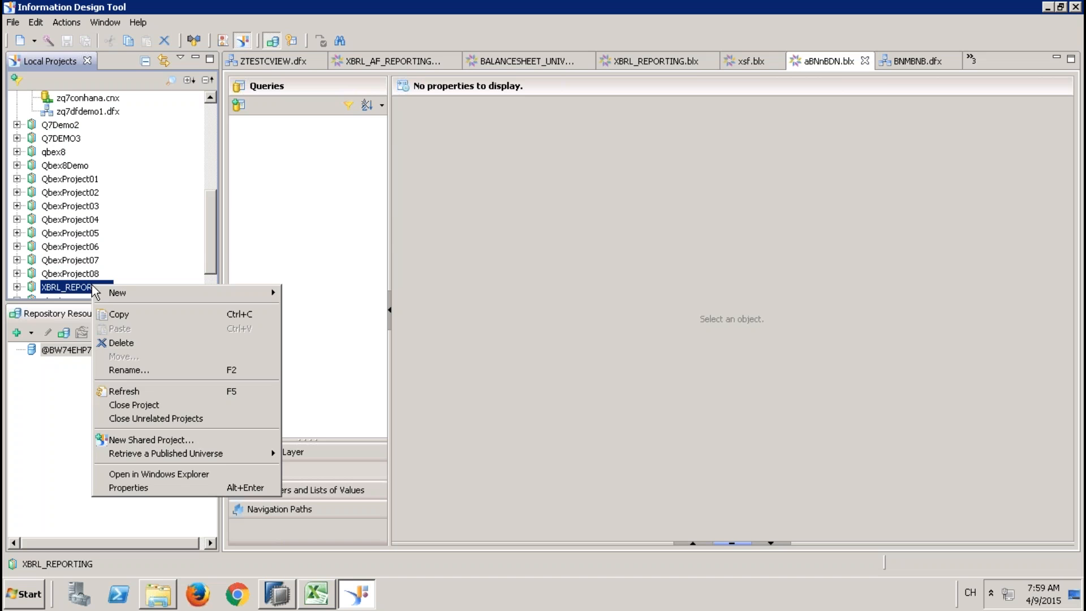
- Start a new business layer in QbexProject02 based on a relational data foundation and name it DART
right_click(56, 194)
mouse_move(108, 197)
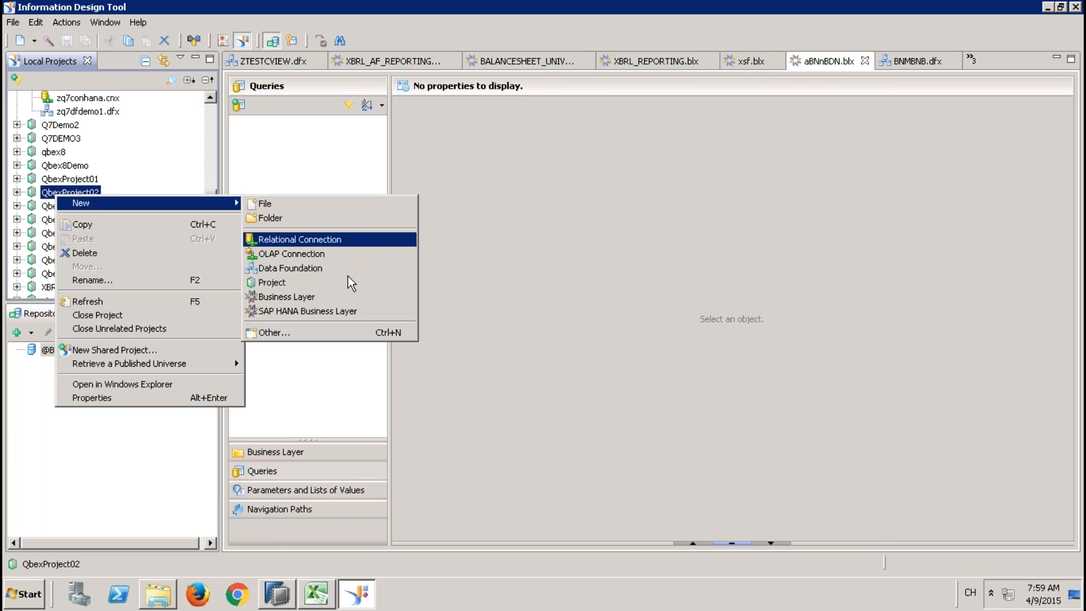
click(326, 297)
click(439, 163)
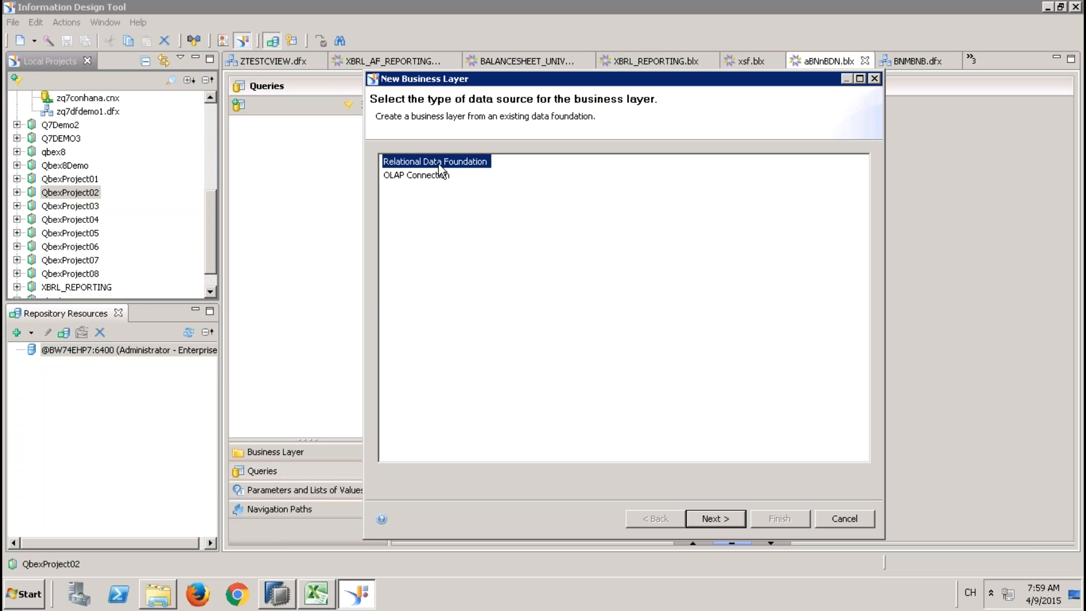
click(724, 516)
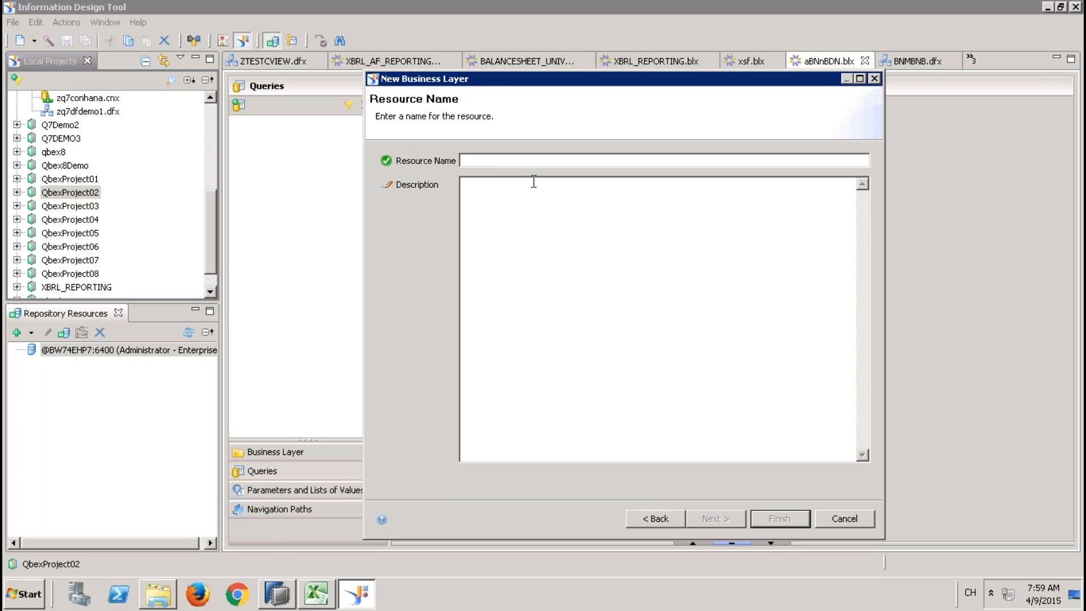
text(DATA)
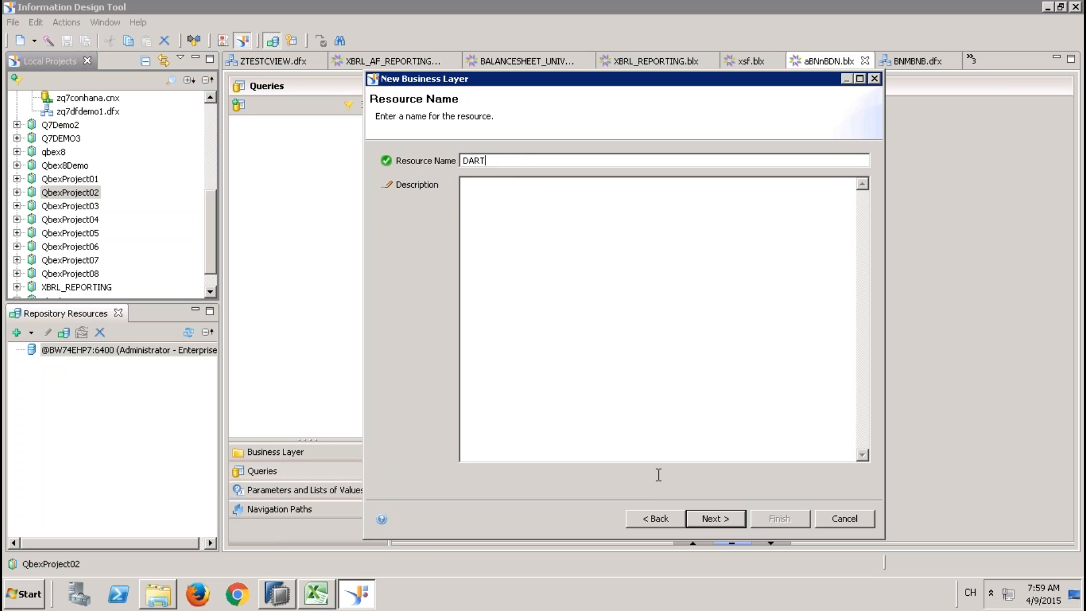
click(725, 519)
- Enter the repository session password, choose QbexDf02.dfx as the data foundation and finish creating the business layer
click(443, 184)
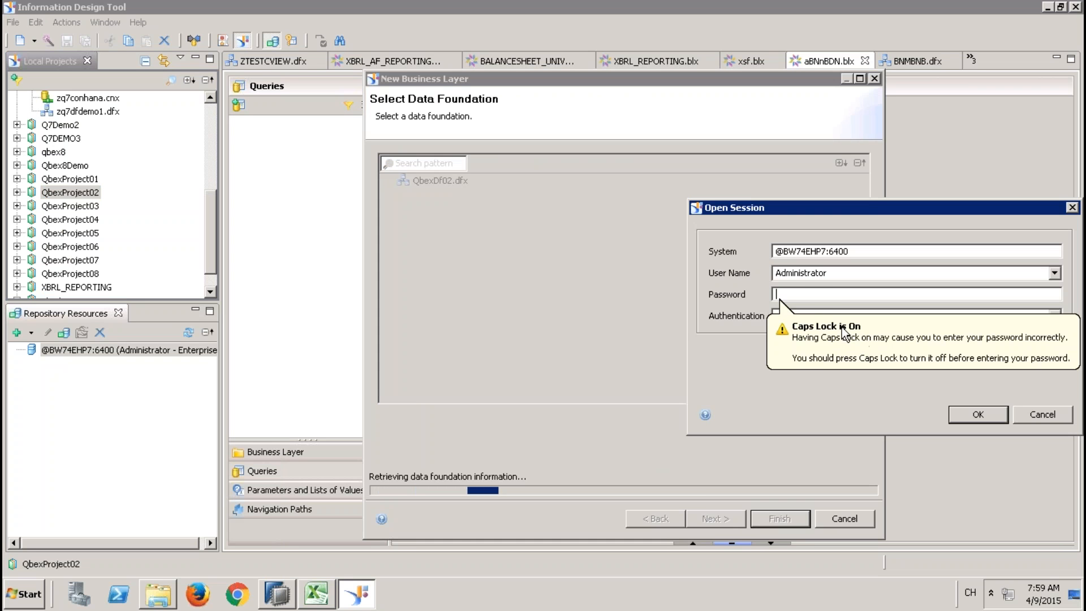
text(•••••••)
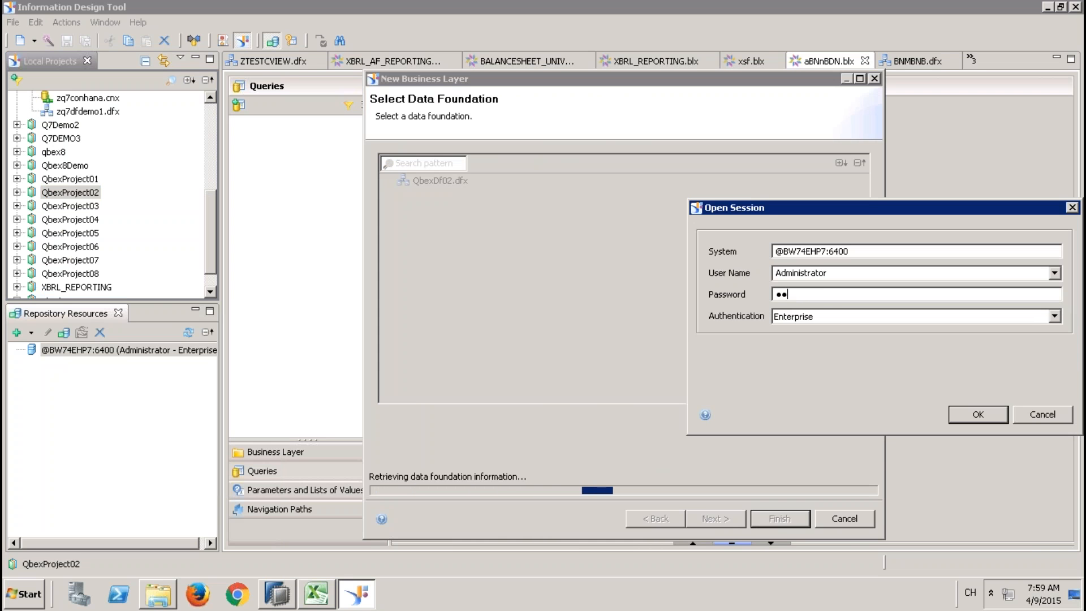
text(•••)
key(Return)
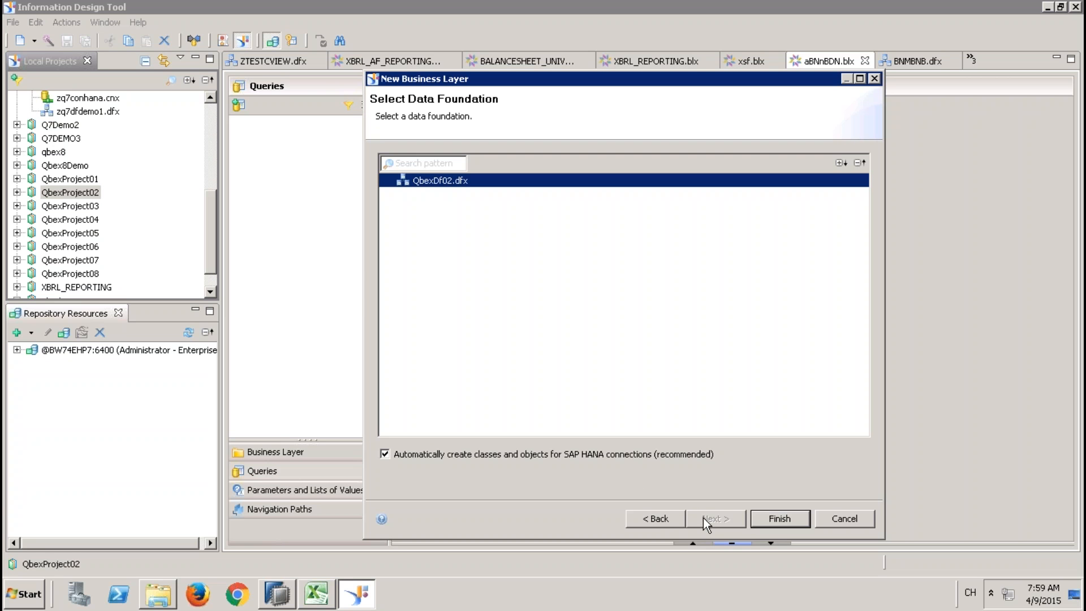
click(789, 521)
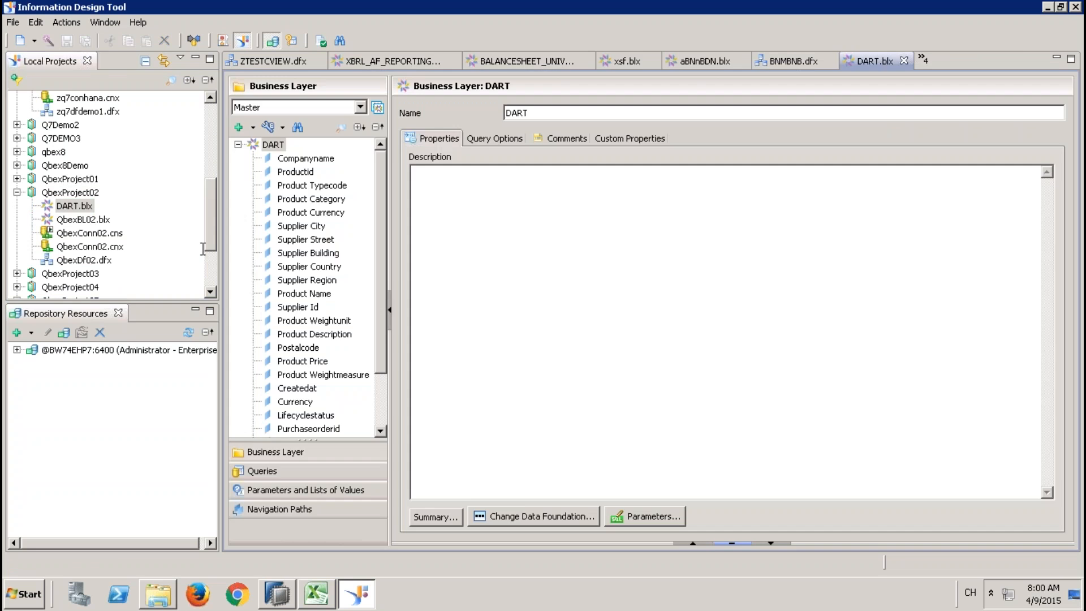
- Open the QbexDf02.dfx data foundation and show the variables of its AN_PURCHASE_OVERVIEW table
double_click(90, 261)
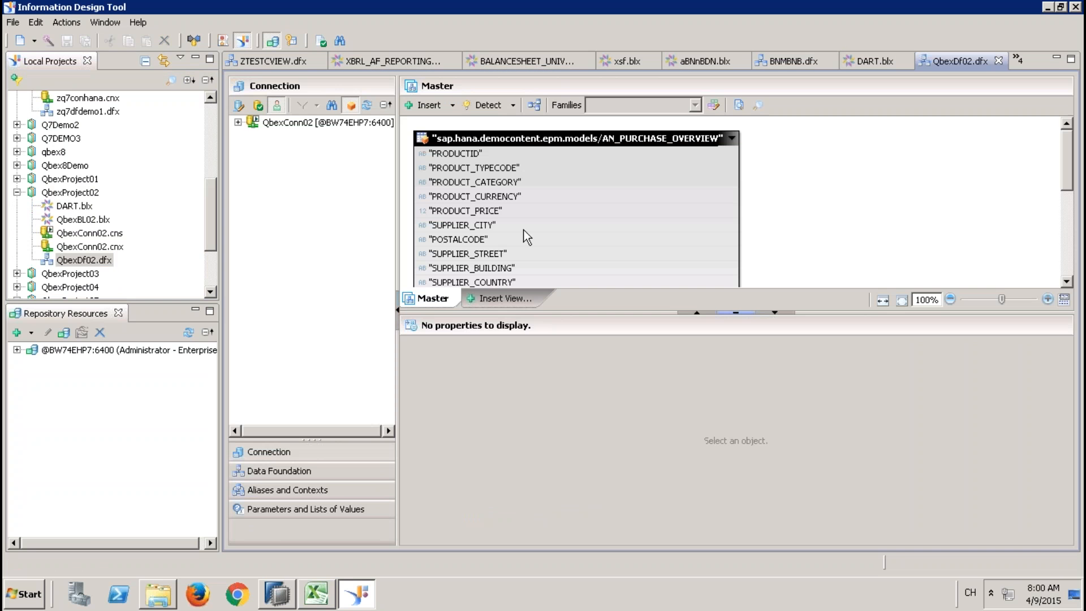
click(524, 140)
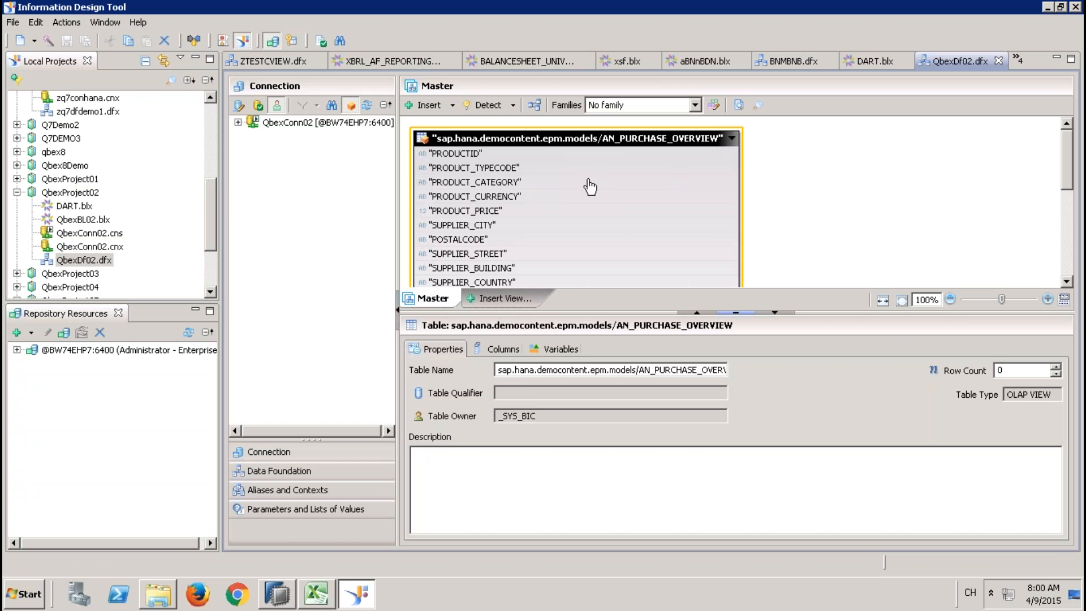
click(573, 349)
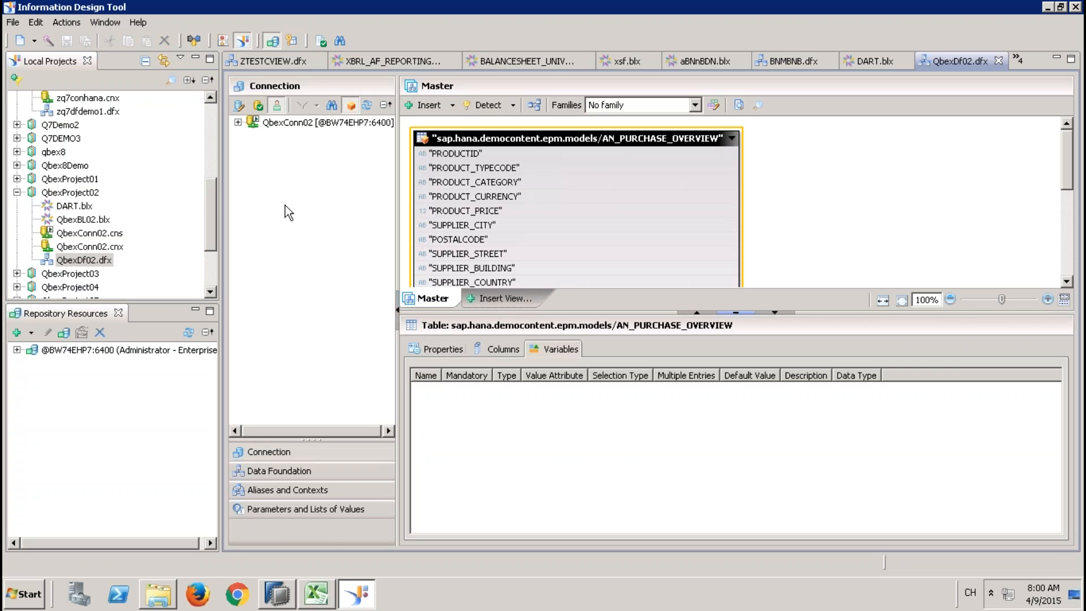
- Browse the QbexConn02 connection's _SYS_BIC schema for the 9QBEXPK.Models/ZAN_SALES_USING_ATTR_HIER_IP_VAR_001 view and widen the connection tree
click(268, 125)
click(238, 122)
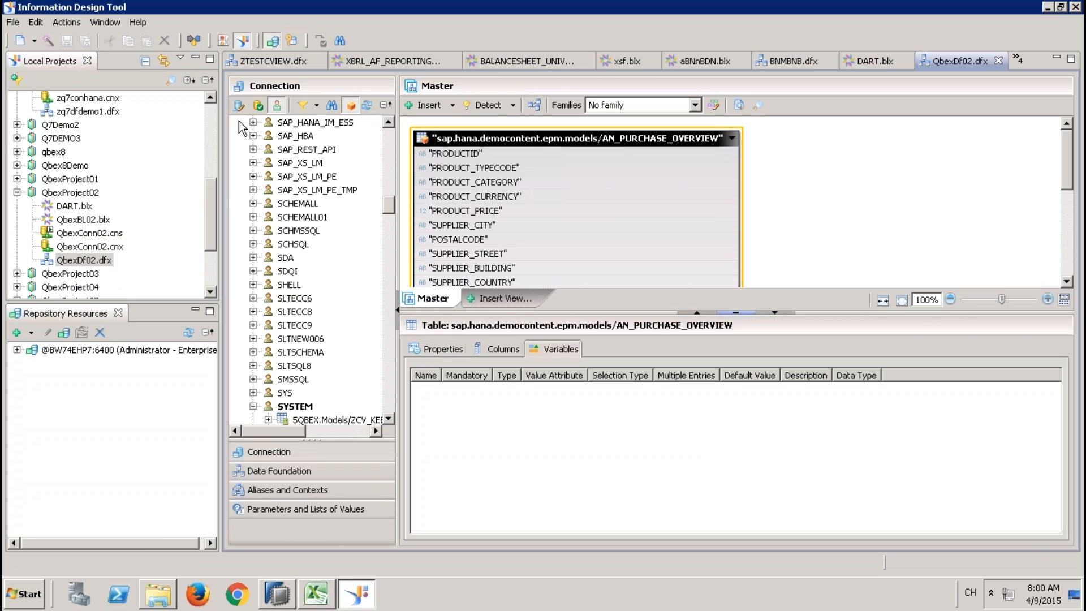
click(253, 406)
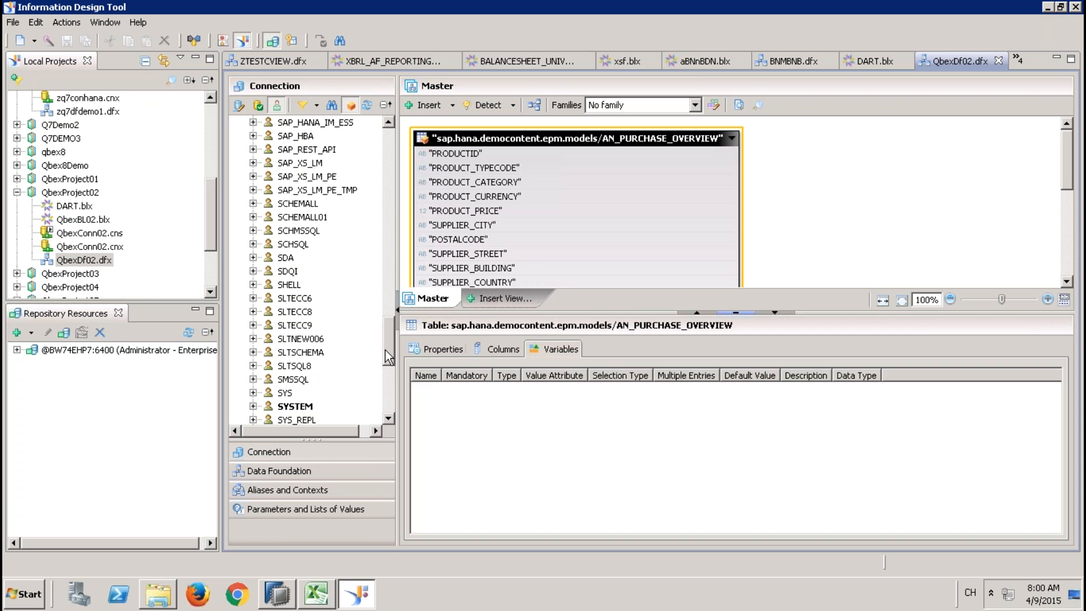
drag(385, 347, 386, 372)
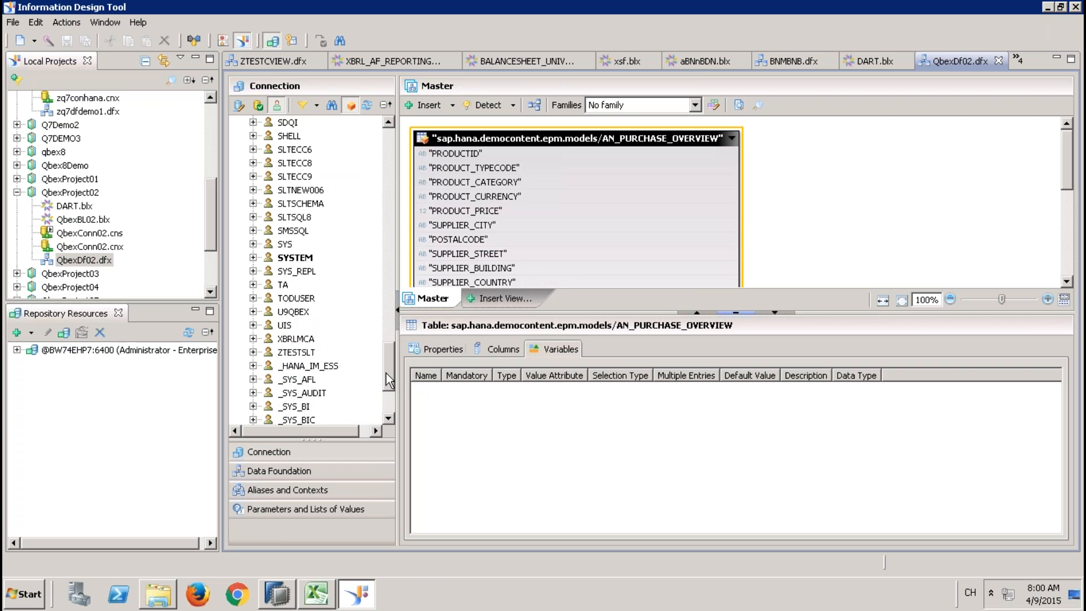
drag(386, 372, 386, 386)
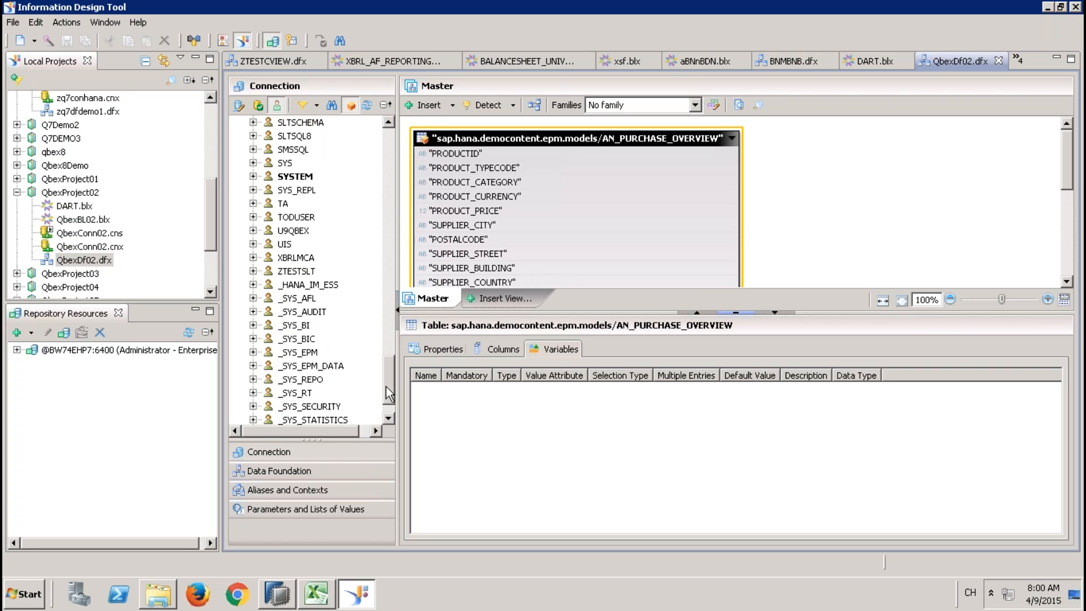
click(253, 339)
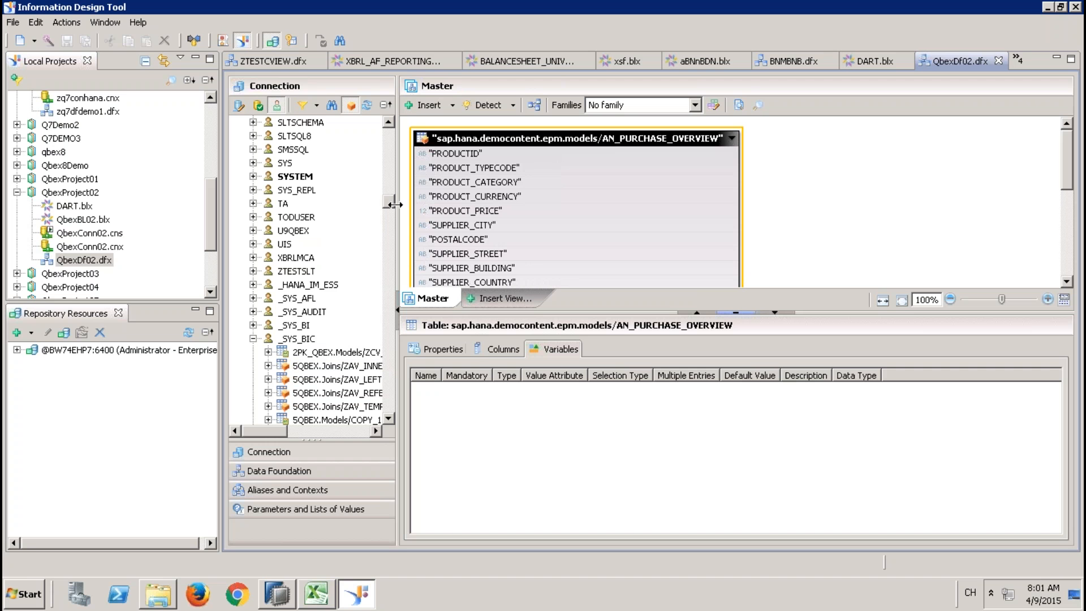
scroll(388, 209, down, 1)
drag(389, 209, 636, 330)
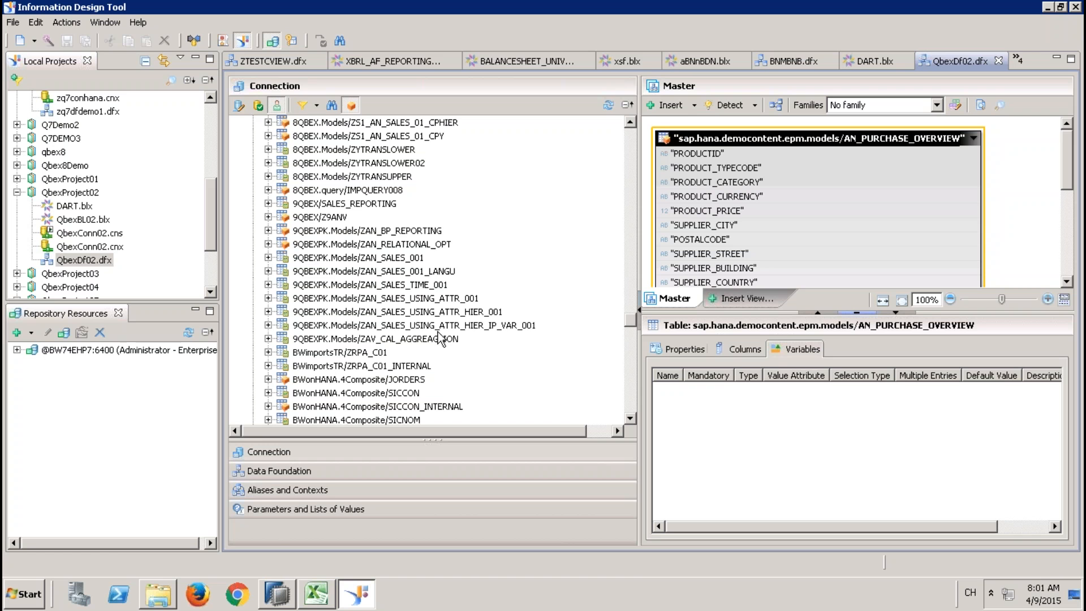
- Add 9QBEXPK.Models/ZAN_SALES_USING_ATTR_HIER_IP_VAR_001 to the QbexDf02.dfx data foundation and examine the properties of its VAR_COUNTRY variable
click(438, 327)
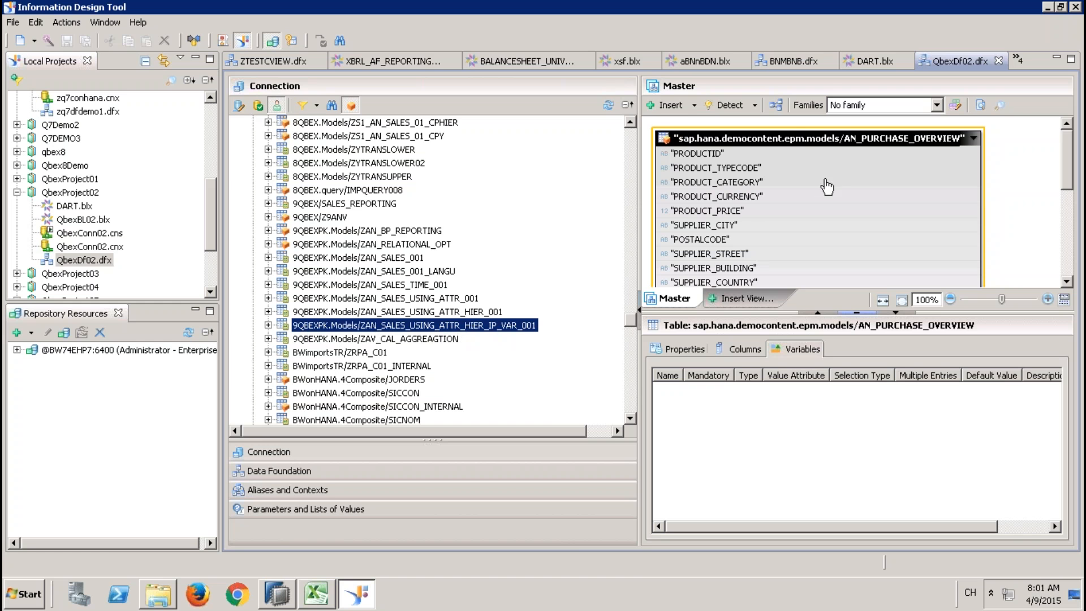
click(796, 139)
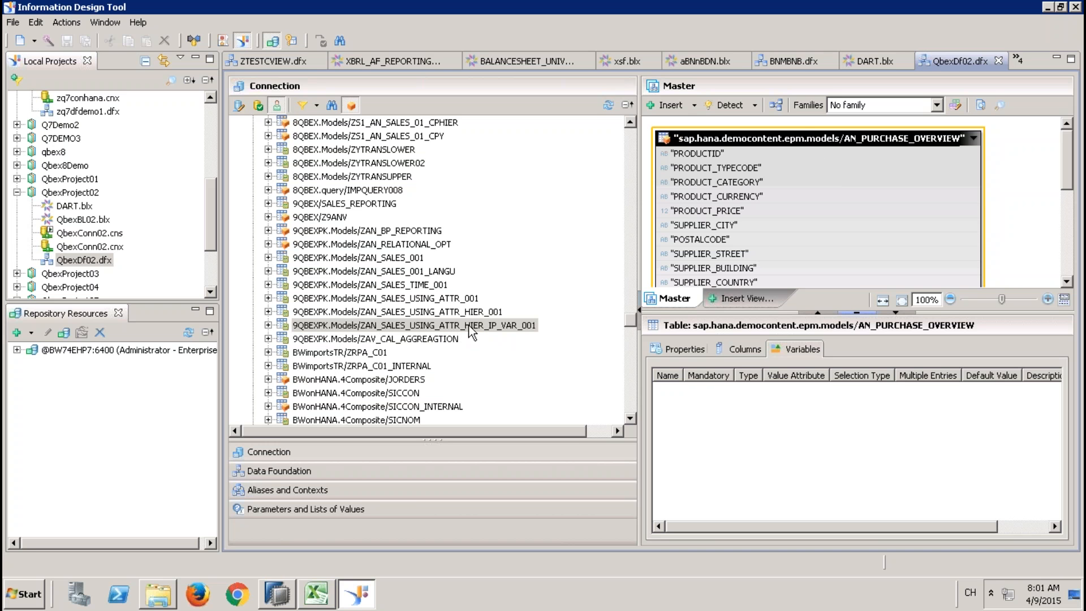
drag(469, 325, 1004, 190)
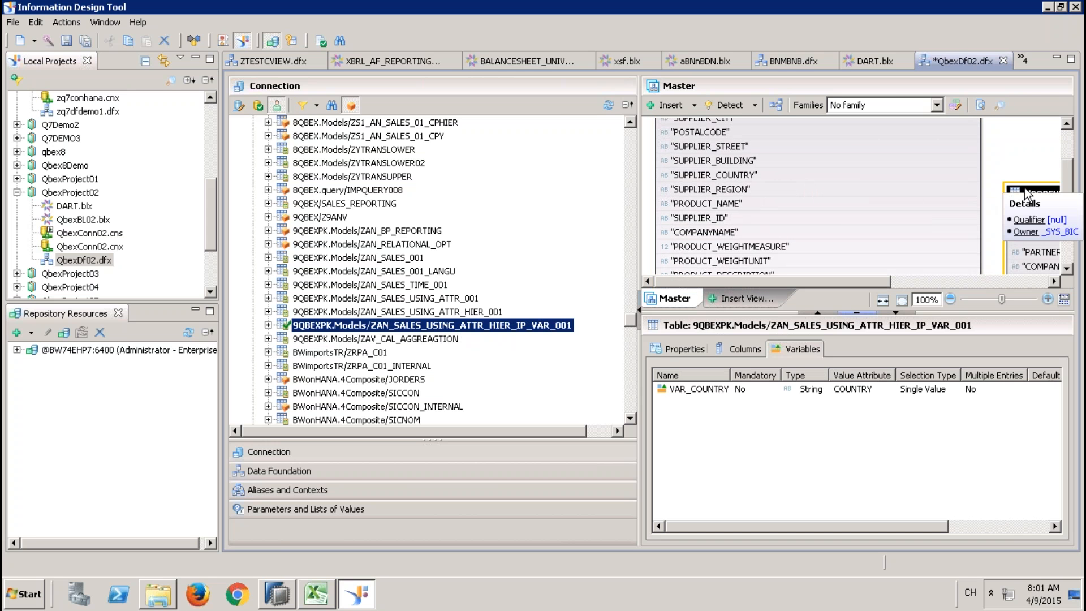
click(711, 390)
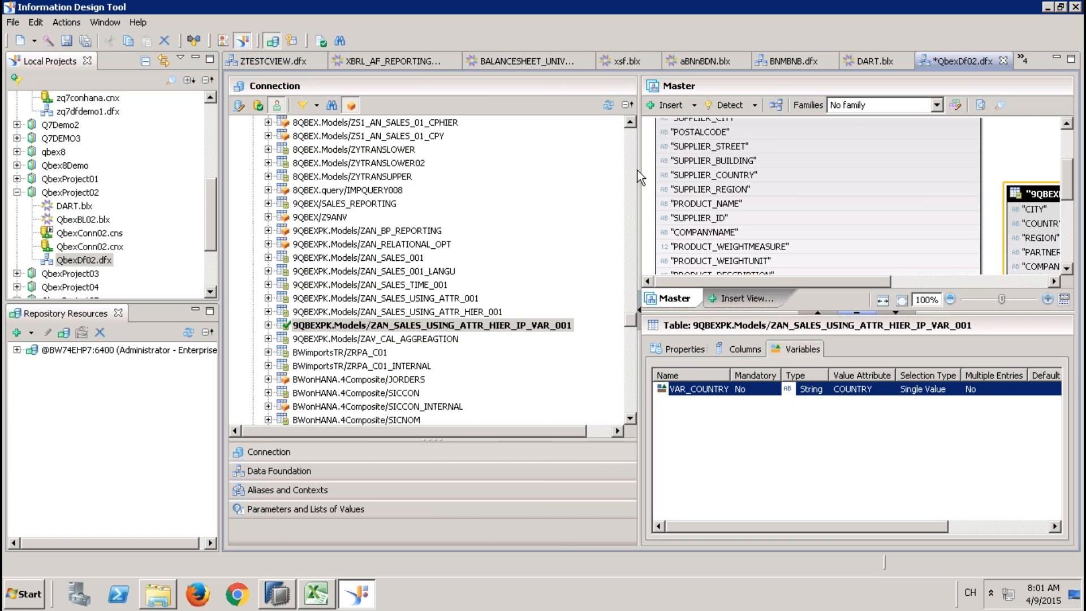
drag(638, 171, 521, 179)
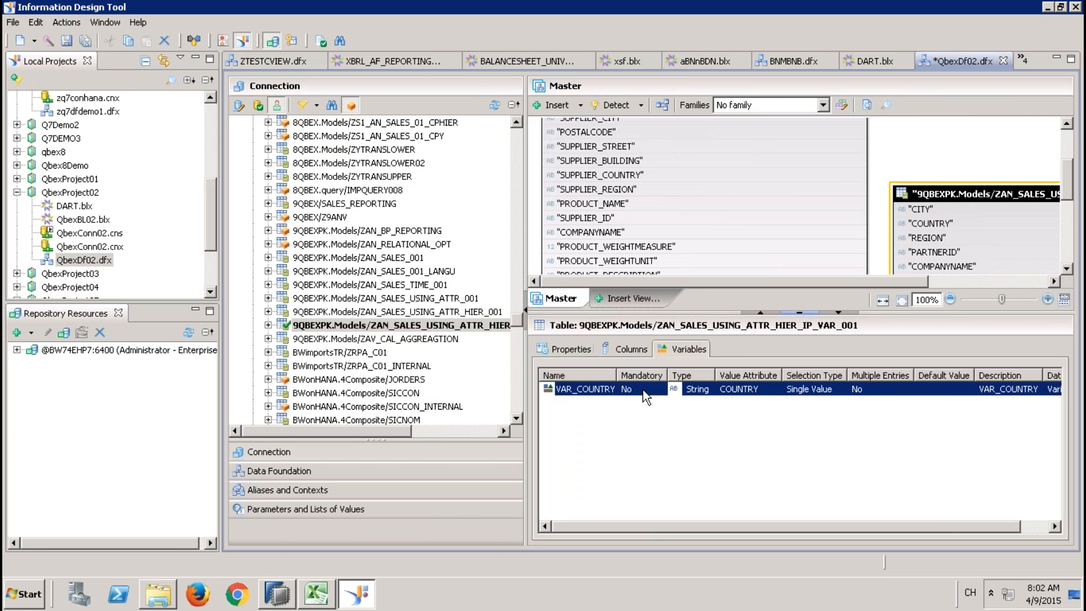
right_click(78, 193)
mouse_move(124, 198)
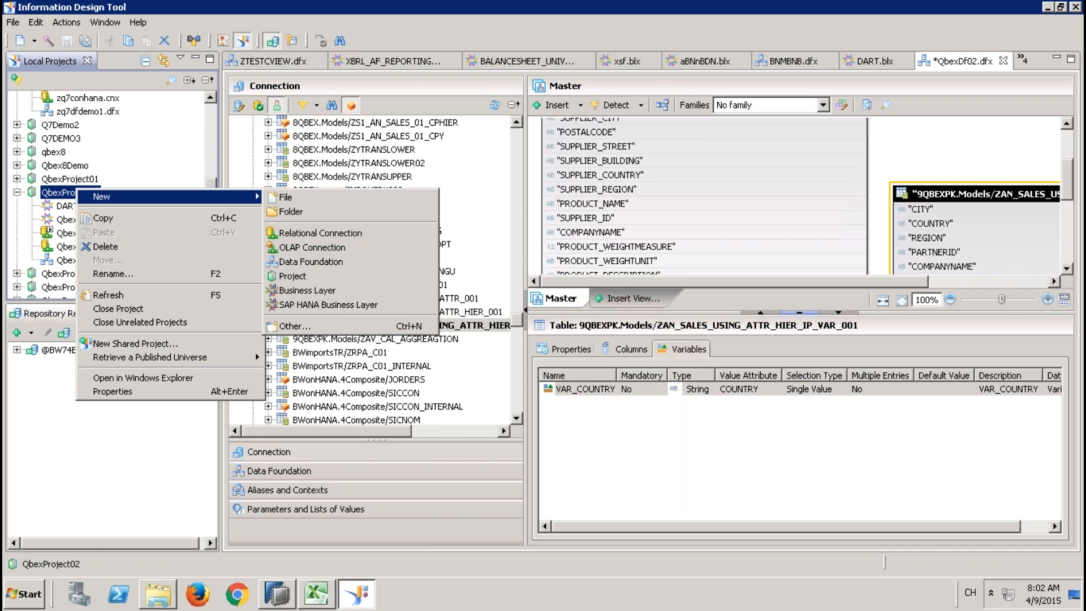
mouse_move(947, 8)
mouse_move(872, 3)
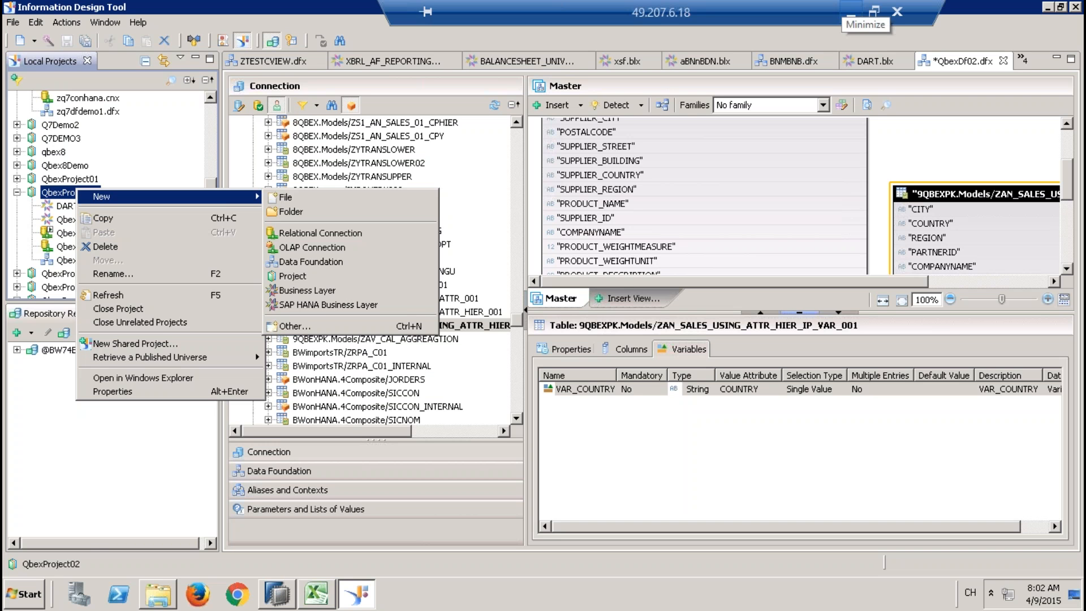
click(833, 41)
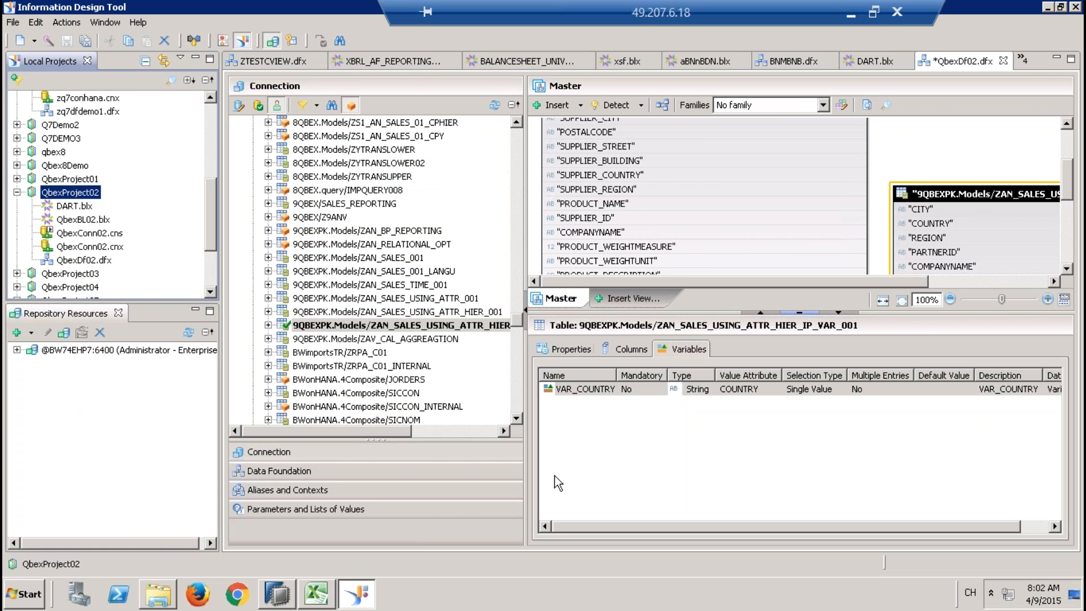
- Switch to SAP HANA Studio and review the Semantics columns of analytic view ZAN_SALES_USING_ATTR_HIER_IP_VAR_001
click(851, 15)
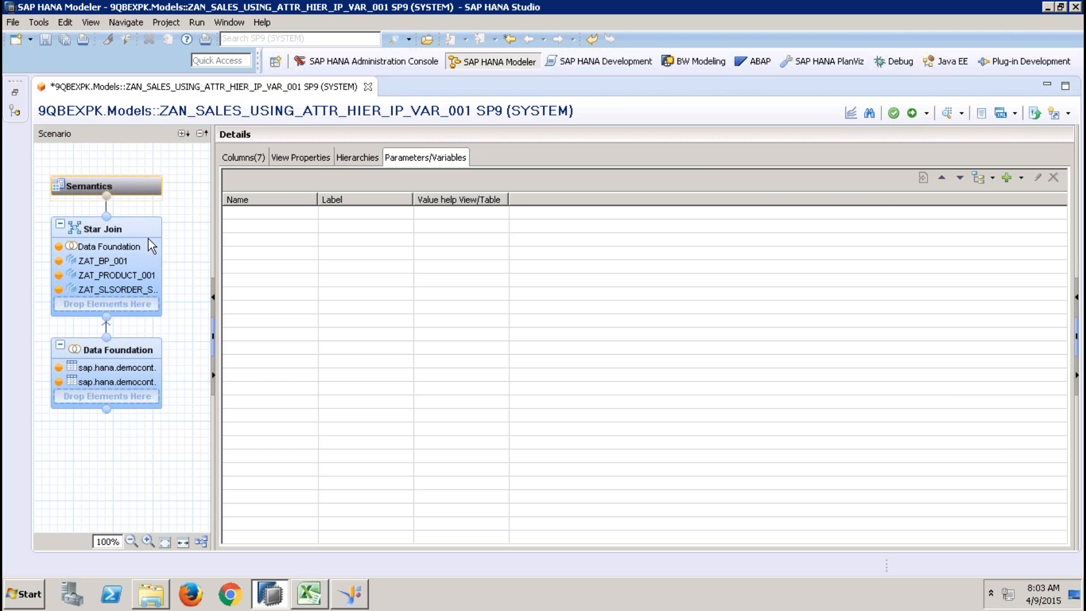
click(141, 259)
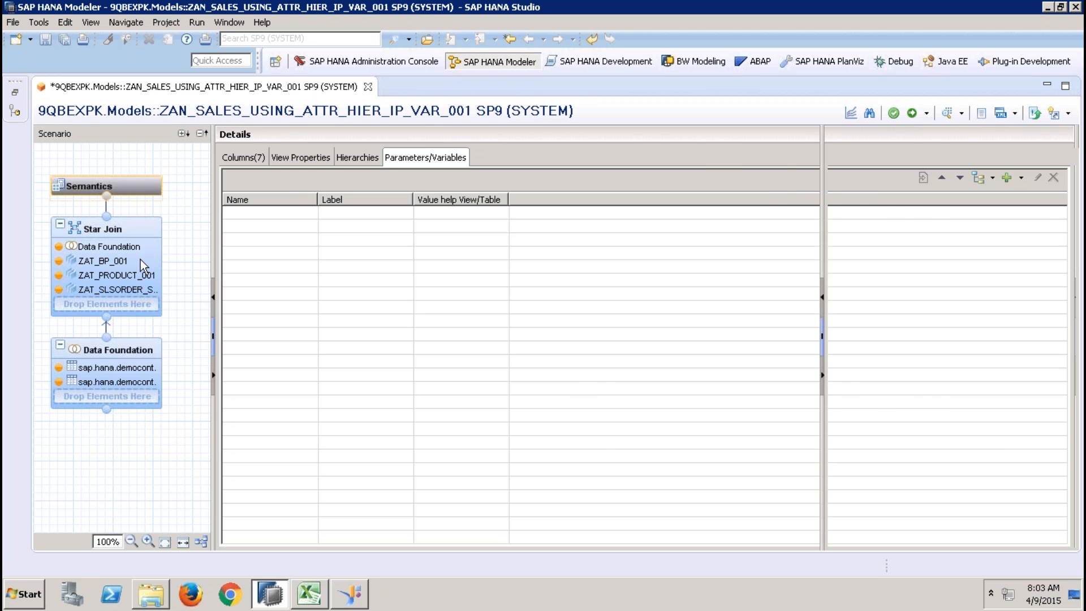
click(138, 188)
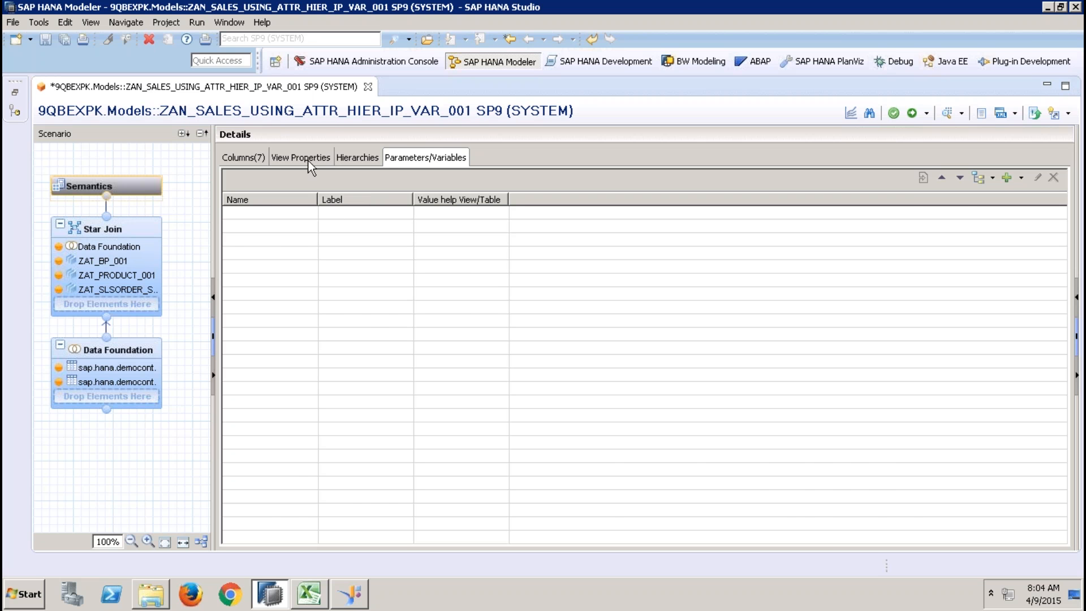
click(260, 157)
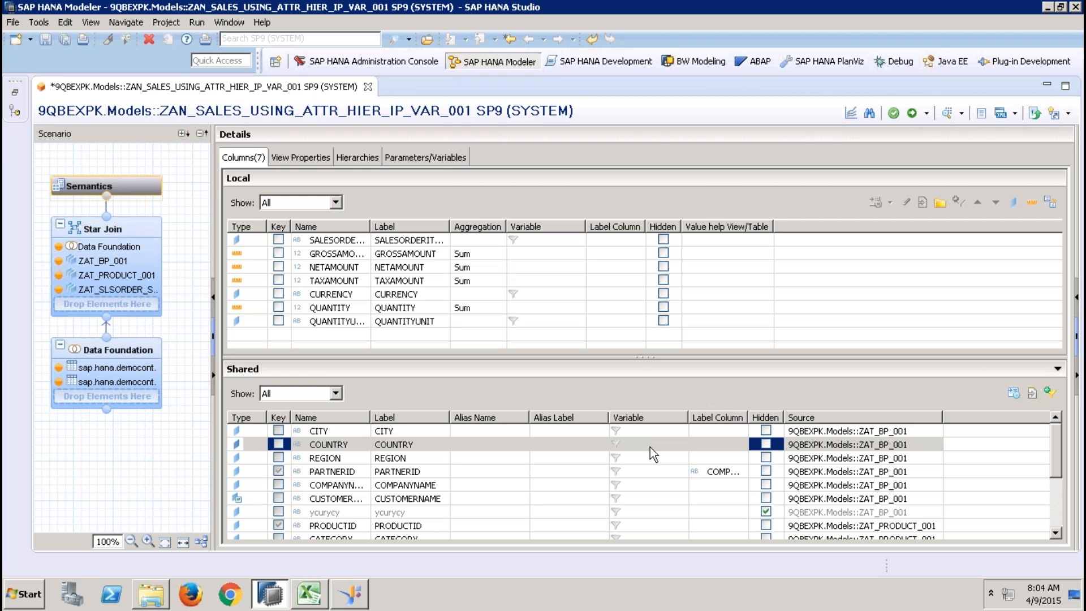
- Create a single-value variable named vbvbb with label jmbvbvbb on the ZAT_BP_001.COUNTRY attribute
click(438, 157)
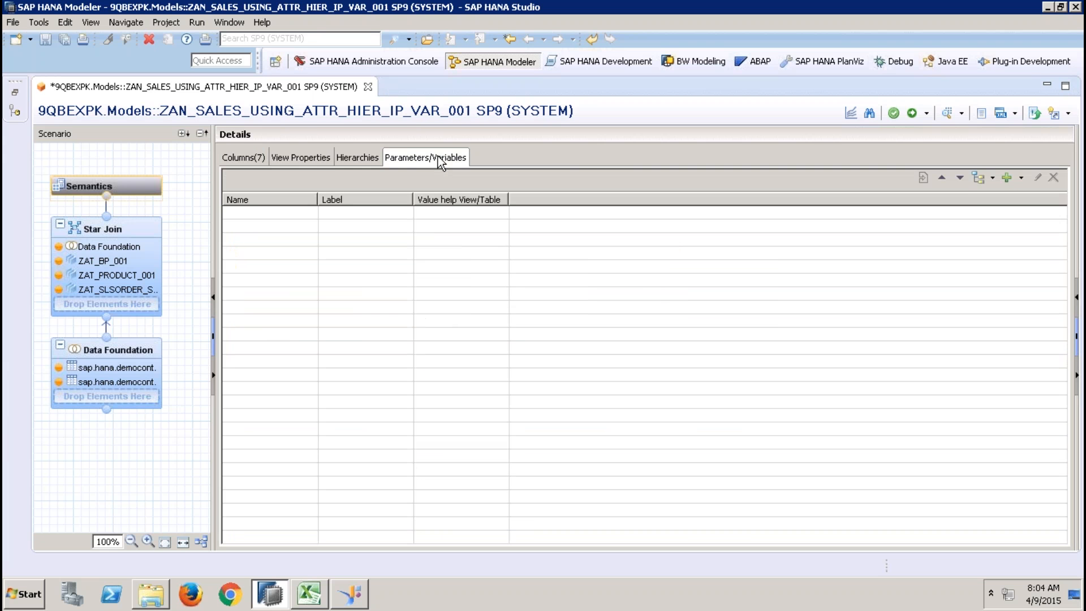
click(1020, 179)
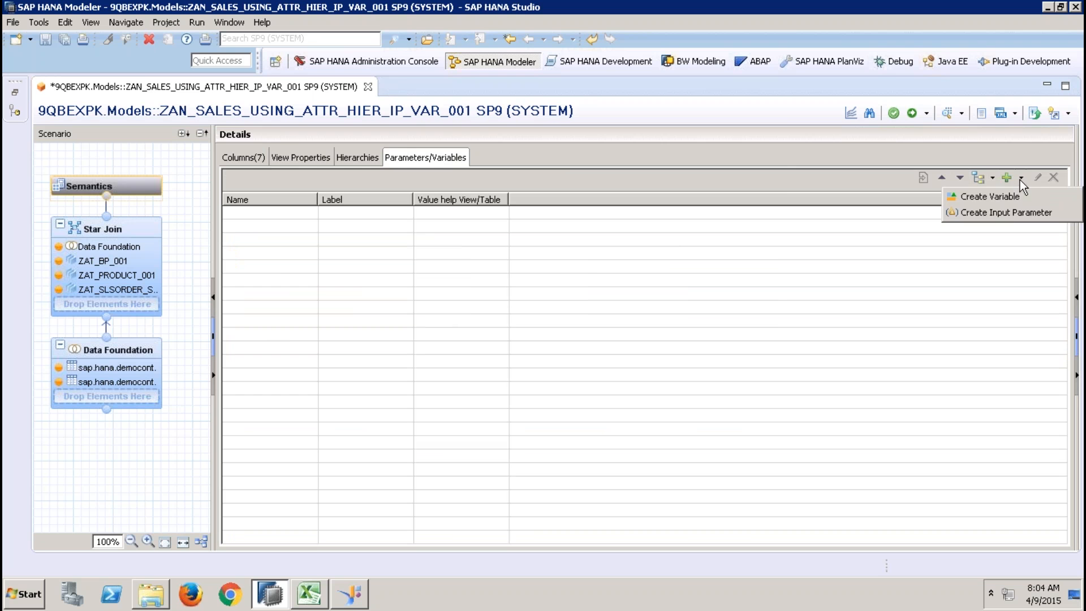
click(995, 196)
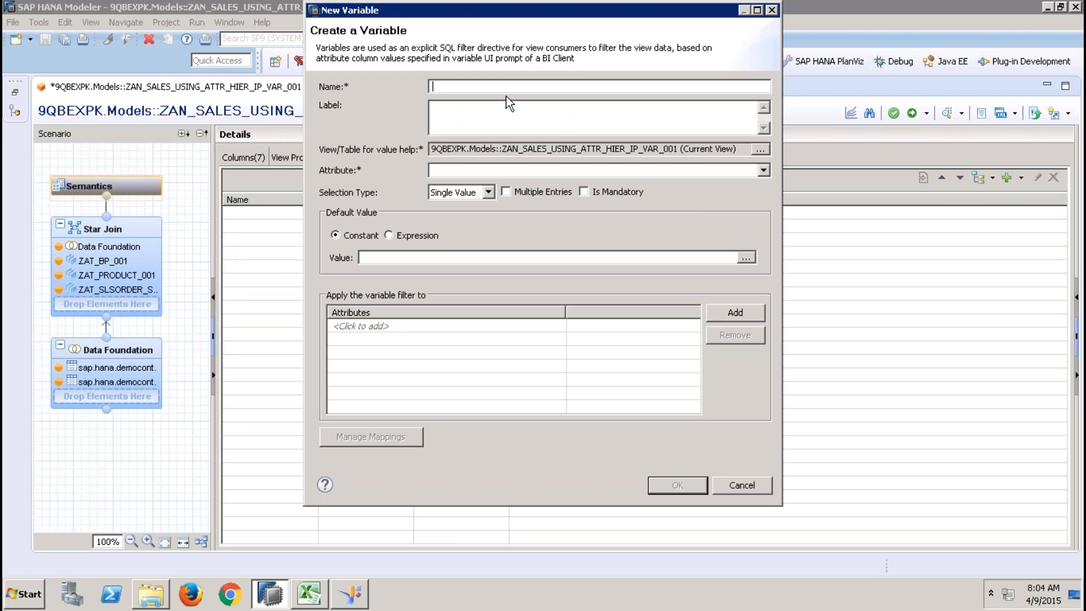
text(vbvbb)
key(Tab)
text(jmb)
click(711, 168)
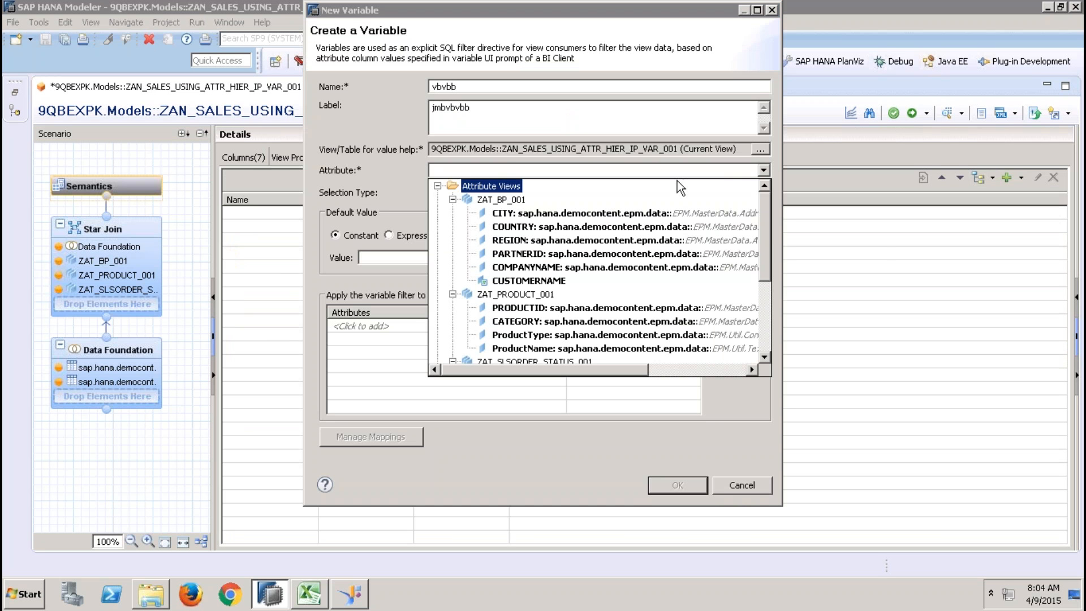
click(517, 227)
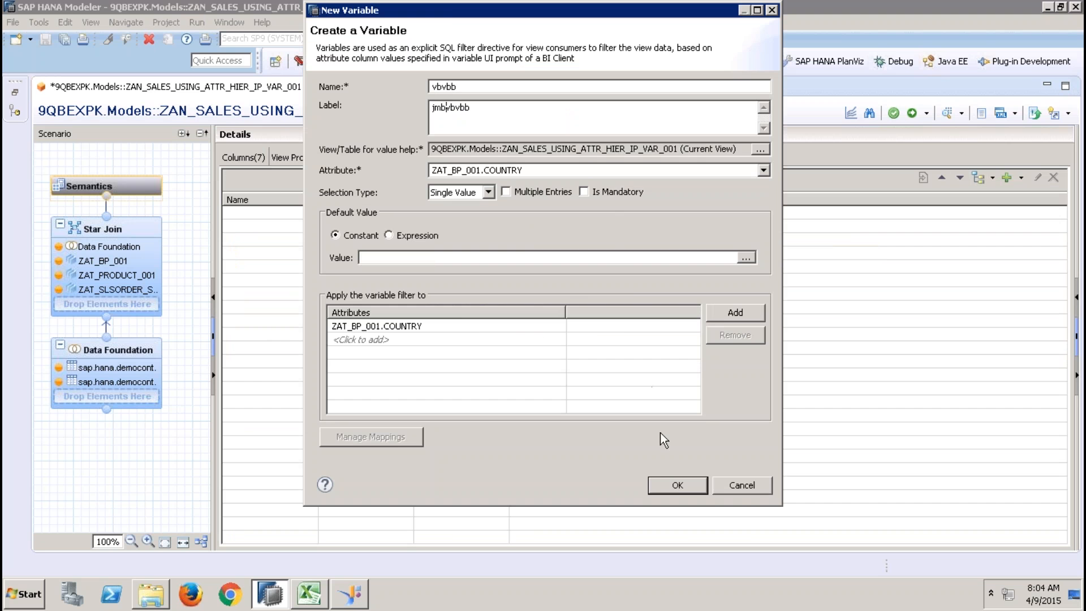
click(672, 482)
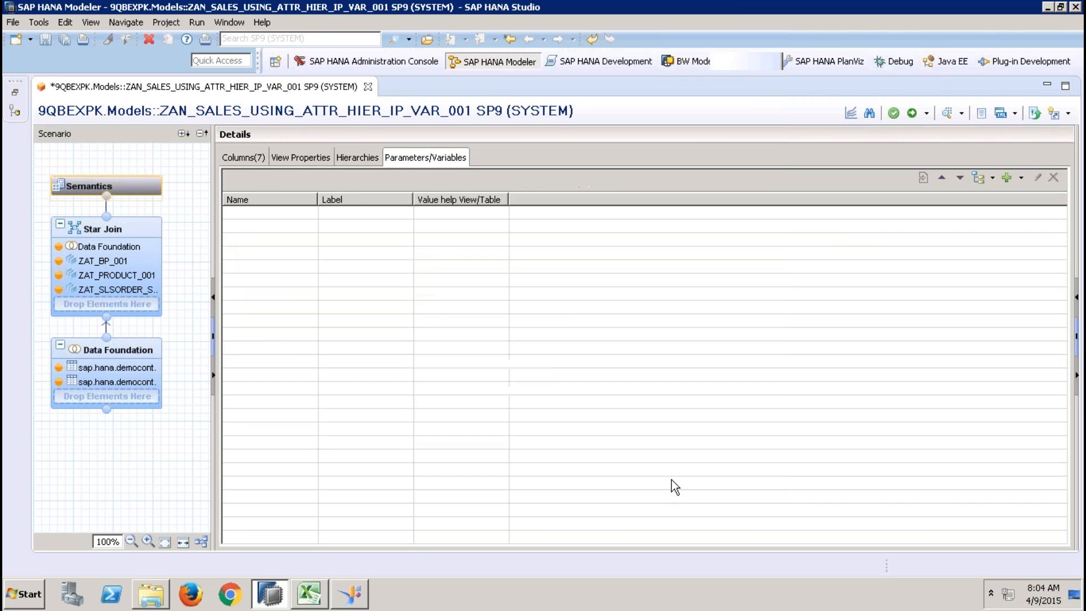
- Activate the analytic view and run its data preview with variable vbvbb equal to DE
click(912, 113)
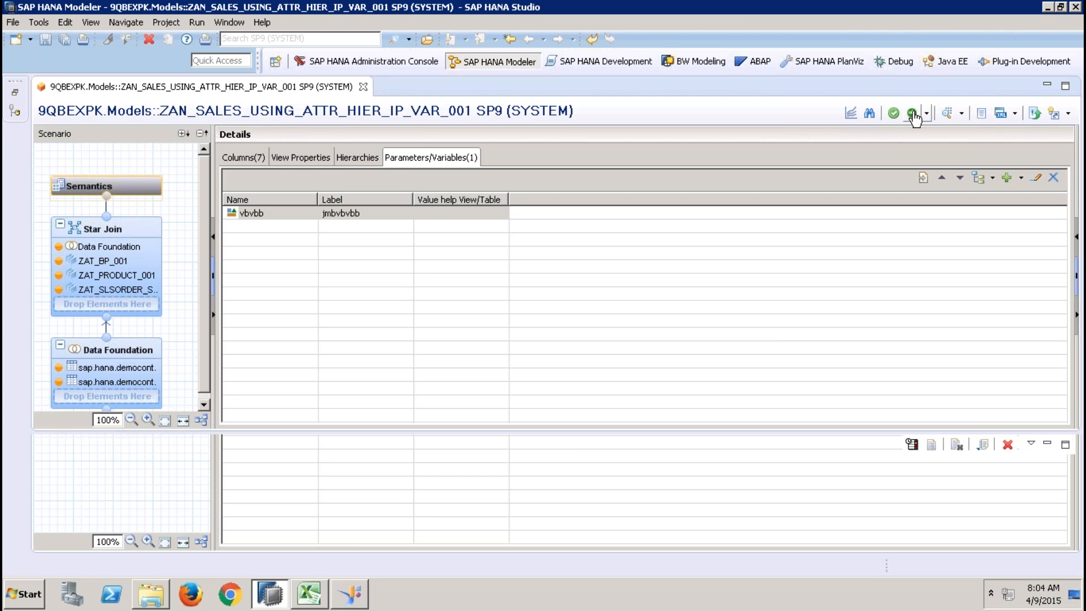
click(948, 118)
click(538, 210)
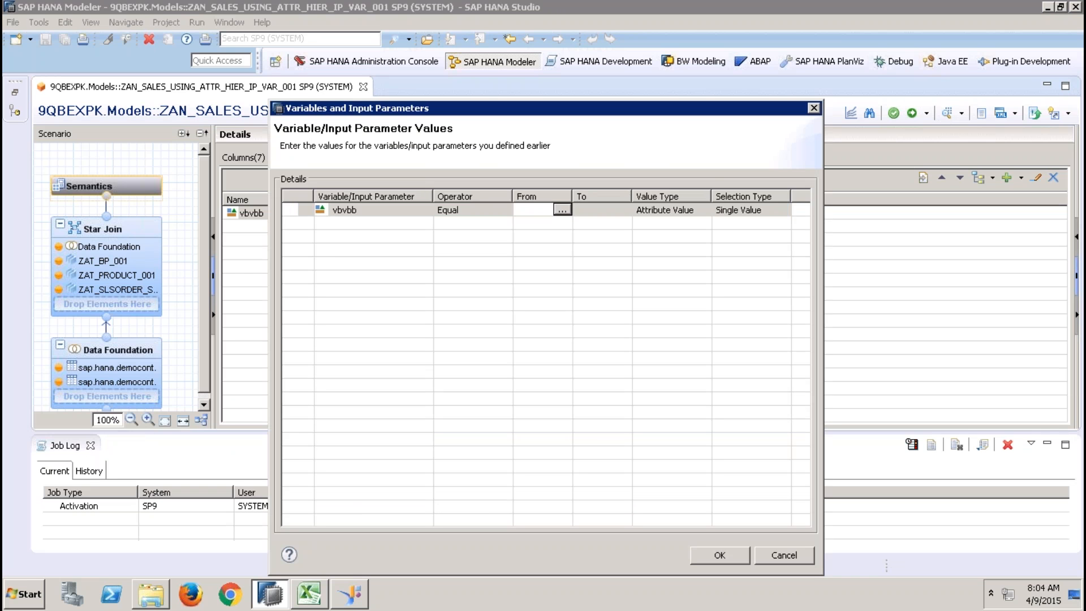
click(562, 210)
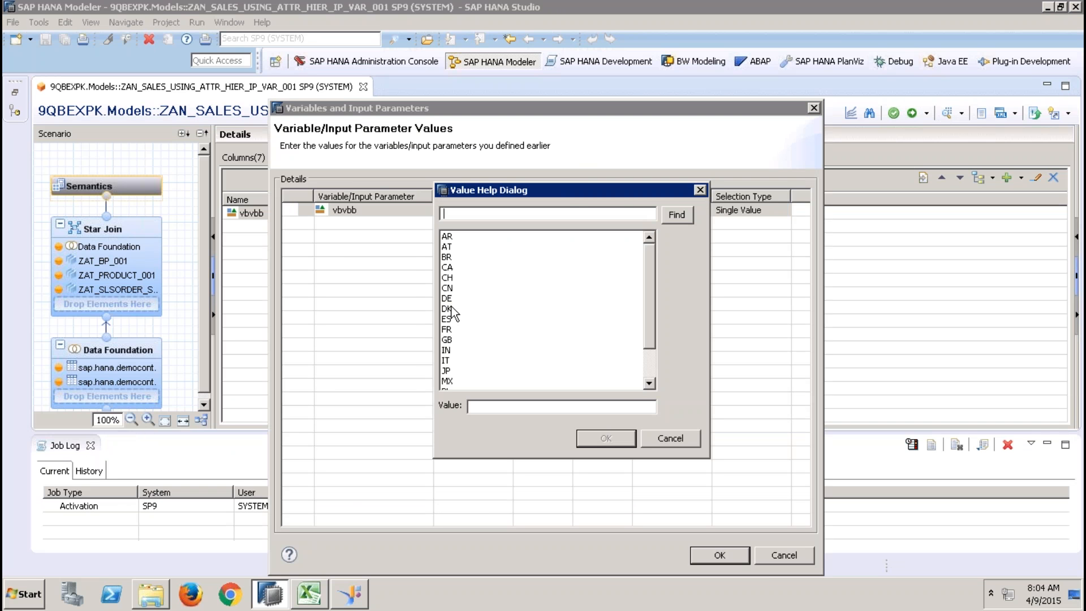
key(Escape)
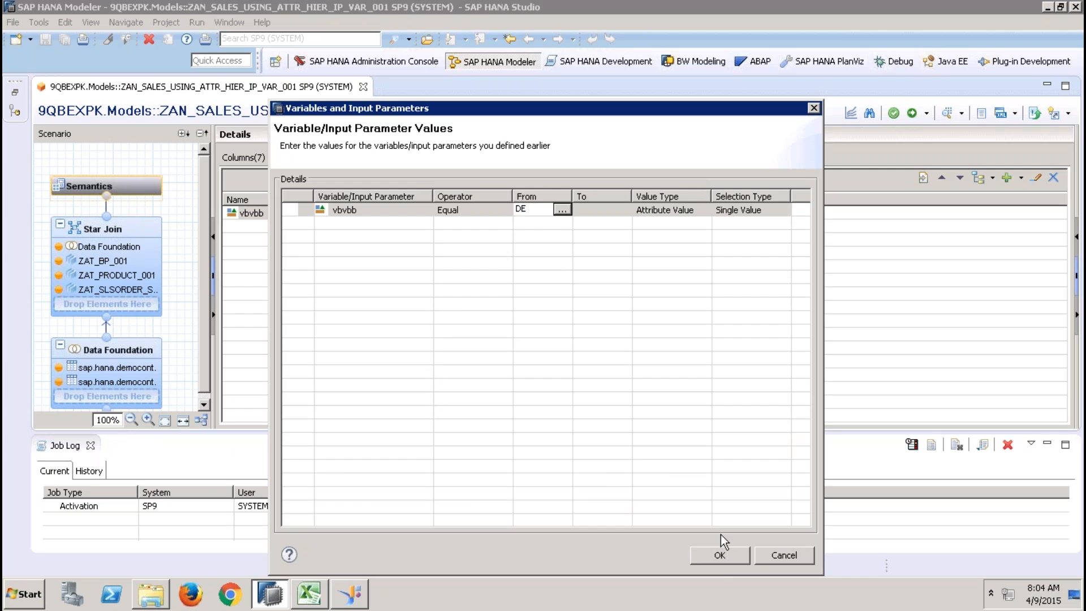
click(719, 555)
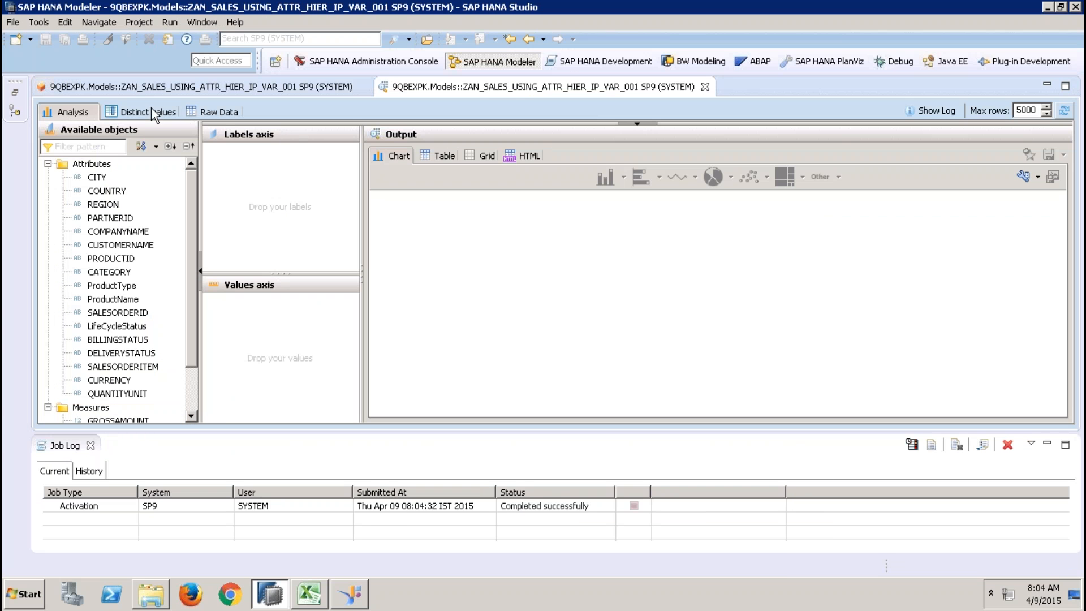
- Examine the preview's raw data sorted by COUNTRY and close the preview
click(213, 113)
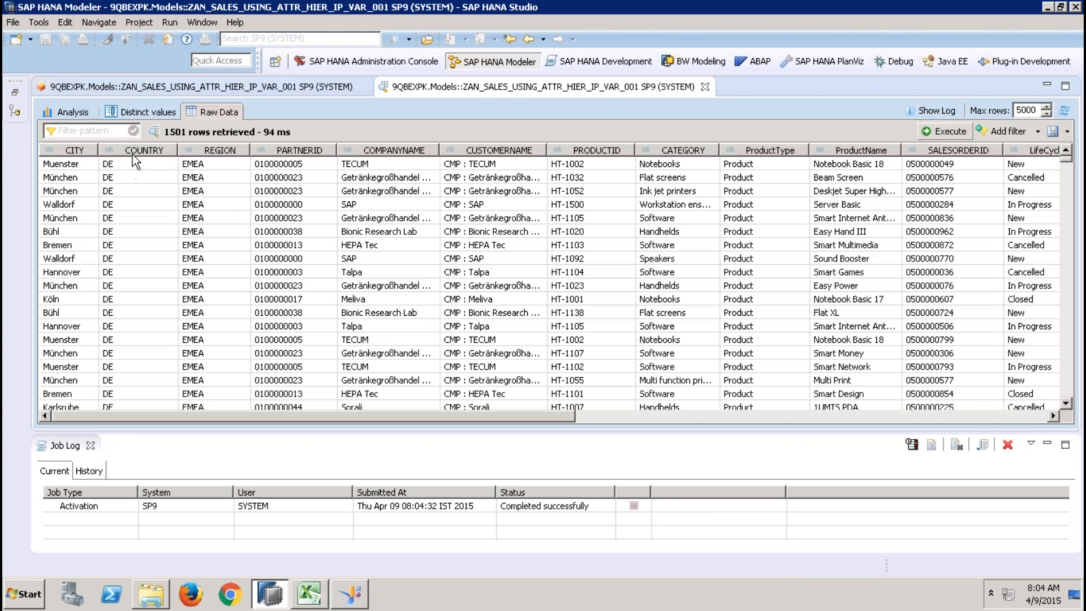
click(132, 153)
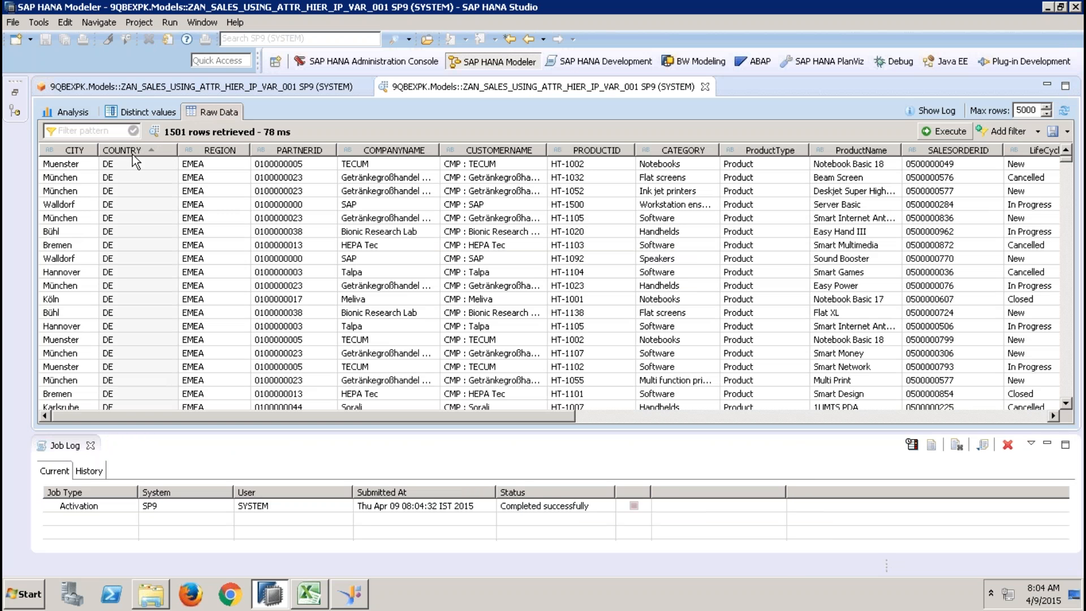
click(705, 87)
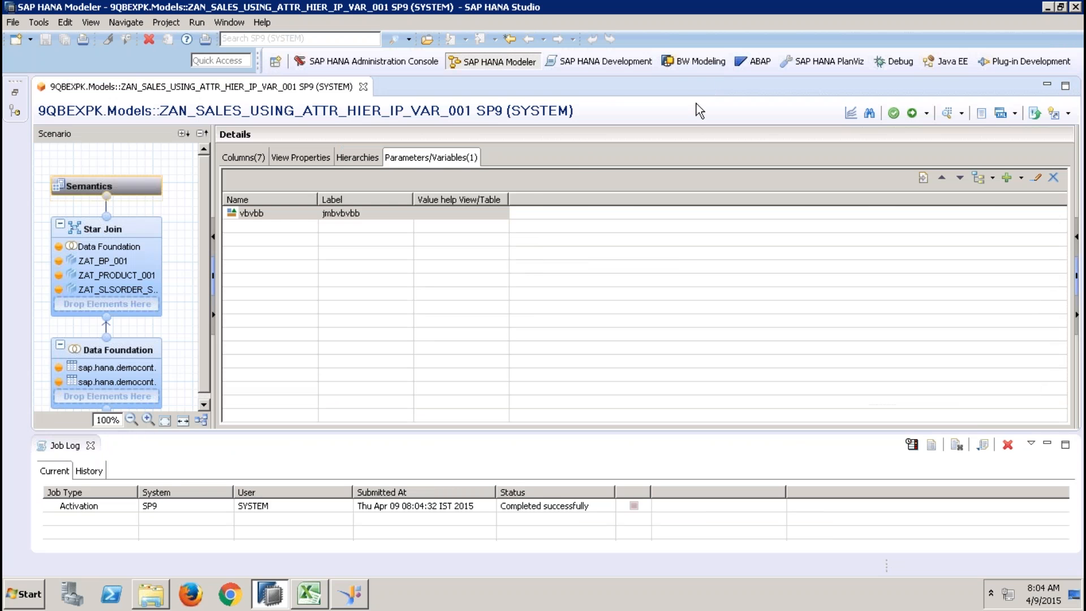
- Delete the vbvbb variable from the analytic view together with its references
click(467, 210)
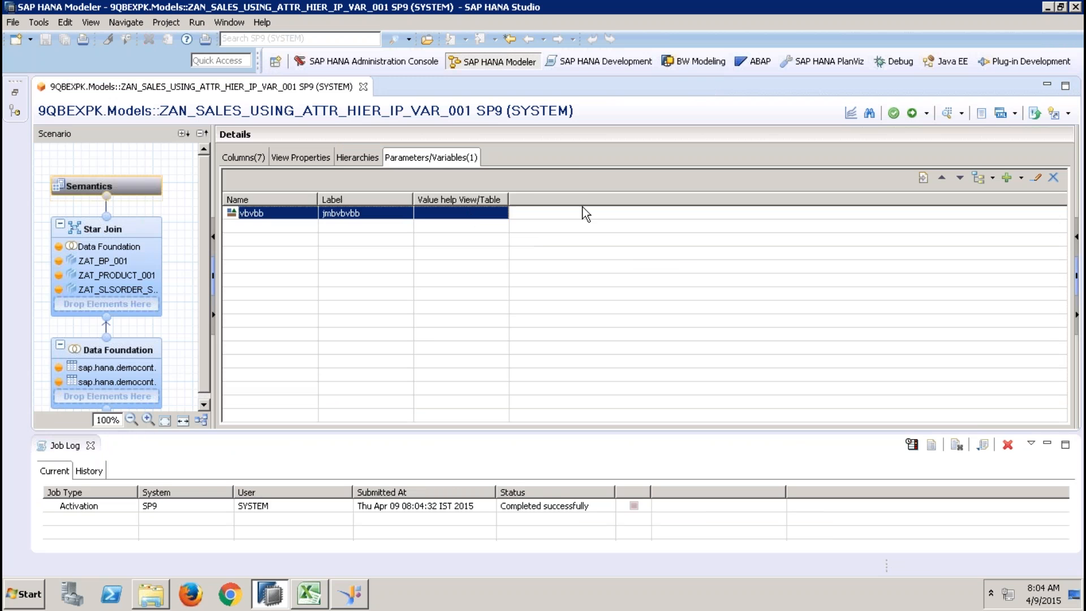
click(1052, 179)
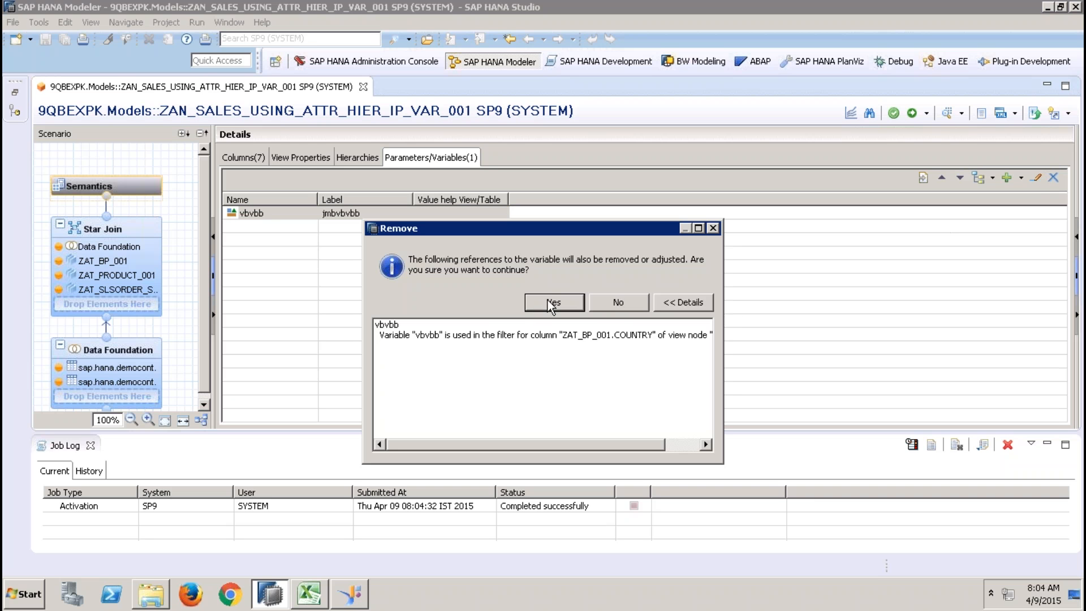
click(547, 302)
click(618, 302)
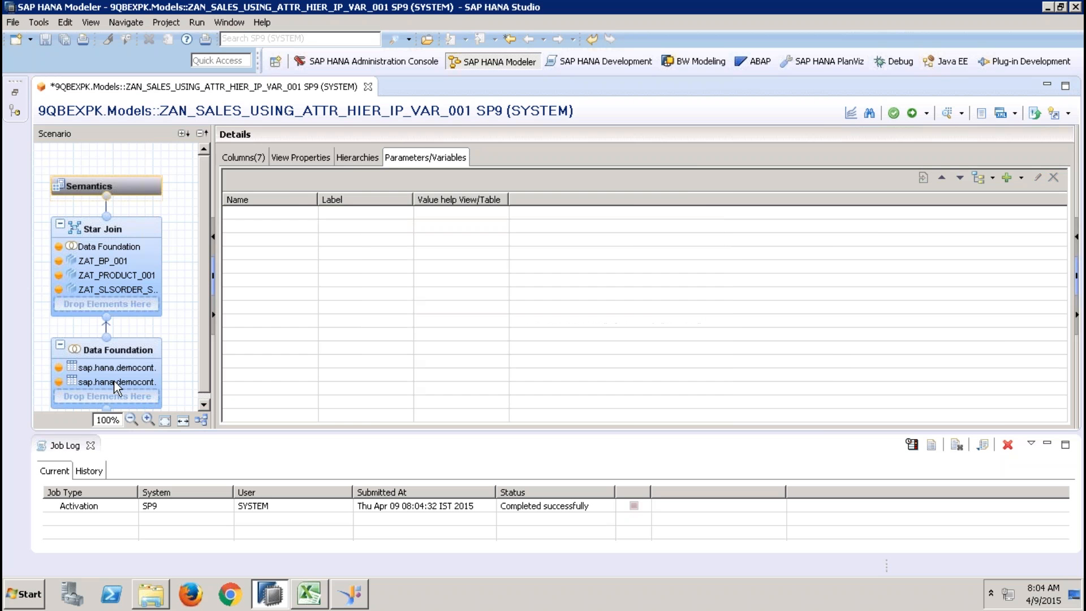
click(132, 351)
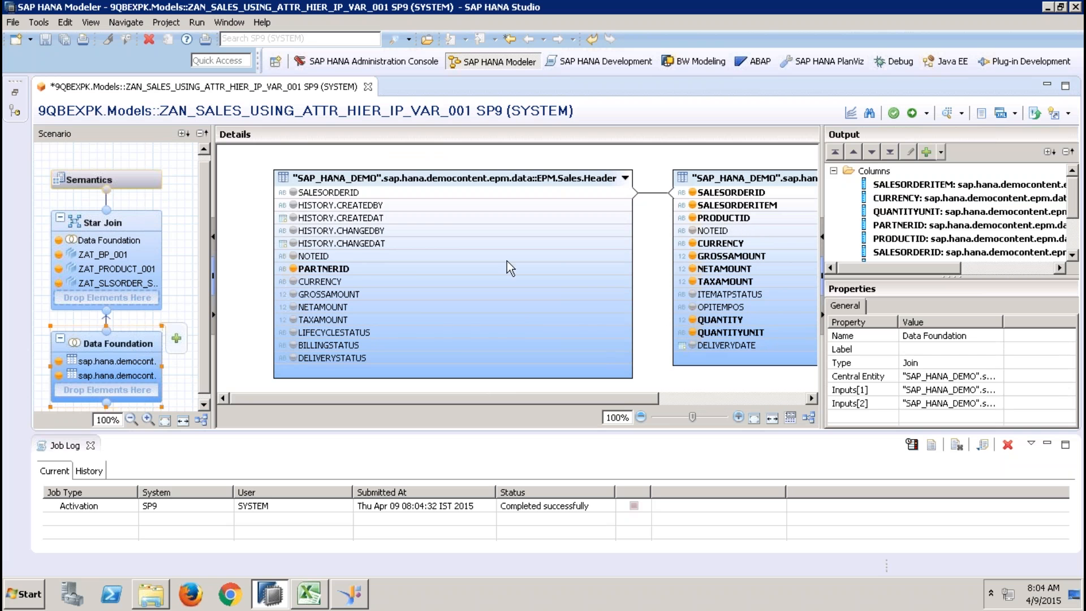
click(337, 273)
right_click(337, 273)
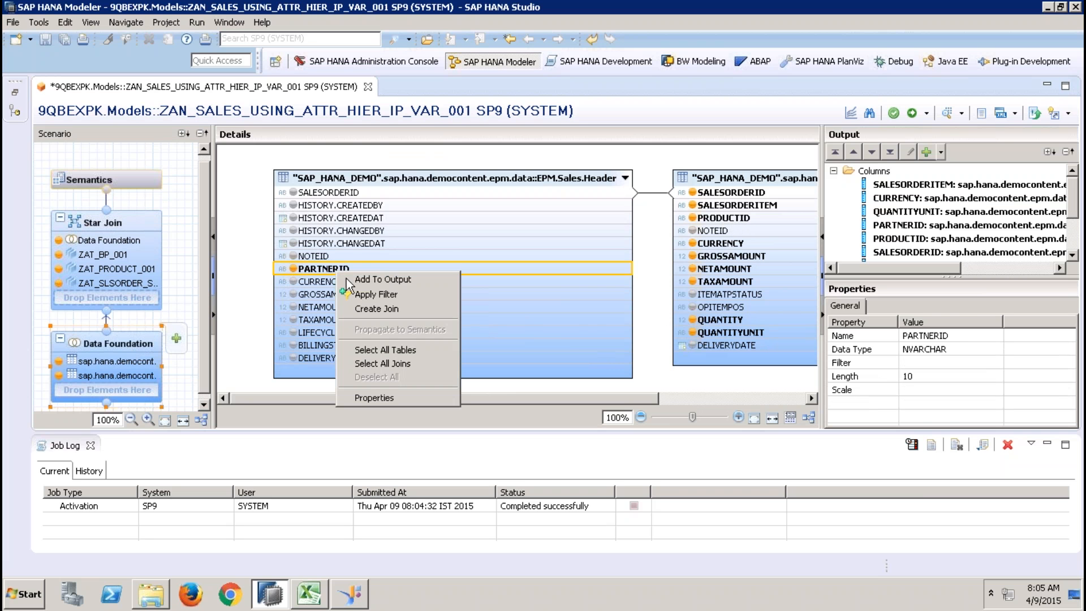
click(385, 295)
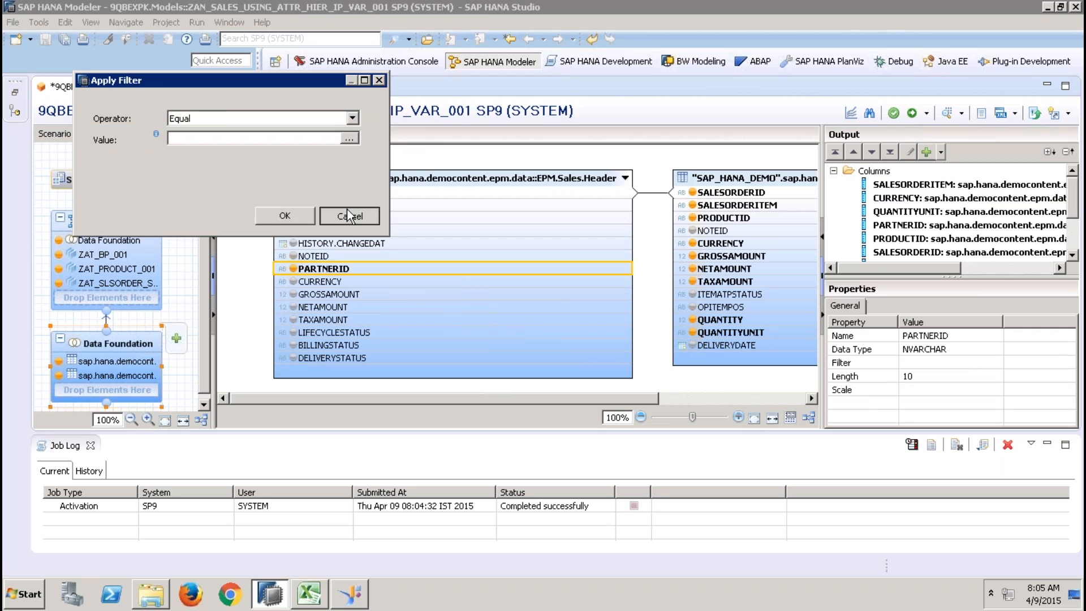
click(347, 215)
- Create an input parameter named ip_partner of type Column in the semantics, with ZAT_BP_001.PARTNERID as its reference column
click(146, 178)
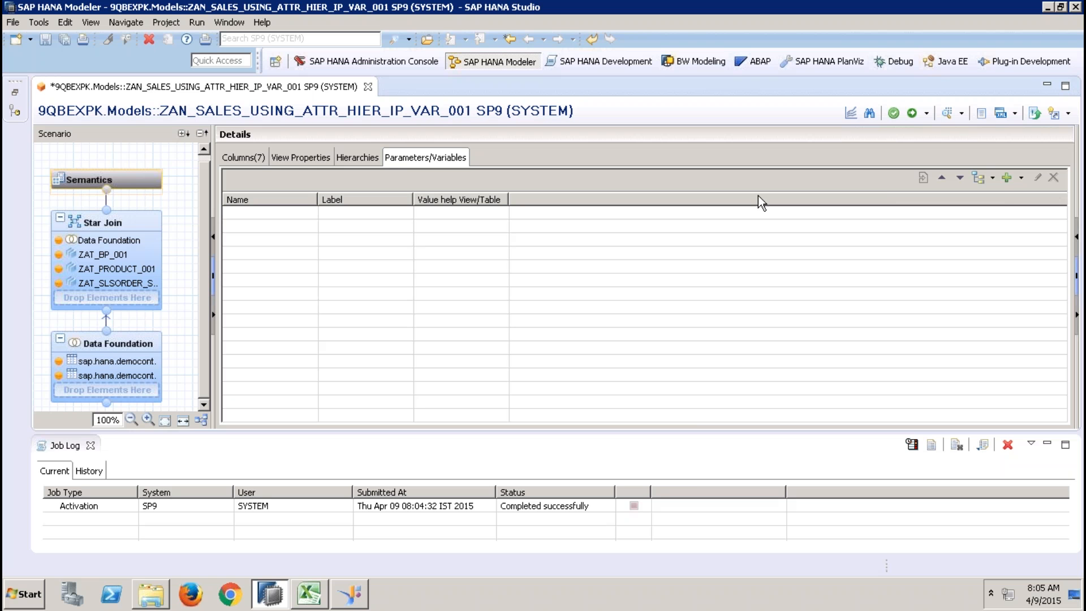
click(1021, 179)
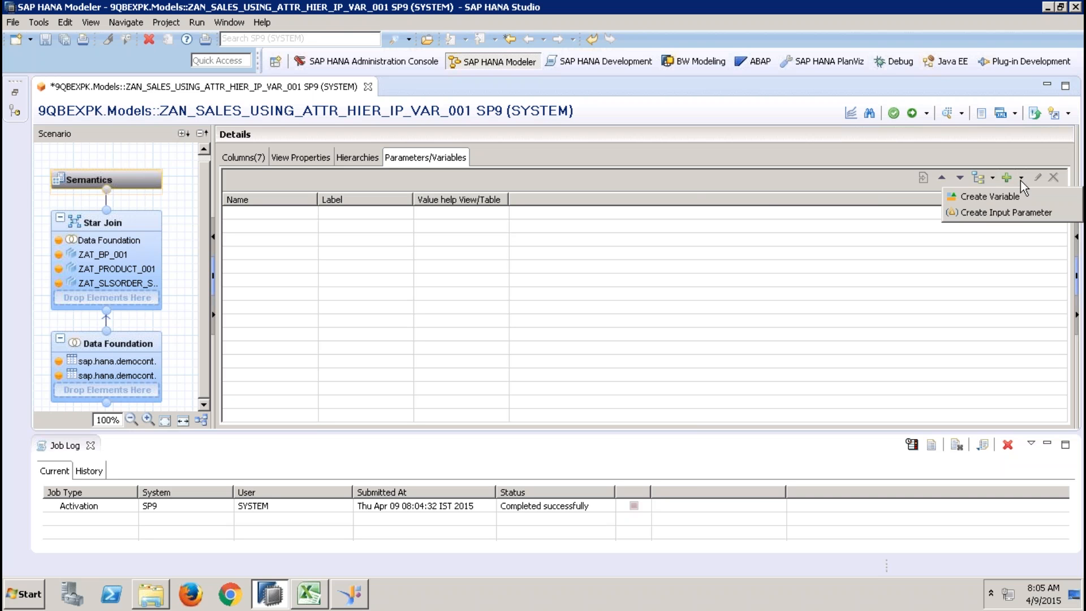
click(1015, 213)
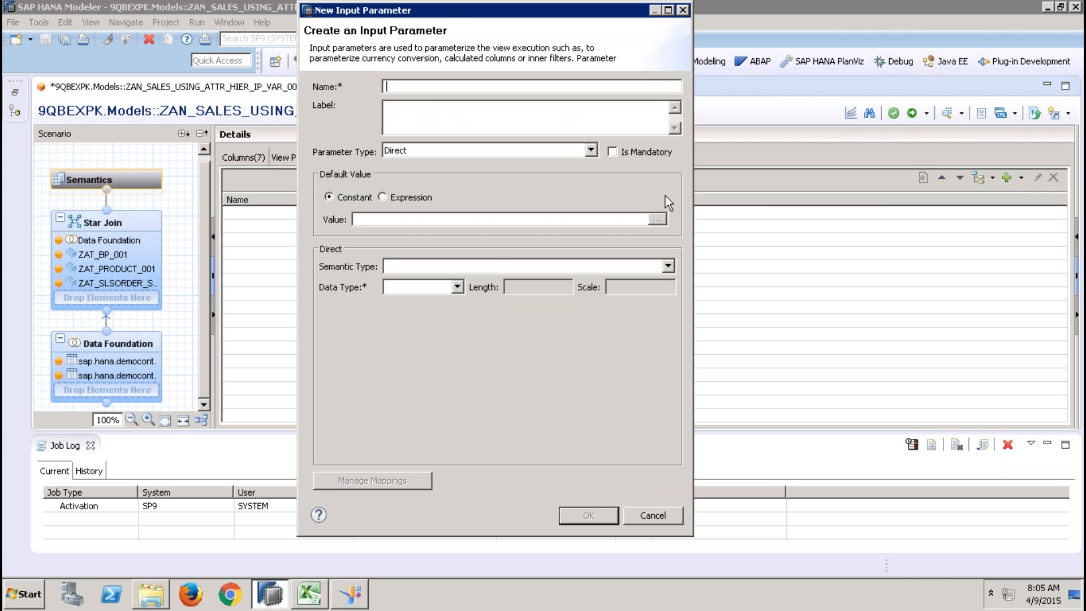
text(ip_partner)
click(568, 131)
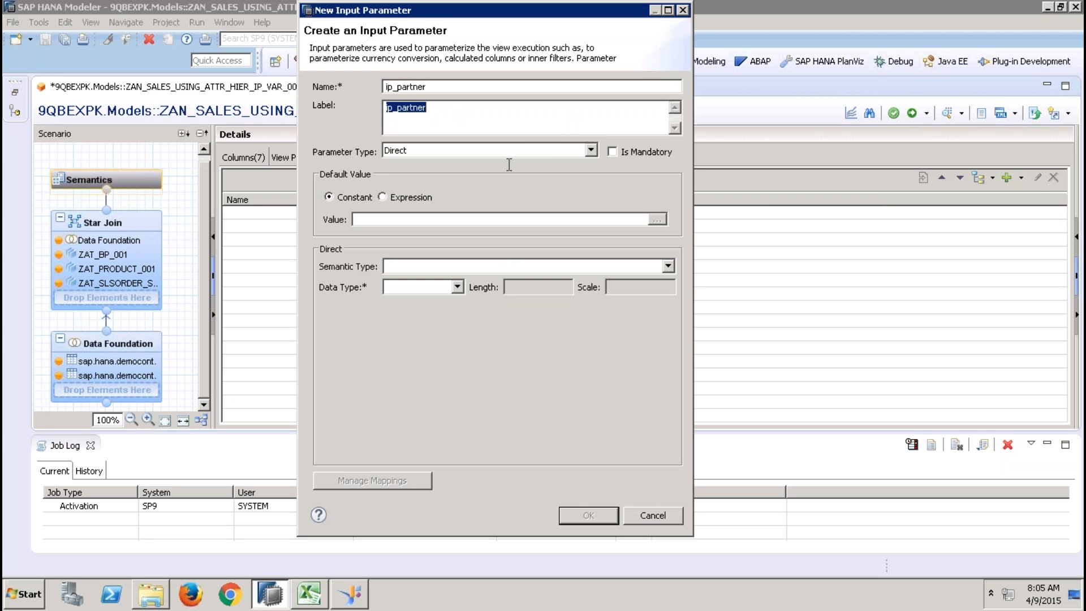
click(537, 150)
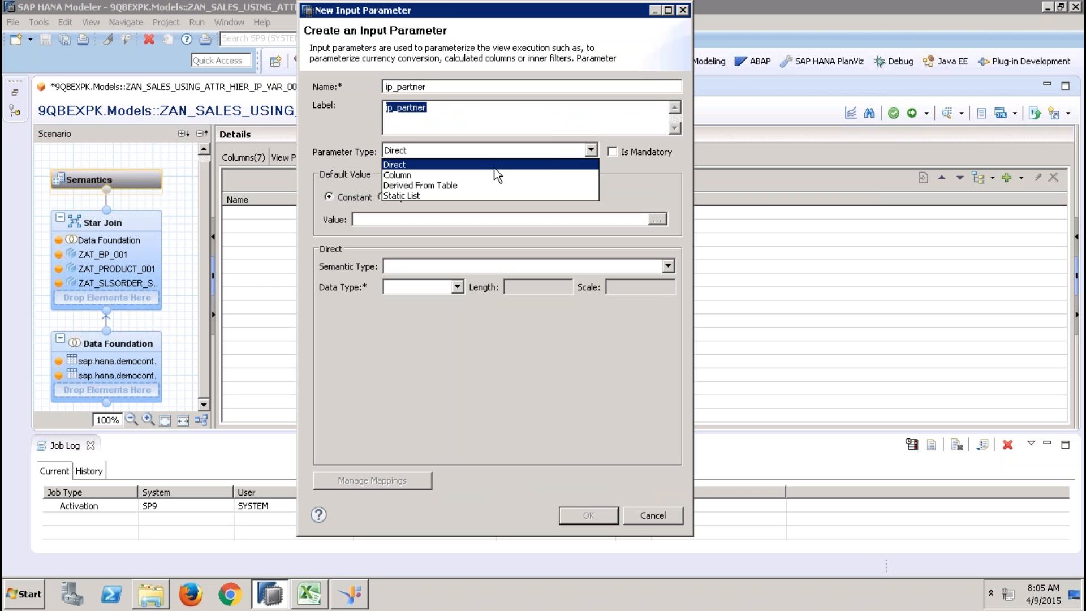
click(450, 172)
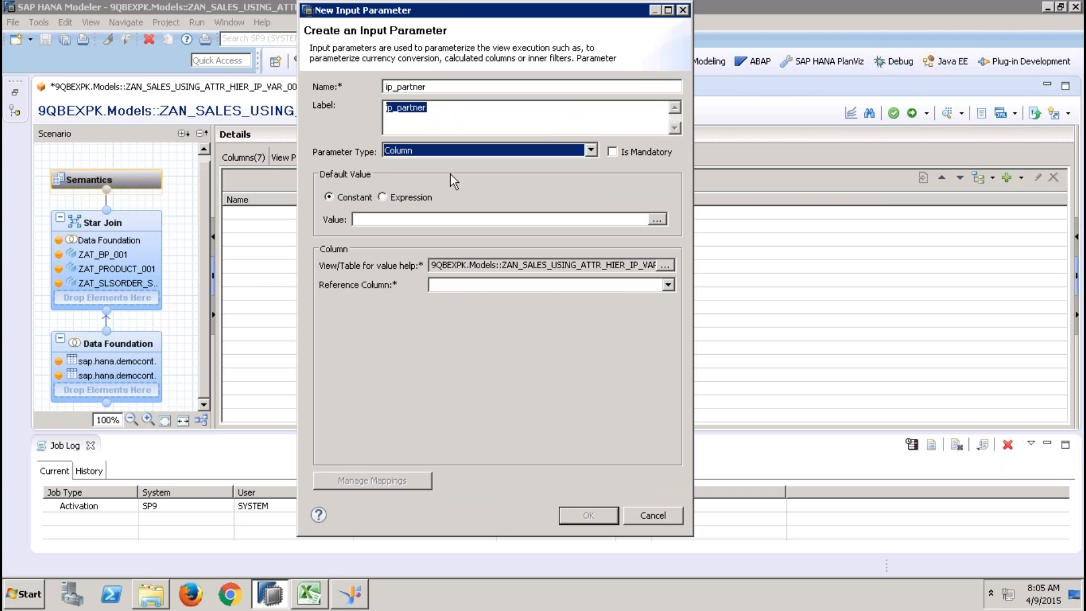
click(617, 286)
click(532, 373)
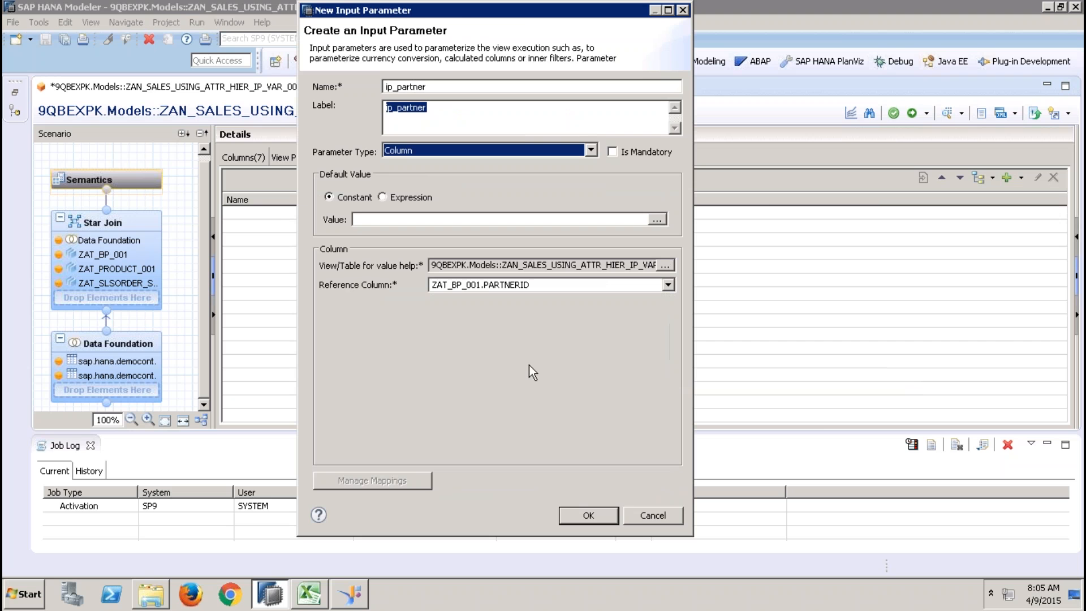
click(580, 515)
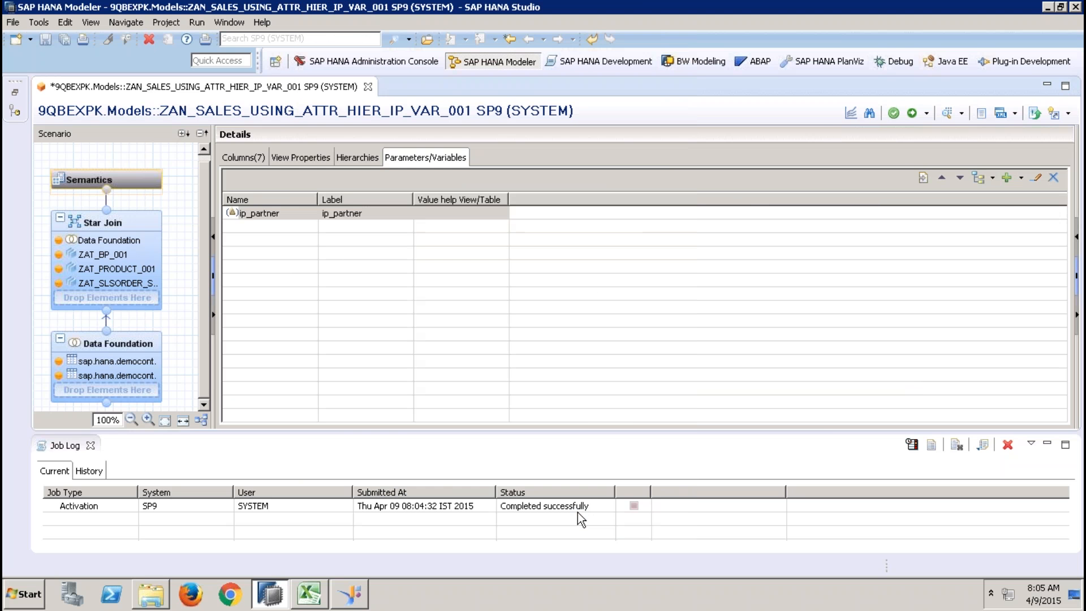
- Filter PARTNERID in the data foundation's EPM.Sales.Header table so that it equals the ip_partner input parameter
click(135, 344)
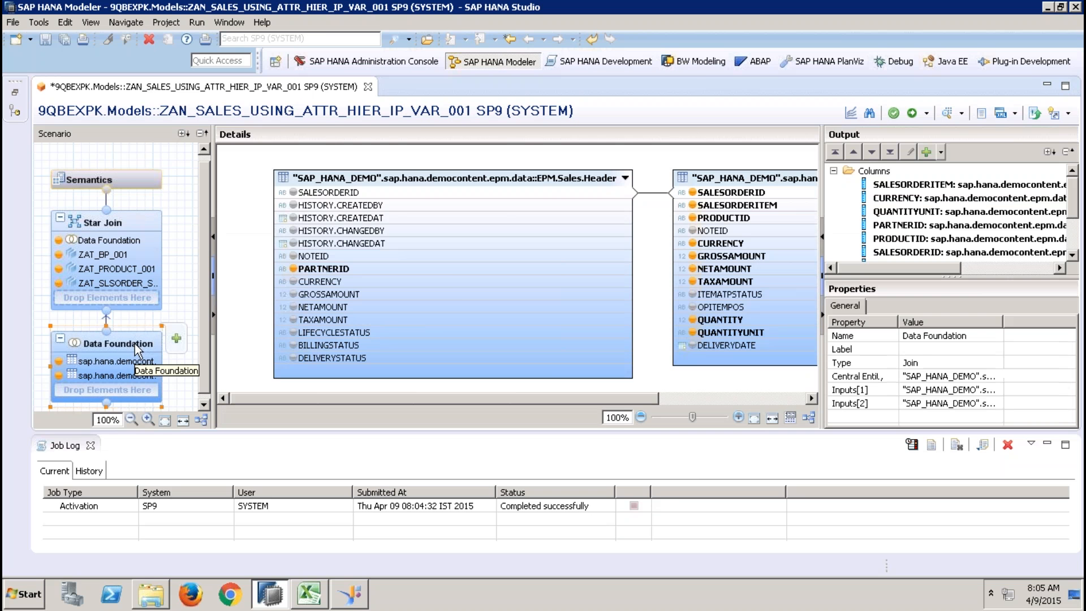
right_click(422, 267)
click(481, 289)
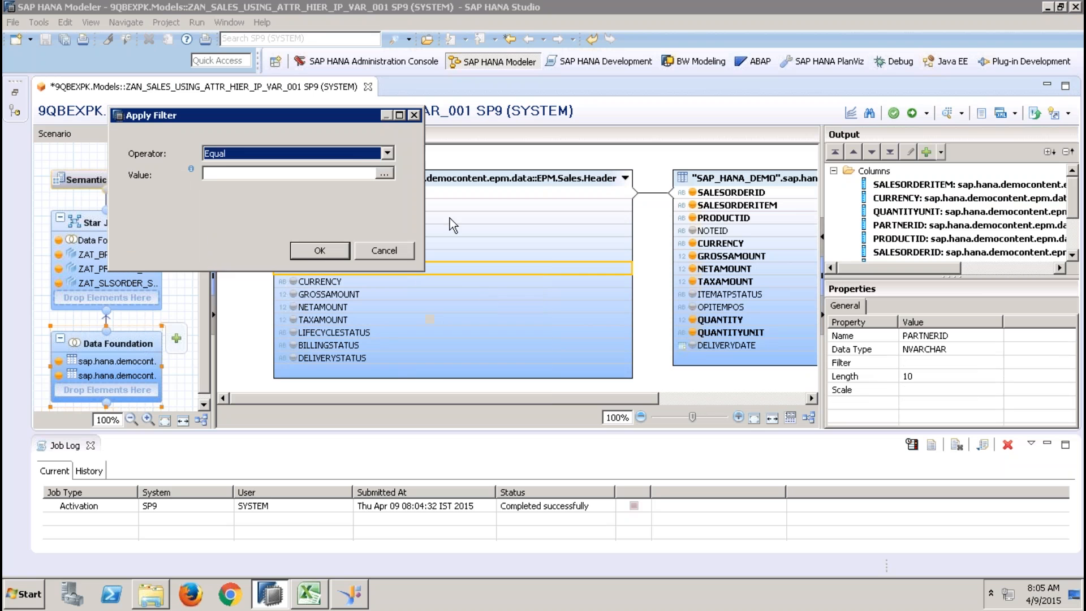
click(385, 173)
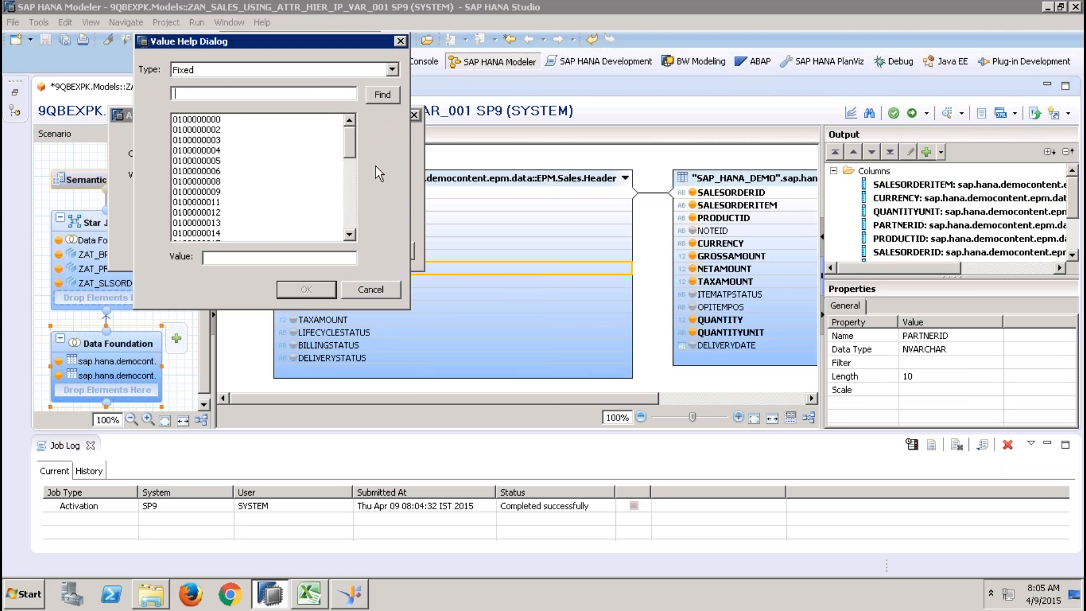
click(308, 71)
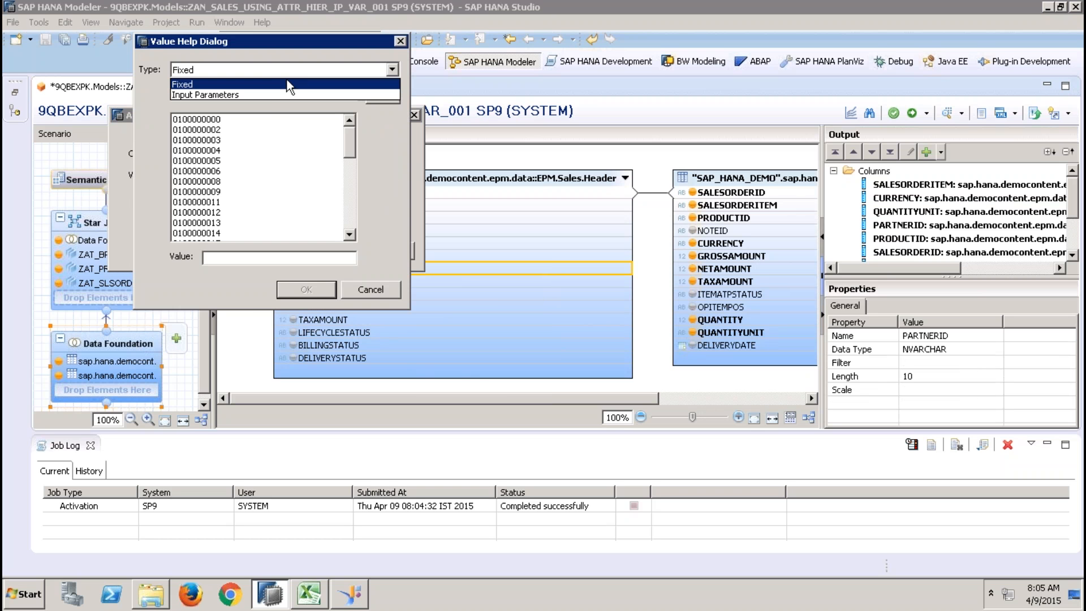
click(274, 95)
click(209, 121)
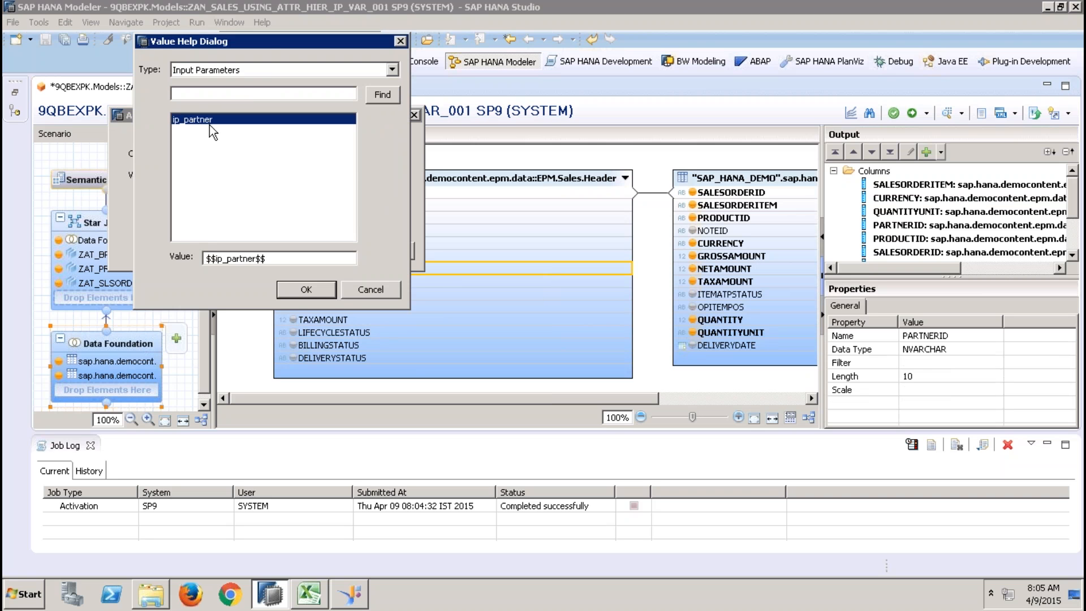
click(309, 290)
click(320, 251)
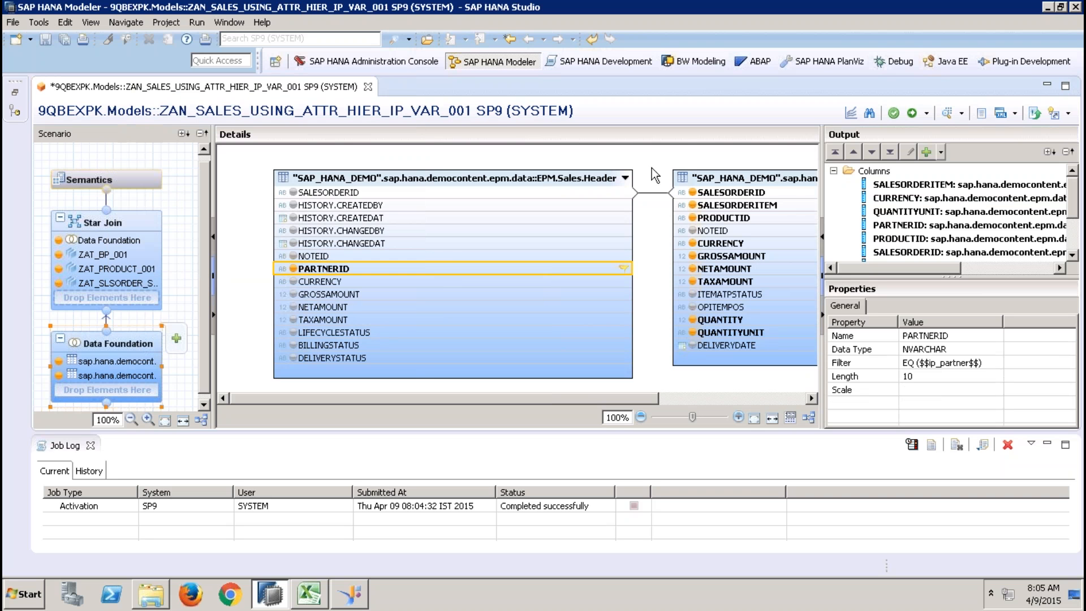
- Activate the analytic view, preview its raw data with ip_partner equal to the second listed partner ID, and return to the view editor
click(917, 114)
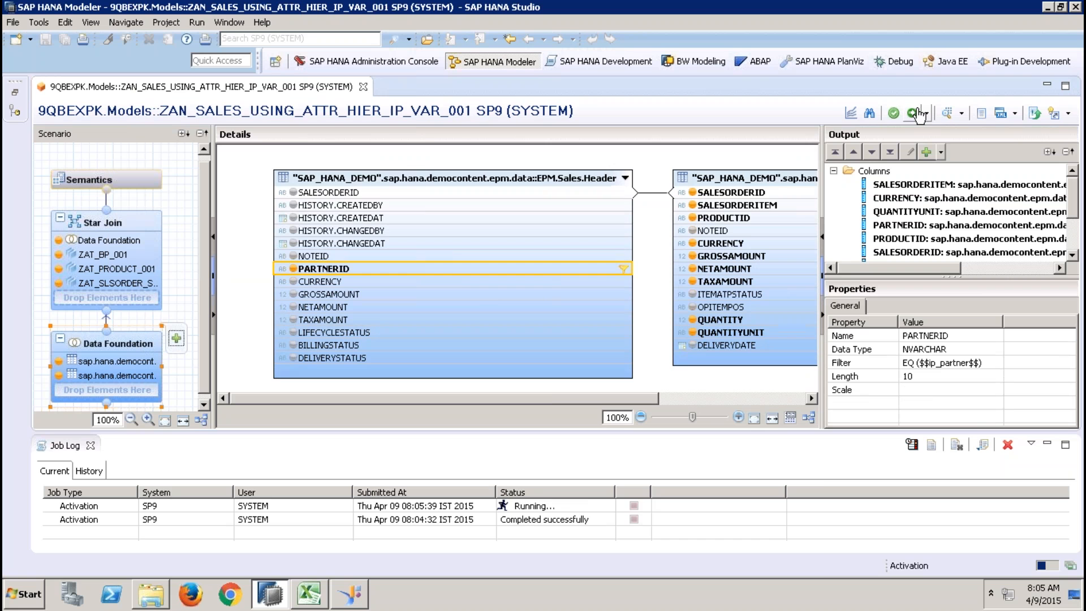
click(952, 115)
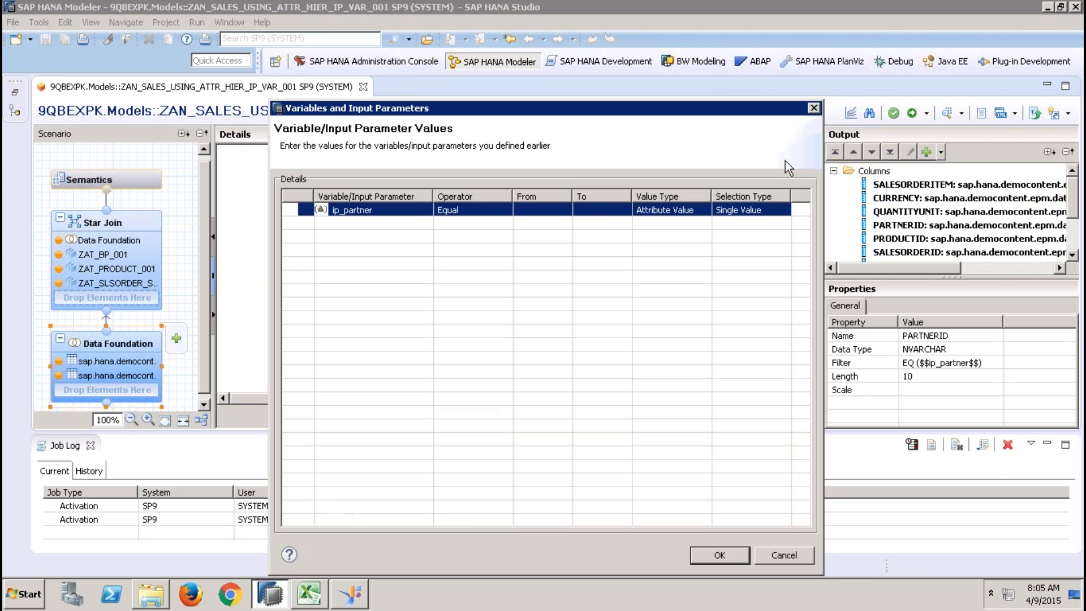
click(528, 212)
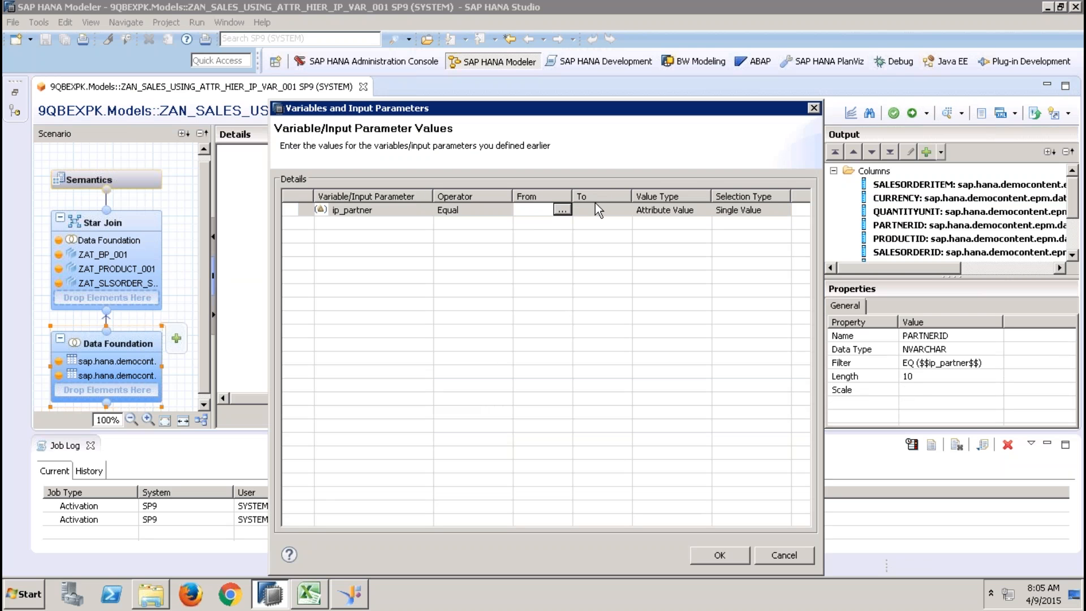
click(559, 209)
click(477, 248)
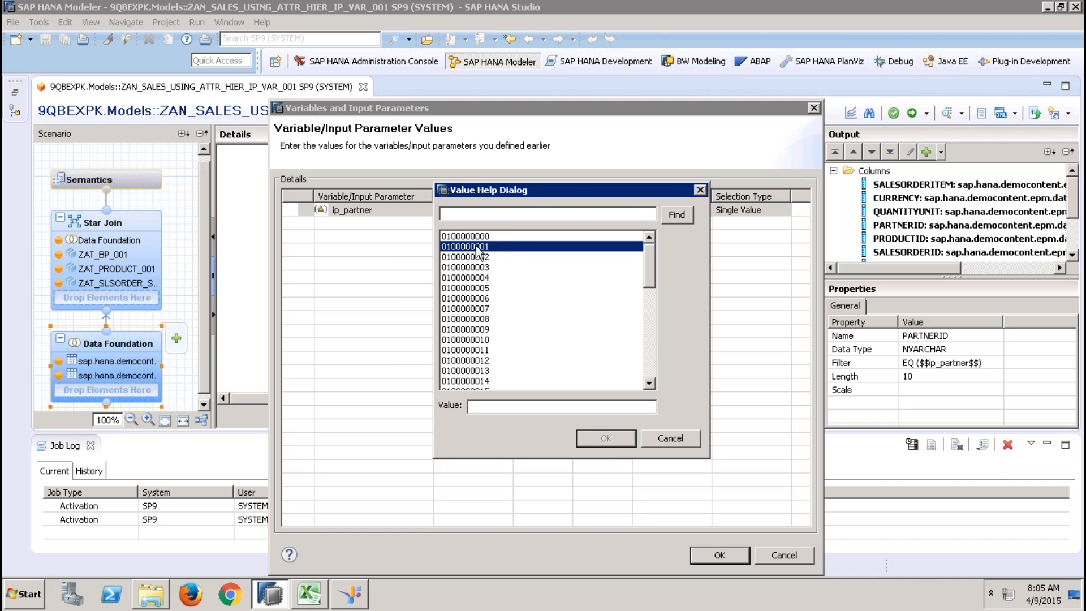
click(599, 440)
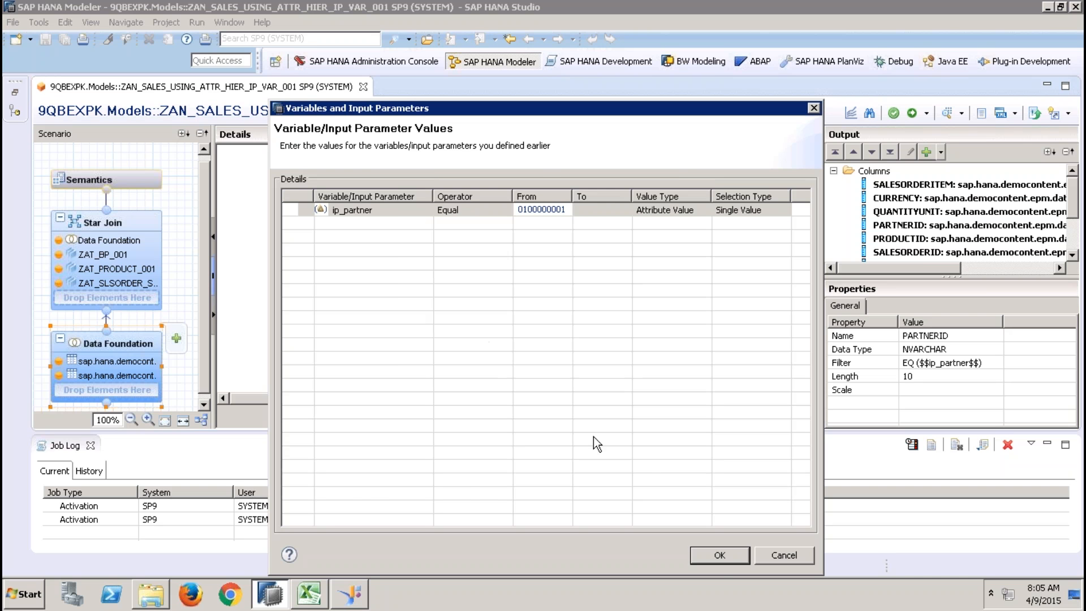
click(718, 557)
click(230, 111)
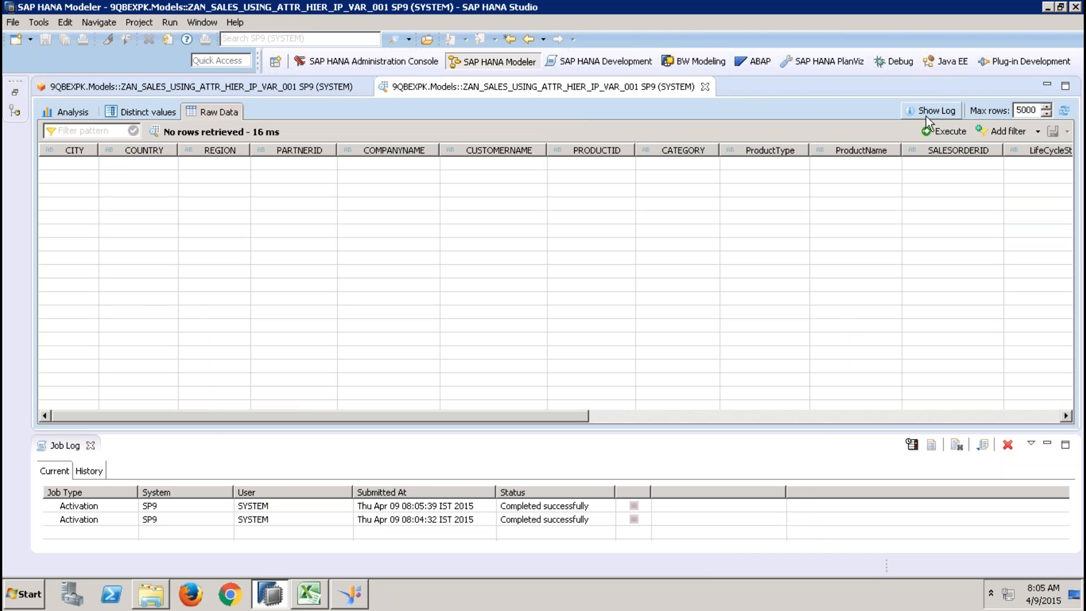
click(328, 87)
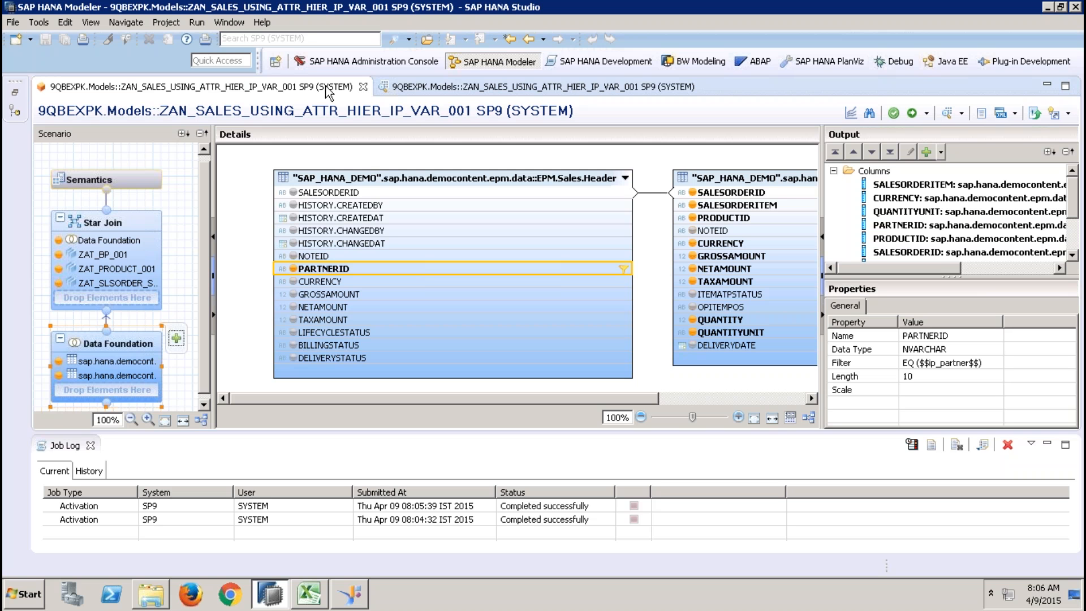
- Switch to Sheet2 of the Excel workbook Book1 and enter the headers orderid, price and qty in cells E9 to G9
mouse_move(835, 4)
click(310, 590)
click(120, 553)
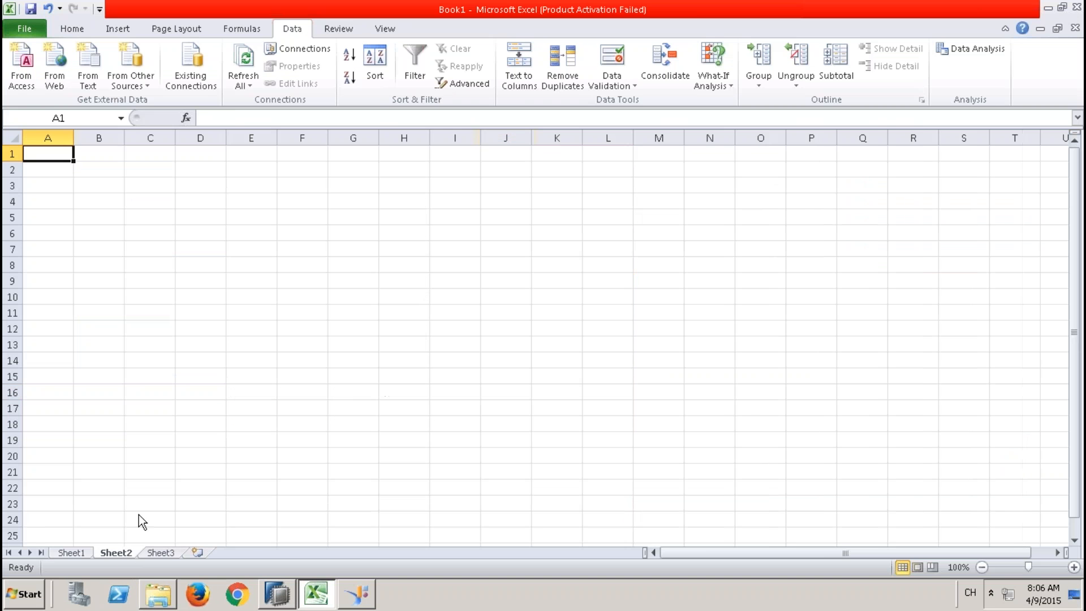
click(230, 273)
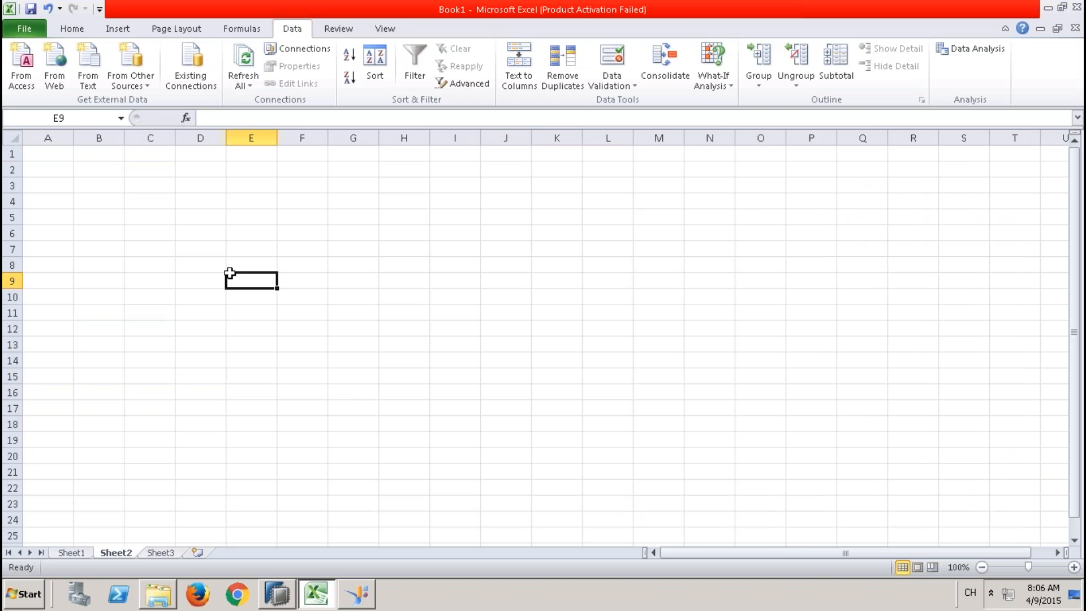
text(orderid)
key(Tab)
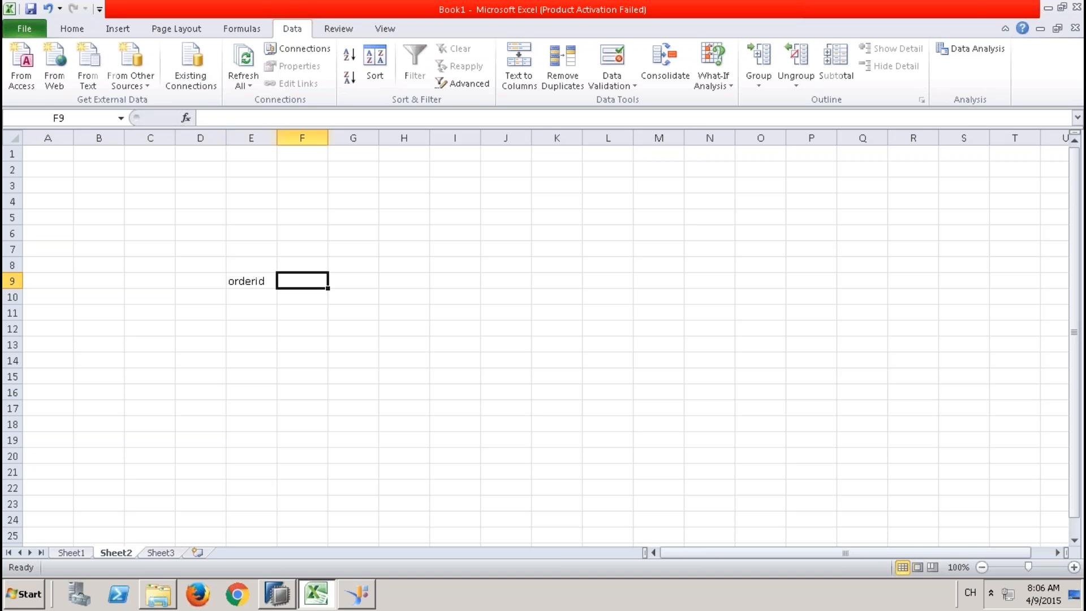
text(price)
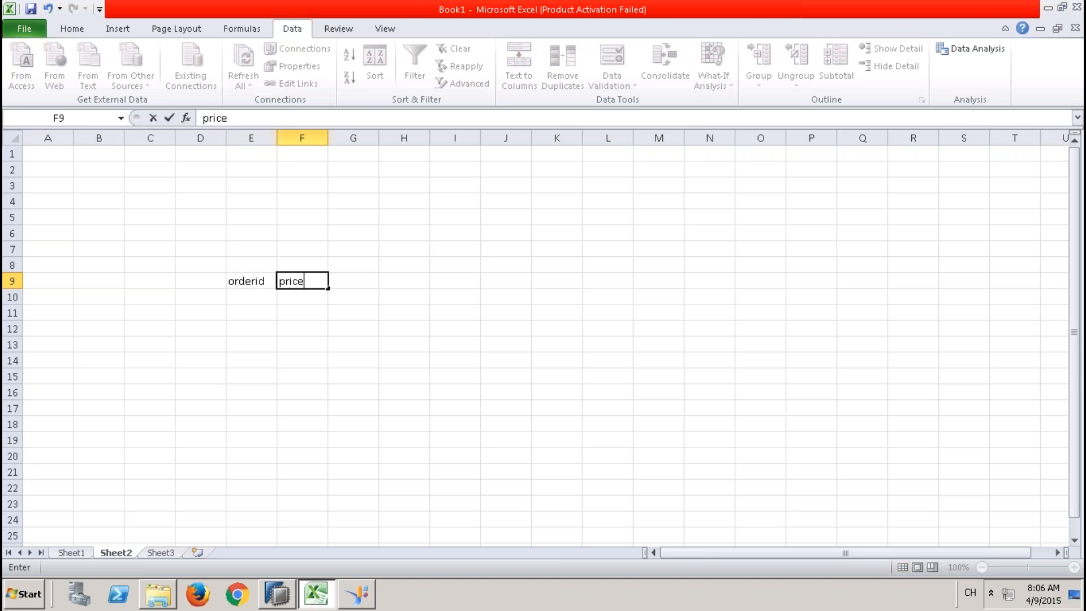
key(Tab)
text(qty)
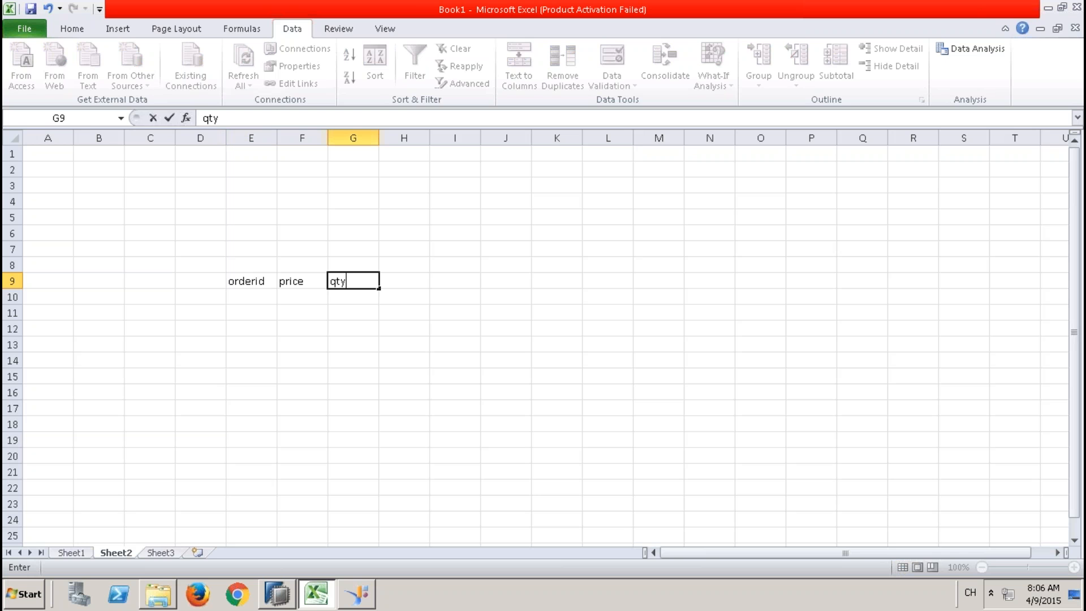
- Enter the values 1, 2 and 3 under orderid in cells E10 to E12
click(248, 295)
text(1)
key(Return)
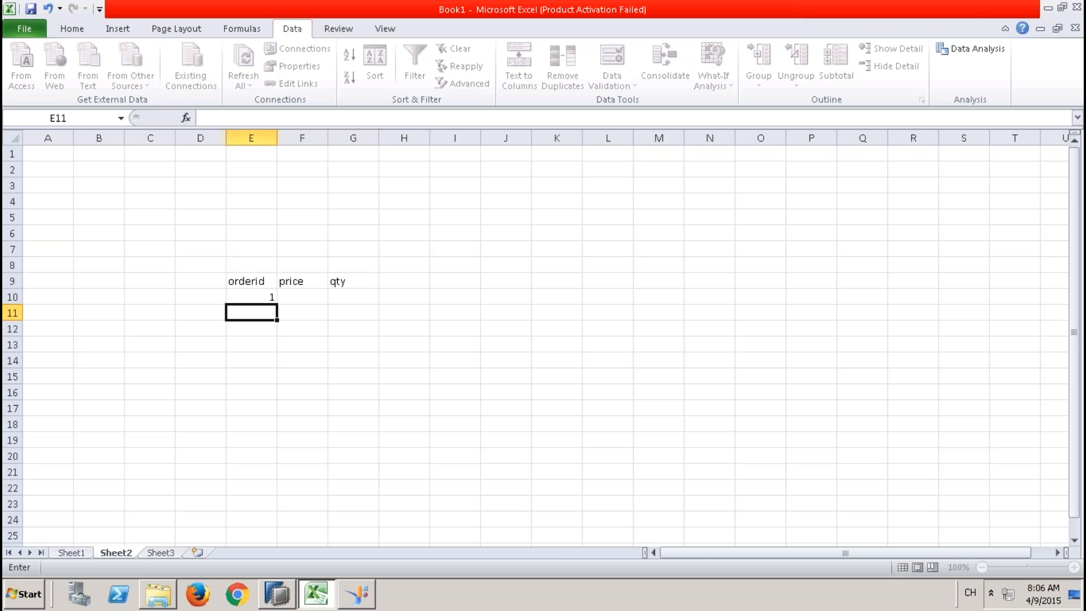
text(2)
key(Return)
text(3)
key(Return)
- Enter the prices 10, 20 and 30 in cells F10 to F12
key(Up)
key(Up)
key(Up)
key(Right)
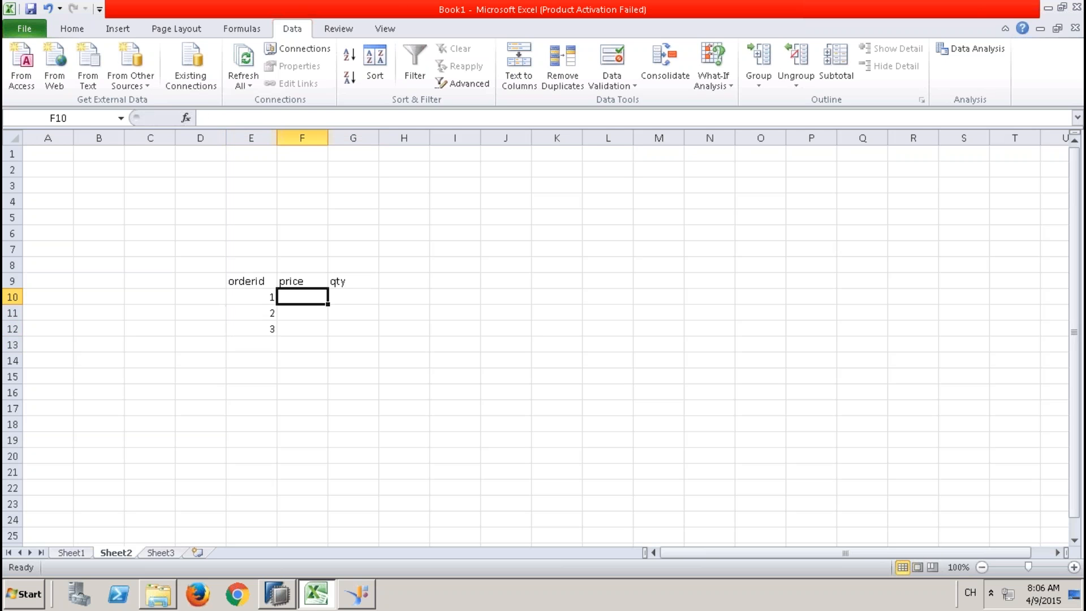
text(10)
key(Return)
text(20)
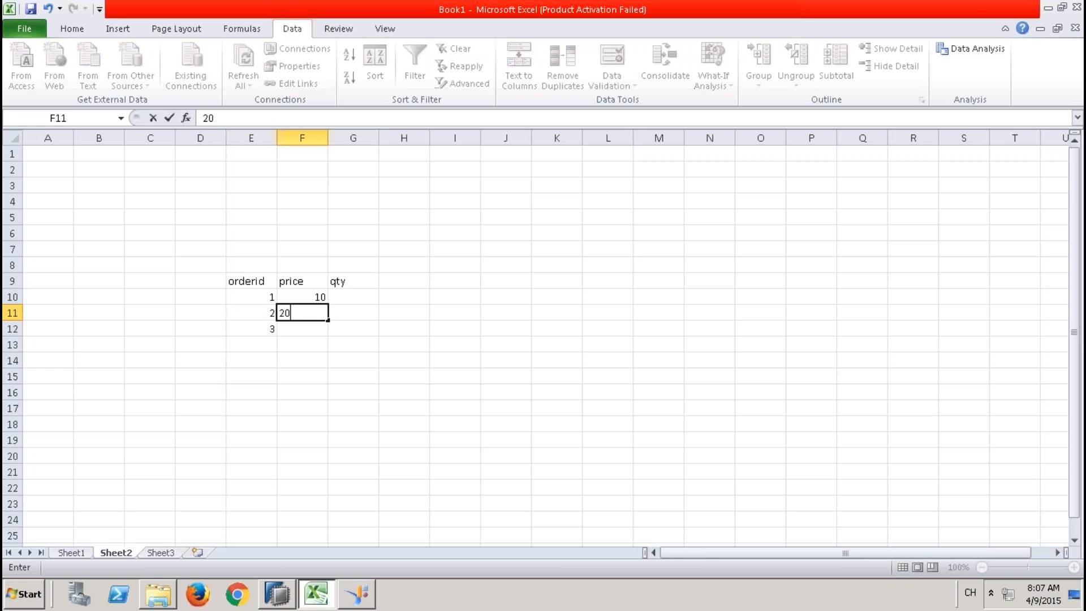
key(Return)
text(30)
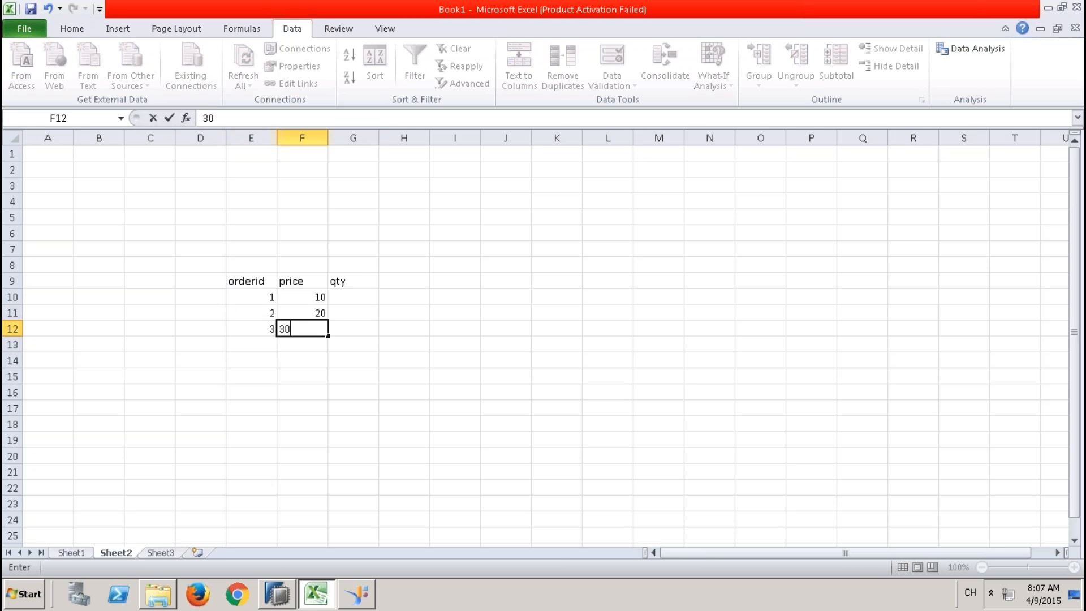
key(Tab)
- Enter the quantities 2, 3 and 5 under qty in cells G10 to G12
key(Up)
key(Up)
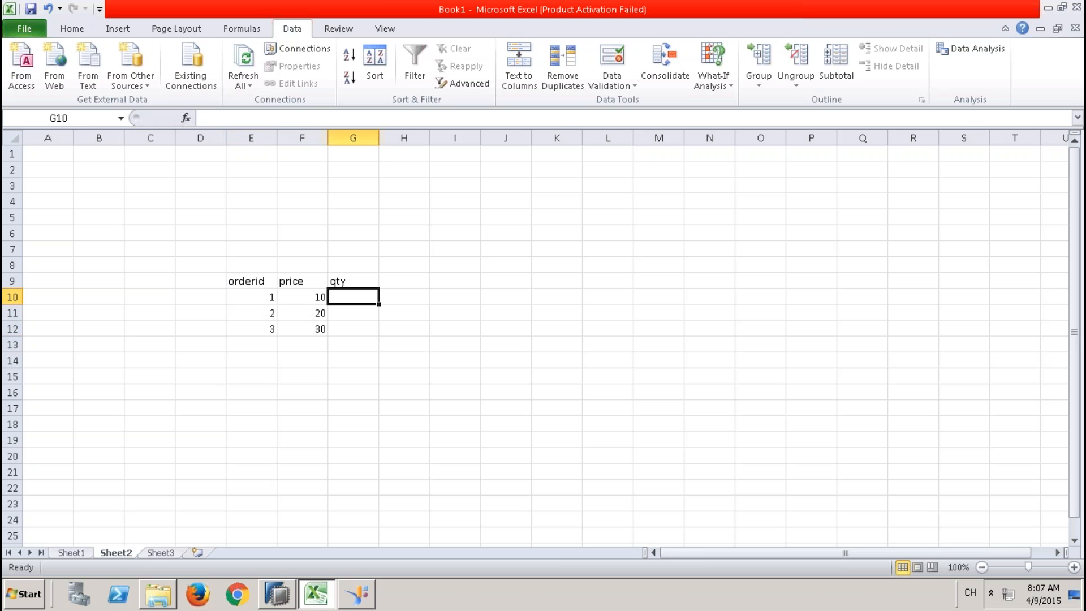
text(2)
key(Return)
text(3)
key(Return)
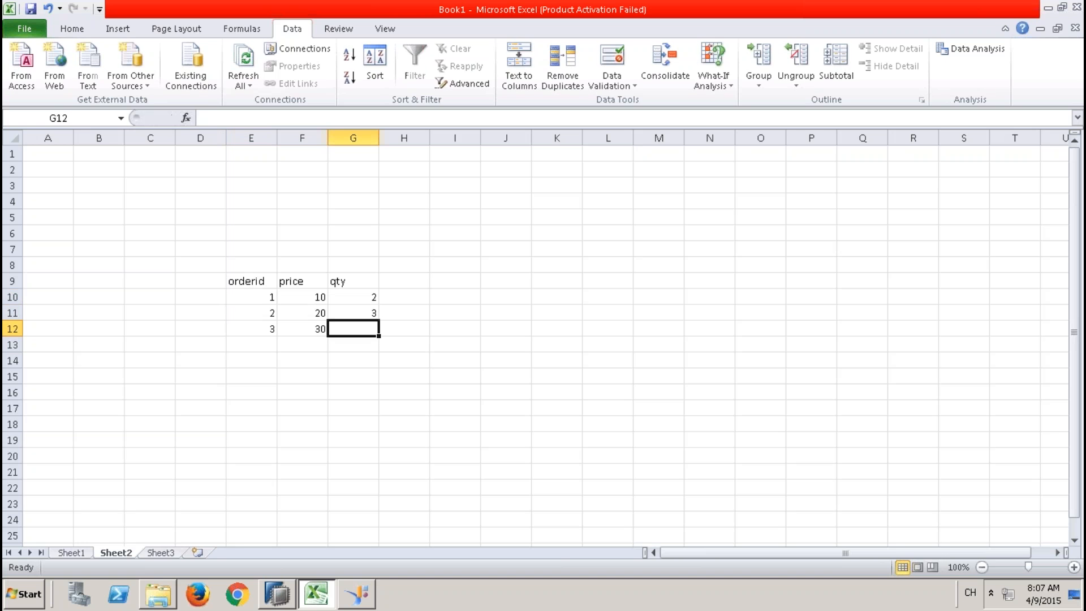
text(5)
key(Return)
- Add the header Amount in cell H9 and the header customrer in cell D9
key(Right)
key(Up)
key(Up)
key(Up)
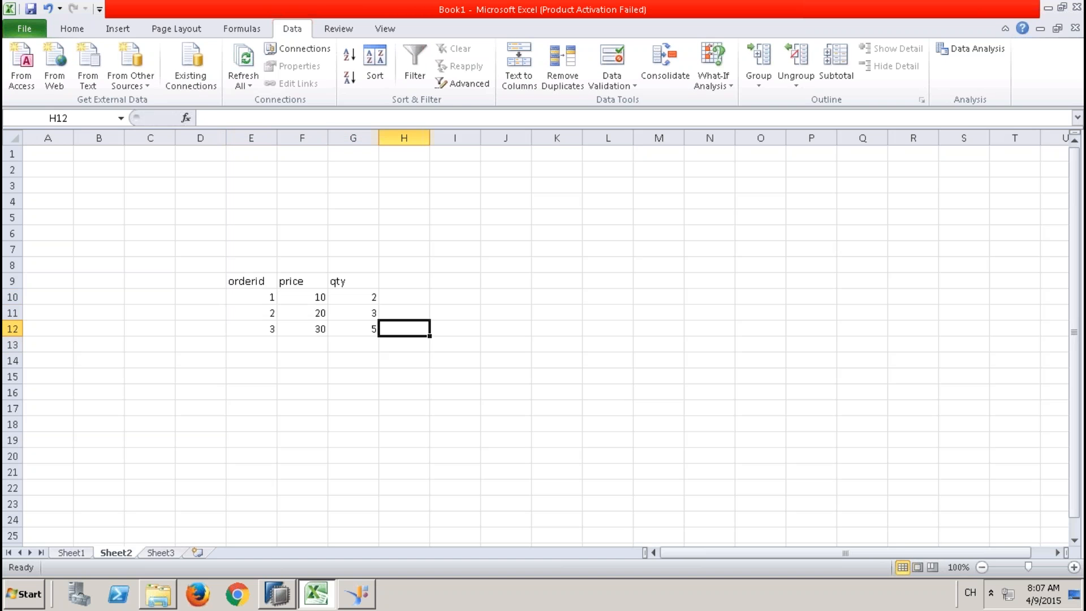
key(Up)
text(Amount)
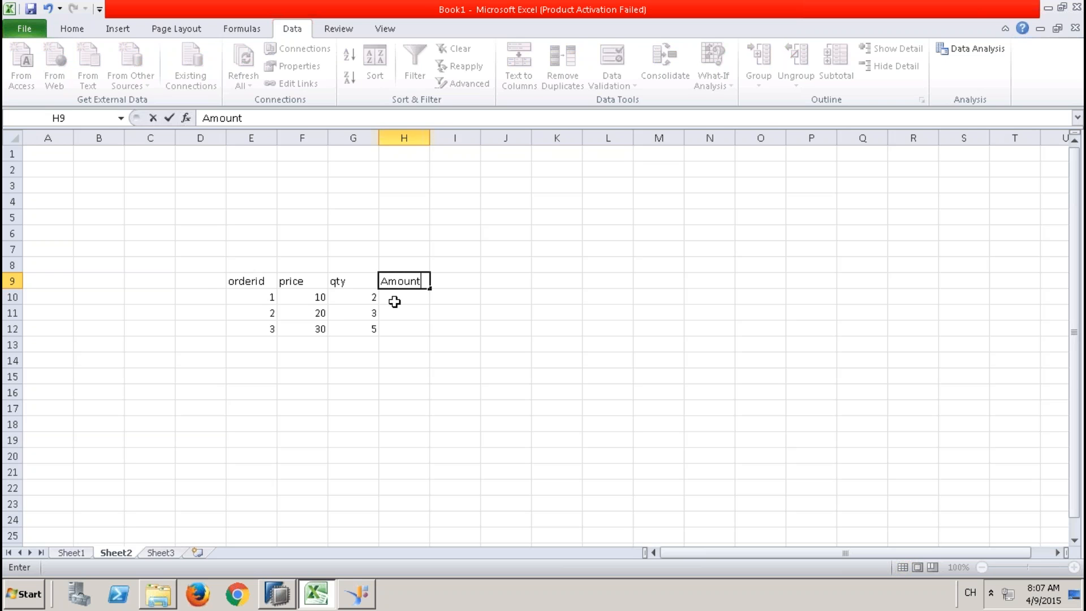
click(214, 285)
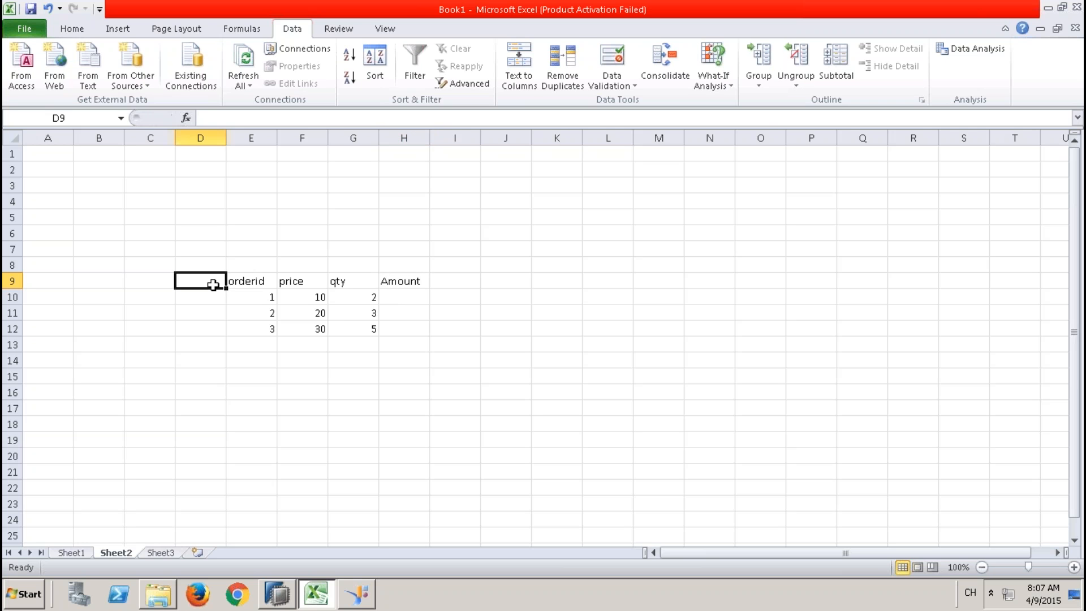
text(cus)
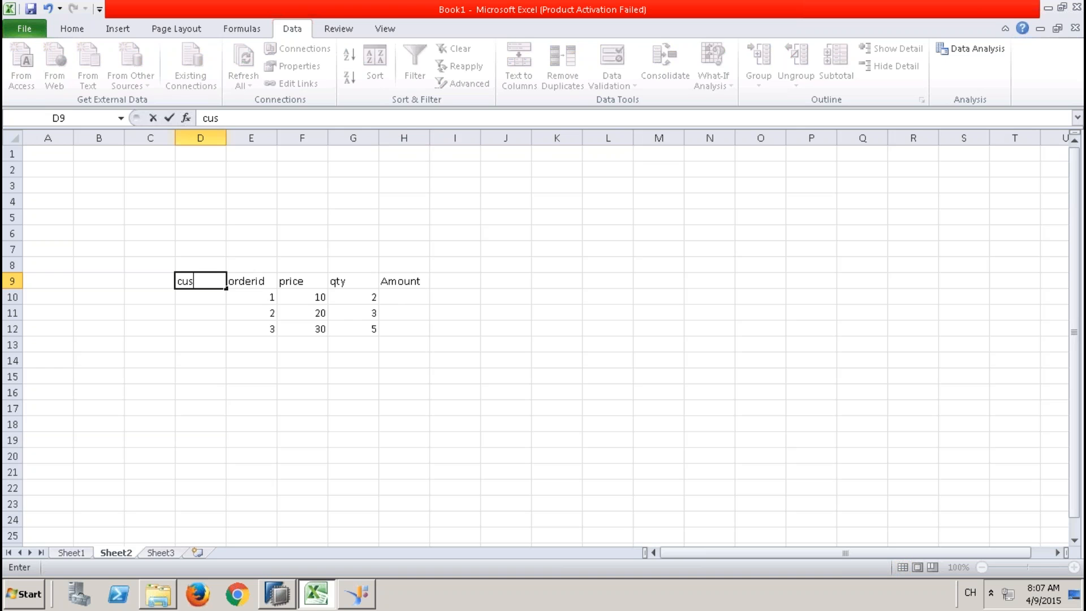
text(tomrer)
key(Return)
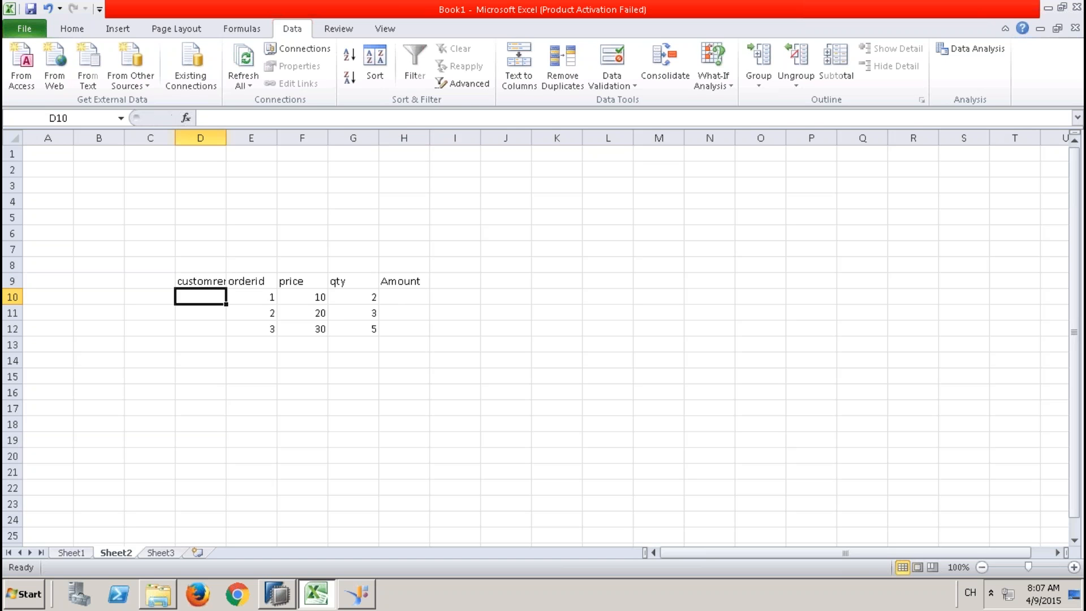
- Enter the customer value C1 for all three orders in cells D10 to D12
text(C1)
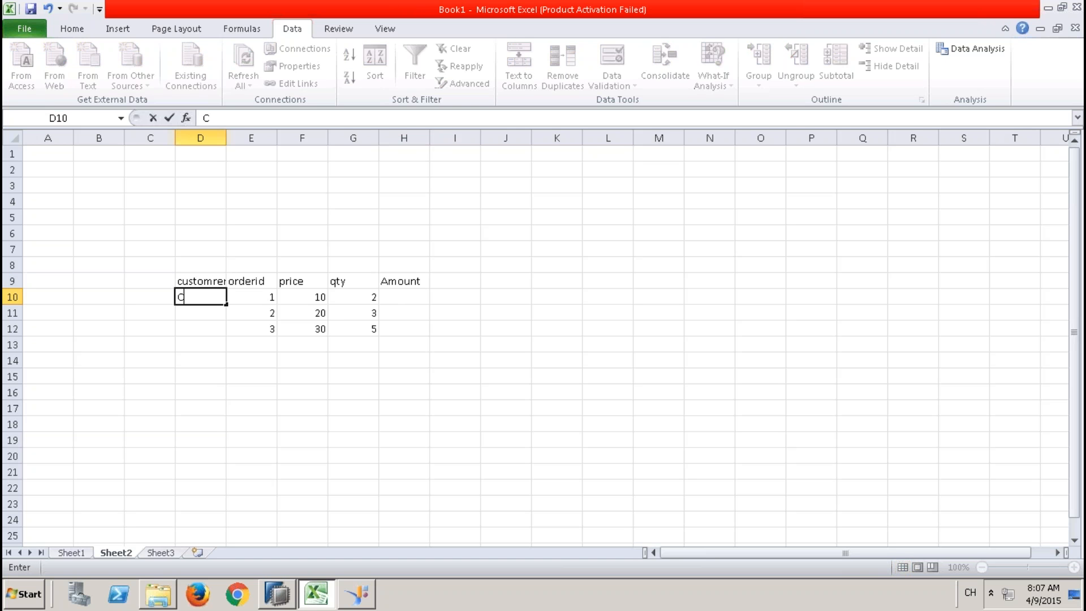
key(Tab)
text(C1)
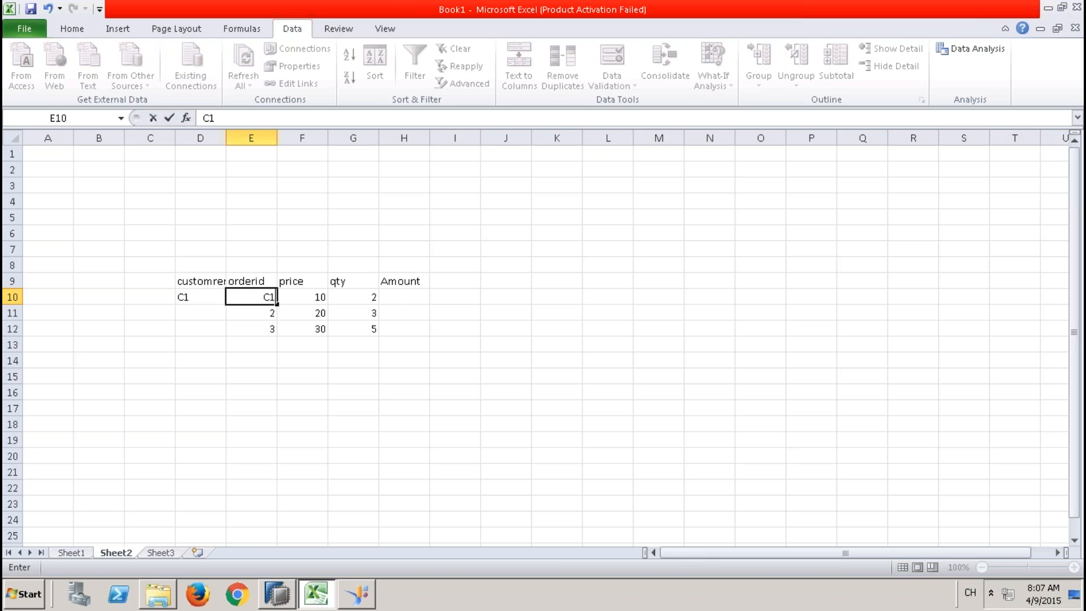
key(ctrl+z)
key(Return)
text(C1)
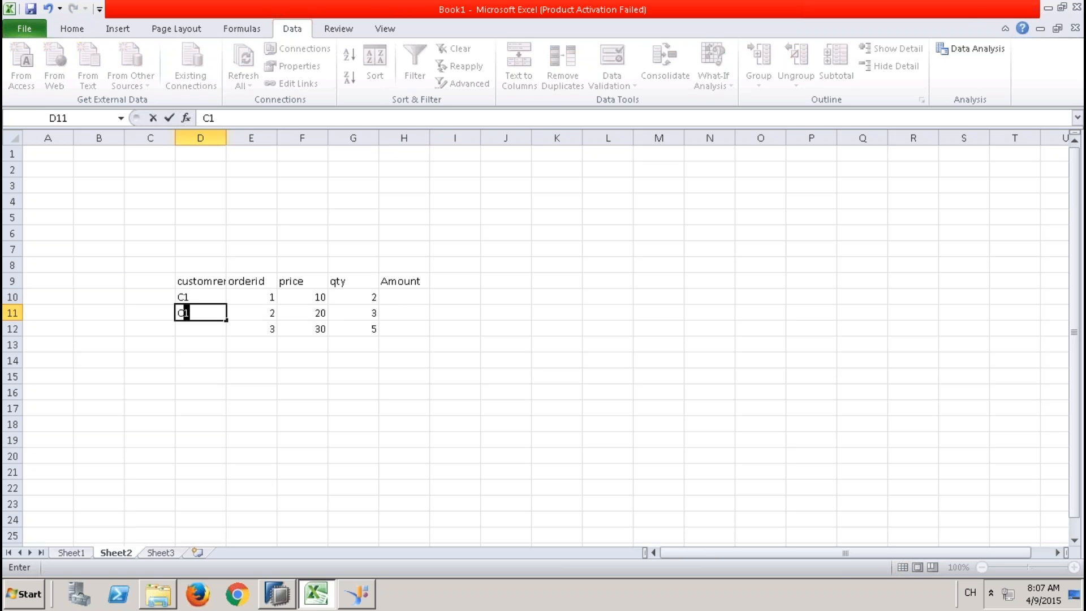
key(Return)
text(C1)
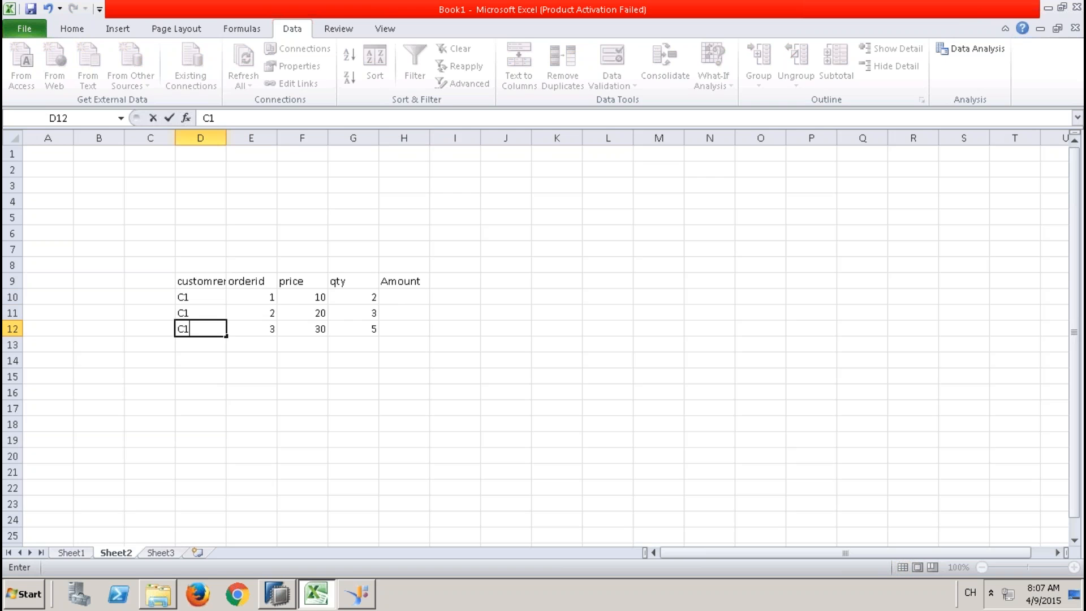
- Enter the amounts 20, 60 and 150 under Amount in cells H10 to H12
click(400, 301)
text(20)
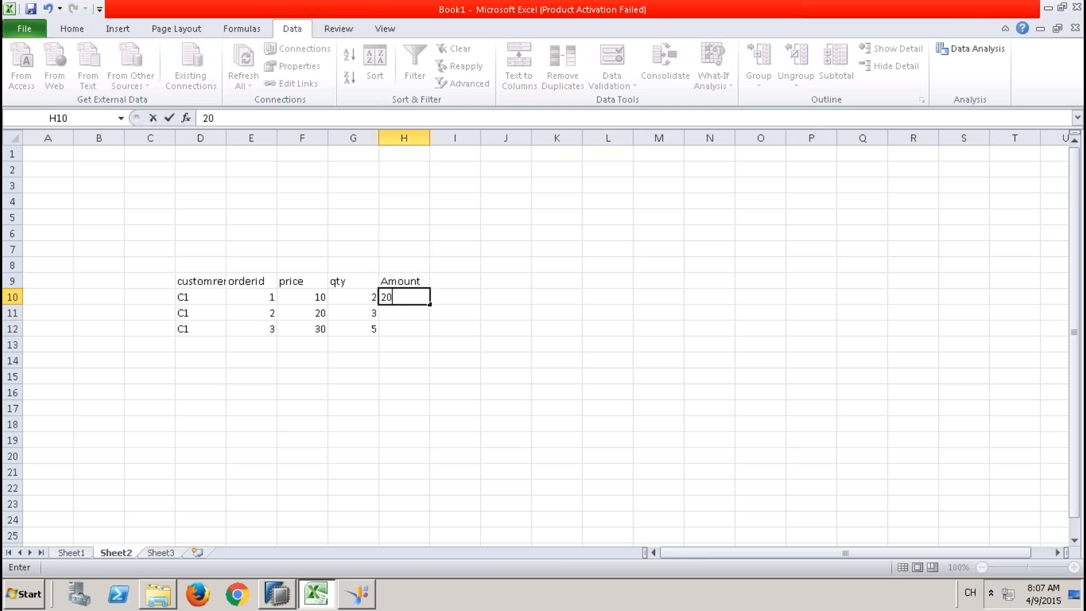
key(Return)
text(60)
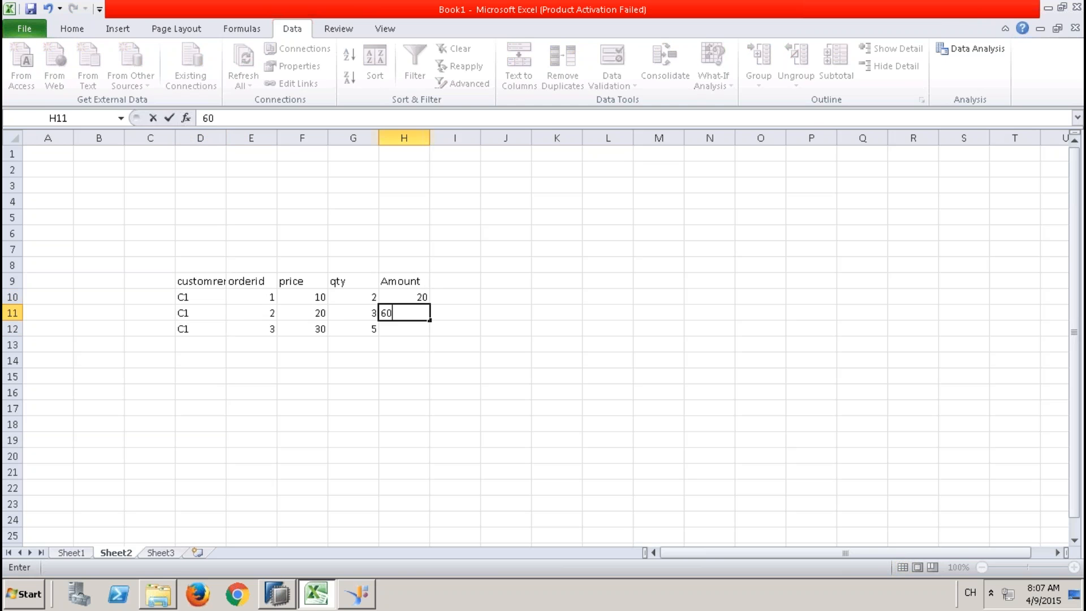
key(Return)
text(150)
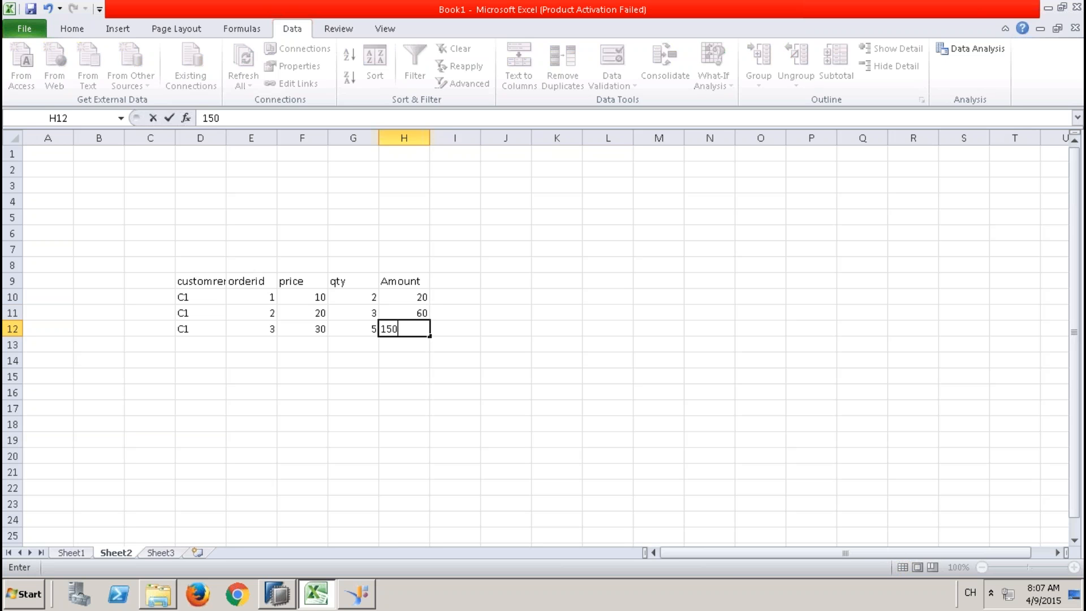
click(482, 313)
- Enter the total 230 below the three order amounts in cell H13
drag(414, 298, 416, 327)
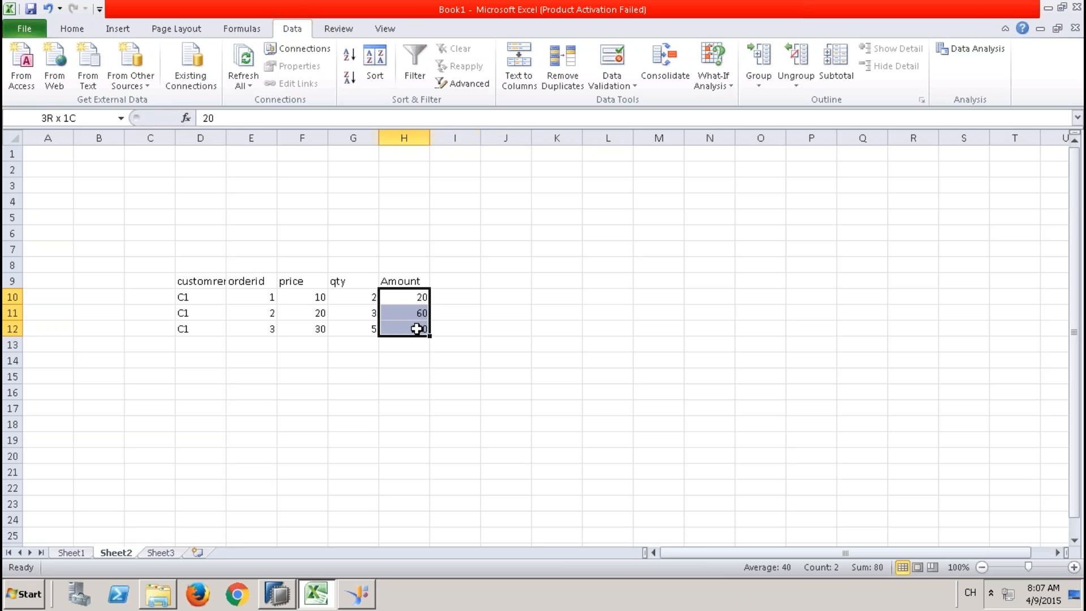
click(417, 343)
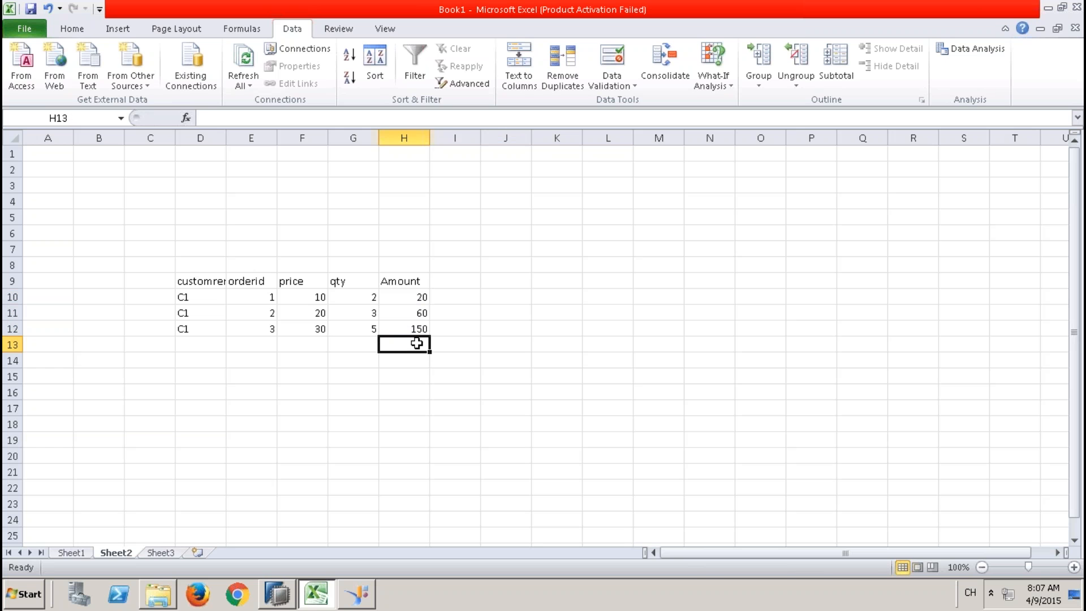
text(230)
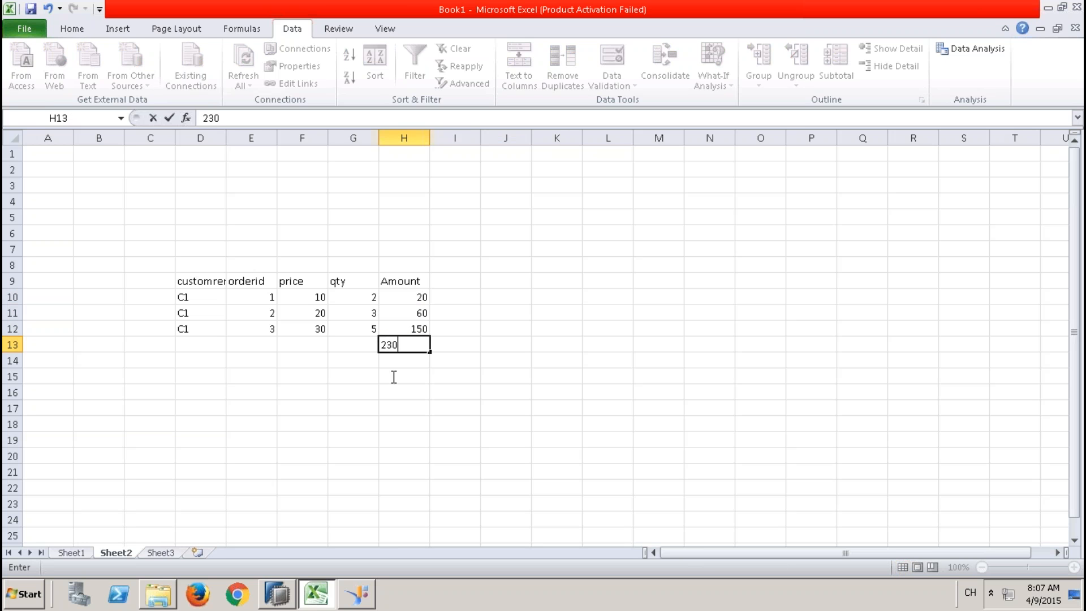
- Enter a summary row below the order table with C1 in cell E17 and 230 in cell F17
click(353, 407)
click(250, 407)
text(C)
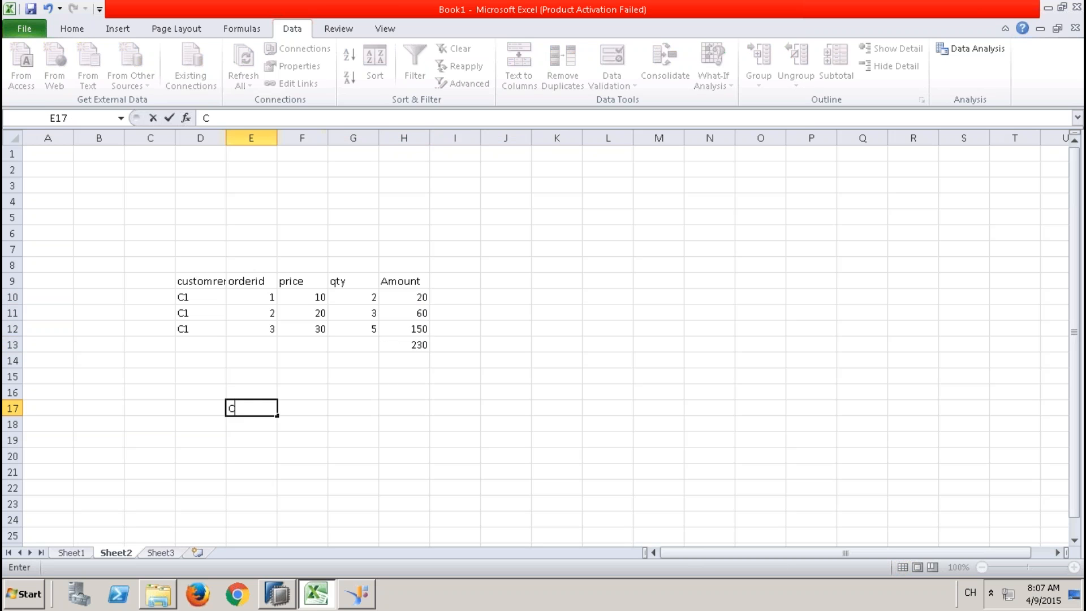
text(1)
key(Tab)
text(230)
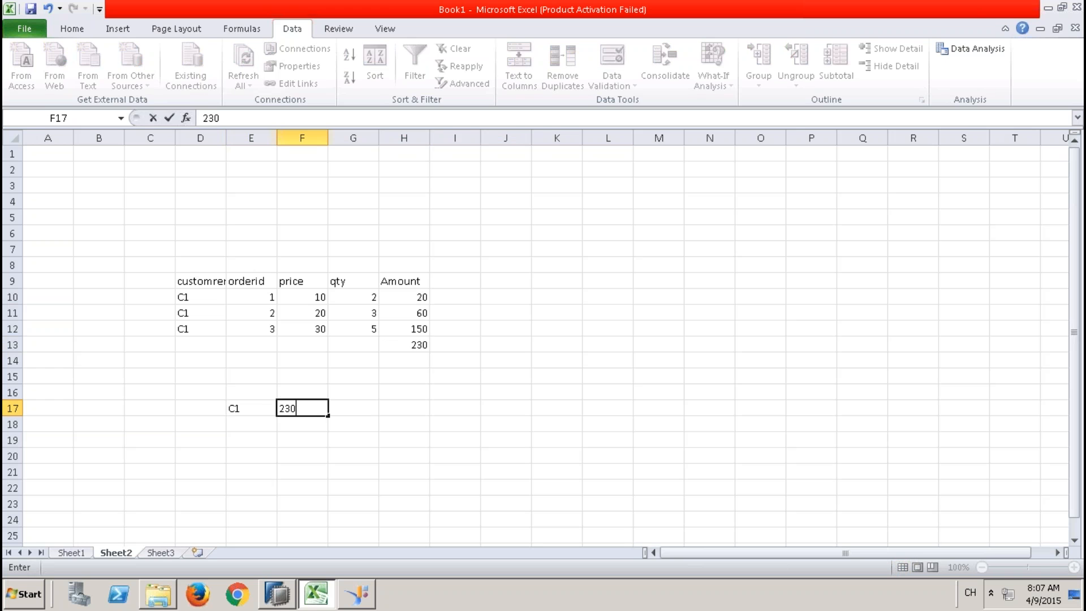
click(521, 435)
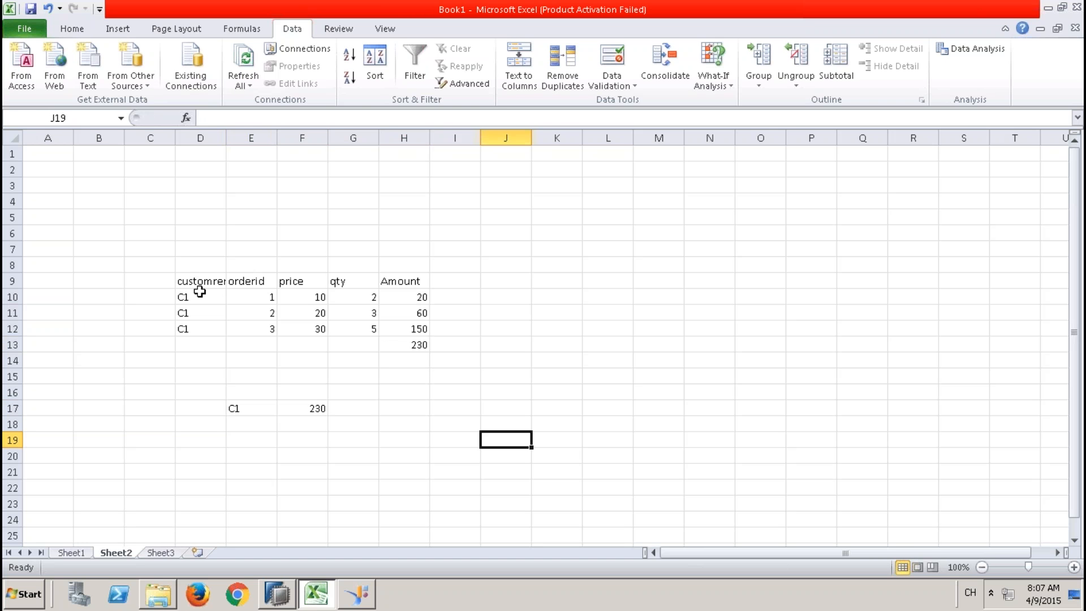
click(553, 215)
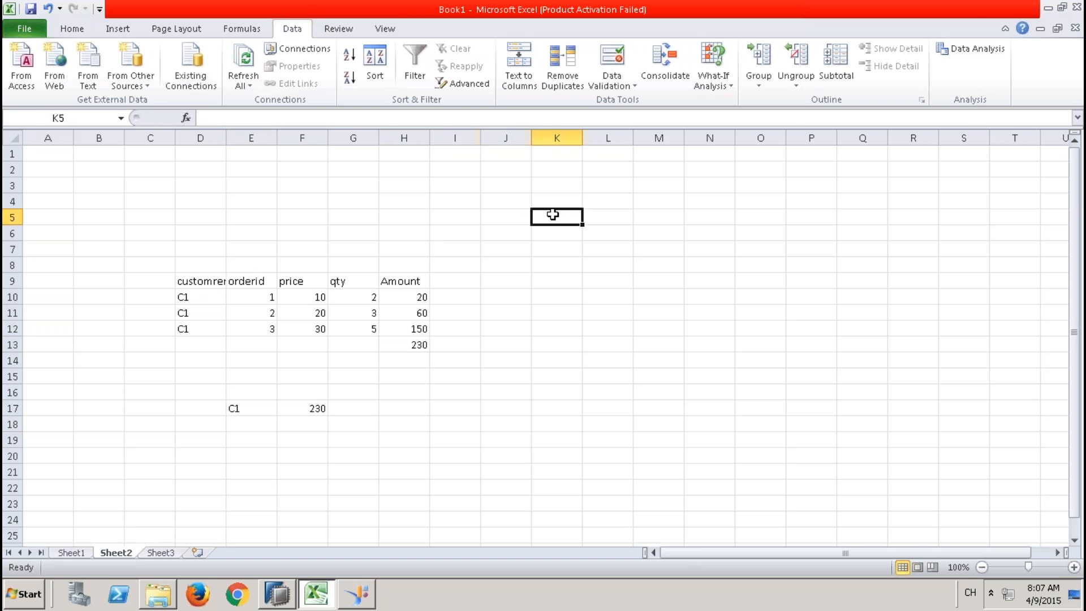
text(CUSTO)
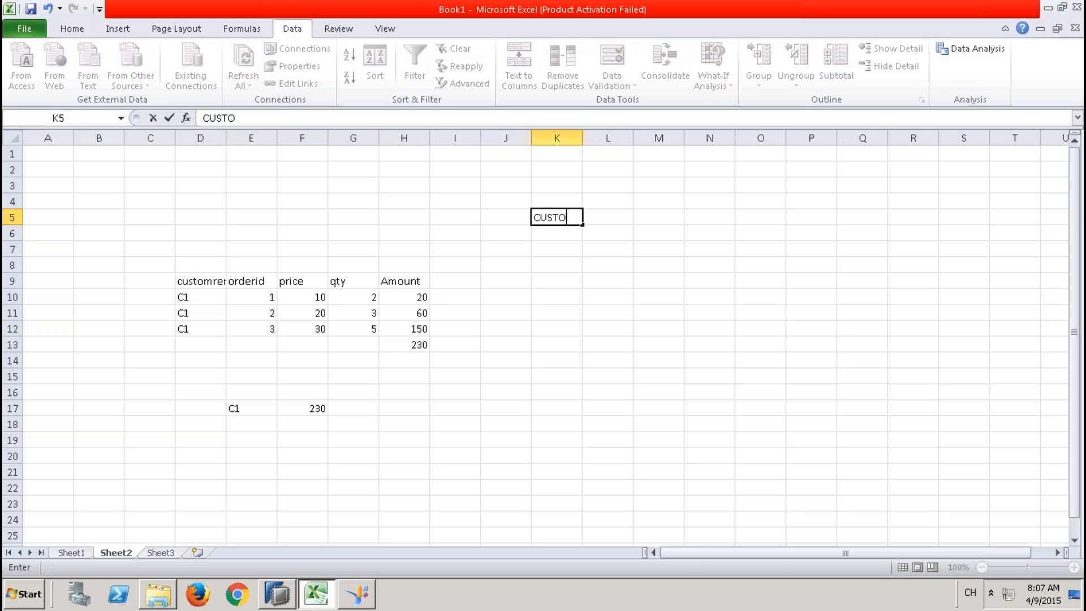
click(309, 285)
click(348, 282)
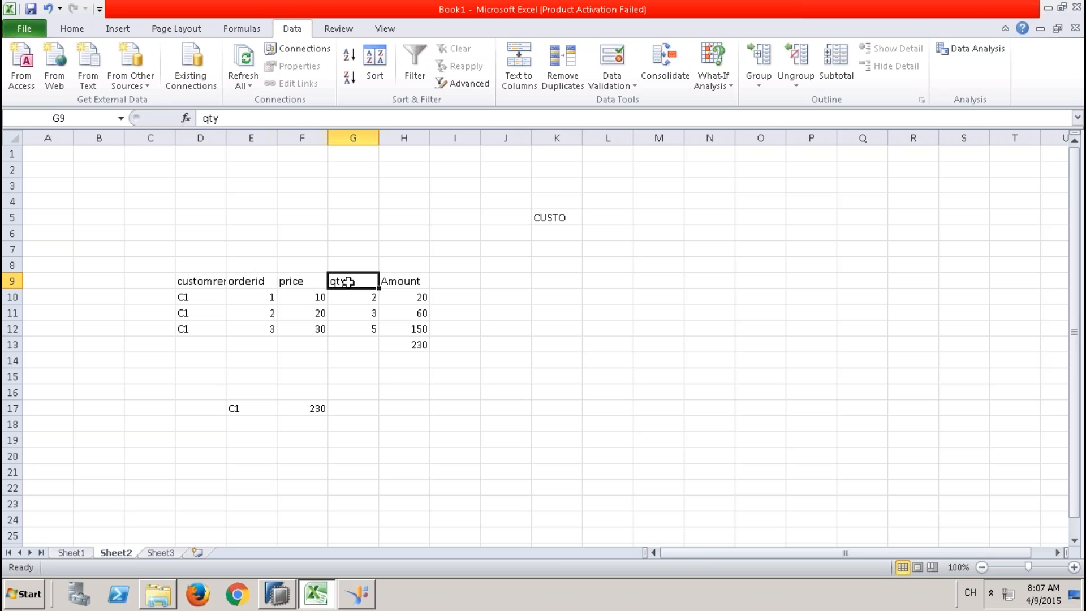
drag(210, 283, 201, 333)
- Enter C1 in cell K5 as the customer of a second summary row
click(538, 219)
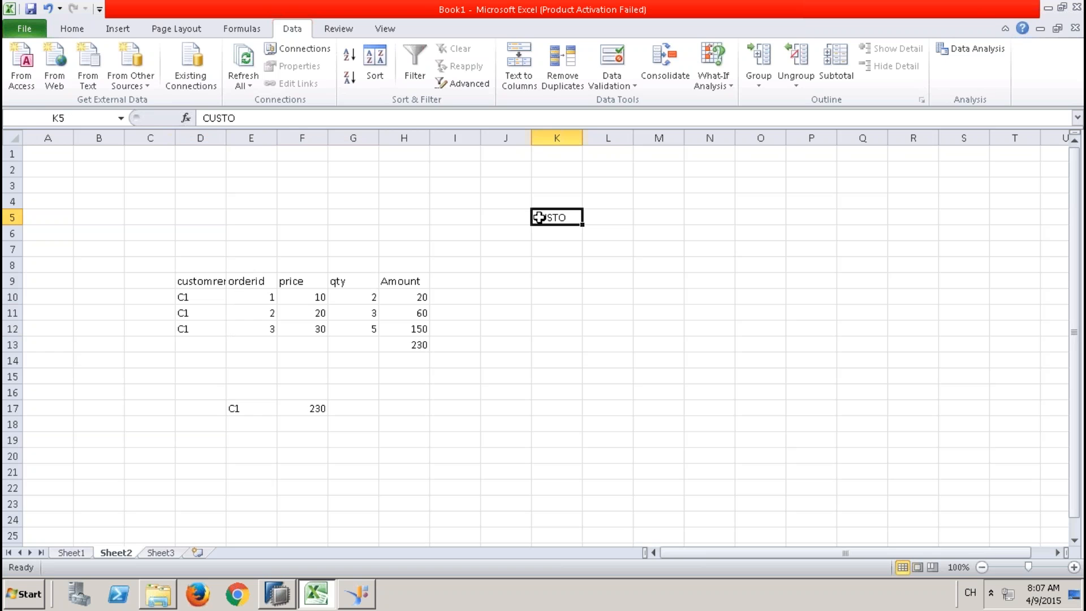
text(C1)
key(Tab)
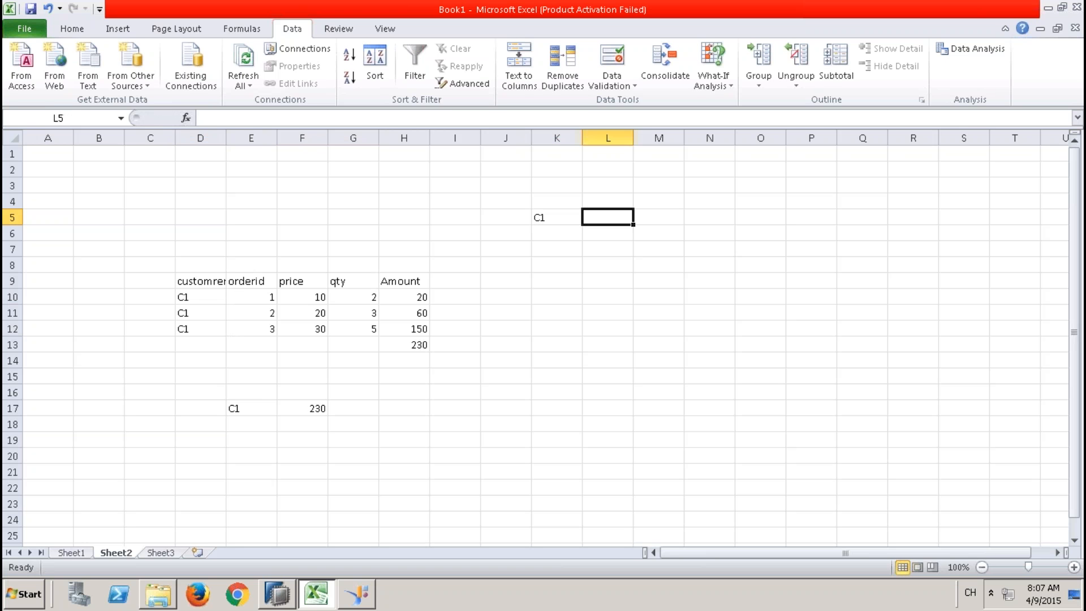
- Complete the C1 row with summed price 60 in L5, summed quantity 10 in M5 and their product 600 in N5
text(60)
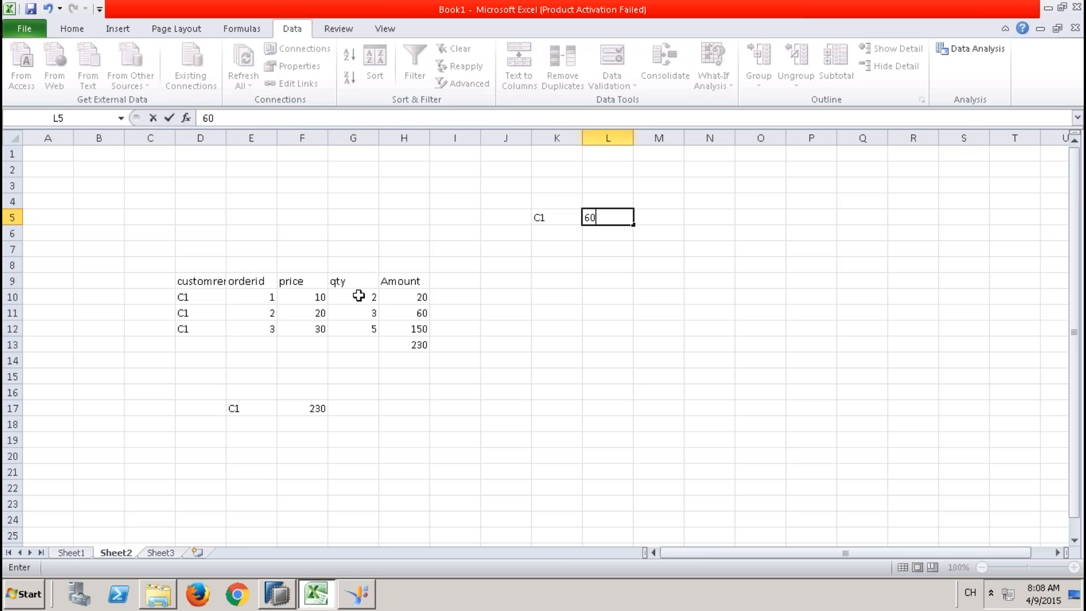
click(322, 301)
drag(323, 306, 317, 342)
drag(354, 299, 361, 342)
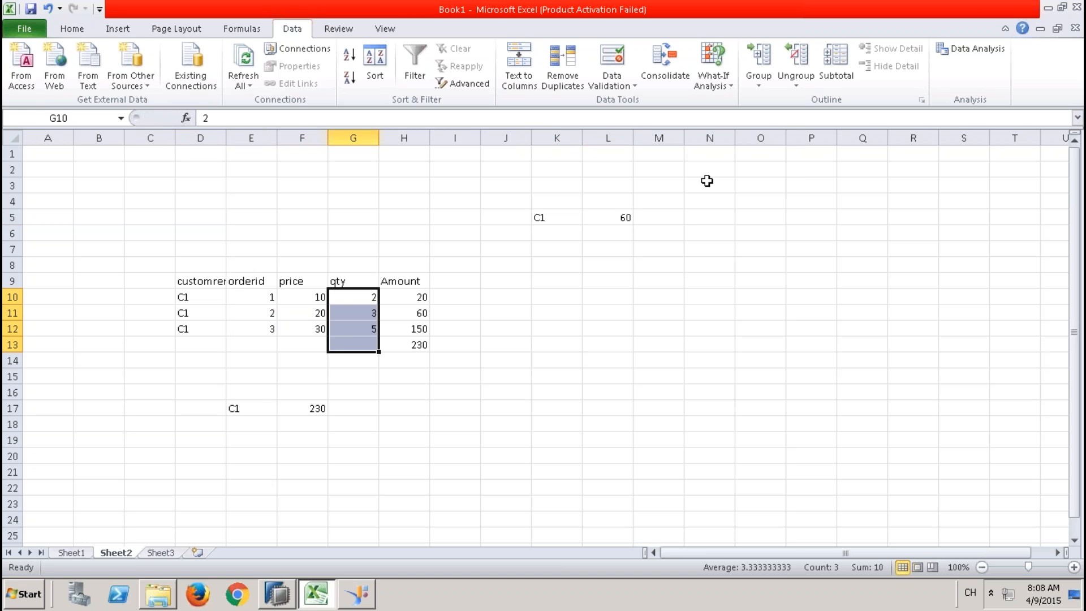
click(655, 216)
text(10)
key(Tab)
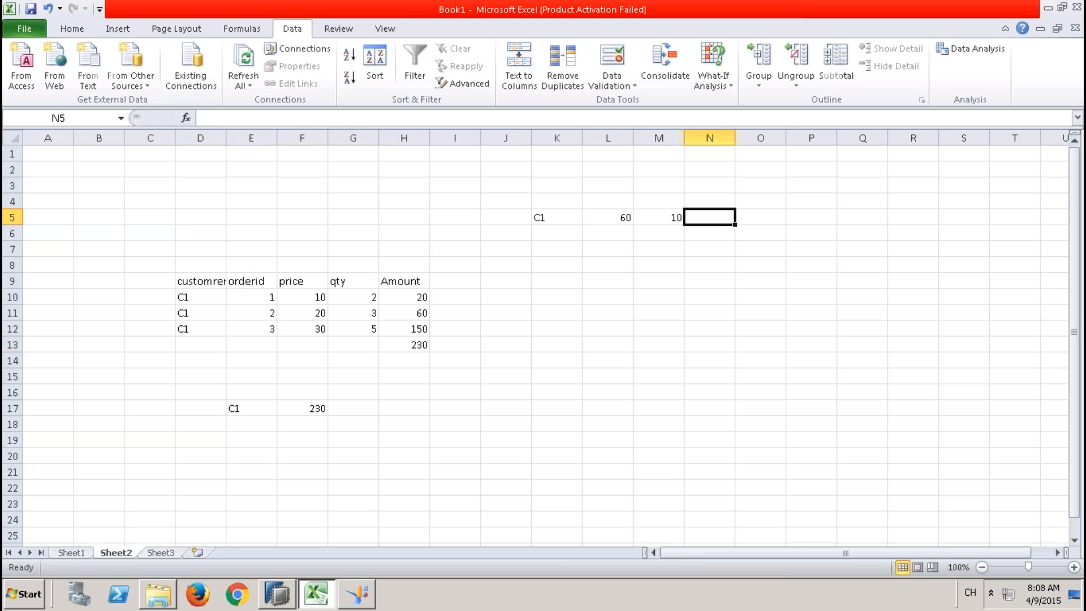
text(600)
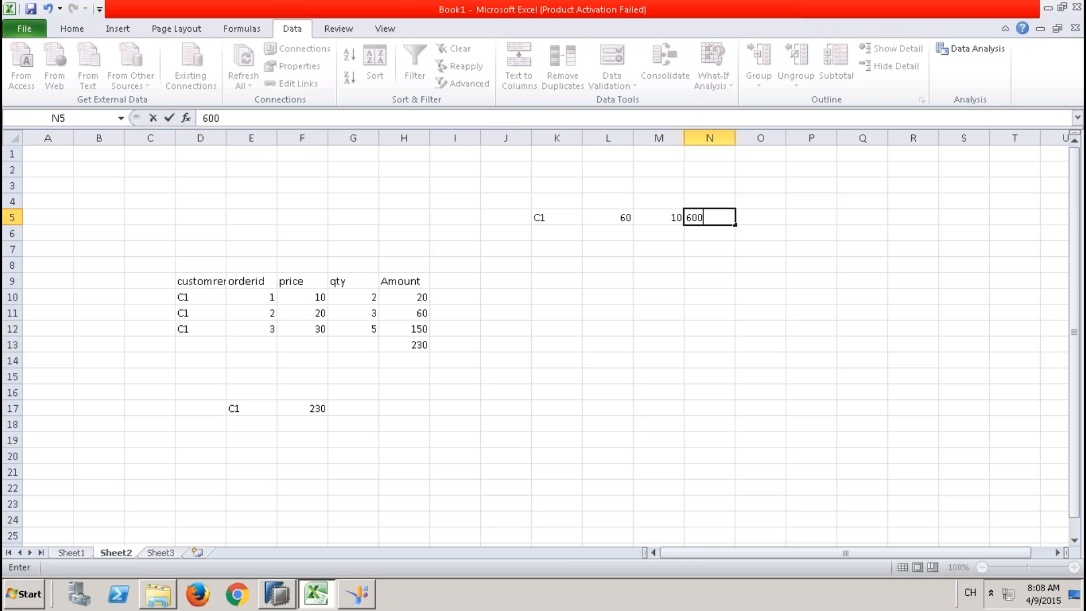
click(698, 235)
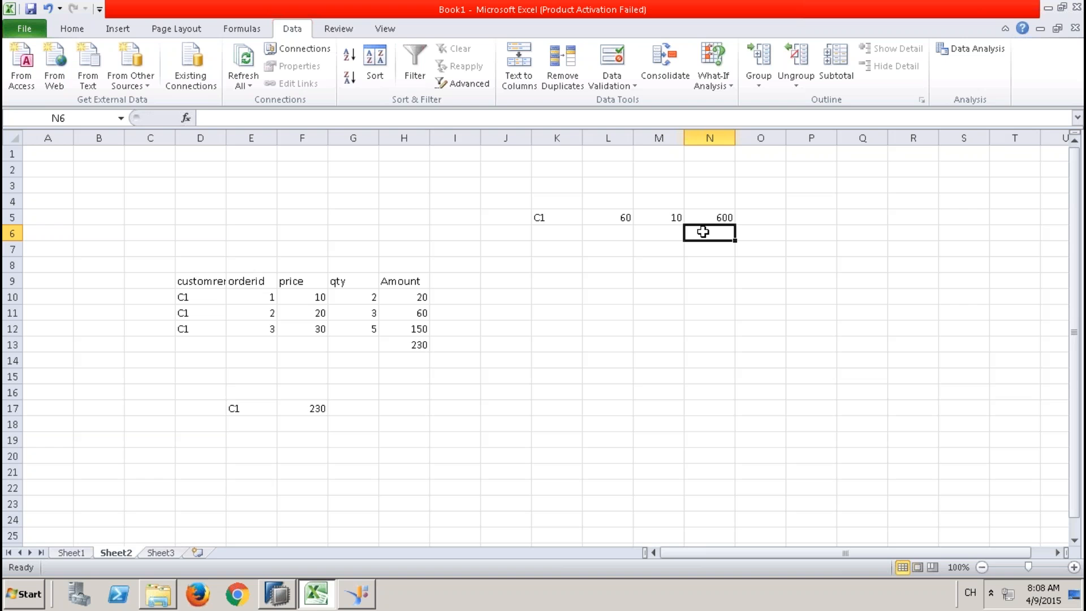
- Compare the product in N5 with the total in F17 and the source prices and quantities, and clear cells L5 to N5
click(572, 215)
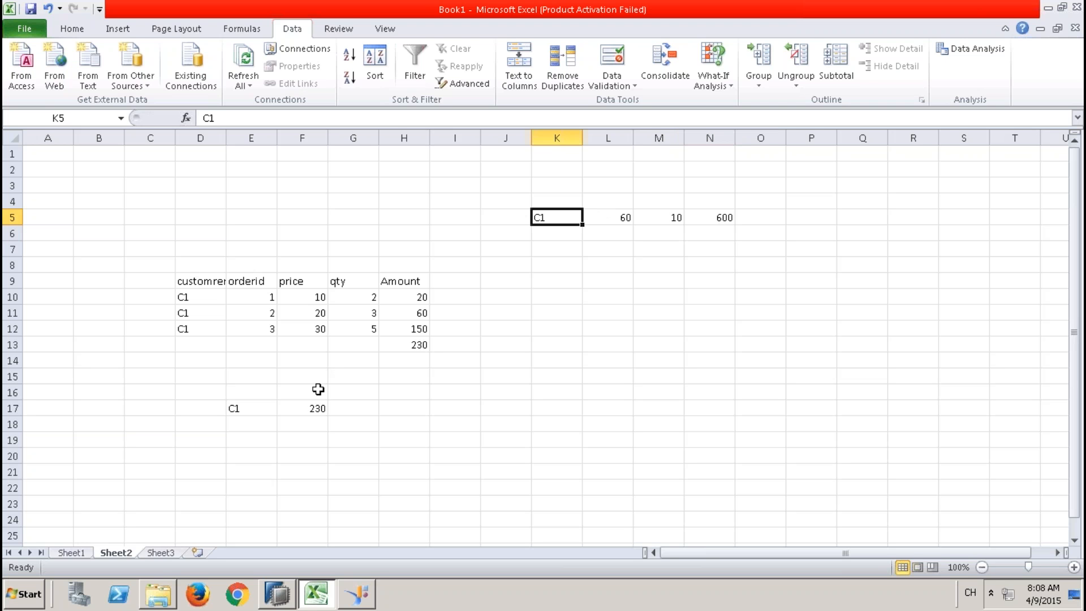
click(308, 410)
click(701, 215)
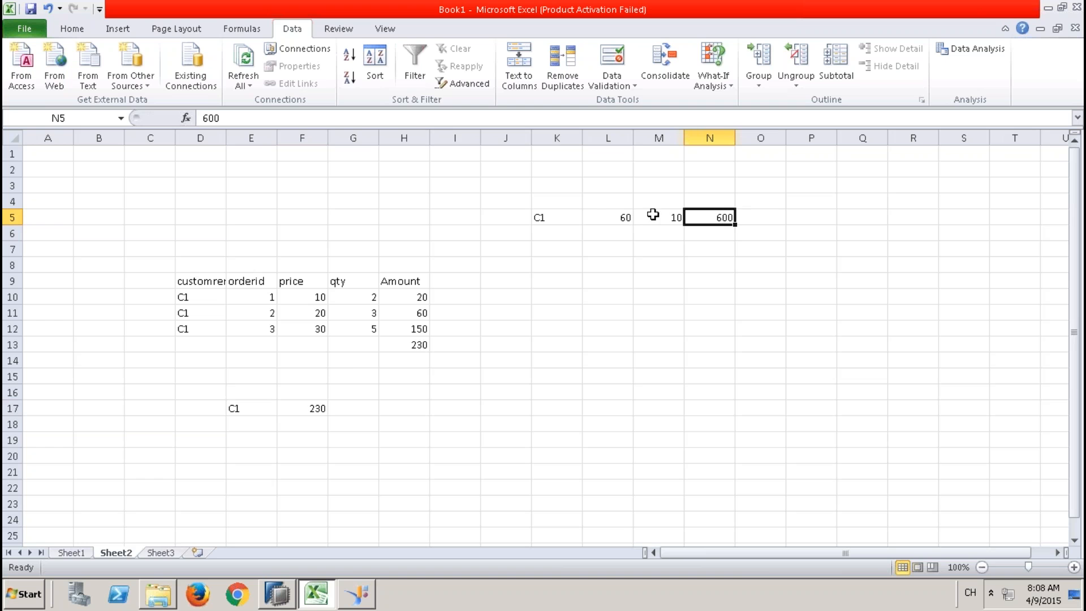
drag(320, 298, 351, 326)
click(348, 303)
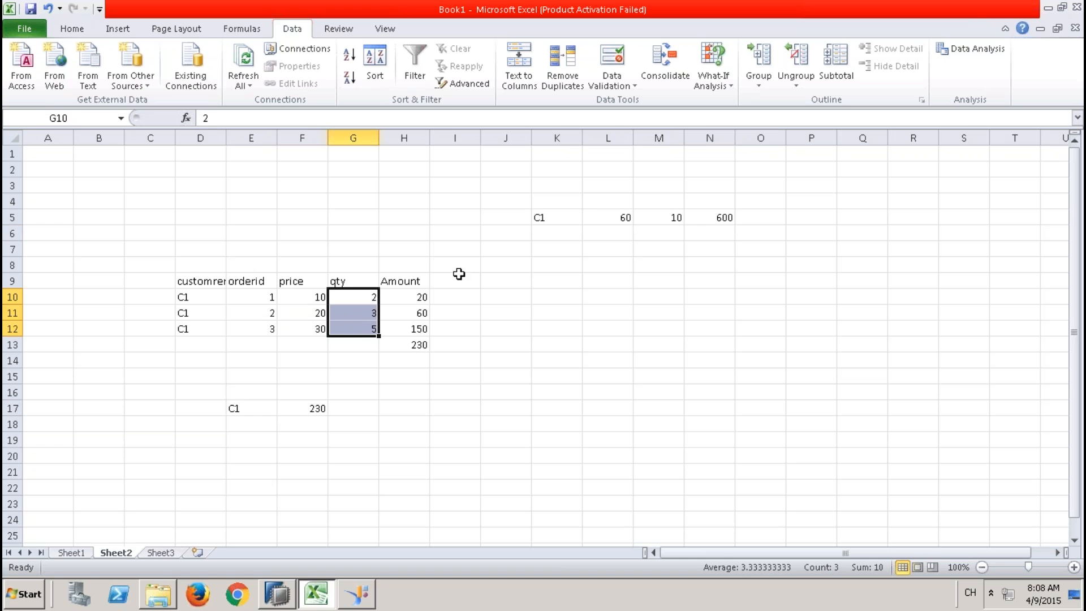
click(731, 217)
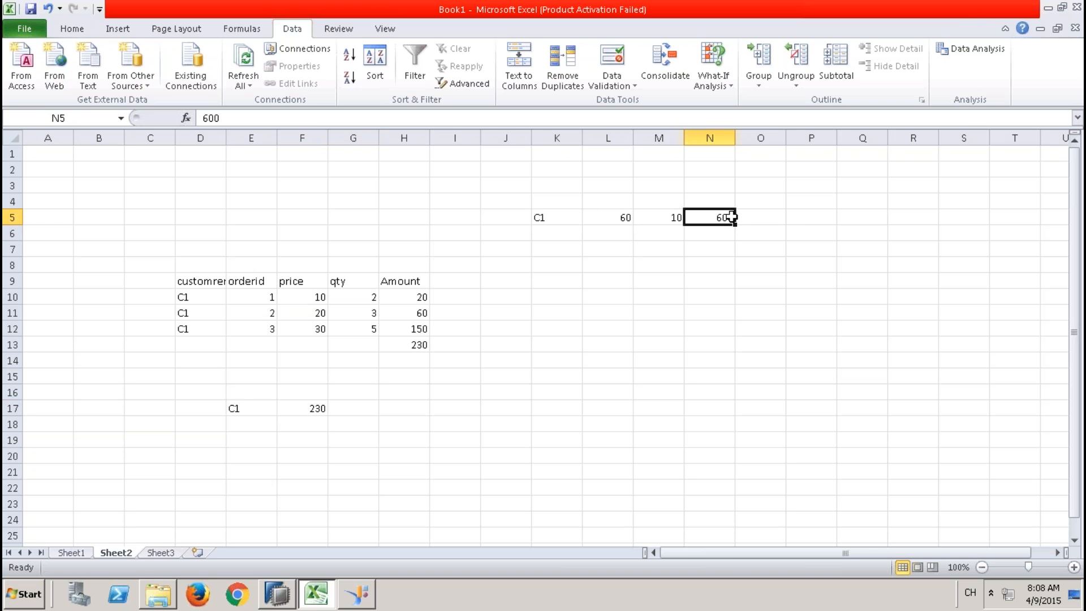
drag(601, 215, 708, 216)
key(Delete)
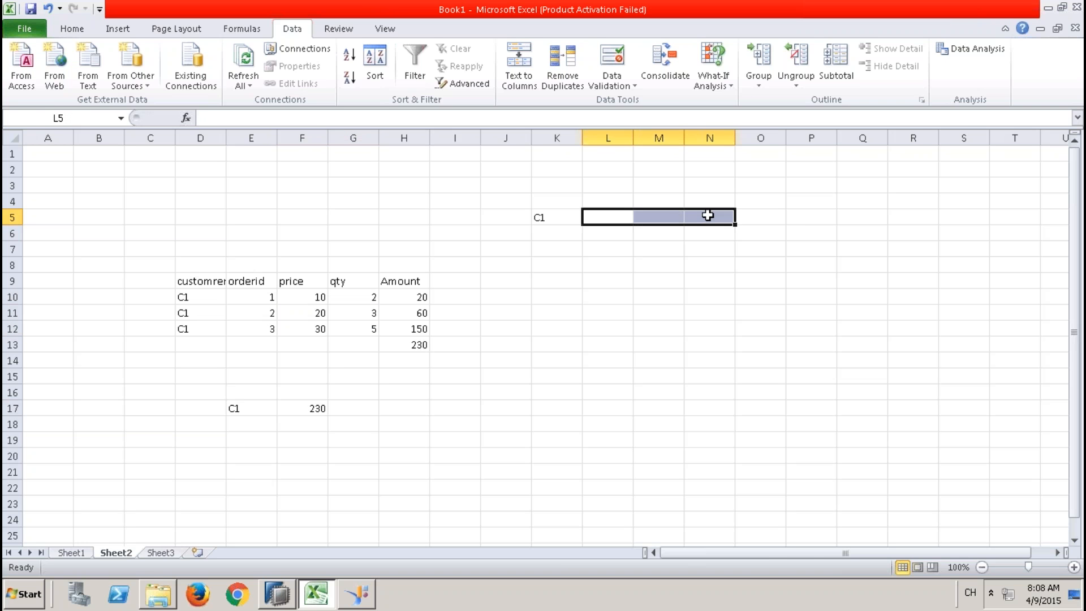
- Review the order table's source price and row amounts in H10 to H12, and enter their sum 230 in cell L5
click(316, 291)
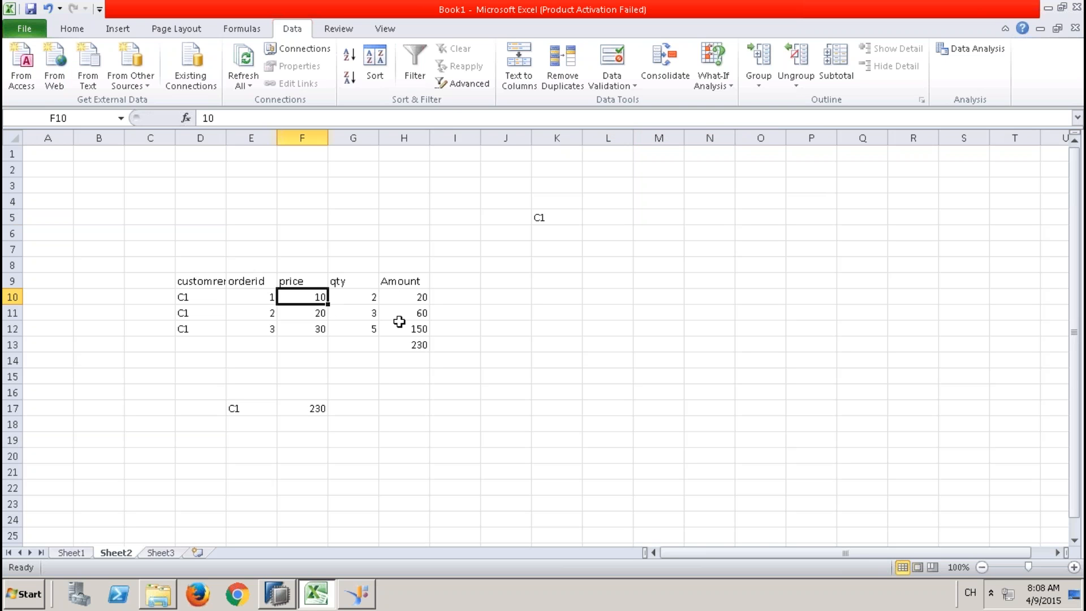
click(417, 298)
click(418, 313)
click(418, 327)
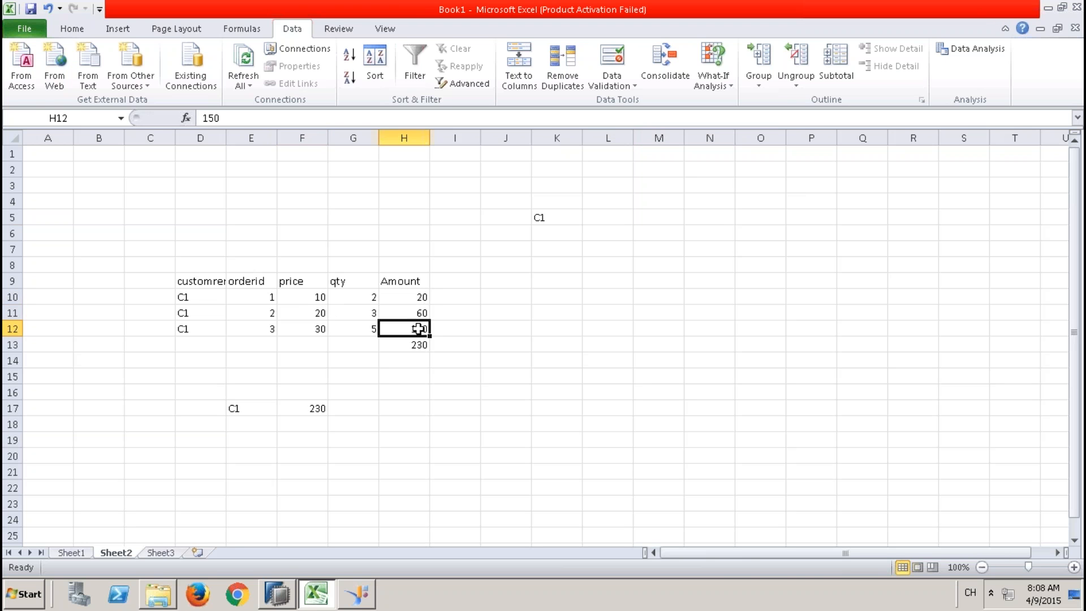
drag(417, 294, 419, 334)
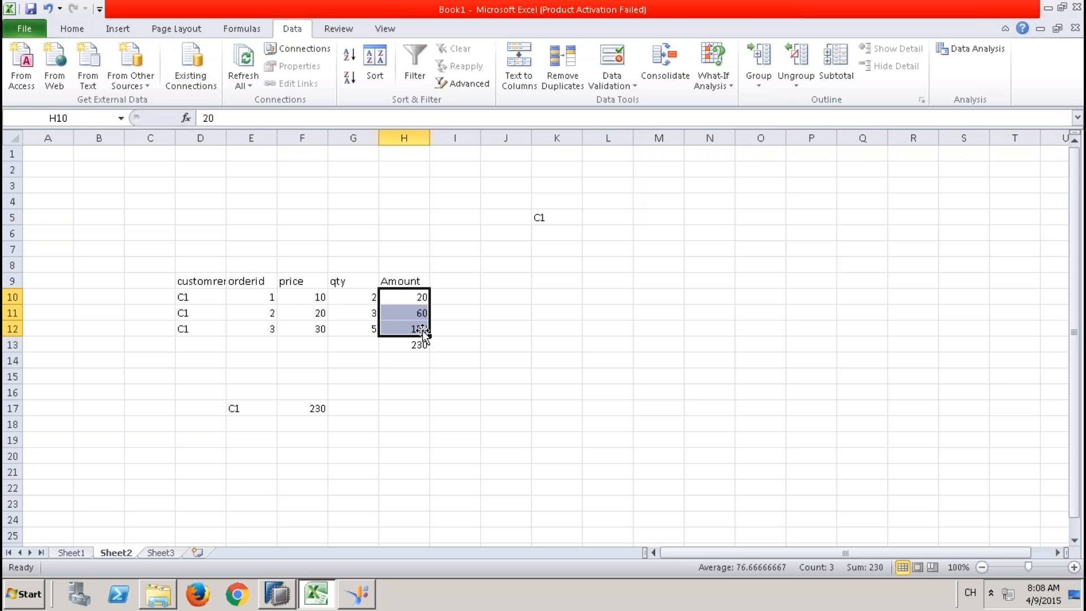
click(589, 216)
text(230)
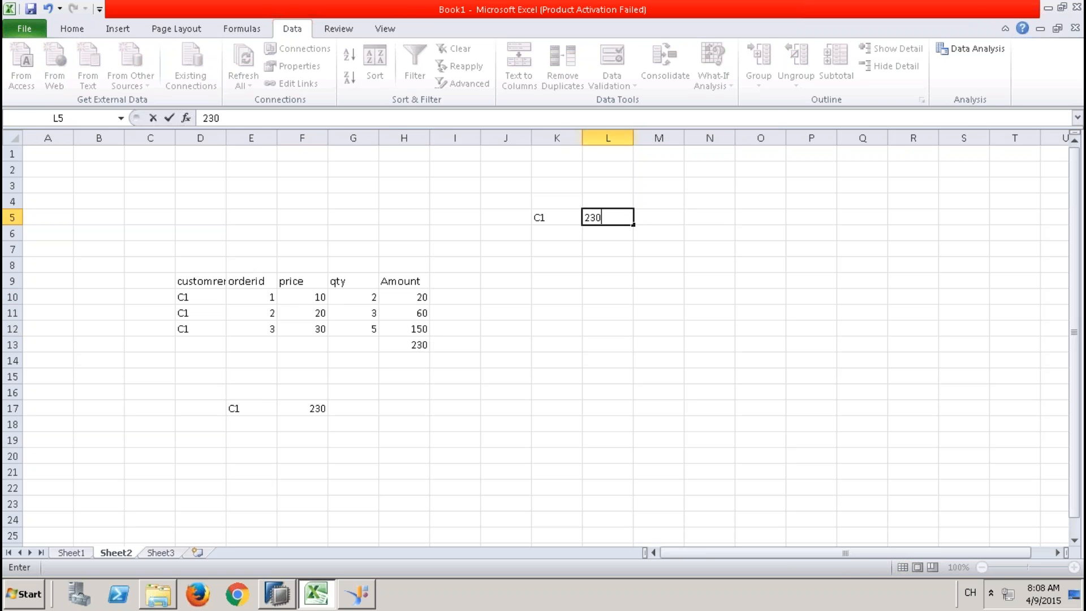
key(Return)
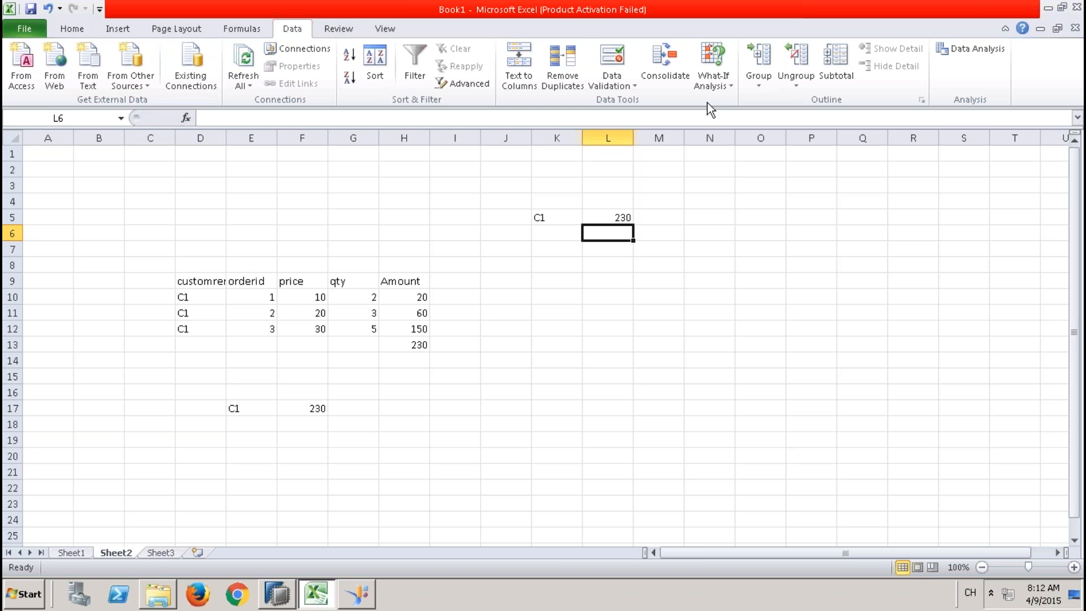
- Switch to SAP HANA Studio and filter the catalog schemas of system SP9 by _SYS_BIC
click(285, 595)
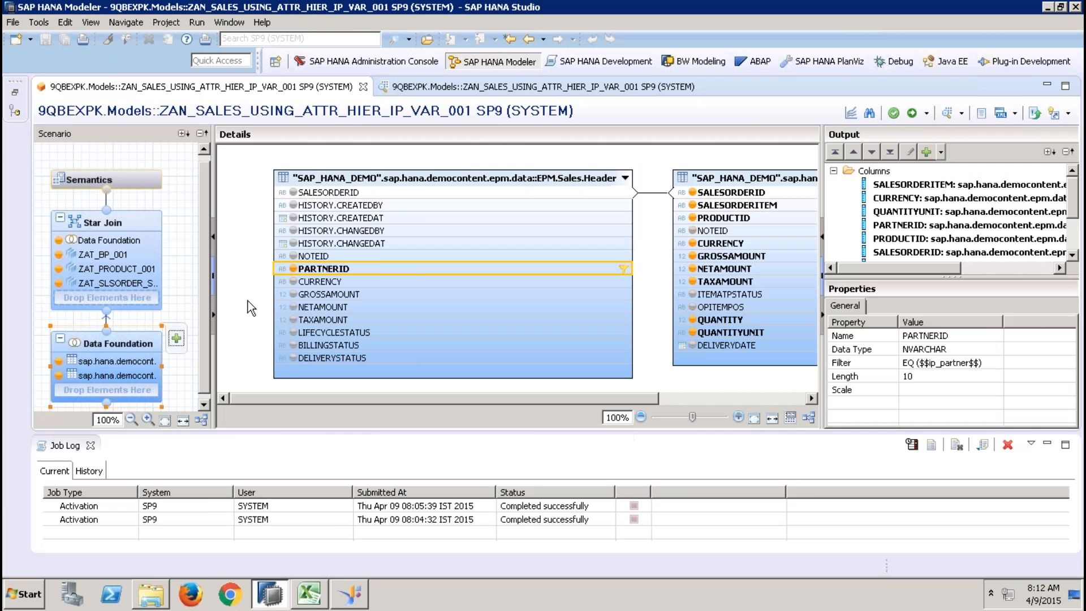
click(15, 92)
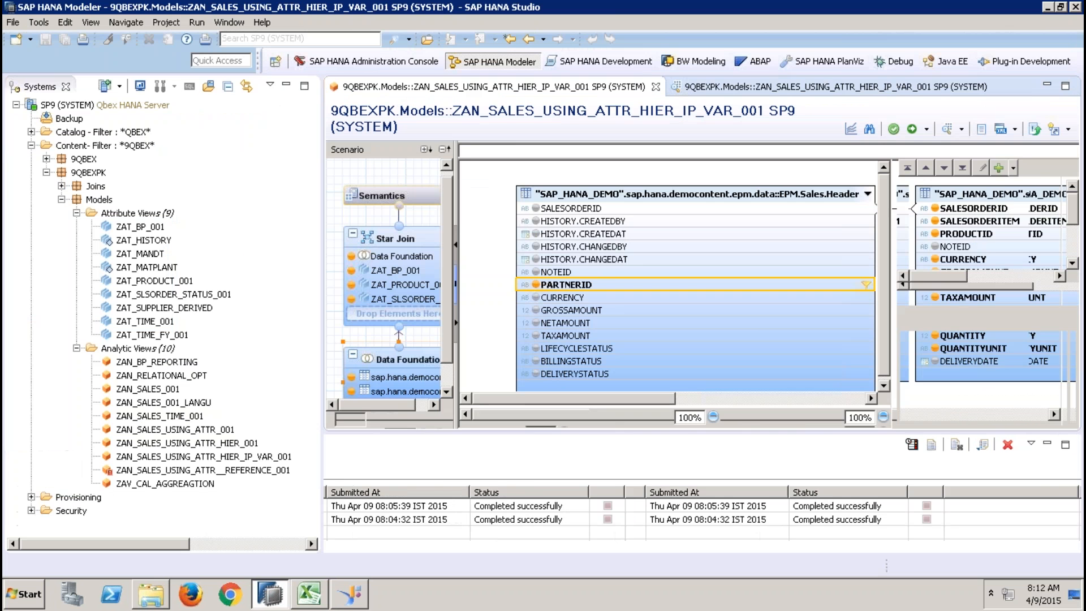
click(31, 132)
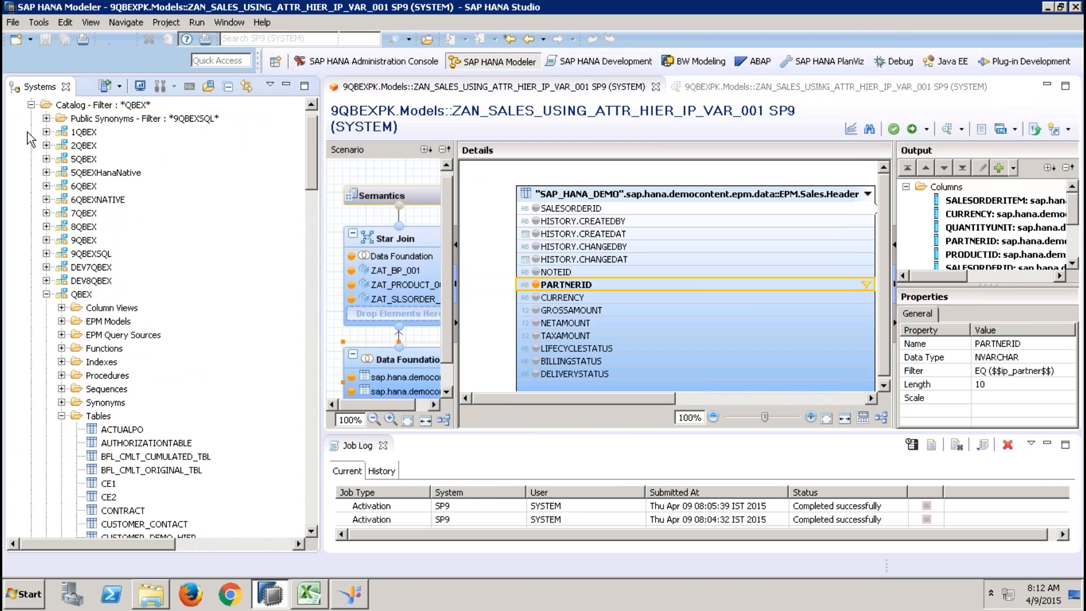
click(82, 116)
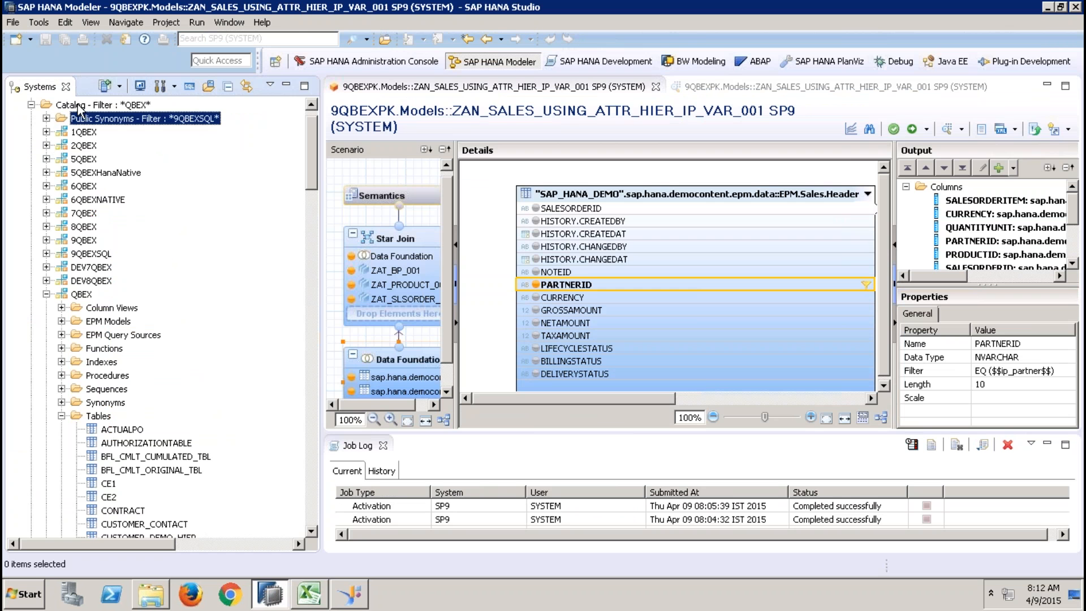
right_click(78, 105)
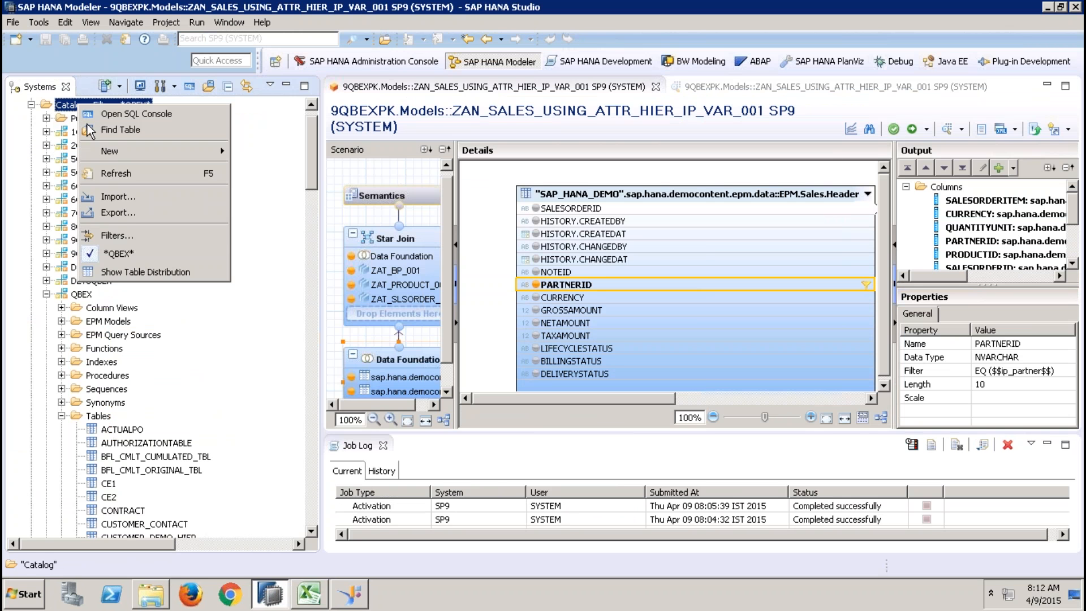
click(127, 233)
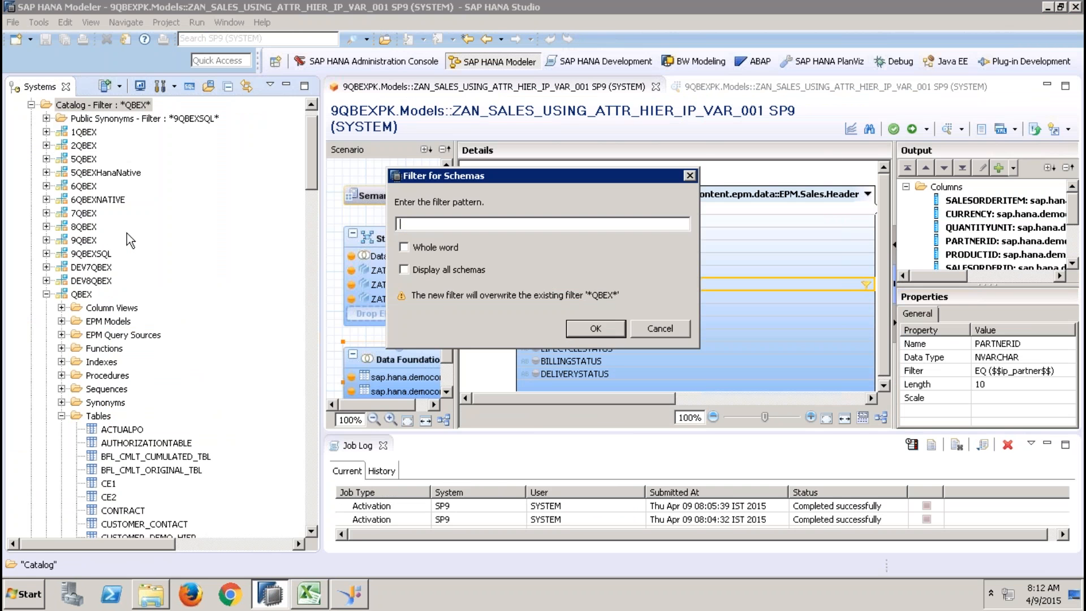
text(_SYS_BIC)
key(Return)
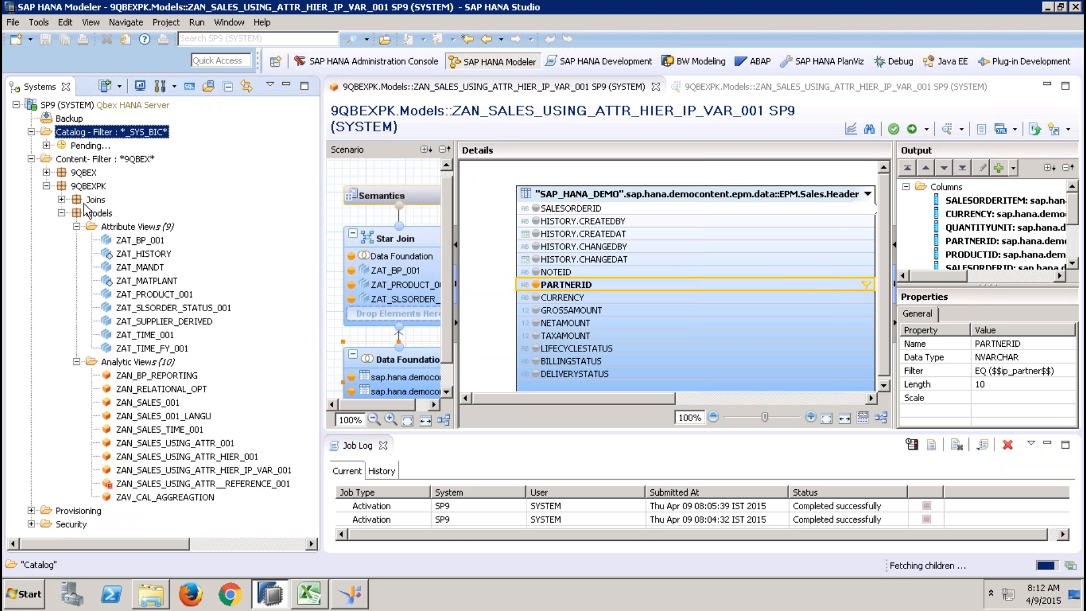
- List the column views of the _SYS_BIC schema and widen the systems tree to fit their full names
click(46, 159)
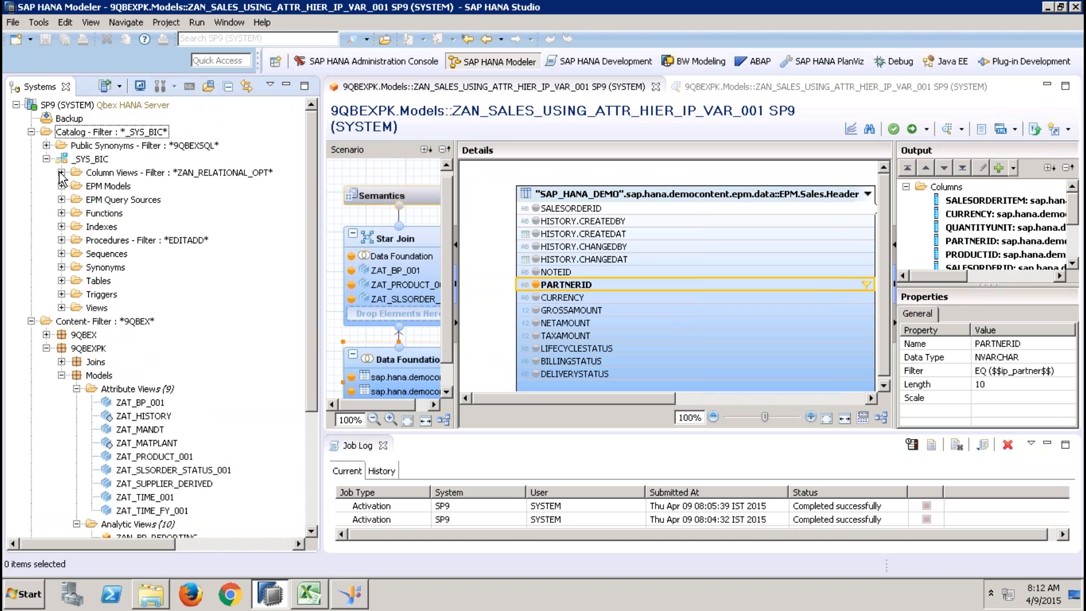
click(61, 172)
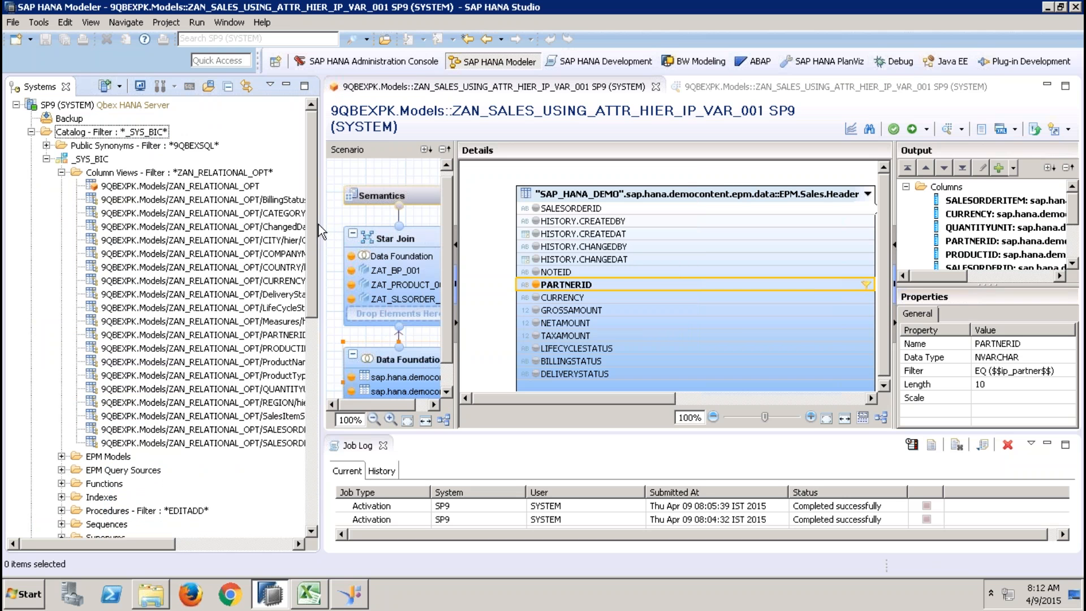
drag(321, 222, 482, 229)
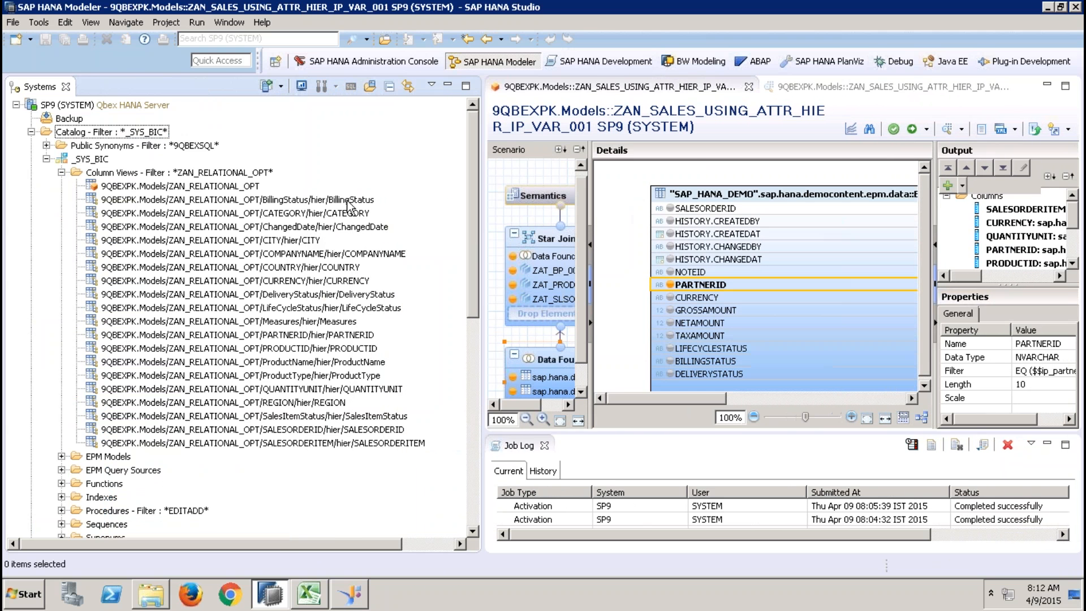
- Open the definition of column view 9QBEXPK.Models/ZAN_RELATIONAL_OPT, show its create statement and close the job log
double_click(223, 186)
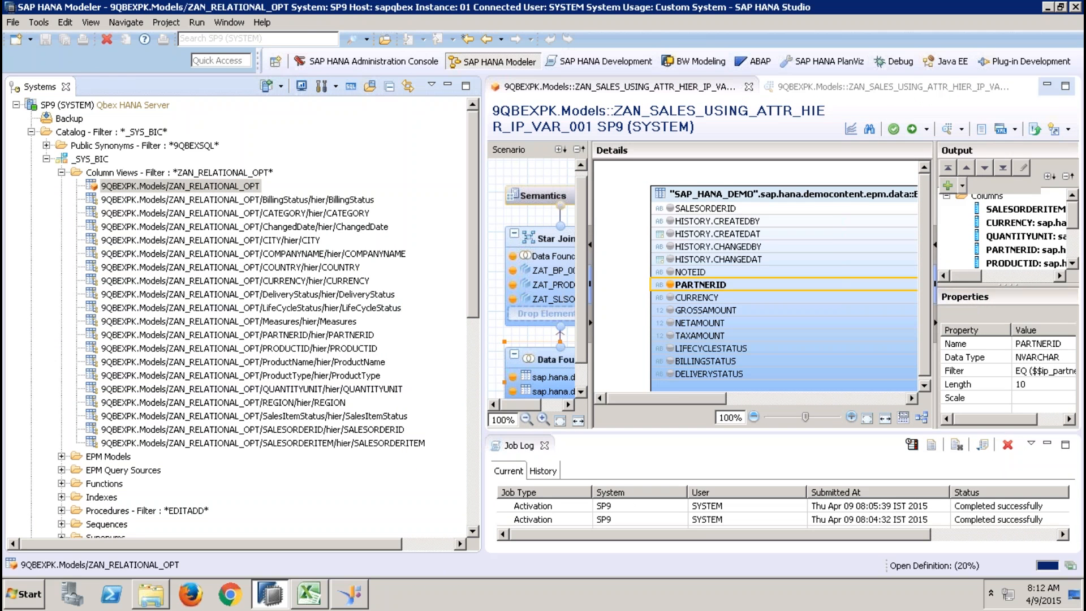
click(580, 173)
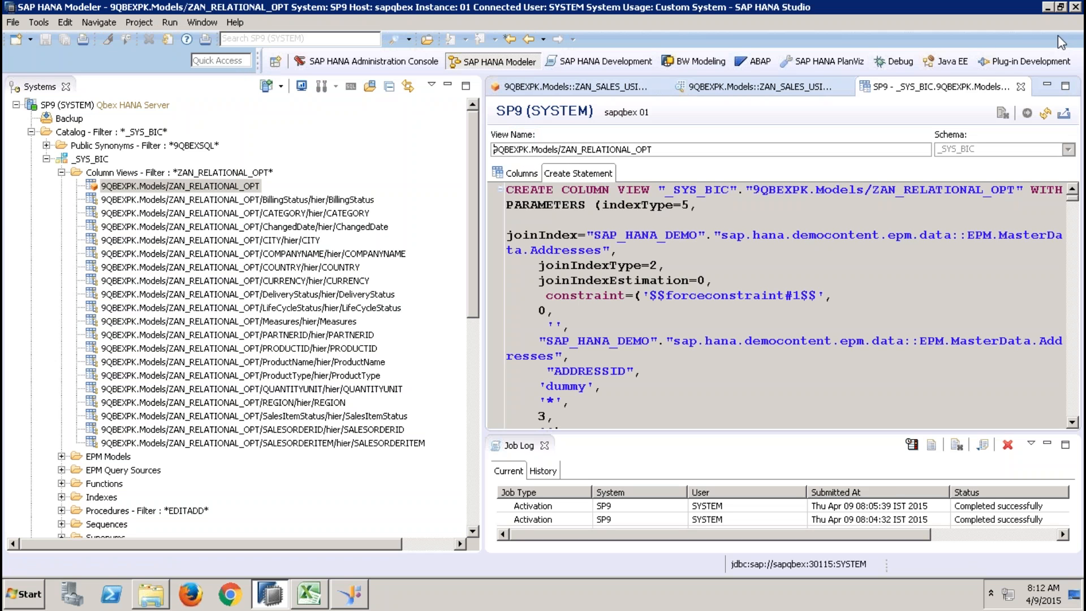
click(871, 211)
click(545, 445)
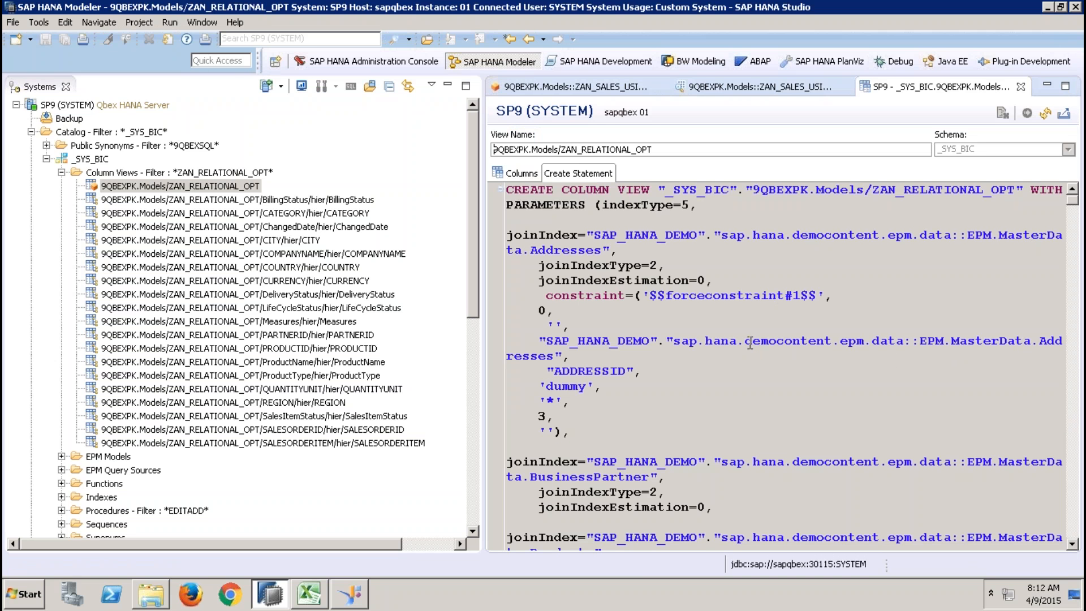
- Examine the whole create statement of ZAN_RELATIONAL_OPT, including its join indexes, constraints, view attributes and characteristics, with the systems tree minimized
click(748, 340)
drag(748, 340, 1072, 345)
click(898, 418)
click(1073, 544)
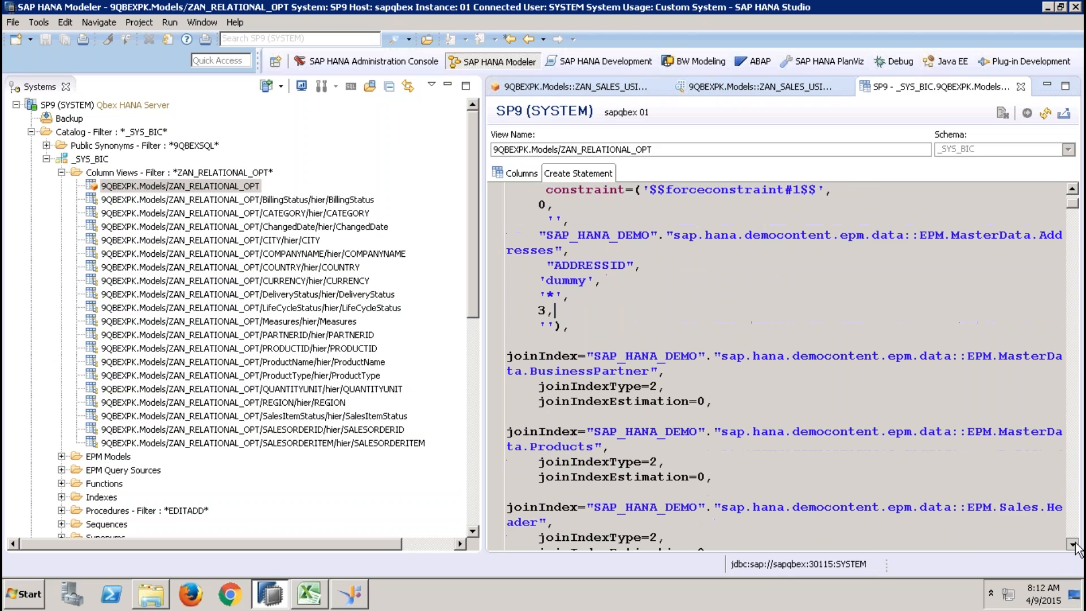
click(1073, 544)
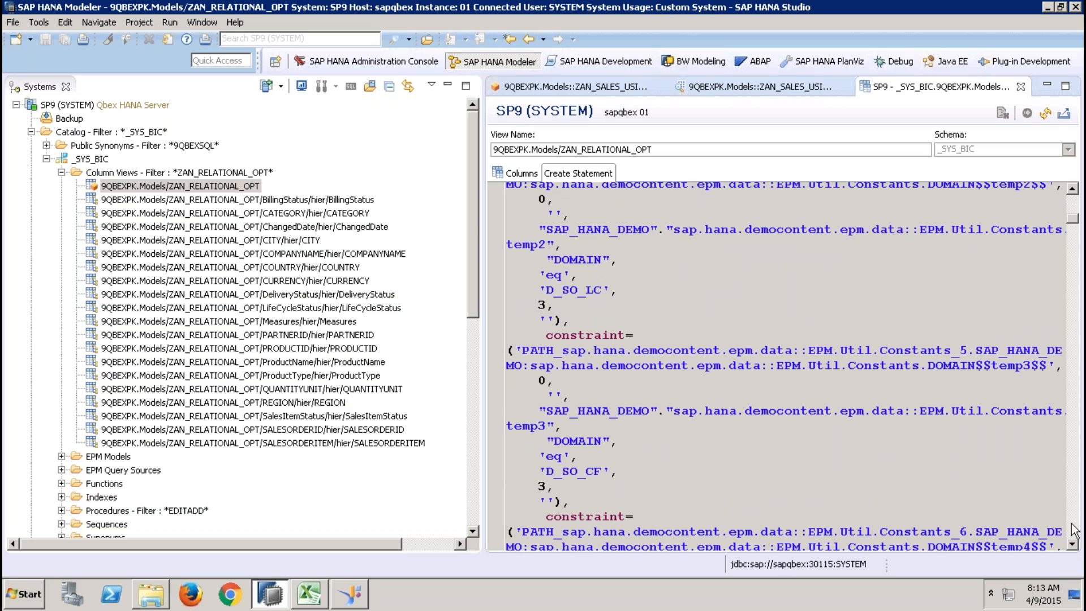
click(1074, 526)
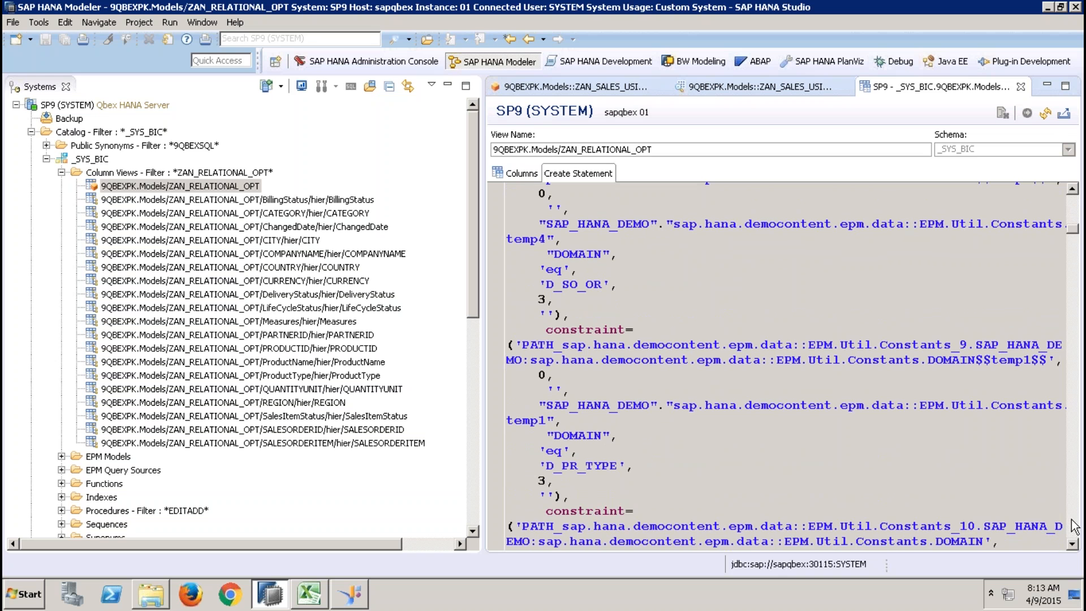
click(1074, 527)
click(1074, 527)
click(1074, 527)
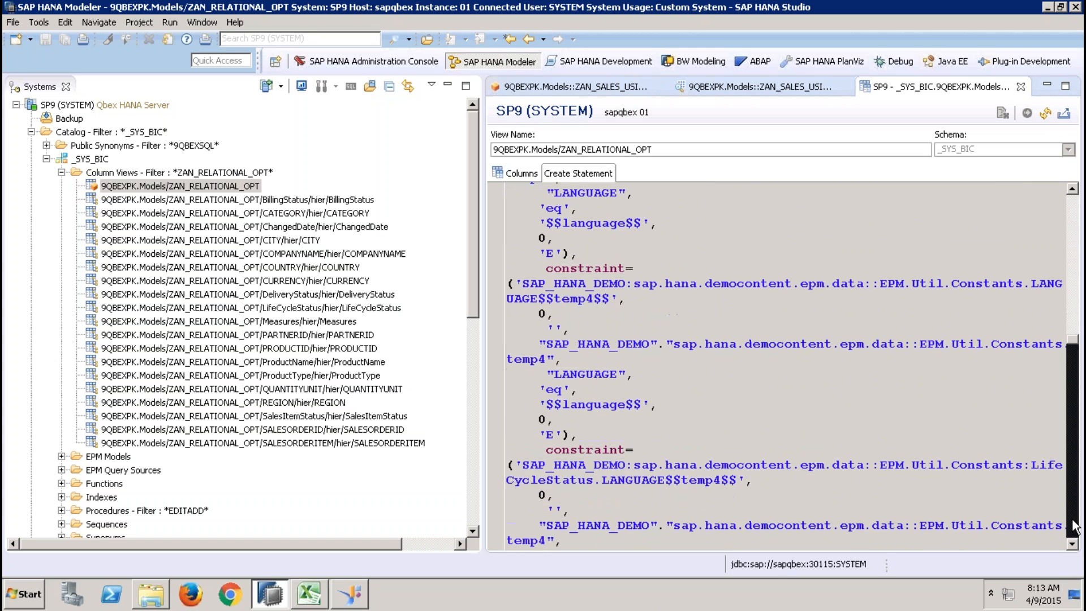
click(1075, 527)
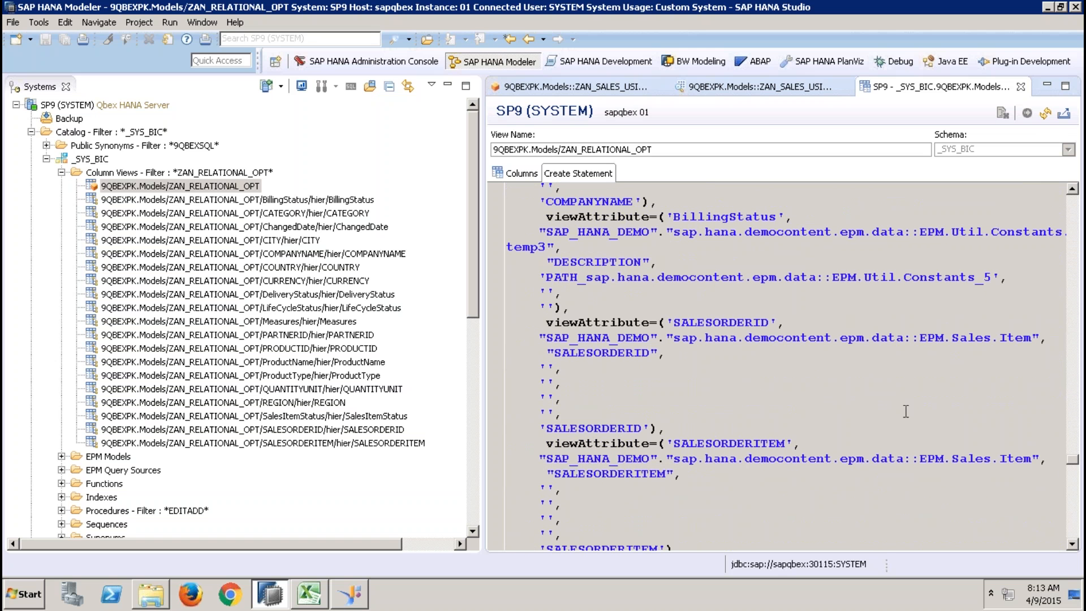
click(448, 84)
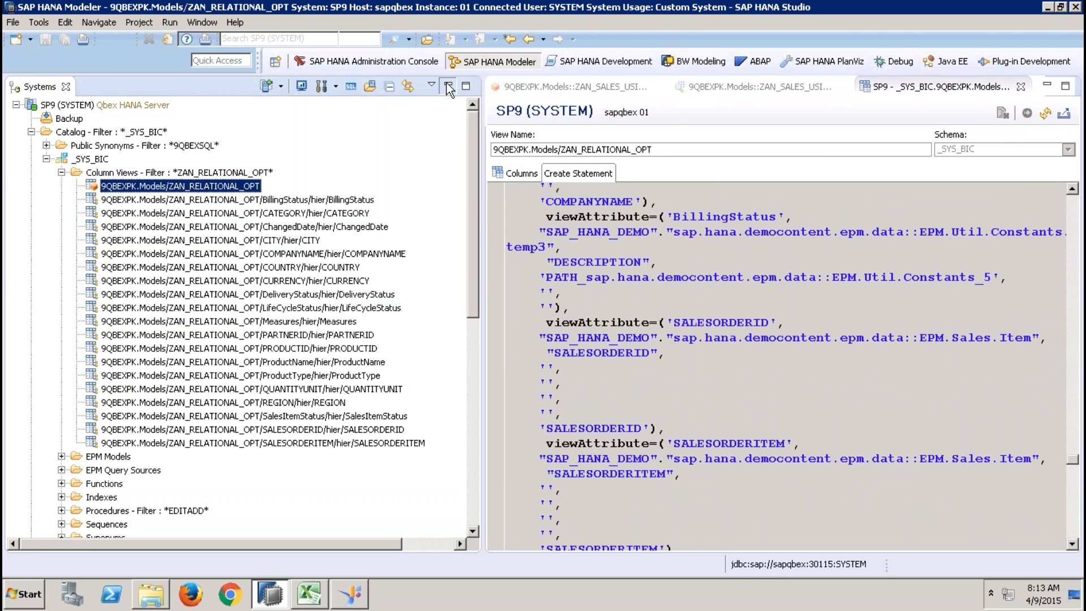
click(600, 228)
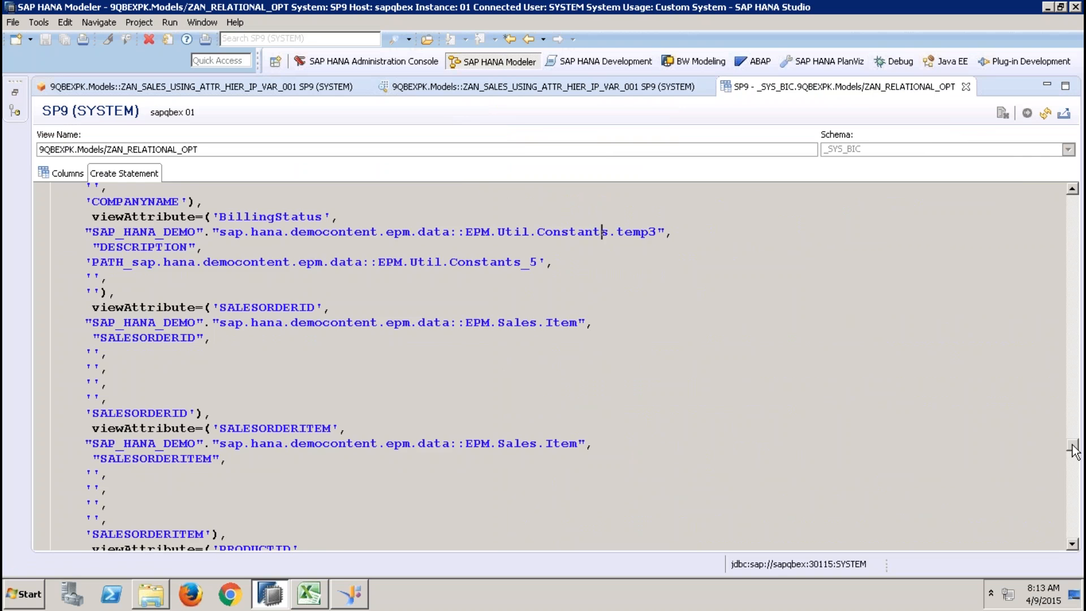
drag(1075, 451, 1079, 537)
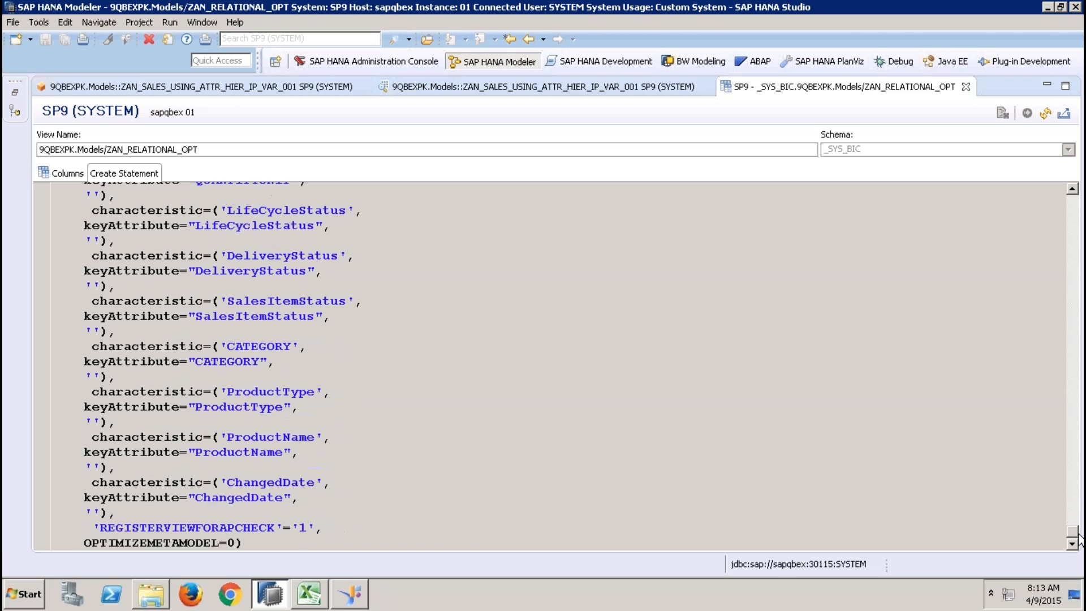
- Restore the systems tree and open the content of the CITY and SALESORDERID hierarchy views of ZAN_RELATIONAL_OPT
click(15, 93)
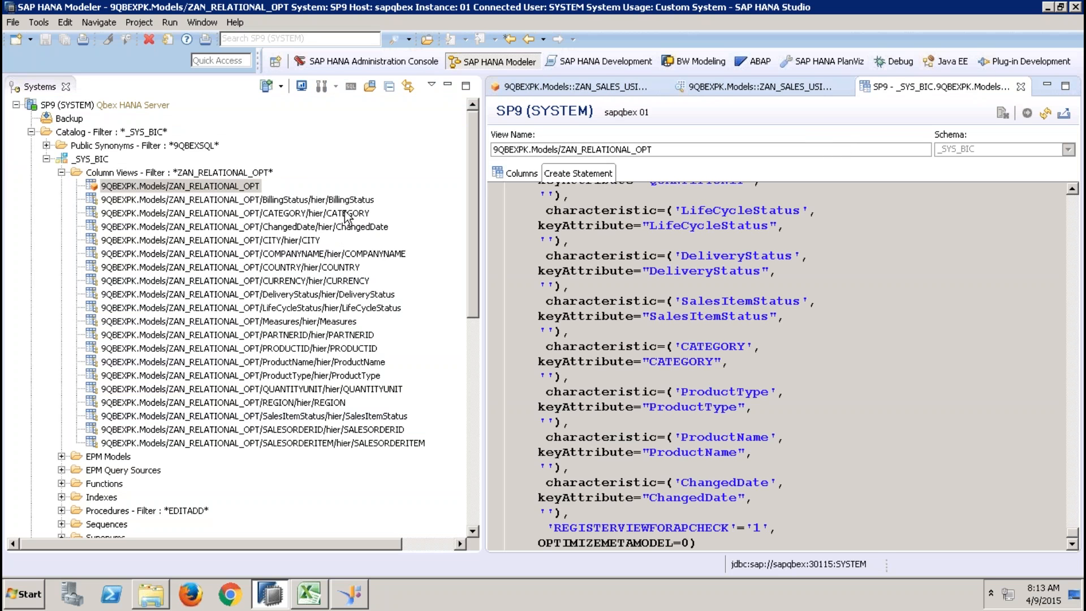
click(346, 213)
click(302, 242)
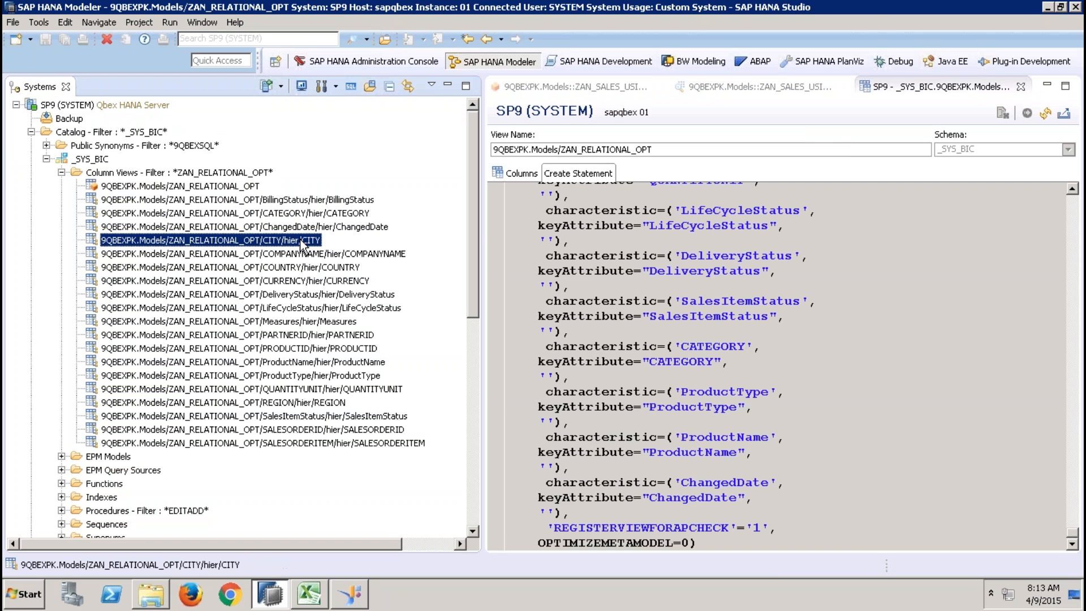
right_click(301, 244)
click(357, 285)
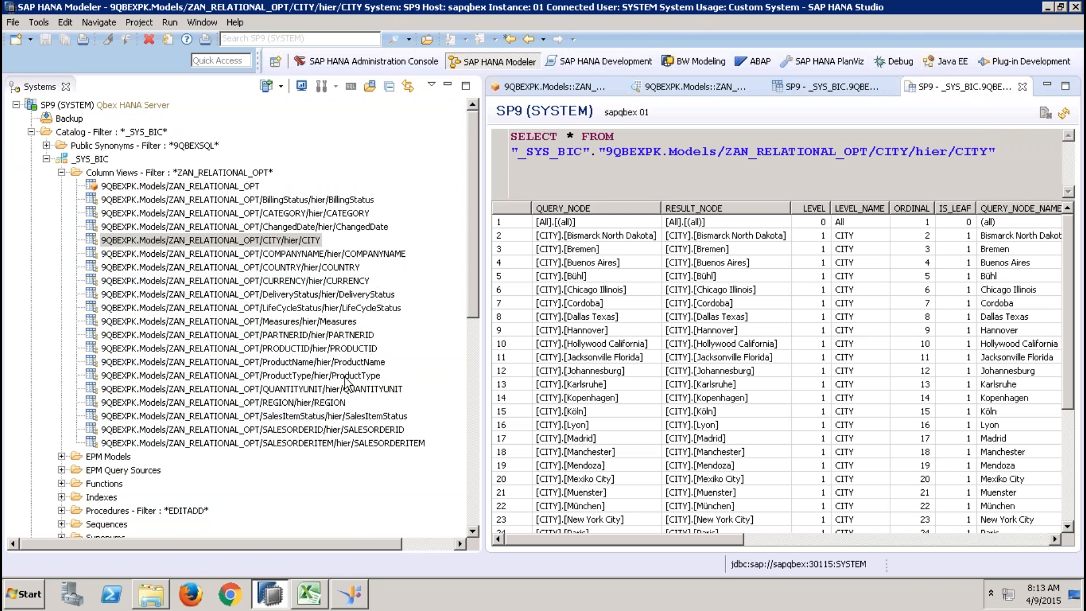
right_click(380, 430)
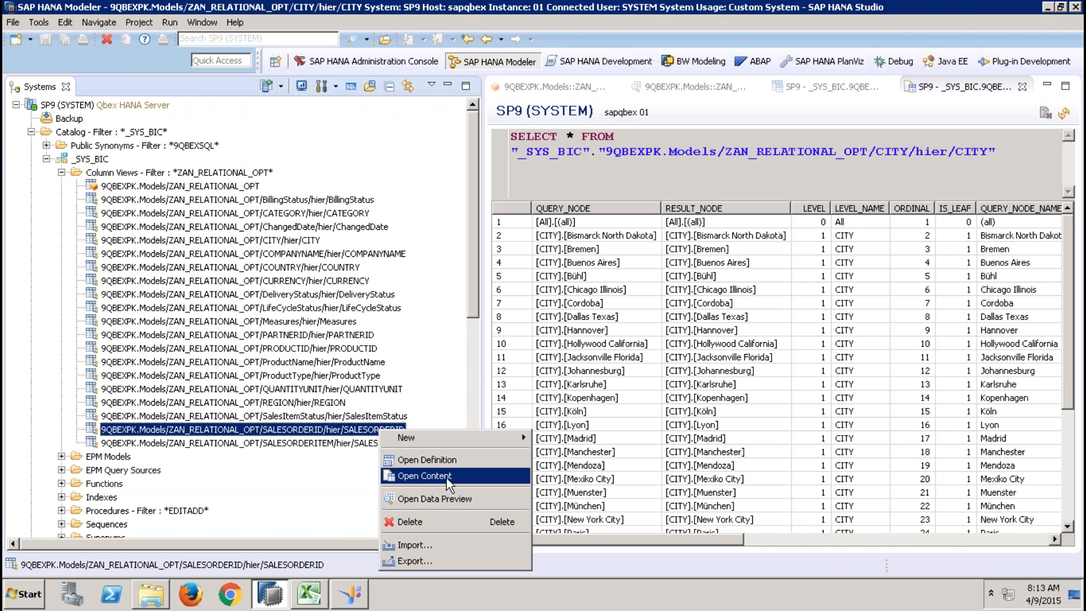
click(446, 477)
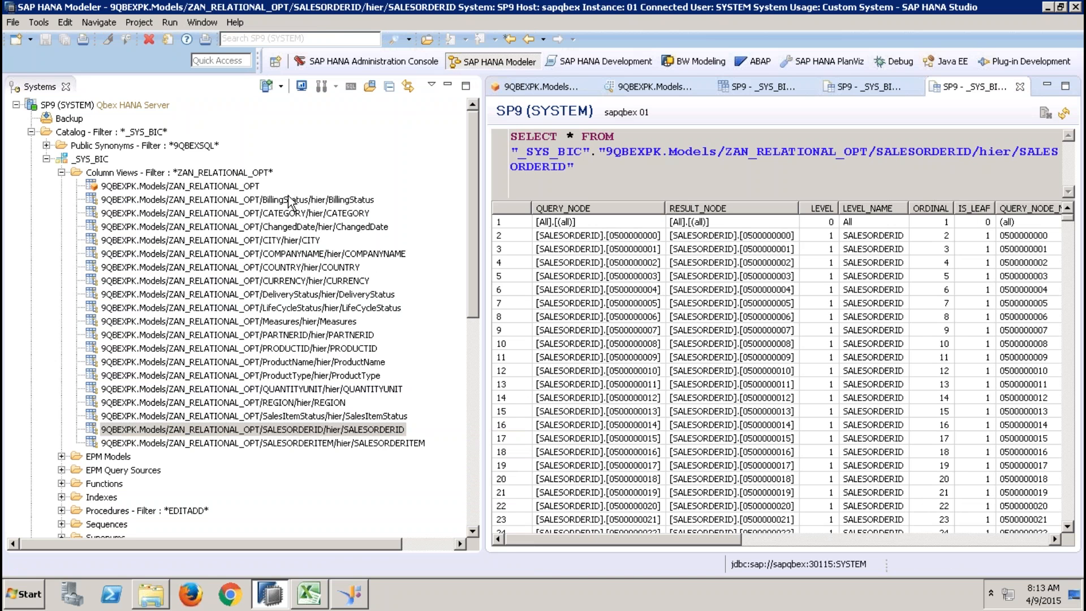
- Open the content of the COMPANYNAME hierarchy view of ZAN_RELATIONAL_OPT, and close it after viewing
click(355, 254)
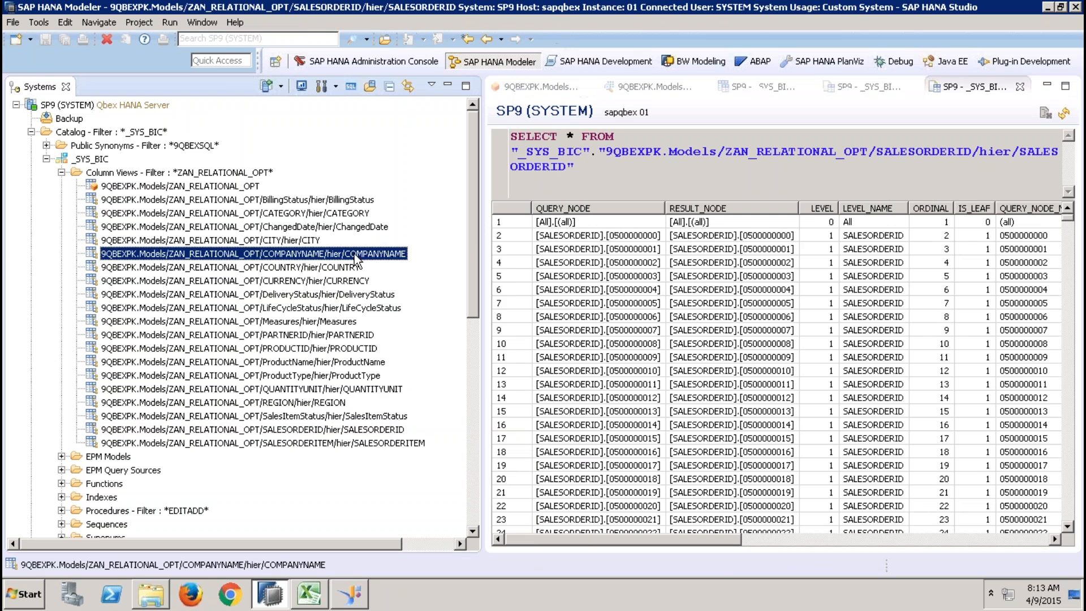
right_click(355, 259)
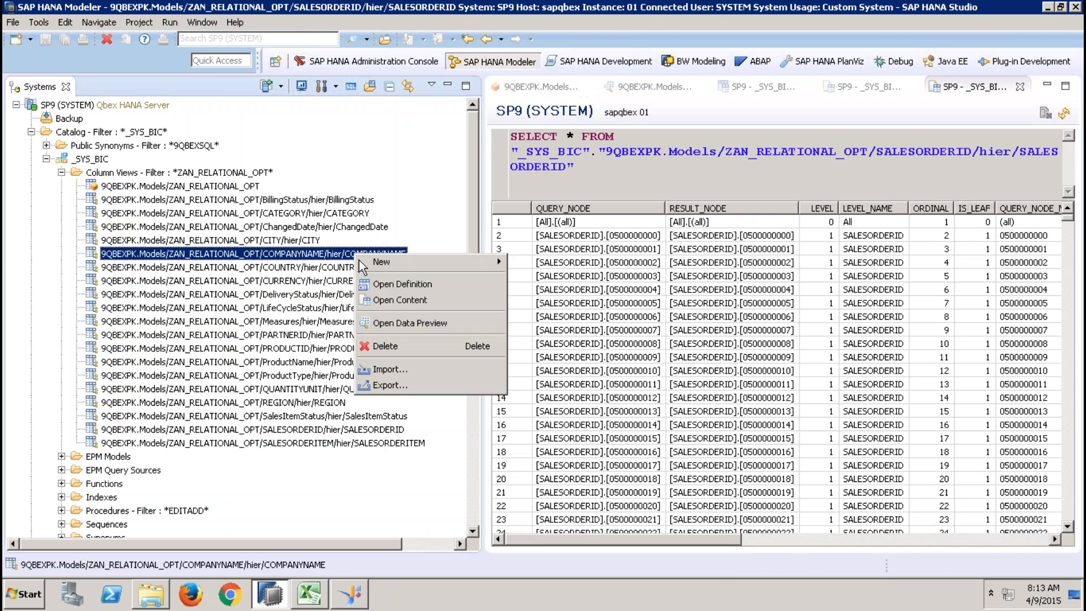
click(406, 298)
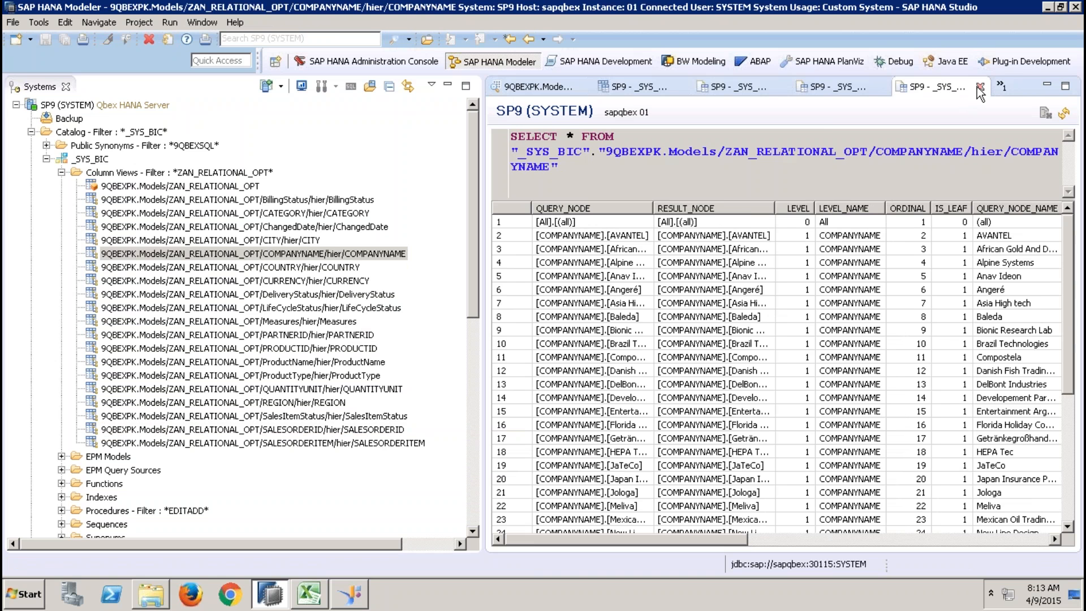
click(979, 87)
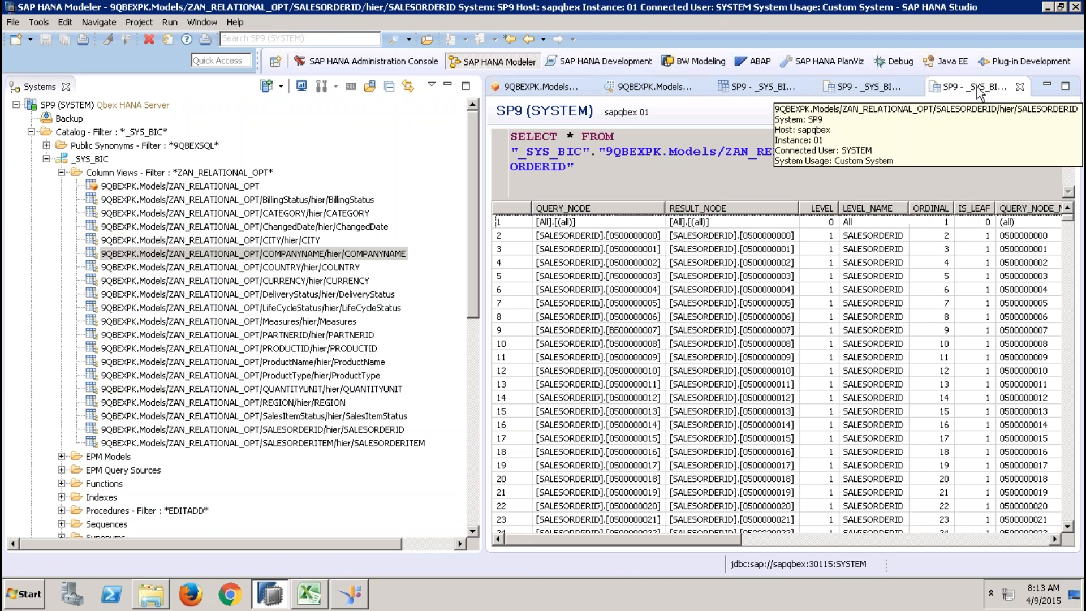
- Close all open editors, including the SALESORDERID and CITY contents, the ZAN_RELATIONAL_OPT definition and the ZAN_SALES_USING_ATTR_HIER_IP_VAR_001 view
click(1021, 87)
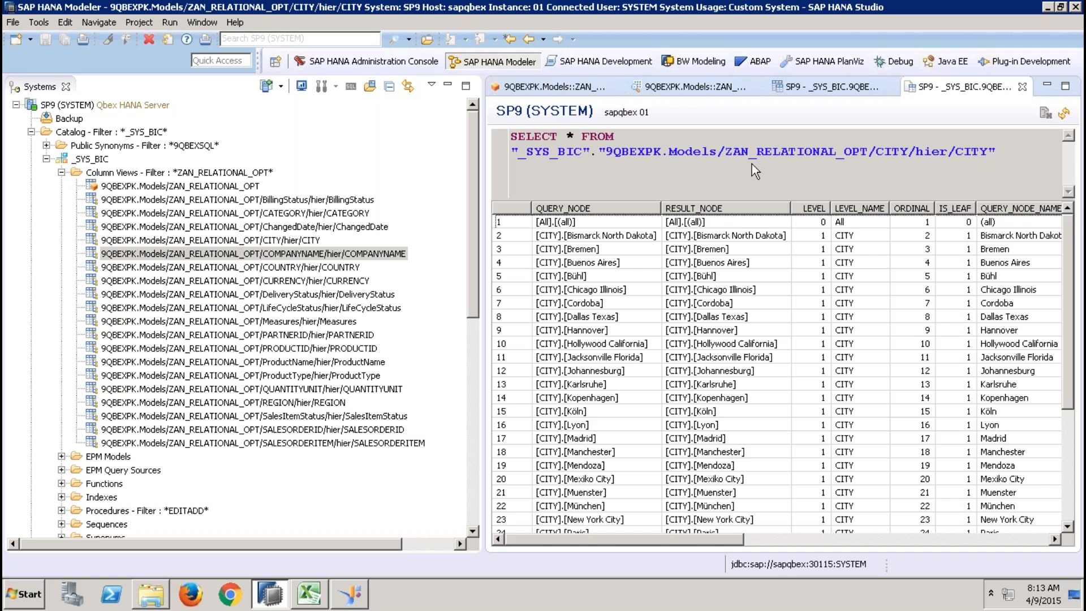
click(1022, 88)
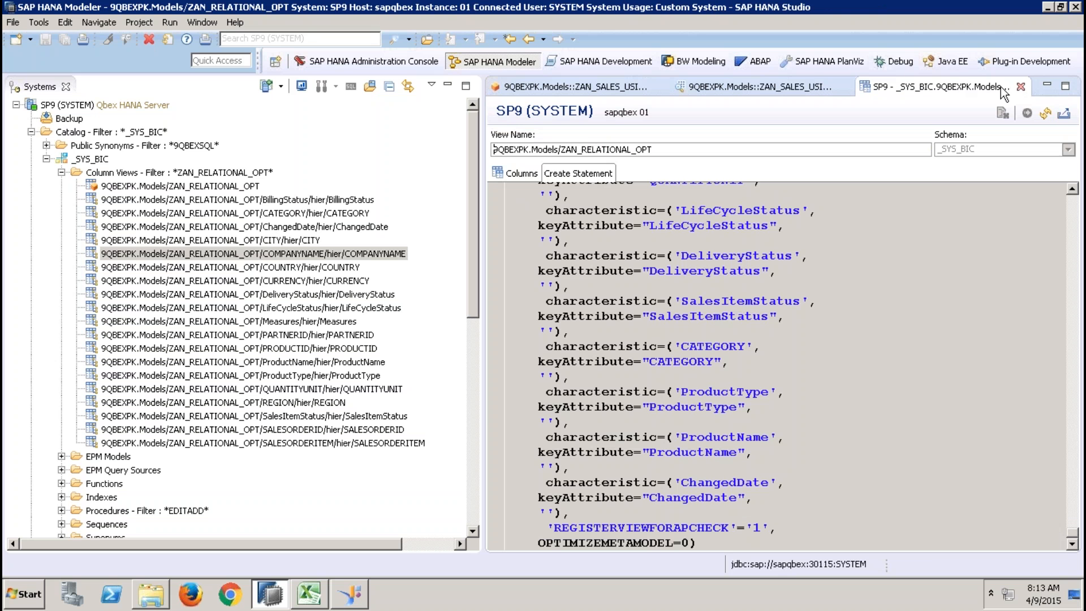
click(1023, 88)
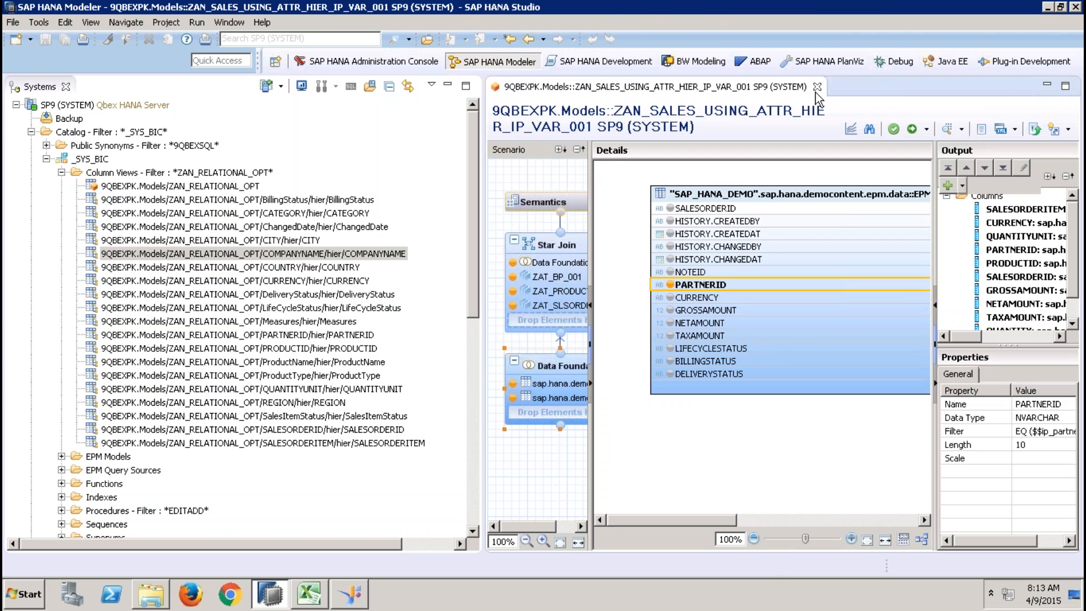
click(817, 87)
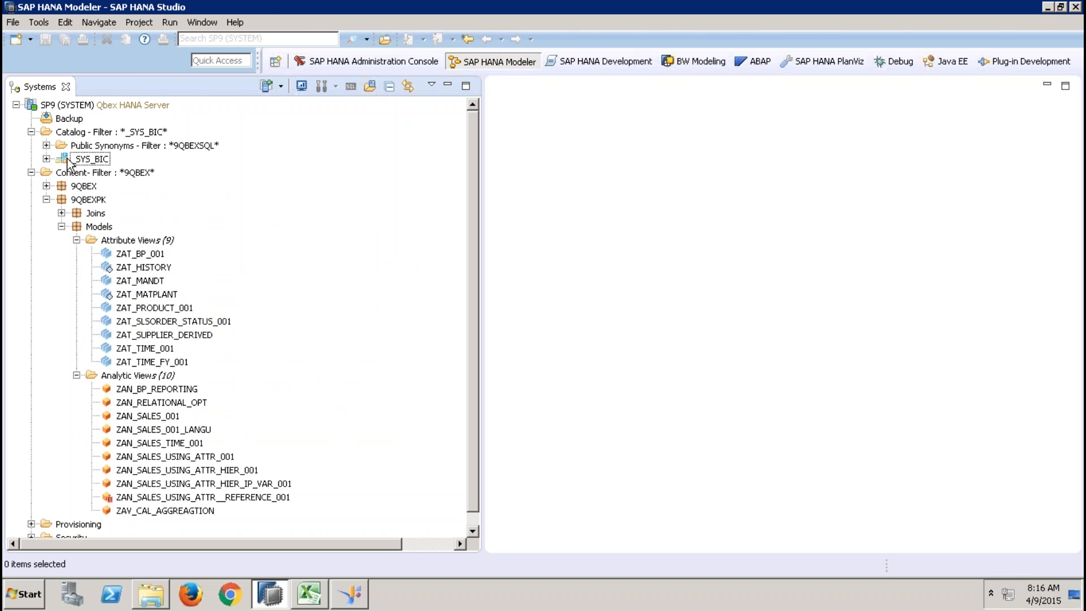
- Collapse the 9QBEXPK package, filter the catalog schemas by the pattern SYS, and select the SYS and SYS_REPL schemas in turn
click(47, 199)
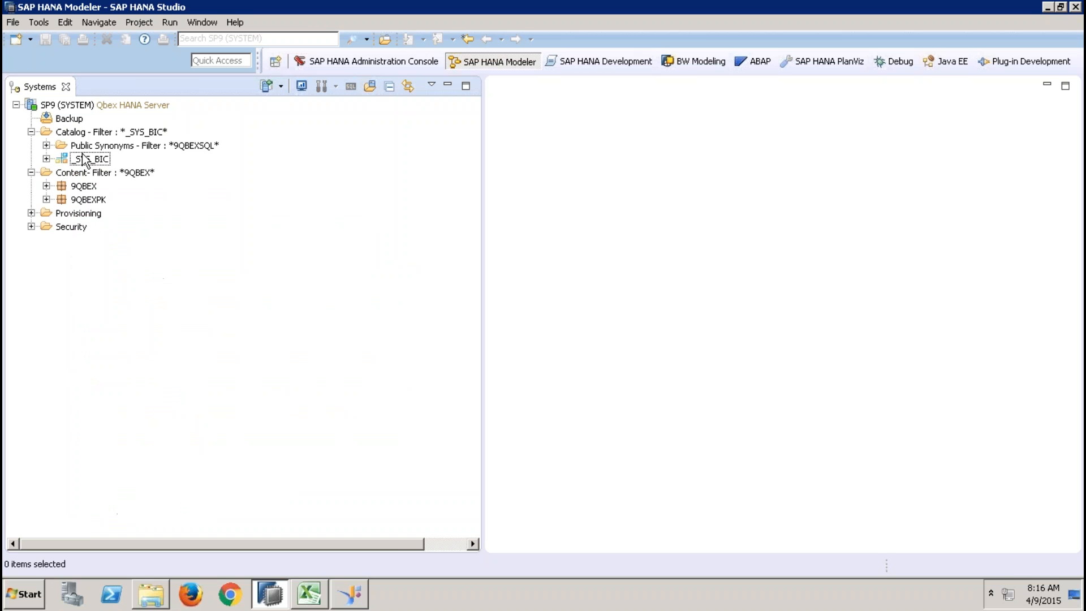
click(106, 134)
right_click(105, 135)
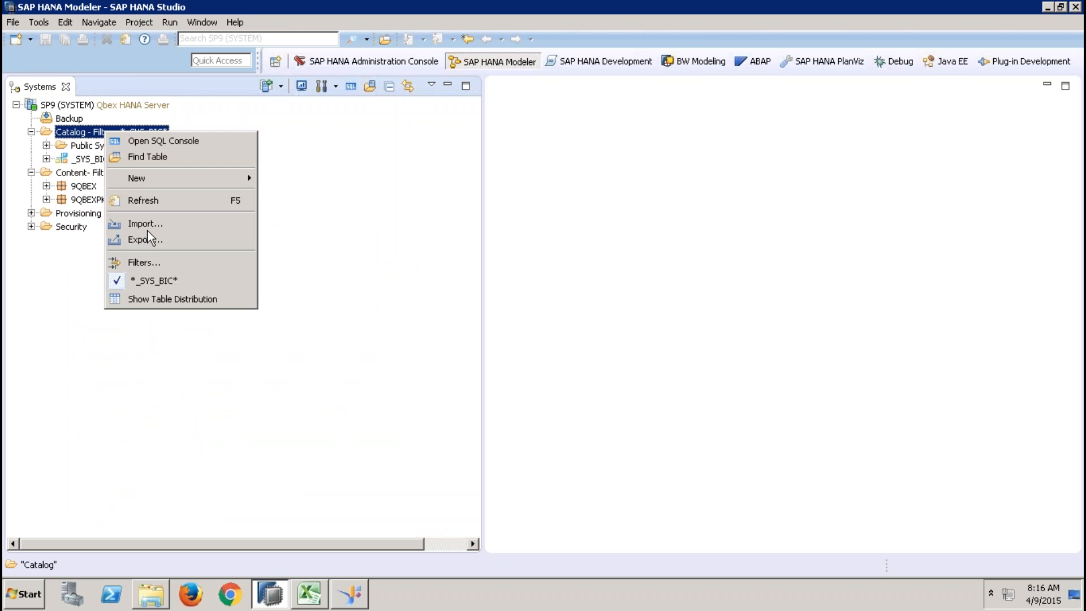
click(152, 264)
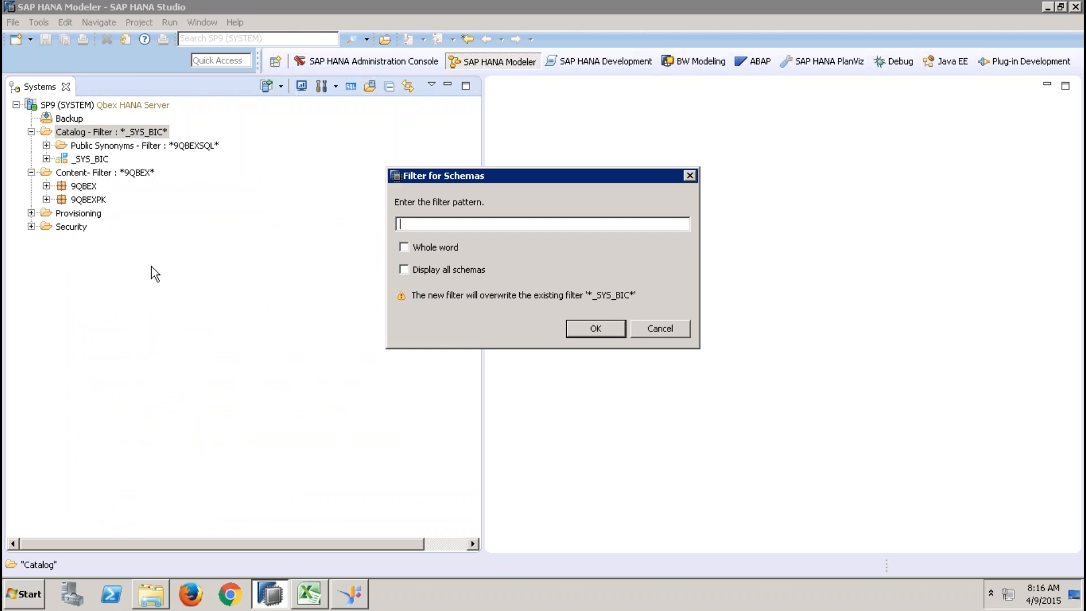
text(SYS)
key(Return)
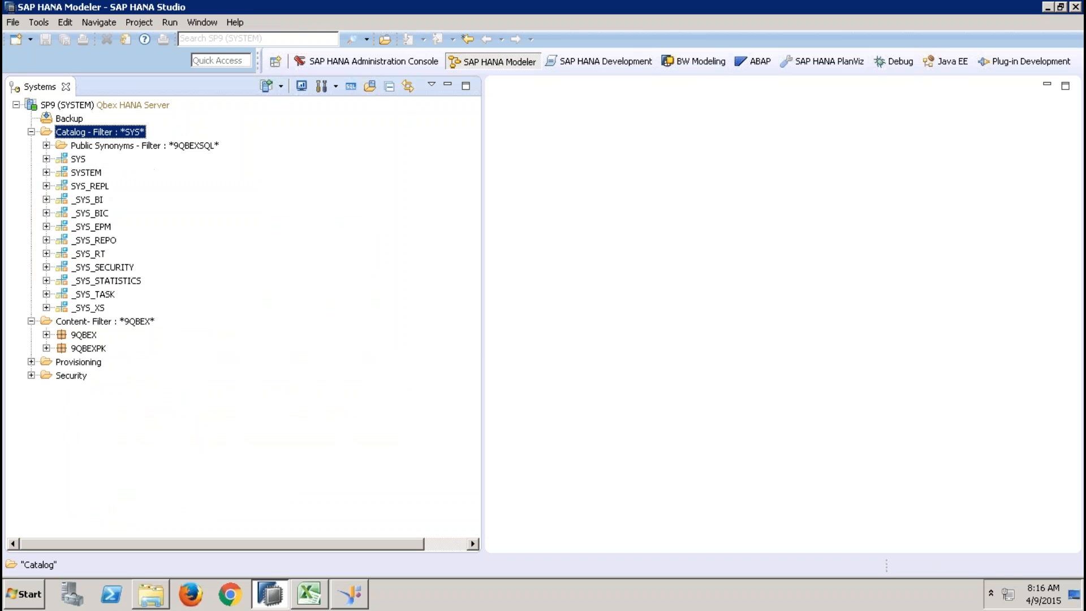
click(81, 163)
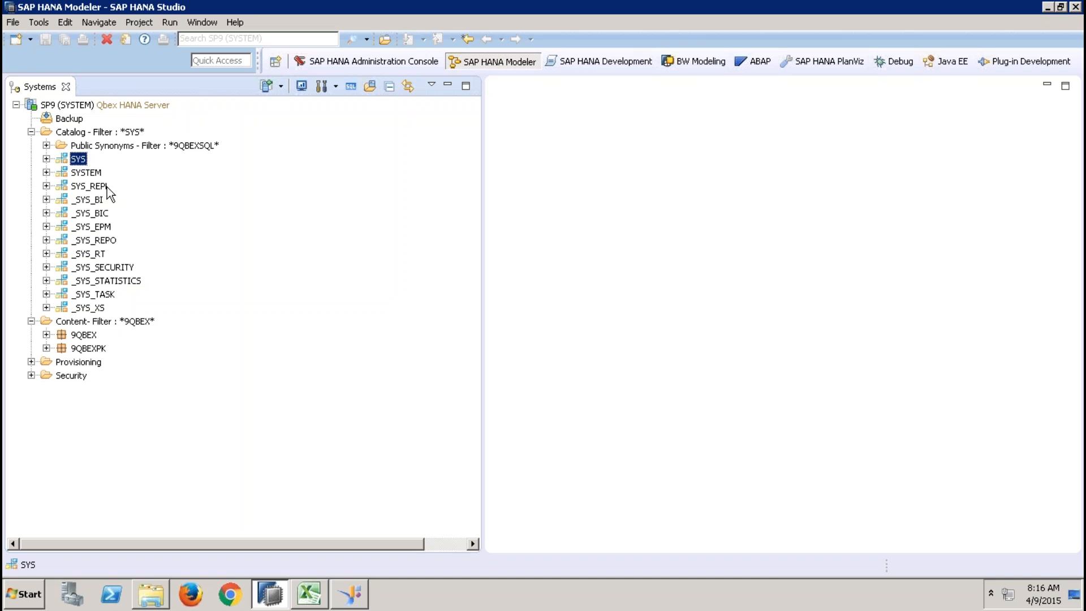
click(107, 186)
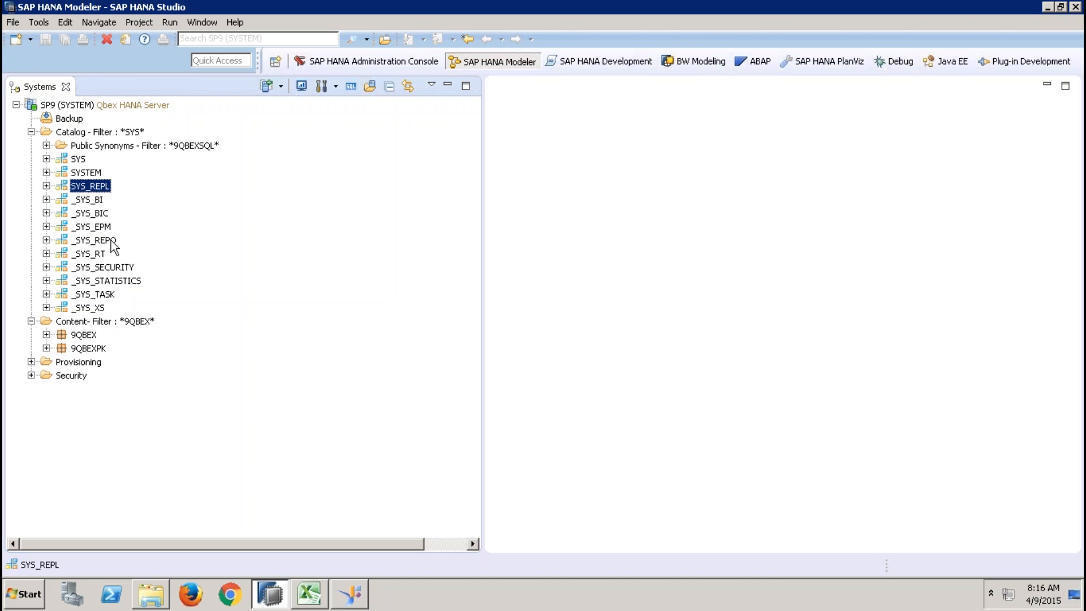